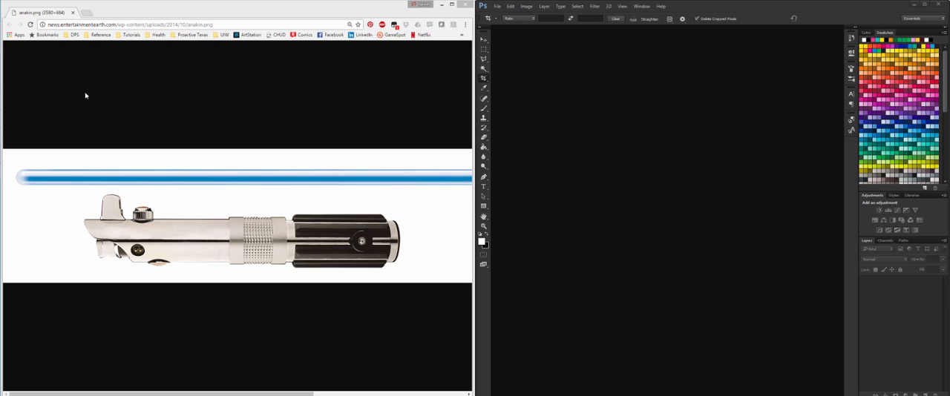
Inspect the anakin.png lightsaber reference up close, then copy the full image from the browser.
click(269, 230)
click(282, 239)
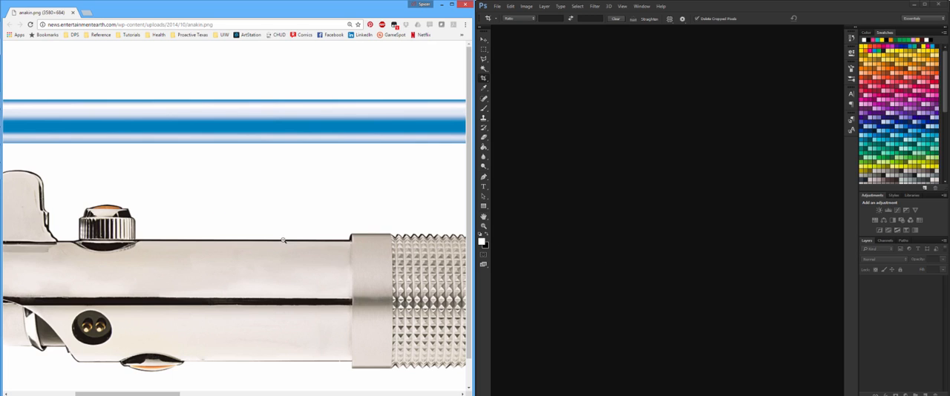
click(288, 300)
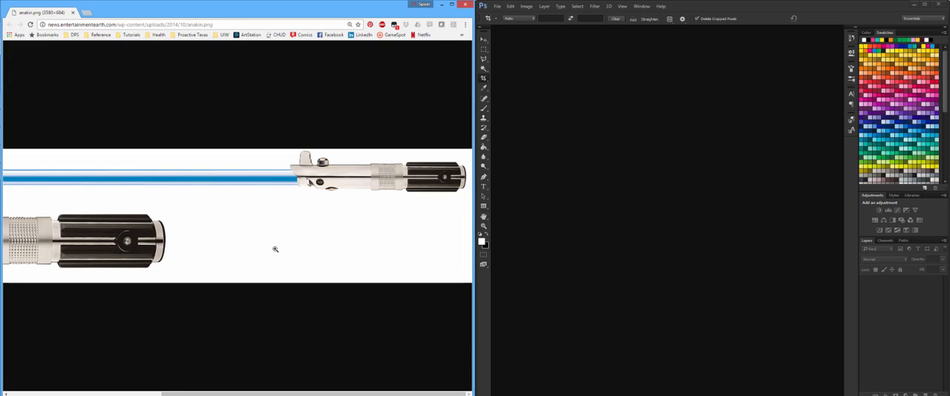
ctrl+scroll(275, 250, down, 2)
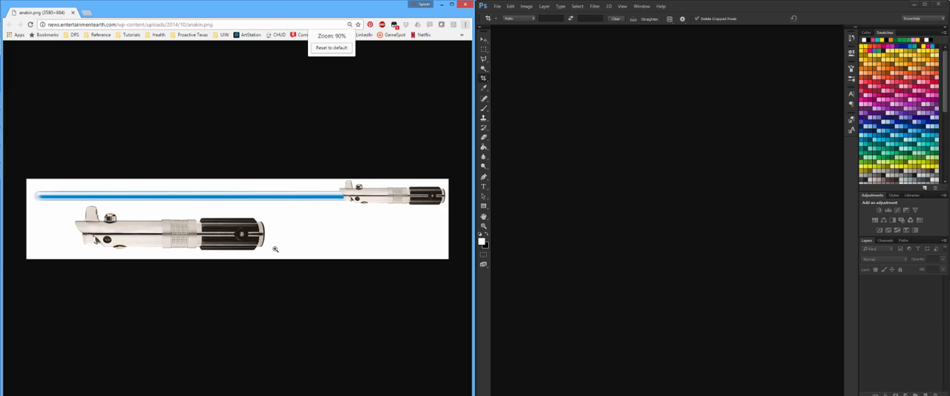
ctrl+scroll(275, 249, up, 1)
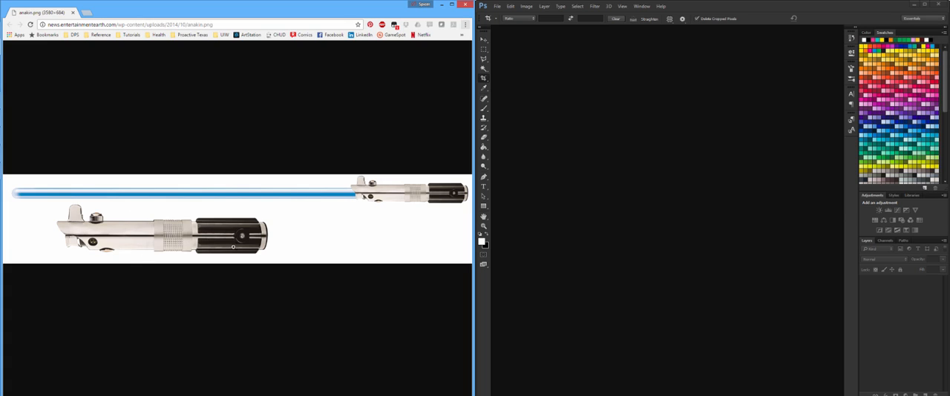
right_click(234, 245)
click(260, 268)
Create a new 3580 × 684 pixel document in Photoshop and paste the copied lightsaber image into it.
click(497, 6)
click(505, 15)
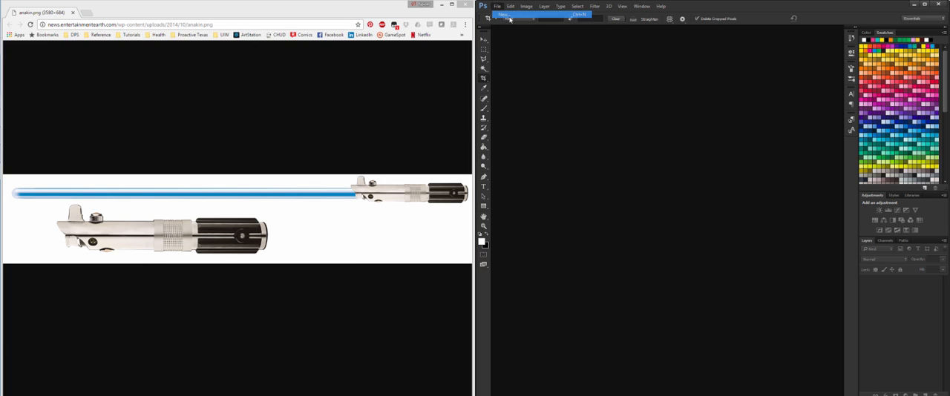
click(435, 97)
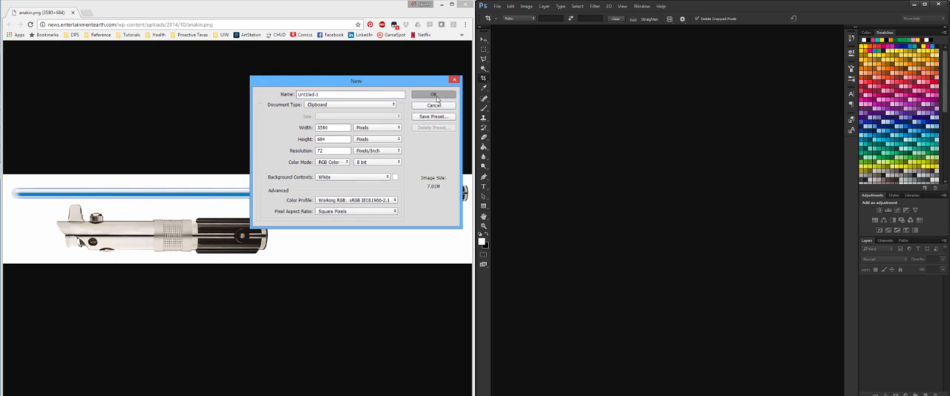
key(ctrl+v)
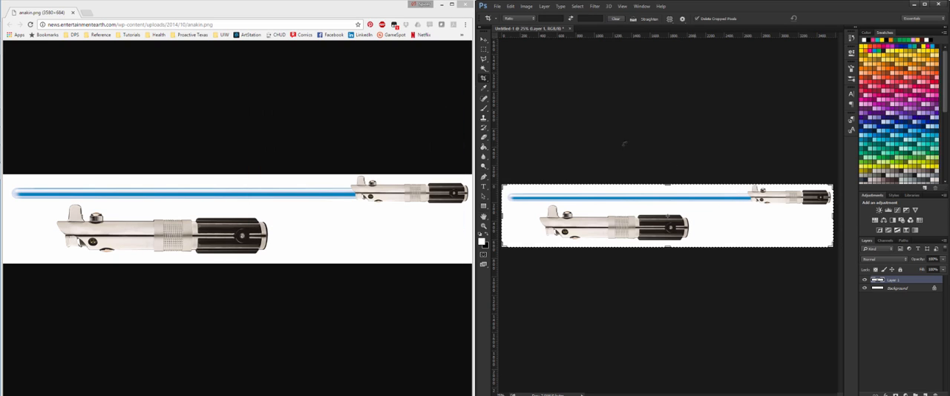
Crop the image tightly around the large lightsaber hilt, removing the blade view and the empty white area.
click(924, 4)
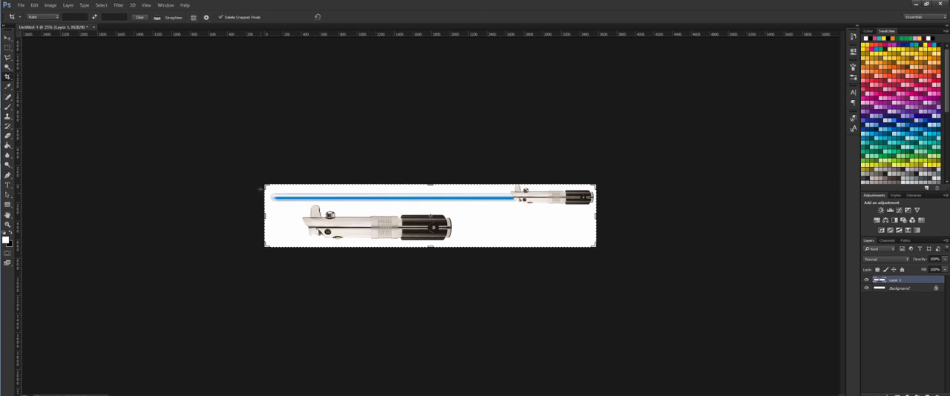
drag(266, 186, 282, 194)
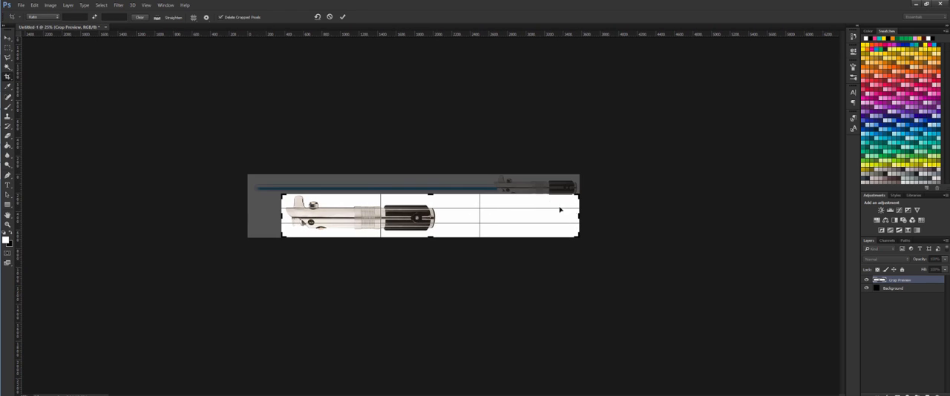
drag(581, 214, 510, 217)
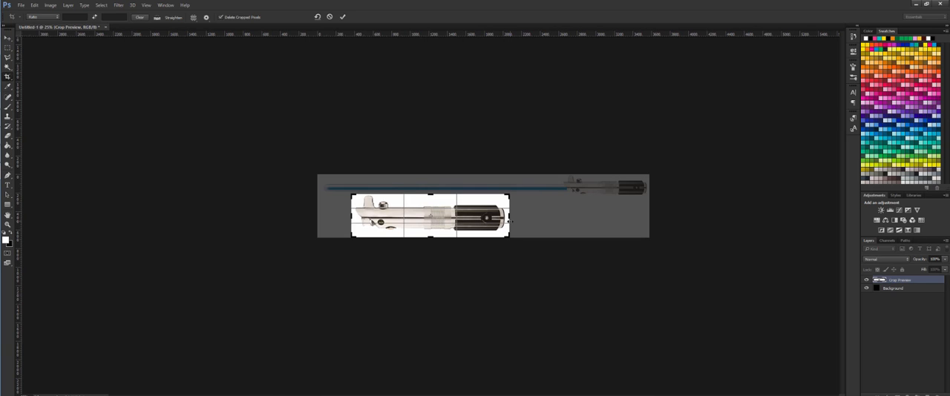
key(Return)
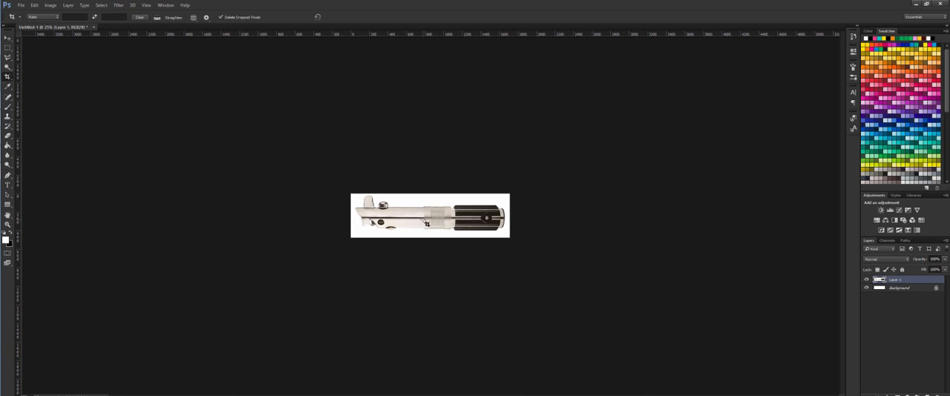
ctrl+click(421, 217)
ctrl+click(421, 218)
ctrl+click(421, 217)
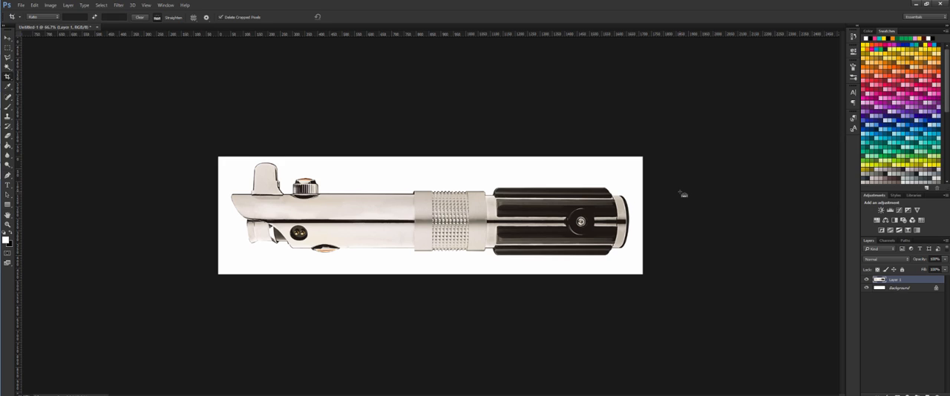
Start saving the cropped hilt for web as a JPEG at quality 100 and browse to the Sec01 folder in Critiques.
key(ctrl+alt+shift+s)
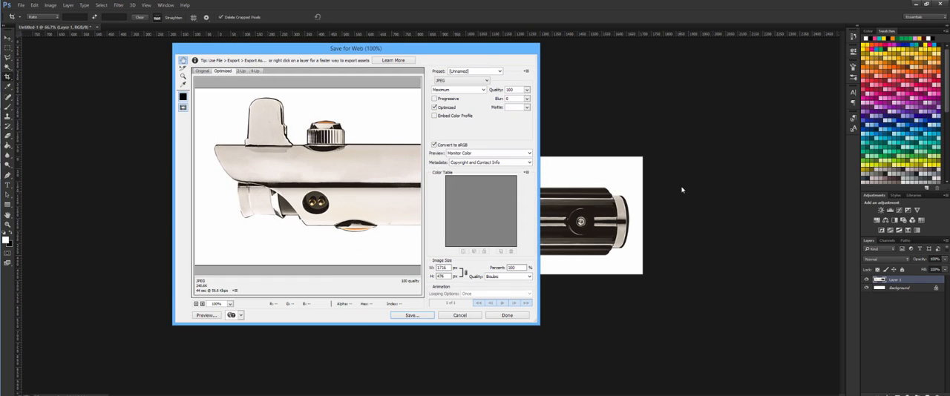
click(412, 318)
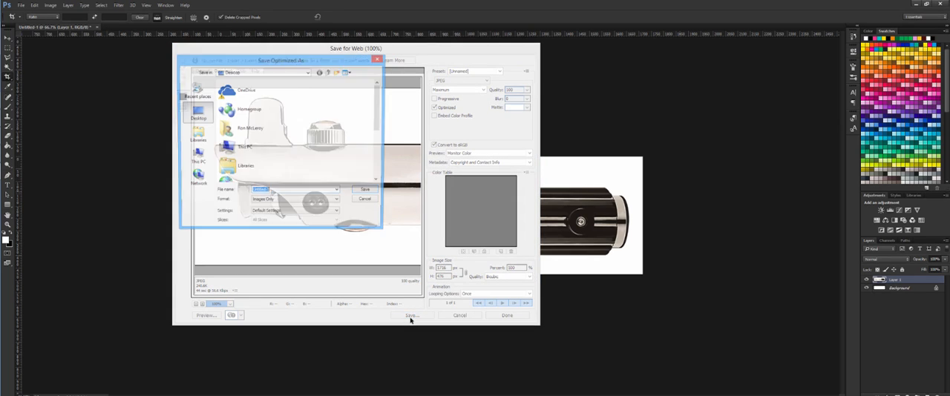
click(196, 95)
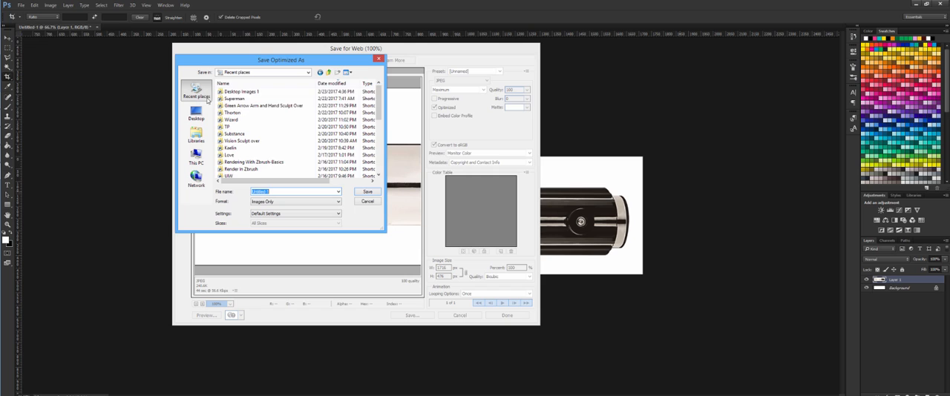
double_click(263, 106)
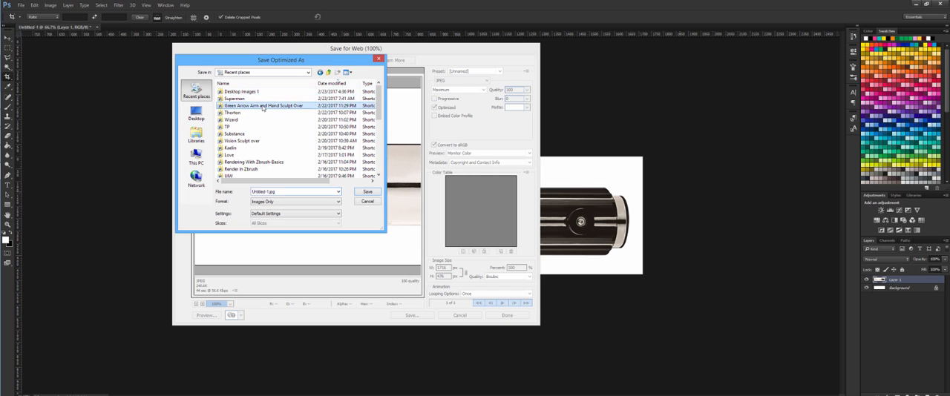
click(328, 72)
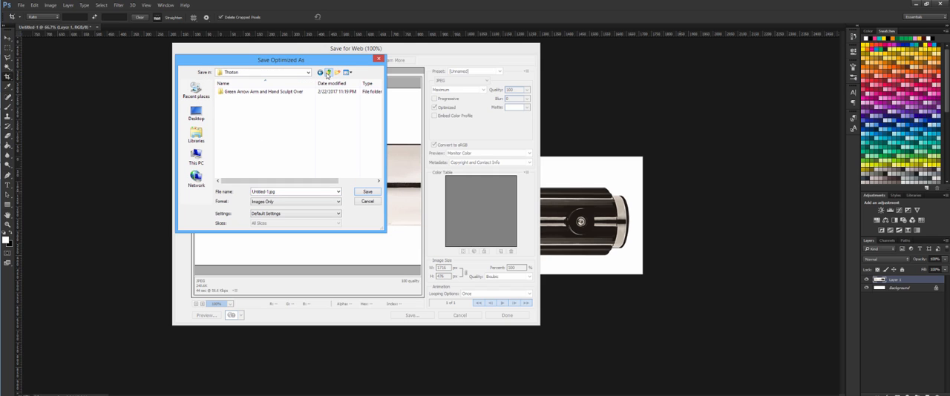
click(328, 72)
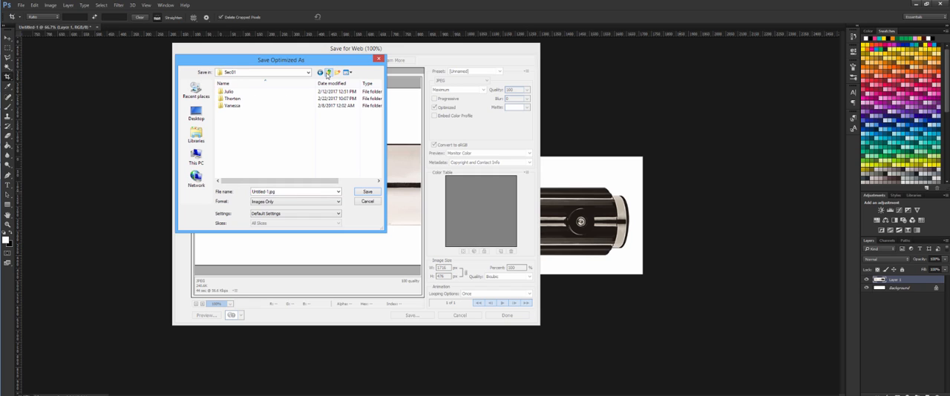
click(327, 72)
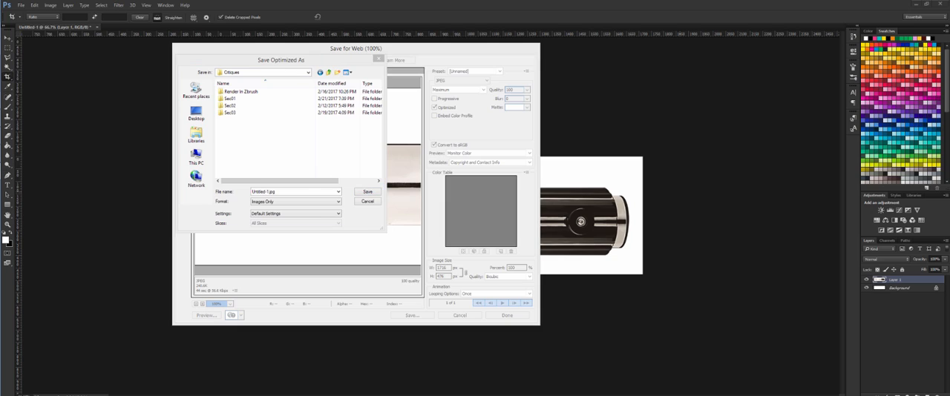
key(super+d)
key(super+d)
double_click(232, 98)
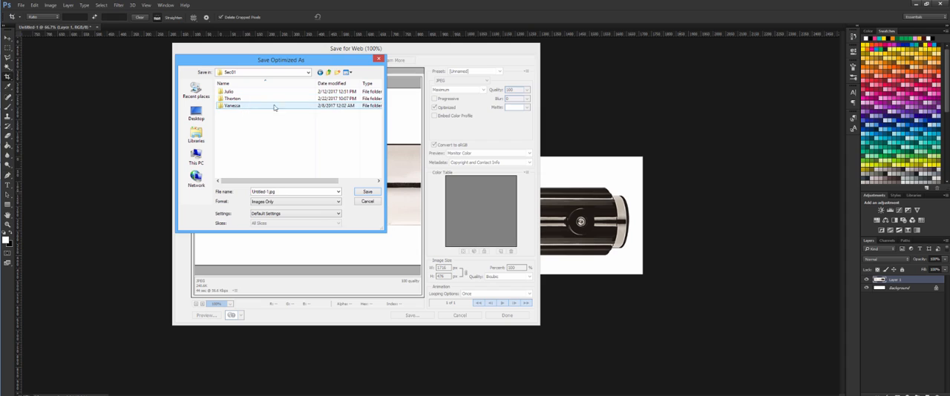
Create a new folder with a person's first name inside Sec01 and open it as the save location.
click(337, 72)
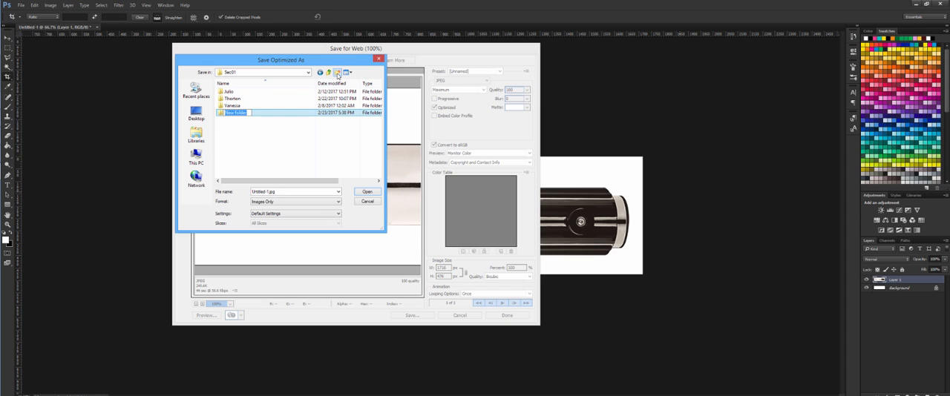
text(S)
text(v)
text(e)
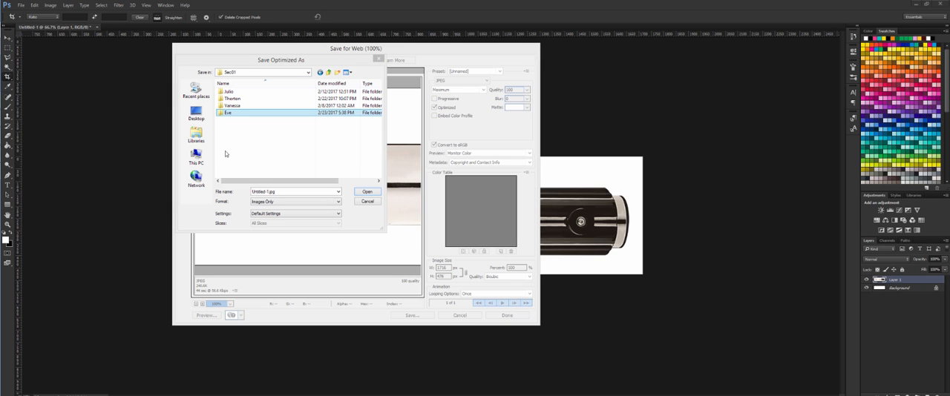
double_click(250, 115)
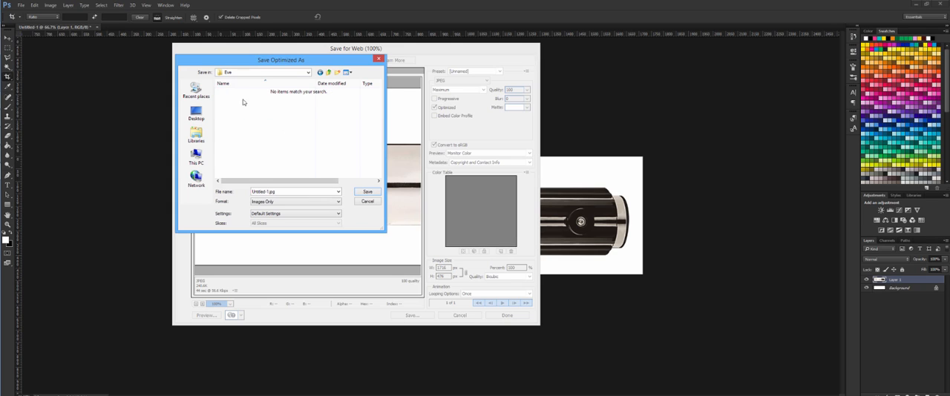
Name the exported image AnakinLightsaberSideView and save it.
double_click(289, 193)
double_click(290, 193)
click(290, 193)
drag(290, 193, 206, 194)
text(AnakinLightsaberSideView)
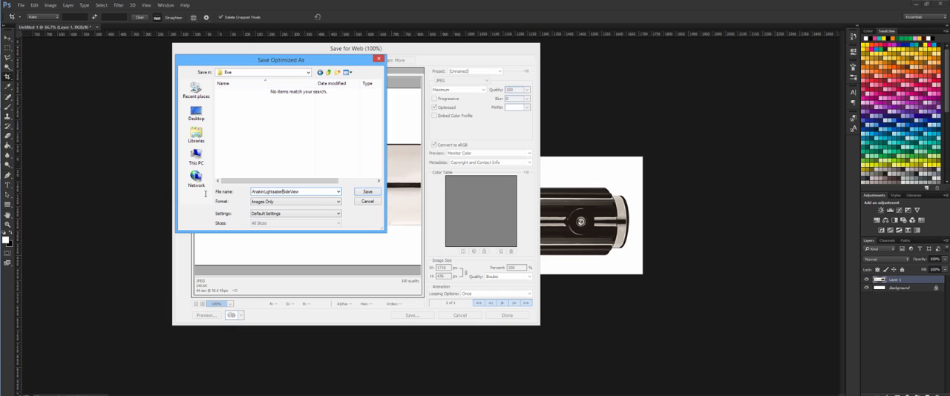
key(Delete)
key(Delete)
key(Delete)
key(Delete)
key(Delete)
key(Delete)
key(Delete)
key(Delete)
key(Delete)
key(Delete)
key(Delete)
key(Delete)
key(Delete)
key(Delete)
key(Return)
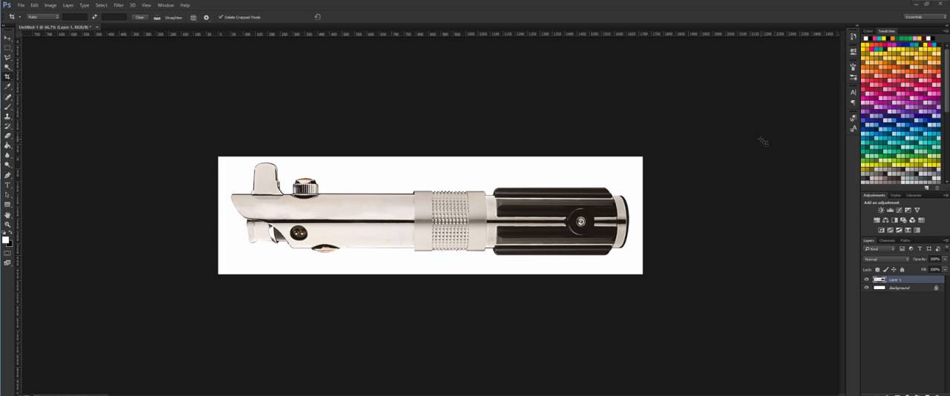
Switch to ZBrush, hide LightBox and raise the See-through amount so the Photoshop reference shows behind the canvas.
key(alt+Tab)
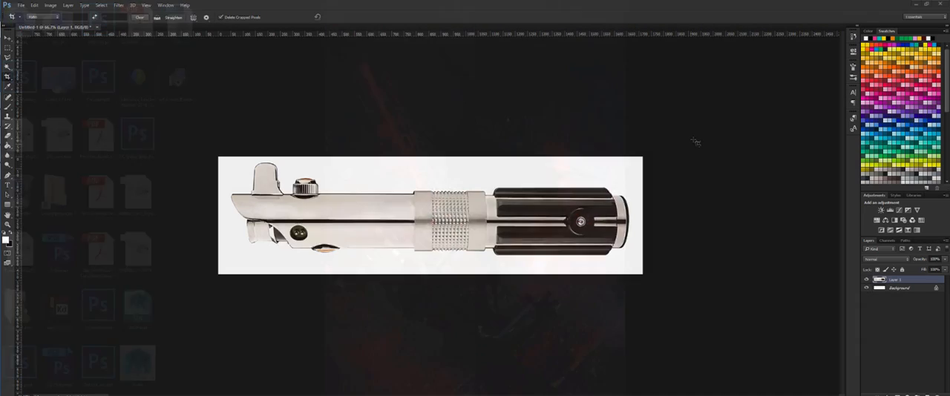
key(alt+Tab)
key(alt+Tab)
key(alt+Tab)
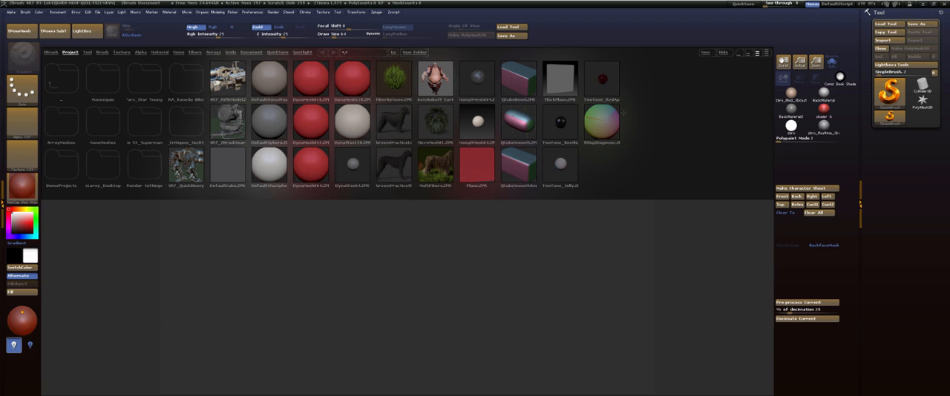
click(86, 30)
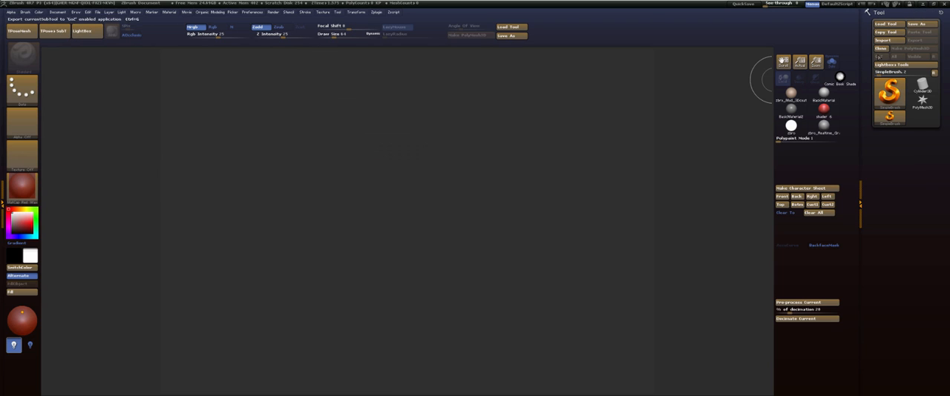
mouse_move(770, 4)
mouse_down()
mouse_move(788, 4)
mouse_move(779, 4)
mouse_up()
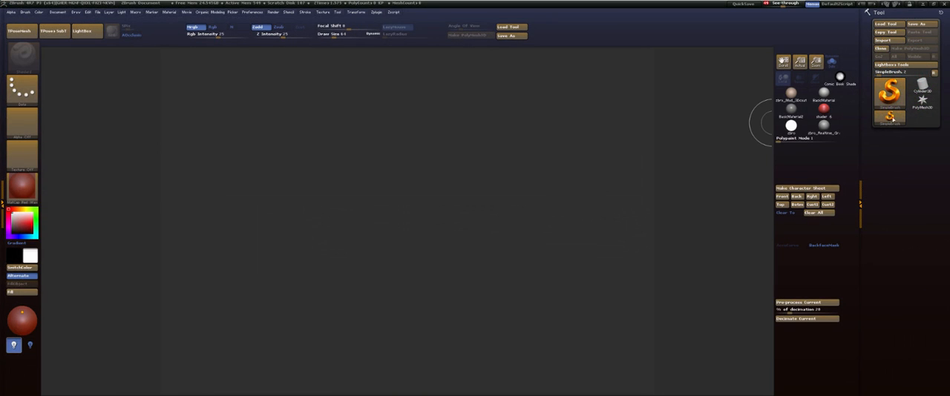
Draw a Cylinder3D on the canvas over the hilt reference and align the primitive to the world X axis.
click(922, 85)
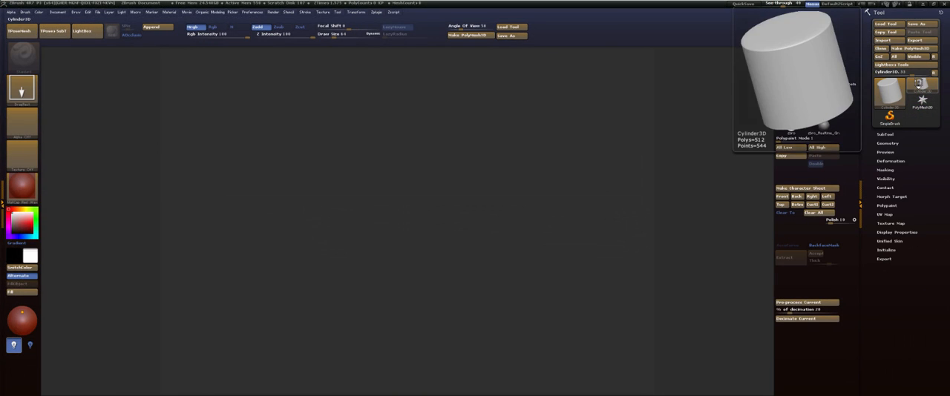
drag(405, 217, 413, 302)
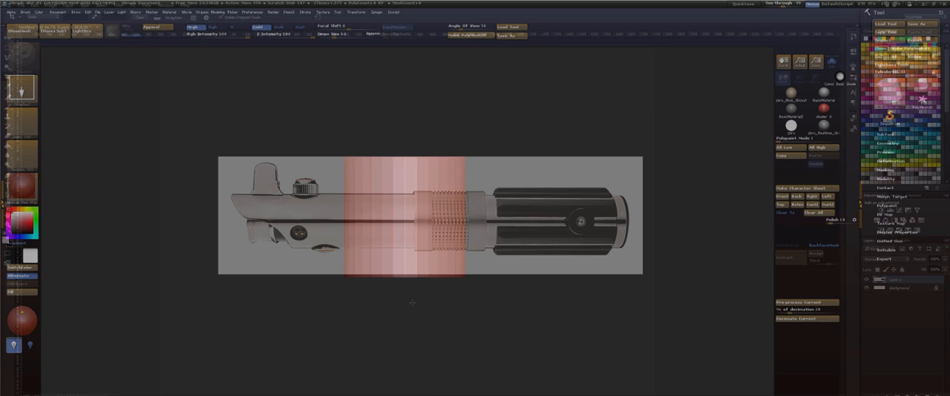
click(887, 250)
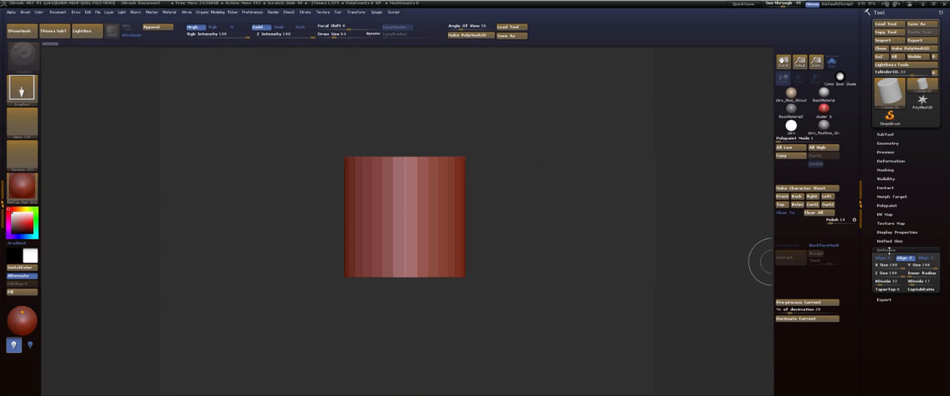
click(881, 259)
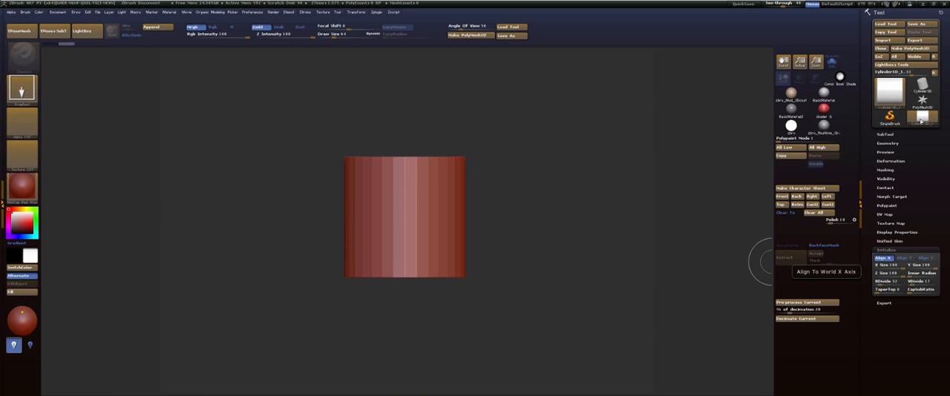
Convert the X-aligned cylinder to a PolyMesh3D and draw it on the canvas in Edit mode.
click(910, 48)
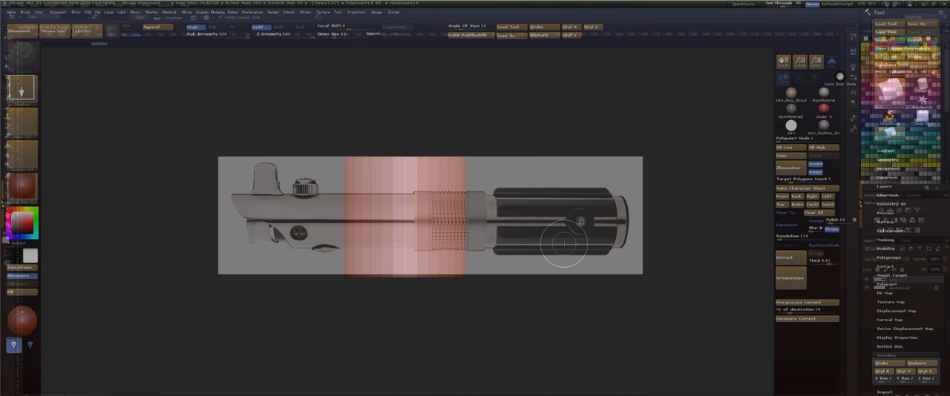
drag(388, 237, 381, 370)
key(t)
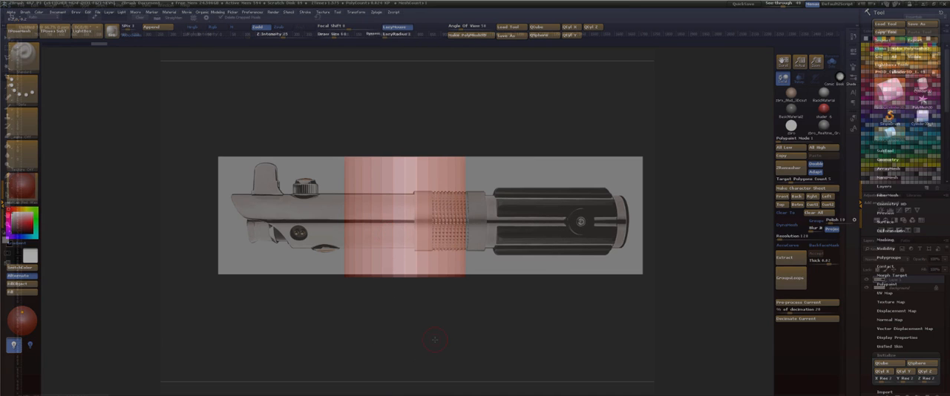
Clear the canvas, reinitialize the mesh as an X-axis QCyl and fit it over the ribbed band of the hilt reference.
key(ctrl+n)
drag(503, 303, 509, 306)
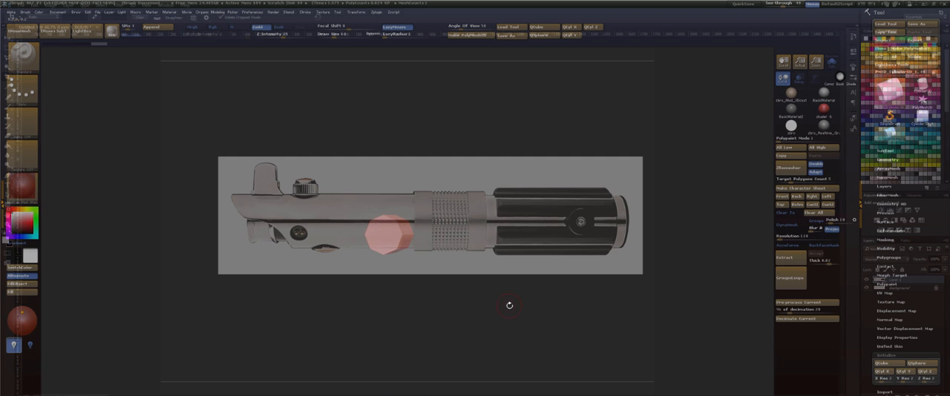
click(880, 371)
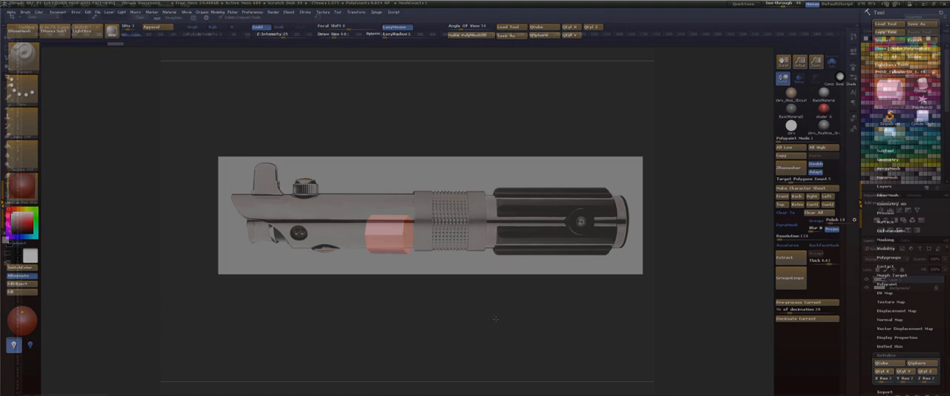
shift+drag(496, 319, 541, 333)
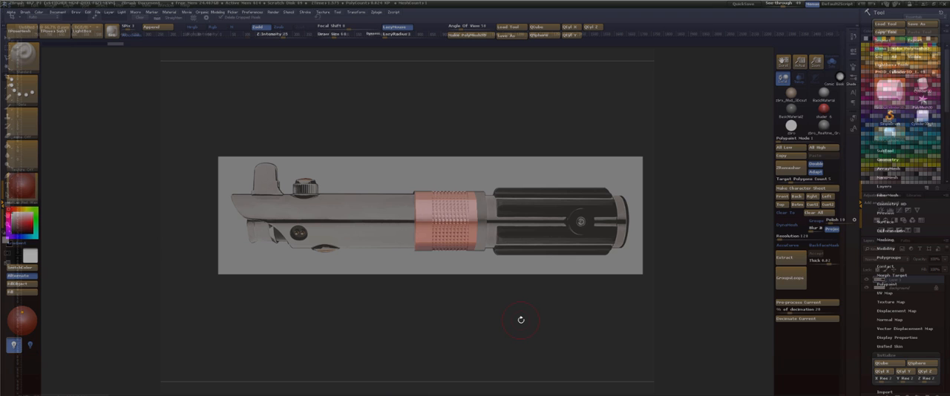
Fine-tune the cylinder's size and length with the Size deformation and a horizontal Transpose line to match the ribbed band.
key(w)
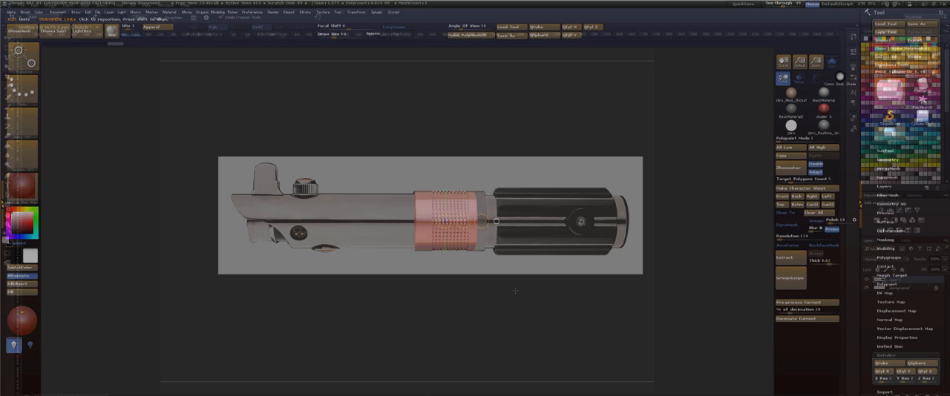
key(space)
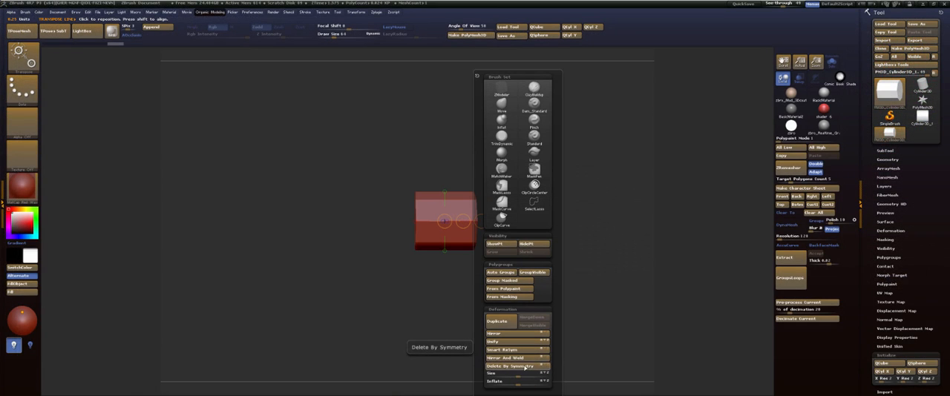
drag(517, 376, 546, 374)
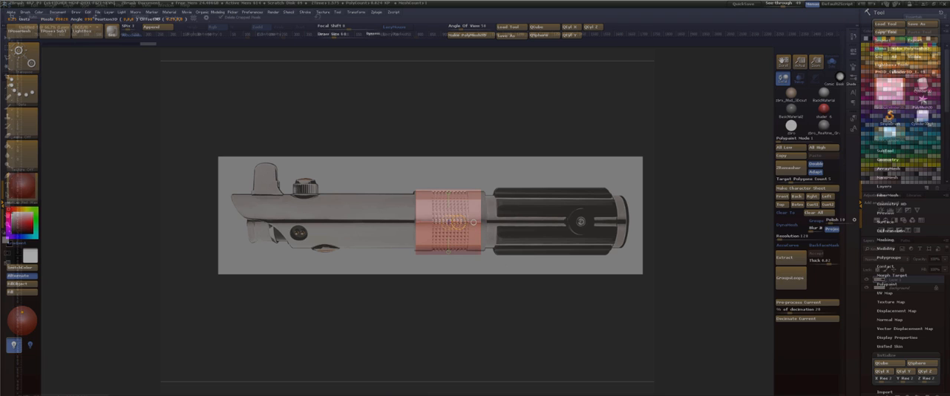
drag(448, 222, 610, 223)
drag(524, 223, 523, 222)
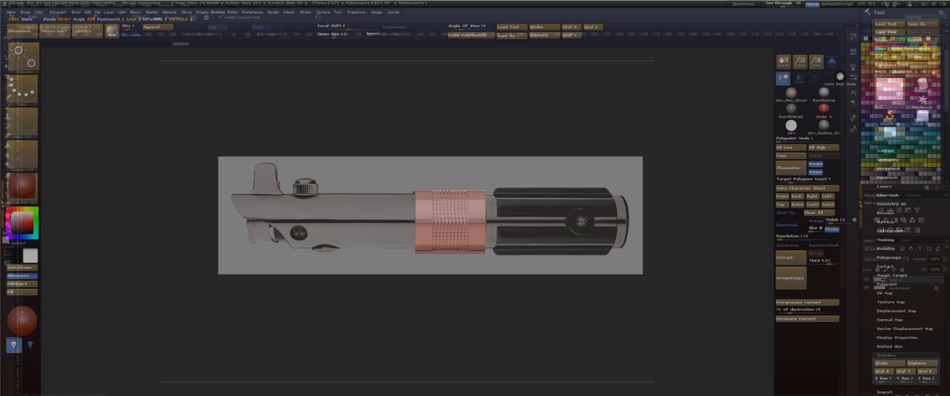
drag(587, 220, 561, 210)
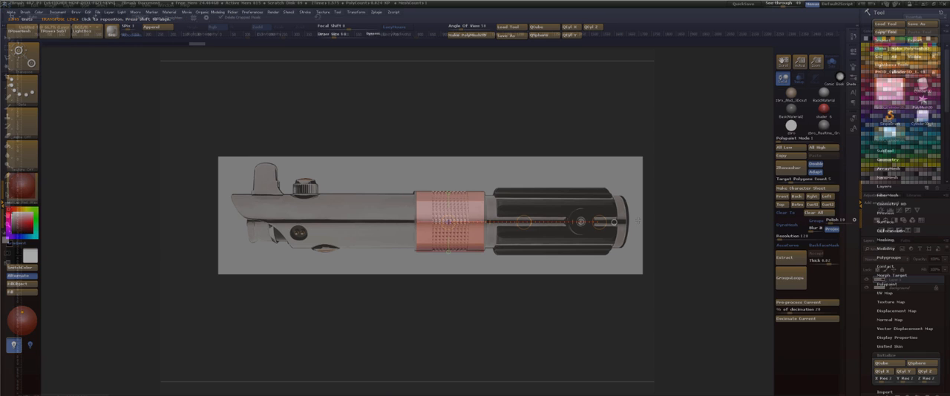
Try moving the cylinder below the hilt reference with a Transpose line, and undo the move.
drag(450, 223, 475, 341)
drag(450, 223, 616, 222)
drag(524, 223, 524, 313)
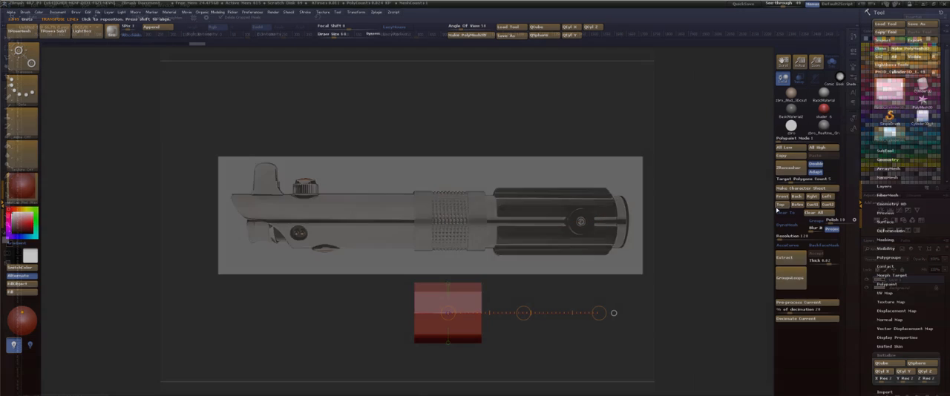
key(ctrl+z)
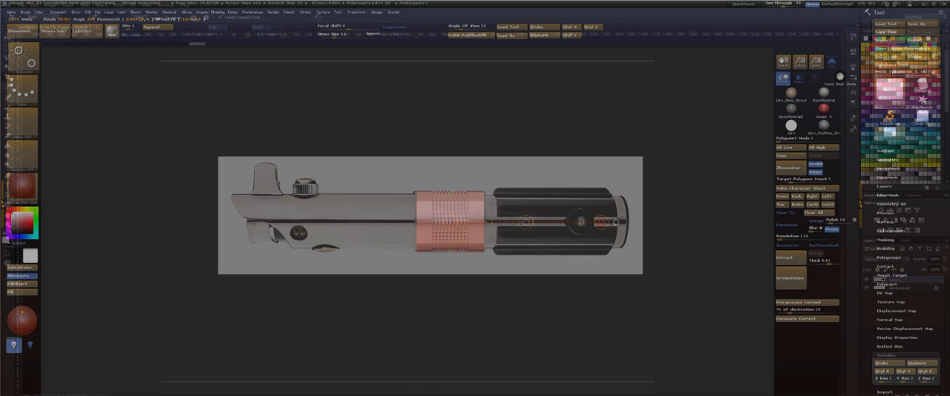
Stretch the cylinder along X to span the whole hilt, masking the emitter side while extending the pommel end, and clear the mask.
drag(601, 222, 694, 215)
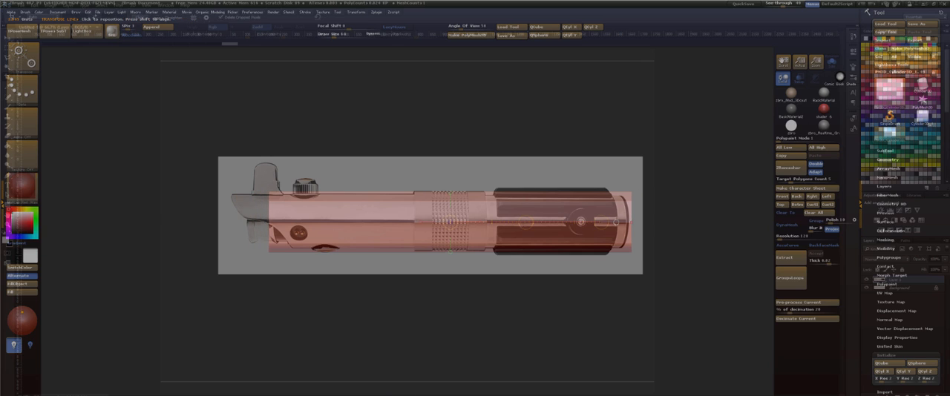
drag(526, 222, 489, 222)
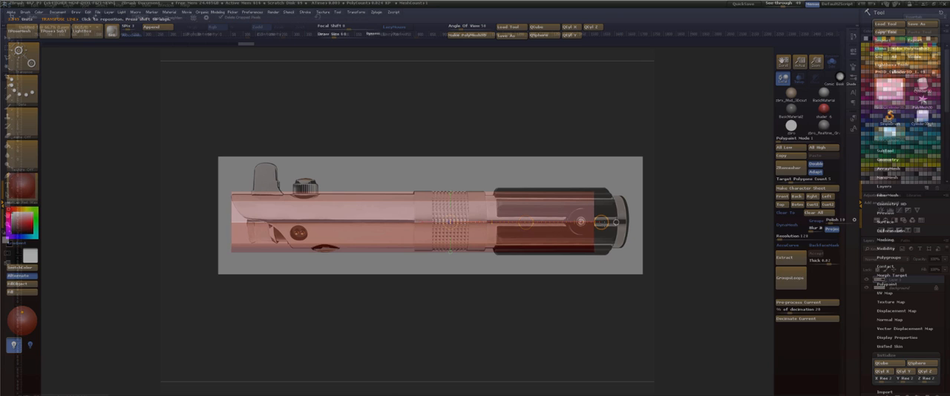
key(q)
ctrl+drag(678, 349, 567, 152)
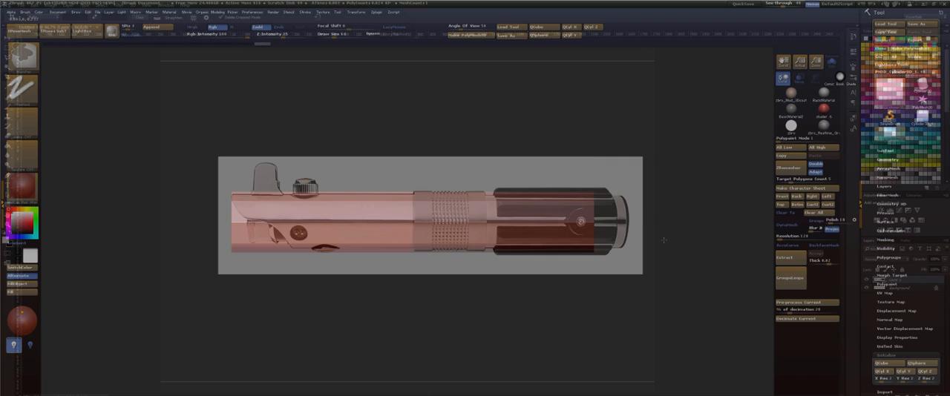
key(w)
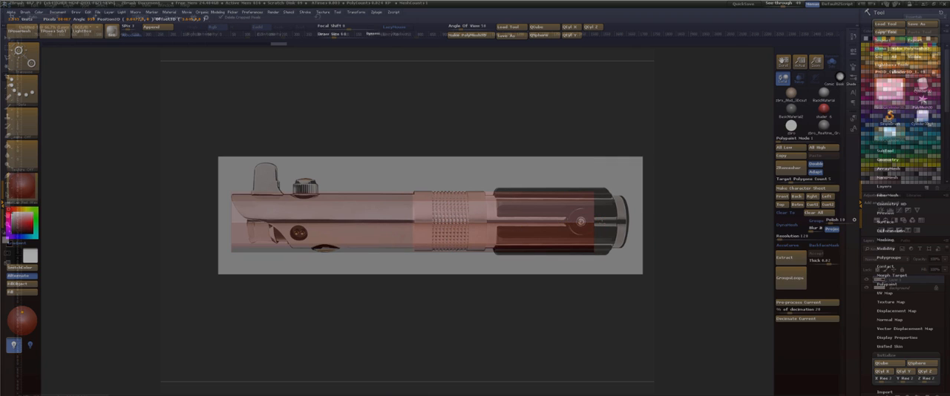
drag(602, 222, 638, 223)
key(q)
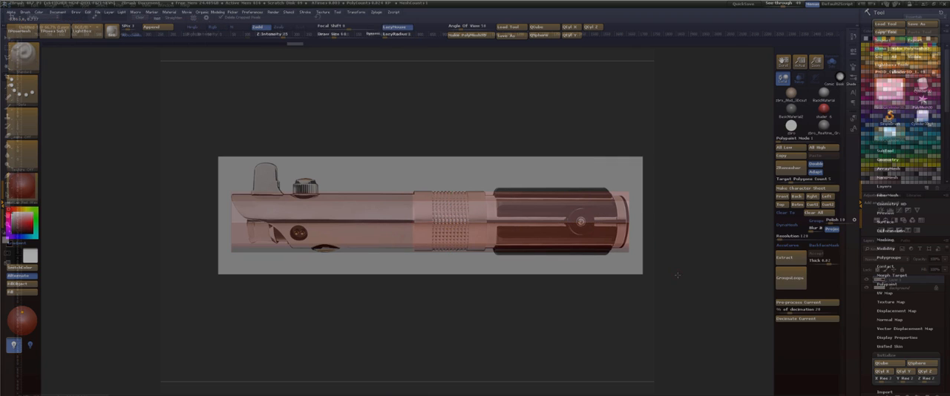
ctrl+drag(695, 229, 713, 293)
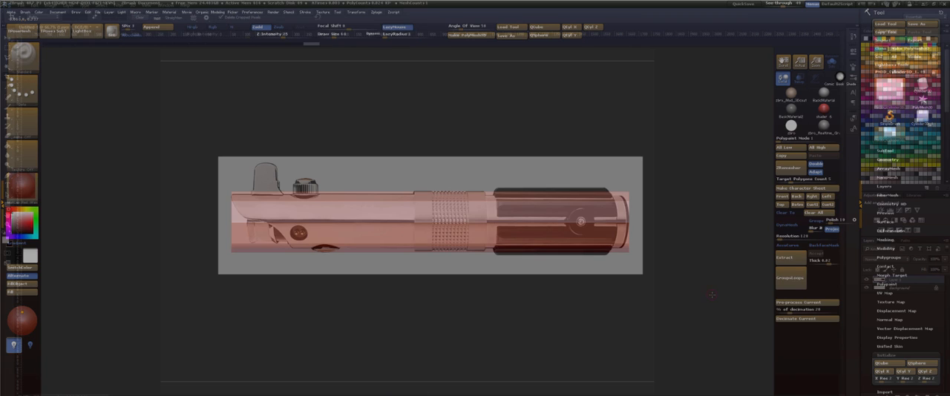
Assign the whole cylinder one polygroup and slim it slightly with the Size deformation, restretching it to the hilt's full length.
key(ctrl+w)
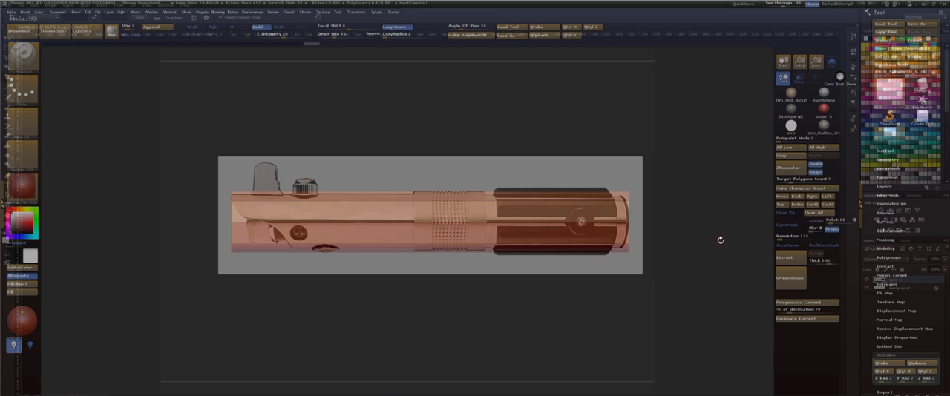
key(space)
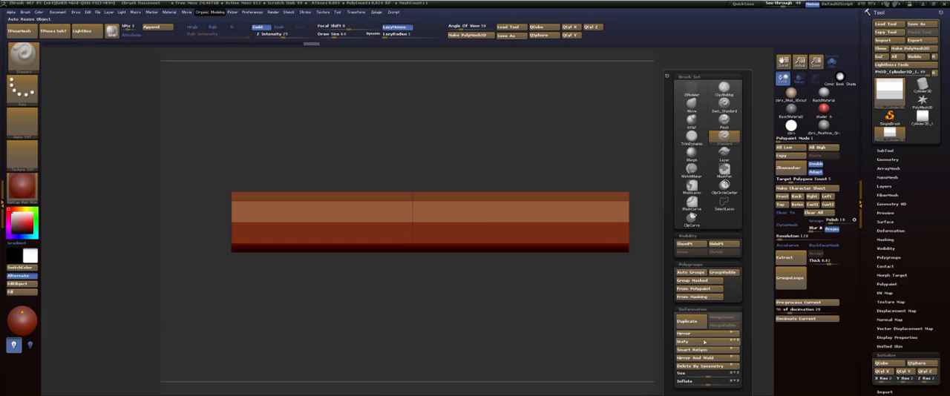
drag(708, 374, 705, 374)
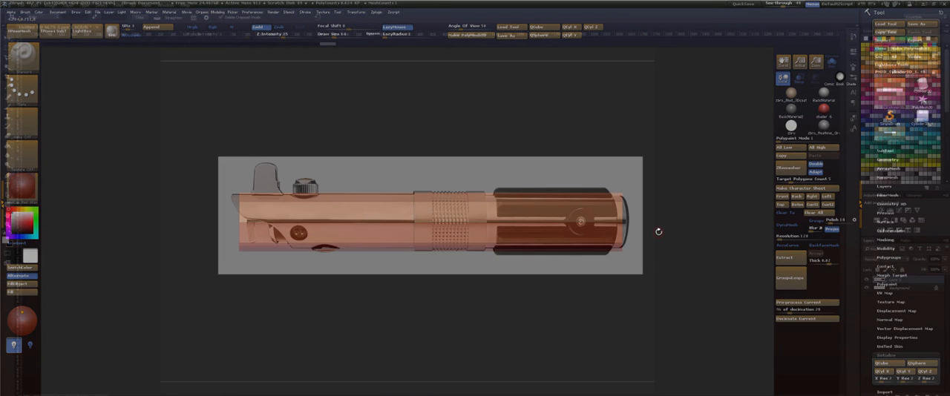
key(space)
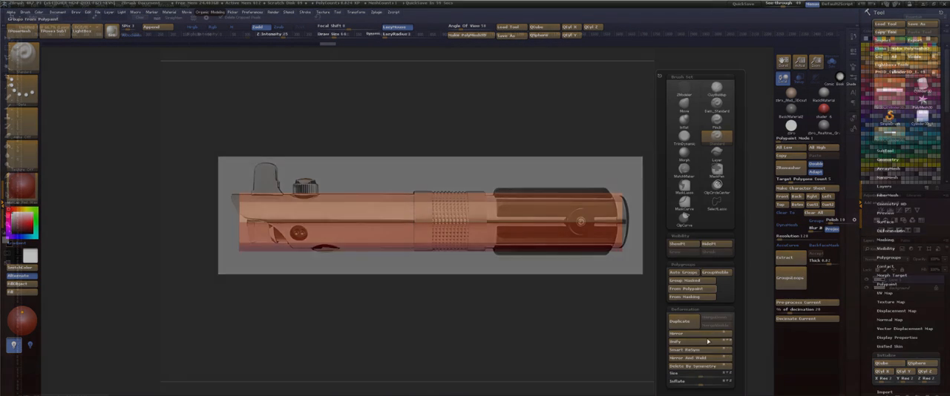
drag(700, 374, 697, 374)
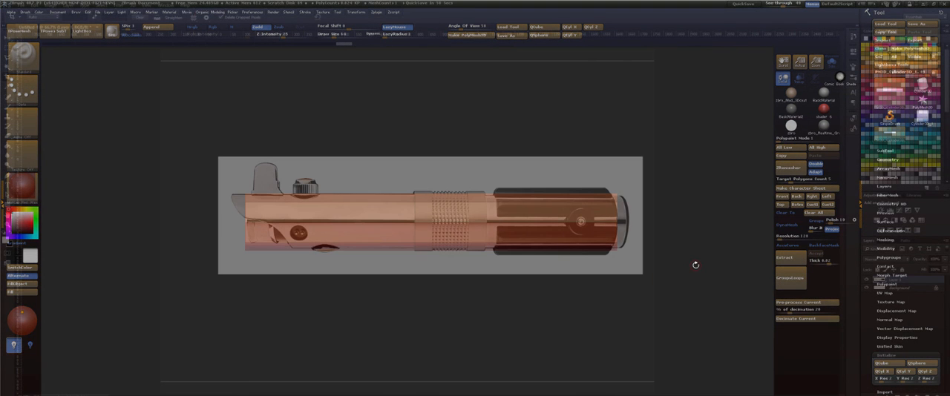
key(w)
drag(601, 222, 616, 222)
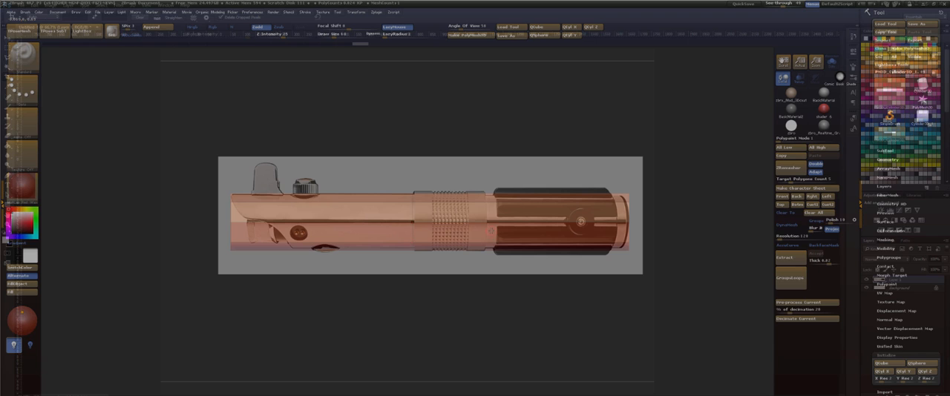
Switch to the ZModeler brush and set its QMesh polygon action to target Polyloop.
key(b)
key(z)
key(m)
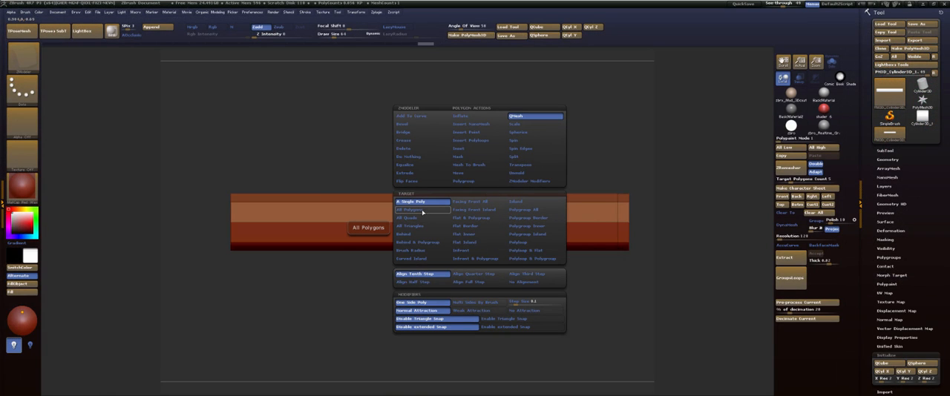
click(532, 245)
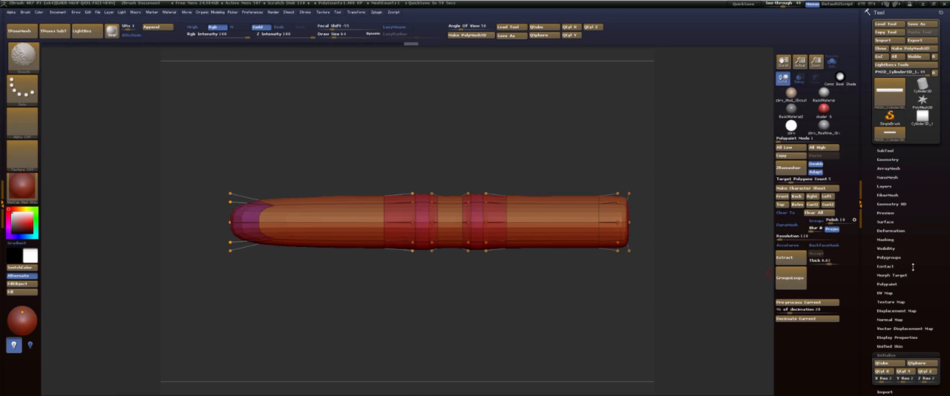
Turn off the Dynamic Subdivision preview, face the model from the front and lower the See-through amount.
key(shift+d)
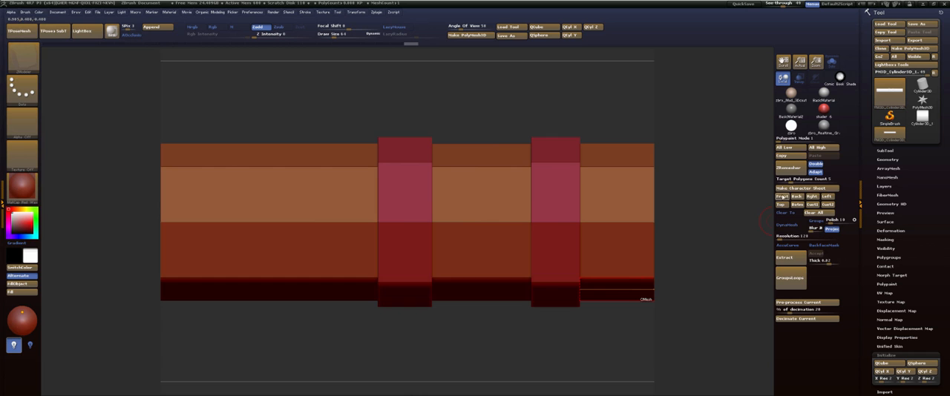
click(783, 197)
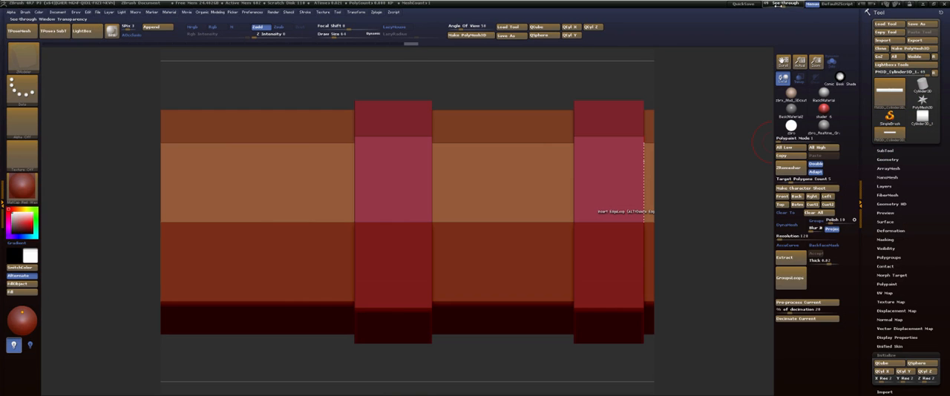
mouse_move(779, 6)
mouse_down()
mouse_move(790, 6)
mouse_move(765, 6)
mouse_up()
Set the ZModeler edge action to Crease with EdgeLoop Complete and crease the border edge loops of the two raised bands.
drag(574, 79, 550, 95)
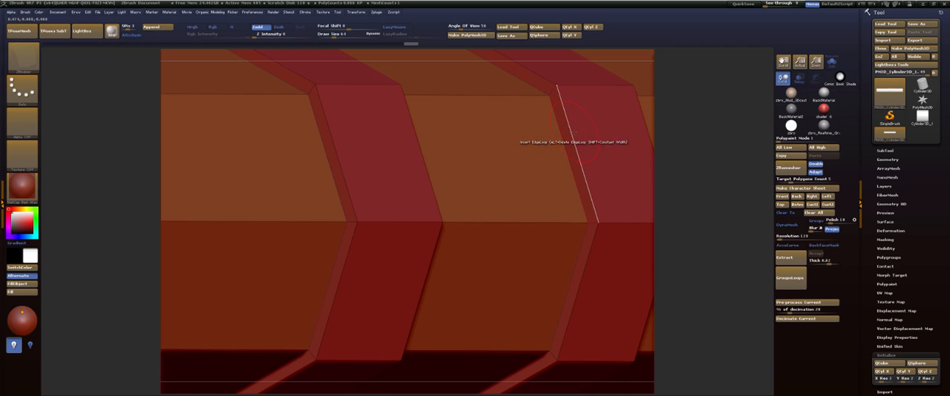
key(space)
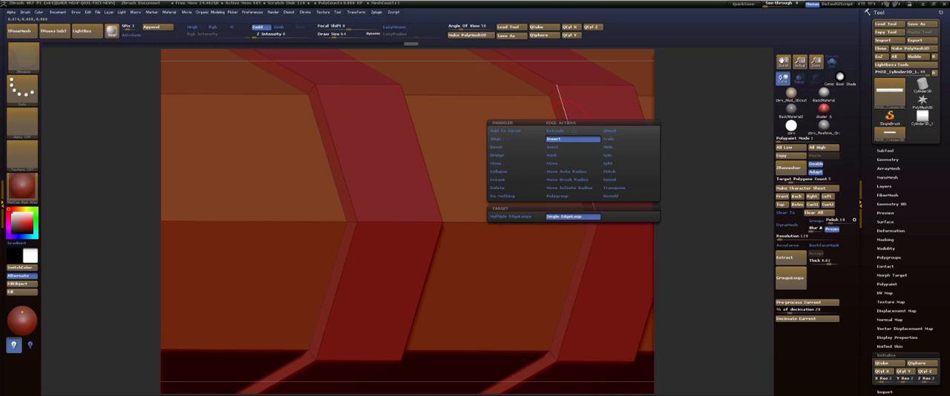
click(508, 181)
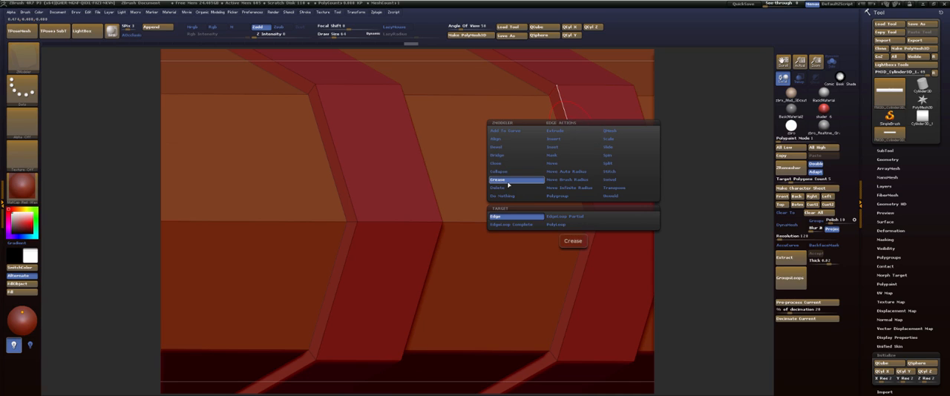
click(511, 224)
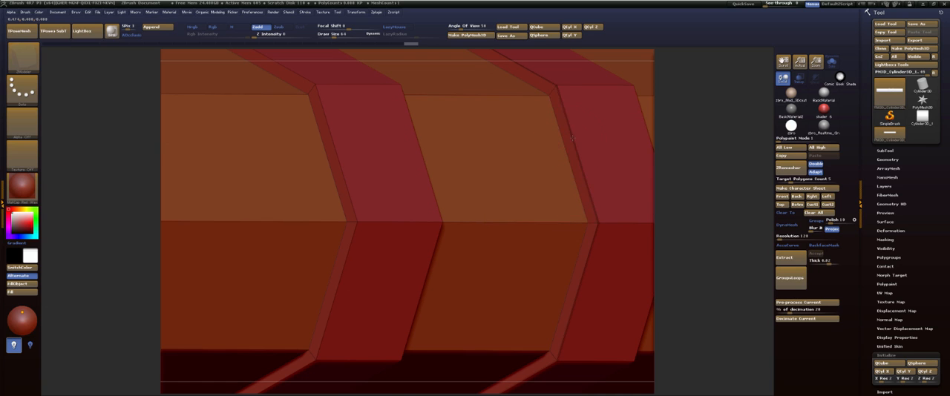
click(562, 149)
drag(731, 160, 653, 164)
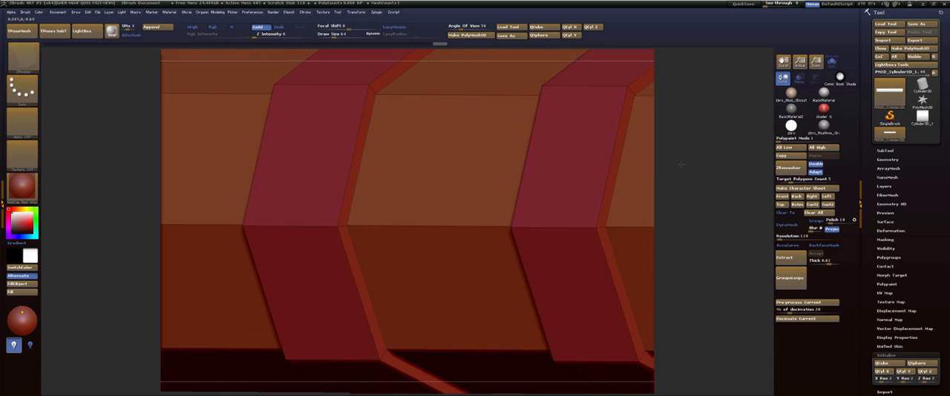
click(619, 153)
click(354, 168)
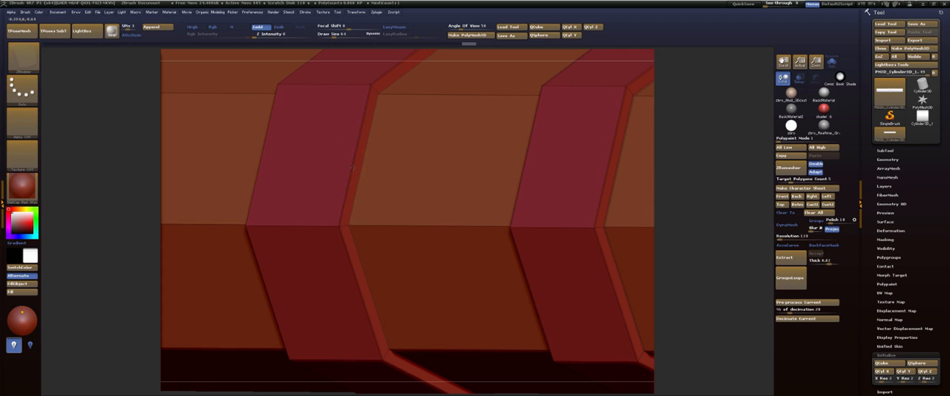
click(594, 201)
Subdivide the hilt and frame it from the front to check the creased edges of the raised bands.
click(883, 160)
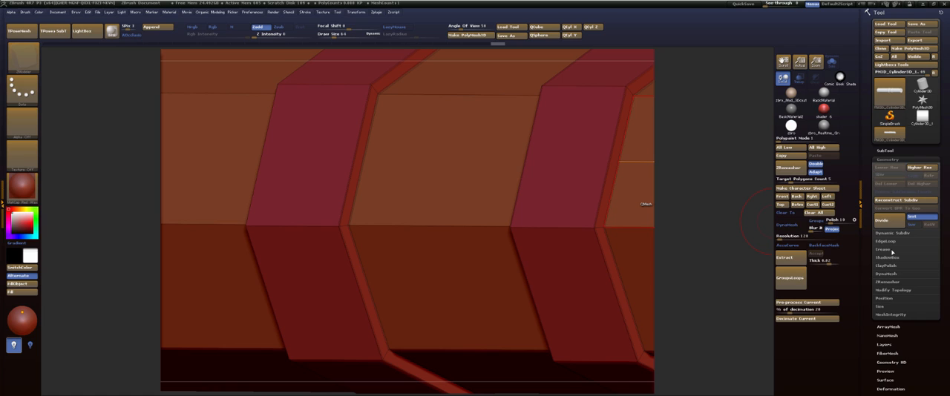
click(891, 250)
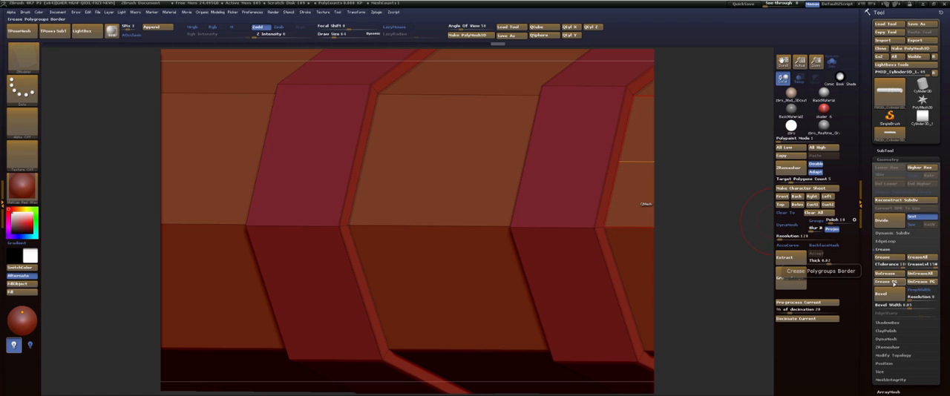
key(f)
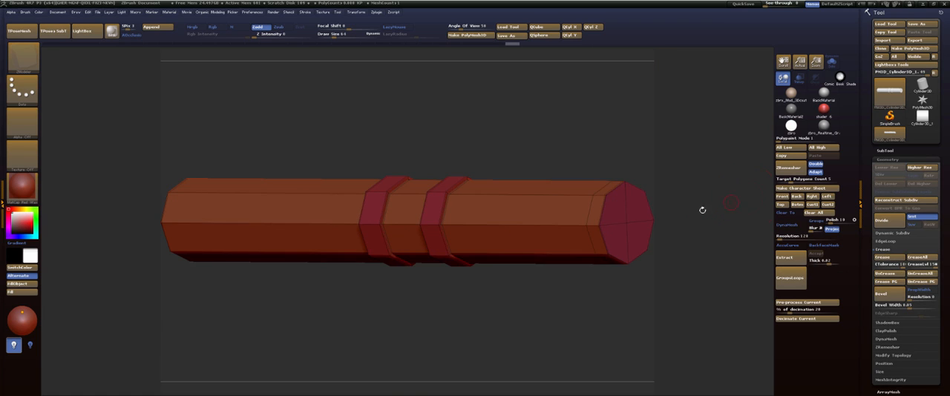
key(ctrl+d)
drag(693, 191, 547, 126)
alt+drag(464, 137, 568, 108)
key(shift+f)
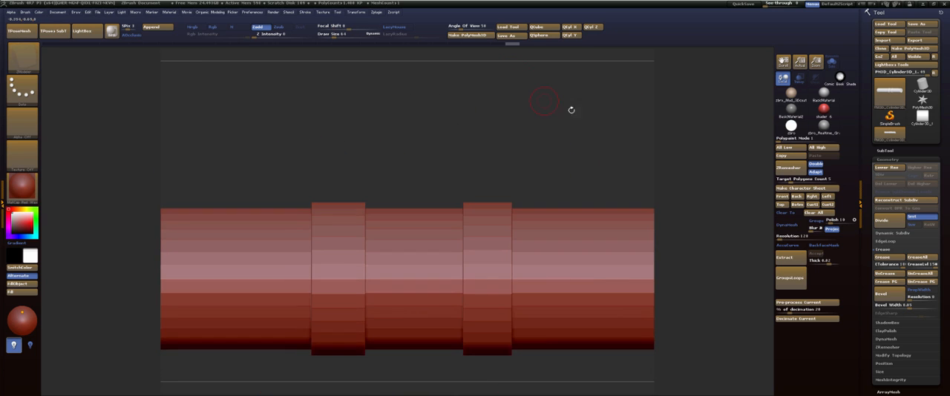
click(784, 197)
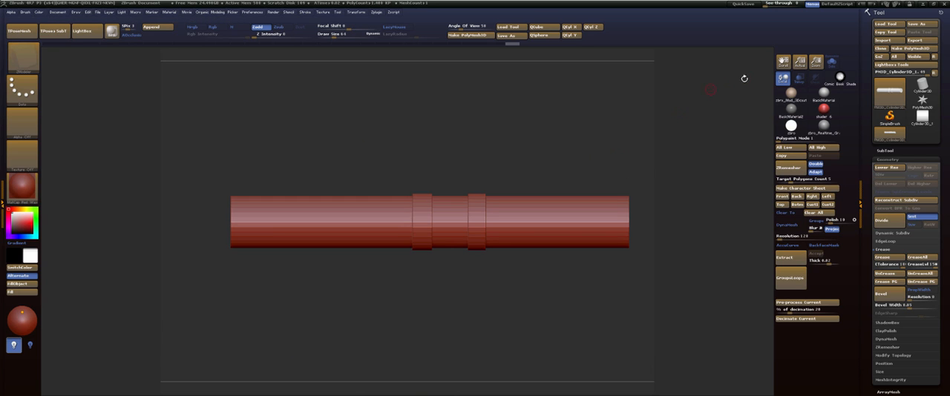
Raise the See-through amount to overlay the side-view reference and switch the material to BasicMaterial.
click(781, 4)
drag(770, 5, 782, 4)
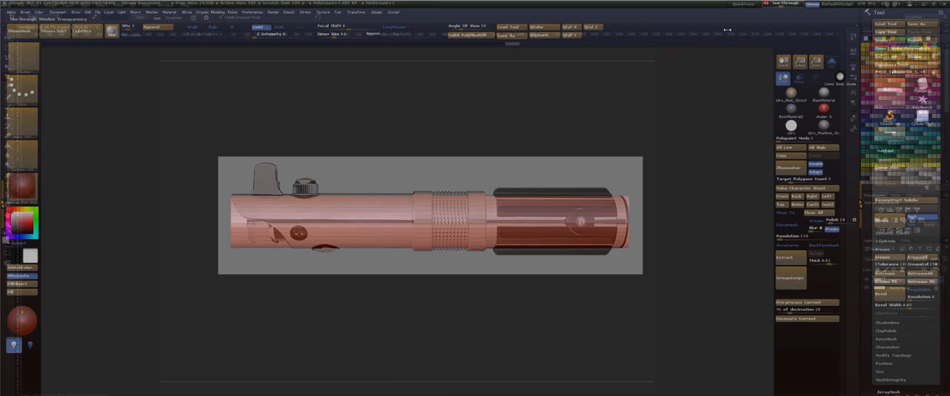
click(22, 189)
click(99, 332)
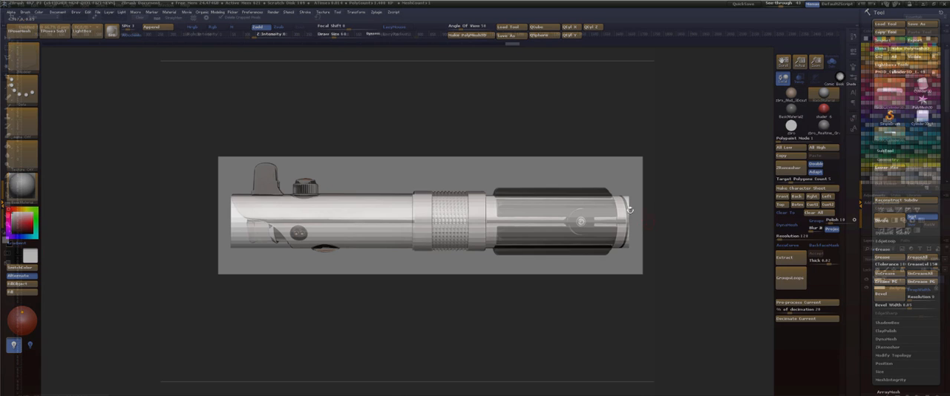
Return the hilt to its lower subdivision level for ZModeler editing.
key(q)
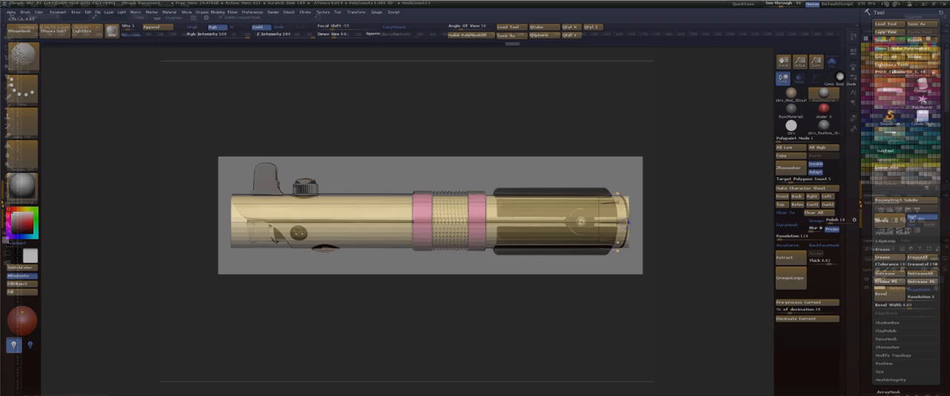
key(shift+d)
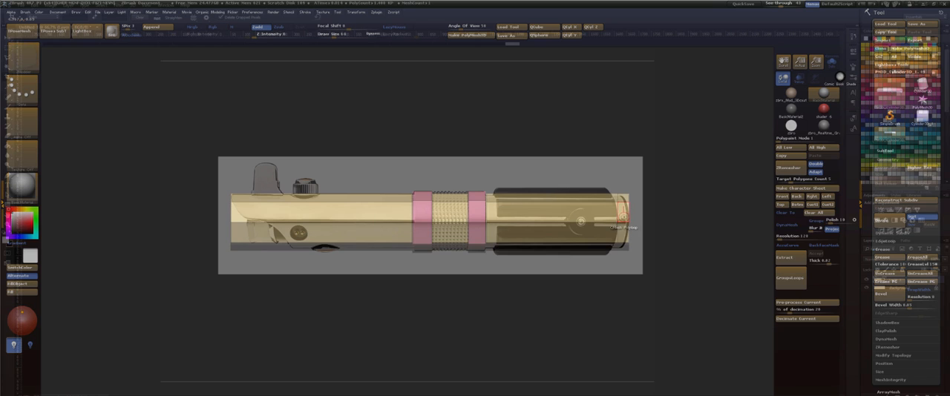
Try to reshape the polyloop beside the hilt's end cap with QMesh, undoing each attempt.
click(622, 217)
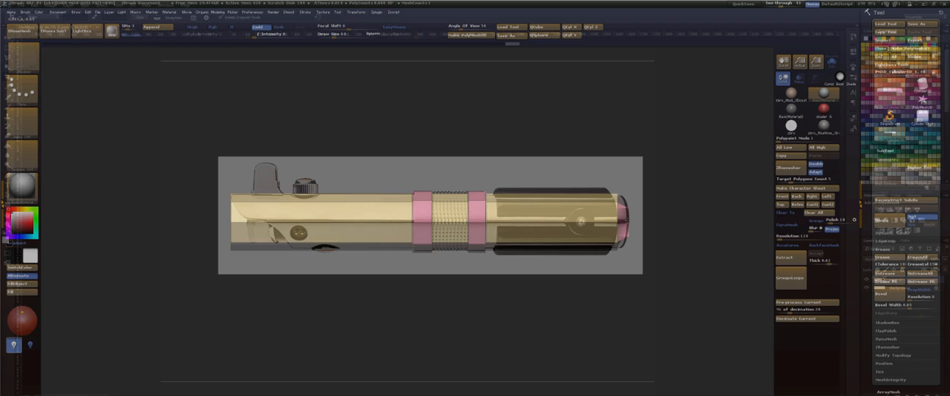
key(ctrl+z)
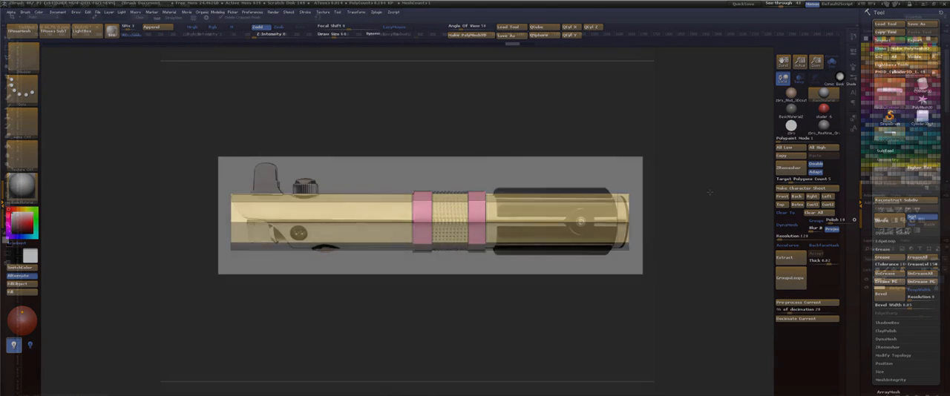
drag(709, 192, 643, 208)
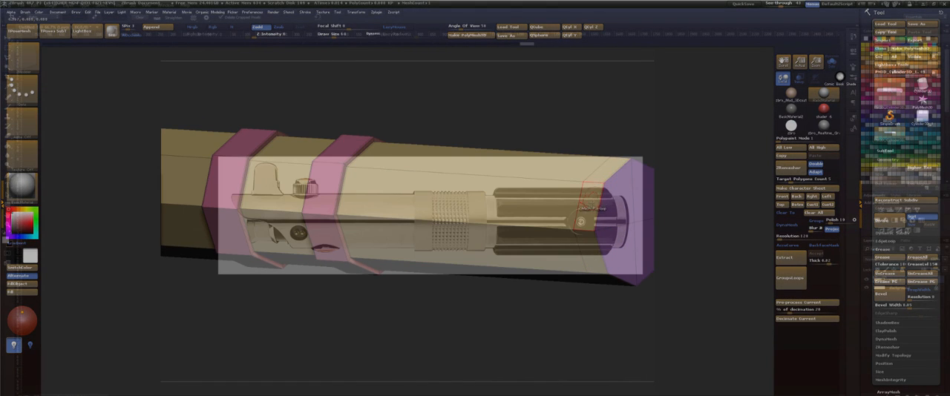
drag(581, 222, 582, 221)
key(ctrl+z)
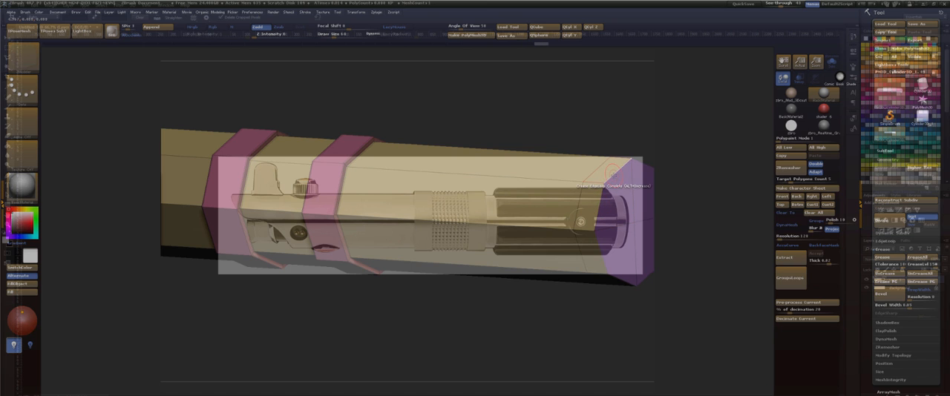
drag(700, 245, 674, 269)
click(540, 214)
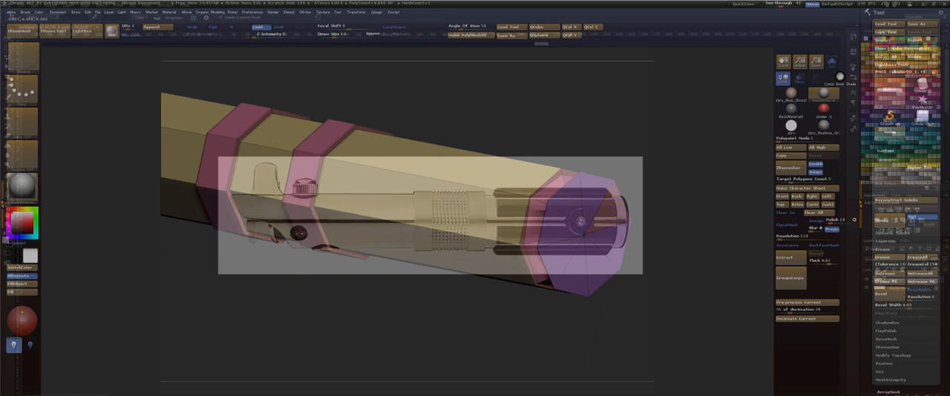
drag(539, 223, 525, 242)
key(ctrl+z)
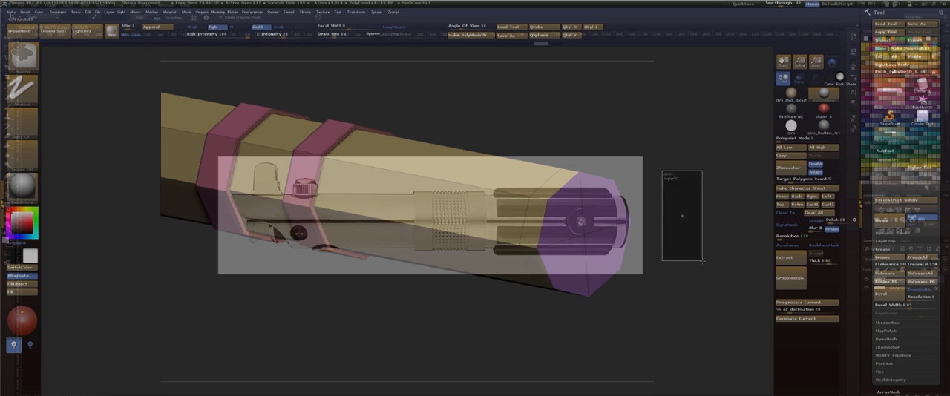
click(546, 212)
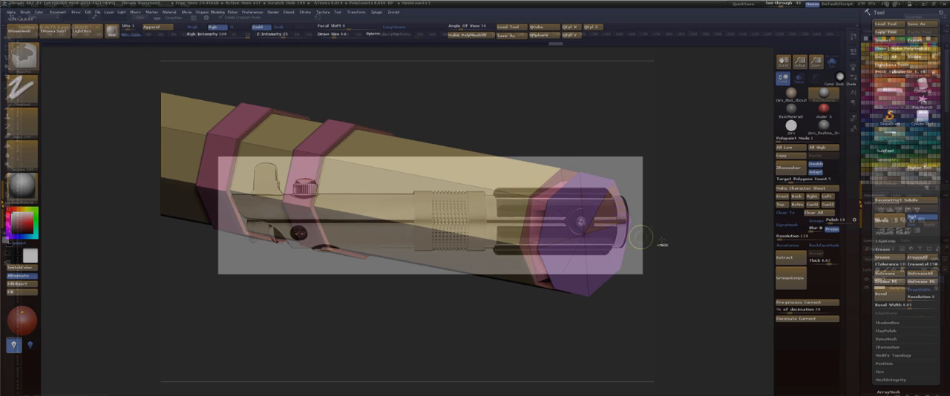
key(ctrl+z)
mouse_move(667, 240)
mouse_down()
mouse_move(684, 233)
mouse_move(673, 211)
mouse_move(681, 203)
mouse_move(691, 215)
mouse_move(683, 230)
mouse_up()
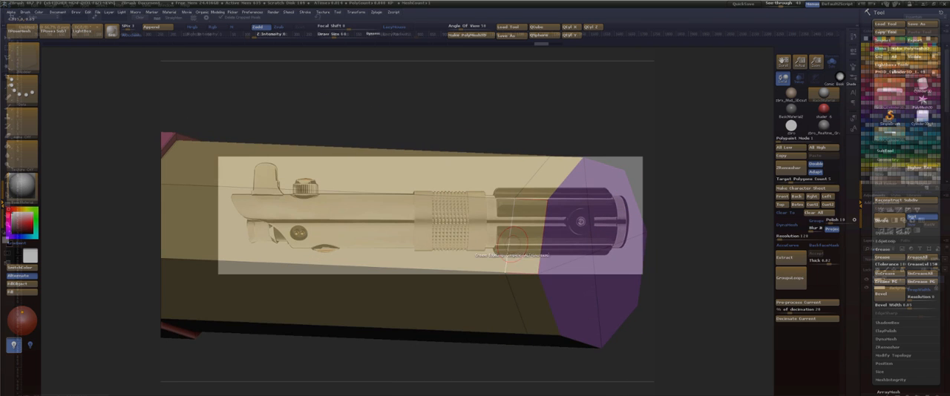
drag(523, 257, 492, 238)
key(ctrl+z)
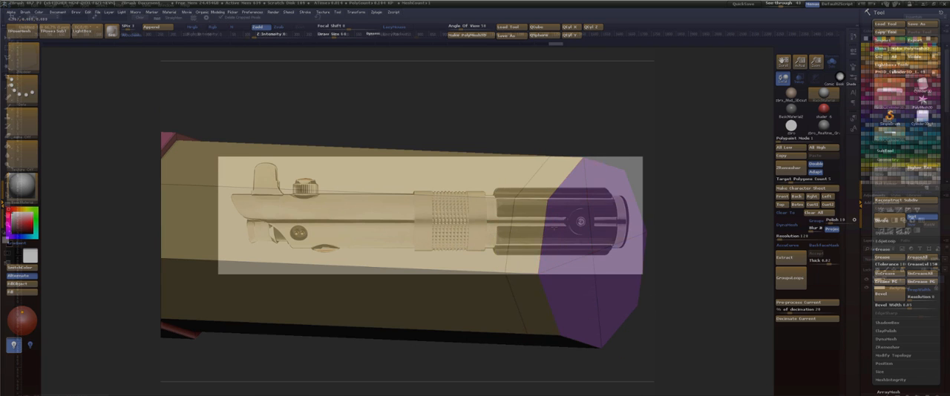
click(524, 236)
key(ctrl+z)
Set the ZModeler QMesh target to Flat Island and pull the hilt's end cap out slightly.
key(space)
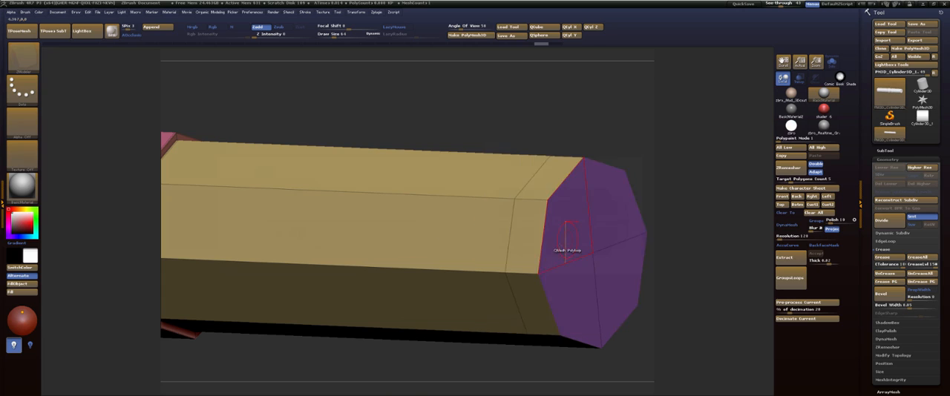
drag(576, 240, 584, 243)
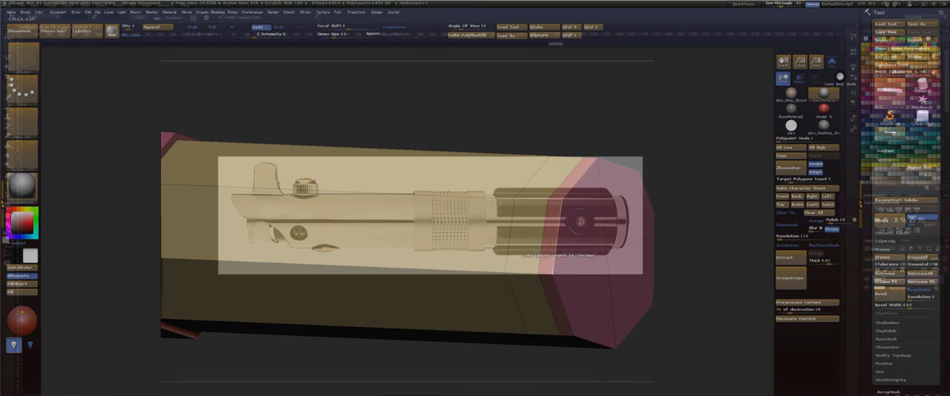
key(ctrl+z)
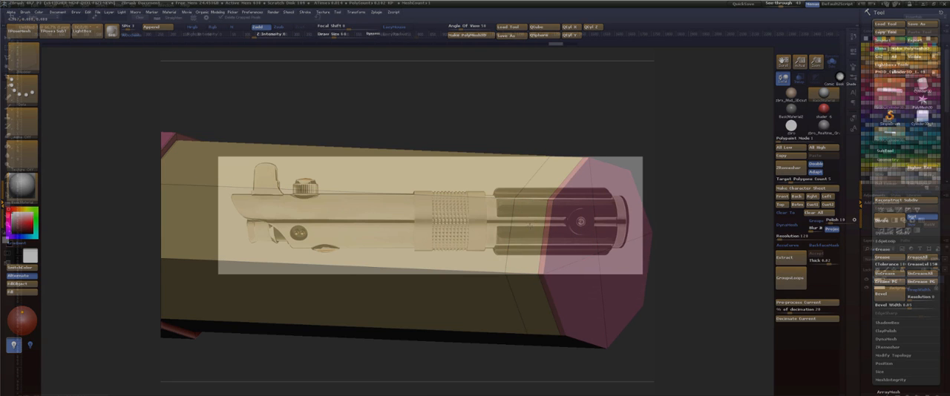
Set the QMesh target to Polyloop and try to raise the ring beside the end cap.
key(space)
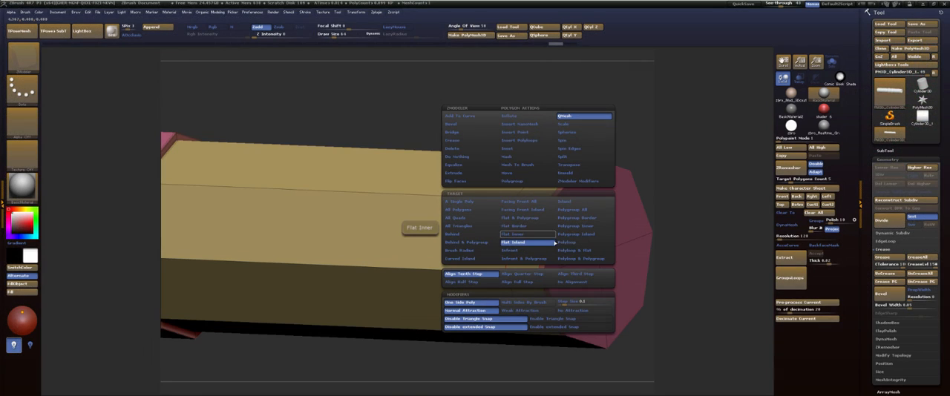
click(568, 243)
drag(533, 235, 542, 240)
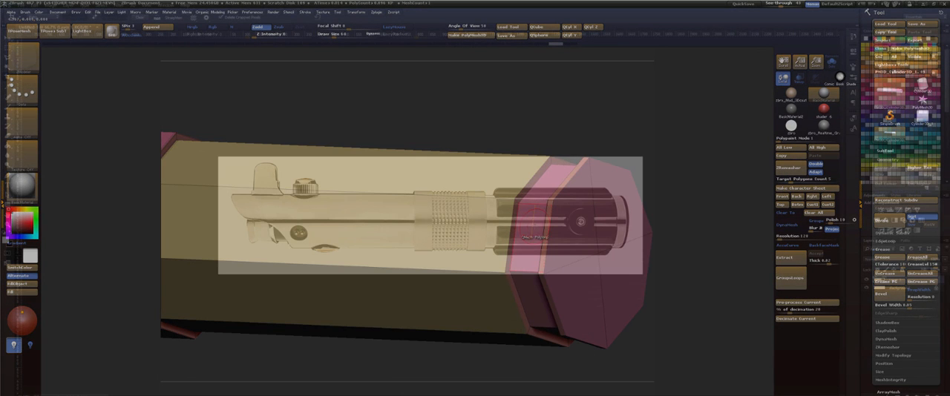
key(ctrl+z)
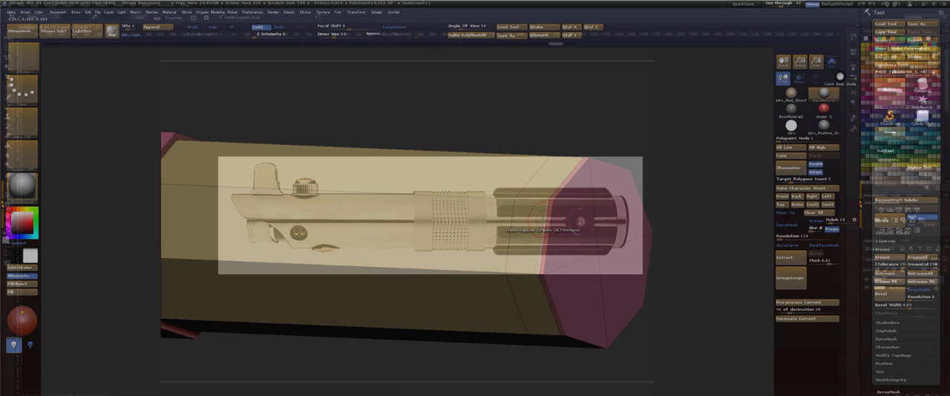
Set the ZModeler edge action to Insert EdgeLoop, delete the extra loop beside the end cap and try raising the merged ring.
key(space)
click(527, 201)
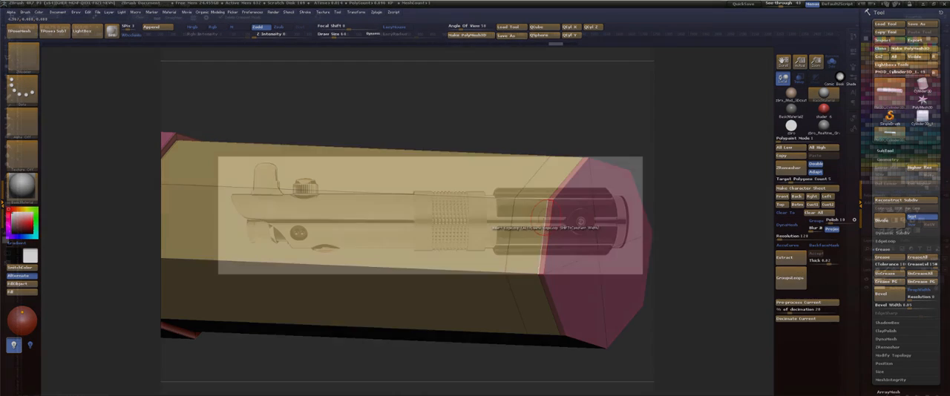
alt+click(545, 220)
drag(532, 229, 507, 235)
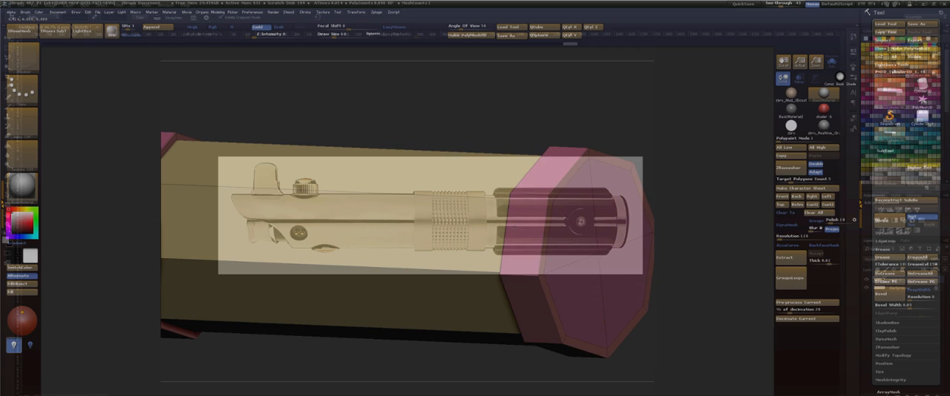
key(ctrl+z)
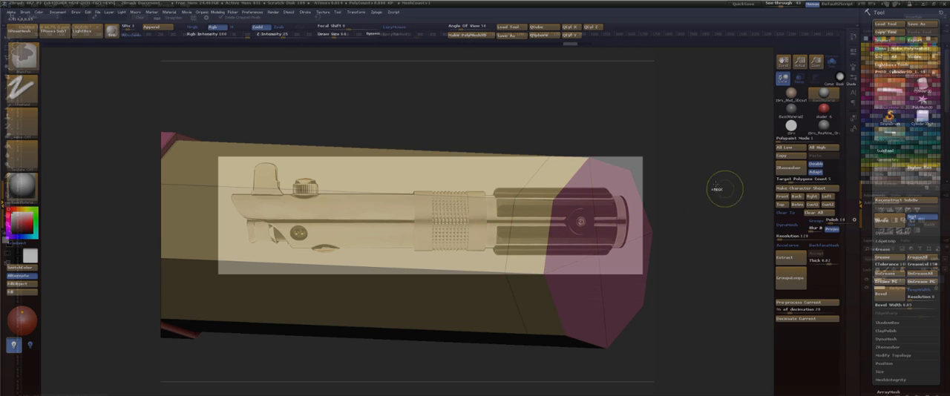
Mask the whole hilt except the short section at its end cap.
drag(727, 238, 718, 236)
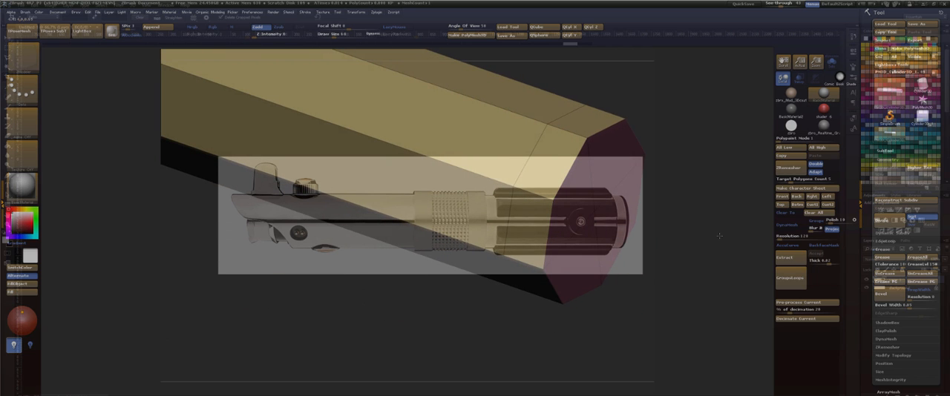
mouse_move(719, 236)
mouse_down()
mouse_move(727, 210)
mouse_move(702, 265)
mouse_move(710, 277)
mouse_move(721, 258)
mouse_up()
mouse_move(707, 321)
ctrl+mouse_down()
mouse_move(541, 146)
mouse_move(550, 141)
ctrl+mouse_up()
ctrl+click(679, 194)
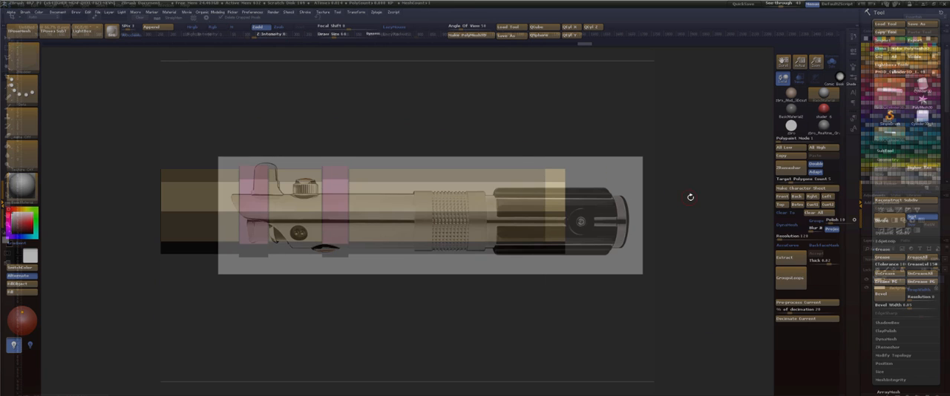
alt+drag(691, 197, 697, 260)
Activate the Move transpose tool and place its action line straight out from the end cap along the hilt's axis.
key(w)
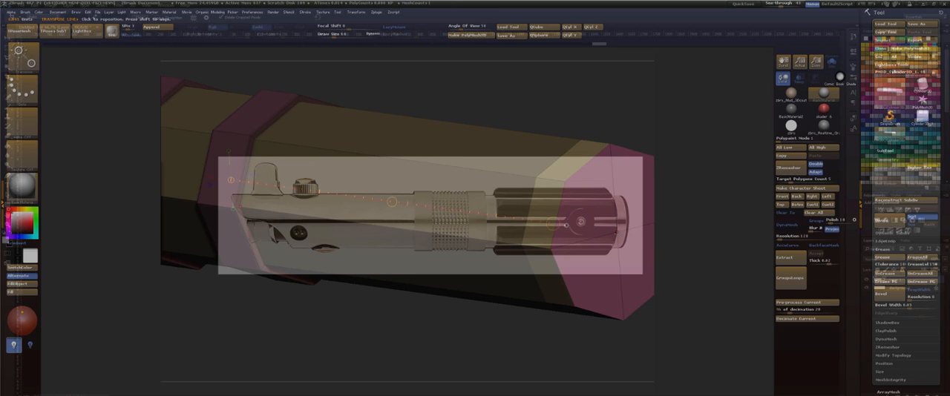
click(617, 233)
drag(678, 191, 652, 201)
drag(699, 236, 699, 193)
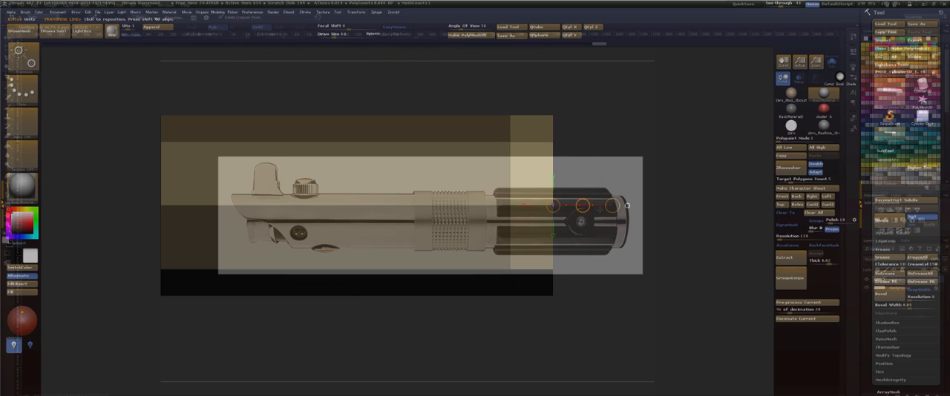
Try shifting the unmasked end section slightly outward along the hilt's axis.
key(ctrl)
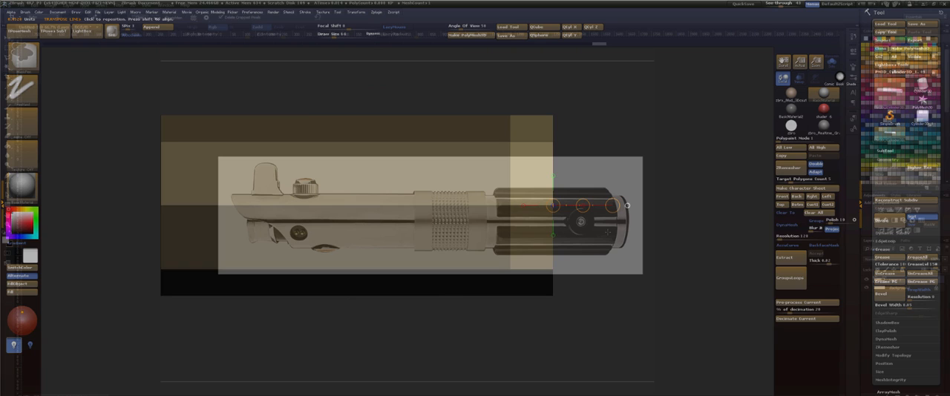
key(ctrl+shift)
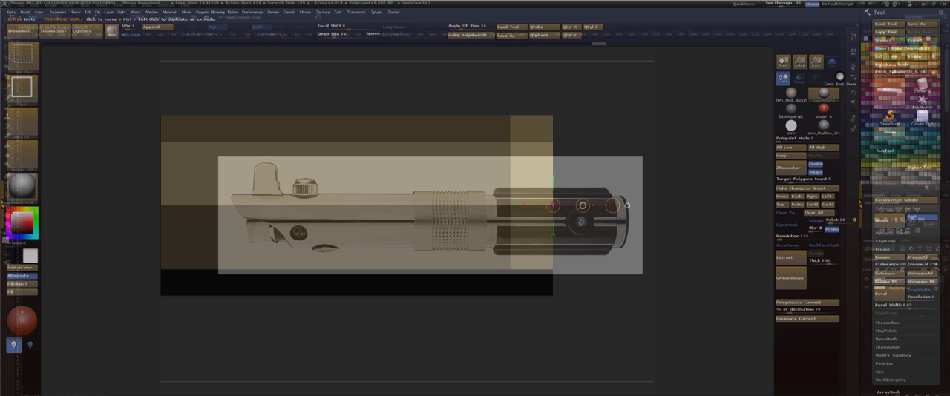
ctrl+drag(583, 205, 589, 204)
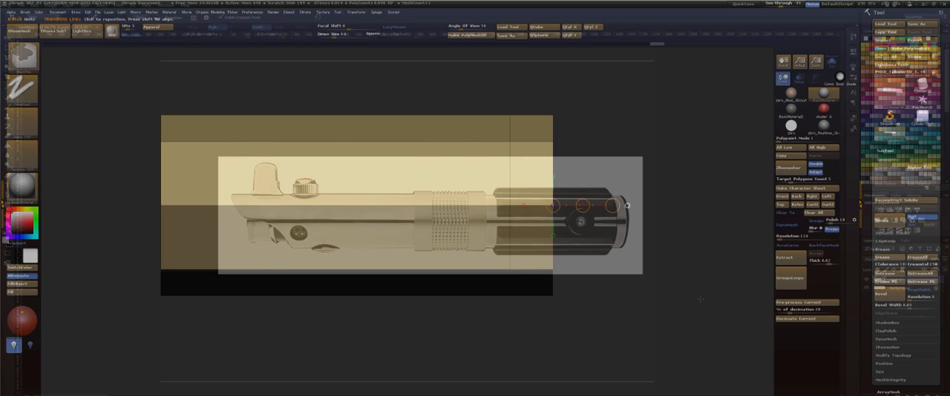
mouse_move(728, 368)
ctrl+mouse_down()
mouse_move(642, 195)
mouse_move(493, 70)
ctrl+mouse_up()
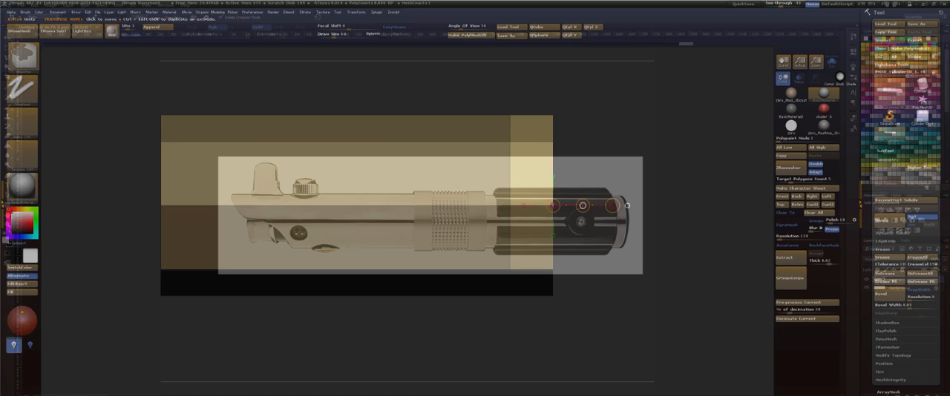
key(ctrl+shift)
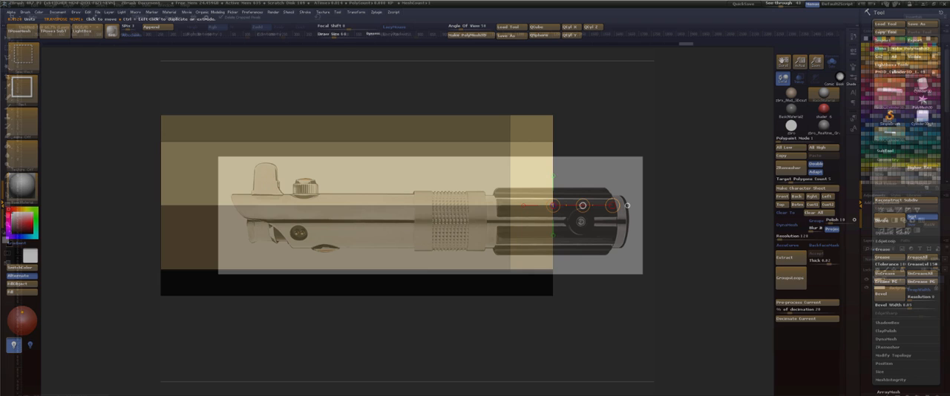
ctrl+drag(582, 205, 584, 206)
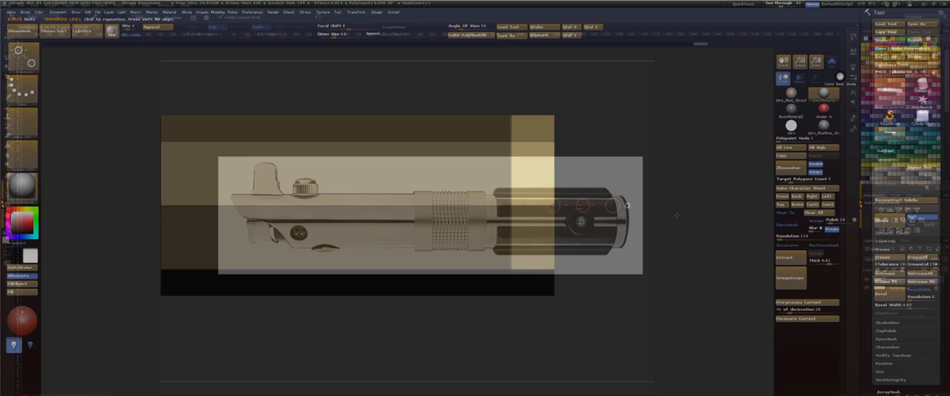
Recentre the transpose line on the unmasked end section and try scaling that section down.
click(627, 205)
drag(690, 206, 679, 218)
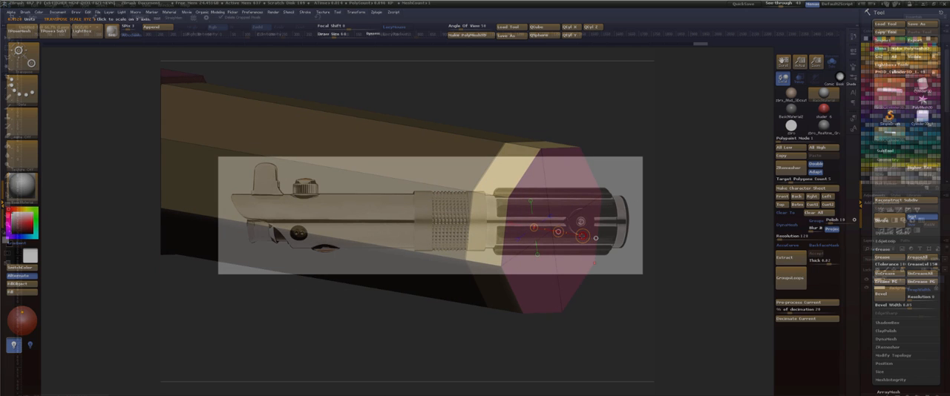
mouse_move(558, 233)
mouse_down()
mouse_move(544, 230)
mouse_move(552, 223)
mouse_up()
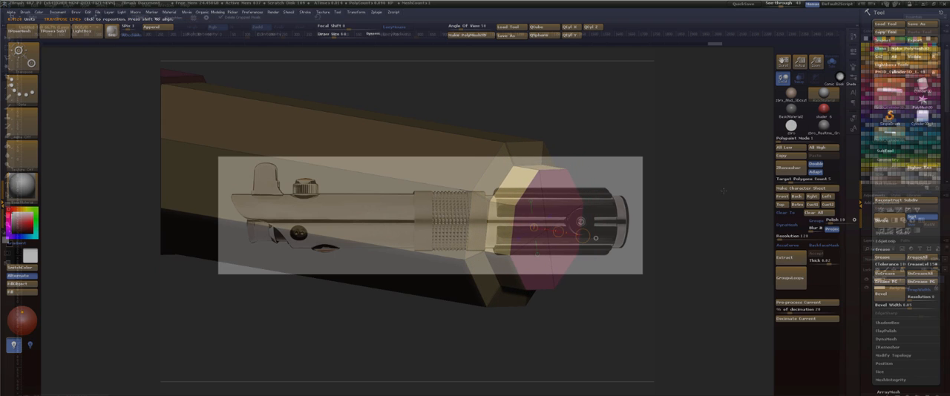
drag(723, 192, 374, 85)
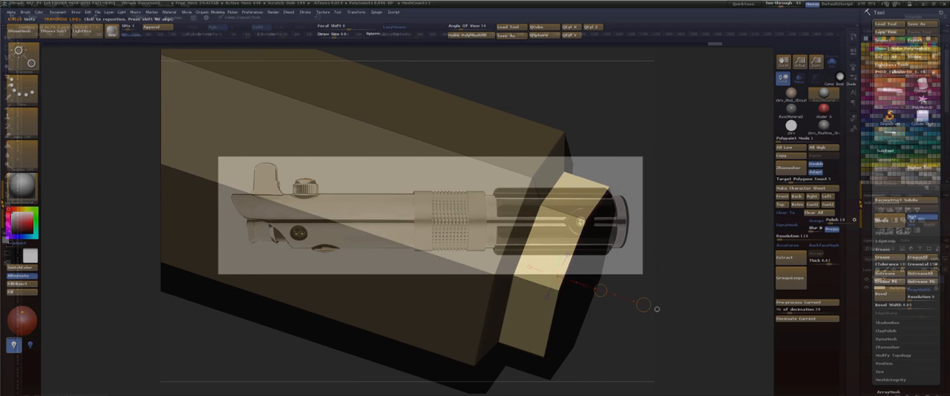
Turn off the window's see-through transparency and inspect the stepped end of the hilt up close.
key(q)
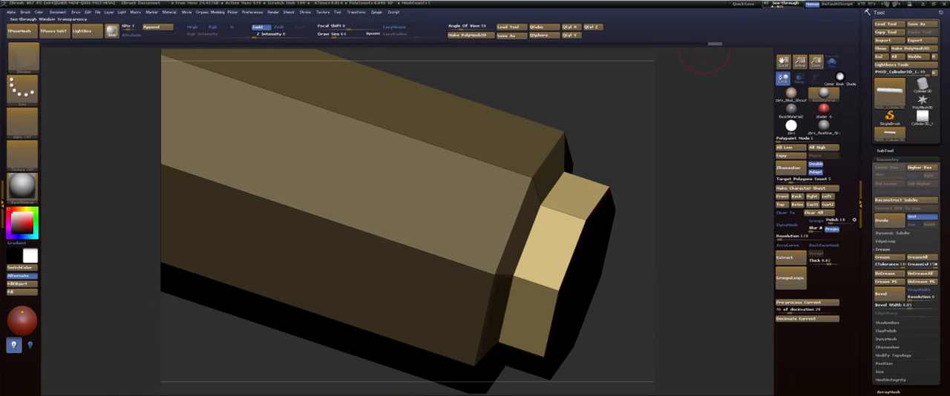
drag(780, 5, 763, 6)
drag(697, 153, 701, 165)
drag(542, 161, 640, 227)
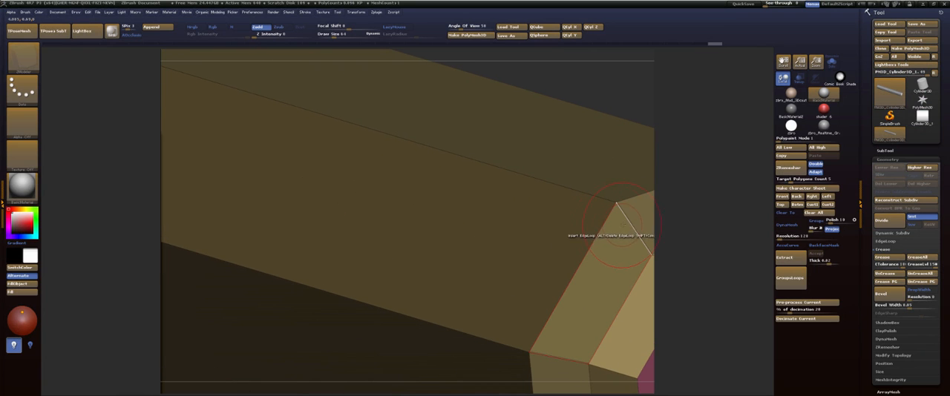
alt+drag(715, 230, 532, 194)
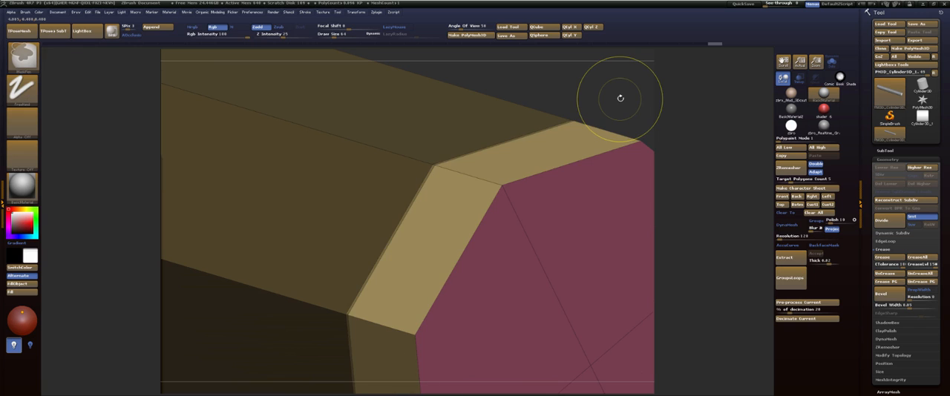
Undo the end section's scaling, try shrinking the section again with the transpose line, and undo that attempt.
drag(619, 95, 600, 99)
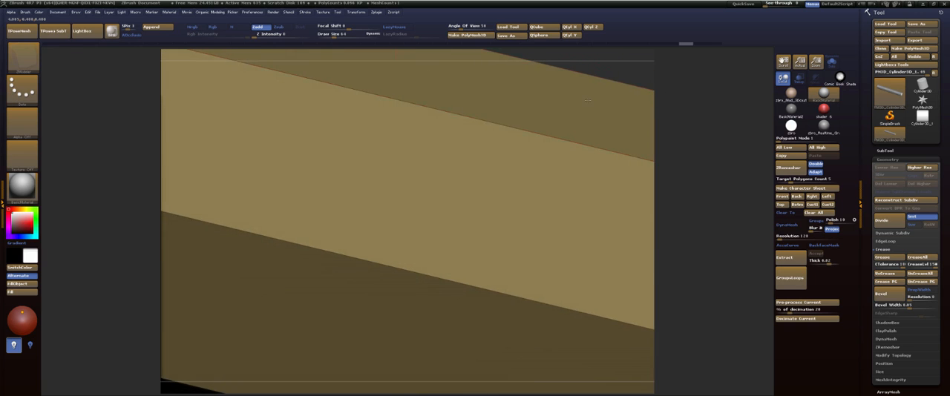
key(f)
mouse_move(596, 166)
shift+mouse_down()
mouse_move(602, 170)
mouse_move(363, 136)
mouse_move(435, 256)
shift+mouse_up()
alt+drag(682, 182, 259, 207)
key(w)
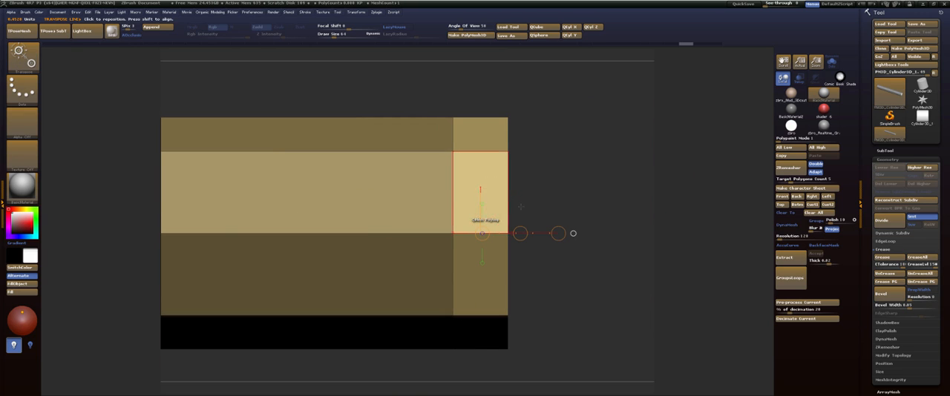
mouse_move(521, 233)
ctrl+shift+mouse_down()
mouse_move(560, 231)
mouse_move(578, 136)
mouse_move(596, 194)
mouse_move(556, 252)
mouse_move(329, 321)
mouse_move(279, 326)
ctrl+shift+mouse_up()
key(q)
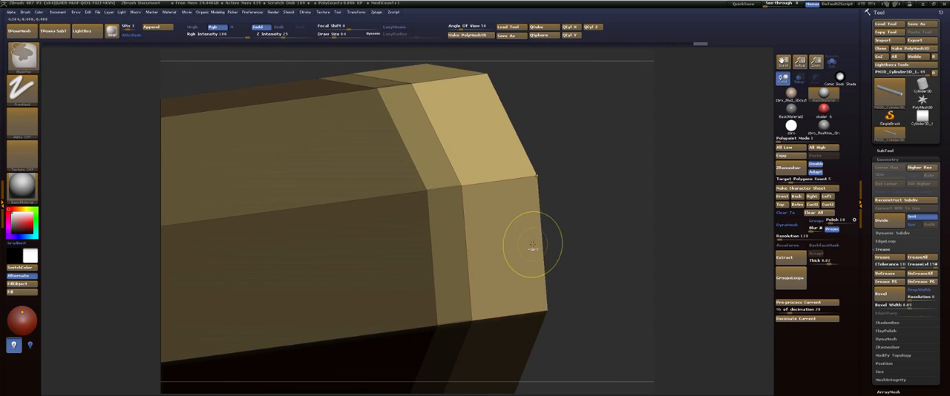
key(ctrl+z)
Scale the unmasked end section down evenly with the transpose line to form a stepped shoulder at the hilt's end.
mouse_move(576, 236)
mouse_down()
mouse_move(564, 231)
mouse_move(581, 246)
mouse_up()
key(w)
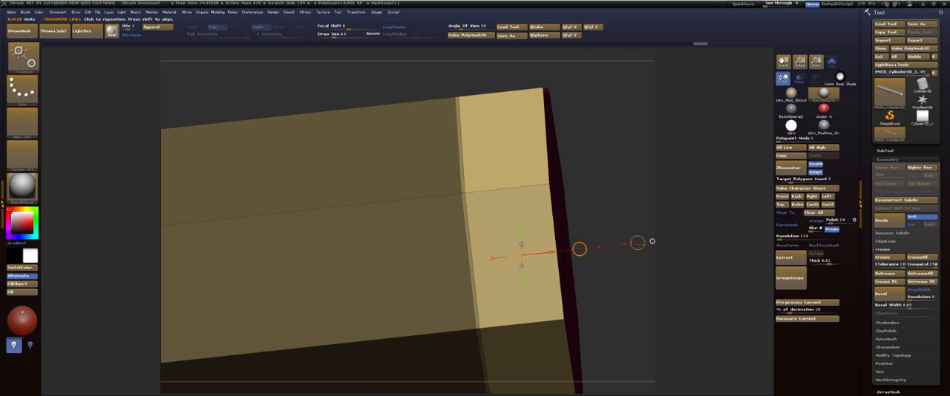
mouse_move(638, 243)
mouse_down()
mouse_move(615, 236)
mouse_move(622, 237)
mouse_up()
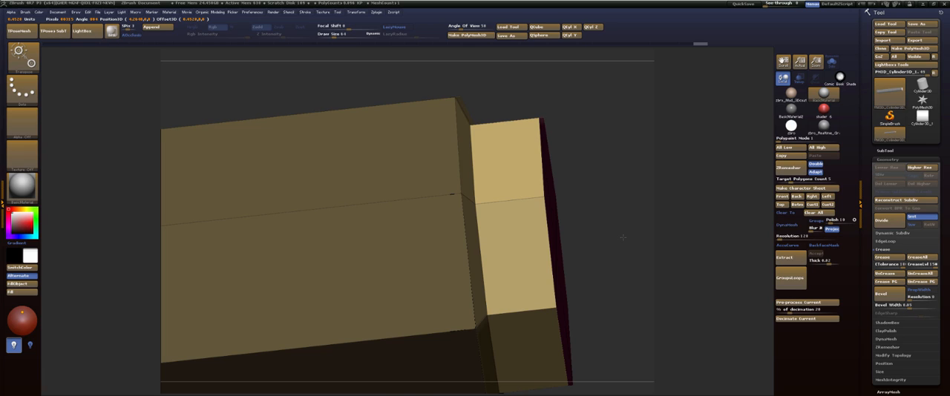
drag(622, 238, 623, 238)
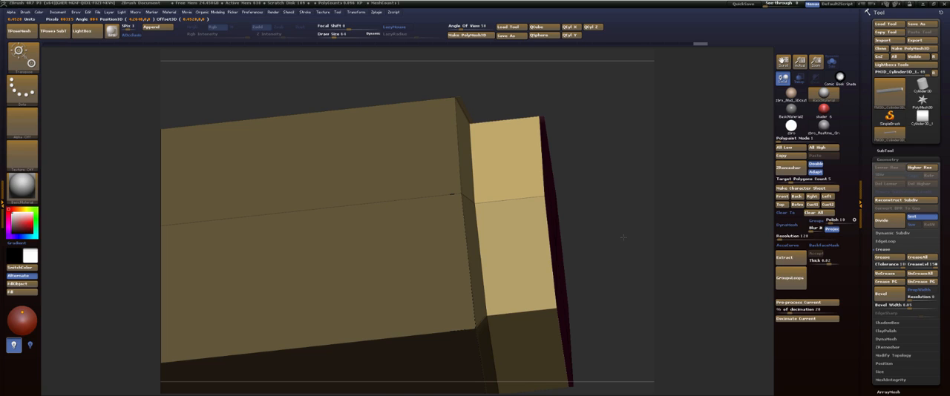
drag(623, 237, 619, 237)
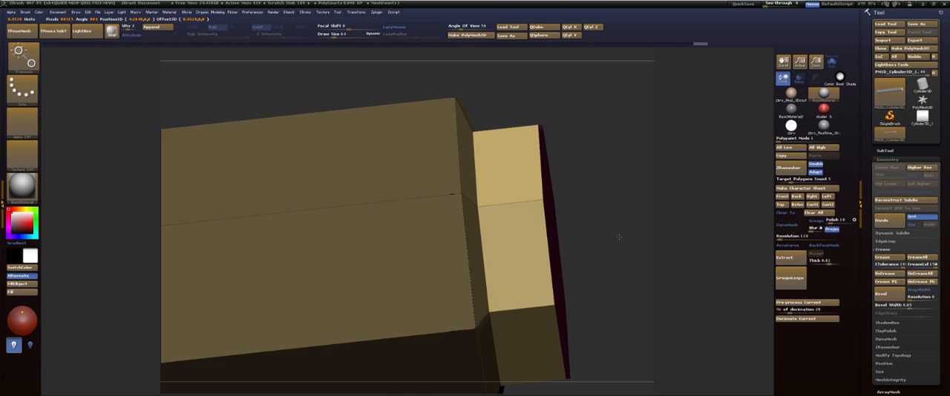
drag(619, 237, 620, 238)
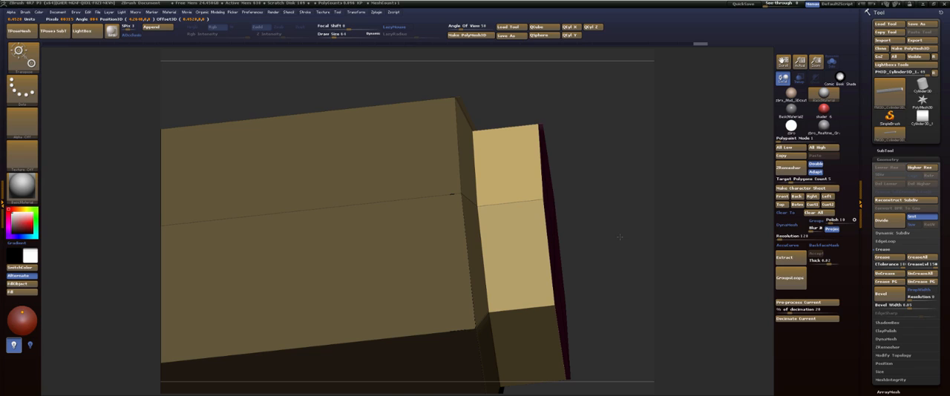
drag(620, 237, 635, 244)
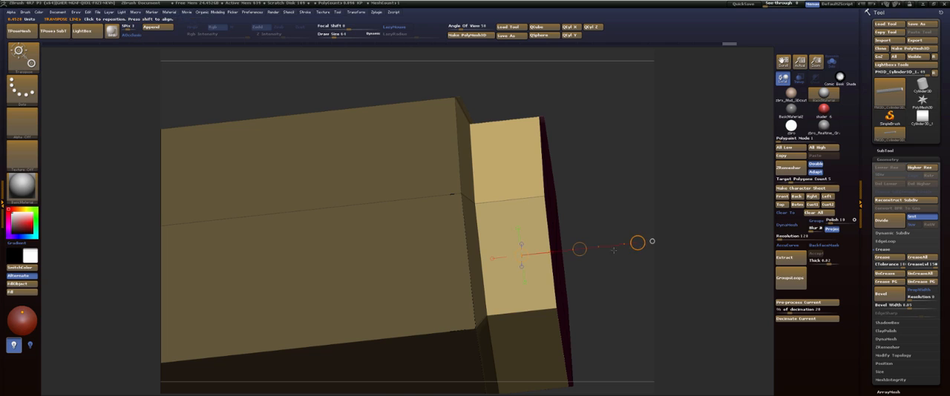
Move the reduced end section slightly inward along the hilt's axis, towards the main body.
mouse_move(578, 250)
mouse_down()
mouse_move(569, 246)
mouse_move(576, 240)
mouse_up()
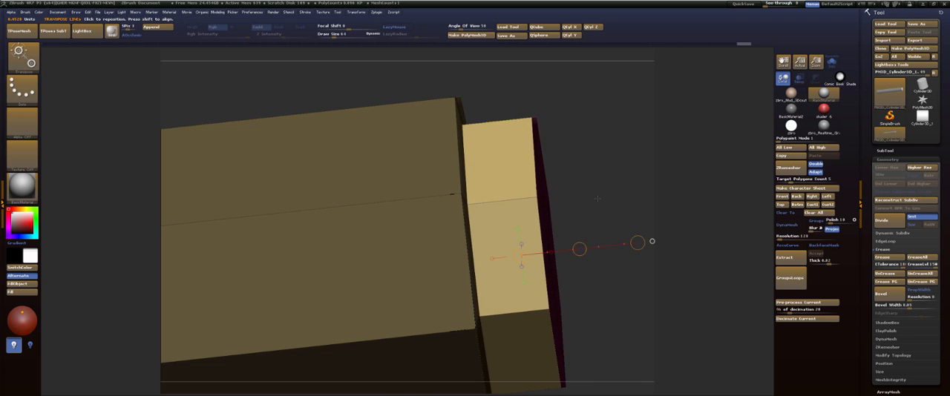
shift+drag(596, 201, 597, 199)
mouse_move(606, 227)
alt+mouse_down()
mouse_move(489, 233)
mouse_move(625, 175)
mouse_move(685, 117)
alt+mouse_up()
Make ClipCurve the active selection brush and try a clip along the shoulder beside the reduced end section.
key(q)
key(space)
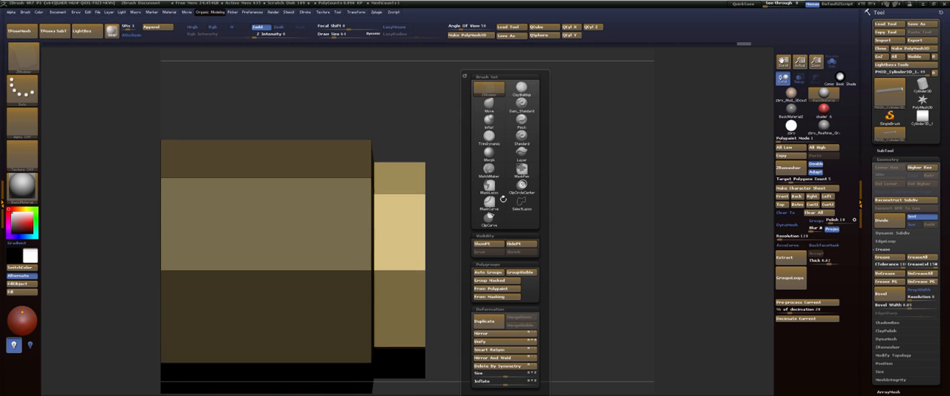
click(488, 217)
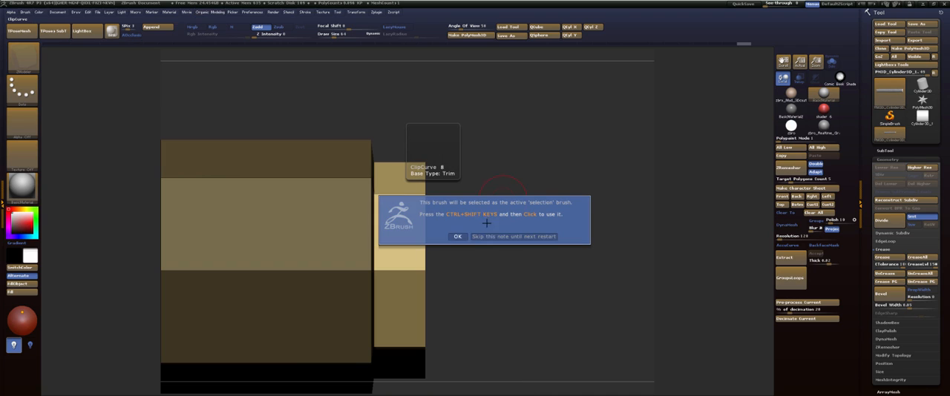
click(498, 237)
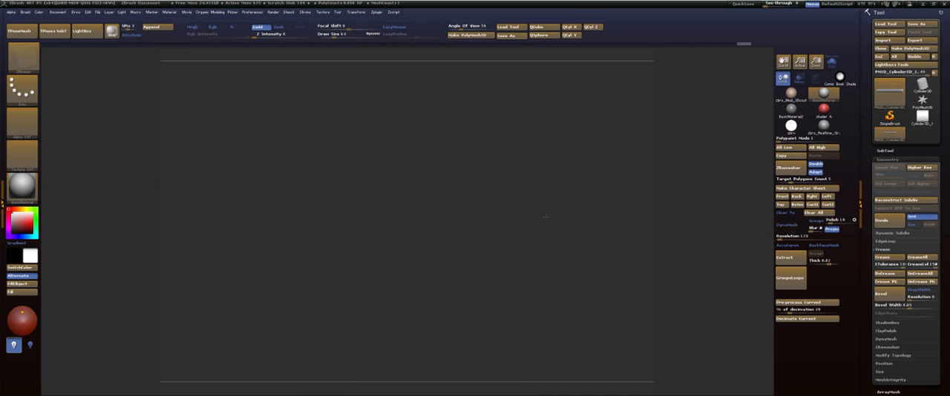
shift+drag(496, 233, 478, 240)
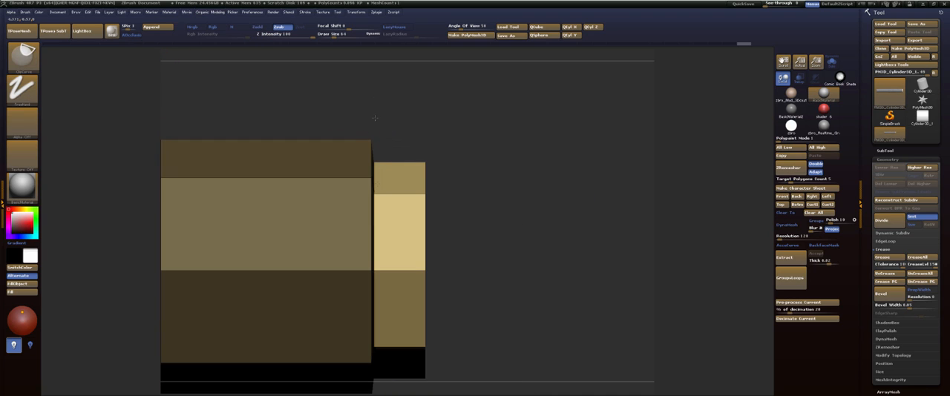
mouse_move(375, 108)
ctrl+shift+mouse_down()
mouse_move(373, 357)
mouse_move(483, 374)
ctrl+shift+mouse_up()
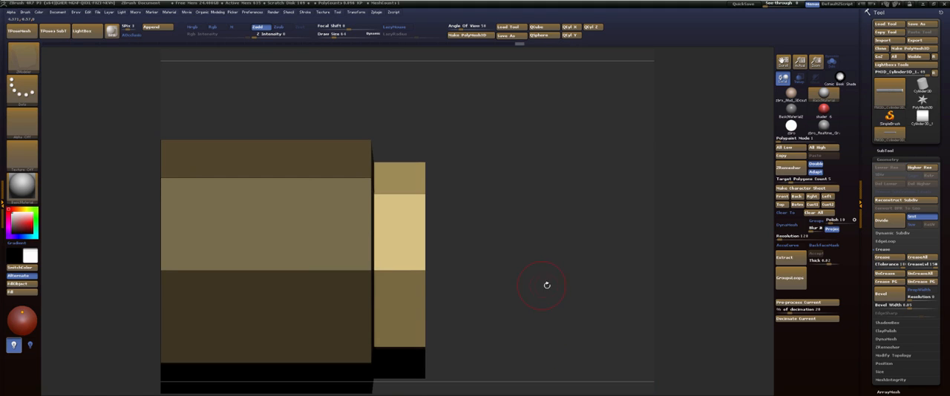
Clear the mask from the hilt and bring its stepped end into a straight side view.
alt+drag(551, 287, 535, 273)
key(f)
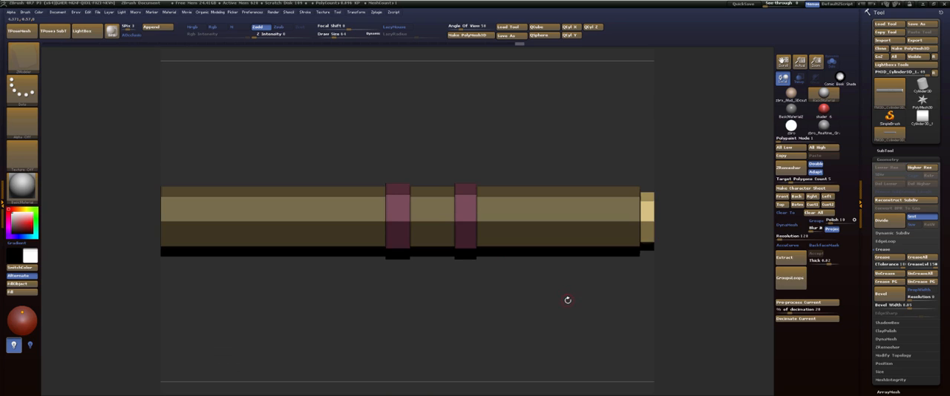
alt+drag(568, 301, 455, 313)
alt+drag(544, 281, 560, 333)
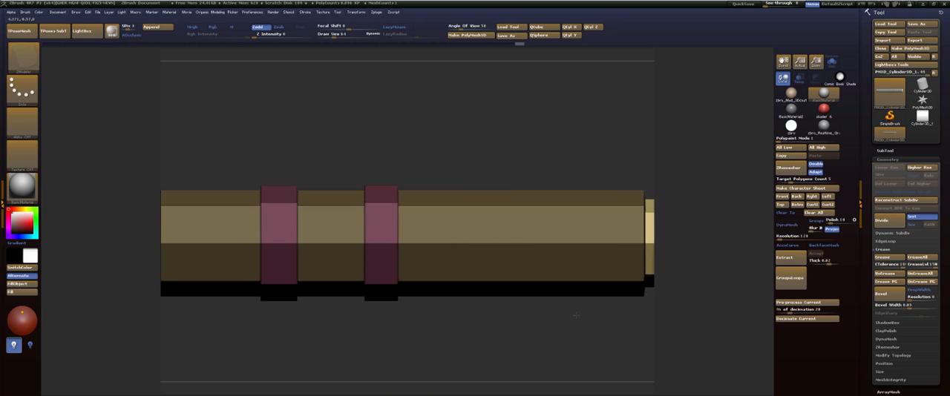
alt+drag(660, 327, 447, 349)
alt+drag(521, 316, 541, 343)
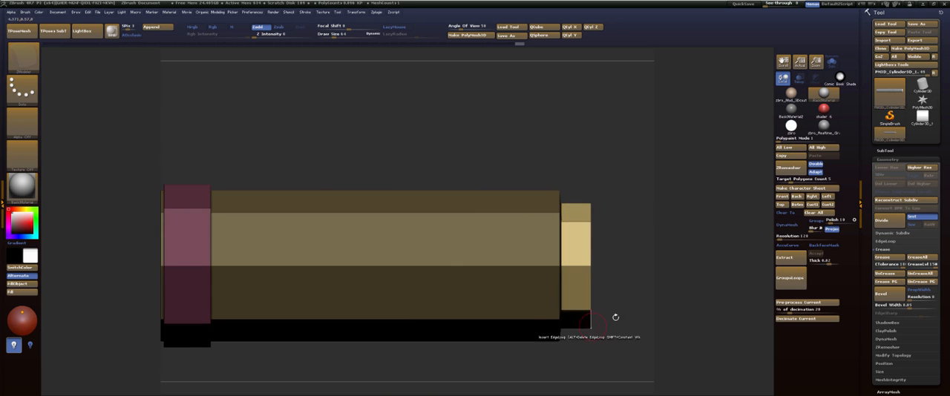
alt+drag(629, 292, 509, 292)
ctrl+drag(520, 193, 558, 281)
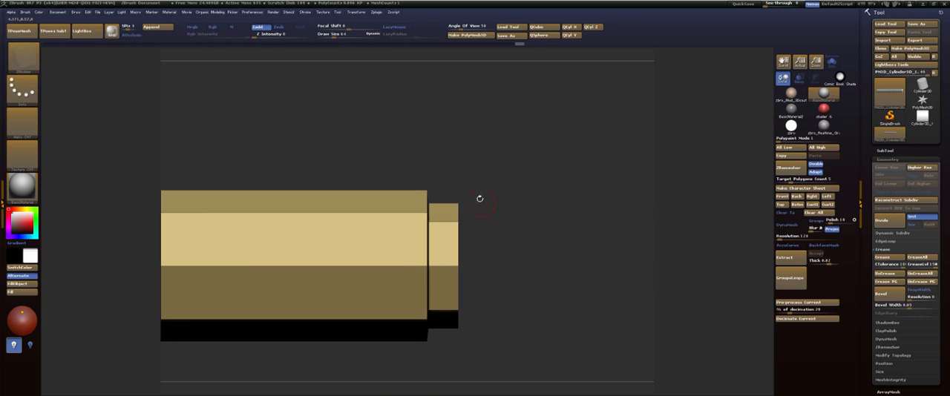
Clip the main body's slanted shoulder flat with a vertical ClipCurve line where it meets the reduced end section.
ctrl+drag(433, 286, 435, 375)
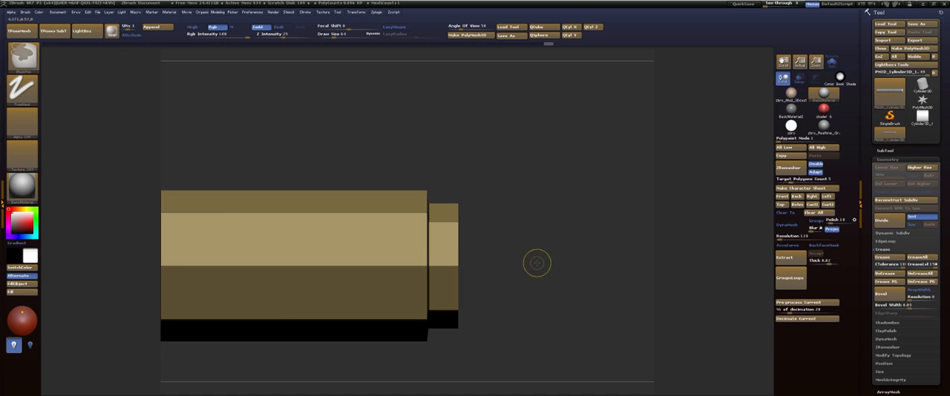
ctrl+shift+drag(423, 146, 418, 383)
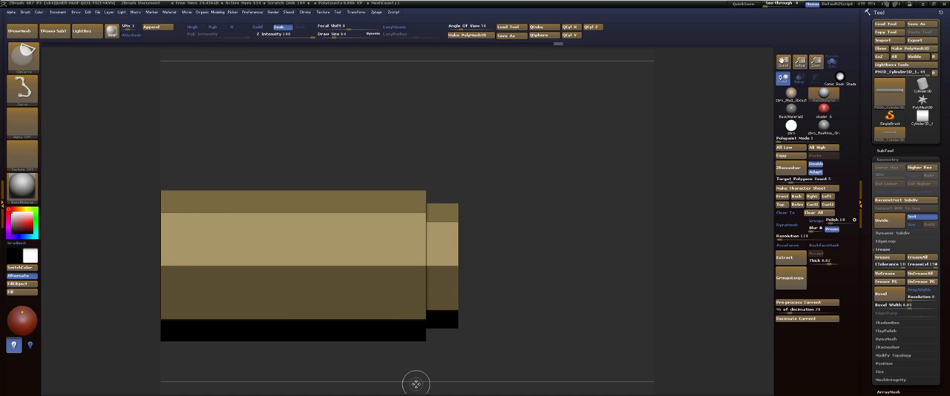
ctrl+drag(534, 185, 555, 271)
drag(565, 195, 547, 199)
alt+drag(452, 221, 451, 255)
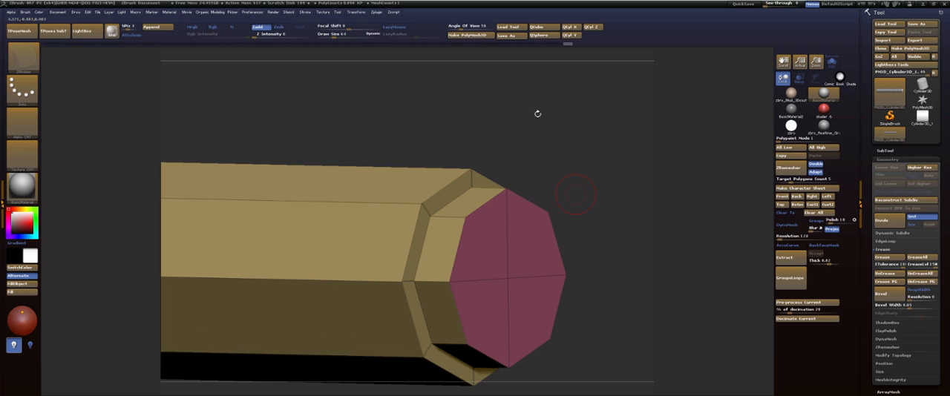
Try creasing the complete edge loops around the hilt's shoulder and end cap with ZModeler, checking them in the smoothed preview.
key(space)
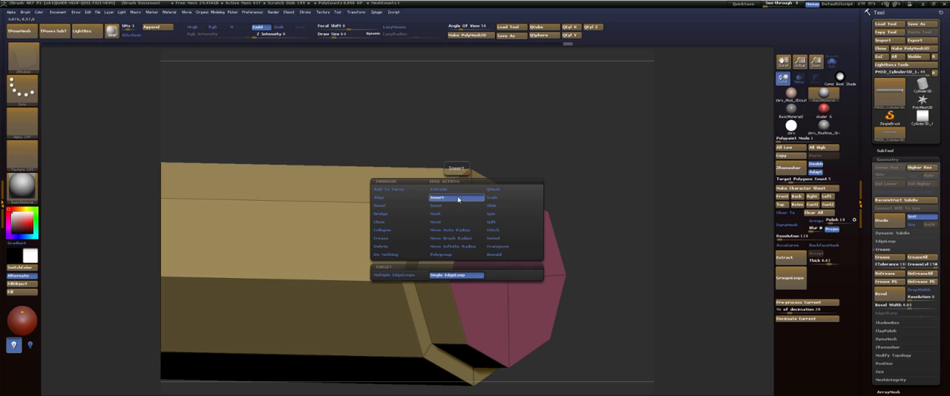
click(389, 238)
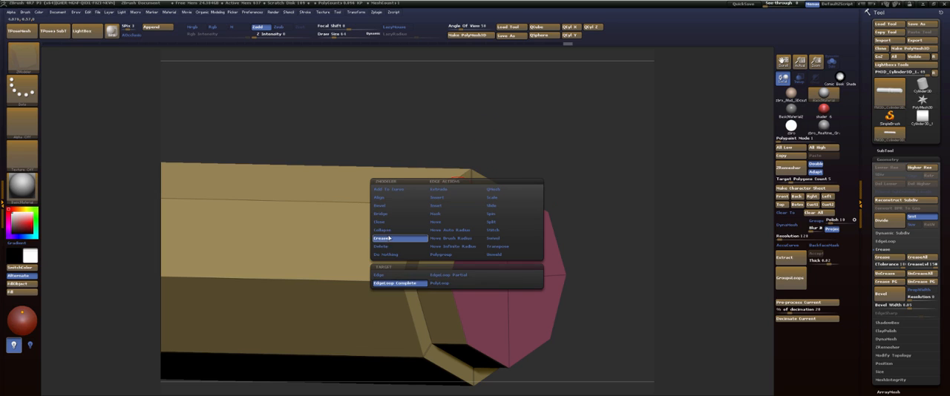
click(394, 283)
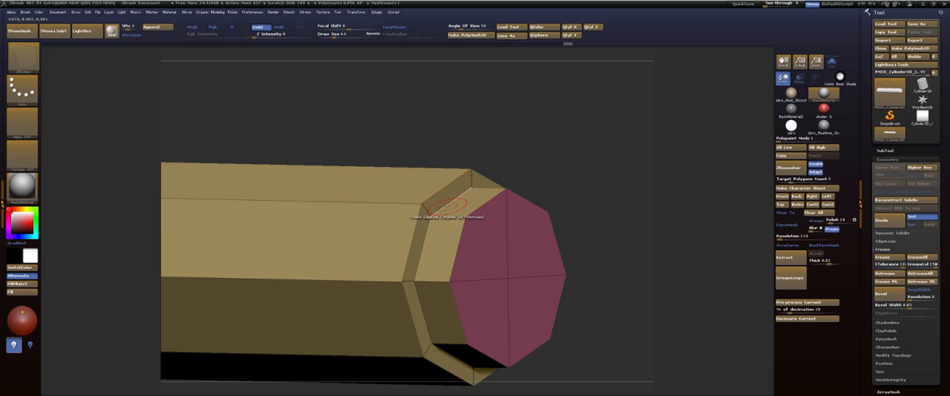
key(d)
key(shift+d)
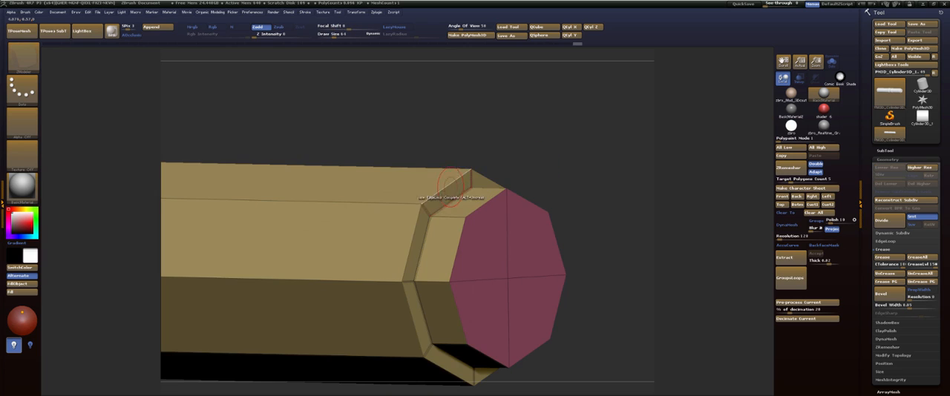
click(438, 193)
key(d)
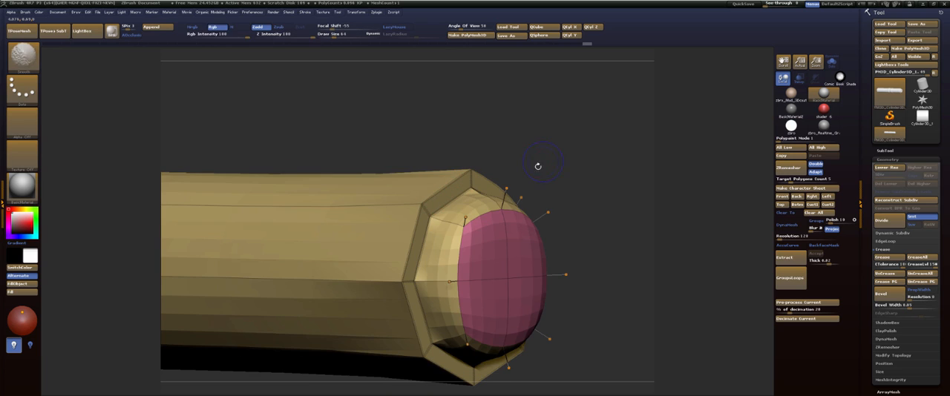
key(shift+d)
key(d)
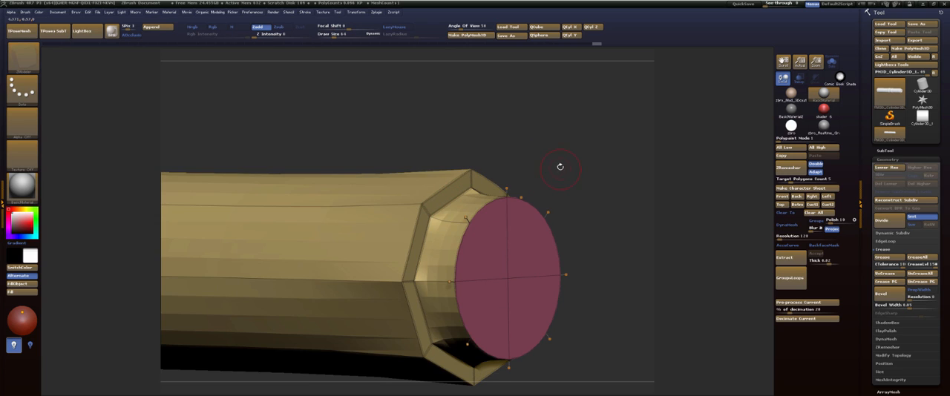
Try uncreasing the radial corner edges around the main body's shoulder face so its rim smooths into a circle.
drag(550, 166, 485, 184)
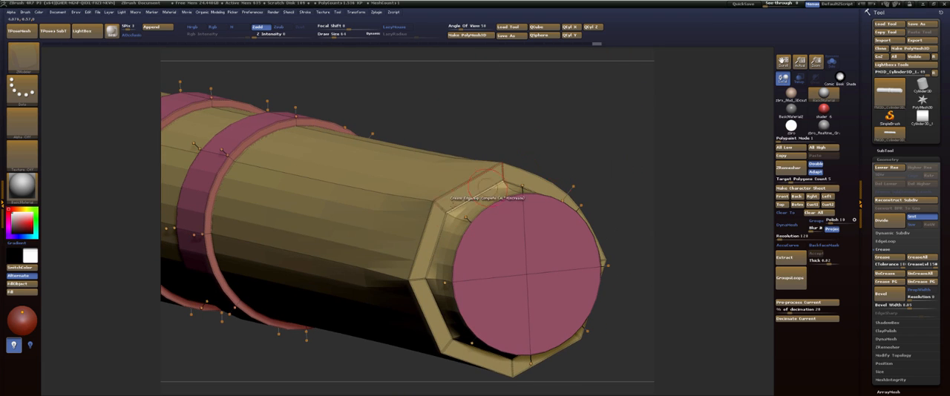
drag(590, 156, 529, 138)
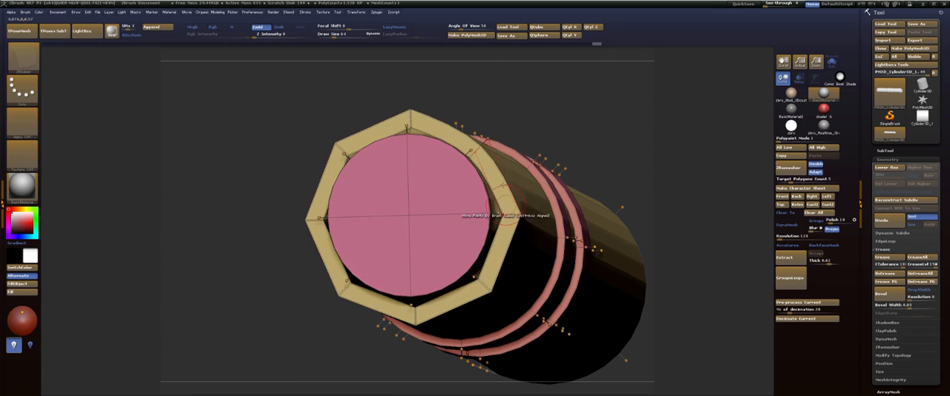
drag(496, 85, 539, 171)
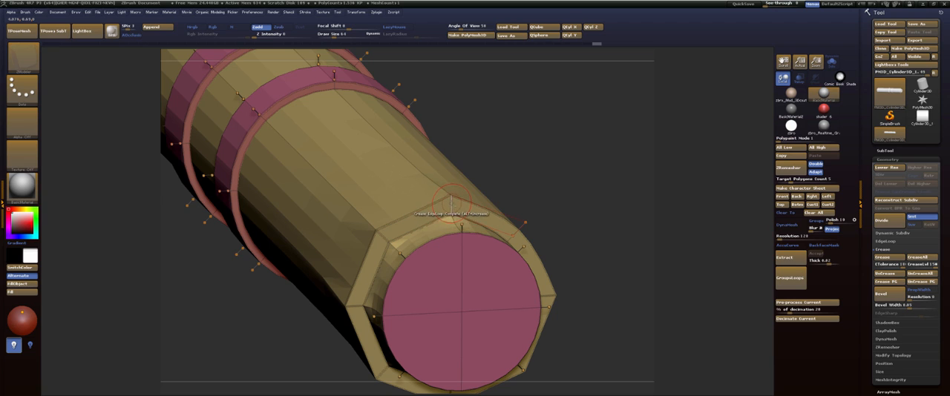
click(376, 231)
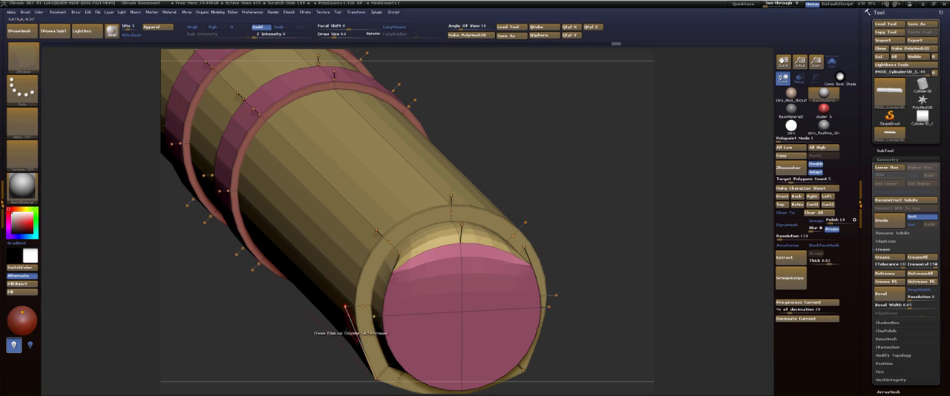
drag(319, 366, 305, 253)
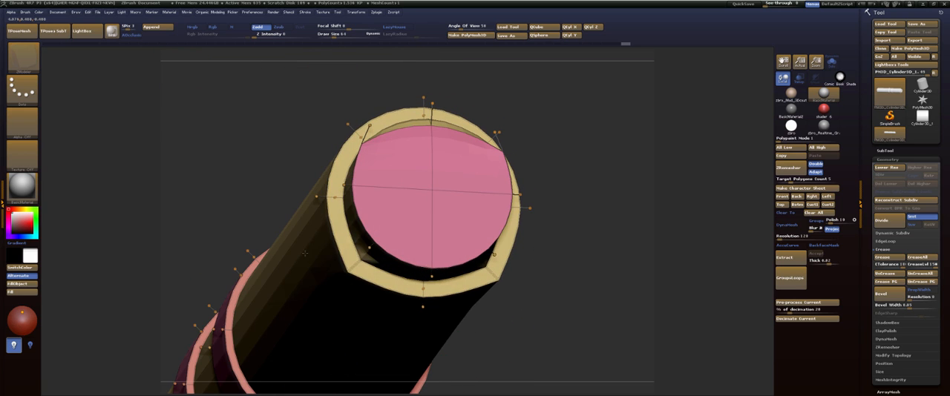
click(343, 267)
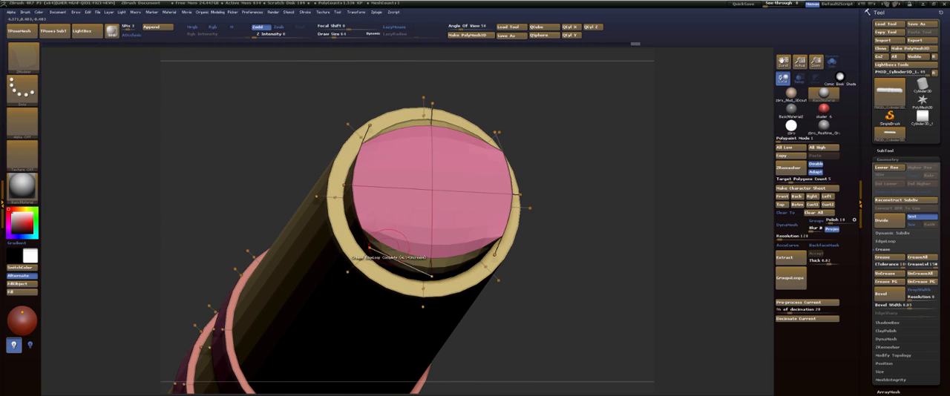
Reselect the ZModeler brush and try creasing the hilt along its polygroup borders with Crease PG.
key(b)
key(s)
key(t)
key(b)
key(z)
key(m)
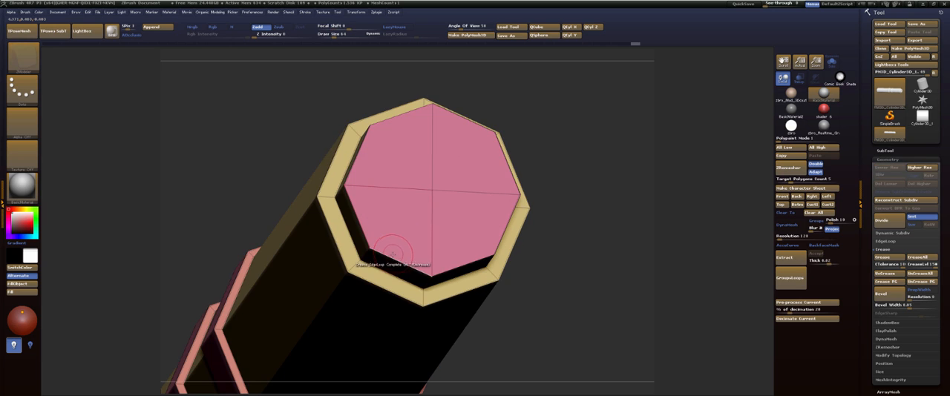
drag(566, 119, 550, 146)
key(d)
alt+drag(494, 128, 486, 142)
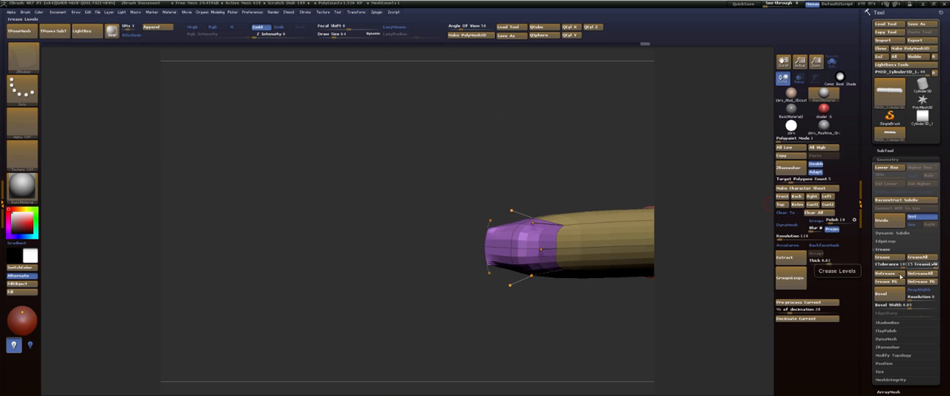
click(881, 283)
Set the hilt to the front view and overlay it on the Photoshop reference by making the ZBrush window see-through.
shift+drag(570, 164, 388, 137)
drag(483, 152, 420, 177)
drag(491, 118, 509, 106)
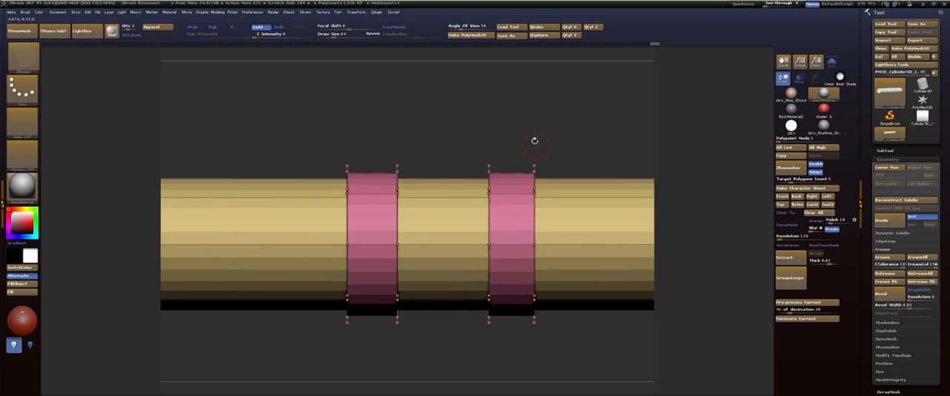
alt+drag(534, 141, 498, 132)
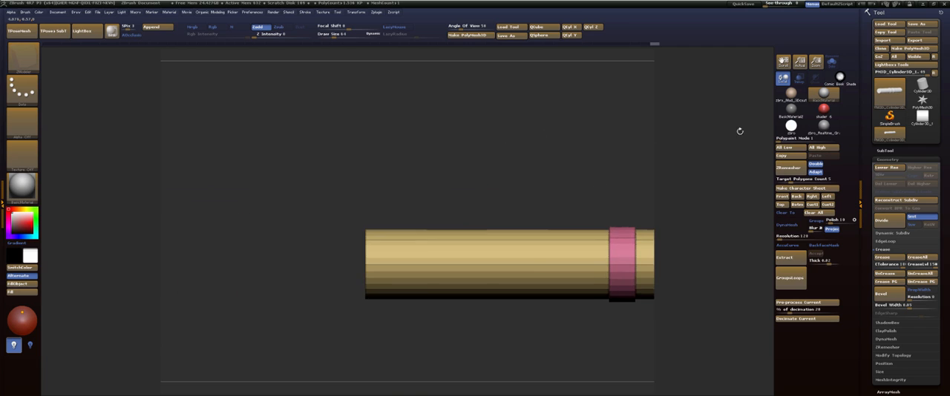
click(782, 197)
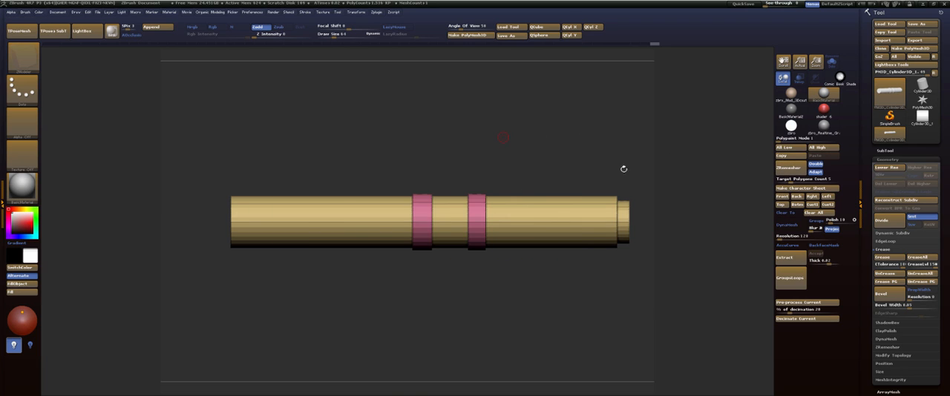
key(alt+Tab)
key(alt+Tab)
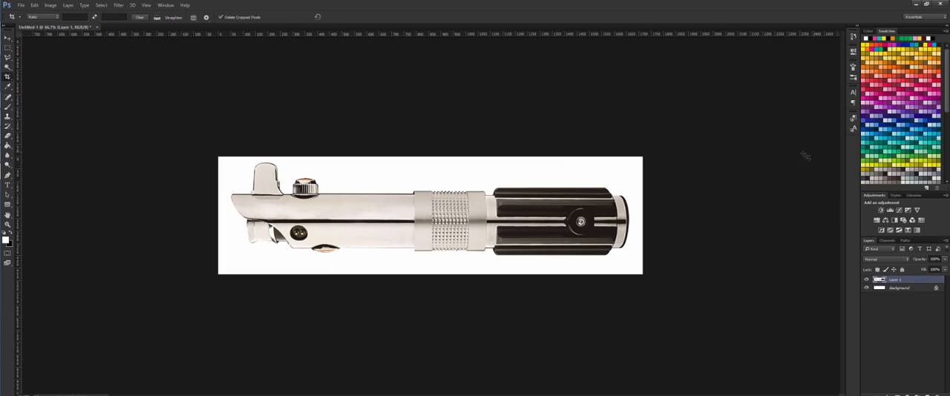
key(alt+Tab)
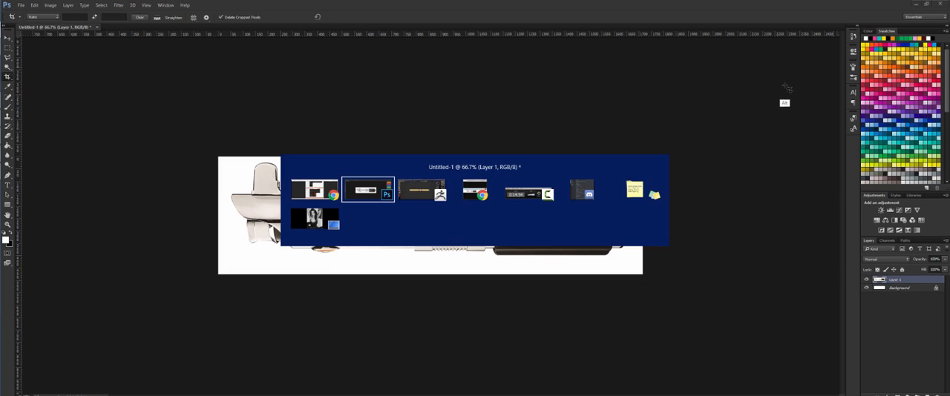
mouse_move(769, 5)
mouse_down()
mouse_move(788, 10)
mouse_move(767, 6)
mouse_up()
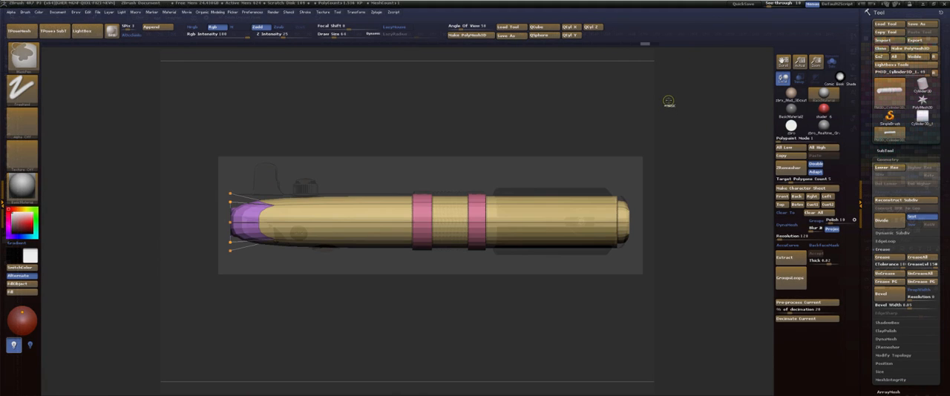
Step back through the creasing history to the masked hilt and try adjusting the reduced end section with Transpose.
key(ctrl+z)
key(ctrl+z)
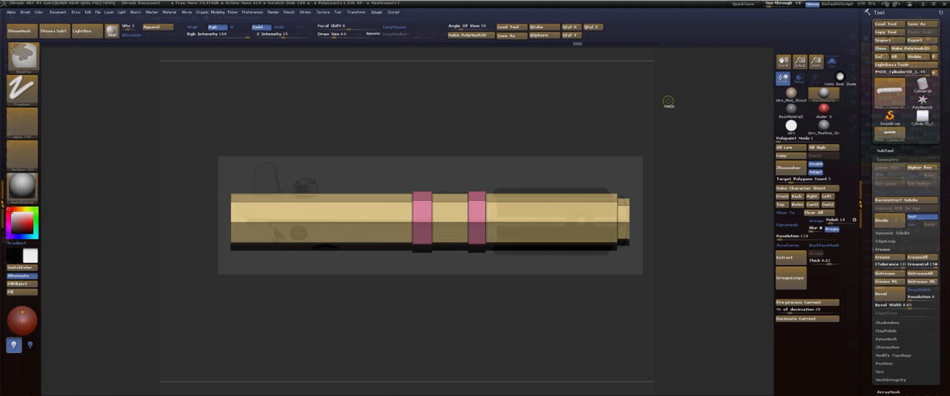
ctrl+click(668, 102)
key(ctrl+shift)
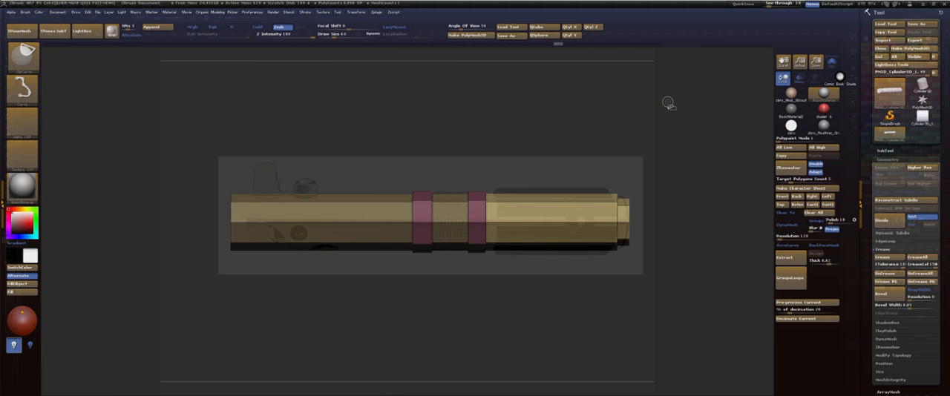
key(w)
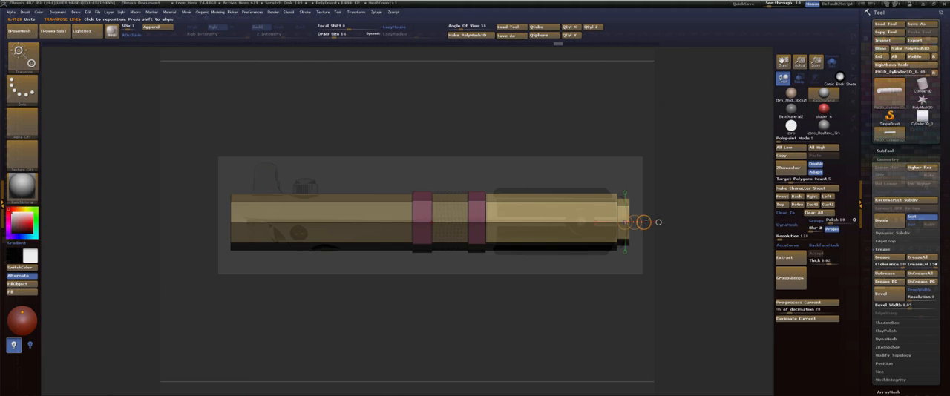
mouse_move(644, 223)
mouse_down()
mouse_move(691, 225)
mouse_move(685, 201)
mouse_move(659, 195)
mouse_up()
key(ctrl)
key(ctrl+z)
Assign a new blue polygroup to the side polyloop of the reduced end section using ZModeler's Polygroup action.
key(q)
key(space)
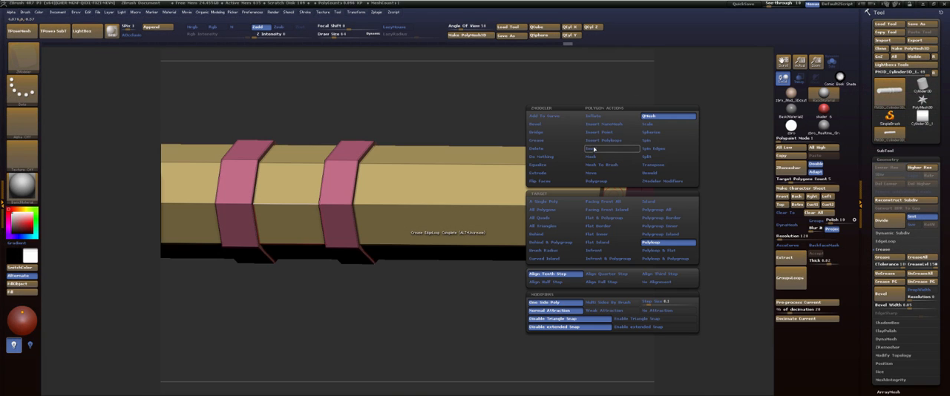
click(601, 182)
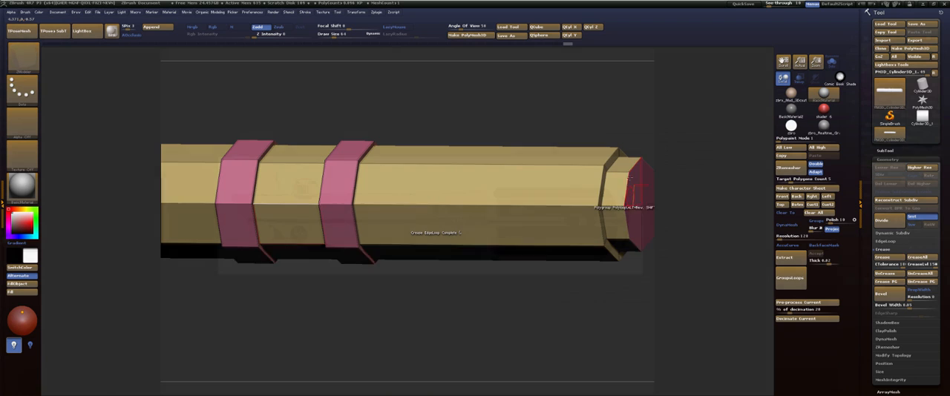
click(614, 189)
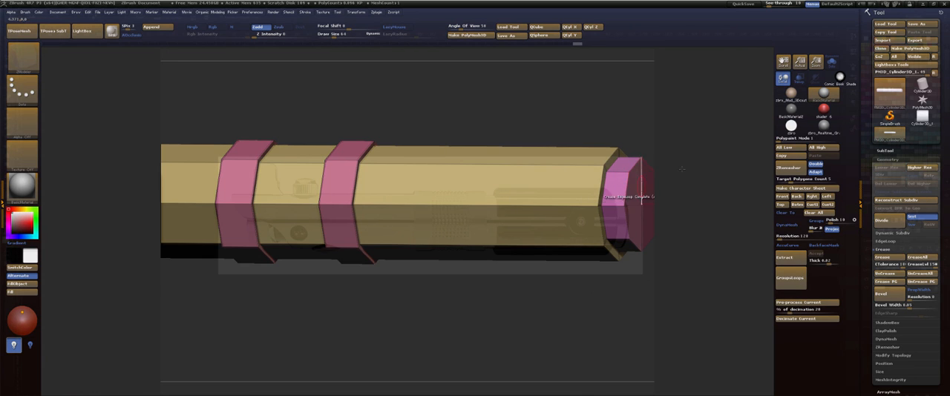
drag(717, 164, 691, 167)
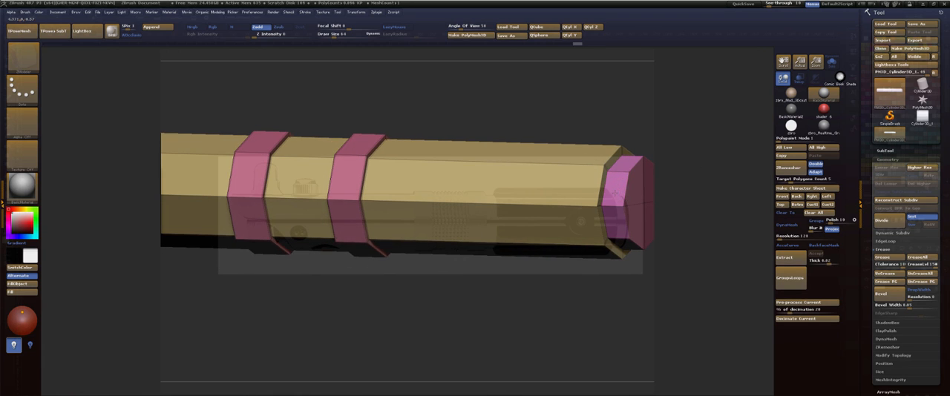
click(615, 192)
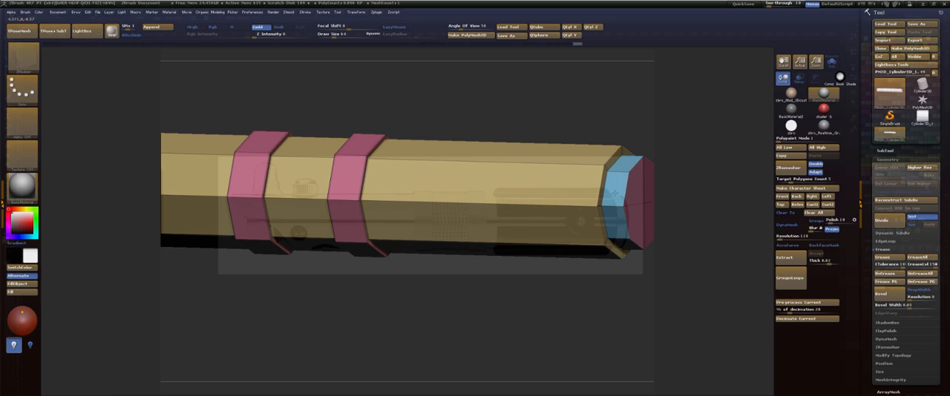
click(615, 193)
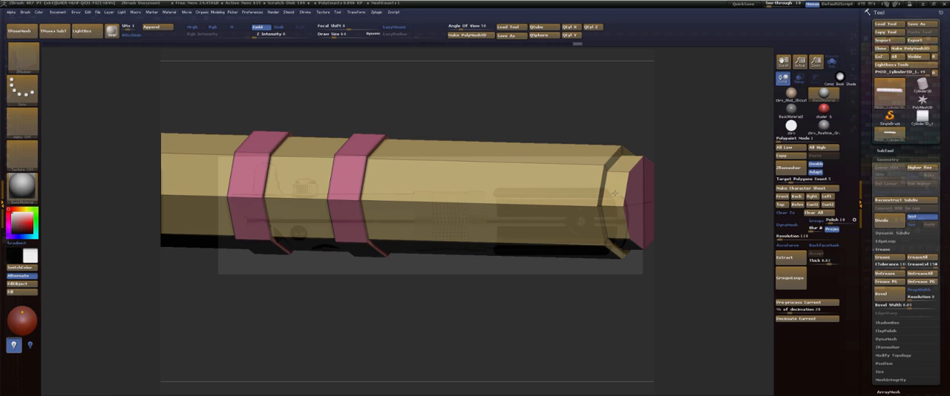
click(614, 192)
click(614, 193)
click(614, 193)
click(615, 193)
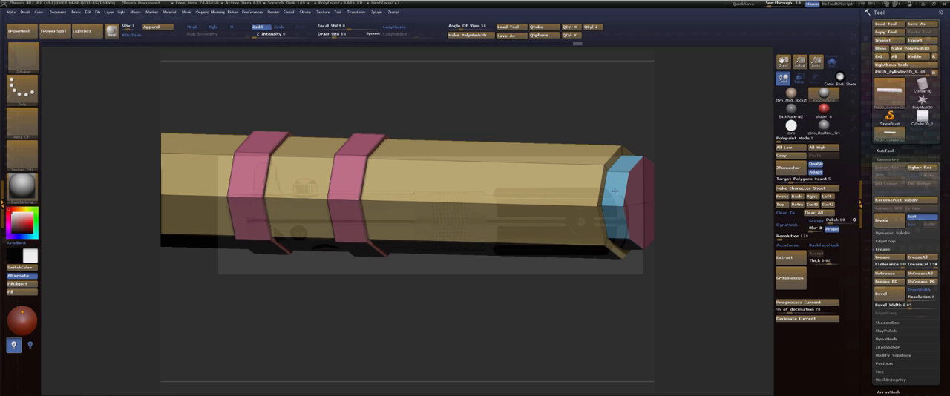
Switch the Polygroup target to A Single Poly and add the end cap's four faces to the blue polygroup.
drag(670, 131, 562, 118)
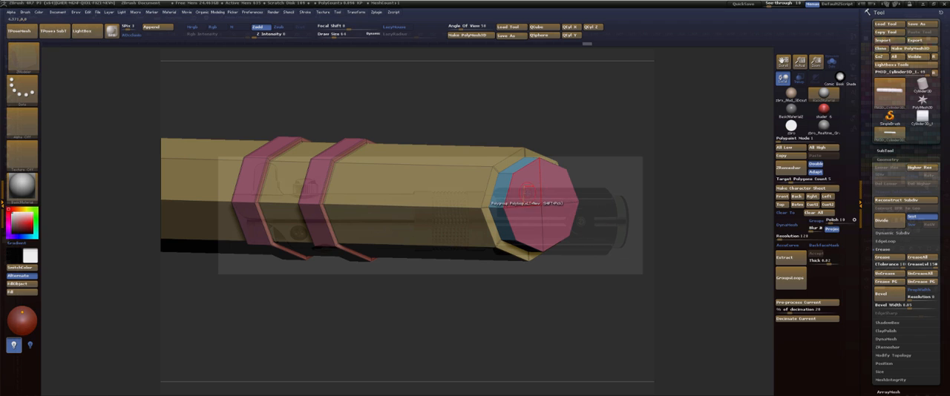
key(space)
click(457, 206)
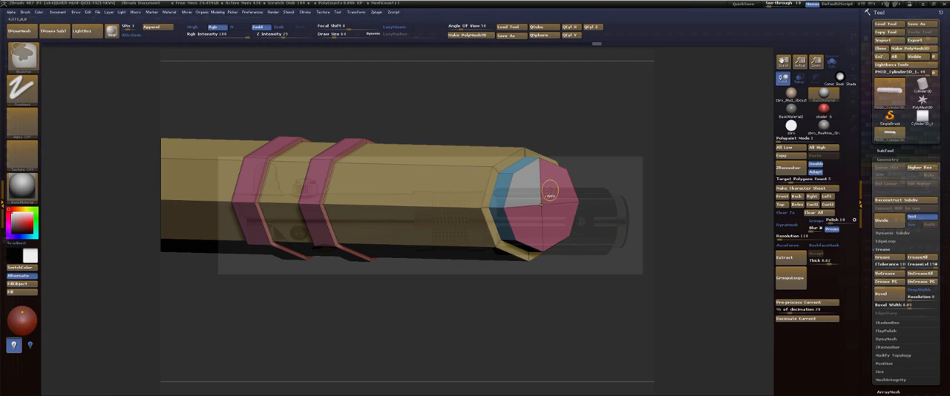
click(561, 190)
click(556, 219)
click(531, 222)
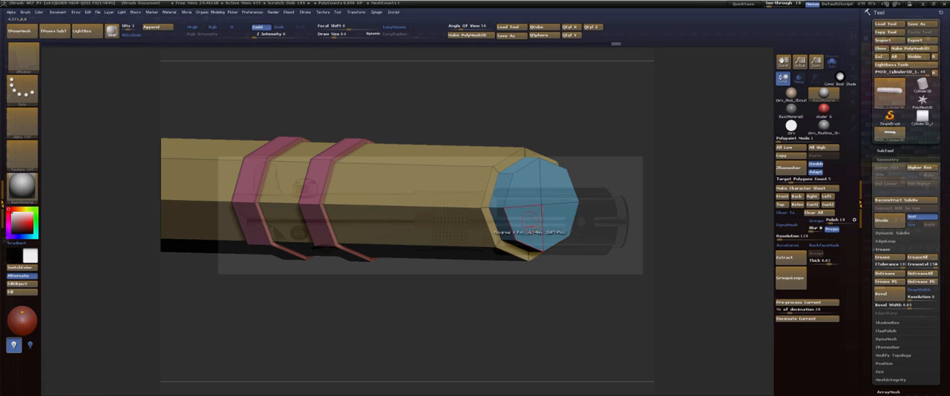
Isolate the blue end section using ZModeler's Transpose action with the Polygroup All target, and scale it up slightly with the transpose line.
mouse_move(602, 180)
mouse_down()
mouse_move(630, 170)
mouse_move(582, 172)
mouse_up()
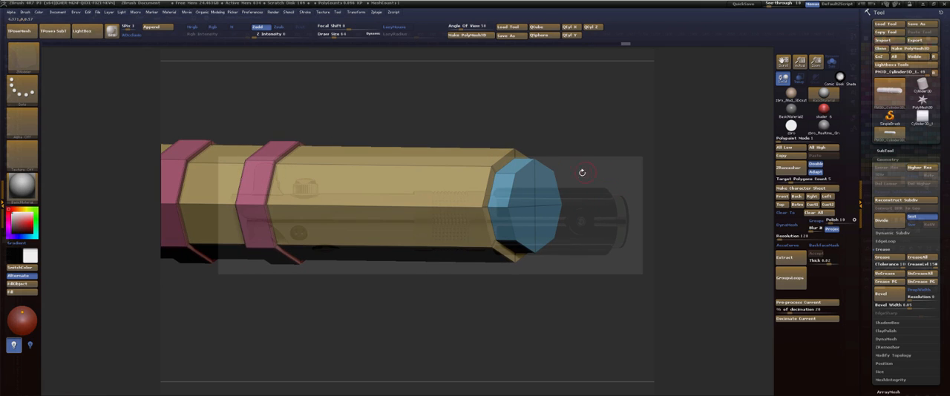
key(w)
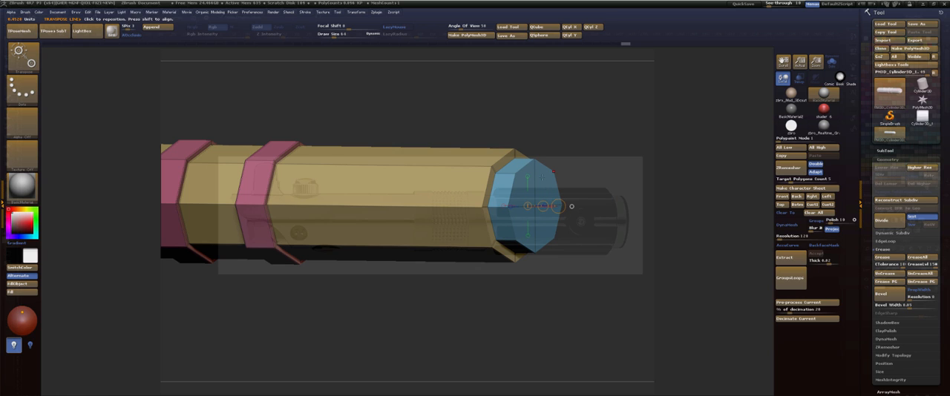
key(q)
key(space)
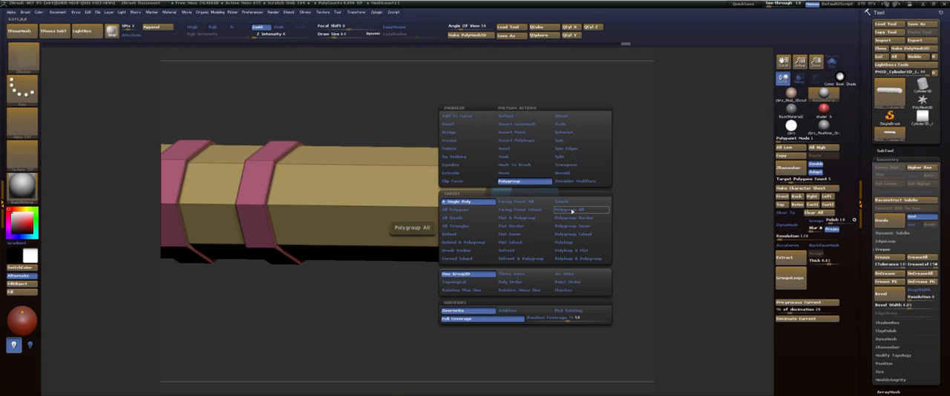
click(565, 165)
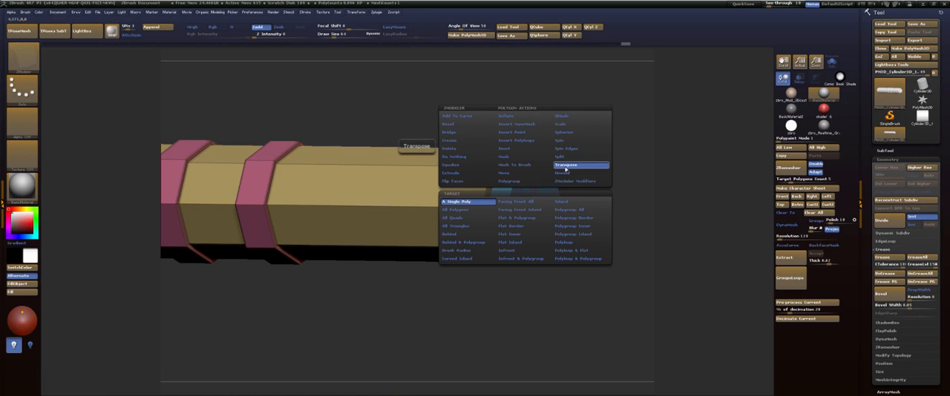
click(569, 211)
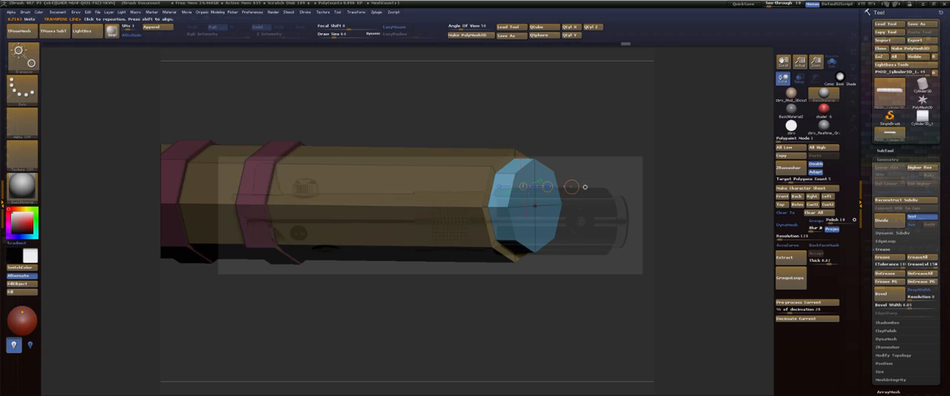
shift+drag(613, 158, 609, 184)
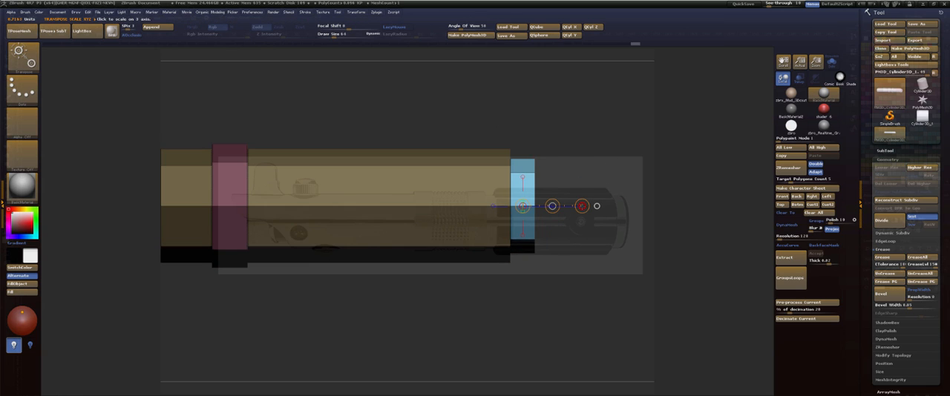
drag(582, 207, 582, 206)
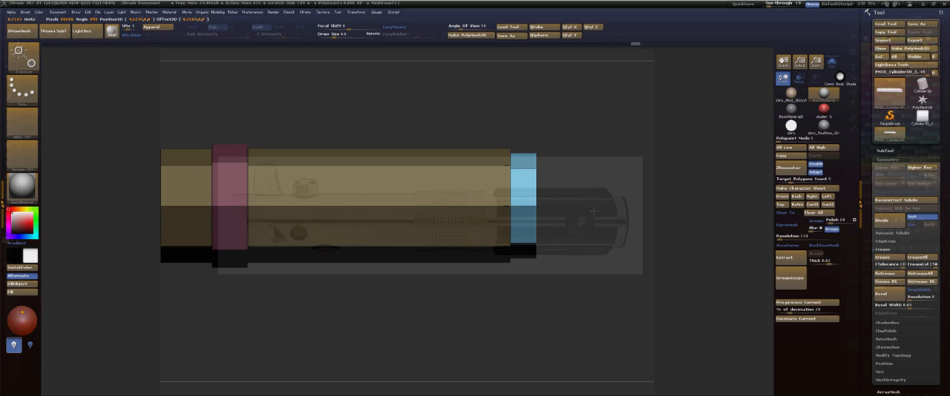
Crease the polygroup borders and preview the hilt's end with dynamic subdivision.
key(q)
mouse_move(605, 134)
mouse_down()
mouse_move(589, 132)
mouse_move(595, 141)
mouse_move(592, 126)
mouse_move(578, 124)
mouse_up()
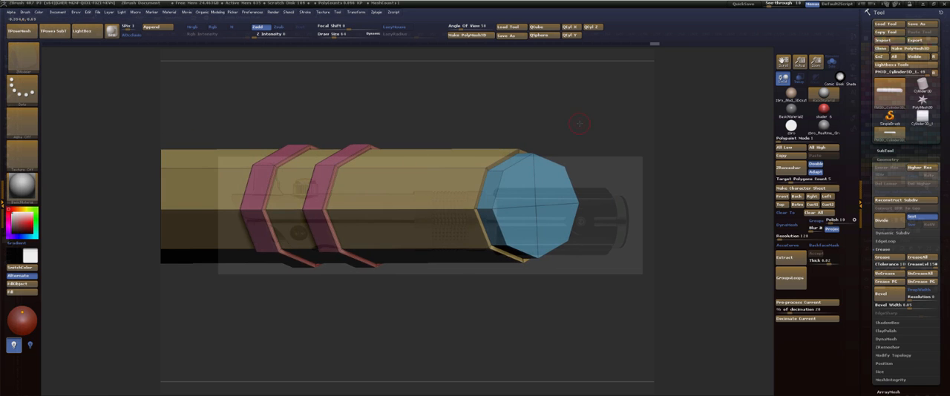
click(886, 284)
key(d)
drag(595, 125, 608, 187)
key(shift+d)
Assign a separate purple polygroup to the step face loop between body and end section, using the Polygroup action on Polyloop.
drag(625, 112, 654, 113)
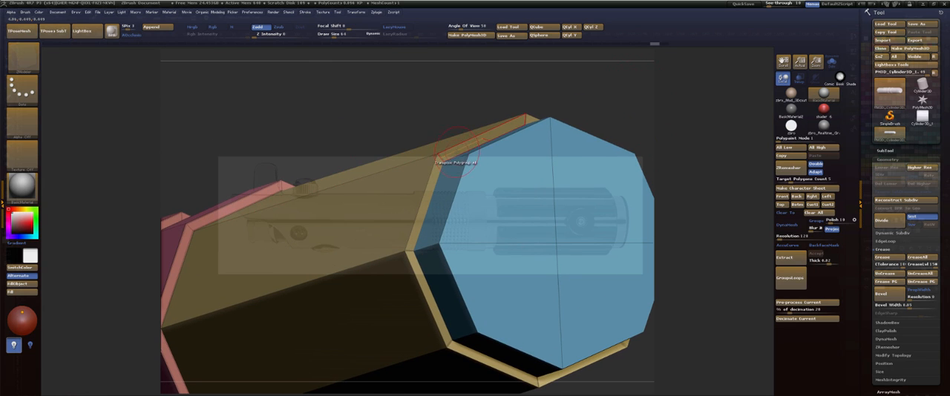
key(space)
click(448, 181)
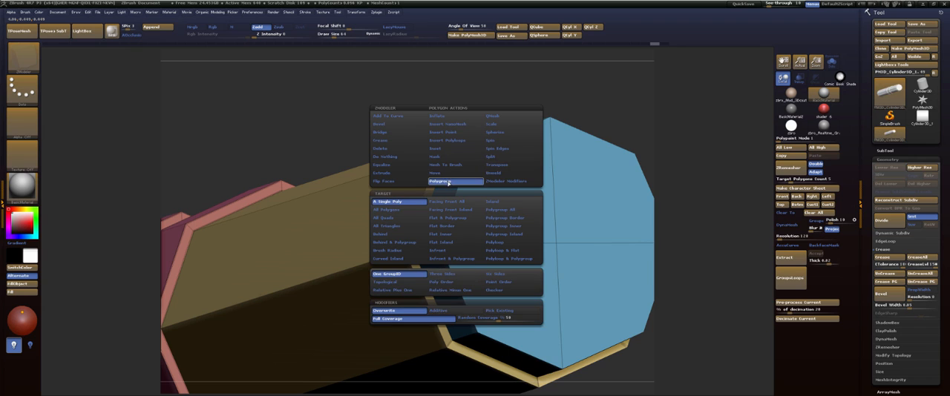
click(498, 243)
click(456, 152)
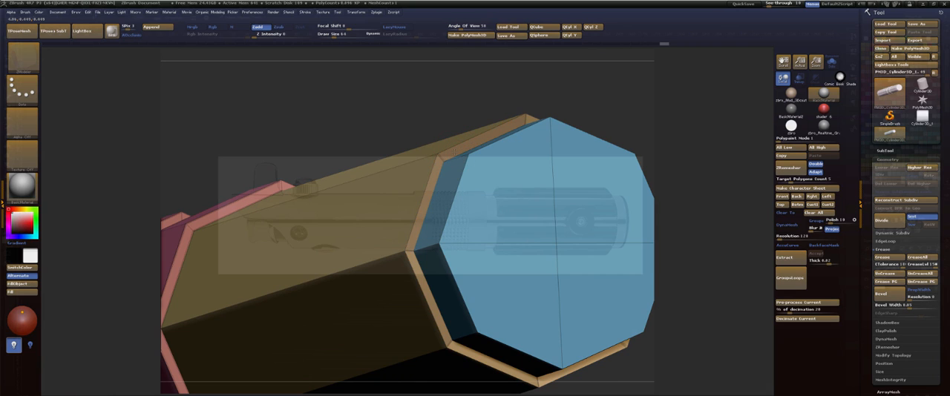
key(alt)
click(454, 152)
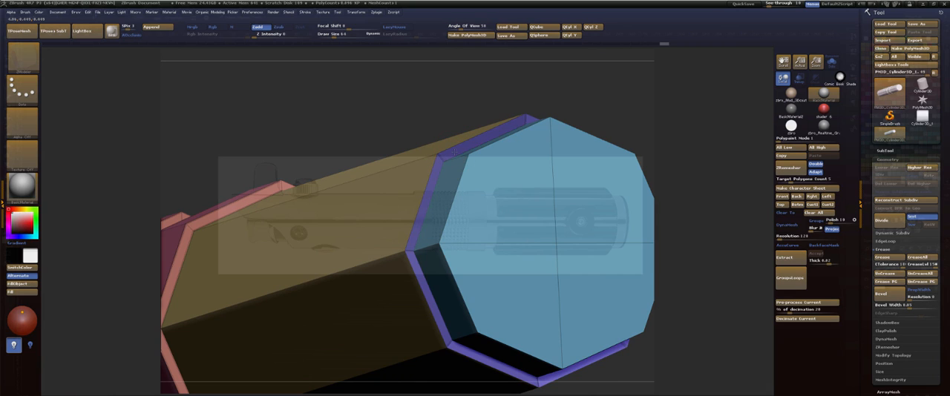
click(455, 152)
click(454, 152)
click(454, 152)
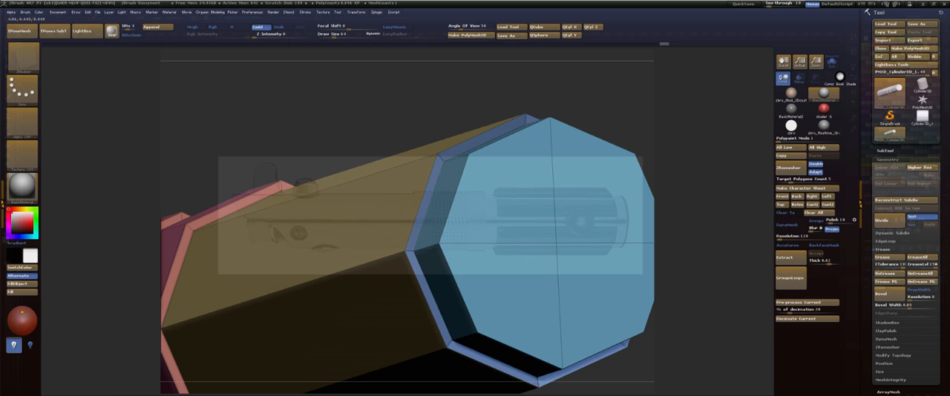
click(454, 152)
click(454, 152)
Give the side polyloop of the reduced end section its own pink polygroup, distinct from the blue end cap.
drag(545, 94, 575, 112)
click(489, 148)
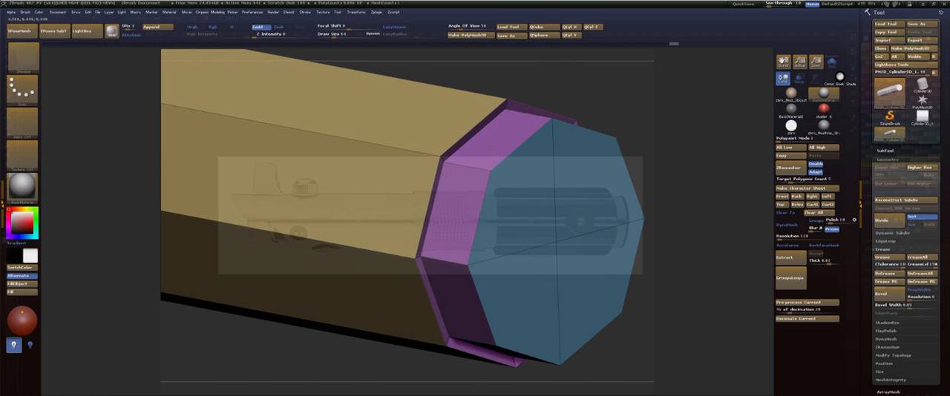
click(489, 147)
click(489, 147)
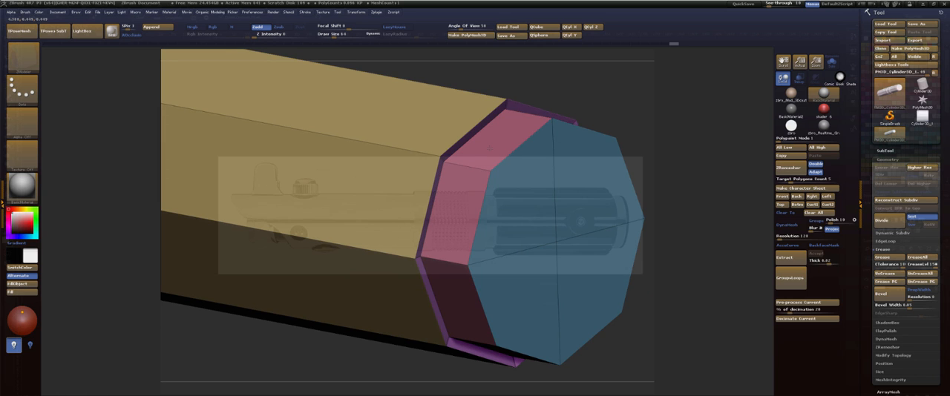
Crease the outer edge loop of the step at the end section using ZModeler's Crease action with EdgeLoop Complete.
alt+drag(610, 79, 722, 138)
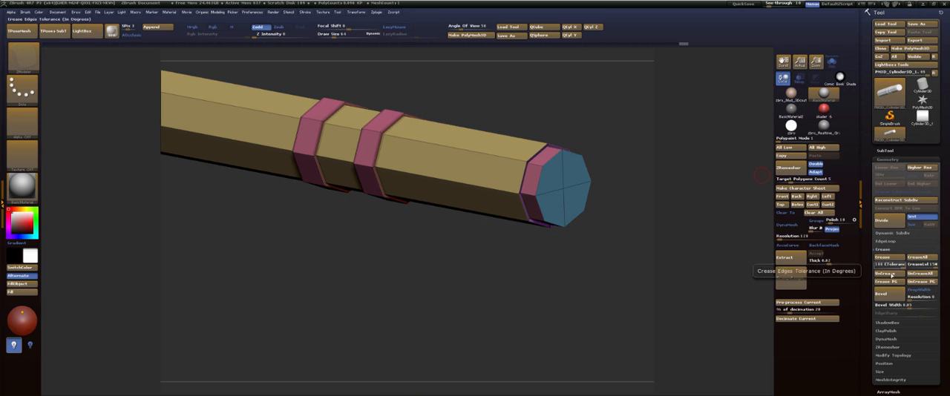
drag(631, 227, 625, 150)
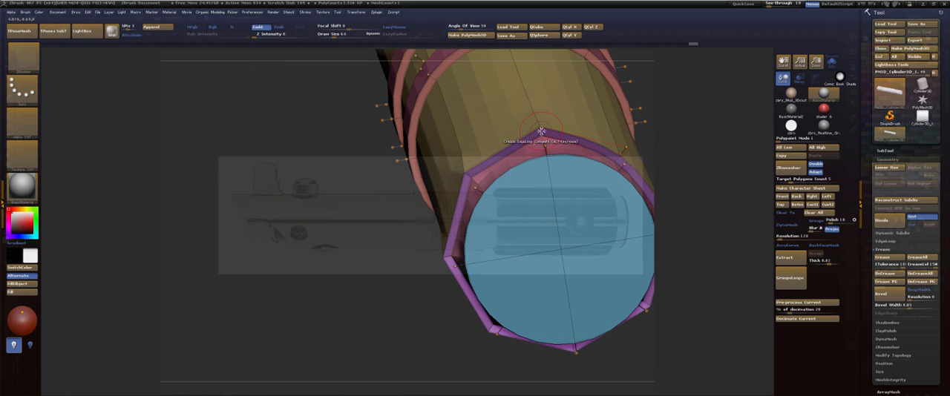
key(space)
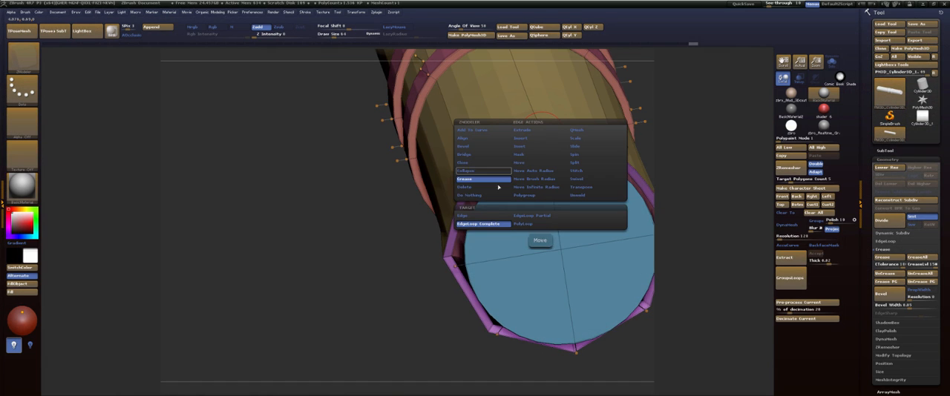
click(483, 224)
alt+click(541, 133)
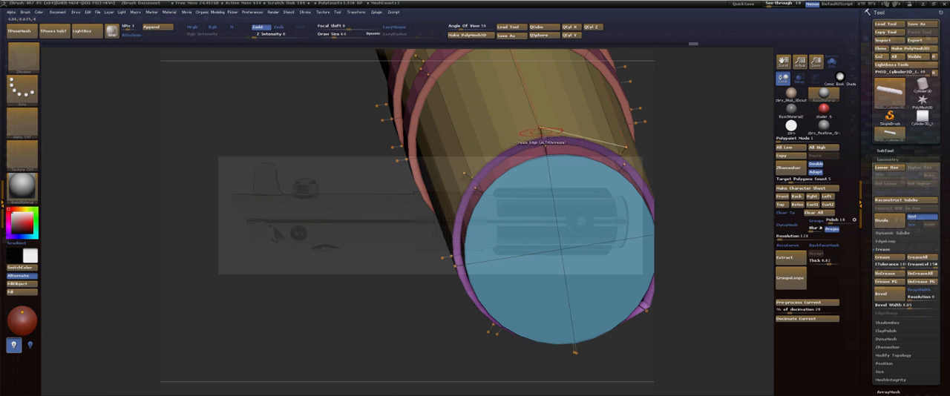
Compare the step's rim with and without smoothing, and crease the remaining uncreased edge on its far side.
key(shift+d)
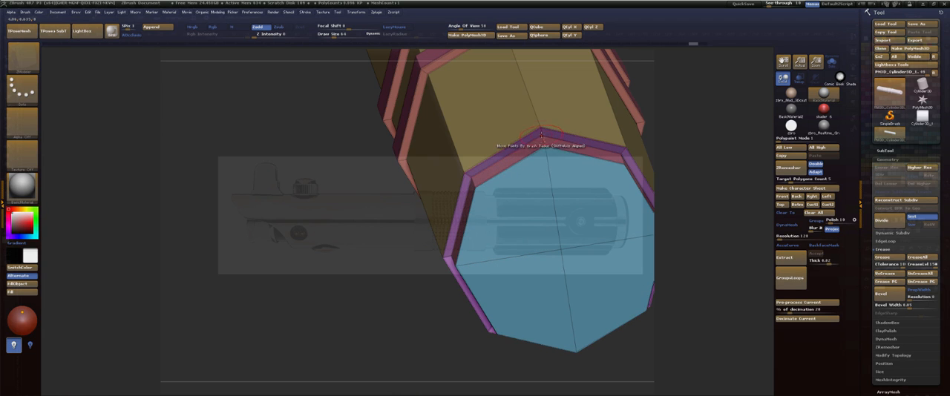
key(d)
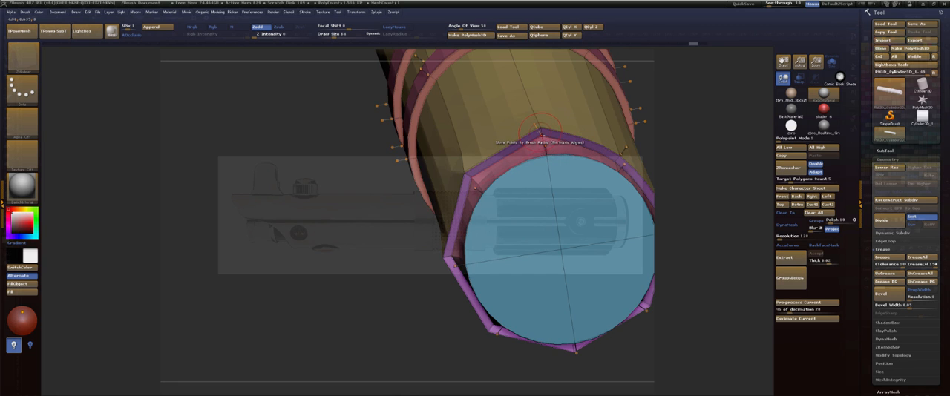
key(d)
mouse_move(698, 123)
mouse_down()
mouse_move(694, 75)
mouse_move(686, 129)
mouse_move(537, 84)
mouse_up()
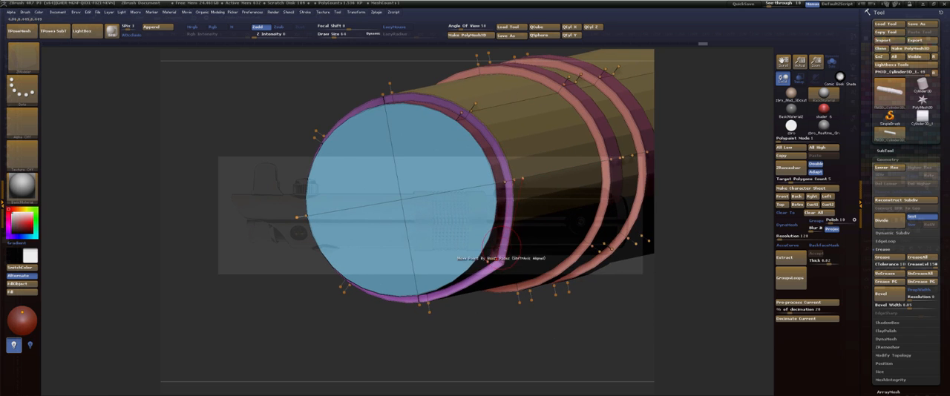
click(500, 261)
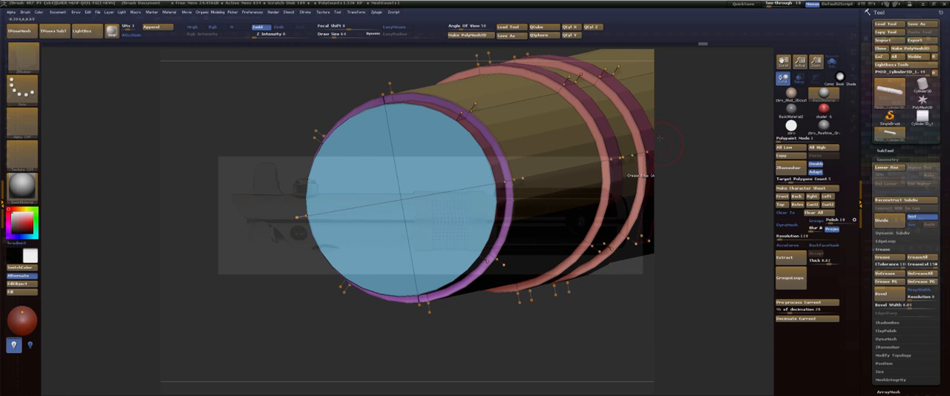
Insert an edge loop around the reduced end section, close to its outer end.
mouse_move(714, 127)
mouse_down()
mouse_move(664, 134)
mouse_move(696, 148)
mouse_move(719, 141)
mouse_move(650, 119)
mouse_move(592, 119)
mouse_move(636, 165)
mouse_move(461, 97)
mouse_move(636, 236)
mouse_up()
key(shift+f)
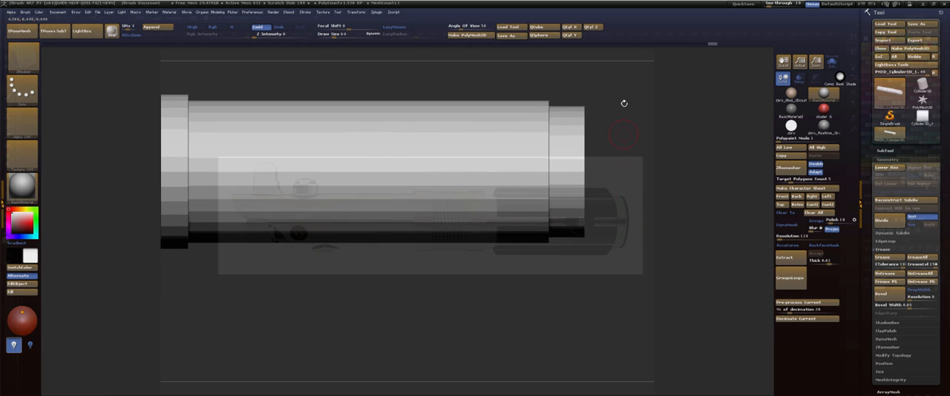
alt+drag(653, 118, 716, 127)
mouse_move(716, 127)
alt+mouse_down()
mouse_move(671, 141)
mouse_move(469, 160)
alt+mouse_up()
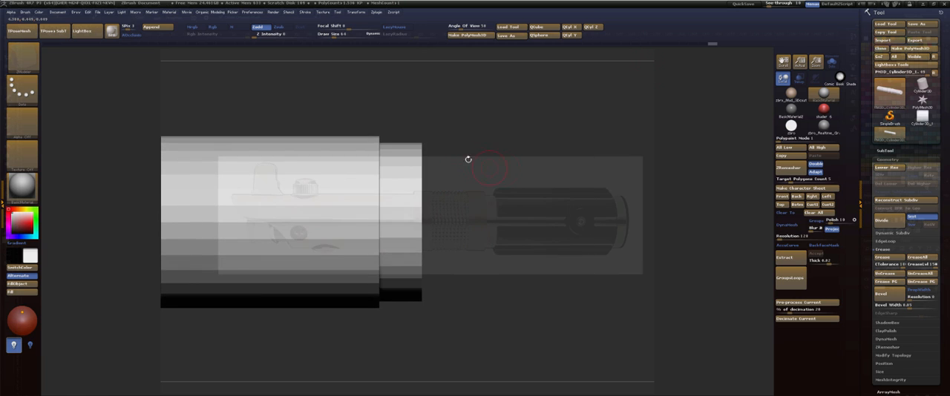
key(shift+f)
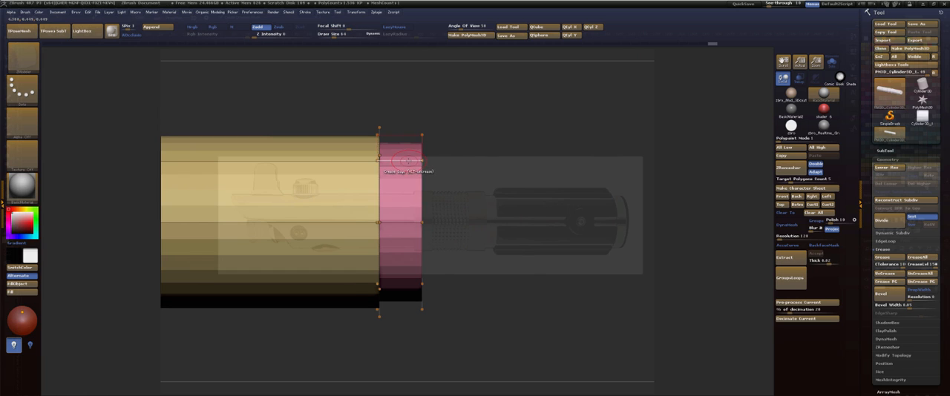
key(space)
click(407, 168)
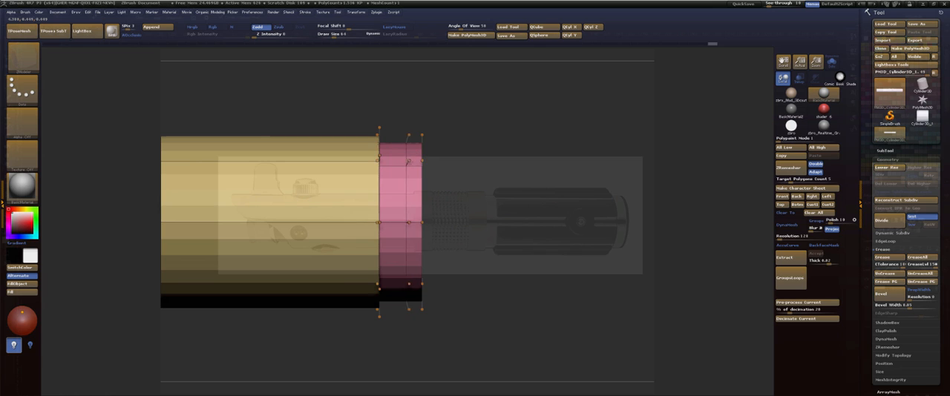
click(417, 161)
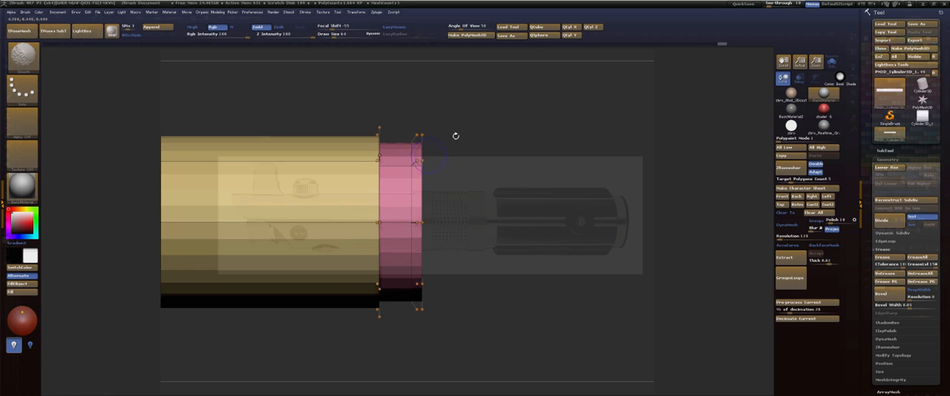
Extrude the narrow polyloop at the outer end outward into a thin raised lip using QMesh with the Polyloop target.
key(shift+d)
alt+drag(468, 126, 475, 215)
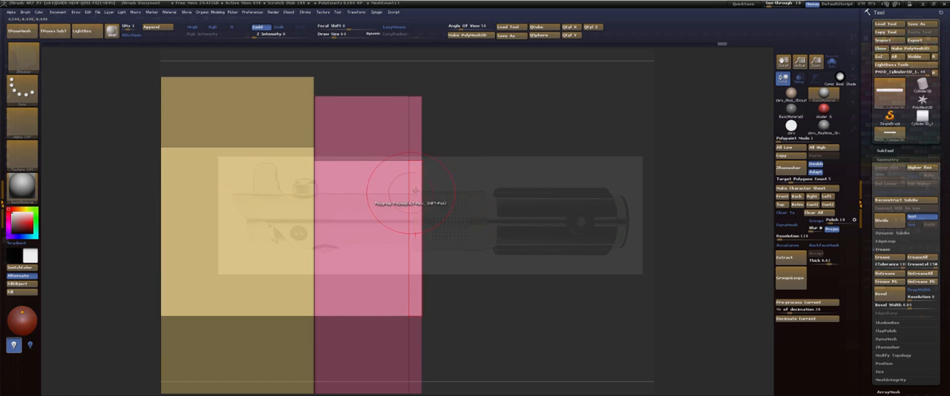
key(space)
click(471, 116)
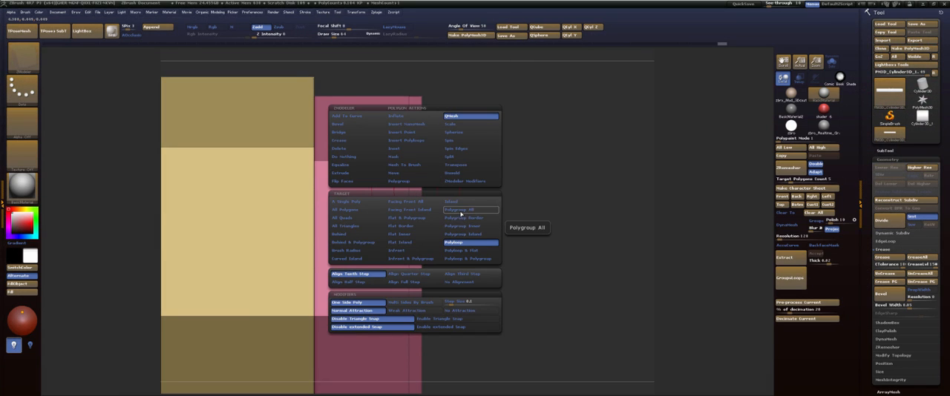
click(462, 247)
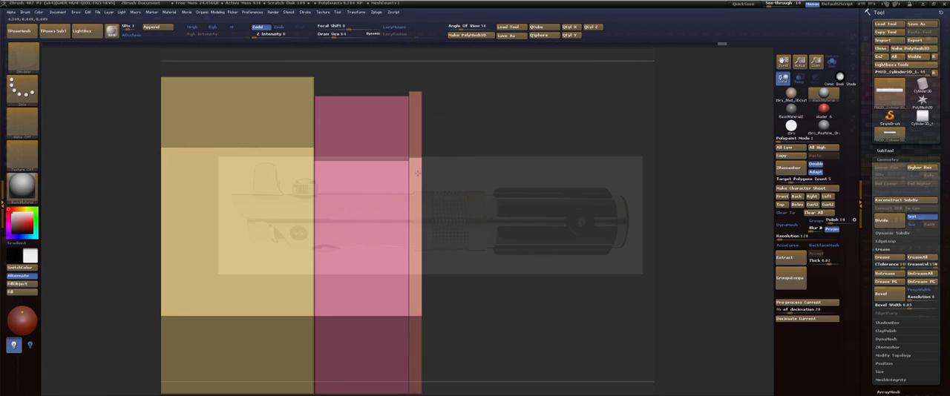
Crease the polygroup borders around the new lip and check the whole hilt smoothed without polyframe.
key(d)
mouse_move(484, 114)
mouse_down()
mouse_move(505, 124)
mouse_move(478, 129)
mouse_move(759, 209)
mouse_up()
key(shift+d)
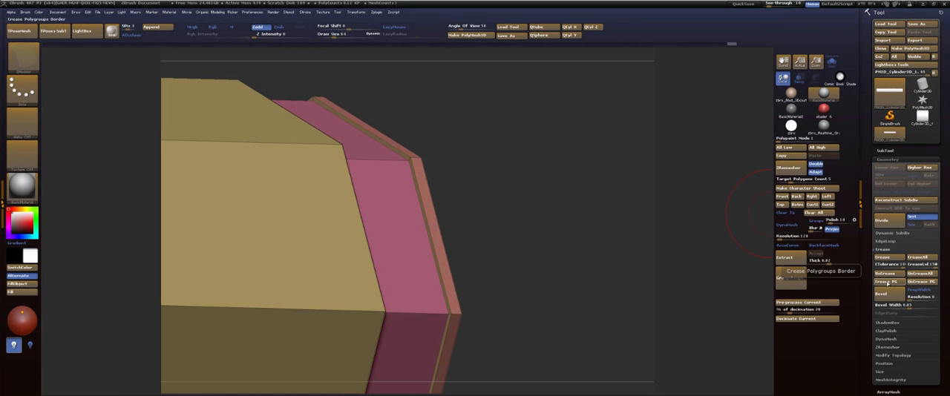
key(d)
drag(541, 137, 438, 141)
key(f)
key(shift+f)
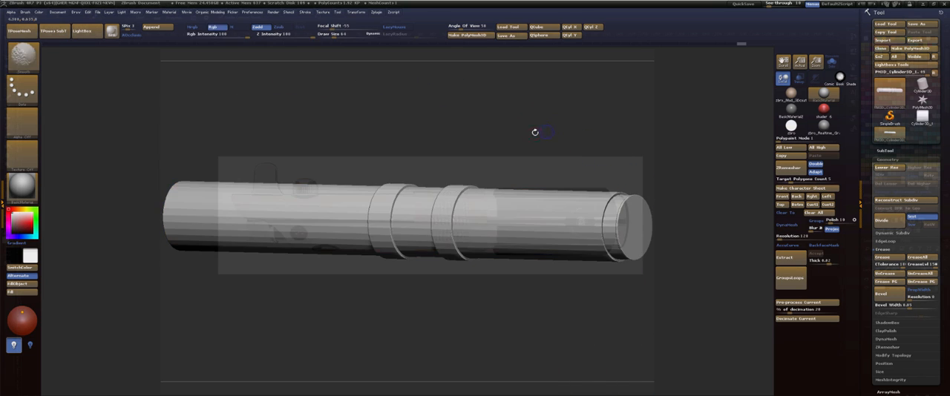
Return the hilt to the stored Front view to compare the new end section with the reference.
shift+drag(534, 131, 672, 154)
alt+drag(475, 122, 593, 49)
key(shift+z)
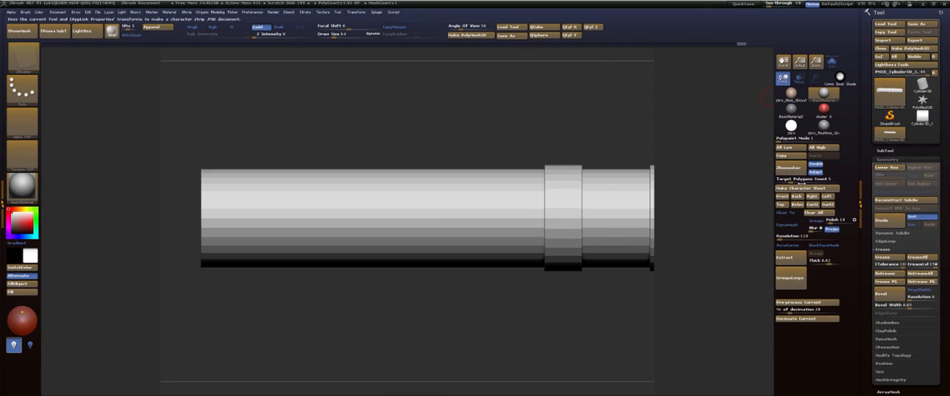
click(783, 196)
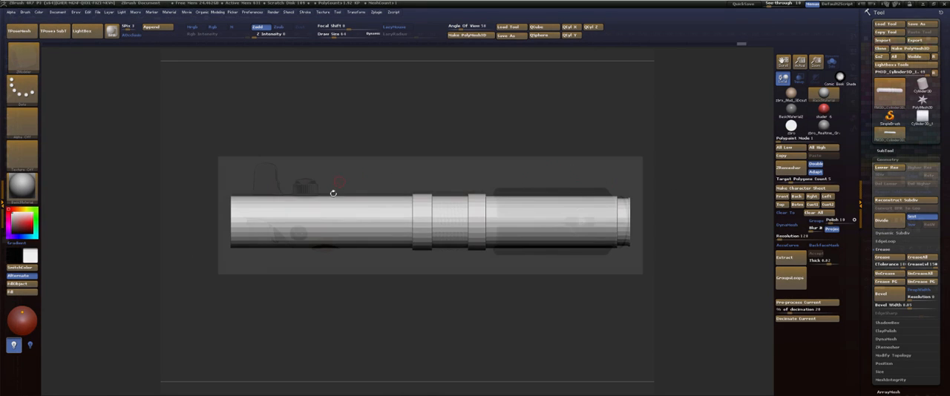
Overlay the side-view reference on the hilt using See-through and drop the hilt to its lowest subdivision level.
key(shift+z)
click(772, 4)
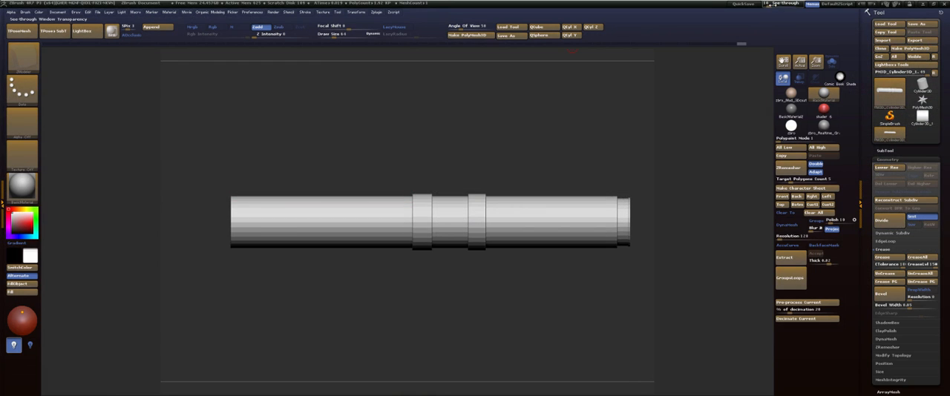
drag(772, 5, 784, 6)
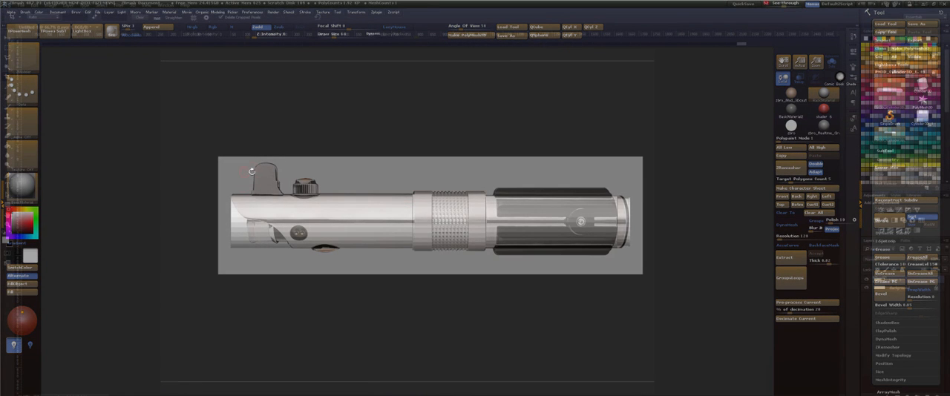
key(shift+d)
key(shift+d)
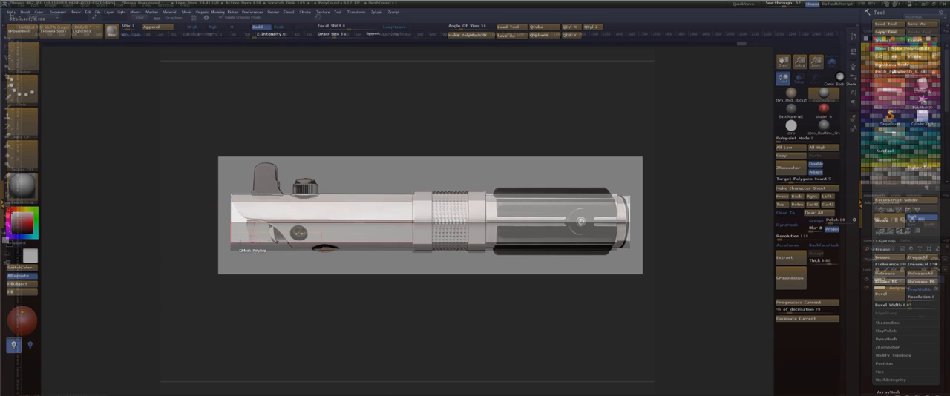
Try to shift the lower half of the hilt's plain end inward along its length with masking and Transpose Move, following the reference's slanted opening.
key(ctrl)
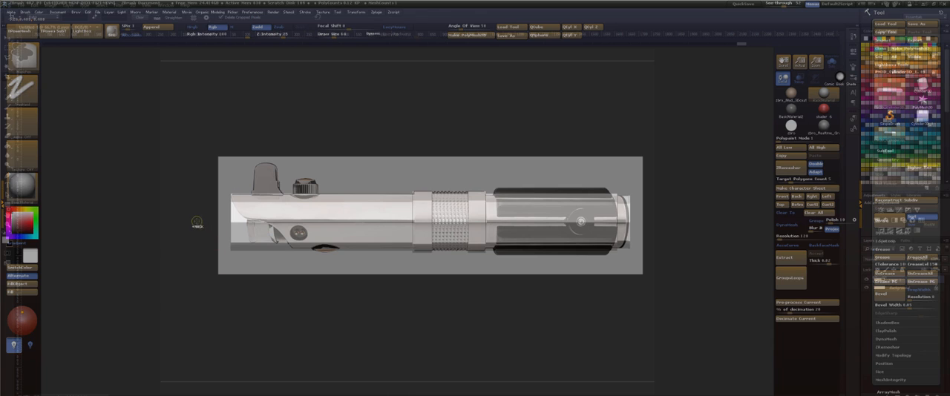
ctrl+drag(195, 217, 252, 278)
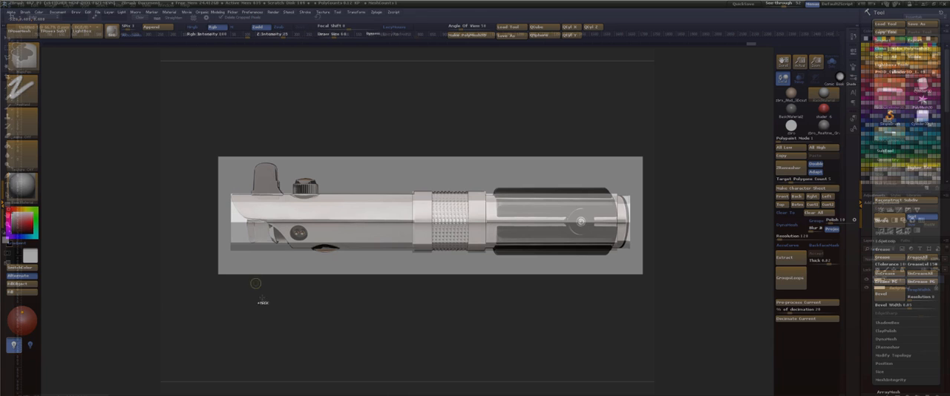
ctrl+click(264, 304)
key(w)
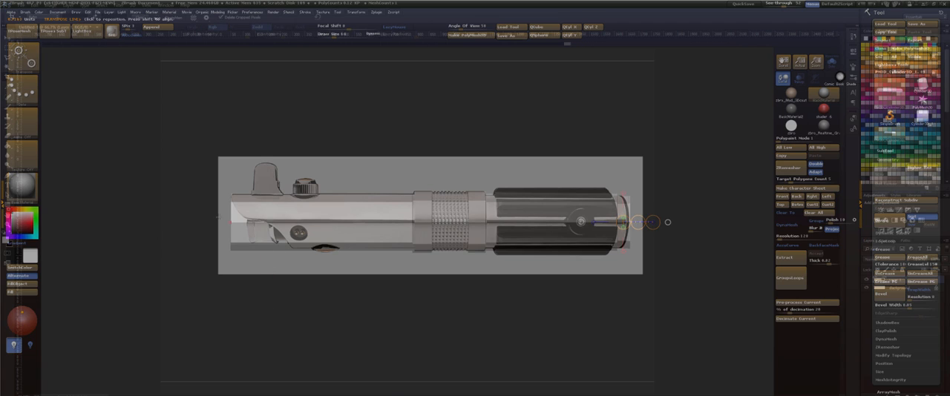
drag(230, 223, 230, 222)
drag(163, 222, 200, 223)
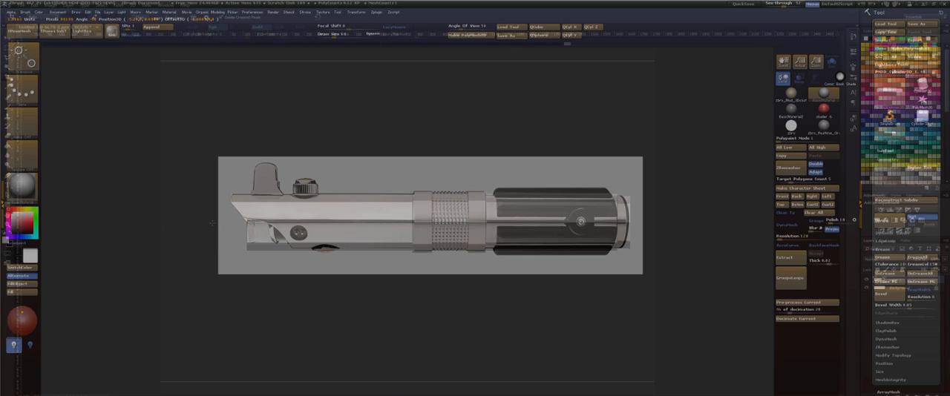
drag(211, 223, 196, 222)
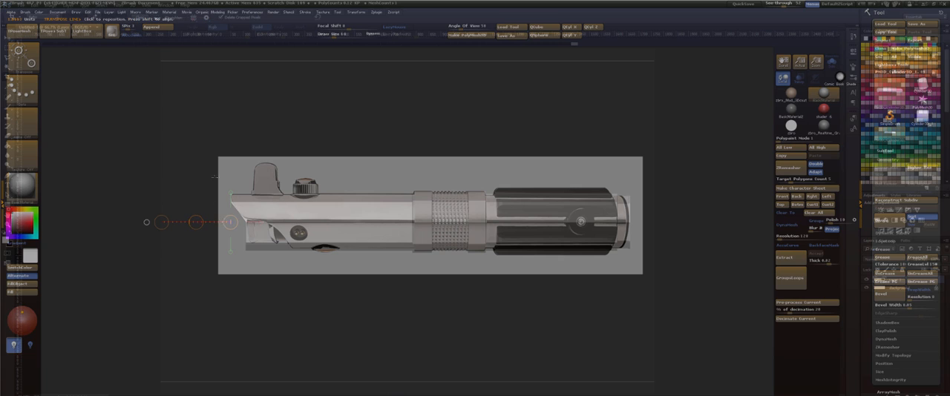
Try to move the lowest points of the slanted end further inward with a smaller mask, and check the shape with polyframe.
key(q)
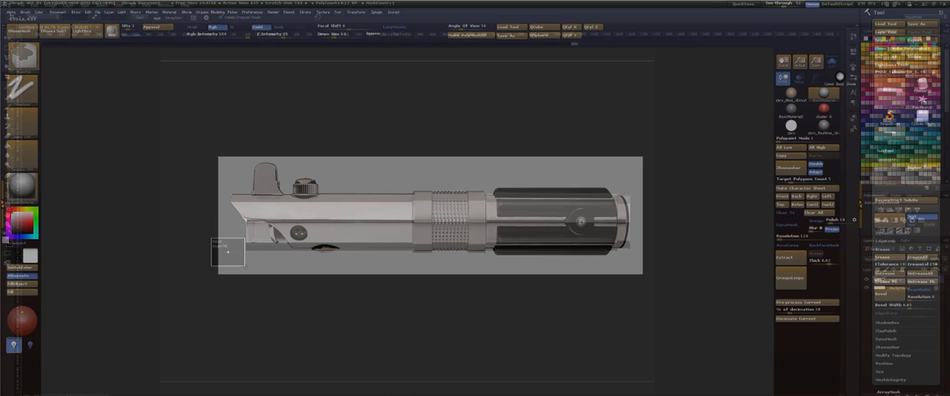
ctrl+click(182, 238)
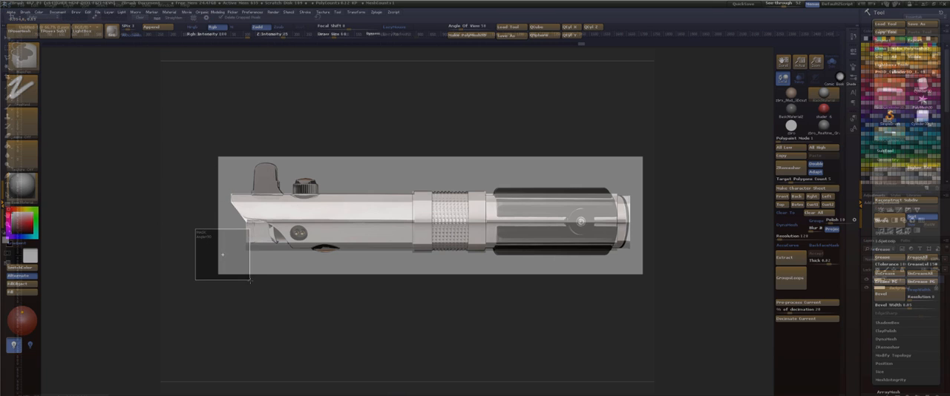
ctrl+click(256, 303)
key(w)
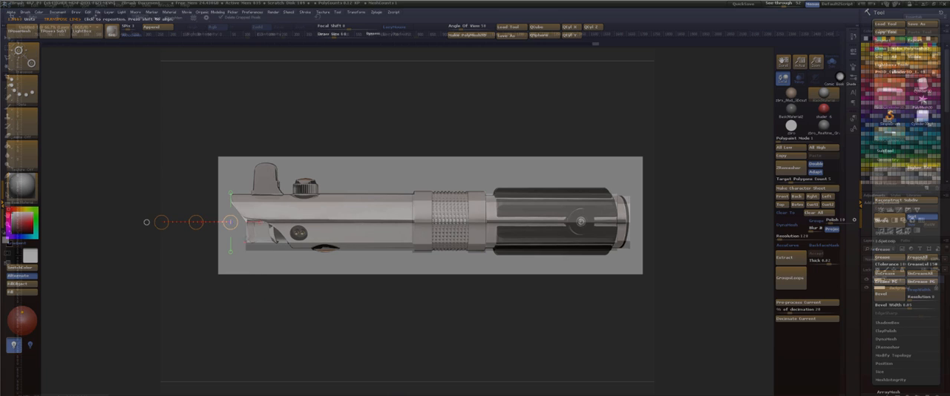
drag(196, 223, 197, 221)
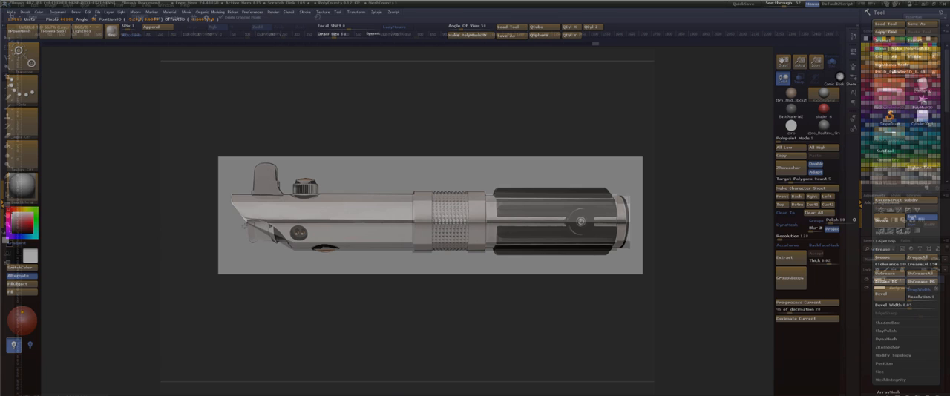
key(q)
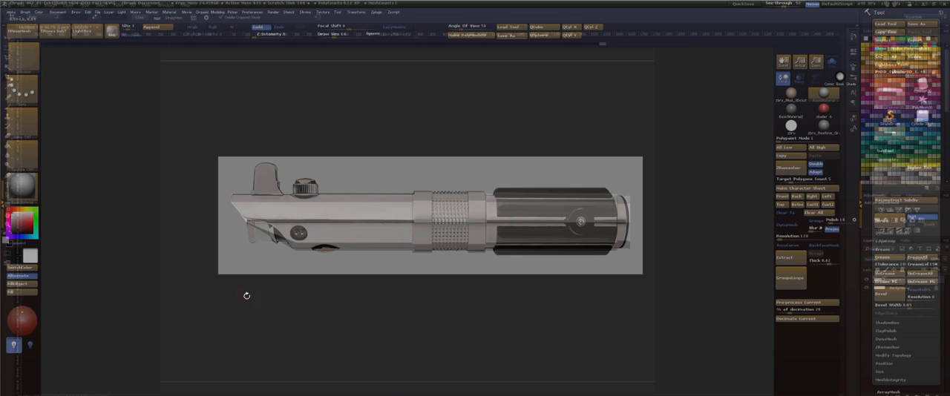
ctrl+click(259, 297)
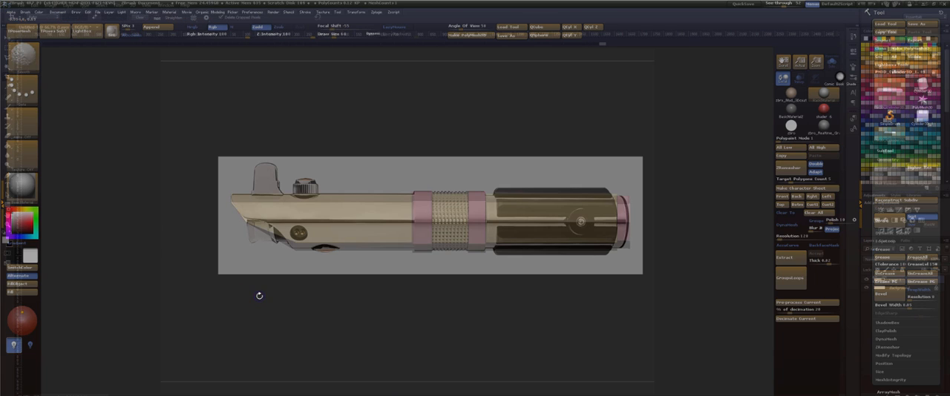
ctrl+click(260, 295)
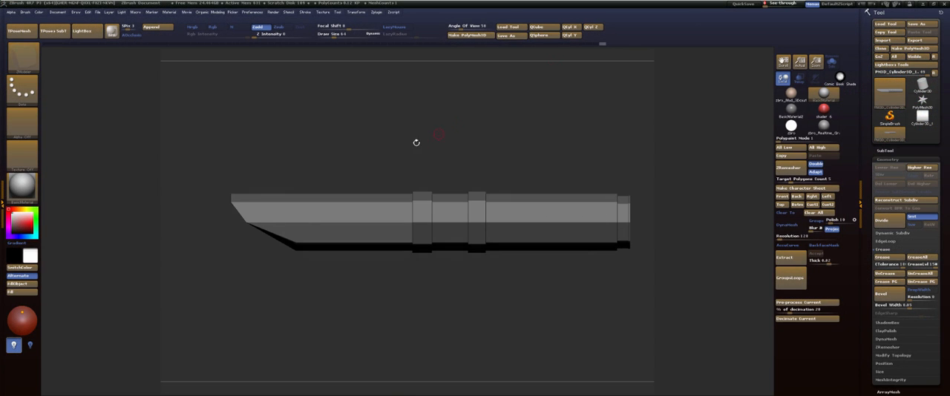
Turn off the see-through reference and undo the slanting of the hilt's plain end.
key(ctrl)
ctrl+drag(414, 148, 434, 146)
alt+drag(364, 154, 525, 233)
mouse_move(509, 165)
mouse_down()
mouse_move(484, 127)
mouse_move(453, 123)
mouse_move(505, 96)
mouse_move(450, 103)
mouse_move(455, 122)
mouse_move(514, 123)
mouse_move(519, 157)
mouse_up()
ctrl+click(484, 127)
ctrl+click(484, 126)
ctrl+click(466, 123)
Inset a ring around the centre point of the plain end's cap using the Split point action with the Ring target.
key(shift+f)
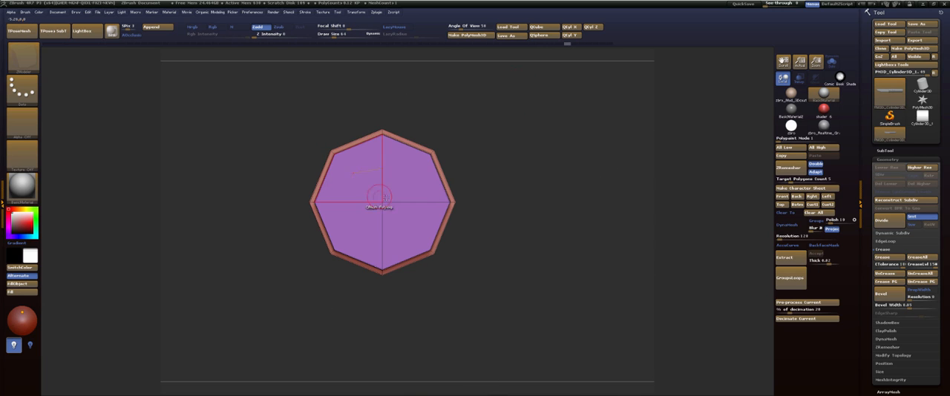
key(space)
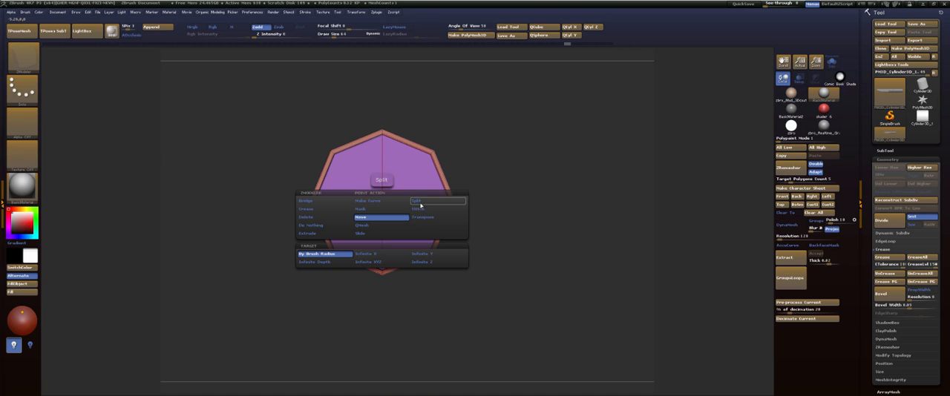
click(420, 203)
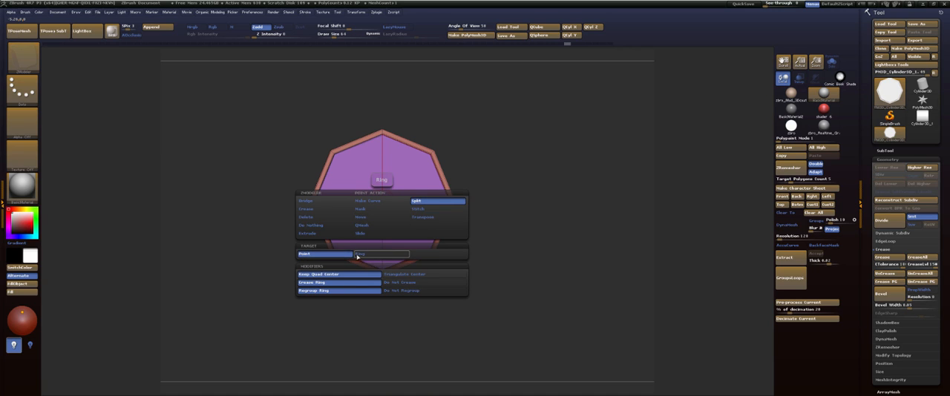
click(357, 254)
drag(387, 215, 406, 258)
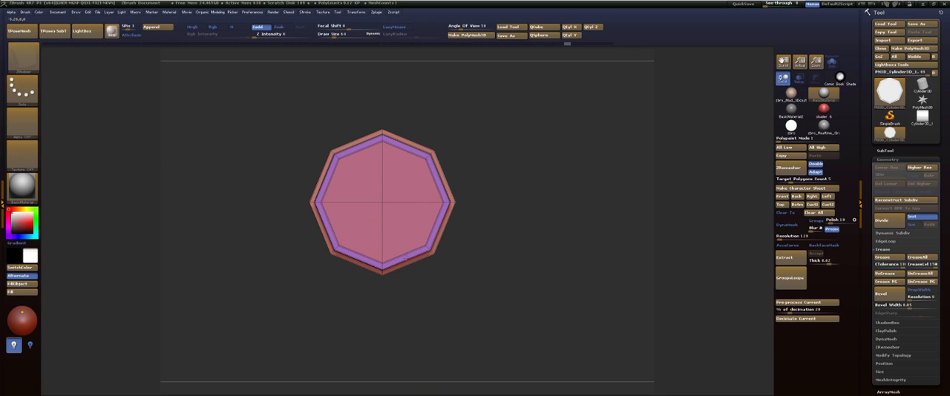
Mark the cap's inner faces as a temporary polygroup and push them deep into the hilt using QMesh with the A Single Poly target.
drag(486, 134, 479, 136)
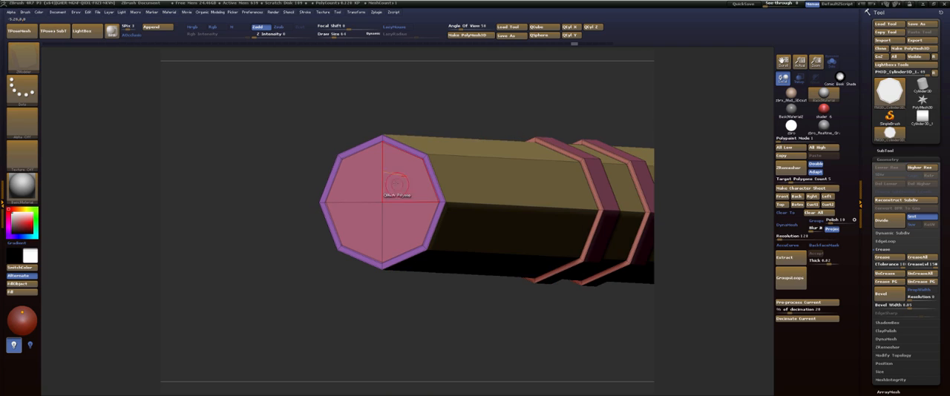
mouse_move(401, 185)
alt+mouse_down()
mouse_move(365, 187)
mouse_move(402, 223)
alt+mouse_up()
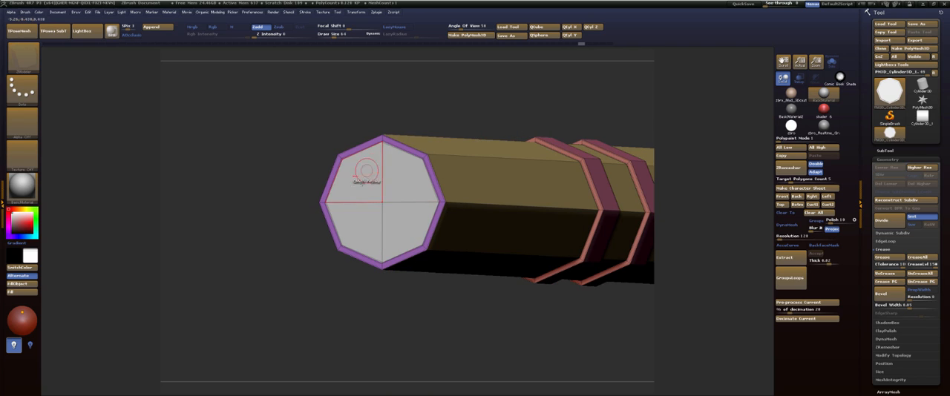
key(space)
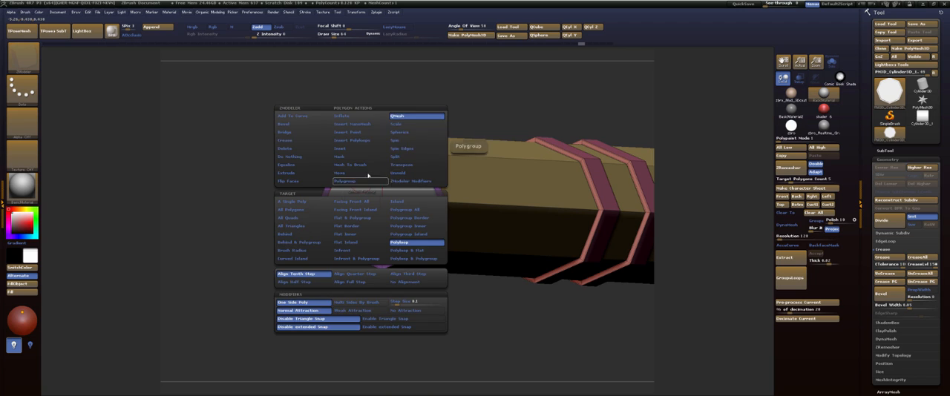
click(297, 201)
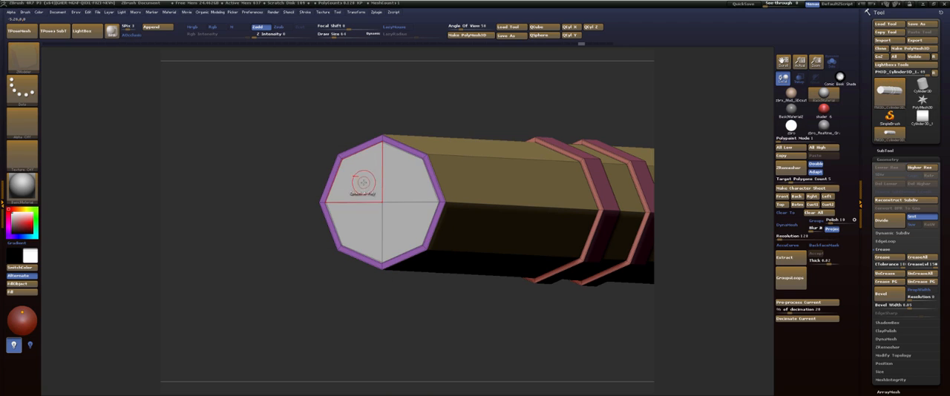
drag(364, 183, 713, 157)
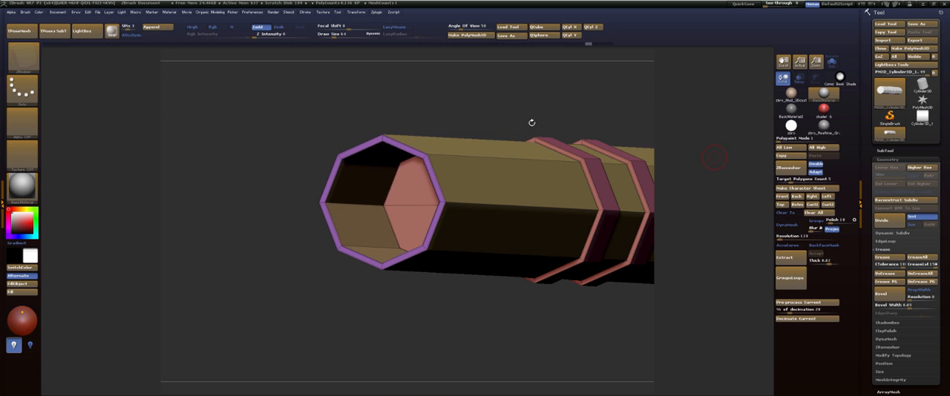
Check the hollowed end from the side and bring the hilt back to the stored Front view.
shift+drag(373, 111, 412, 97)
drag(519, 103, 420, 99)
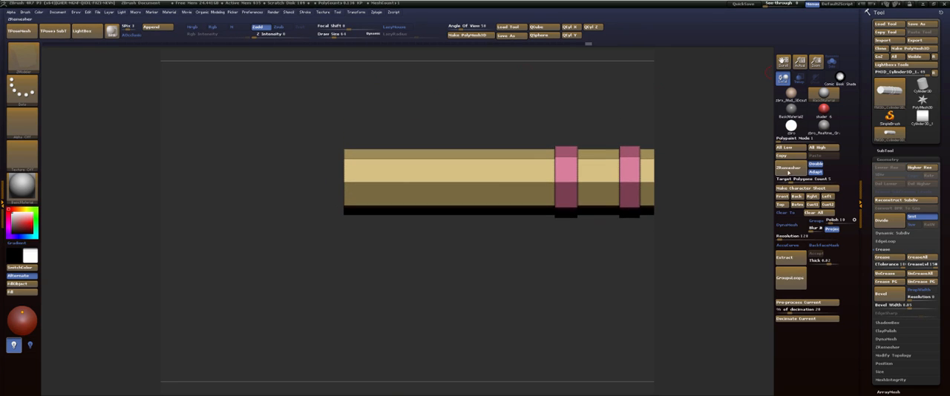
click(781, 196)
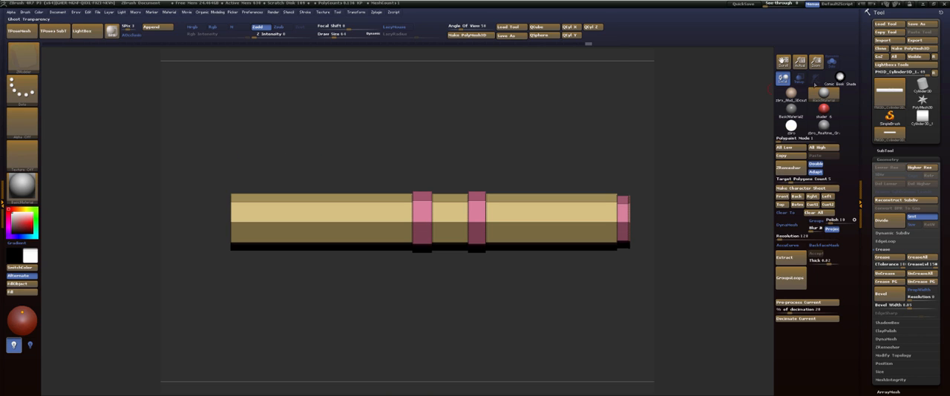
Bring up the see-through reference, mask all but the lower points of the hilt's plain end, and slide them inward to match the reference slant.
drag(772, 3, 785, 5)
mouse_move(187, 216)
ctrl+mouse_down()
mouse_move(235, 250)
mouse_move(247, 279)
ctrl+mouse_up()
ctrl+click(252, 294)
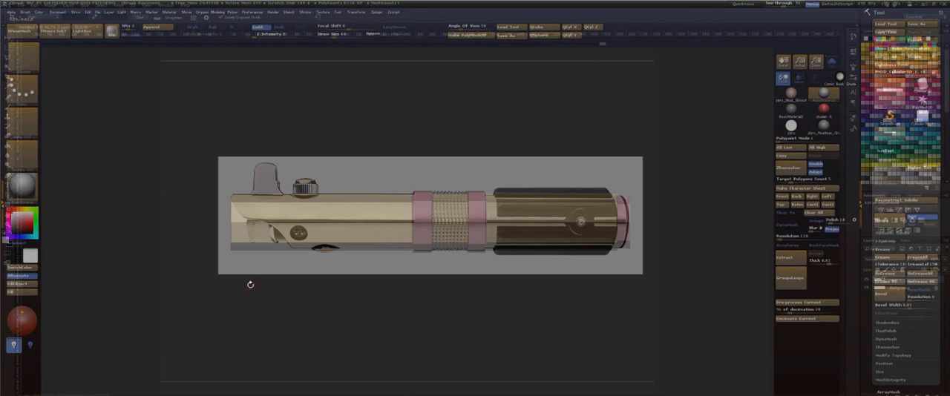
key(w)
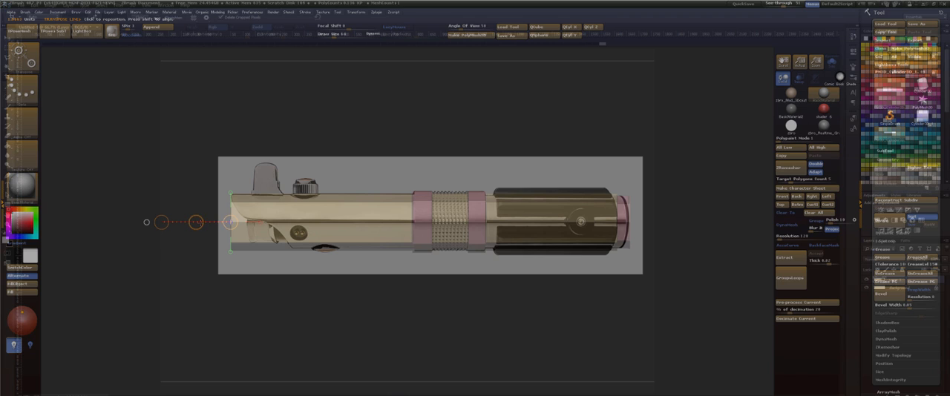
ctrl+click(175, 183)
ctrl+click(190, 189)
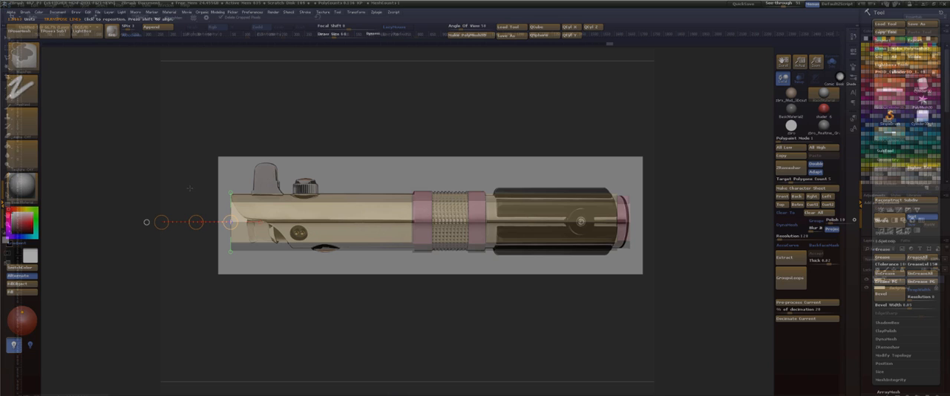
ctrl+click(189, 188)
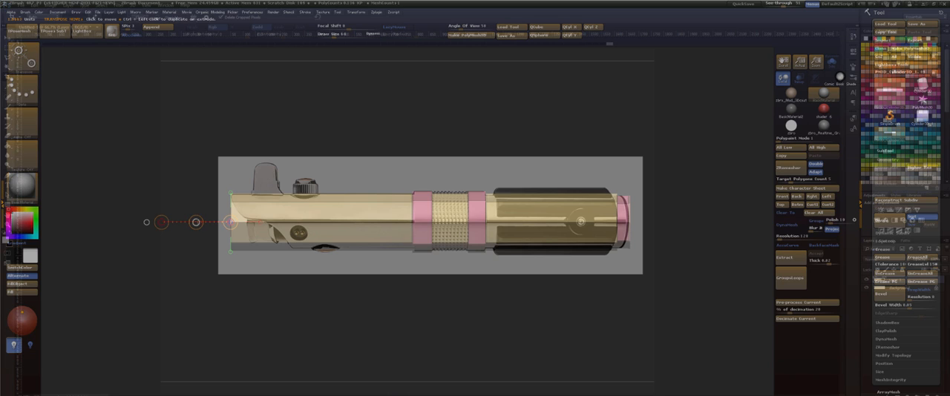
drag(196, 222, 212, 221)
key(ctrl+z)
ctrl+click(191, 169)
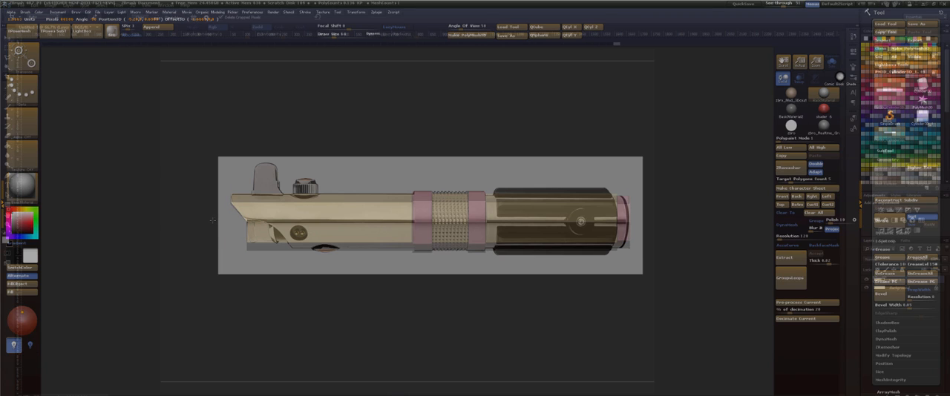
key(q)
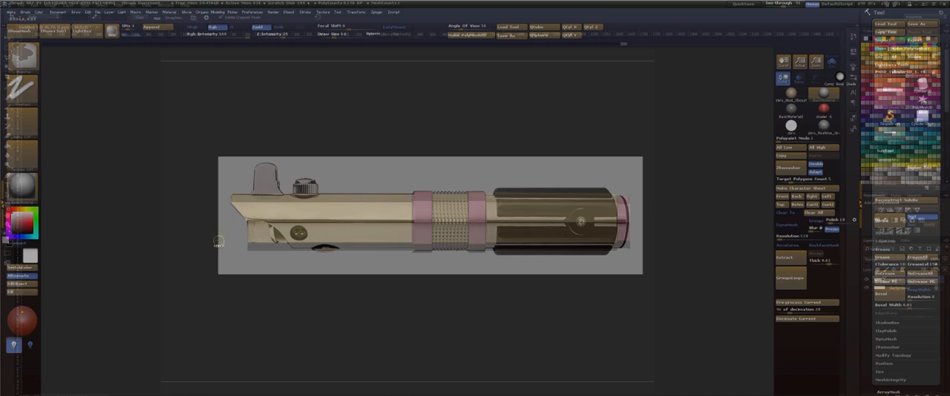
ctrl+drag(203, 258, 204, 258)
ctrl+drag(202, 240, 259, 279)
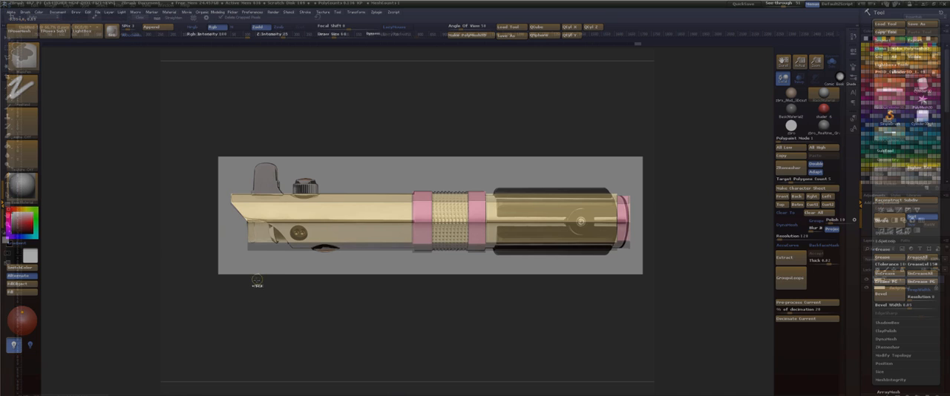
ctrl+click(257, 279)
key(w)
drag(196, 222, 238, 227)
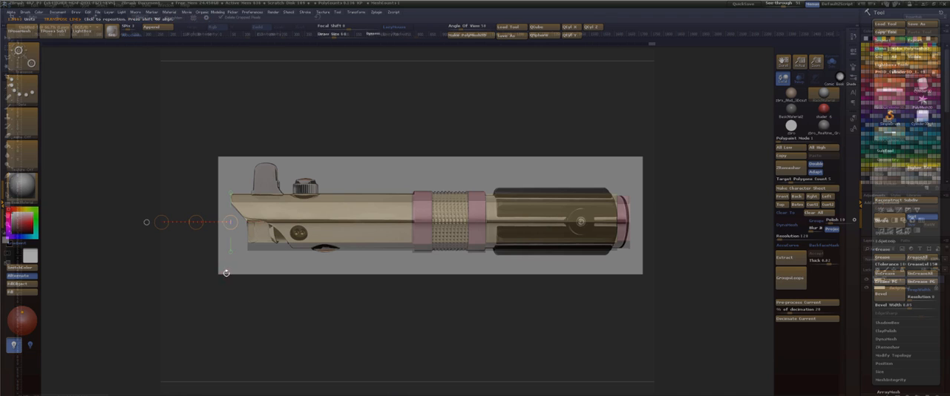
Isolate the lowest points of the slanted end with an inverted mask and slide them further along the hilt to follow the reference.
key(q)
ctrl+click(205, 258)
ctrl+drag(199, 238, 257, 277)
ctrl+click(255, 289)
key(w)
drag(197, 224, 235, 223)
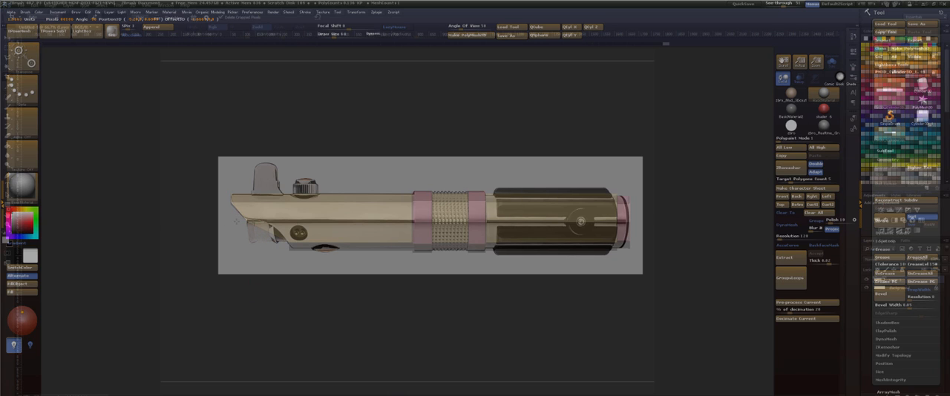
Fine-tune the lowest edge of the slanted emitter end against the reference and clear the mask.
key(q)
mouse_move(280, 291)
ctrl+mouse_down()
mouse_move(307, 312)
mouse_move(255, 245)
ctrl+mouse_up()
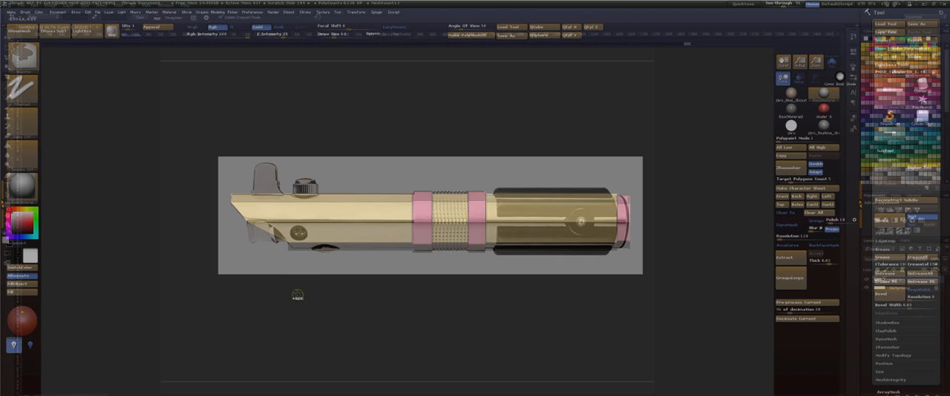
key(w)
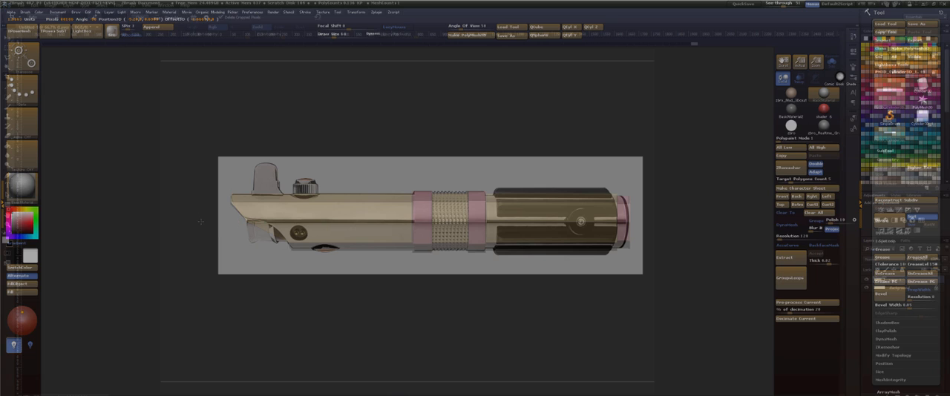
drag(201, 222, 198, 223)
key(q)
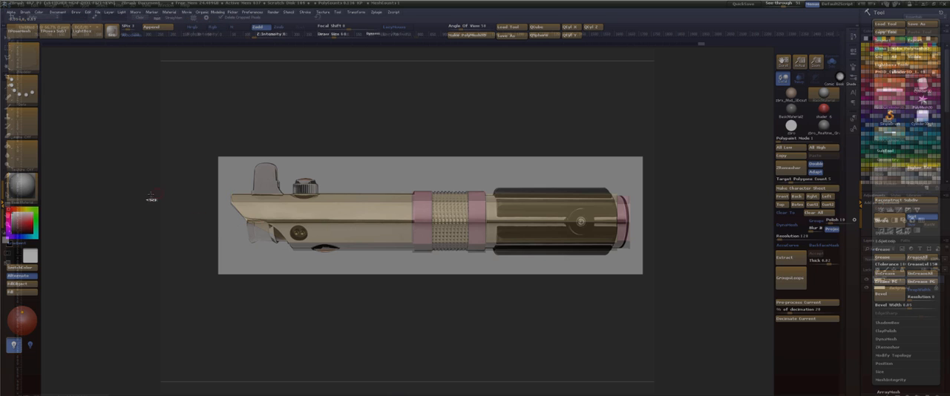
ctrl+drag(151, 199, 170, 225)
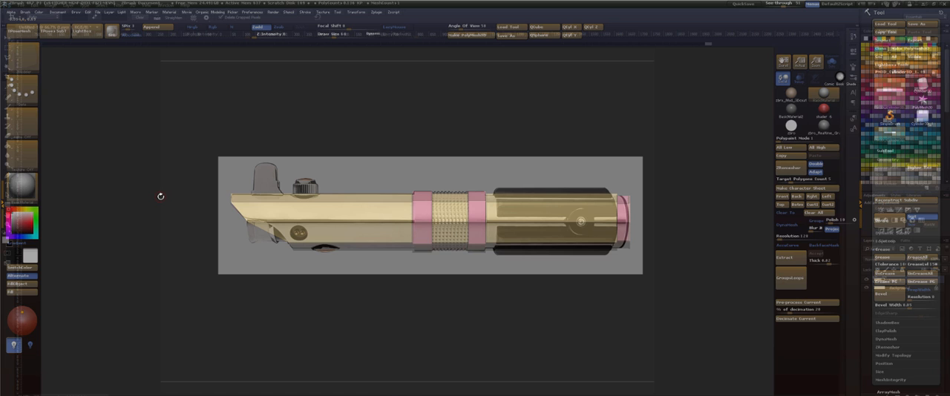
Turn off the polygroup frame display, preview the hilt subdivided, and return it to the low-poly shape.
key(shift+f)
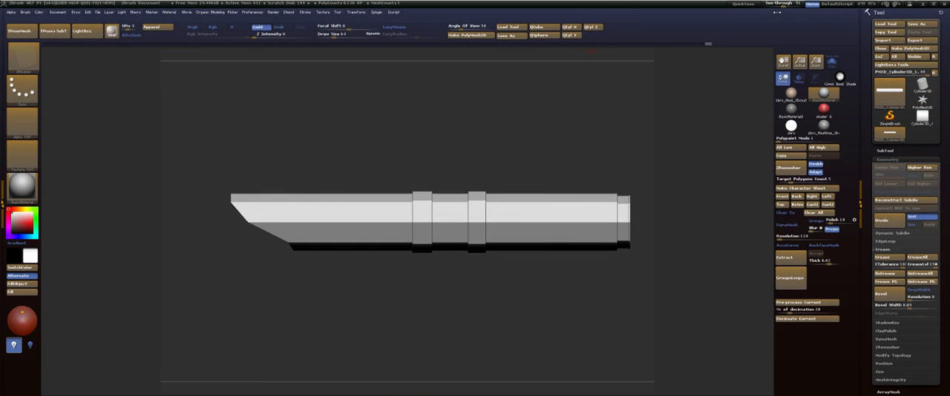
key(ctrl+d)
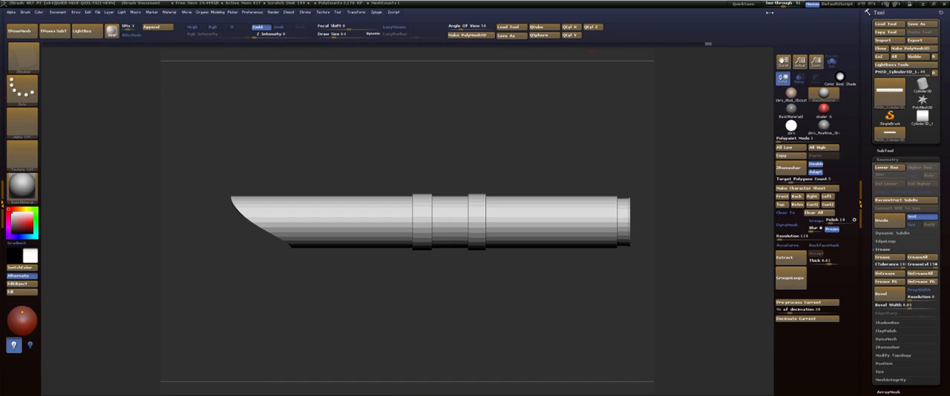
key(shift+d)
key(d)
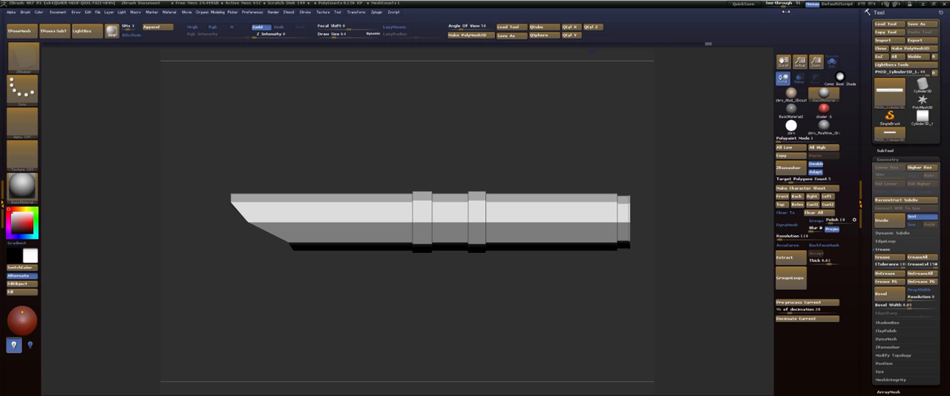
Compare the hilt with the reference at different see-through levels, looking at the parts still missing, and hide the reference again.
drag(777, 4, 783, 7)
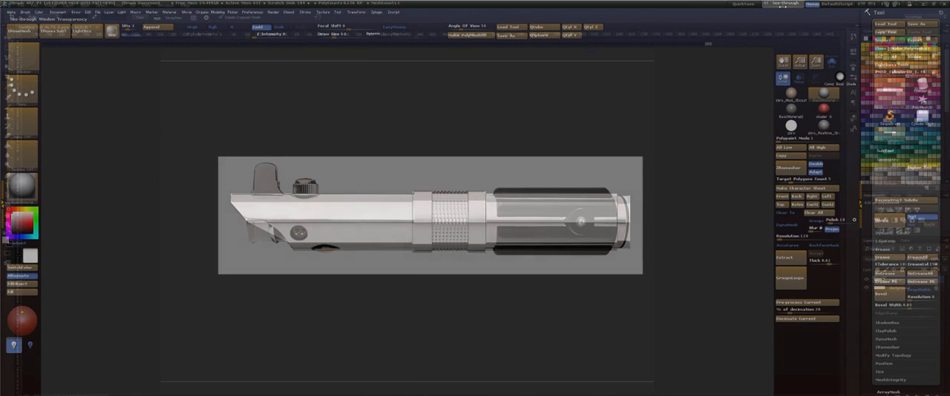
drag(779, 6, 809, 12)
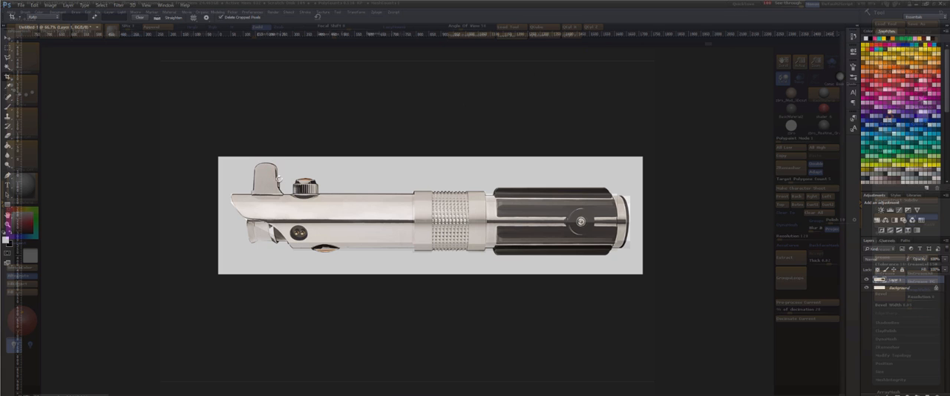
mouse_move(788, 6)
mouse_down()
mouse_move(765, 5)
mouse_move(796, 6)
mouse_move(762, 11)
mouse_move(795, 14)
mouse_move(762, 13)
mouse_move(769, 6)
mouse_up()
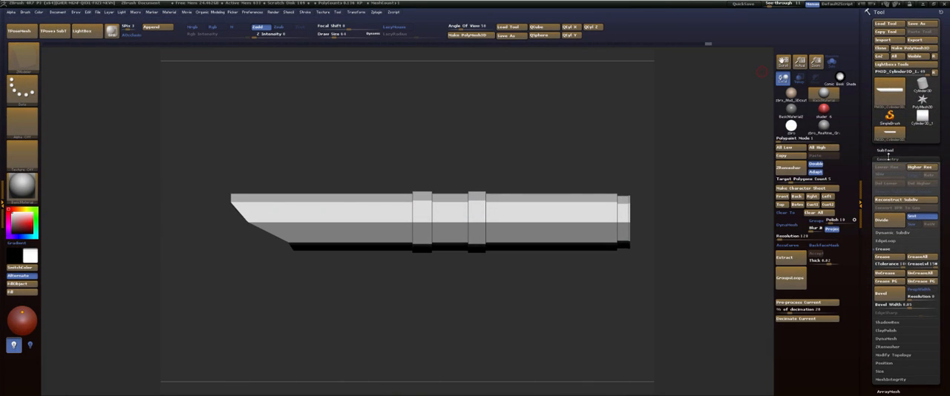
Append the Cylinder3D_1 mesh to the hilt as a new subtool.
click(885, 150)
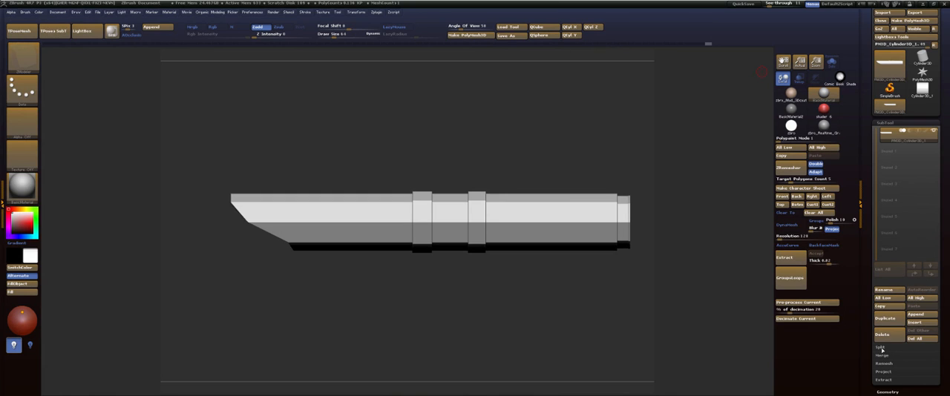
click(919, 313)
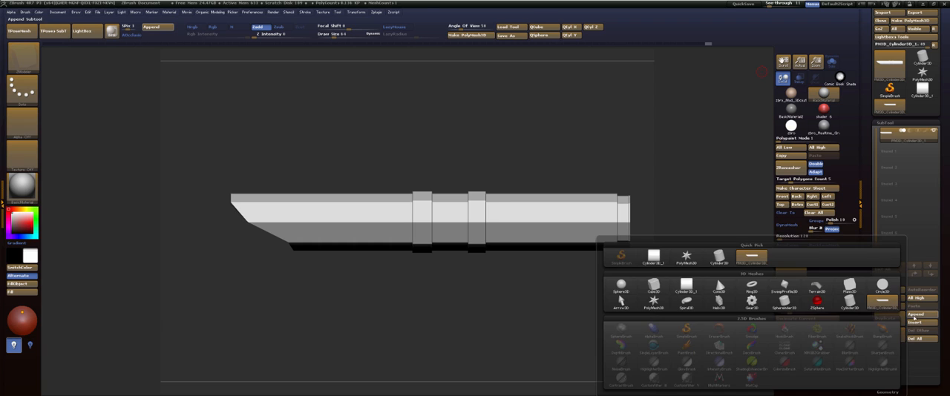
click(686, 284)
Convert the appended cylinder subtool into a cube using the QCube initialization.
mouse_move(891, 149)
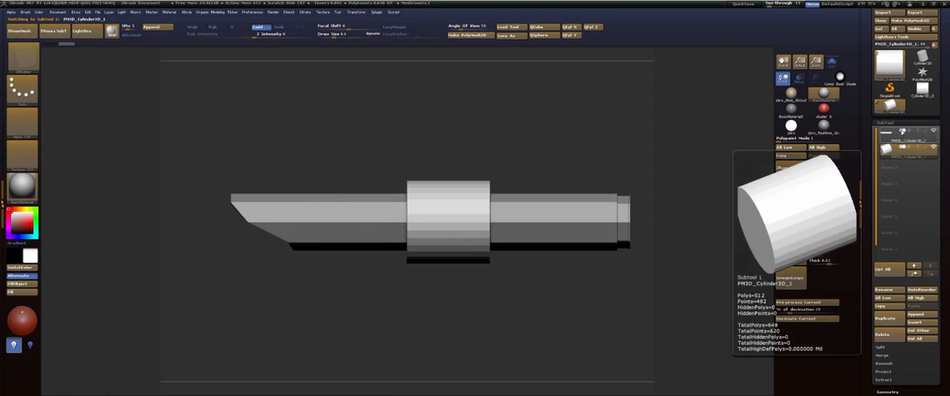
click(886, 124)
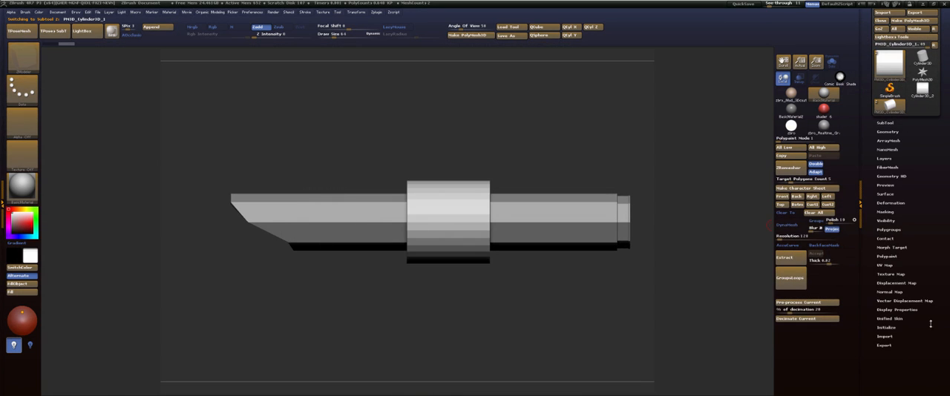
click(888, 328)
click(888, 336)
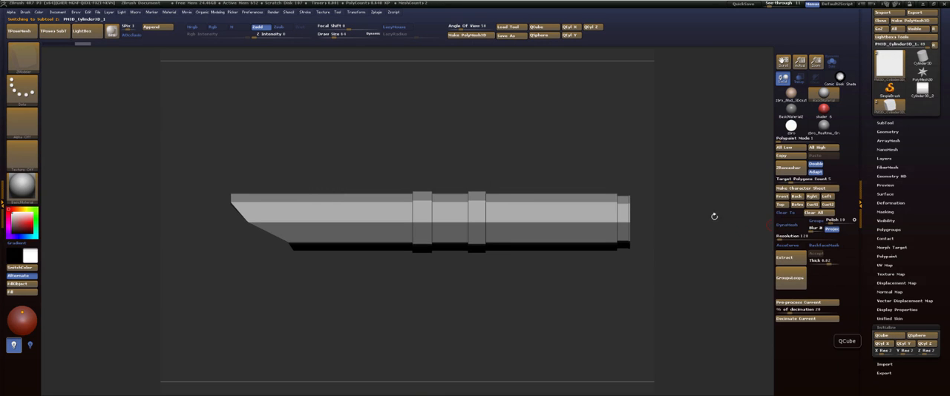
Shrink the cube and place it on top of the hilt's emitter end, over the reference's upright tab.
key(w)
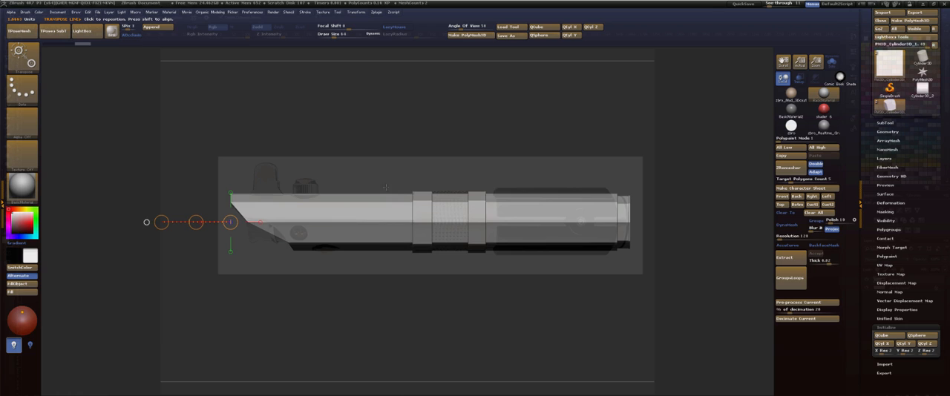
click(230, 192)
drag(230, 187, 43, 148)
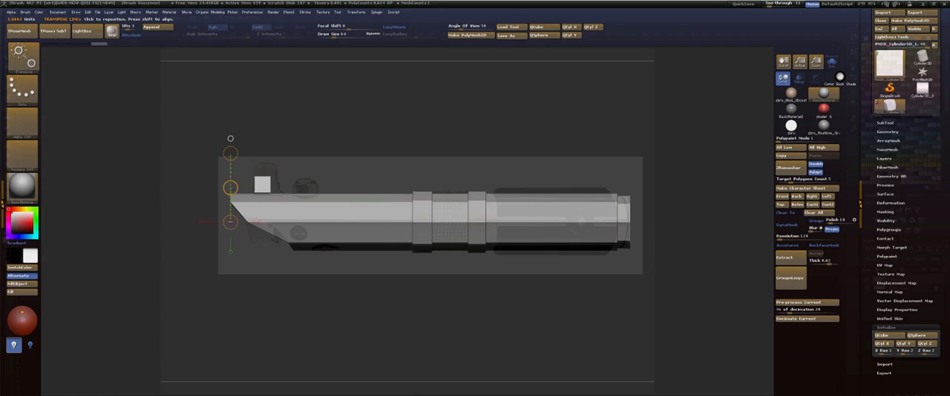
Stretch the cube in width and height with the transpose line to match the reference's upright tab.
click(230, 139)
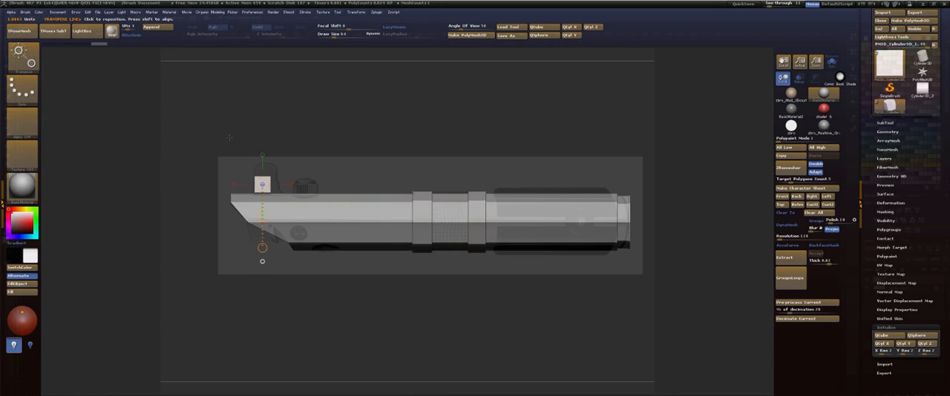
click(292, 184)
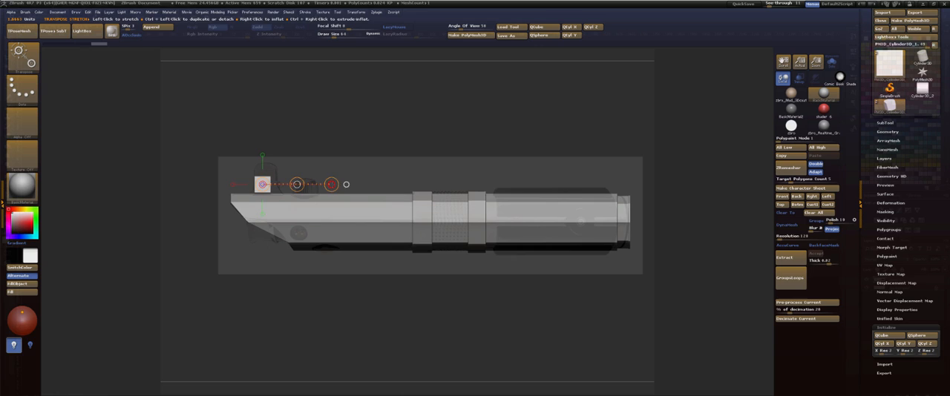
mouse_move(332, 184)
mouse_down()
mouse_move(347, 183)
mouse_move(208, 177)
mouse_up()
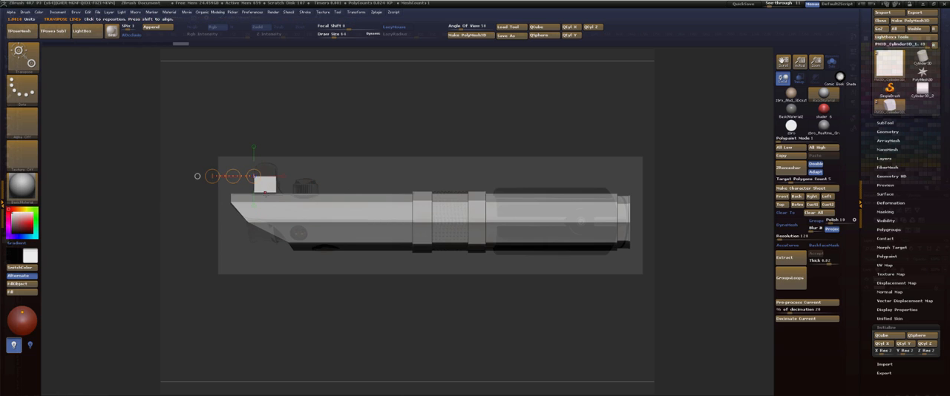
drag(265, 193, 262, 79)
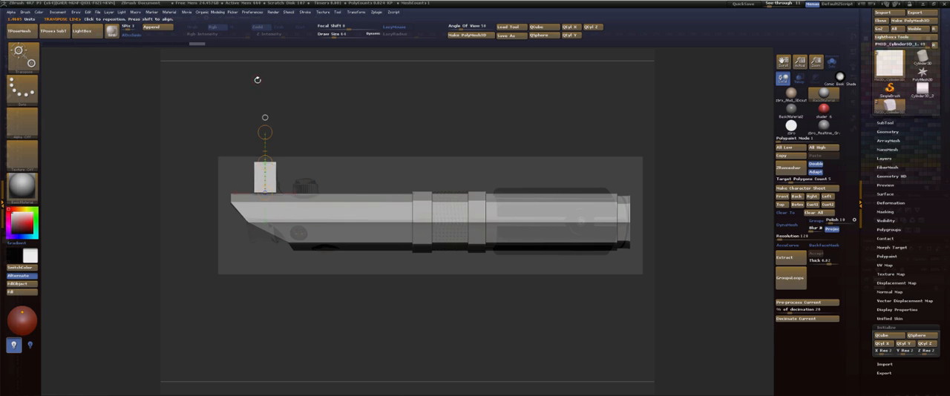
Preview the tab block with smoothed subdivision and switch back to its hard-edged shape.
key(q)
key(d)
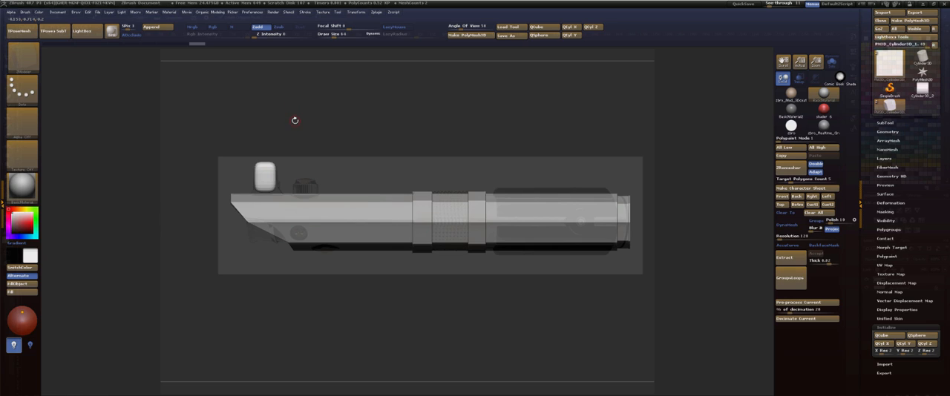
key(shift)
key(shift+d)
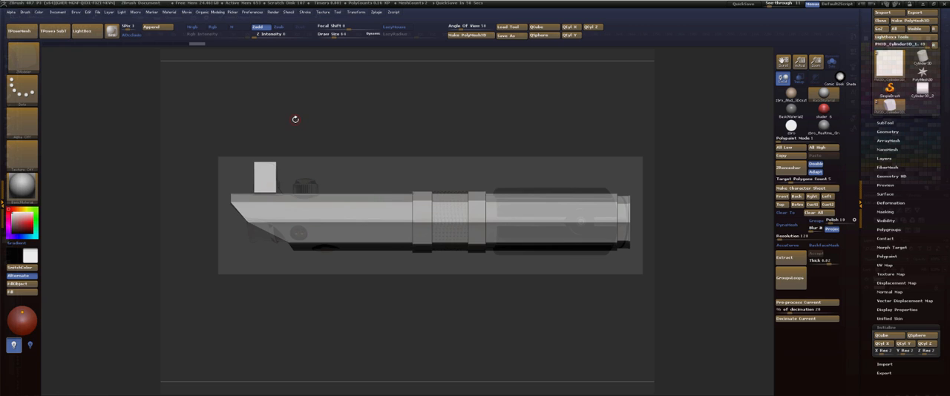
Switch to Photoshop and paste the copied lightsaber image into a new document that uses the Clipboard size.
key(alt+Tab)
key(Tab)
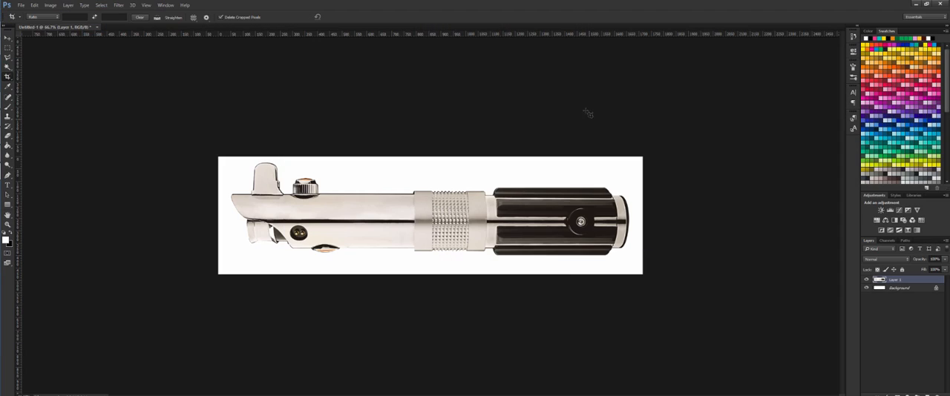
click(22, 5)
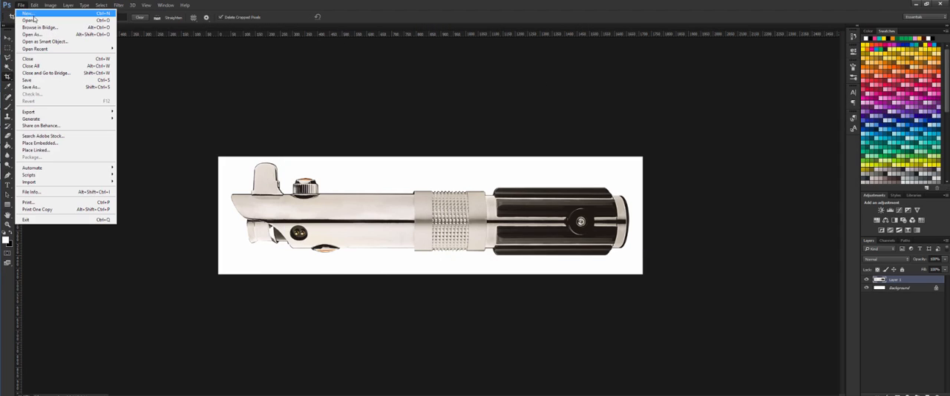
click(43, 11)
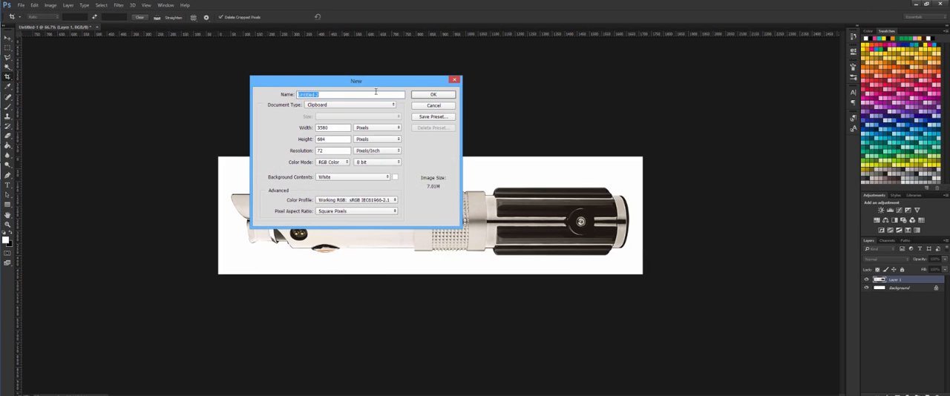
click(434, 95)
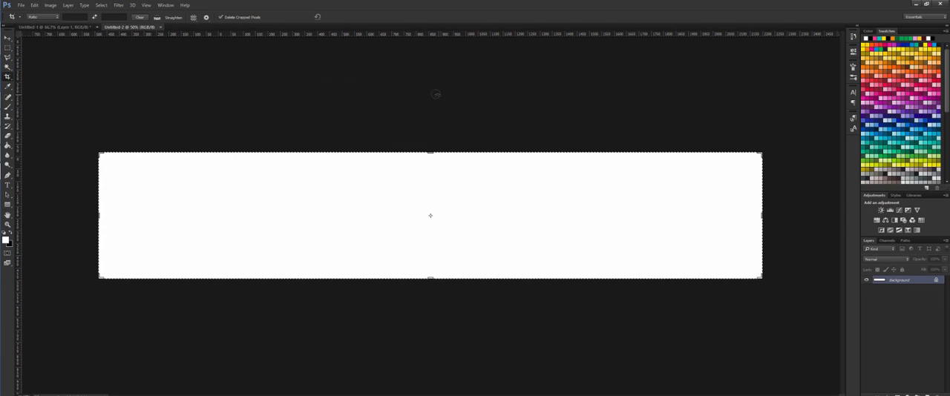
key(ctrl+v)
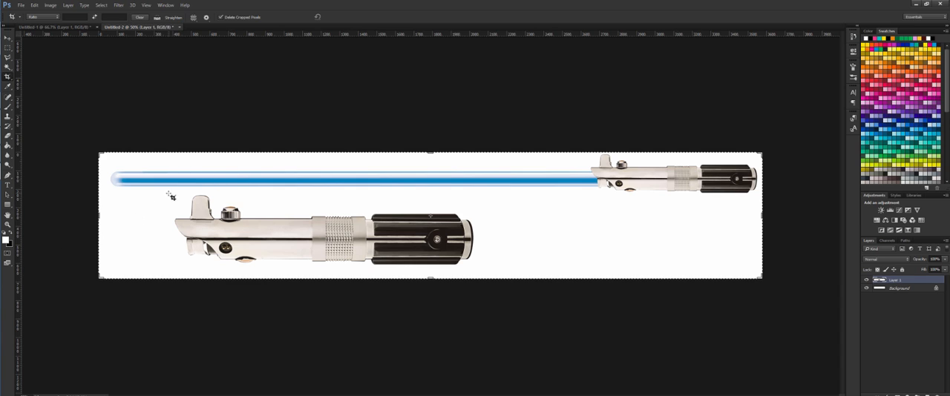
Crop the pasted image tightly around the upright tab on the large hilt.
drag(169, 192, 218, 224)
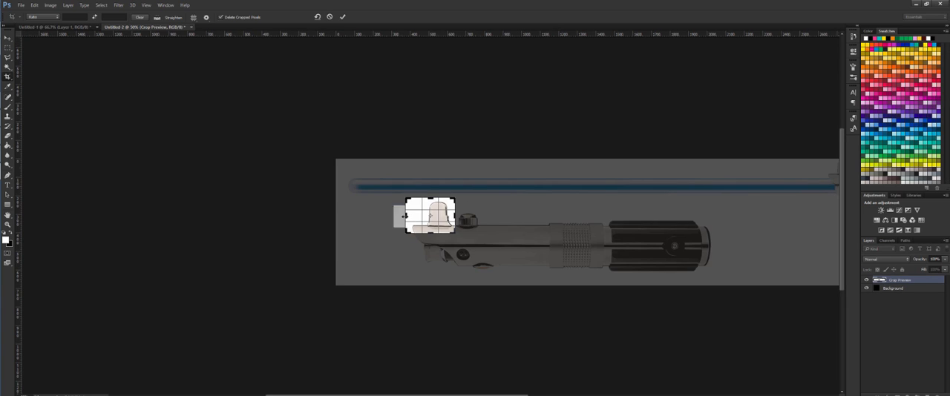
drag(406, 216, 413, 216)
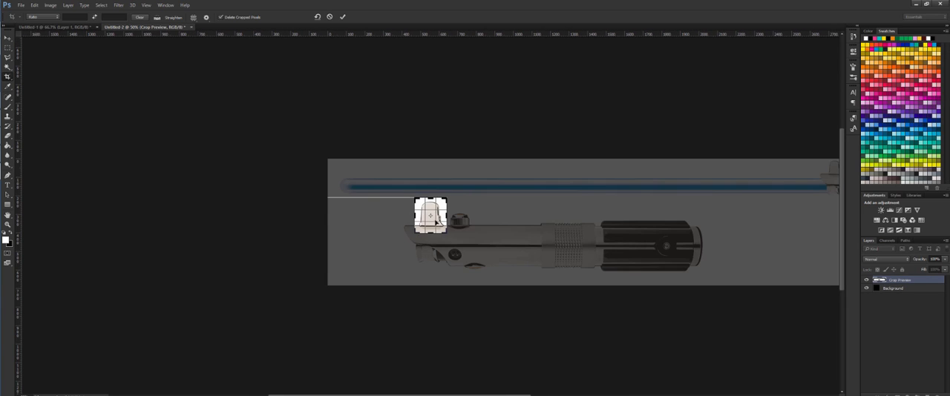
key(Return)
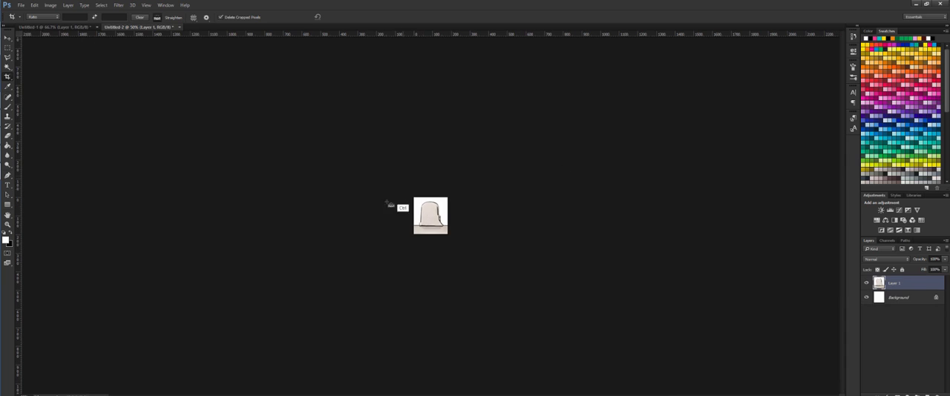
Enlarge the cropped tab reference to 400% and switch back to ZBrush so it shows through behind the model.
ctrl+click(435, 216)
ctrl+click(434, 215)
ctrl+click(432, 213)
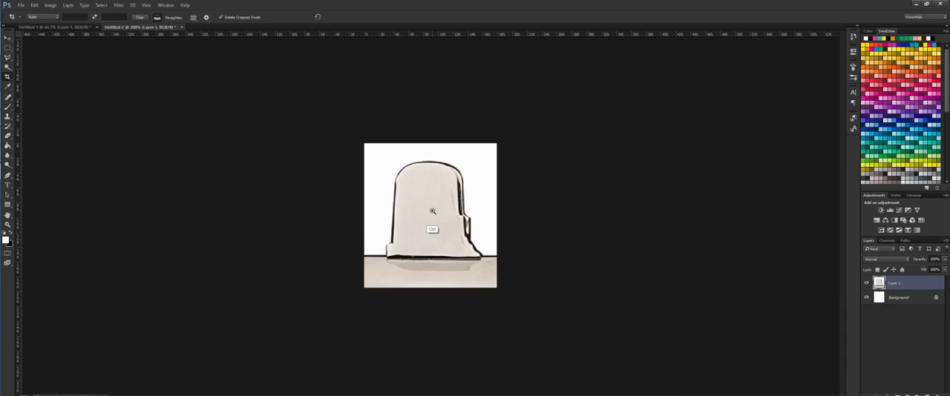
ctrl+click(432, 211)
ctrl+click(433, 211)
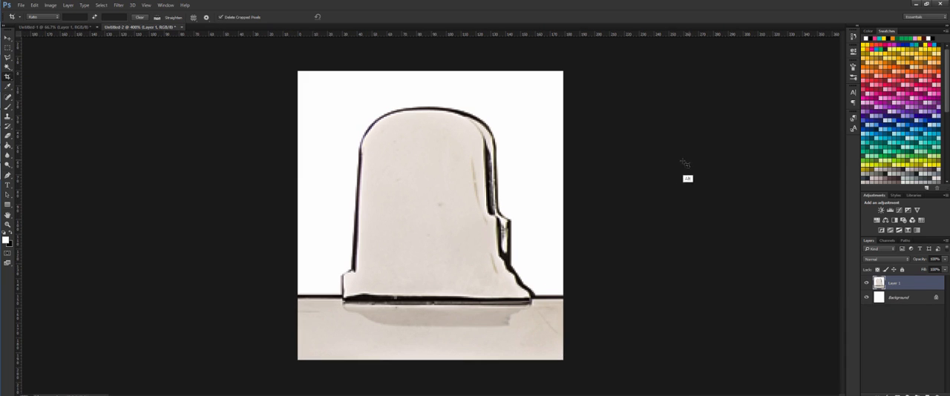
key(alt+Tab)
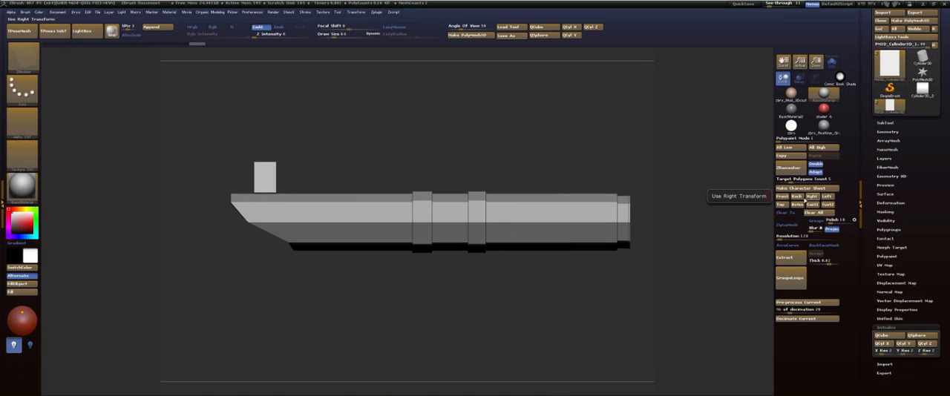
Isolate the tab block with Solo and fit it in the view to the enlarged reference tab.
click(789, 213)
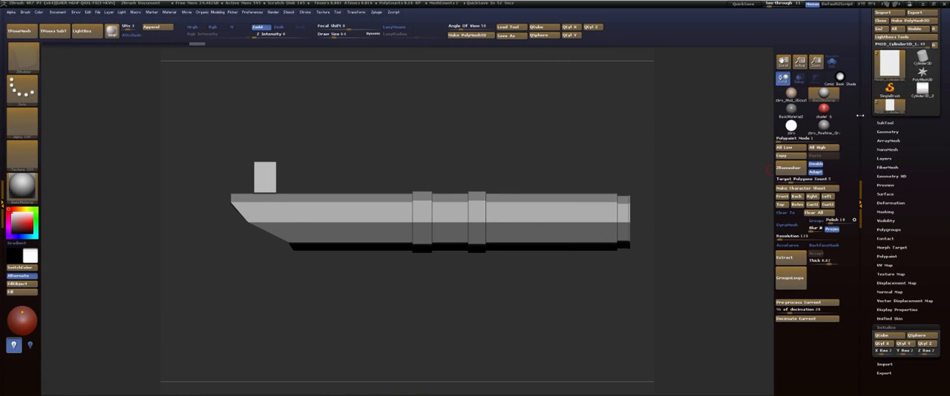
click(832, 64)
shift+drag(601, 223, 686, 244)
alt+drag(687, 244, 650, 252)
alt+drag(642, 202, 688, 230)
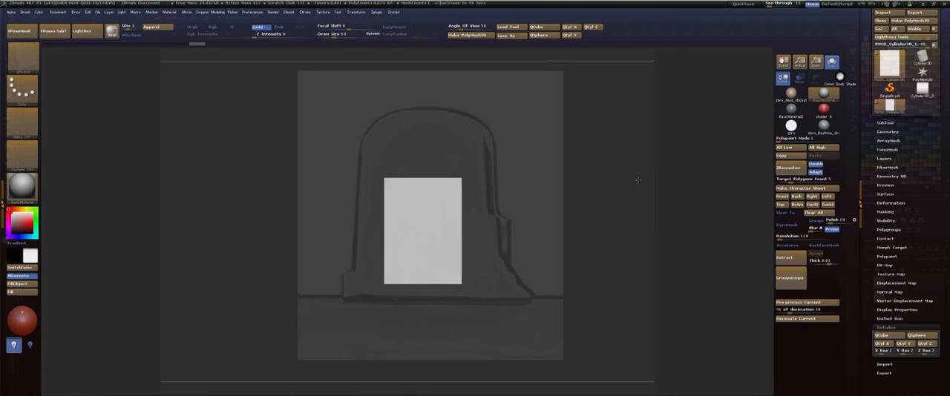
mouse_move(638, 180)
alt+mouse_down()
mouse_move(650, 191)
mouse_move(640, 174)
mouse_move(653, 173)
alt+mouse_up()
Check the smoothed block against the reference outline and store the aligned view as the Back view.
key(d)
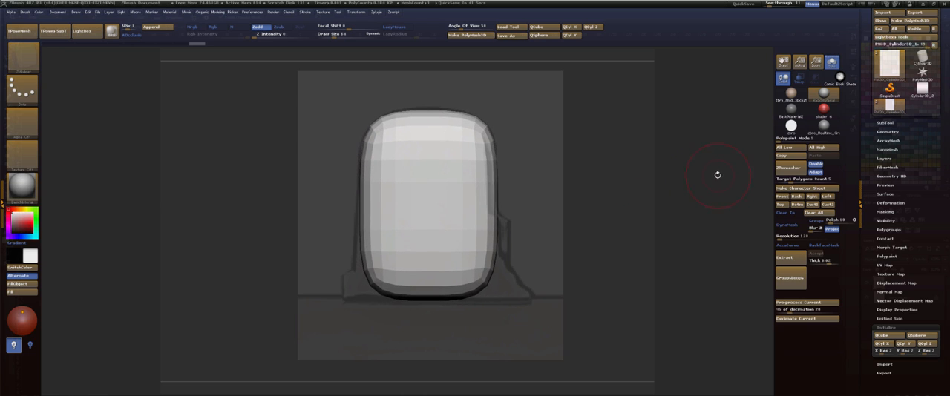
key(shift+d)
key(shift+z)
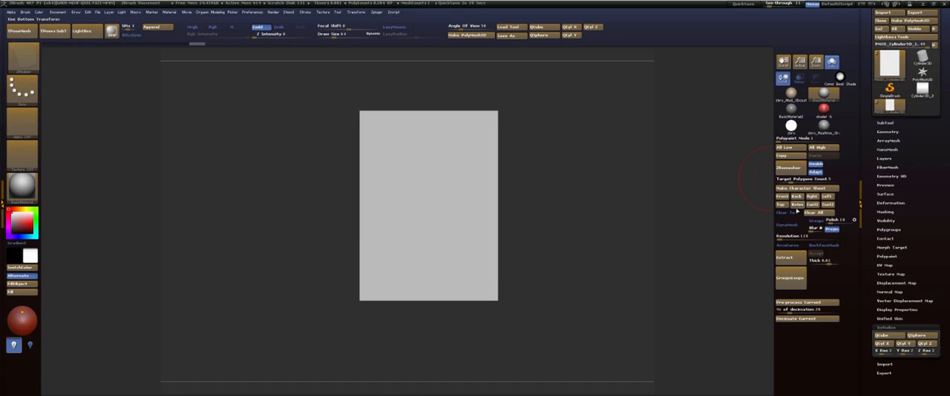
click(789, 197)
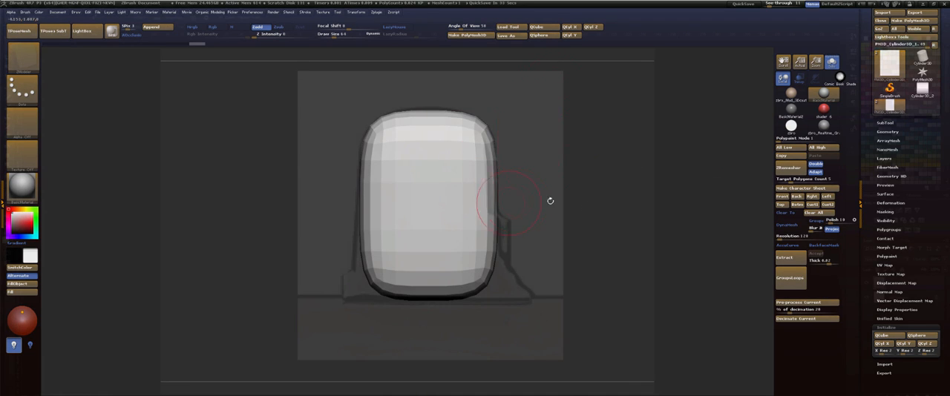
Display the block's hard-edged polyframe and slide its complete middle horizontal edge loop slightly down with ZModeler.
key(shift+d)
key(shift+f)
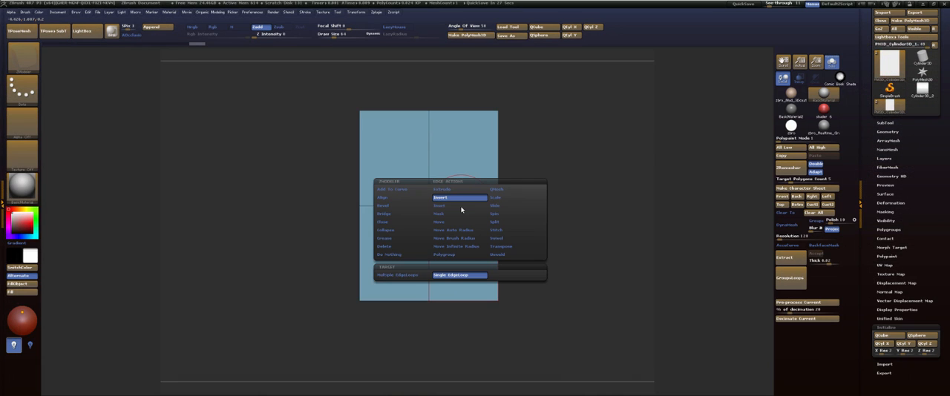
key(space)
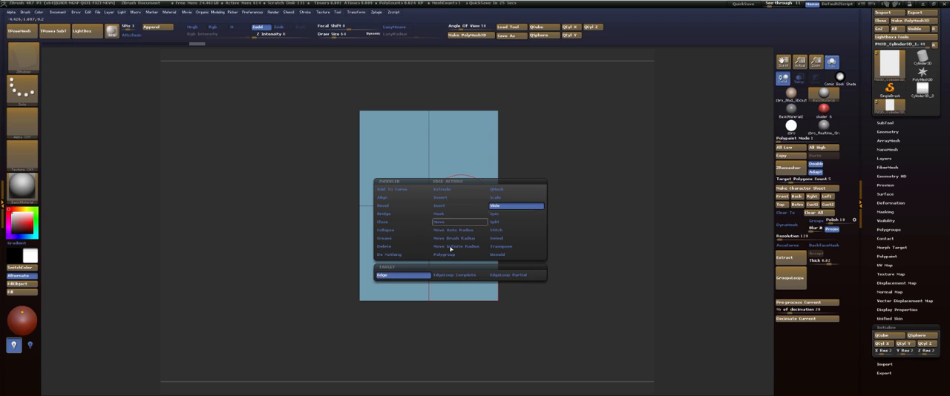
click(459, 276)
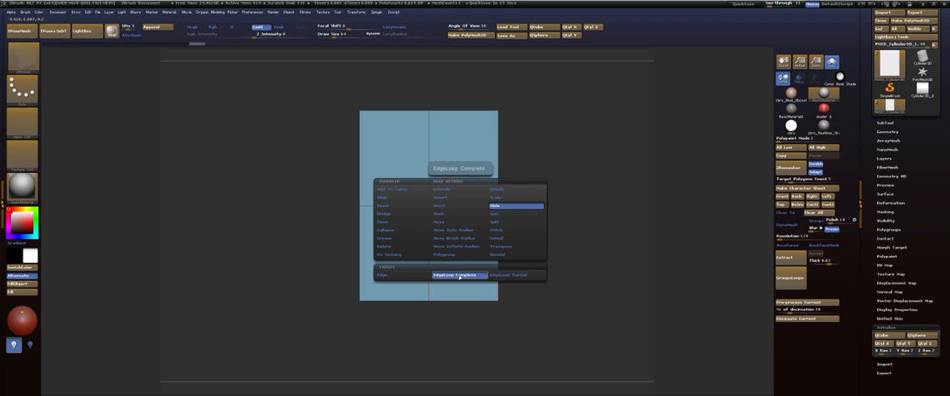
drag(465, 206, 468, 209)
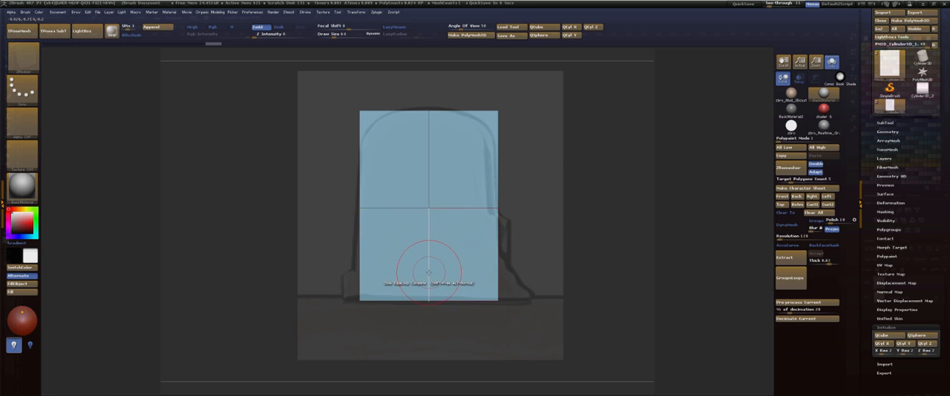
Insert a single horizontal edge loop near the block's base, level with the top of the reference's foot.
key(space)
click(408, 197)
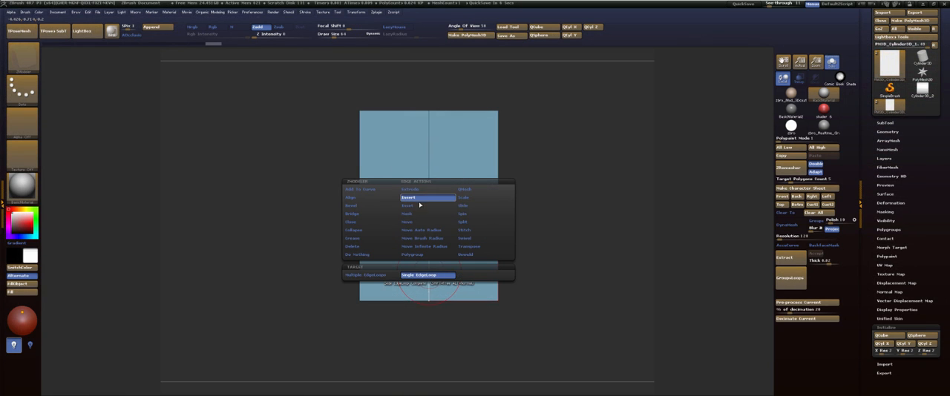
drag(431, 271, 428, 268)
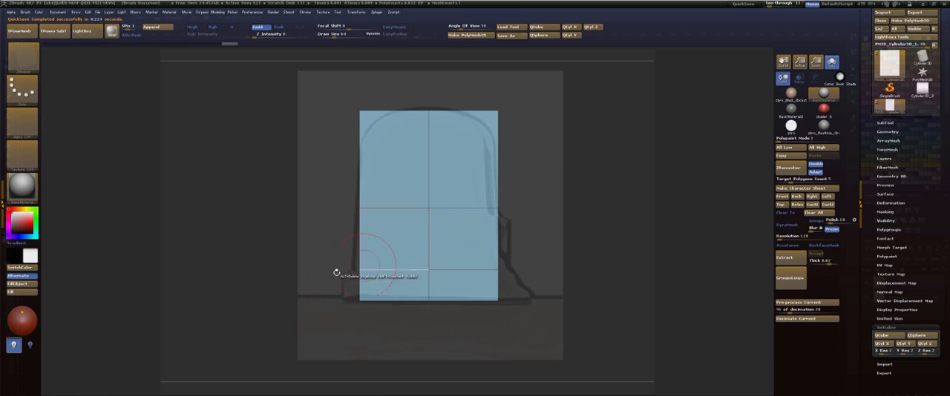
Extrude the block's lower side face outward with QMesh to form the foot on the emitter side of the reference tab.
drag(692, 209, 708, 215)
alt+click(343, 228)
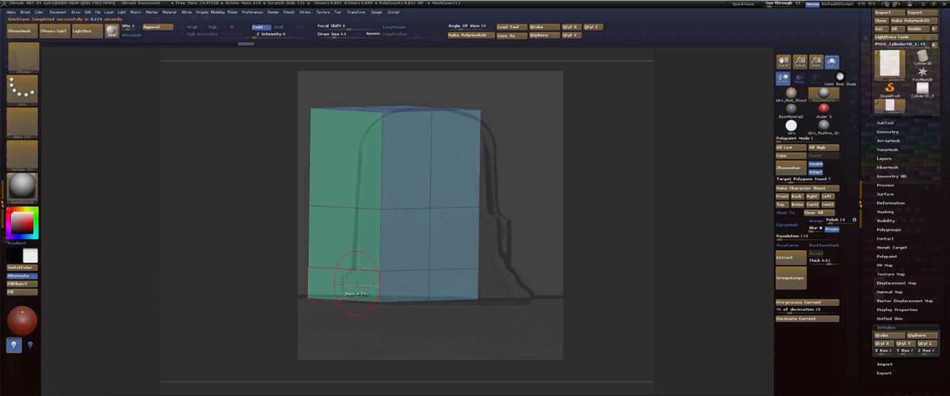
drag(357, 283, 352, 284)
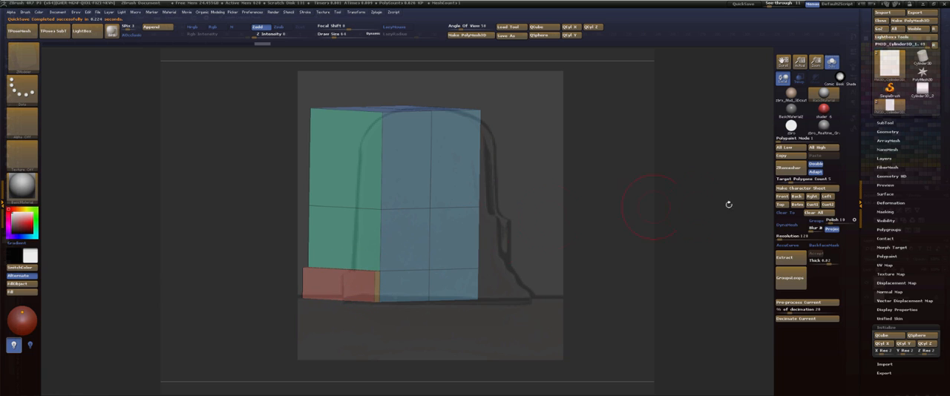
click(798, 198)
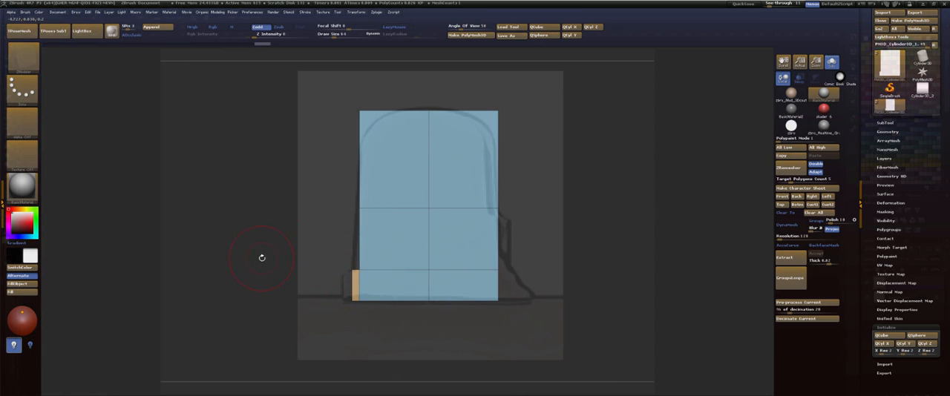
drag(265, 259, 311, 282)
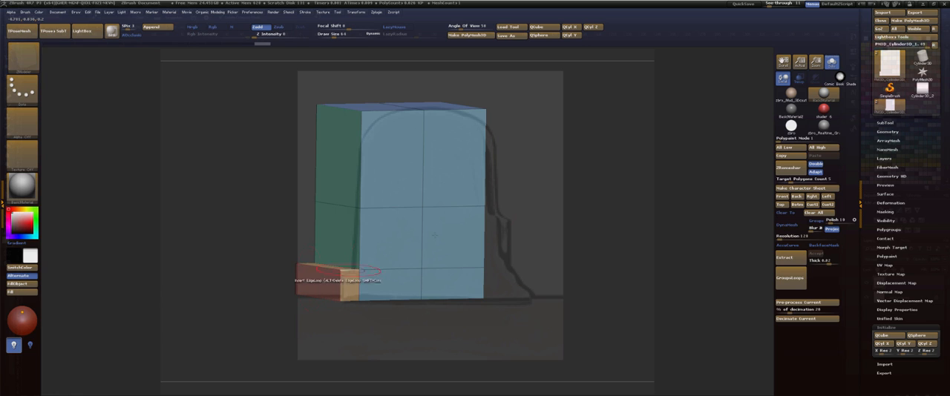
key(shift+z)
click(797, 198)
key(shift+z)
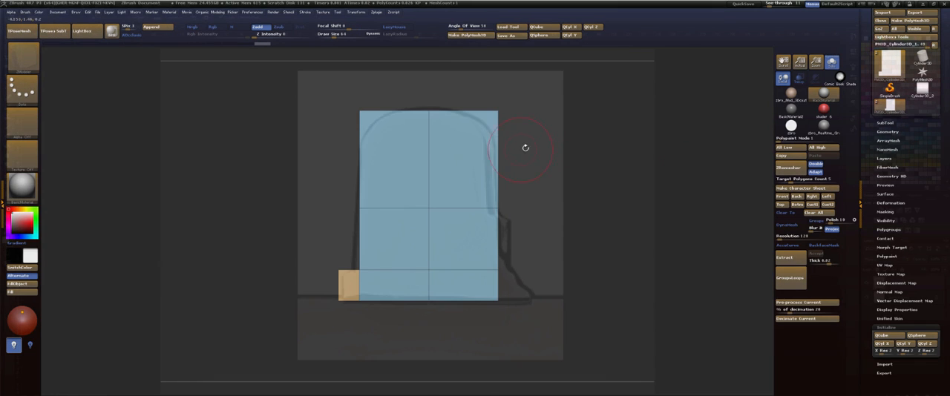
Move the foot's outer edge slightly inward to the reference outline with the rest of the block masked, and clear the mask.
mouse_move(299, 232)
ctrl+mouse_down()
mouse_move(325, 306)
mouse_move(345, 330)
ctrl+mouse_up()
ctrl+click(277, 272)
key(w)
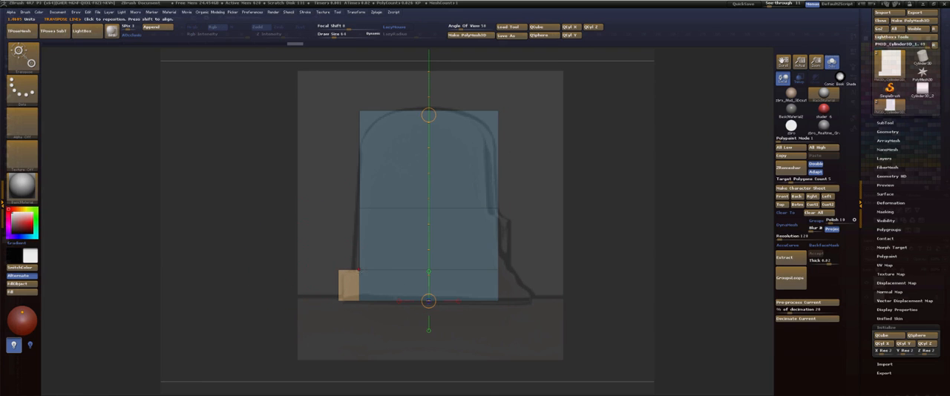
mouse_move(339, 270)
shift+mouse_down()
mouse_move(275, 270)
mouse_move(309, 268)
shift+mouse_up()
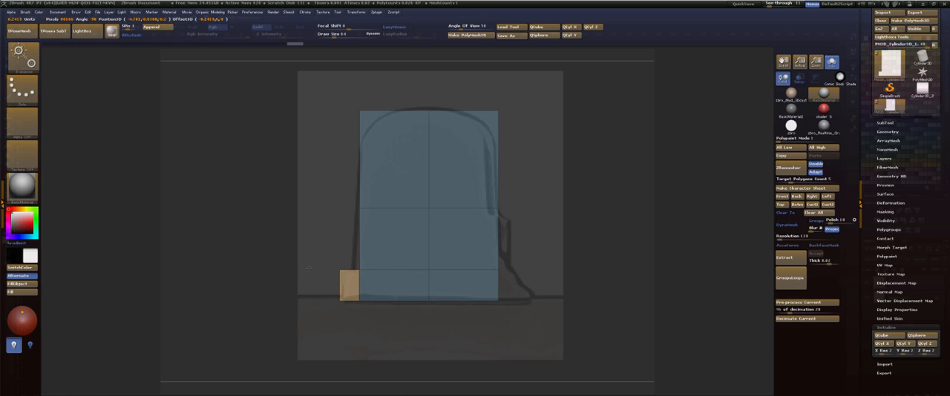
key(q)
key(ctrl)
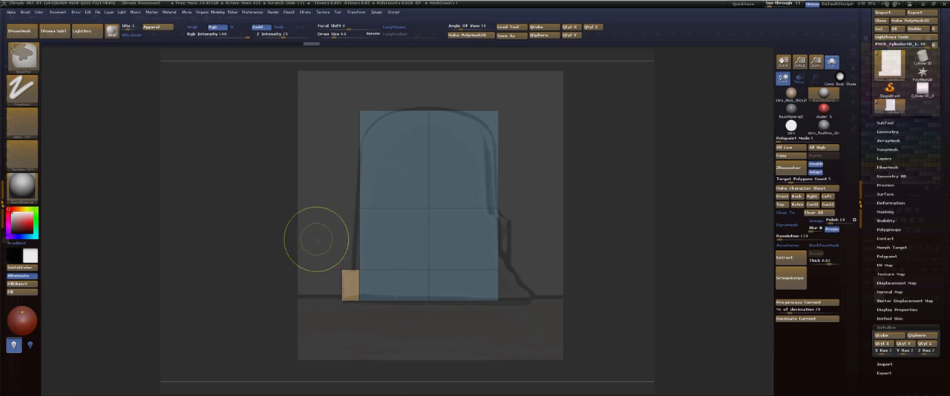
ctrl+drag(327, 257, 325, 256)
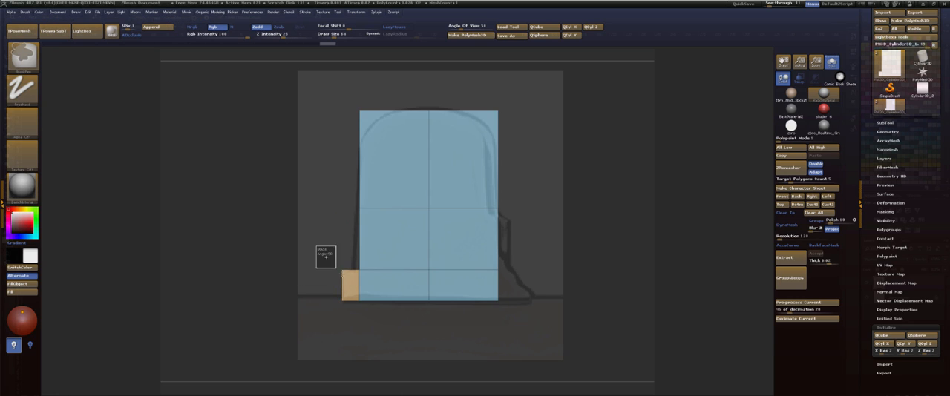
Mask all but the foot's upper outer corner and lower that corner slightly so the foot's top slopes outward.
ctrl+click(275, 238)
key(w)
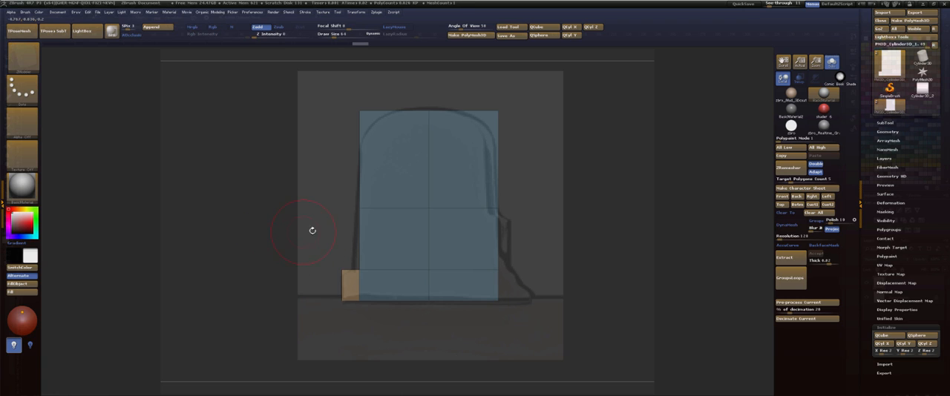
click(339, 240)
drag(339, 240, 338, 245)
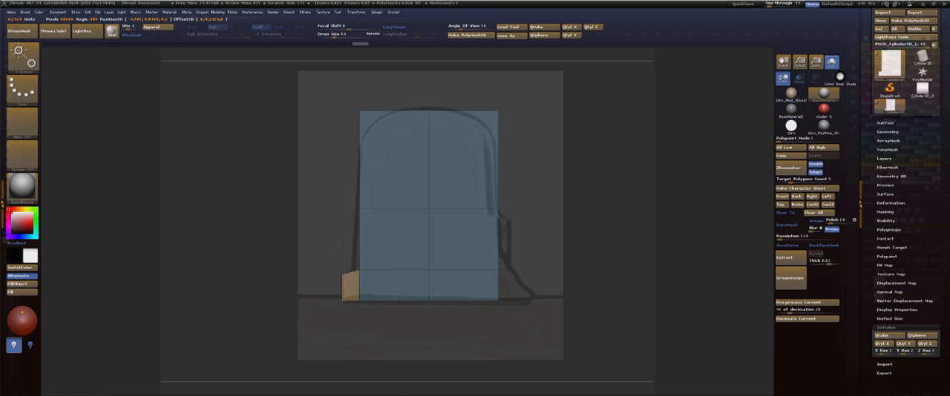
Mask all but the block's corner above the foot and nudge that corner slightly outward toward the reference outline.
key(q)
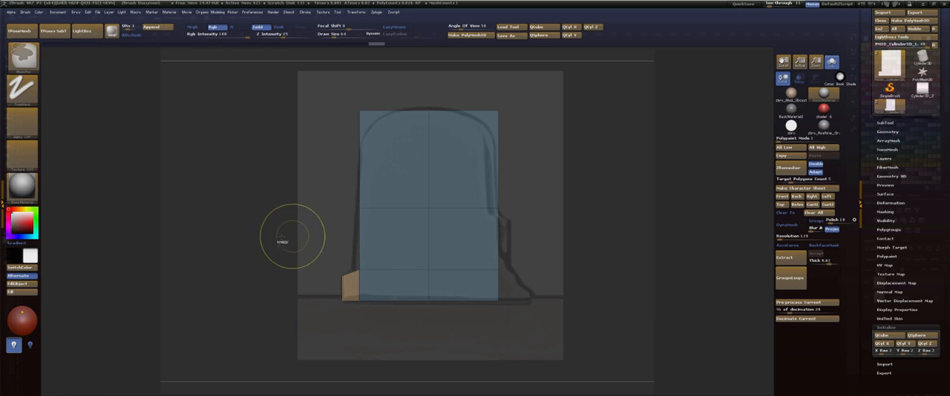
mouse_move(265, 244)
ctrl+mouse_down()
mouse_move(260, 234)
mouse_move(380, 273)
mouse_move(368, 245)
mouse_move(372, 288)
mouse_move(373, 274)
ctrl+mouse_up()
ctrl+click(252, 262)
key(w)
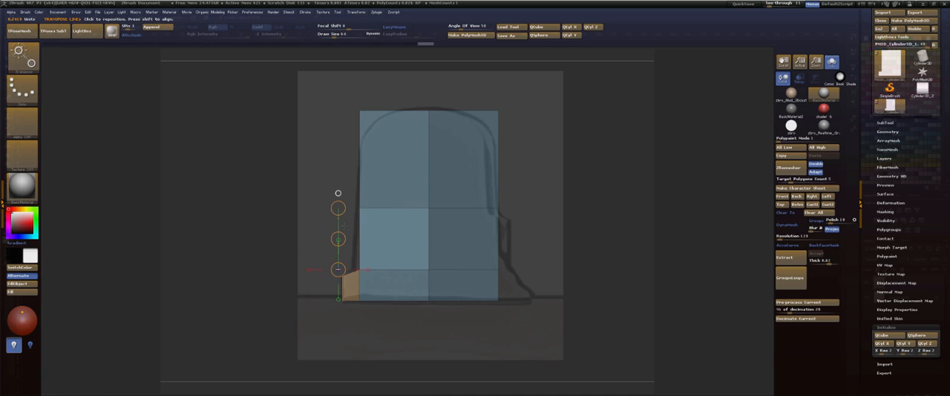
click(357, 270)
drag(369, 270, 366, 268)
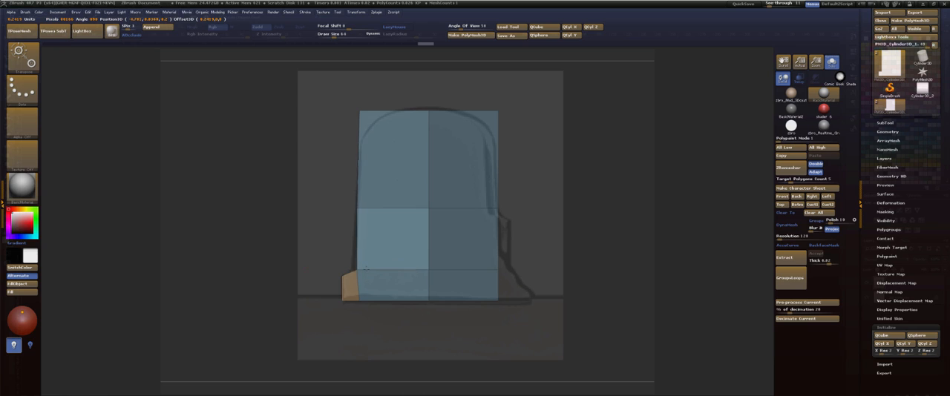
Isolate the corner above the foot again, move it a little further outward onto the reference outline, and preview the smoothed shape.
key(q)
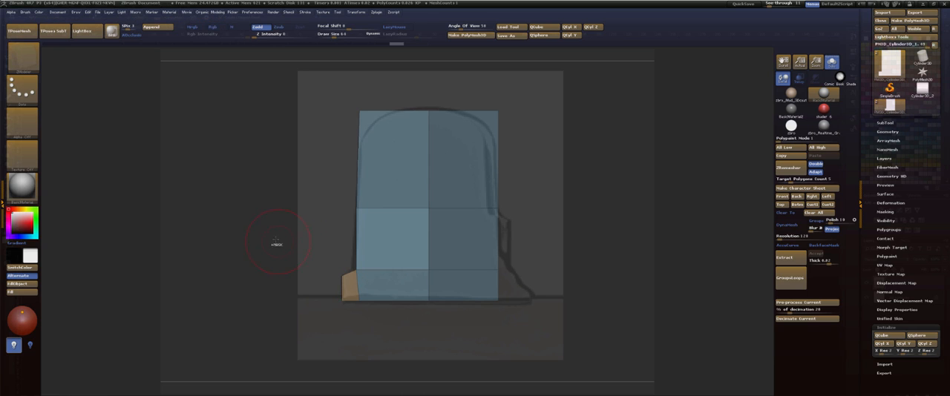
ctrl+click(281, 233)
ctrl+drag(318, 246, 371, 274)
key(w)
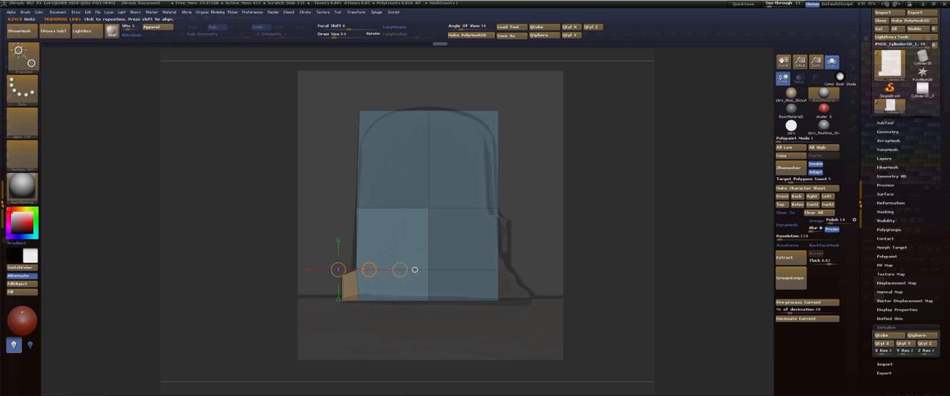
drag(369, 270, 369, 270)
key(q)
key(d)
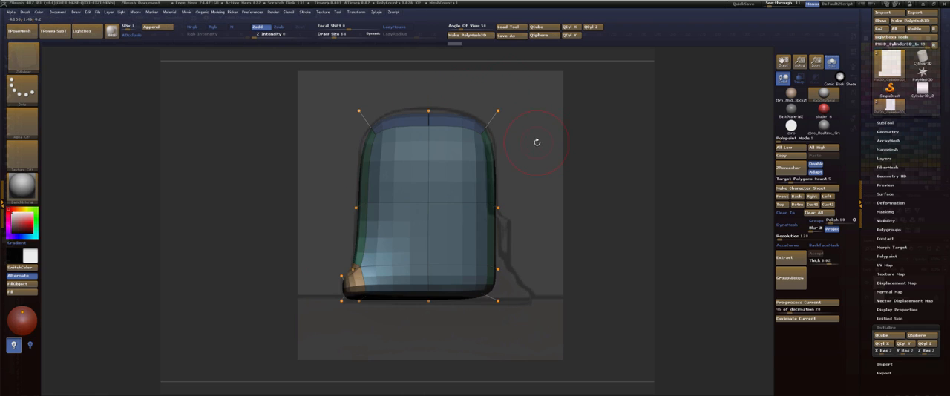
key(shift+d)
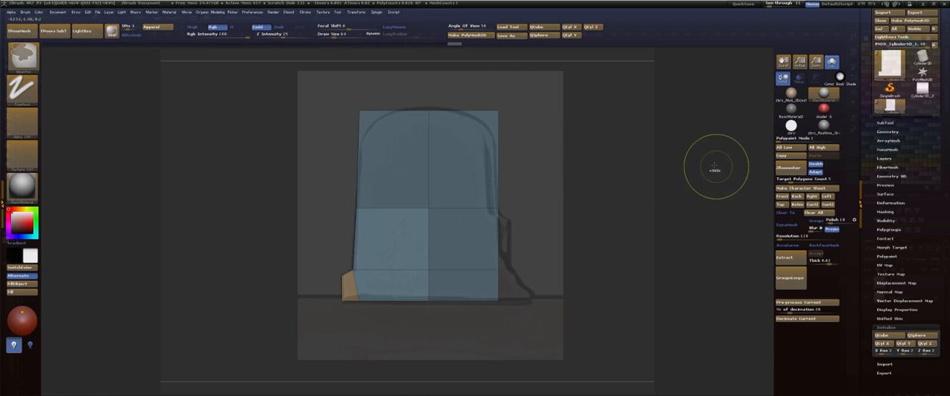
Mask all but the block's top middle points, raise them slightly to the reference arch, clear the mask and preview the smoothed result.
ctrl+drag(715, 167, 710, 186)
ctrl+drag(418, 91, 438, 123)
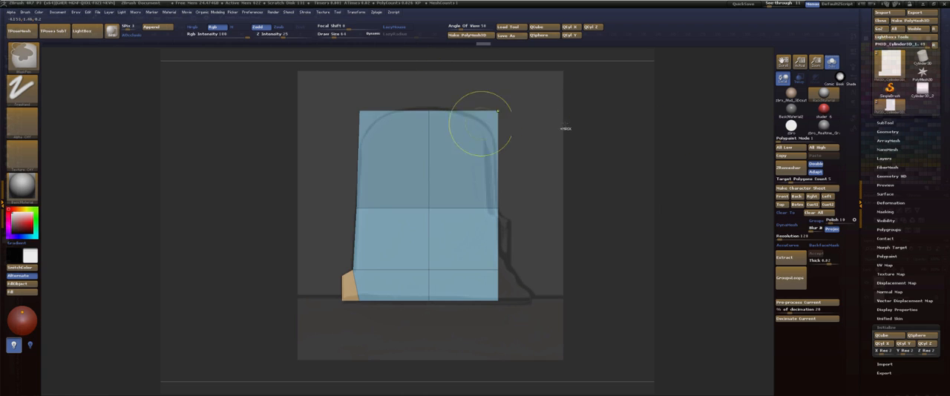
ctrl+click(684, 136)
key(w)
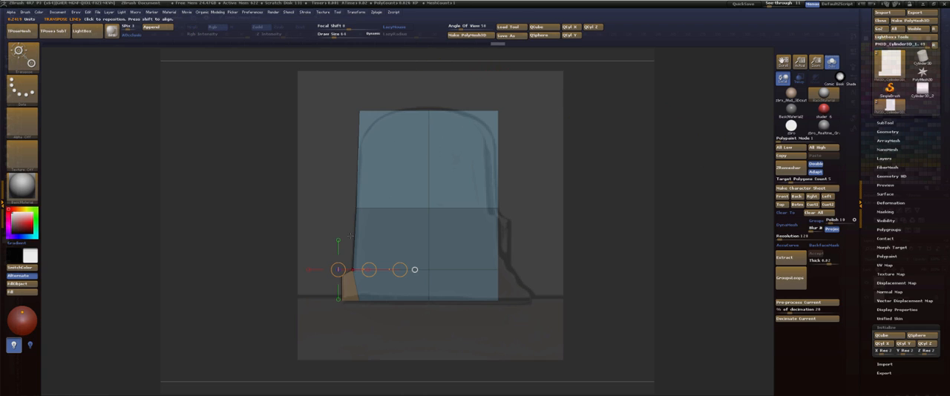
click(338, 240)
drag(339, 239, 338, 234)
key(q)
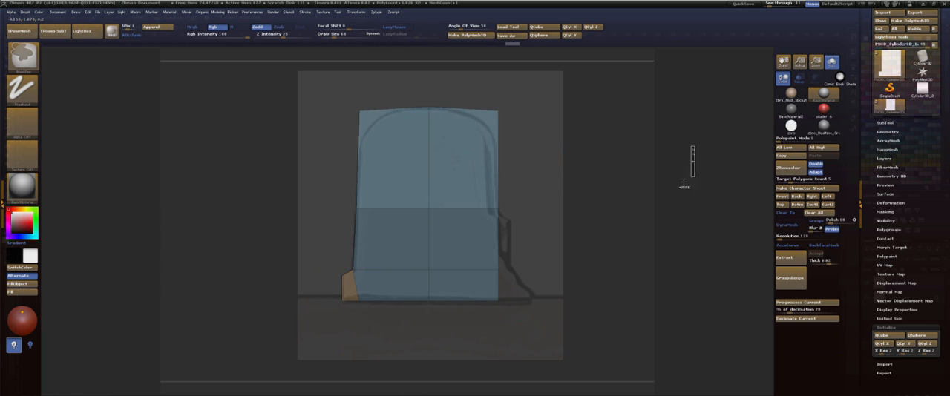
ctrl+drag(487, 85, 510, 129)
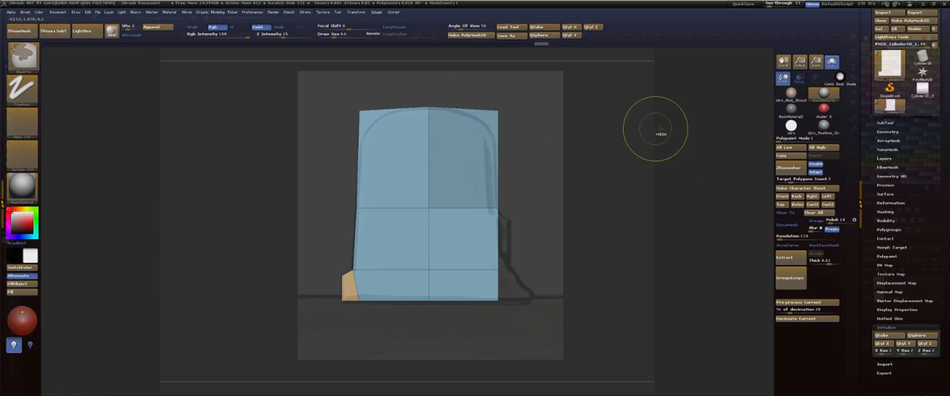
key(d)
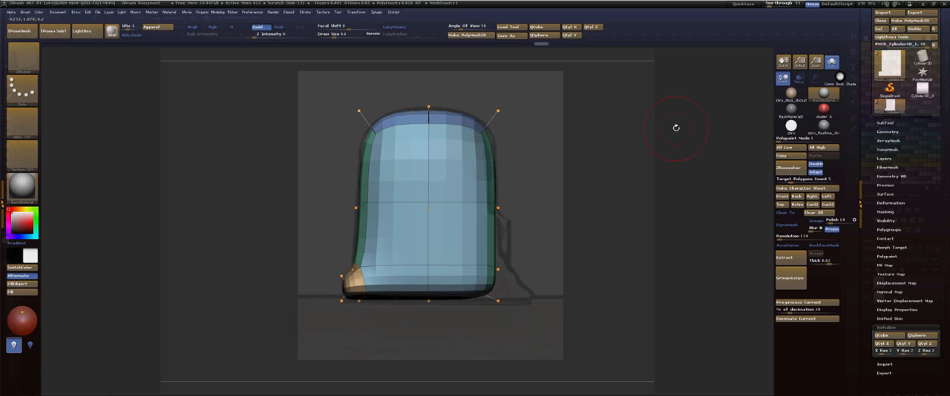
key(shift)
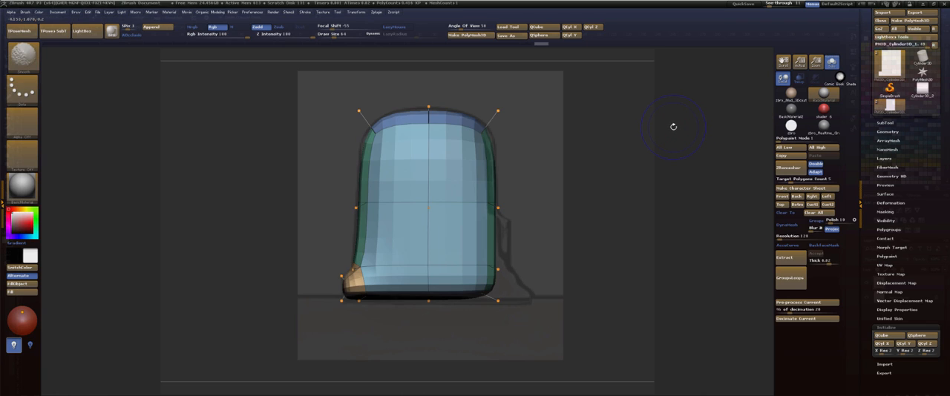
key(shift+d)
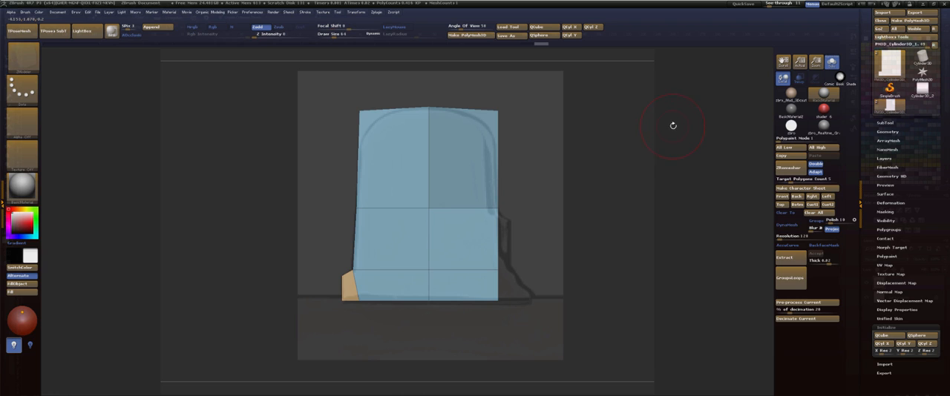
ctrl+drag(677, 221, 482, 182)
ctrl+click(658, 173)
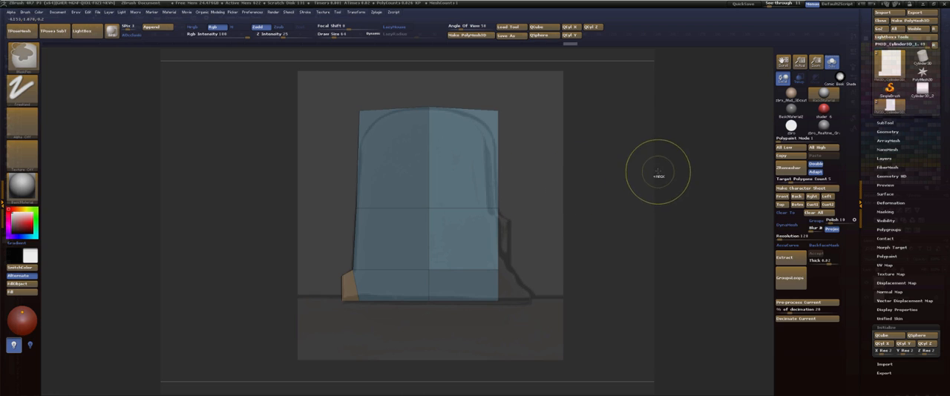
key(w)
Mask all but the two lowest point rows on the side opposite the foot and move them outward to the reference outline.
key(q)
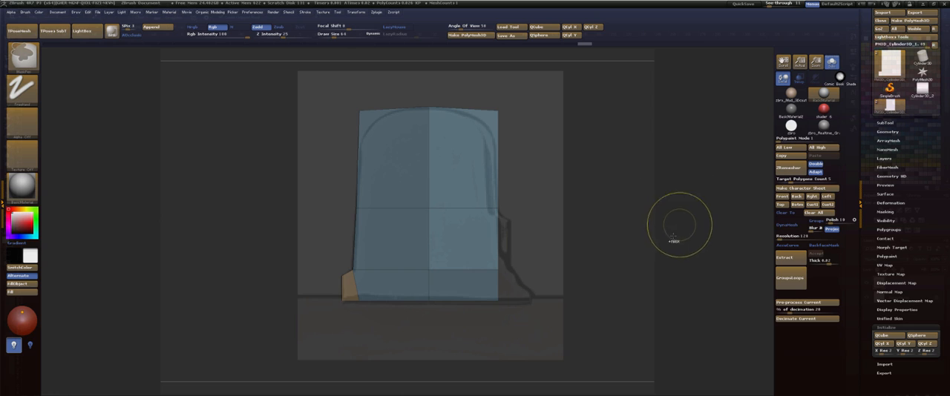
ctrl+drag(696, 324, 486, 263)
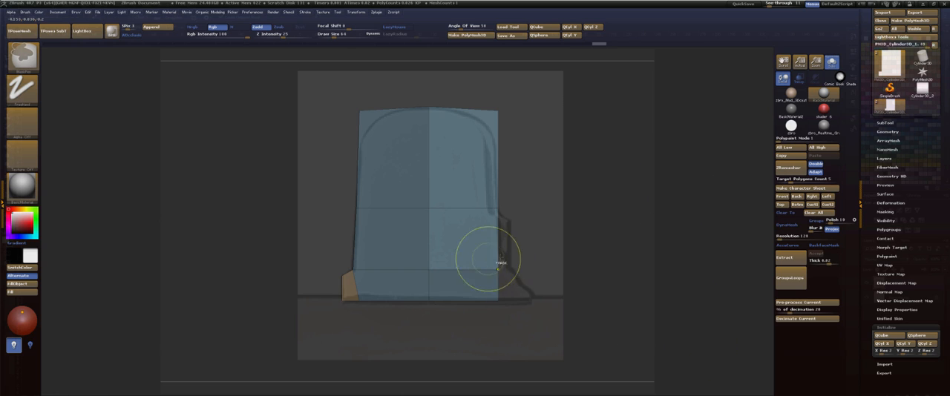
ctrl+drag(702, 203, 706, 272)
mouse_move(639, 352)
ctrl+mouse_down()
mouse_move(488, 259)
mouse_move(554, 270)
mouse_move(534, 268)
ctrl+mouse_up()
ctrl+click(696, 210)
key(w)
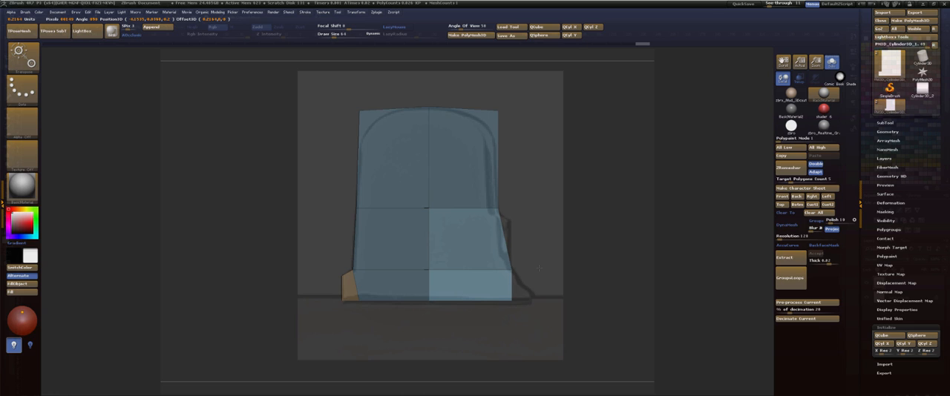
shift+drag(540, 267, 540, 268)
Mask all but the bottom corner on the side opposite the foot and pull it outward to form the reference's flared base.
key(q)
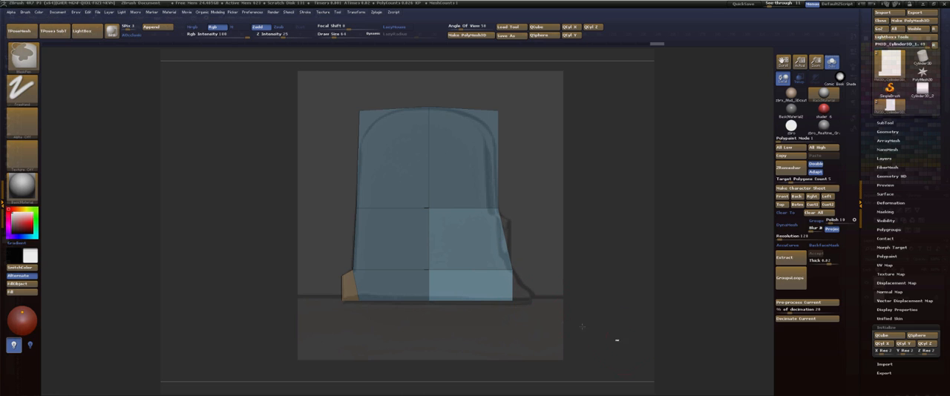
mouse_move(617, 340)
ctrl+mouse_down()
mouse_move(490, 297)
mouse_move(498, 326)
mouse_move(475, 287)
ctrl+mouse_up()
ctrl+click(621, 278)
key(w)
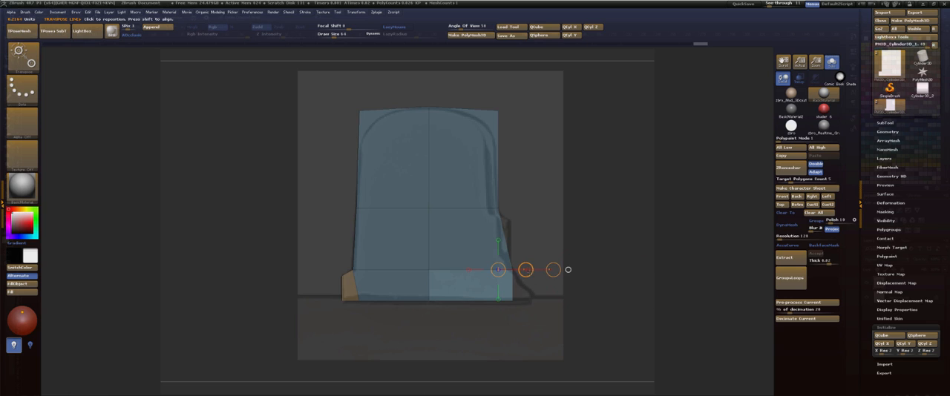
drag(525, 270, 565, 267)
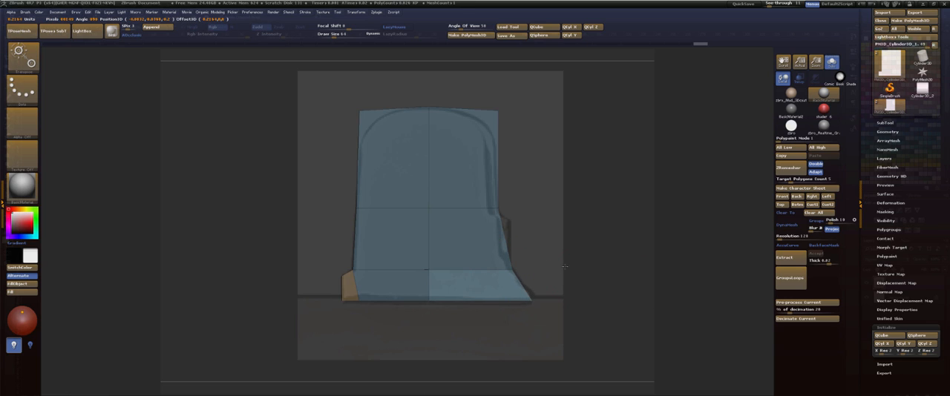
Clear the mask, preview the tab's flared shape with dynamic subdivision, and return to the low-poly cage at an angled view.
key(q)
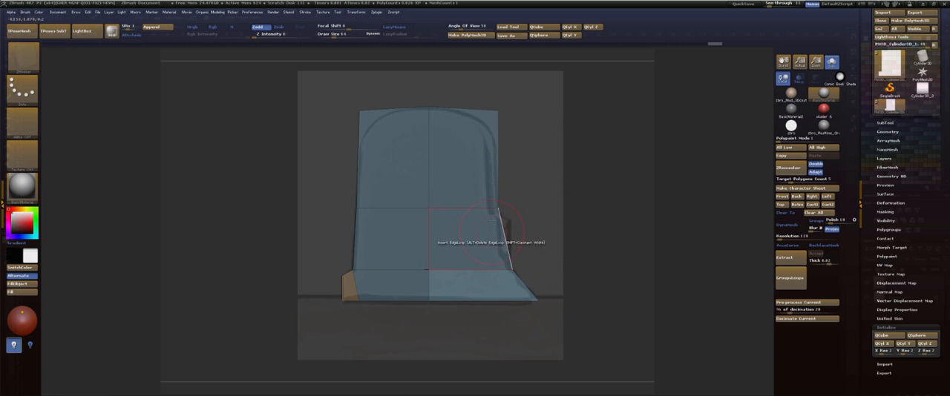
key(w)
mouse_move(498, 208)
shift+mouse_down()
mouse_move(590, 207)
mouse_move(592, 150)
mouse_move(600, 206)
shift+mouse_up()
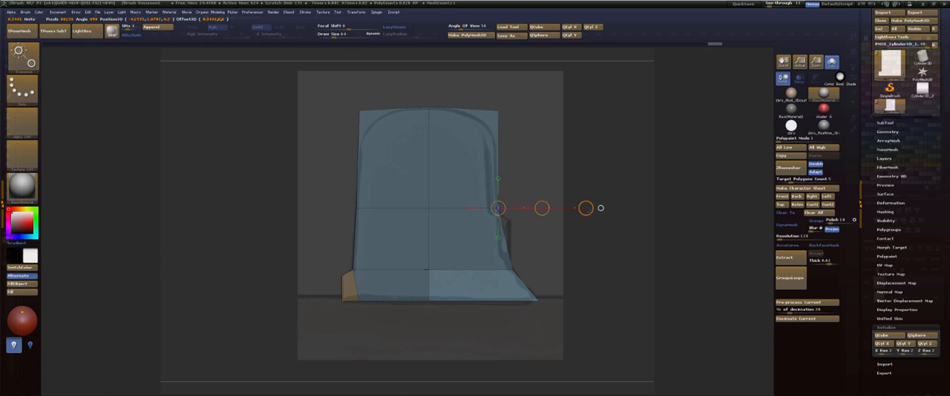
key(q)
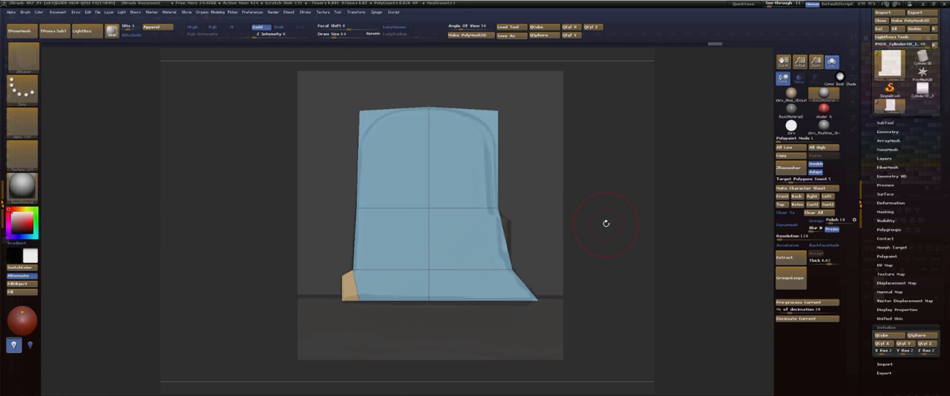
key(d)
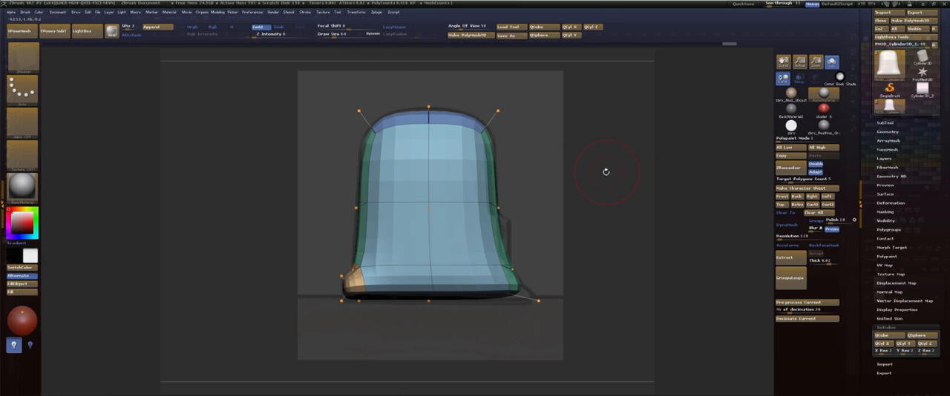
mouse_move(677, 161)
mouse_down()
mouse_move(657, 167)
mouse_move(679, 157)
mouse_move(620, 152)
mouse_move(674, 160)
mouse_move(666, 170)
mouse_up()
key(shift+d)
Extrude the side face between the middle and lower edge loops outward with ZModeler above the flare, and restore the reference-aligned view.
key(b)
key(z)
key(m)
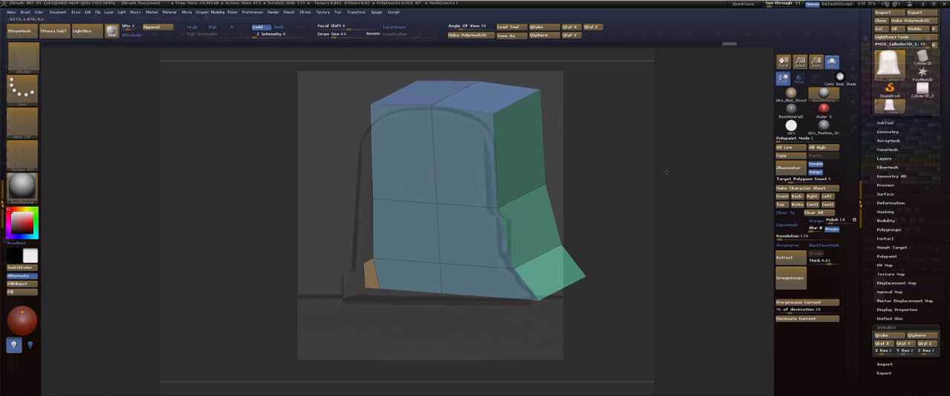
key(space)
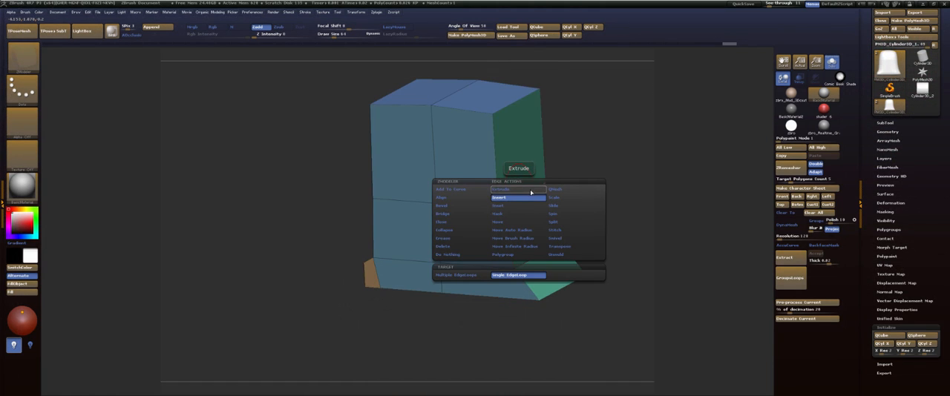
click(531, 192)
drag(500, 208, 509, 212)
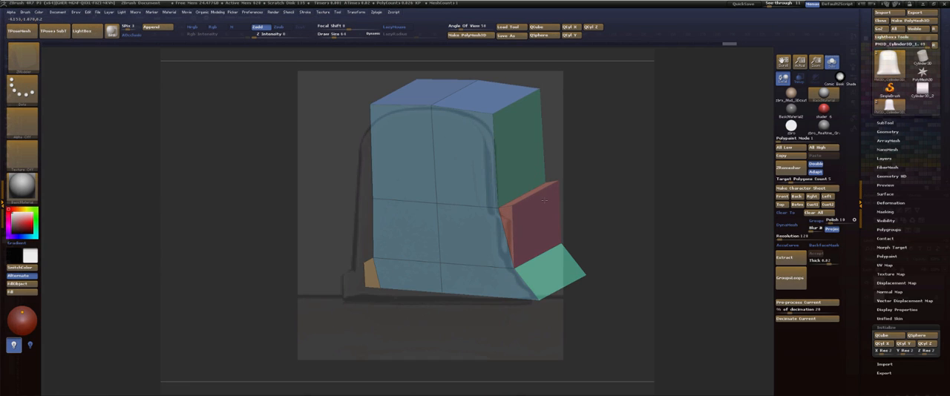
shift+drag(683, 176, 694, 173)
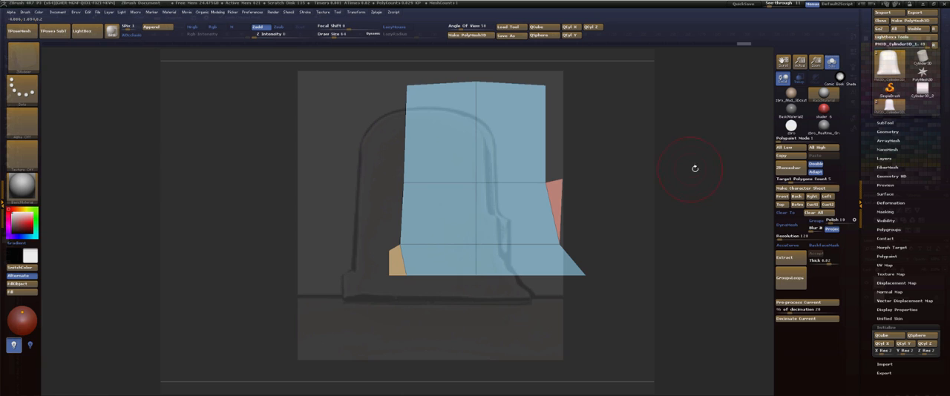
click(783, 197)
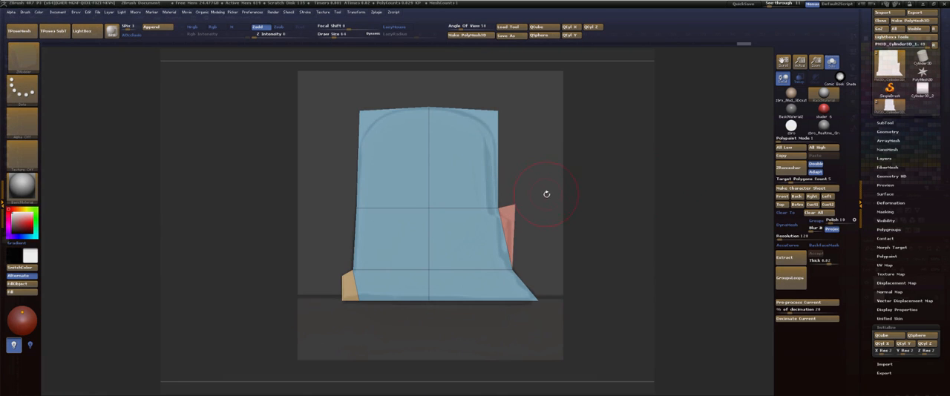
Mask all but the side extrusion's upper outer corner and move it down and slightly inward to the reference's bump.
ctrl+drag(607, 220, 510, 189)
ctrl+click(625, 165)
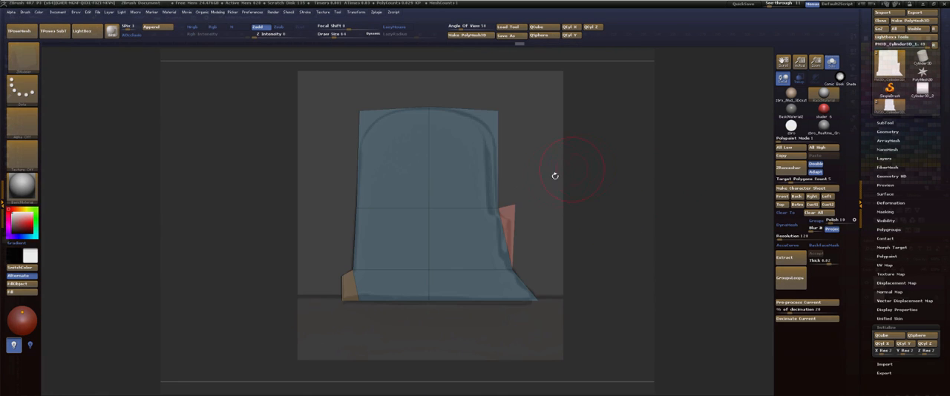
key(w)
click(497, 178)
mouse_move(498, 164)
mouse_down()
mouse_move(498, 181)
mouse_move(500, 165)
mouse_up()
Mask all but the side points where the extrusion meets the block's middle edge loop and lower them slightly.
key(q)
mouse_move(610, 175)
ctrl+mouse_down()
mouse_move(618, 195)
mouse_move(482, 197)
mouse_move(479, 215)
ctrl+mouse_up()
ctrl+click(632, 170)
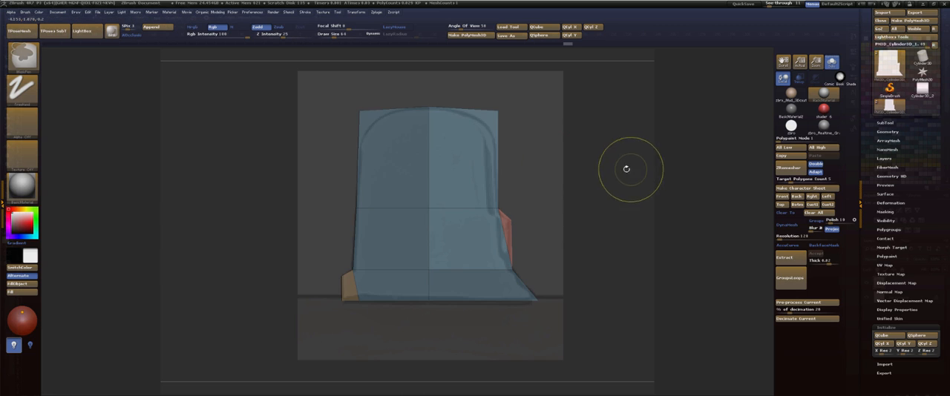
key(w)
drag(498, 164, 498, 168)
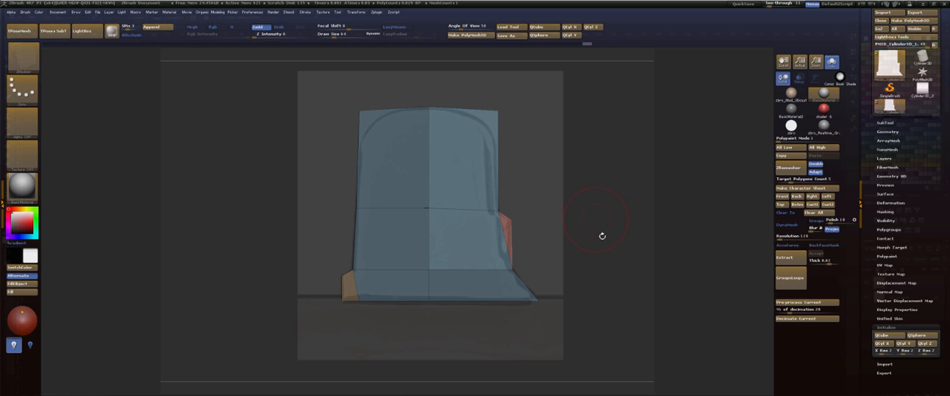
Mask all but the extrusion's lower corner above the flared base and shift it slightly inward along the reference outline.
key(q)
mouse_move(627, 269)
ctrl+mouse_down()
mouse_move(519, 263)
mouse_move(491, 281)
ctrl+mouse_up()
ctrl+click(632, 215)
key(w)
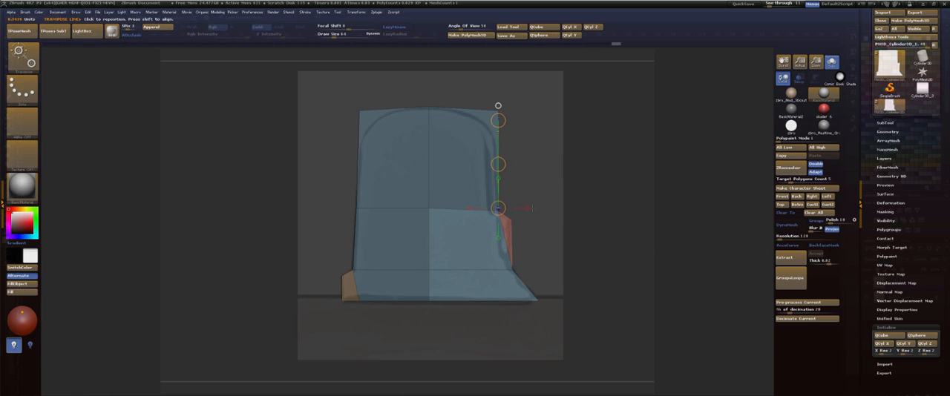
mouse_move(498, 209)
mouse_down()
mouse_move(596, 207)
mouse_move(540, 209)
mouse_up()
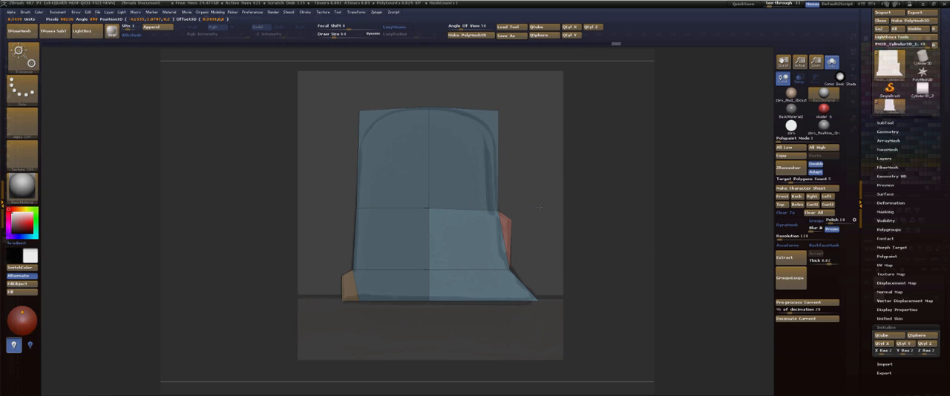
Insert a single edge loop through the flared base, between its bottom edge and the lower edge loop, with ZModeler.
key(q)
ctrl+click(622, 249)
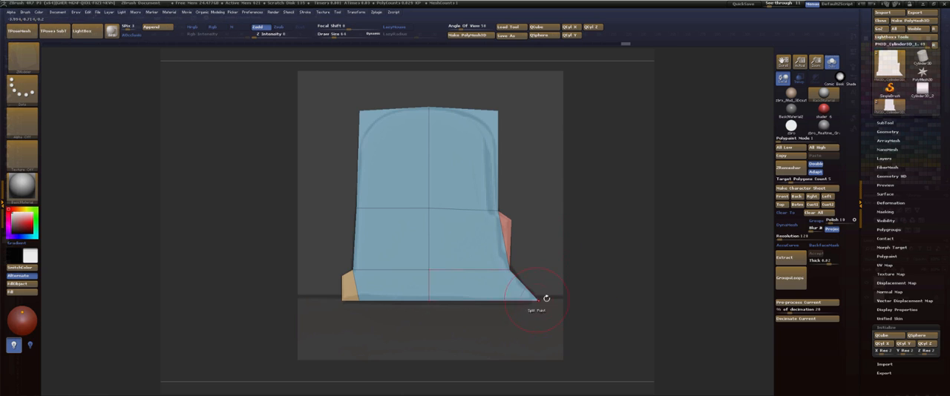
key(space)
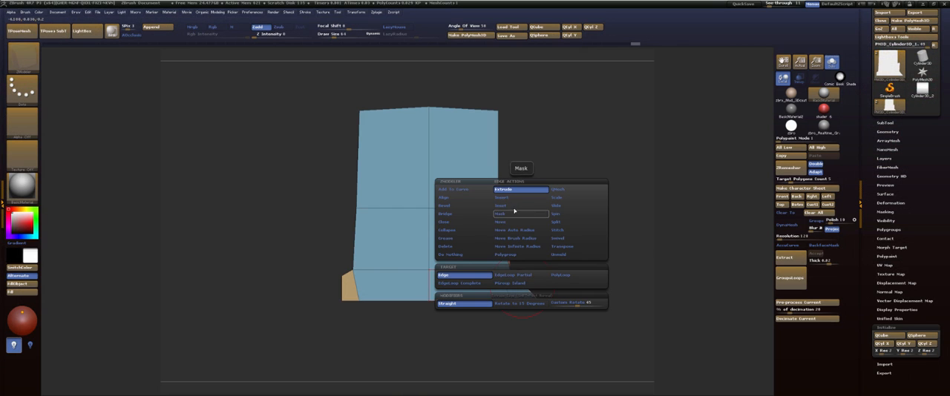
click(505, 209)
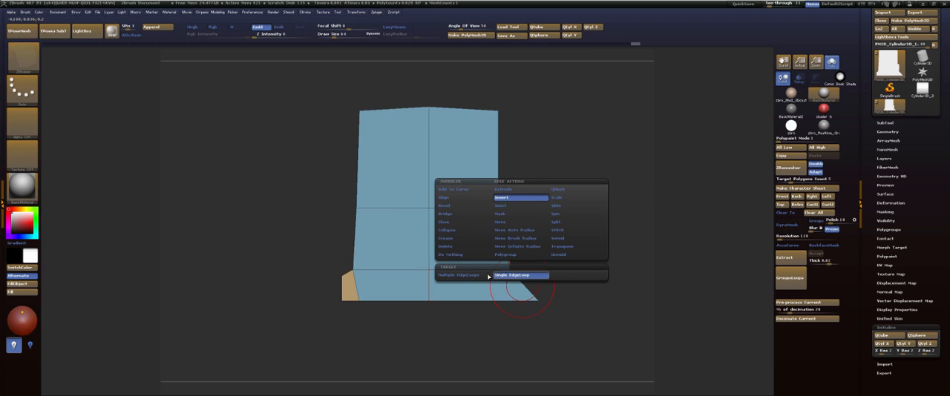
click(520, 278)
click(518, 284)
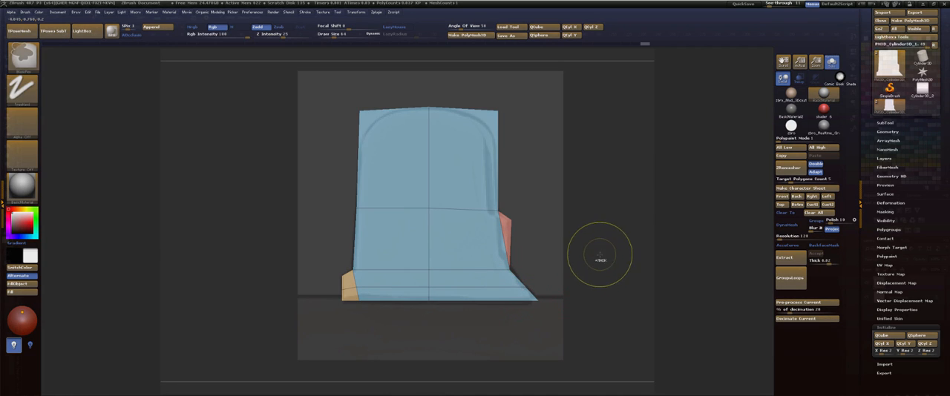
Increase the window see-through, mask all but the flare's outer bottom corner, and move it slightly inward to the reference outline.
mouse_move(777, 4)
mouse_down()
mouse_move(766, 5)
mouse_move(781, 9)
mouse_up()
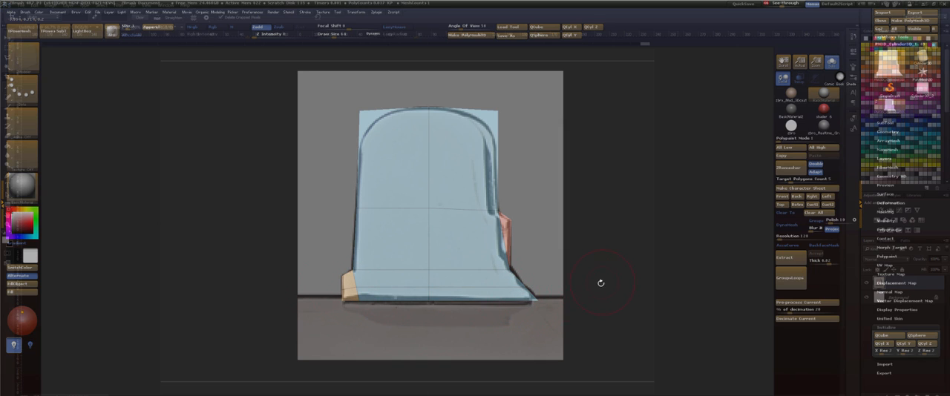
mouse_move(622, 334)
ctrl+mouse_down()
mouse_move(581, 286)
mouse_move(531, 260)
ctrl+mouse_up()
ctrl+click(653, 266)
key(w)
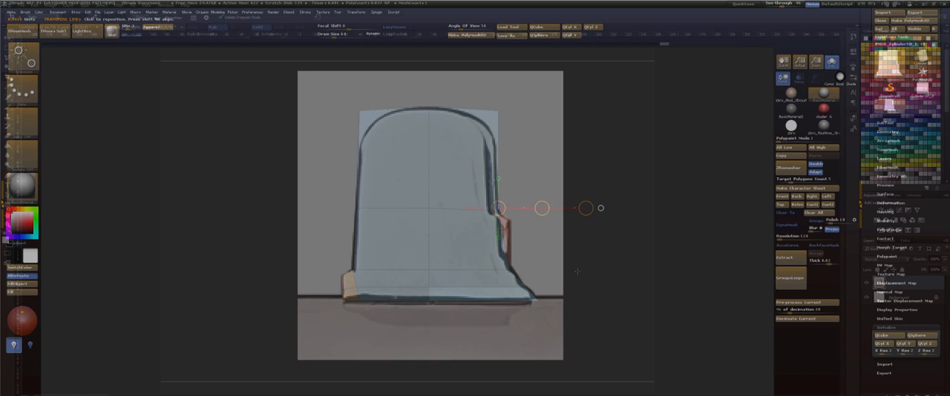
drag(542, 208, 540, 208)
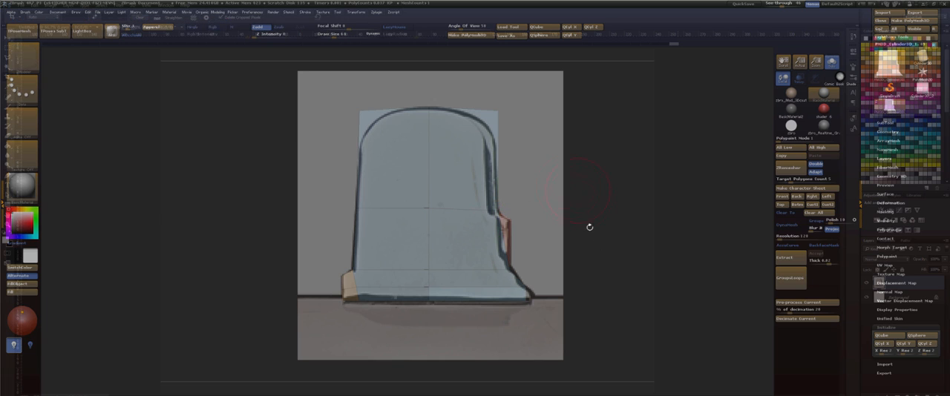
Mask all but the outer half of the flared base and nudge it to follow the reference outline.
ctrl+drag(683, 303, 635, 266)
ctrl+drag(679, 355, 429, 270)
ctrl+click(665, 257)
key(w)
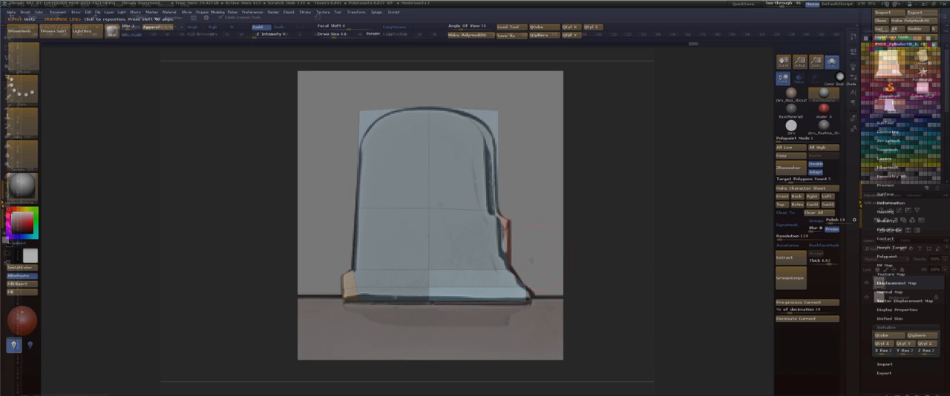
mouse_move(500, 208)
mouse_down()
mouse_move(585, 209)
mouse_move(543, 208)
mouse_up()
key(q)
Preview the tab with Dynamic Subdivision, turn off the window see-through, and inspect the smoothed shape from several angles with polyframe off and on.
key(d)
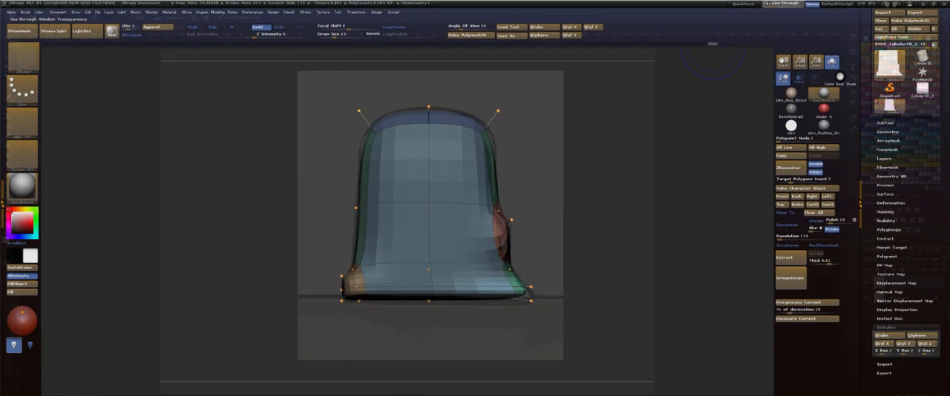
key(shift+f)
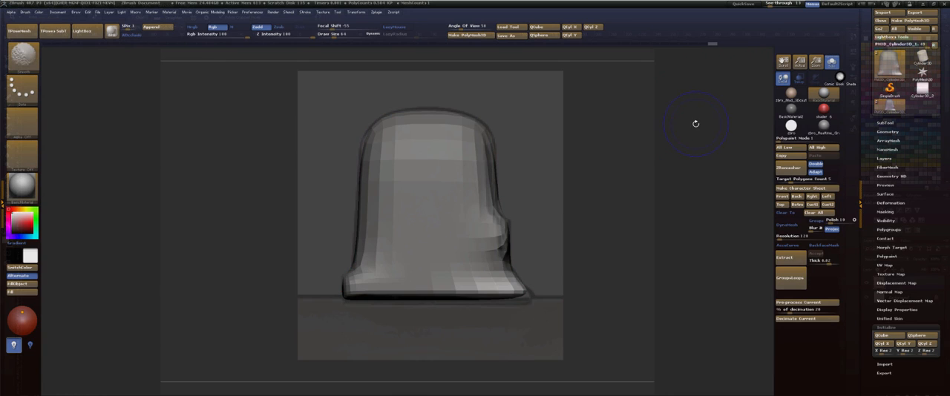
key(shift+d)
key(d)
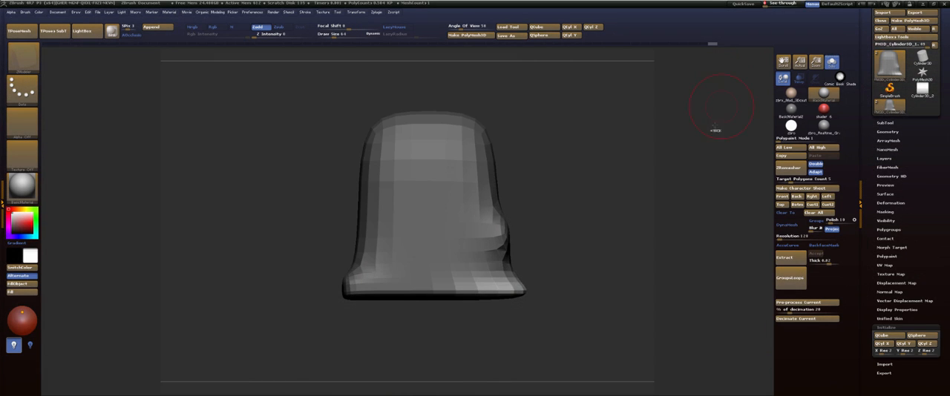
ctrl+drag(715, 132, 716, 145)
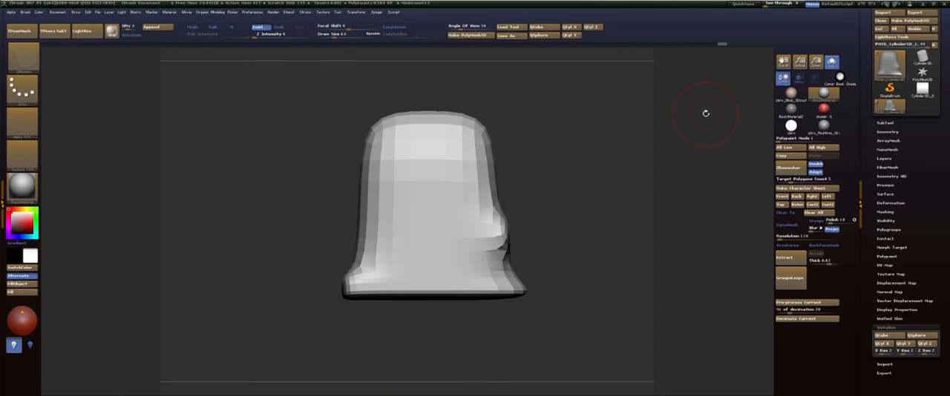
drag(572, 108, 521, 121)
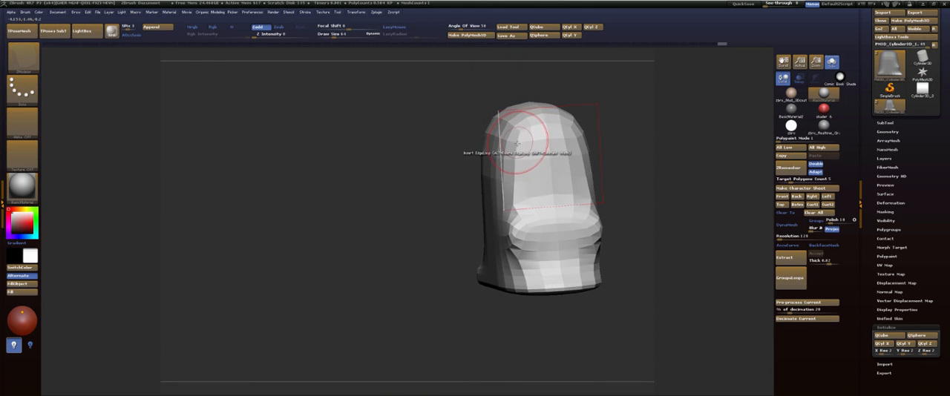
key(shift+f)
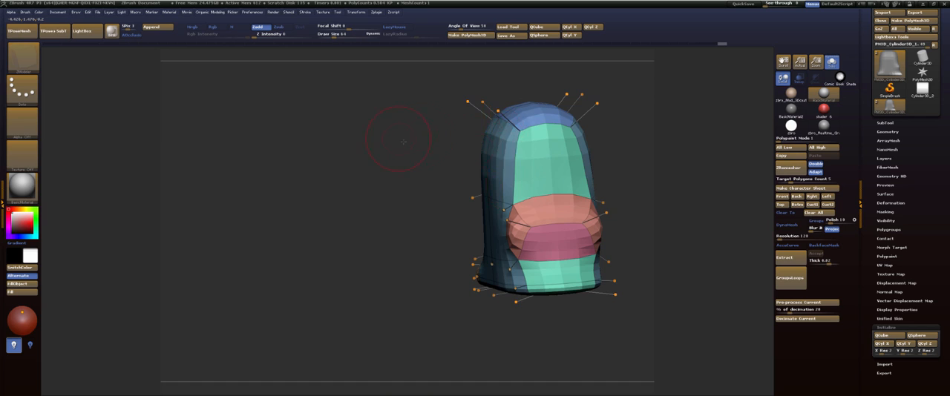
drag(427, 137, 492, 148)
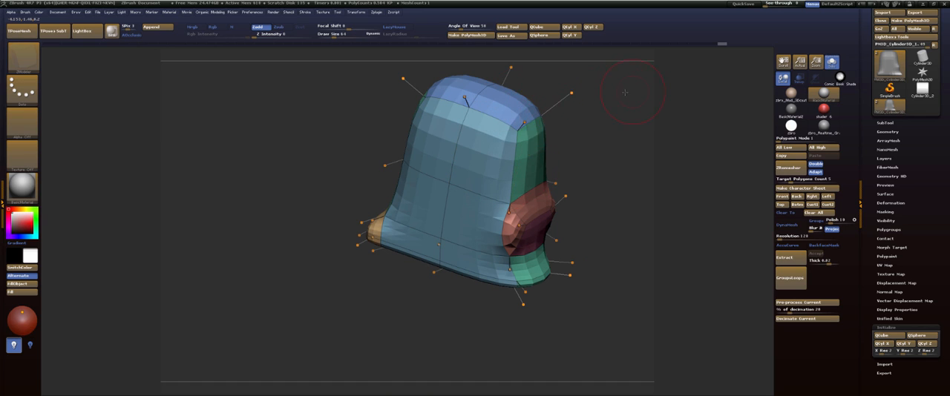
drag(647, 93, 599, 97)
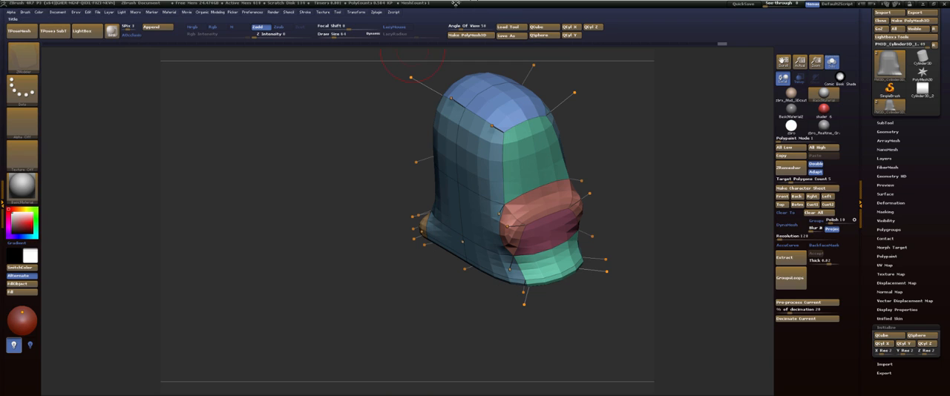
Activate symmetry for the tab and select the ZModeler brush.
click(360, 13)
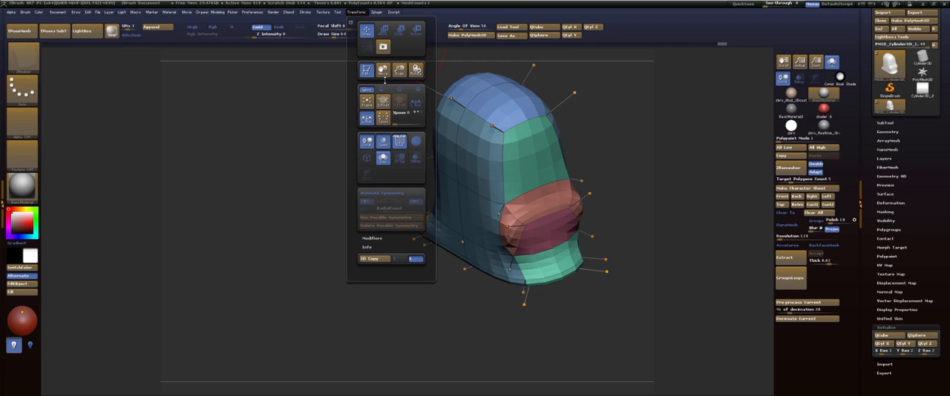
click(391, 193)
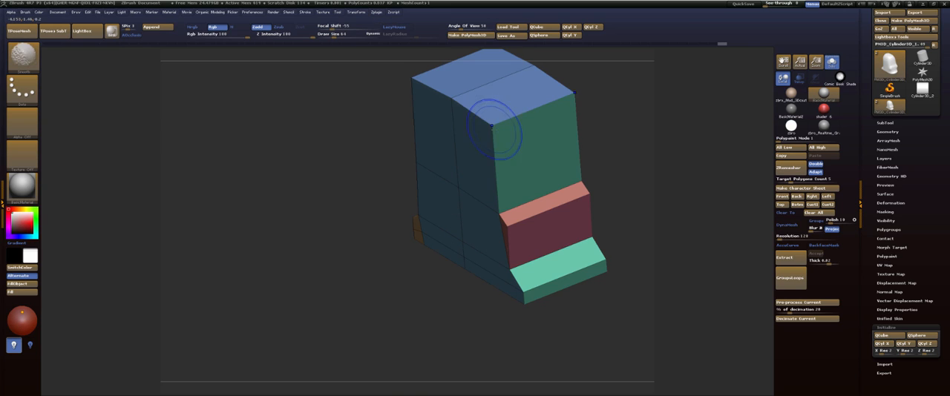
key(b)
key(z)
key(m)
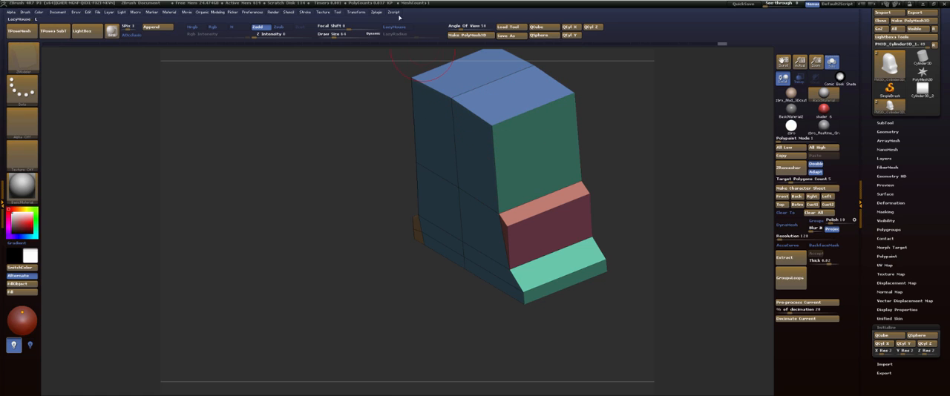
click(360, 12)
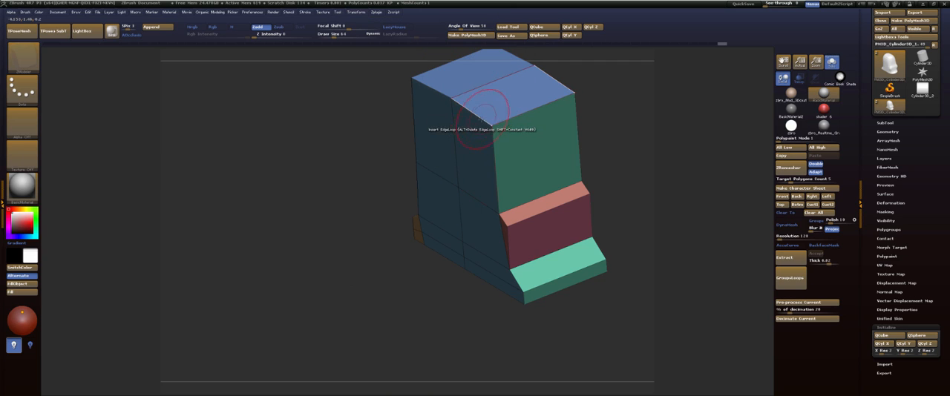
Crease the complete edge loop around the tab's top face with ZModeler and check it with Dynamic Subdivision.
key(space)
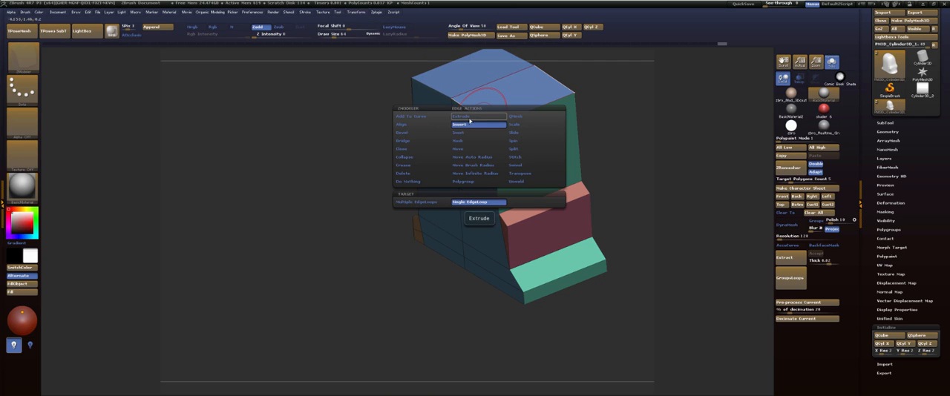
click(411, 167)
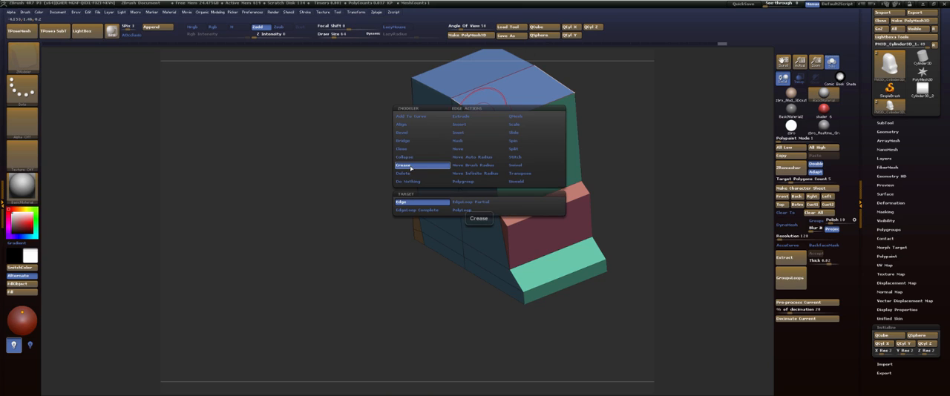
click(415, 210)
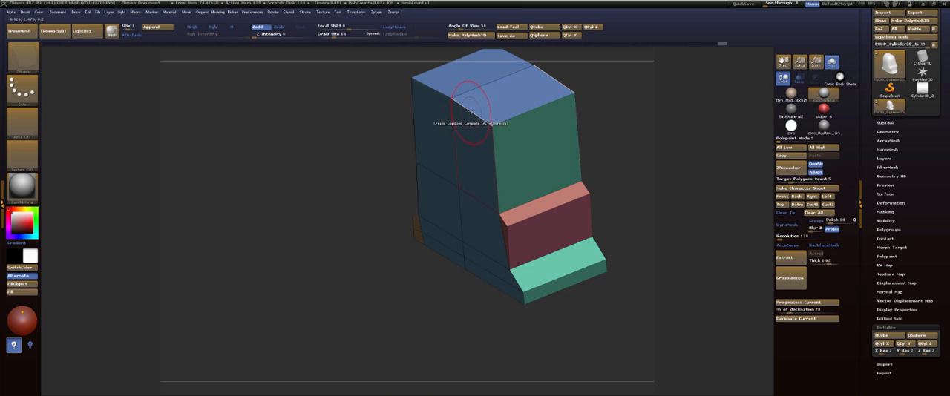
click(472, 112)
mouse_move(386, 243)
mouse_down()
mouse_move(395, 210)
mouse_move(364, 256)
mouse_move(395, 251)
mouse_up()
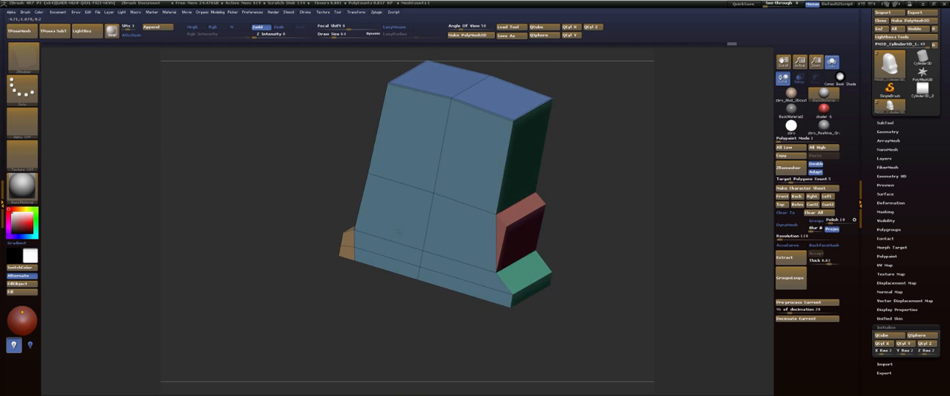
key(d)
drag(572, 112, 592, 92)
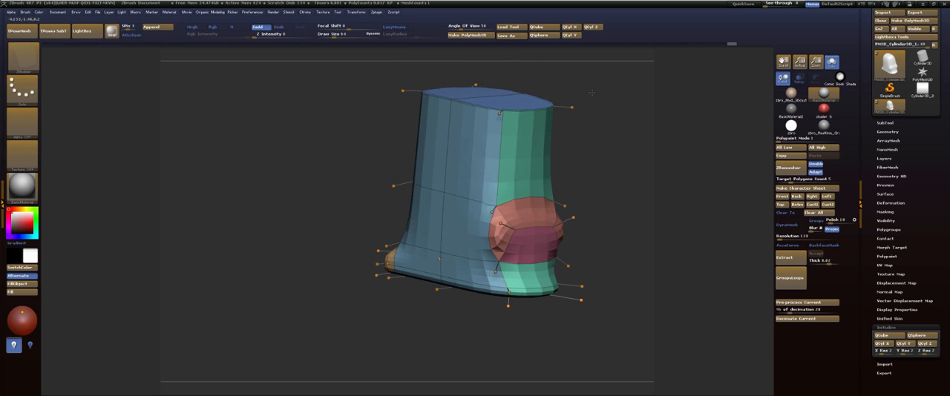
key(shift+d)
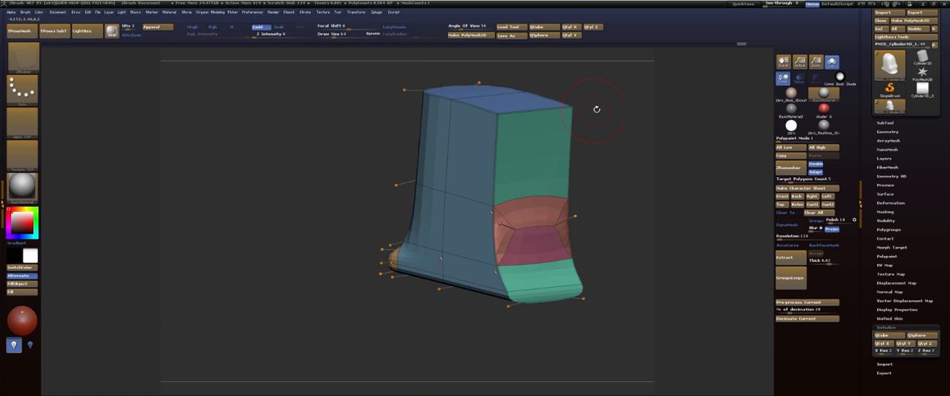
drag(617, 112, 614, 82)
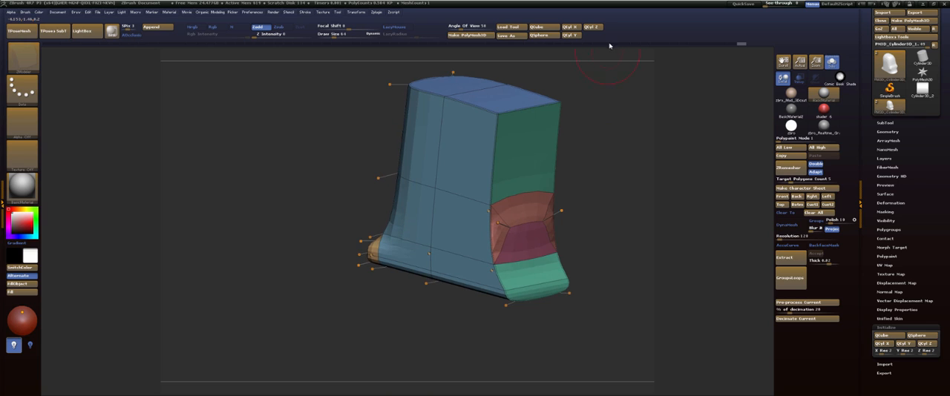
Set the ZModeler Crease target to Edge and crease the upright edges bordering the tab's broad face and narrow side above the foot.
key(space)
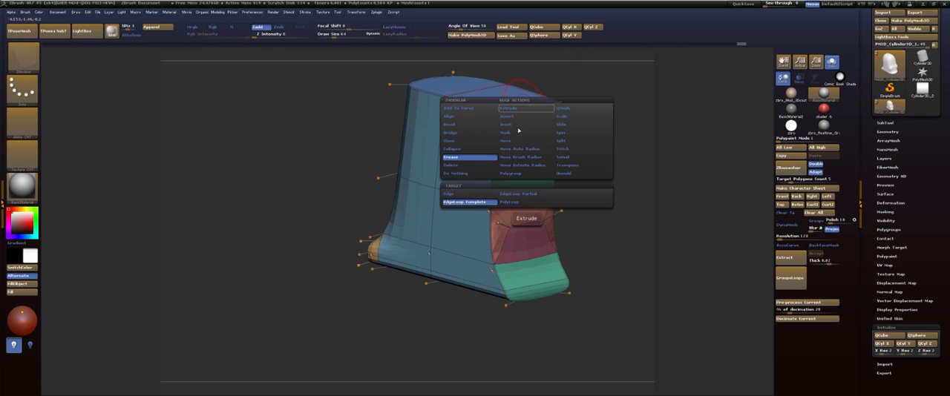
click(479, 194)
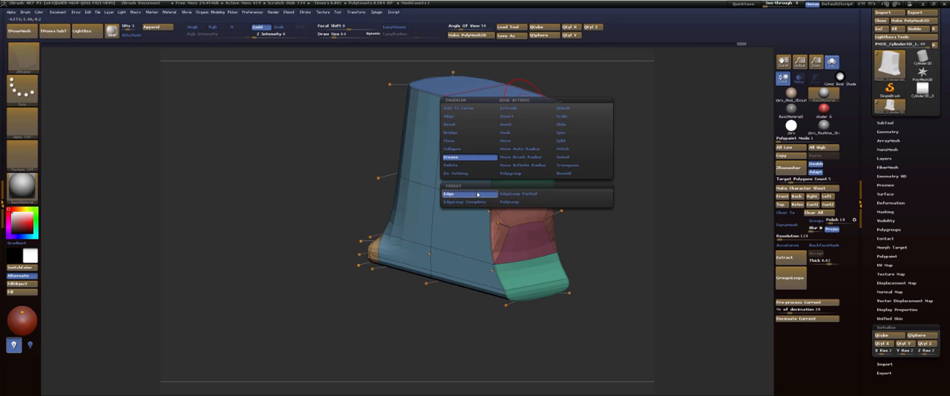
drag(582, 112, 491, 111)
click(400, 184)
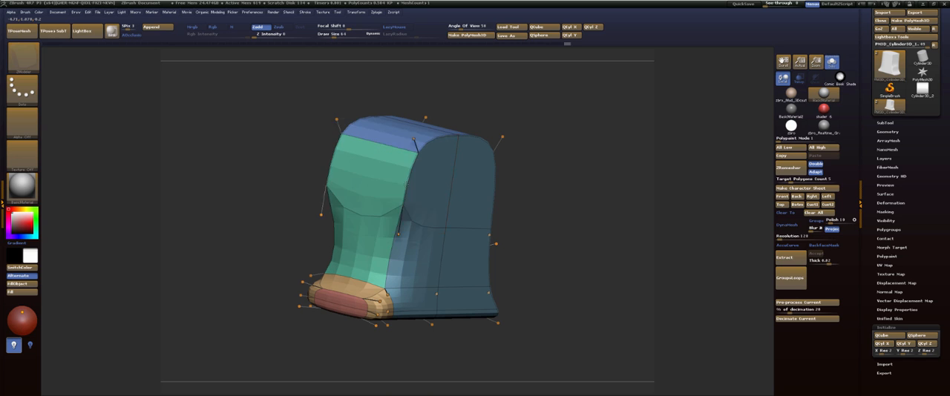
alt+right_drag(482, 158, 509, 82)
click(421, 186)
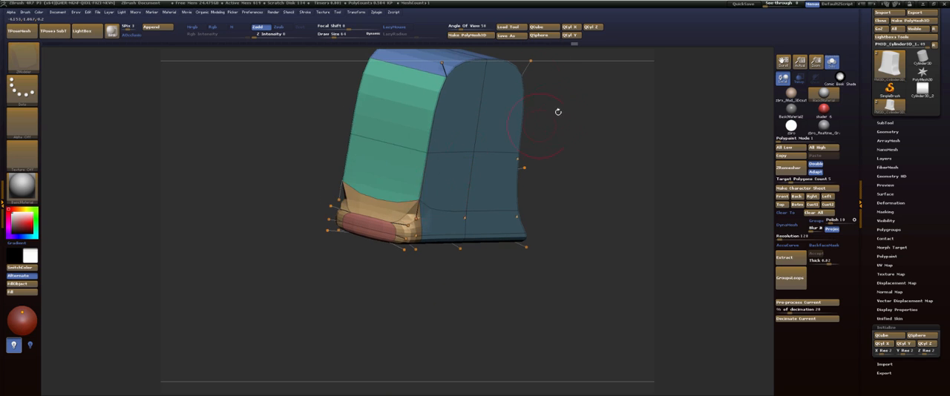
drag(558, 113, 528, 113)
Crease the side bump's edges individually with Dynamic Subdivision off, and check the smoothed outline in side view.
key(shift+d)
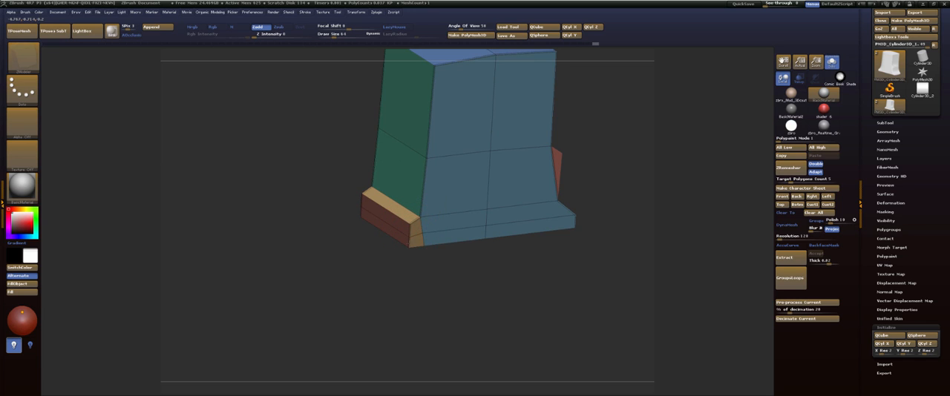
drag(621, 127, 520, 158)
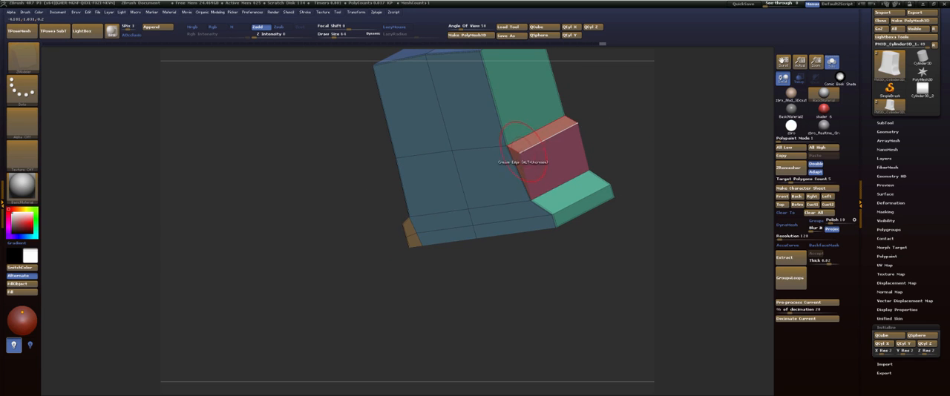
mouse_move(602, 125)
mouse_down()
mouse_move(585, 129)
mouse_move(565, 77)
mouse_move(582, 116)
mouse_move(599, 97)
mouse_move(579, 96)
mouse_move(615, 124)
mouse_move(614, 141)
mouse_up()
drag(604, 112, 592, 135)
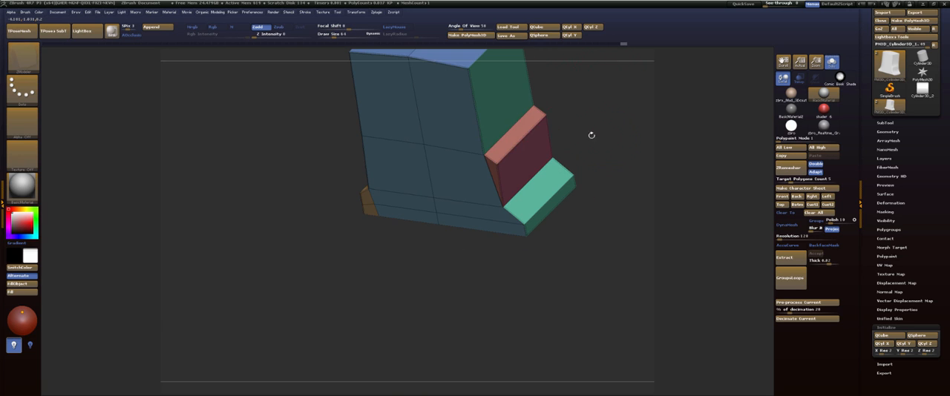
shift+drag(609, 118, 584, 123)
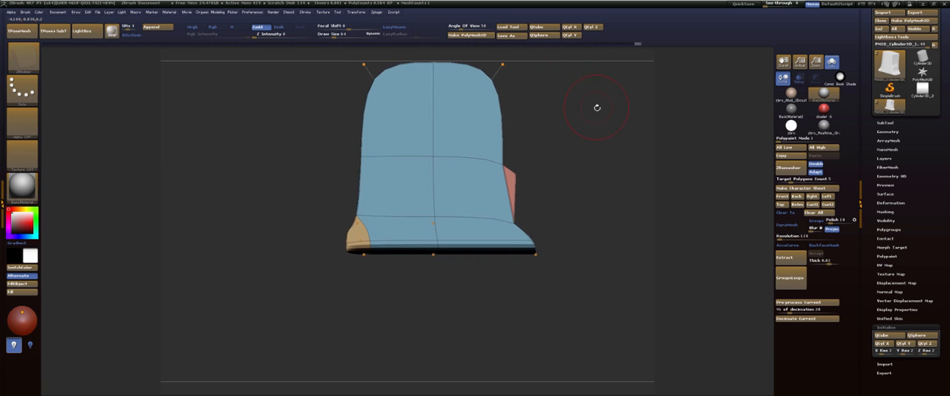
Crease the foot's underside edges beneath the broad face and narrow end with ZModeler, toggling Dynamic Subdivision to check the smoothed shape.
drag(576, 166, 533, 154)
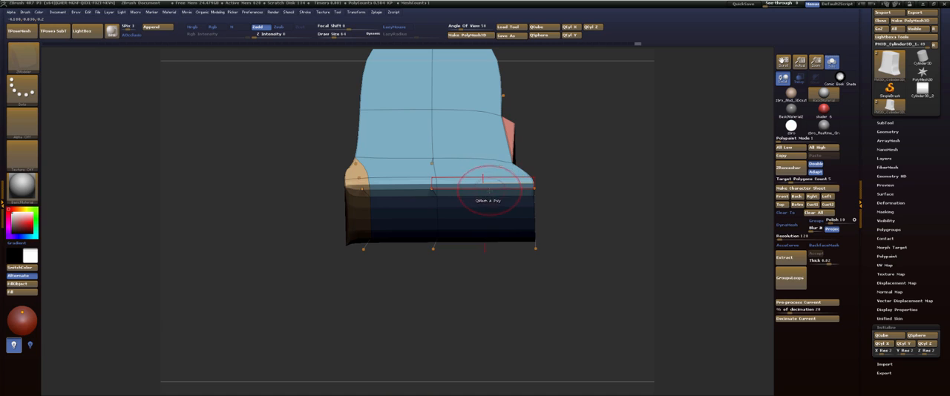
key(shift+d)
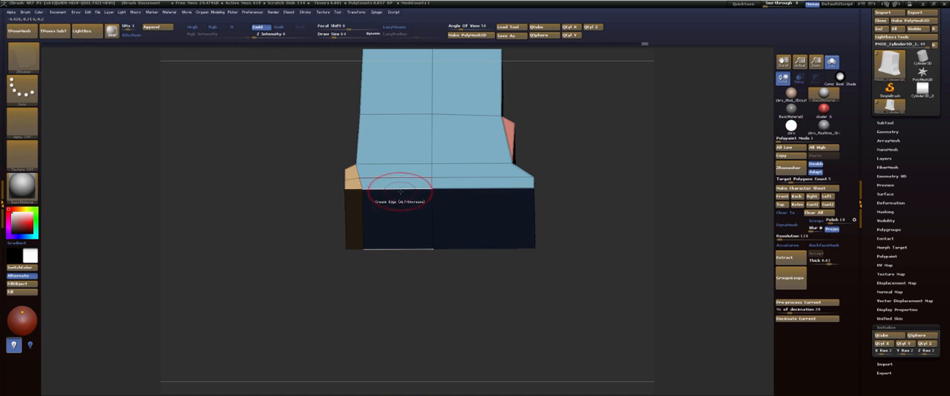
click(401, 192)
key(d)
key(shift+d)
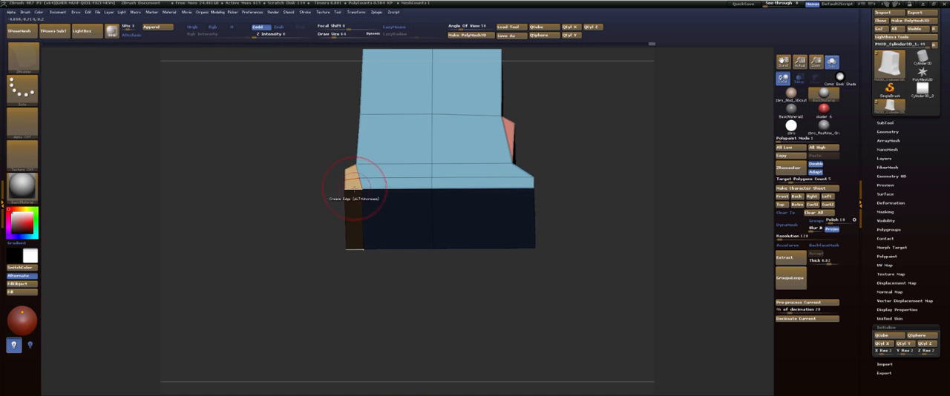
click(354, 189)
drag(627, 97, 608, 159)
key(d)
alt+drag(595, 112, 590, 156)
key(shift+f)
key(d)
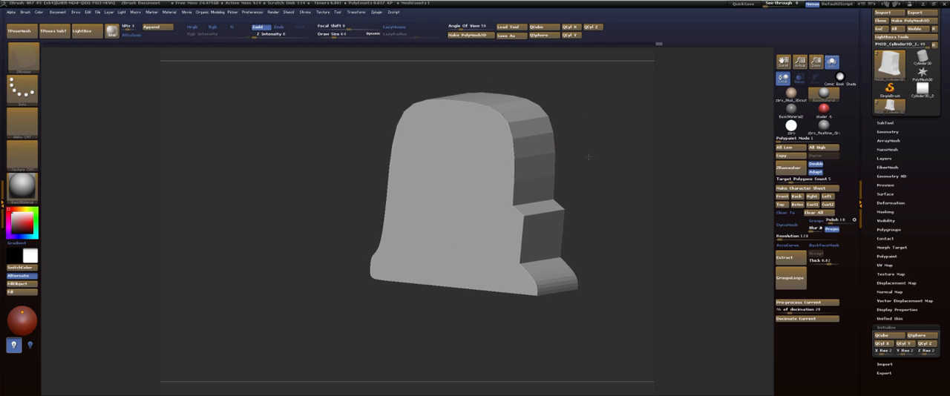
Try Dynamic Subdiv with QGrid 2 and Bevel on the tab, and inspect the edges with polygroup display on.
click(888, 131)
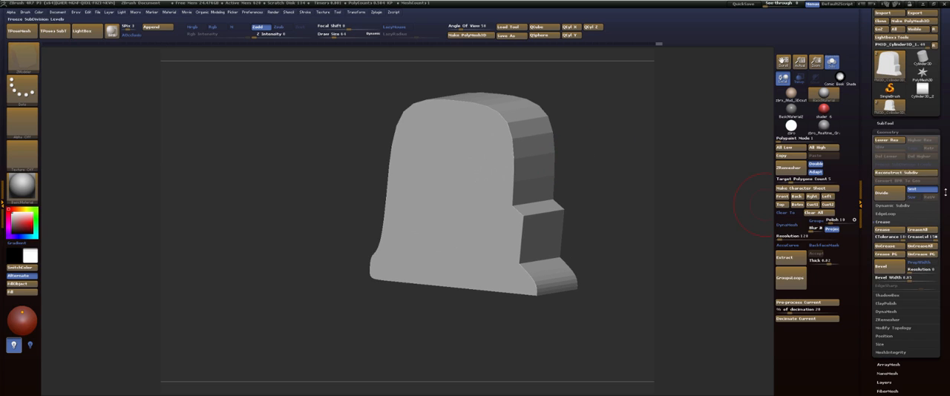
click(885, 222)
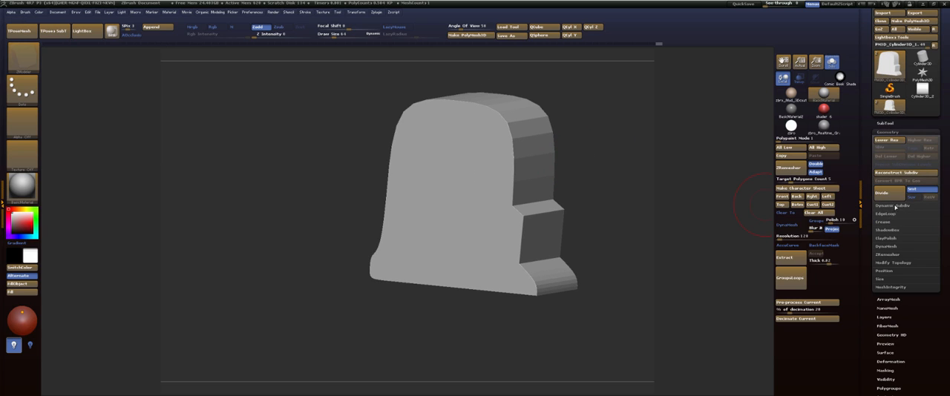
click(893, 206)
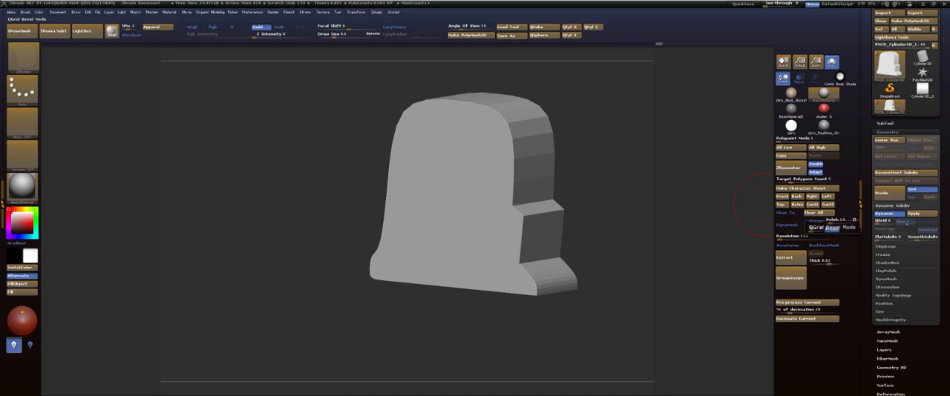
drag(878, 222, 882, 221)
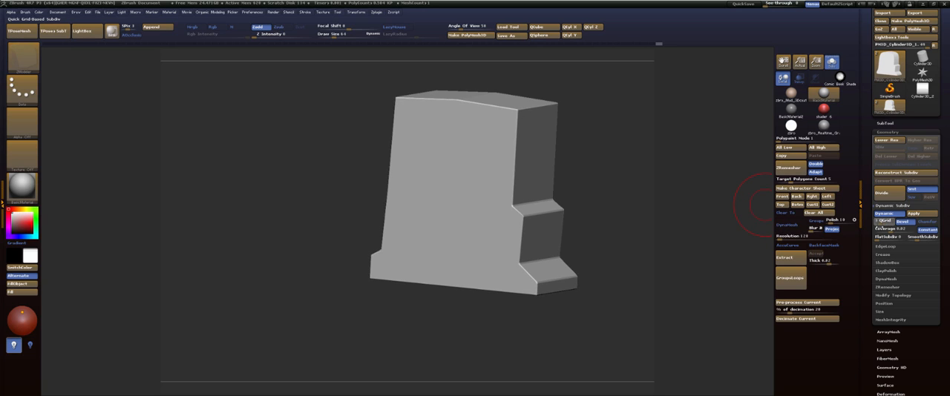
key(shift+f)
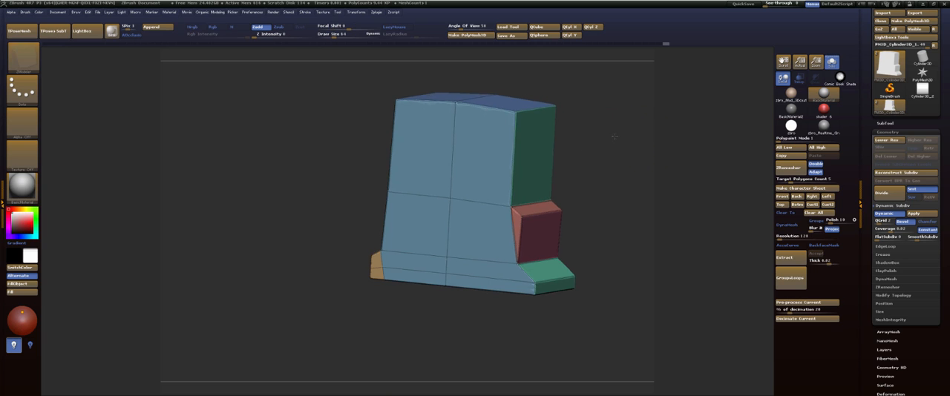
alt+drag(615, 139, 605, 129)
alt+drag(690, 113, 619, 200)
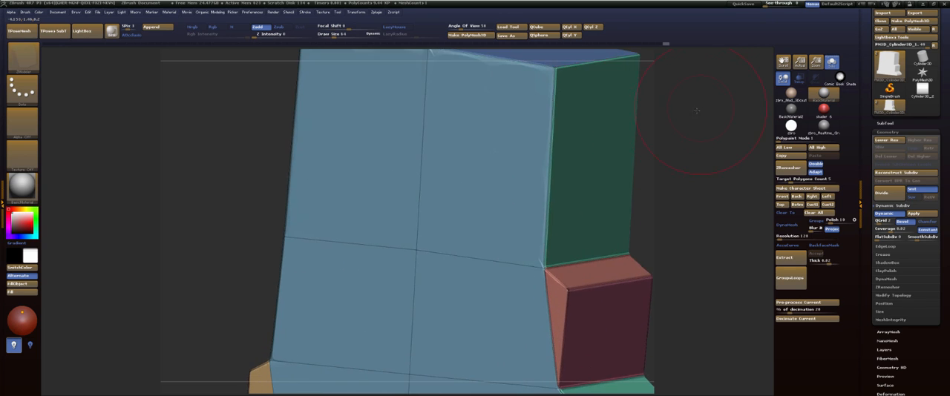
drag(712, 69, 690, 123)
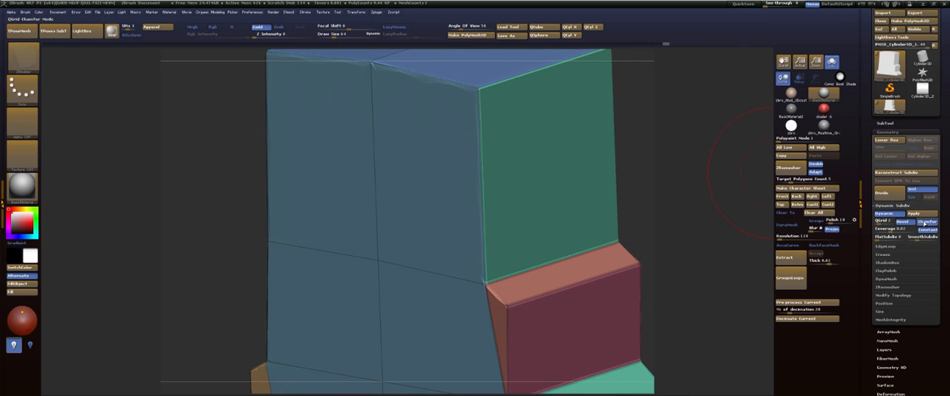
Try QGrid Bevel mode with coverage raised to about 0.05, inspect the edges without polyframe, and undo the coverage change.
click(906, 222)
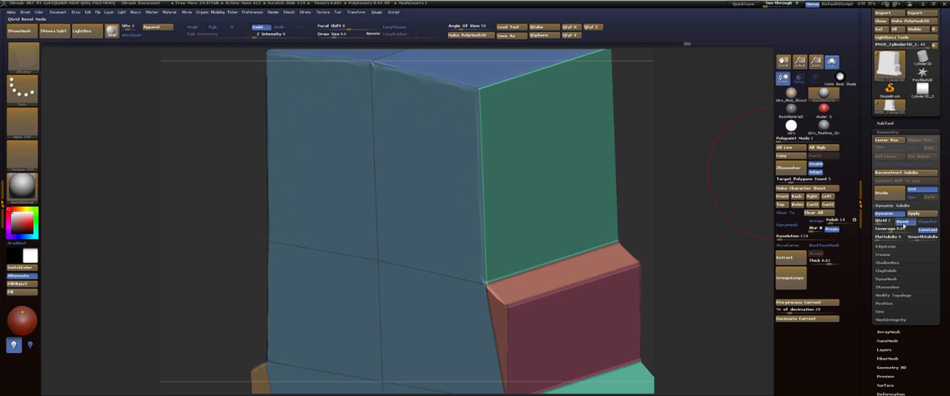
mouse_move(890, 230)
mouse_down()
mouse_move(881, 231)
mouse_move(905, 233)
mouse_move(892, 235)
mouse_up()
click(697, 141)
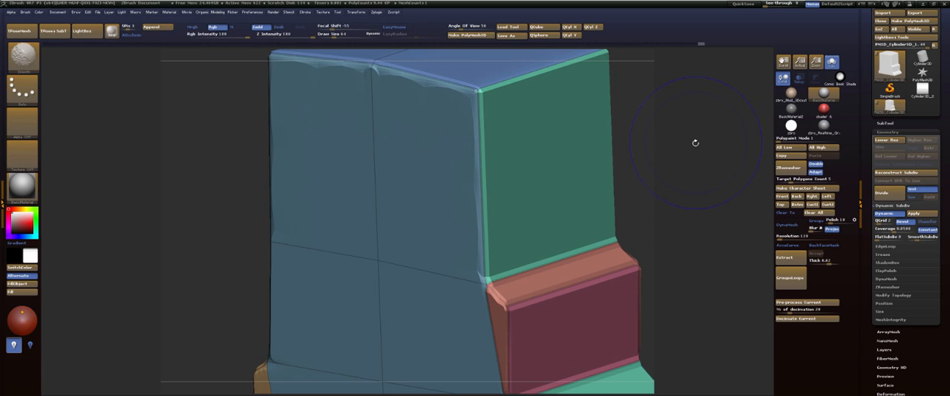
key(shift+f)
mouse_move(694, 142)
mouse_down()
mouse_move(691, 131)
mouse_move(692, 147)
mouse_move(681, 147)
mouse_up()
key(ctrl+z)
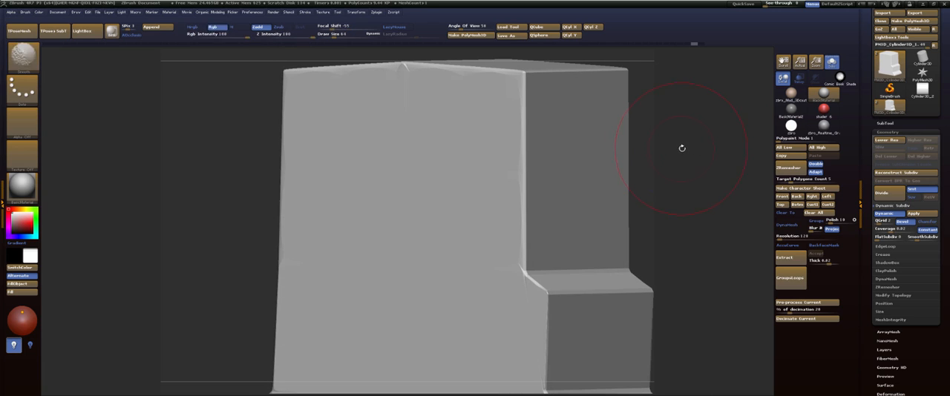
key(ctrl+z)
Compare the QGrid Bevel and Chamfer modes and set QGrid back to 0.
click(899, 223)
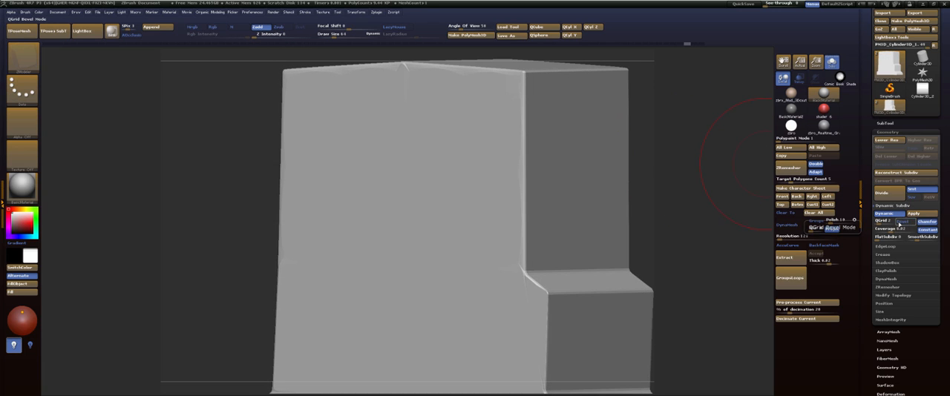
click(925, 222)
click(880, 221)
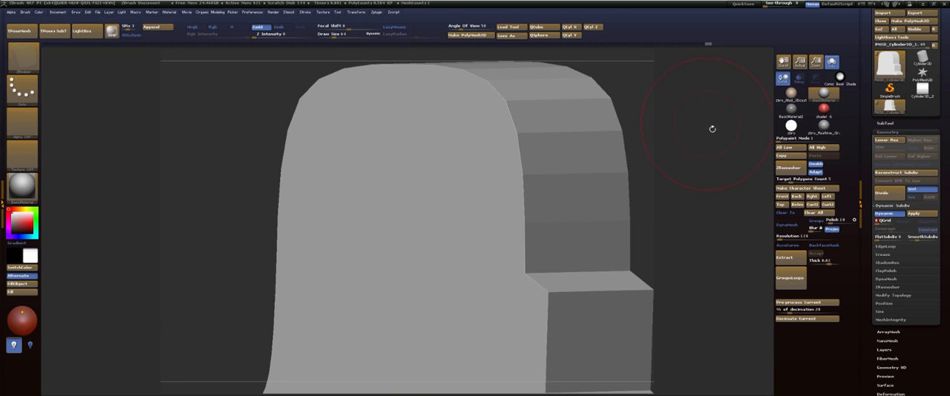
Show the tab's polygroups in a straight view of its narrow side and choose SelectLasso as the active selection brush.
shift+drag(737, 177, 645, 111)
key(shift+f)
mouse_move(657, 146)
alt+mouse_down()
mouse_move(579, 129)
mouse_move(619, 89)
mouse_move(598, 127)
mouse_move(526, 138)
mouse_move(608, 168)
alt+mouse_up()
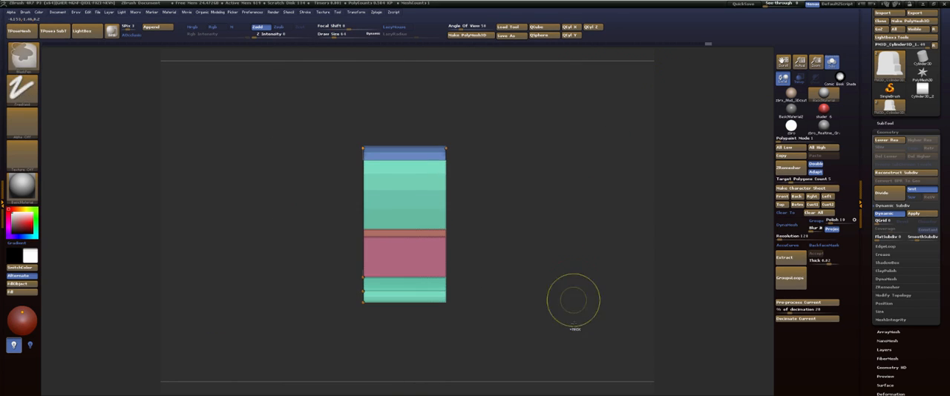
mouse_move(559, 321)
ctrl+shift+mouse_down()
mouse_move(468, 159)
mouse_move(525, 106)
mouse_move(615, 356)
mouse_move(556, 364)
ctrl+shift+mouse_up()
key(b)
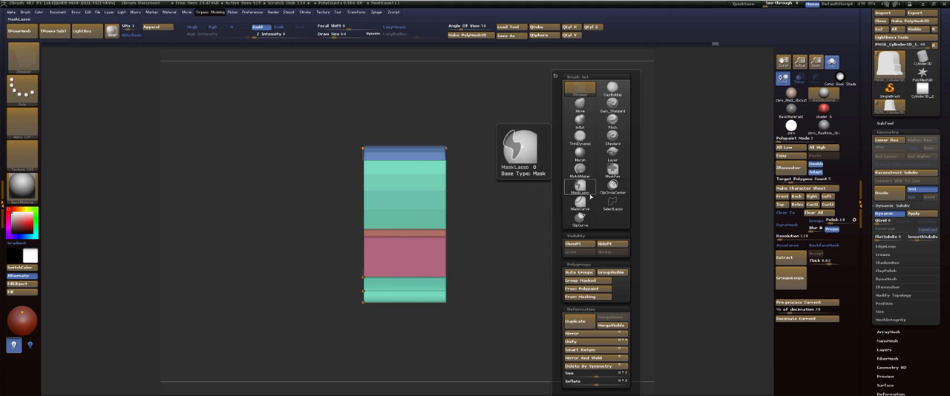
click(614, 204)
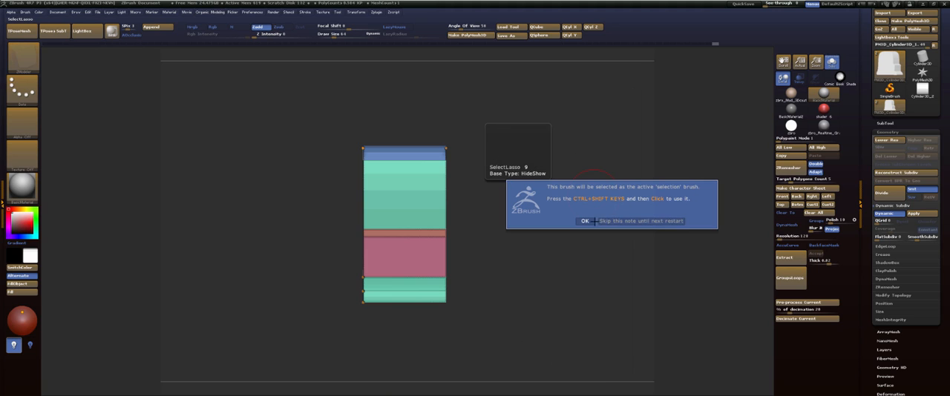
click(593, 221)
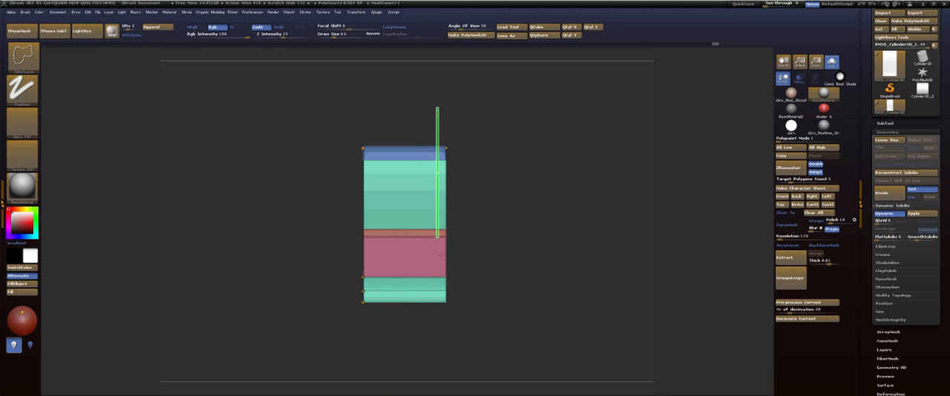
Try to isolate a thin strip along one broad face of the tab with a lasso selection.
mouse_move(441, 255)
ctrl+shift+mouse_down()
mouse_move(451, 227)
mouse_move(492, 191)
ctrl+shift+mouse_up()
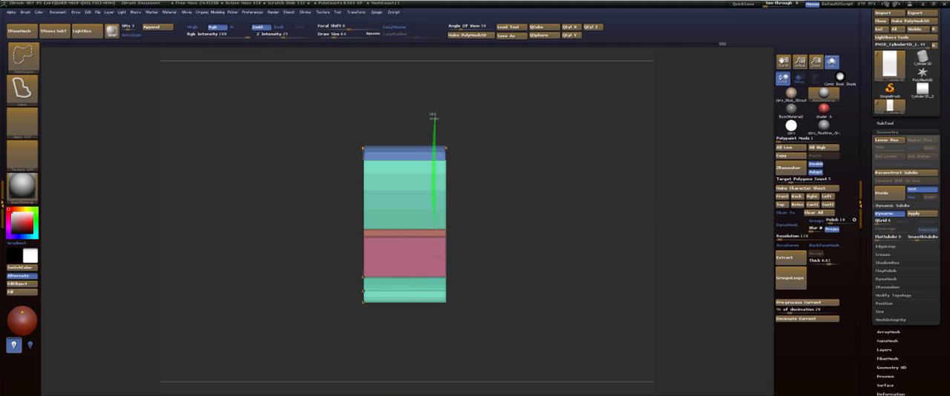
ctrl+shift+drag(437, 255, 478, 326)
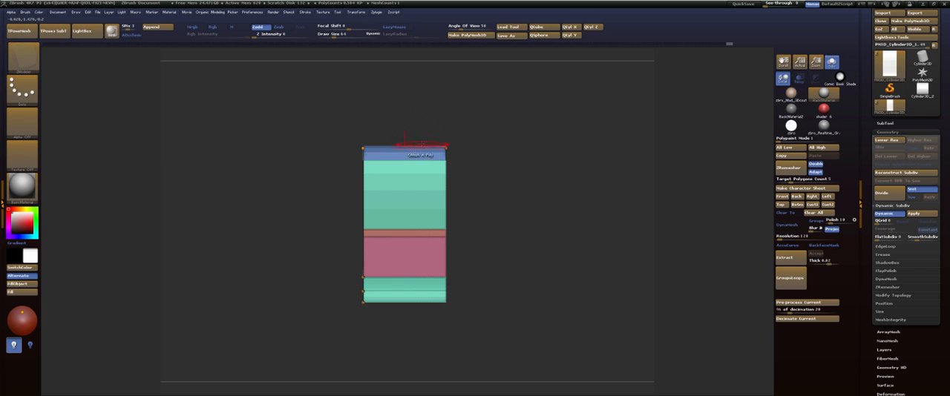
mouse_move(533, 132)
mouse_down()
mouse_move(475, 141)
mouse_move(524, 152)
mouse_up()
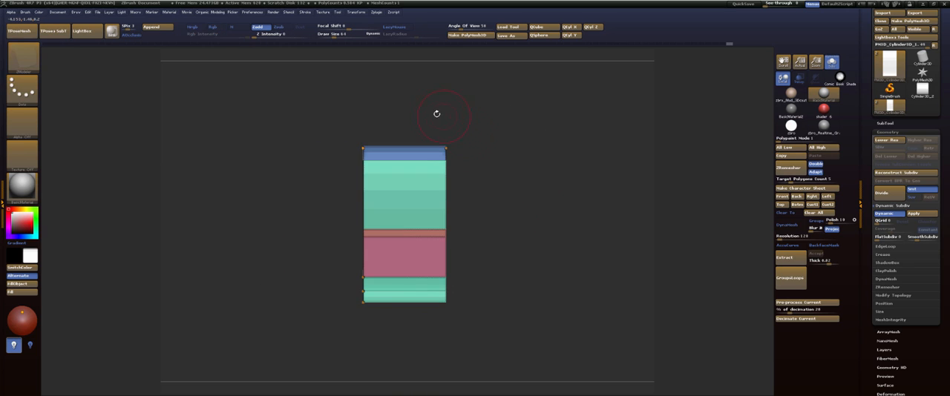
ctrl+shift+drag(443, 113, 440, 137)
mouse_move(438, 258)
ctrl+shift+mouse_down()
mouse_move(481, 309)
mouse_move(531, 141)
mouse_move(514, 123)
mouse_move(469, 132)
mouse_move(550, 137)
mouse_move(540, 137)
ctrl+shift+mouse_up()
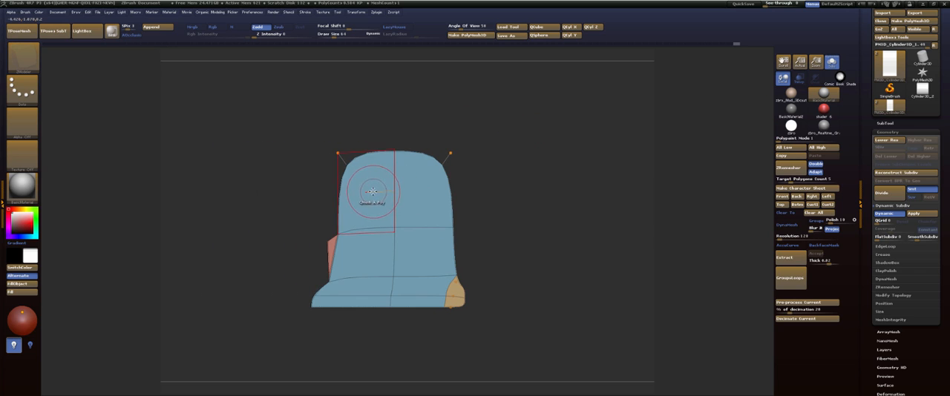
Set the ZModeler polygon action to Polygroup with the Flat Island target and assign a new polygroup to the tab's broad face.
key(space)
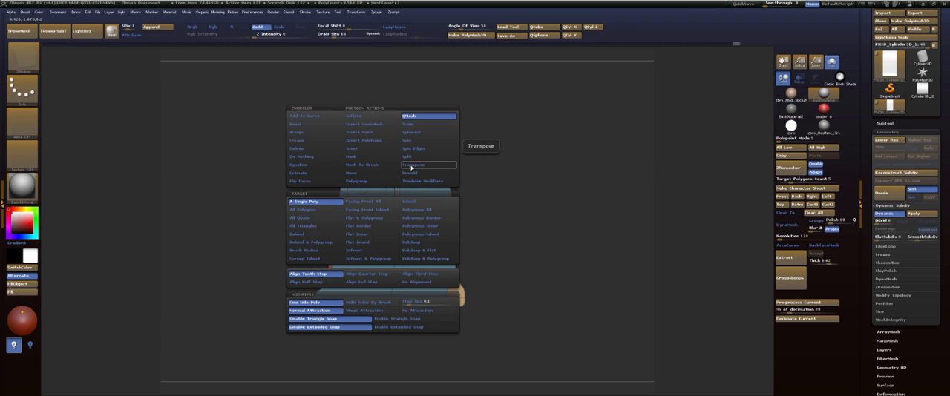
click(411, 166)
click(371, 183)
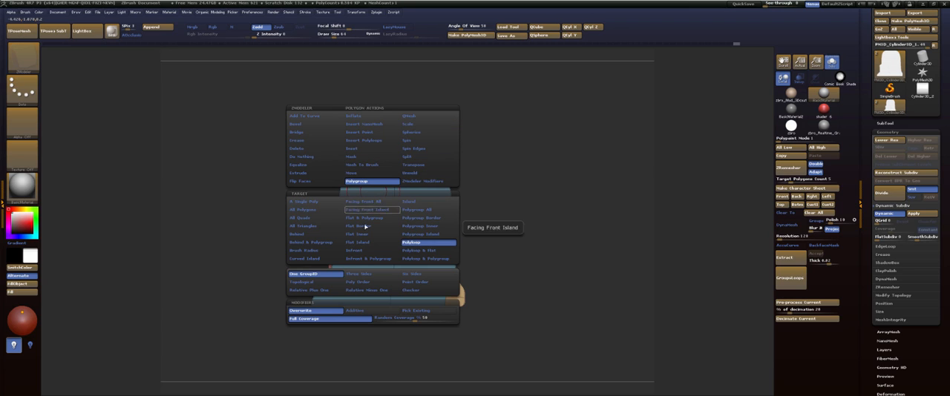
click(365, 242)
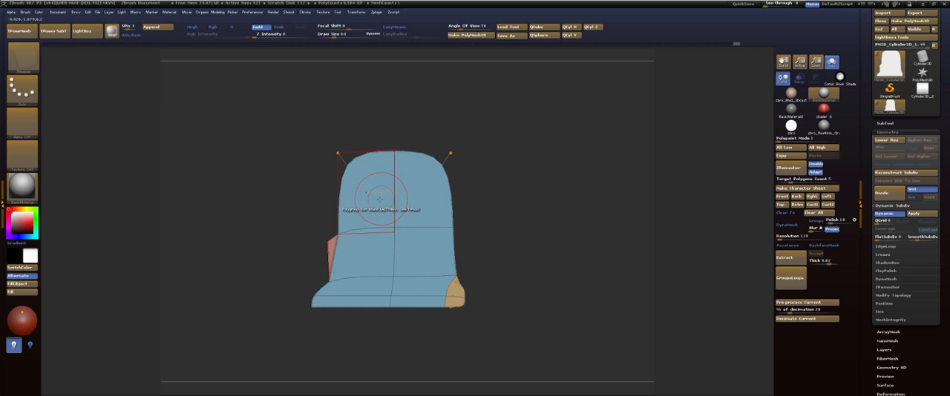
click(385, 195)
Isolate the broad face's polygroup to check it, show the whole tab again, and give the face a different polygroup.
mouse_move(500, 156)
mouse_down()
mouse_move(475, 156)
mouse_move(522, 156)
mouse_move(510, 166)
mouse_up()
ctrl+shift+click(396, 230)
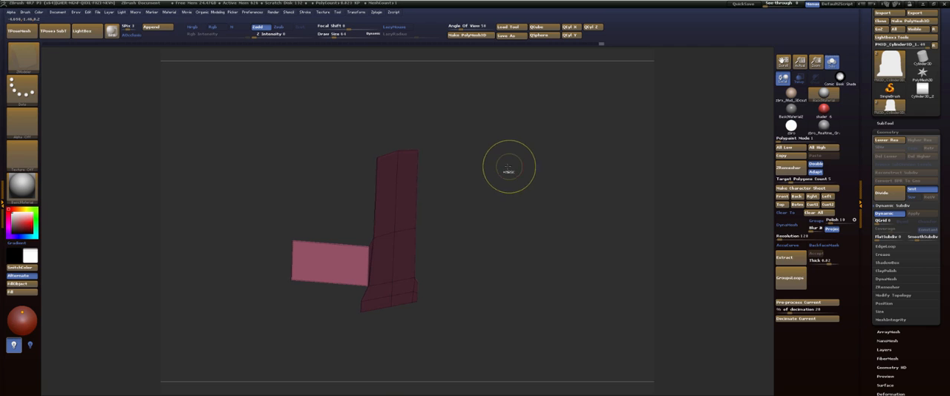
ctrl+shift+click(507, 165)
drag(507, 165, 483, 160)
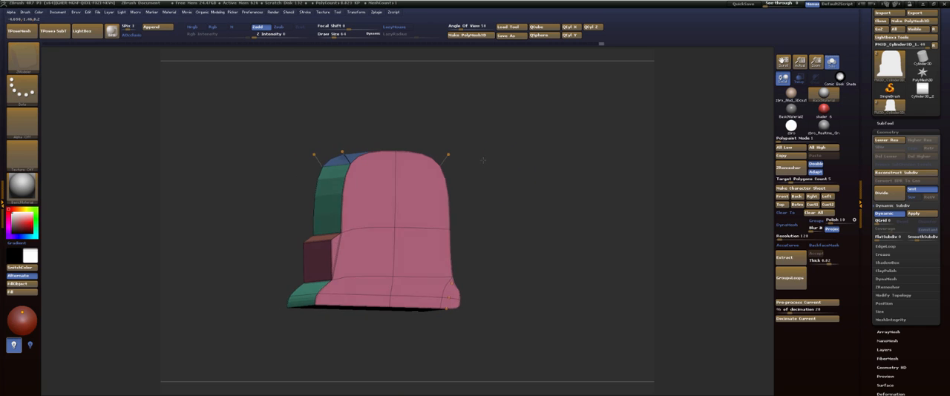
click(378, 203)
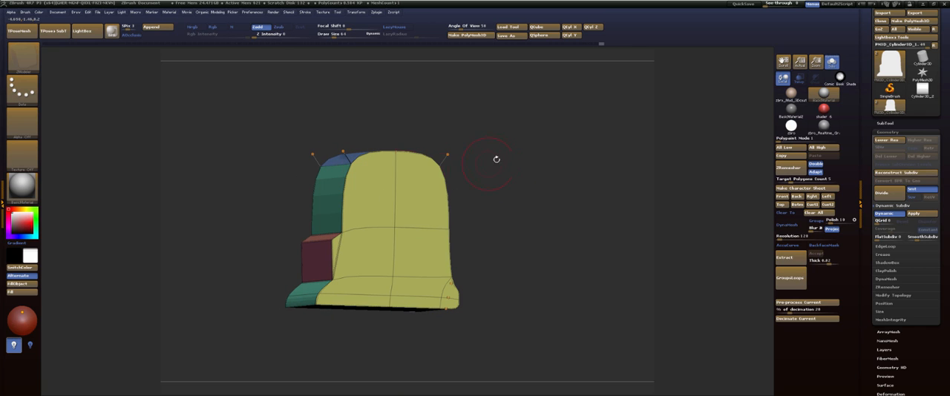
Undo a mistaken hiding of polygons and isolate only the tab's newly grouped broad face.
mouse_move(497, 159)
mouse_down()
mouse_move(537, 172)
mouse_move(455, 185)
mouse_up()
ctrl+shift+click(400, 225)
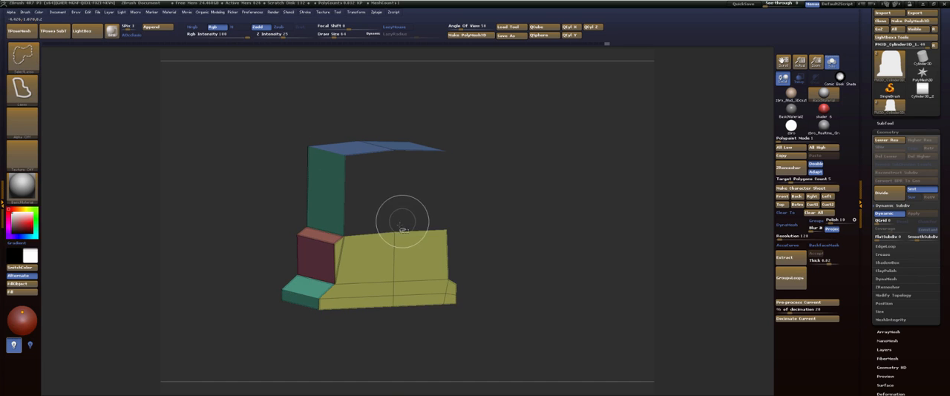
key(ctrl+z)
ctrl+shift+click(395, 232)
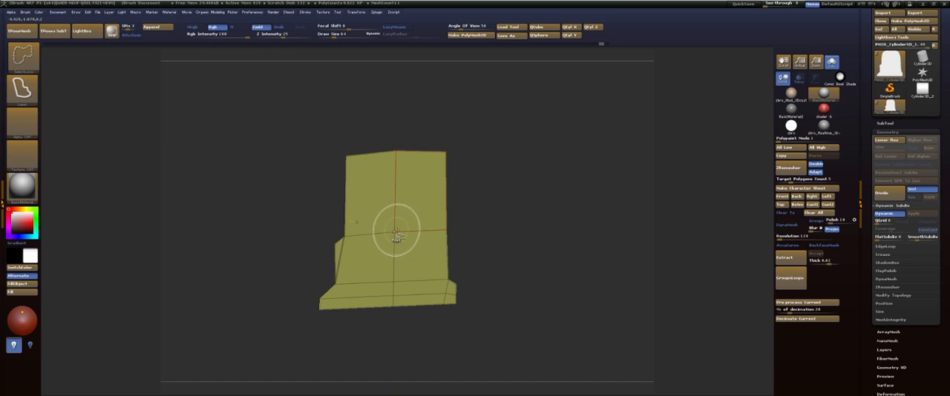
mouse_move(461, 177)
mouse_down()
mouse_move(534, 174)
mouse_move(473, 172)
mouse_move(493, 174)
mouse_move(488, 155)
mouse_move(510, 170)
mouse_move(502, 76)
mouse_up()
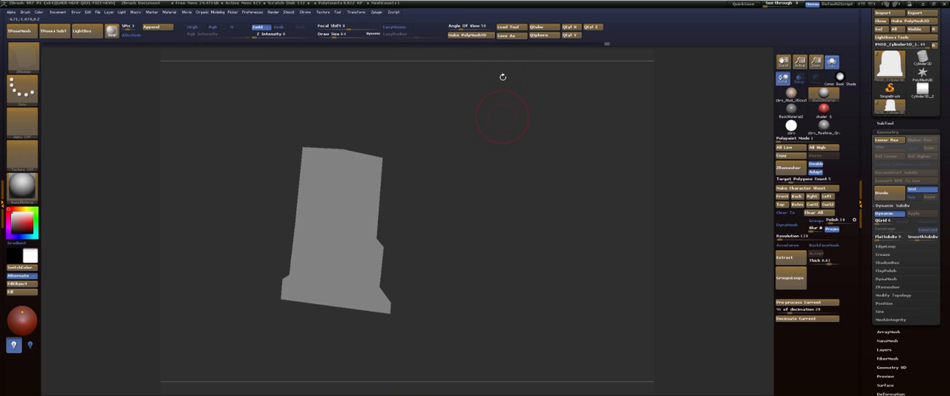
Frame the isolated face with curves using Frame Mesh with Border, Polygroups and Creased edges on, and check the outline.
click(305, 13)
click(328, 141)
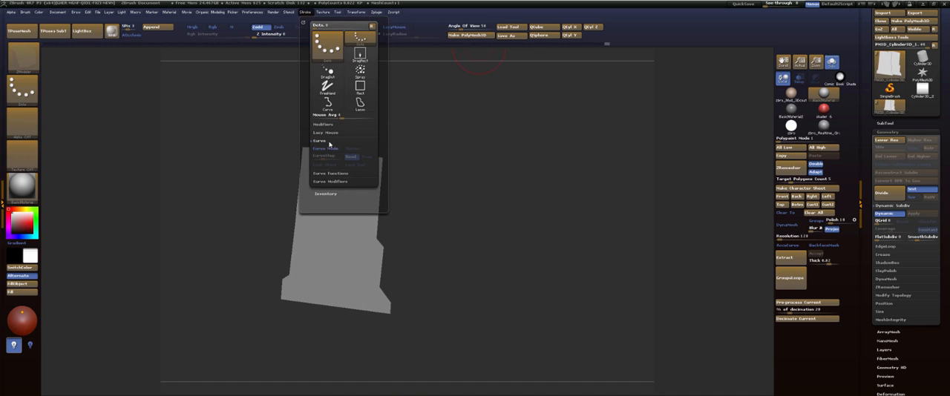
click(328, 141)
click(331, 149)
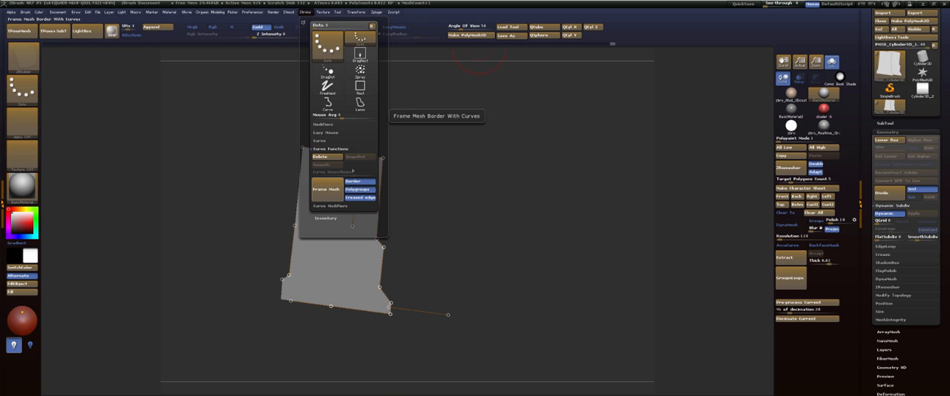
drag(586, 157, 573, 170)
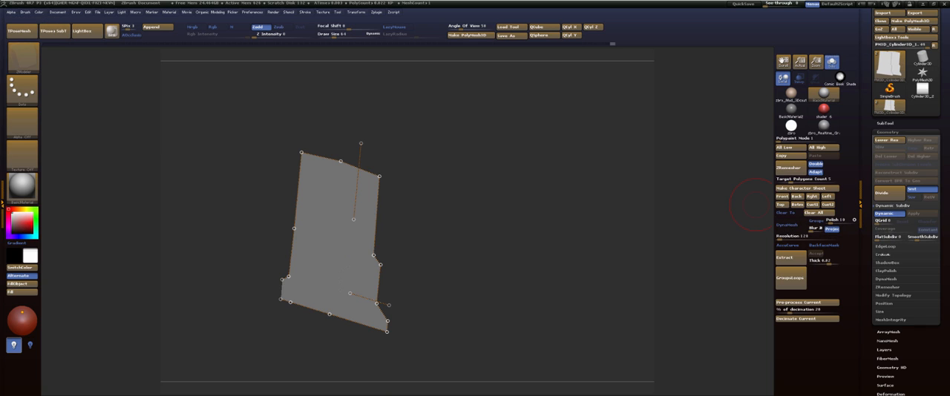
Open the crease and bevel settings, and set the ZModeler curve action to Bevel with the All Curves target.
click(883, 256)
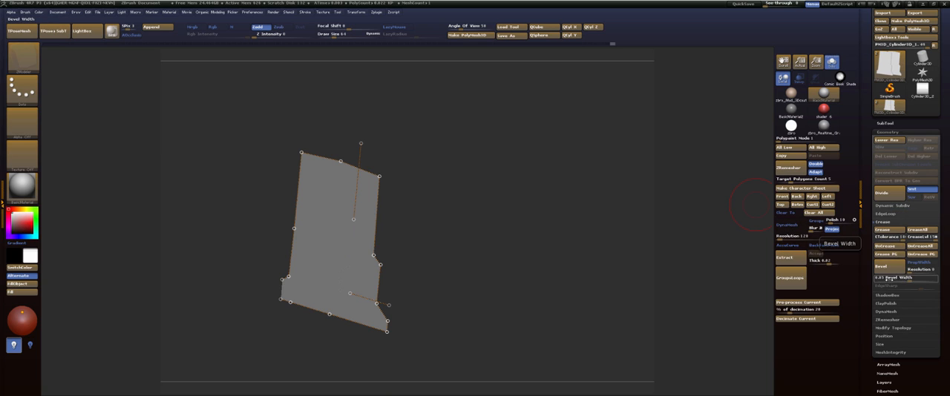
click(893, 269)
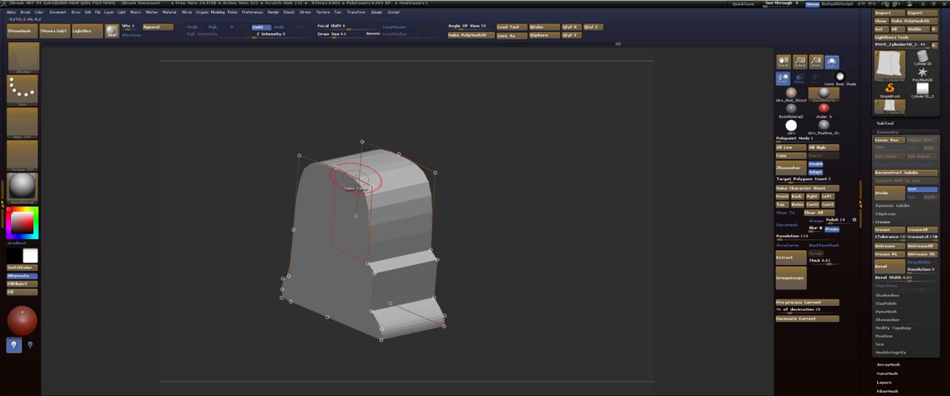
alt+drag(497, 162, 515, 213)
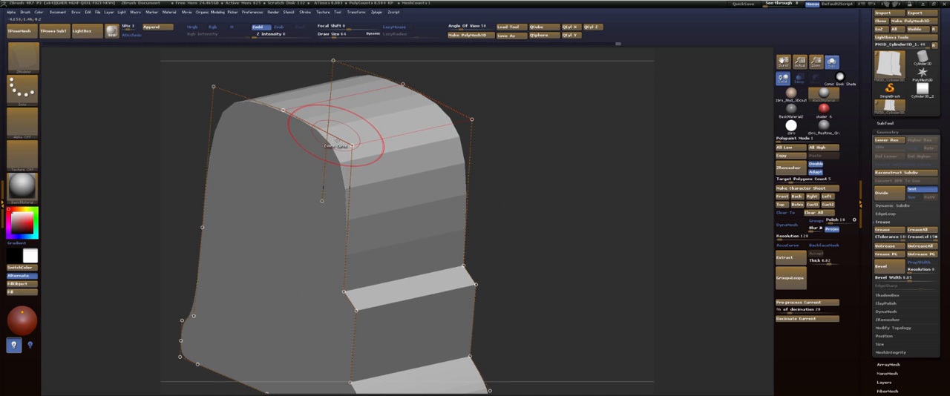
key(space)
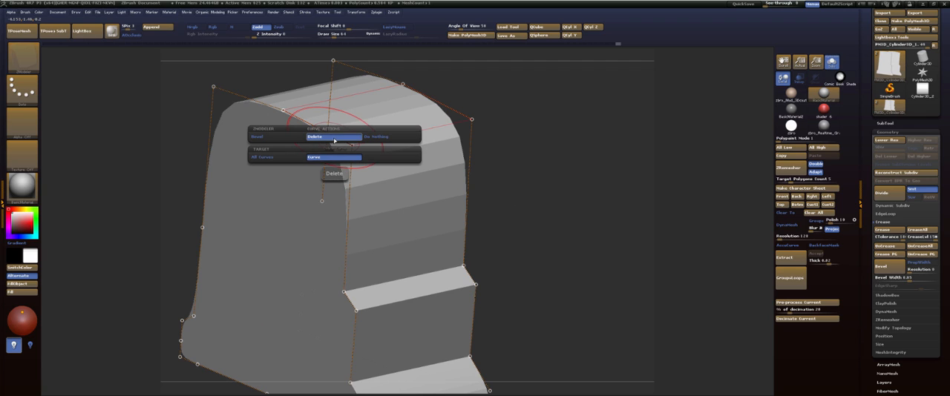
click(283, 139)
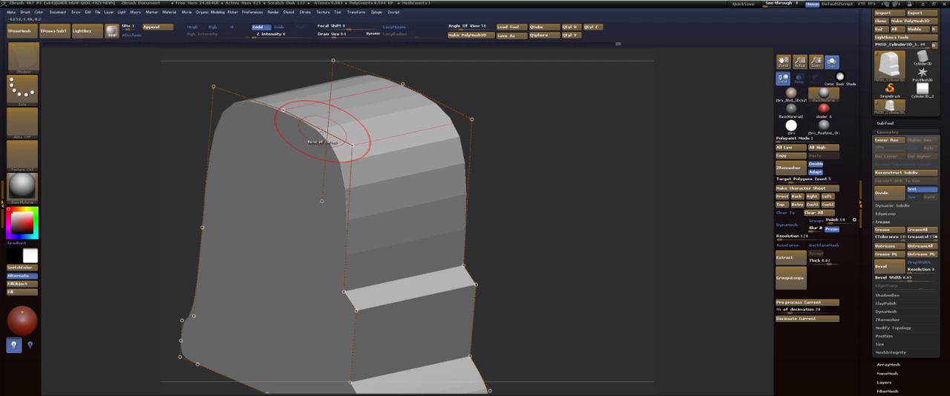
Try beveling all the curves around the tab's broad face, examine the rim with polygroups displayed, and undo the bevel.
click(328, 139)
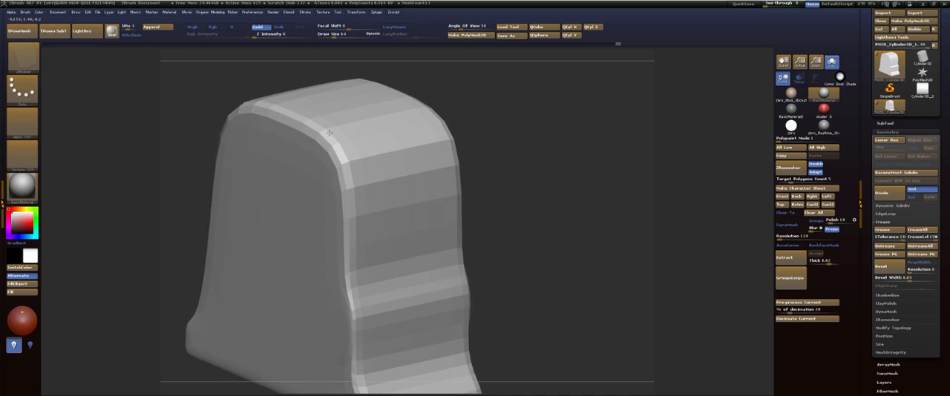
drag(528, 138, 557, 126)
key(shift+f)
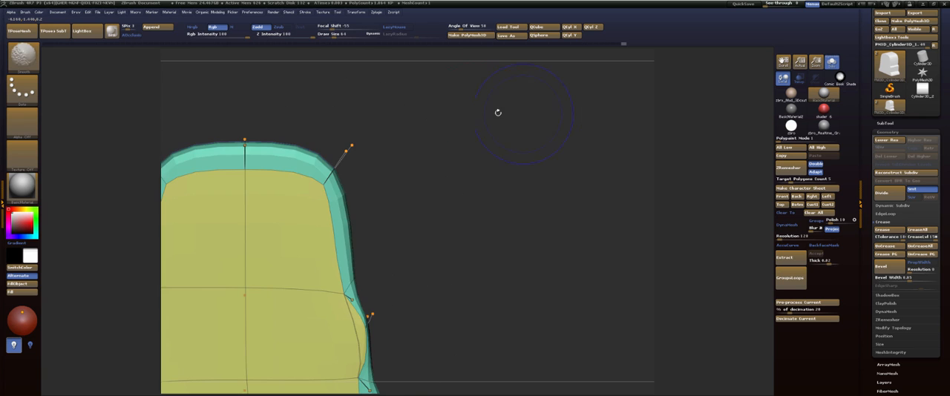
mouse_move(490, 133)
mouse_down()
mouse_move(477, 139)
mouse_move(553, 138)
mouse_move(498, 146)
mouse_move(498, 134)
mouse_move(471, 131)
mouse_move(469, 155)
mouse_up()
key(ctrl+z)
Set the curve bevel to Single Row with Soft Edge, bevel the tab's face outline, and check the rim without subdivision smoothing.
key(space)
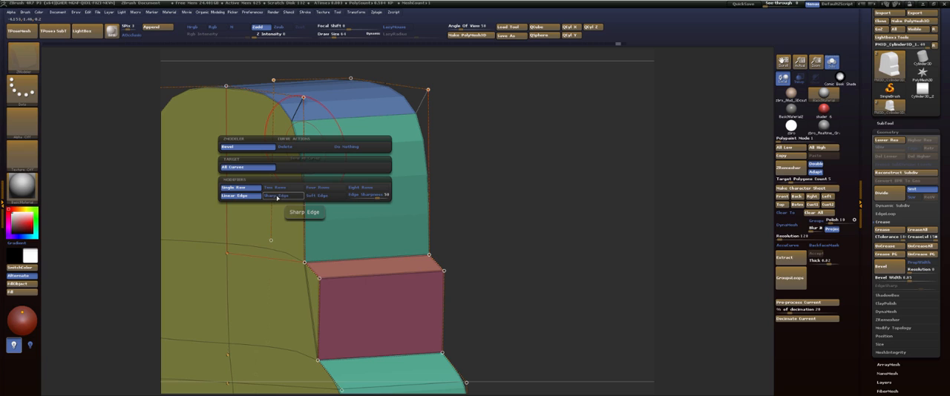
click(317, 195)
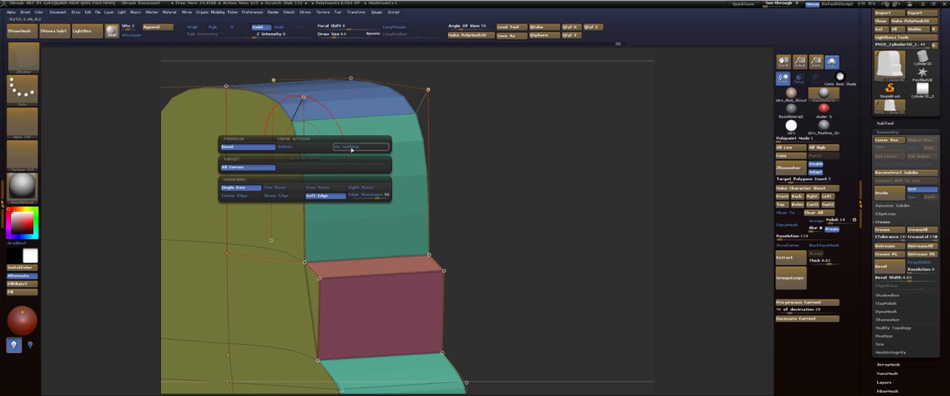
drag(305, 139, 287, 145)
key(shift+d)
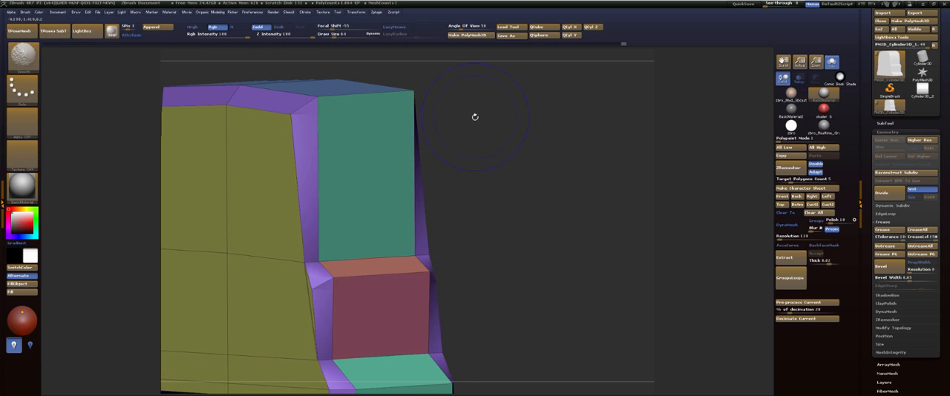
shift+drag(505, 138, 511, 138)
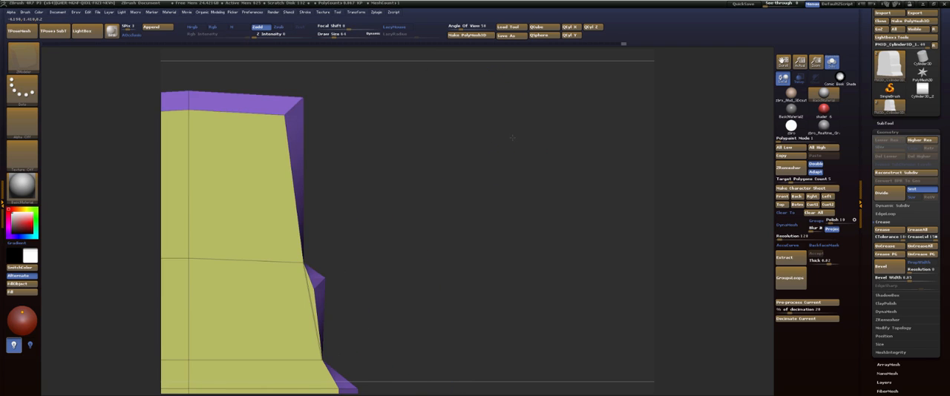
alt+drag(423, 124, 462, 158)
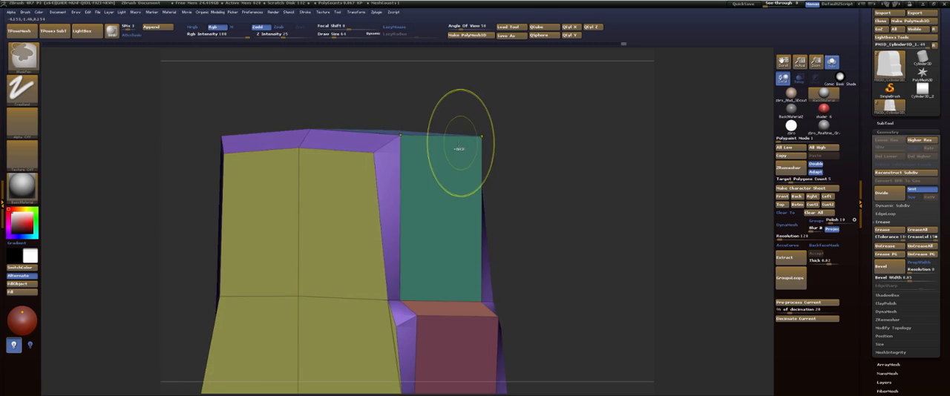
Redo the face outline's bevel with a narrower rim and check it along the tab's stepped side.
key(d)
key(shift+d)
drag(390, 157, 383, 160)
key(d)
drag(544, 136, 497, 138)
key(shift+d)
mouse_move(553, 147)
mouse_down()
mouse_move(560, 178)
mouse_move(545, 132)
mouse_move(557, 127)
mouse_move(540, 112)
mouse_up()
alt+drag(512, 157, 525, 143)
drag(619, 83, 559, 120)
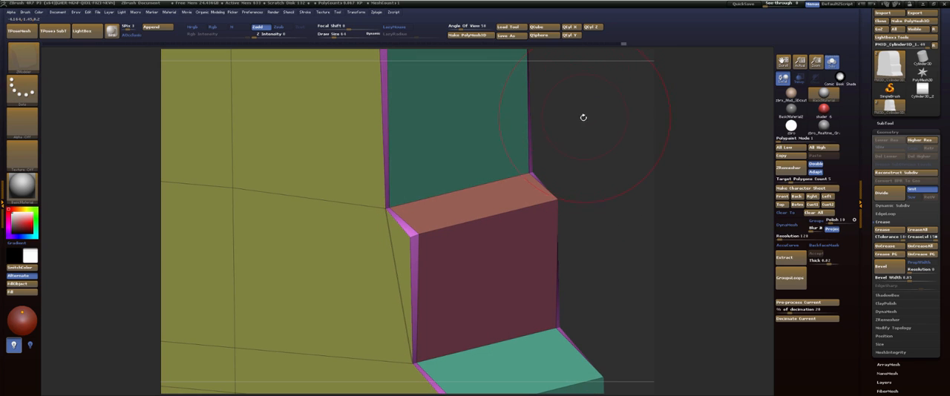
With the Move brush at draw size 1, pull the face's two inner corner points on the stepped side inward to even the rim.
key(b)
key(m)
key(v)
key(s)
mouse_move(587, 156)
mouse_down()
mouse_move(560, 158)
mouse_move(600, 138)
mouse_up()
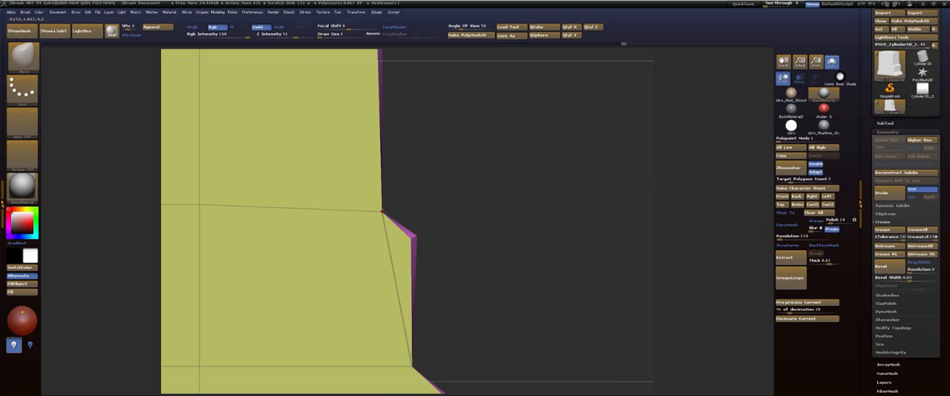
drag(382, 213, 374, 215)
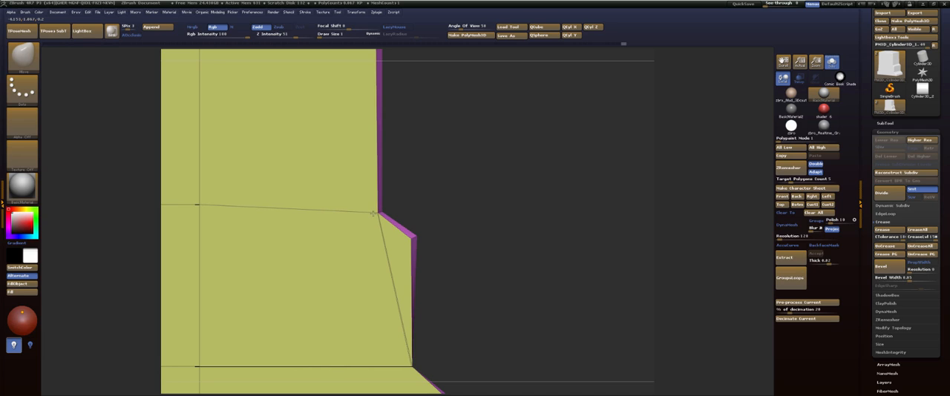
alt+drag(481, 239, 470, 145)
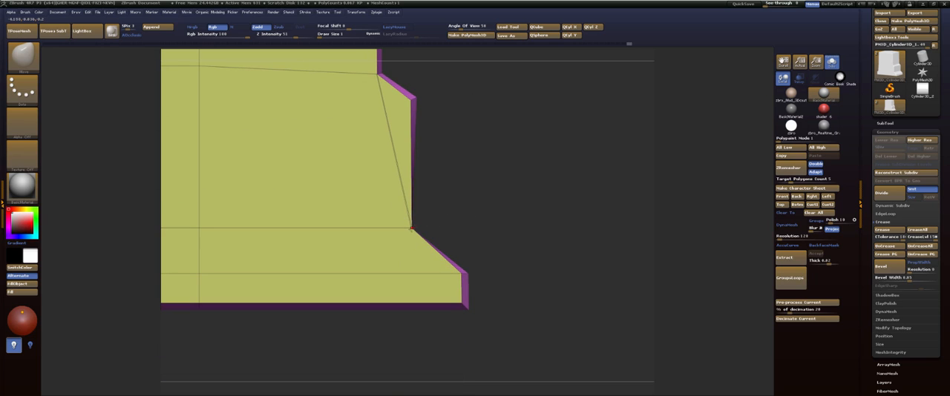
drag(409, 228, 402, 228)
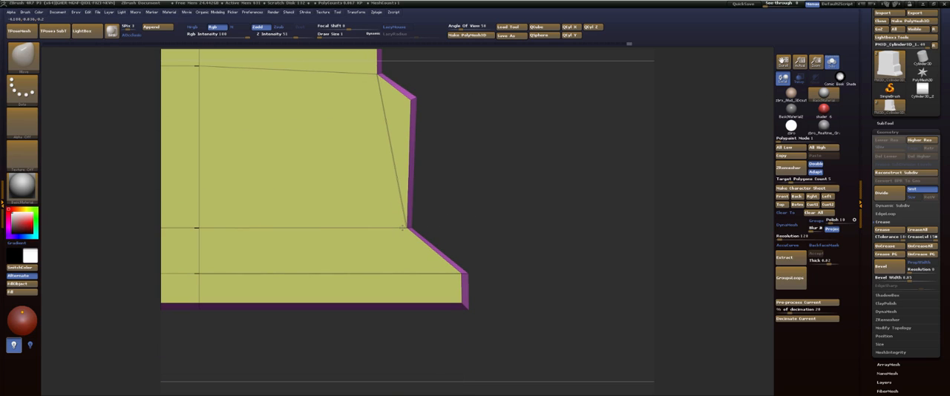
Move the face's inner notch corner on the opposite side inward to even out the bevel rim there.
alt+drag(464, 100, 475, 170)
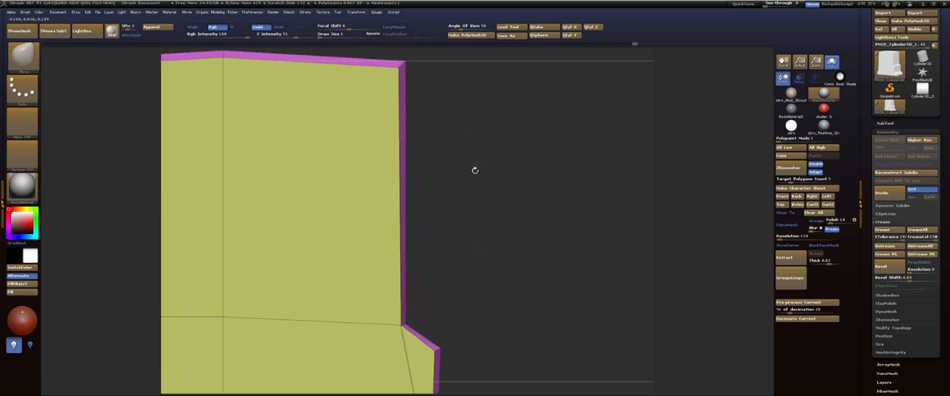
alt+drag(467, 125, 626, 157)
drag(247, 252, 360, 127)
drag(378, 196, 388, 199)
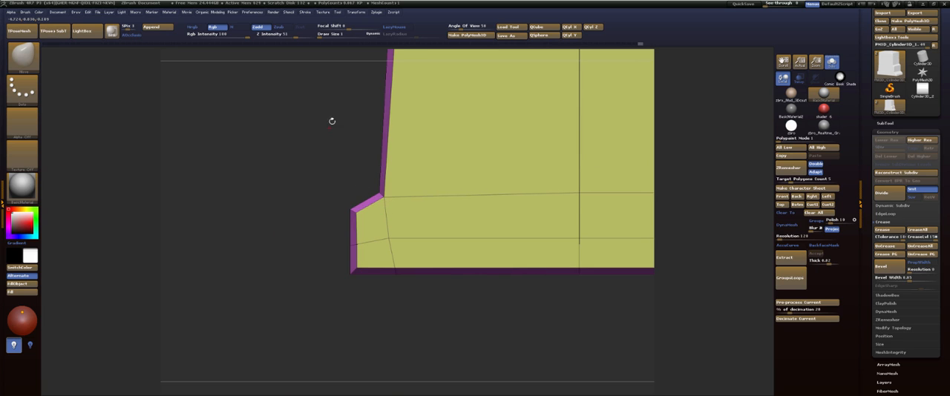
alt+drag(331, 121, 335, 253)
alt+drag(332, 134, 341, 238)
alt+drag(348, 97, 363, 230)
alt+drag(372, 165, 332, 200)
Examine the beveled tab with the dynamic subdivision smoothing and the polygroup display switched on and off.
key(d)
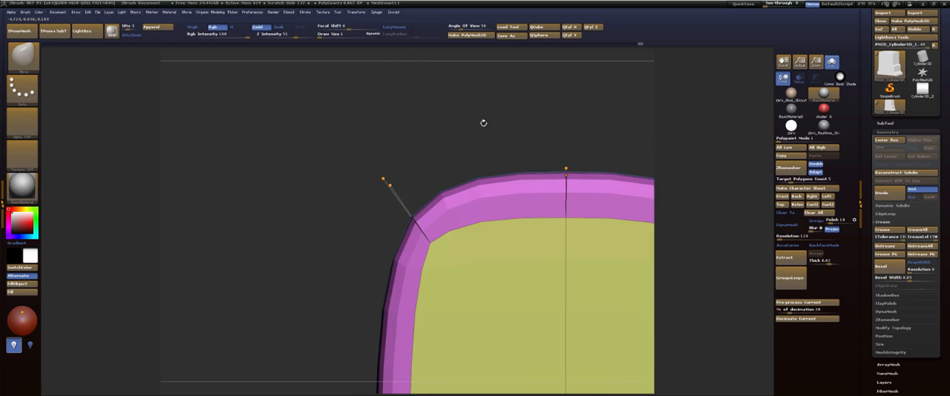
drag(484, 123, 490, 60)
alt+drag(434, 254, 413, 95)
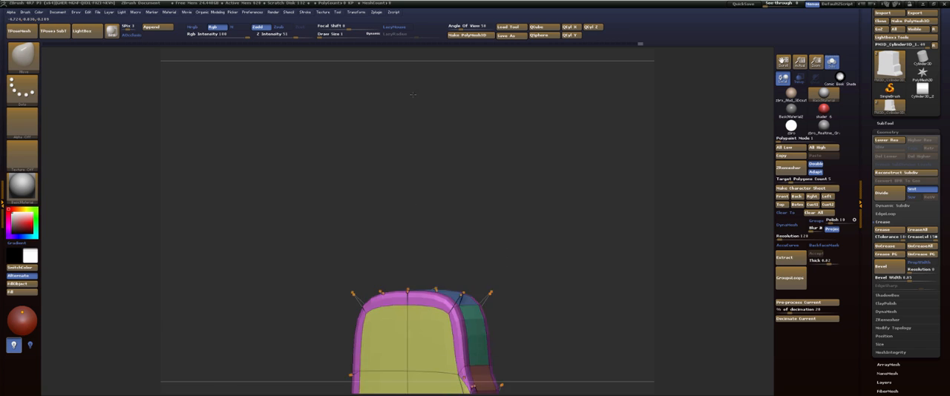
key(f)
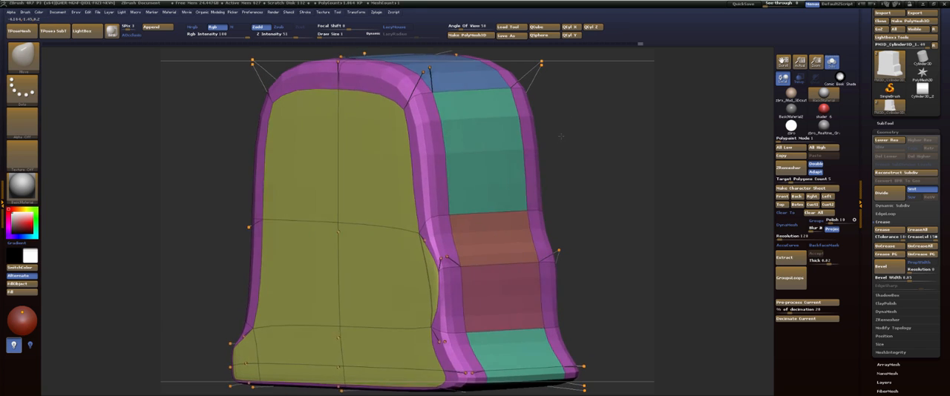
drag(561, 136, 558, 150)
key(shift+f)
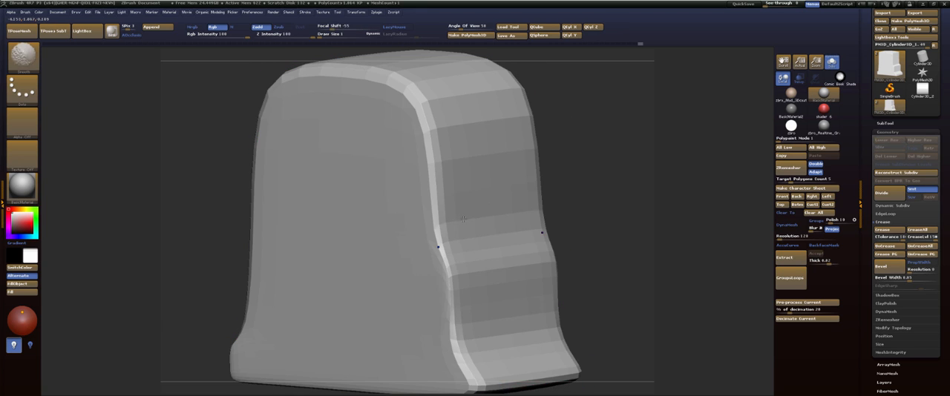
key(shift+d)
key(shift+f)
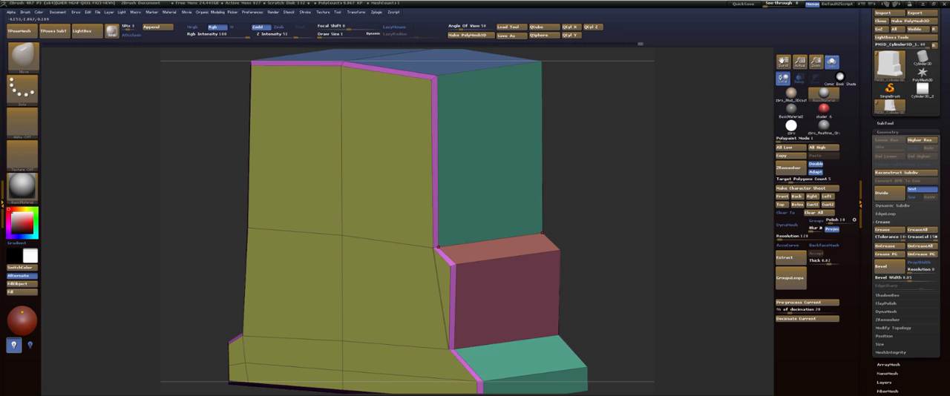
Set the ZModeler edge action to Crease with the EdgeLoop Complete target and crease the edge loop along the beveled rim.
key(b)
key(z)
key(m)
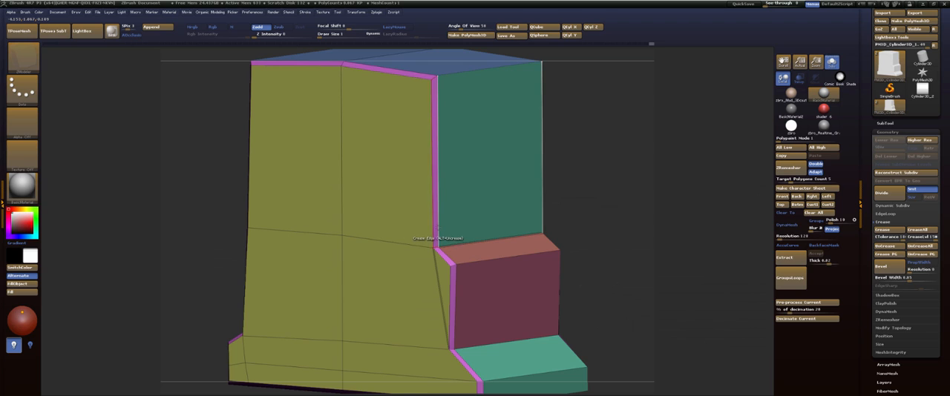
key(space)
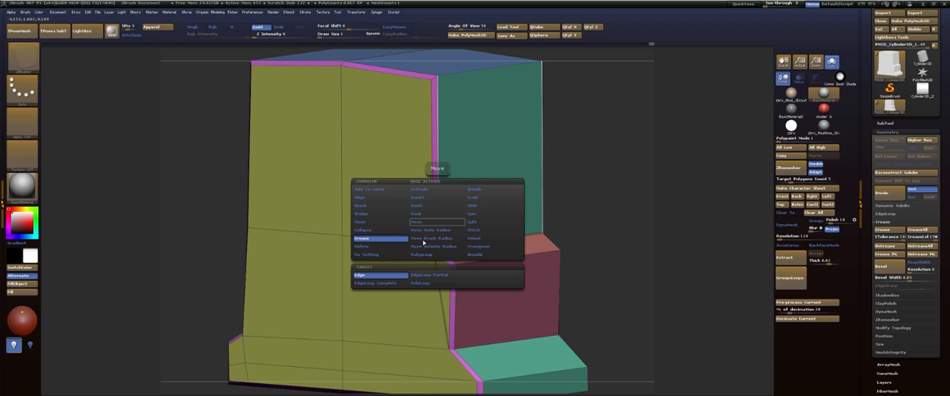
click(394, 283)
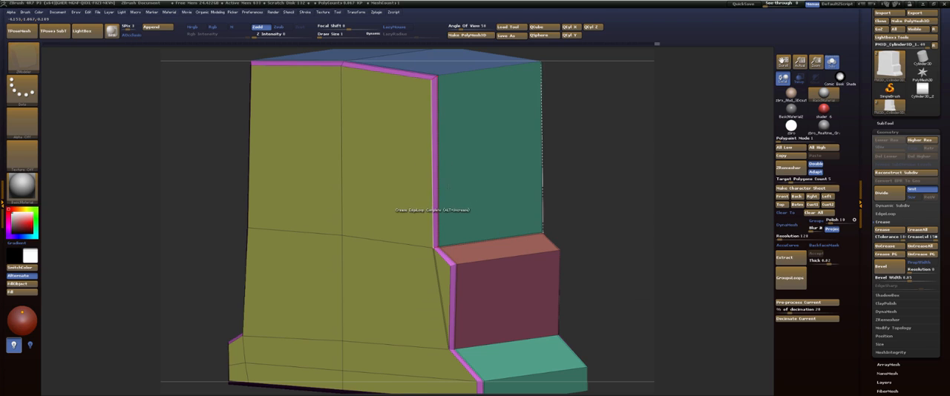
key(d)
key(shift+d)
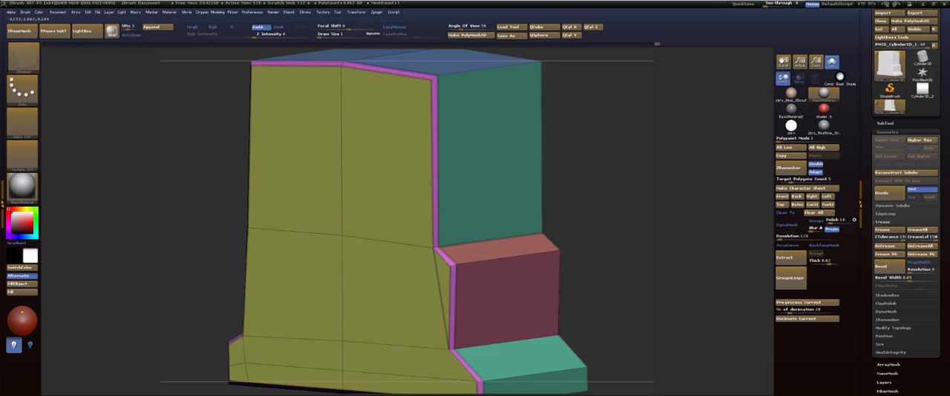
key(d)
Inspect the creased rim under smoothing from the front, underside and stepped side of the tab.
drag(609, 127, 499, 237)
drag(356, 193, 615, 159)
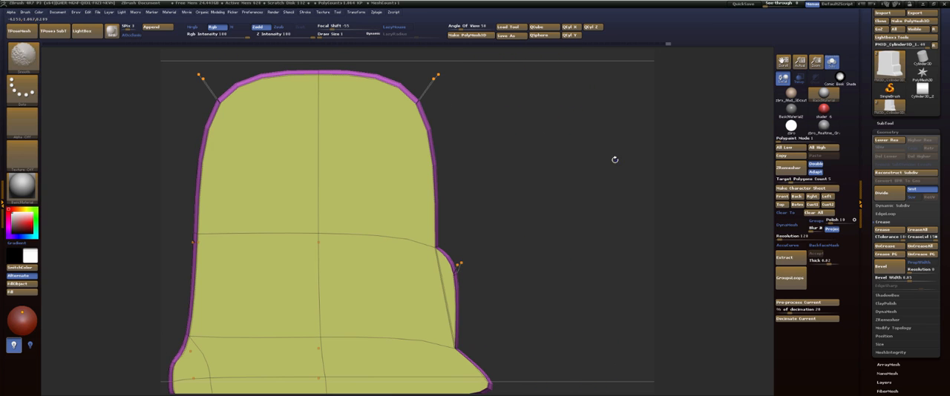
mouse_move(577, 188)
mouse_down()
mouse_move(607, 205)
mouse_move(616, 140)
mouse_move(555, 137)
mouse_up()
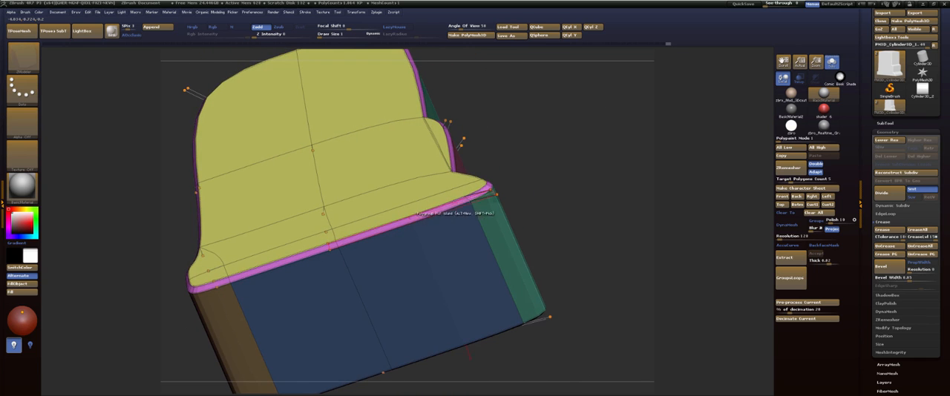
drag(550, 182, 438, 202)
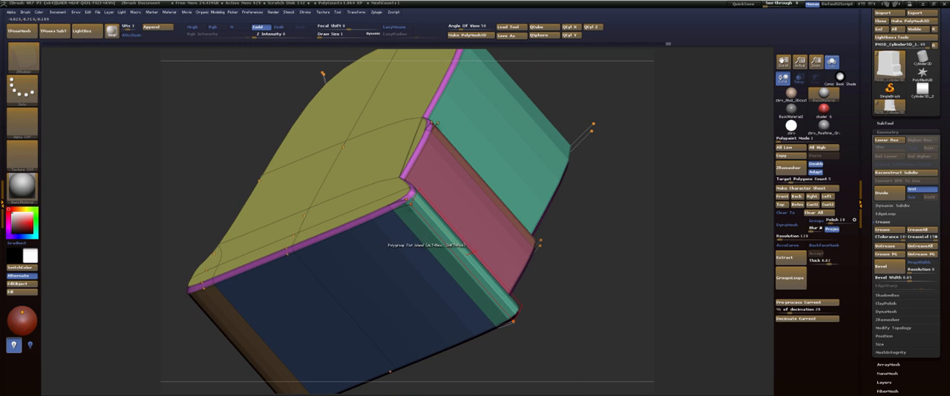
click(425, 241)
drag(614, 185, 519, 167)
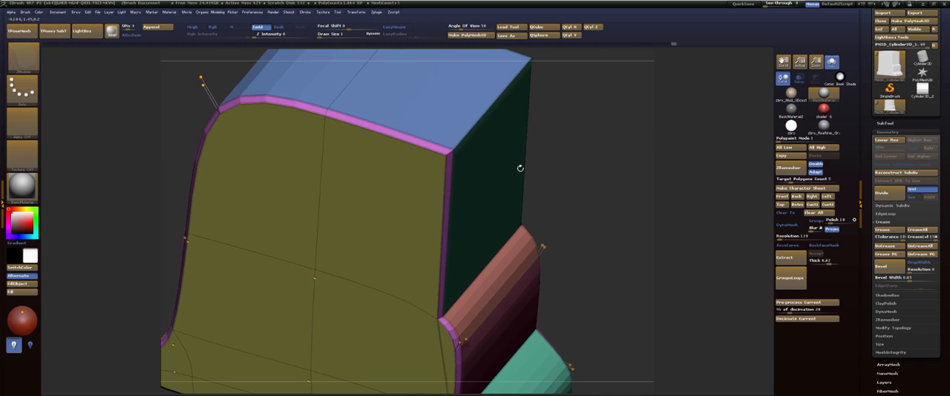
Set the crease target to Edge, try creasing the tab's sharp upper corner, and undo the corner crease.
key(space)
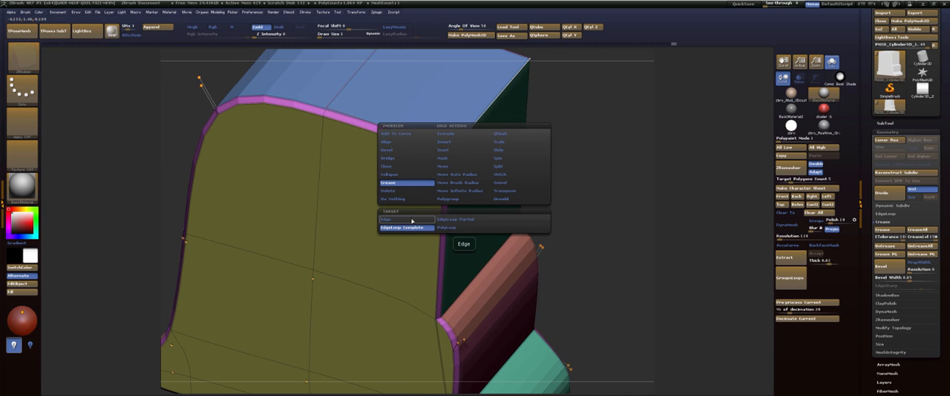
click(412, 220)
click(466, 146)
key(ctrl+z)
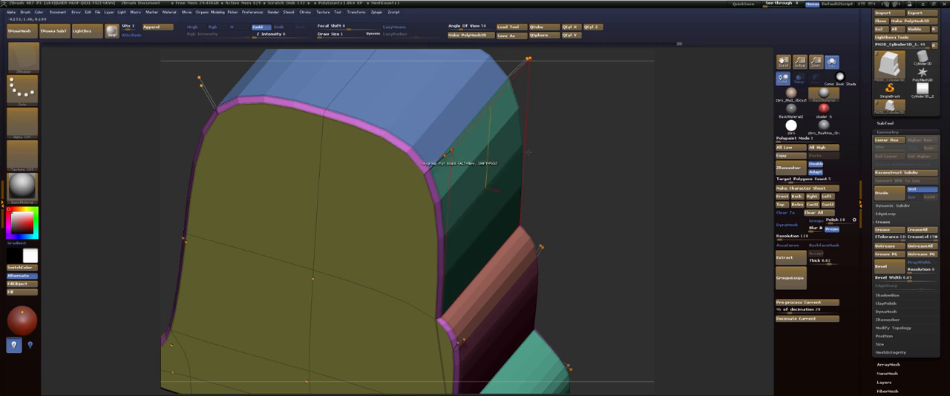
drag(584, 139, 534, 170)
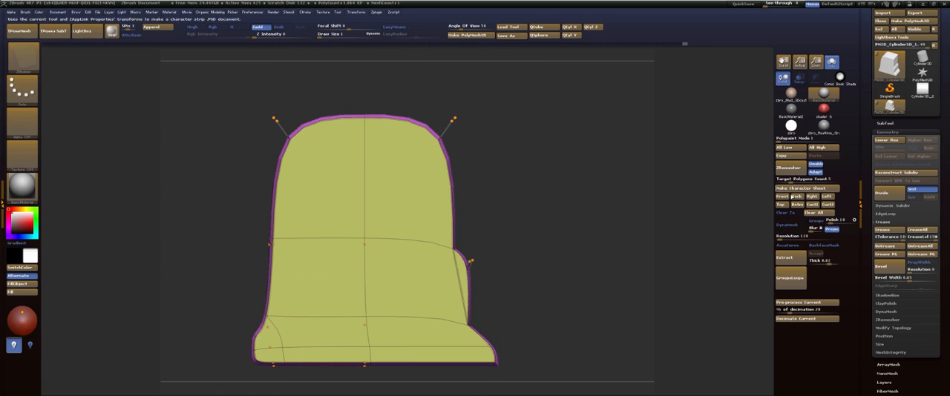
Overlay the tab's back view on the reference at See-through 54 and compare its outline with smoothing on and off.
click(798, 198)
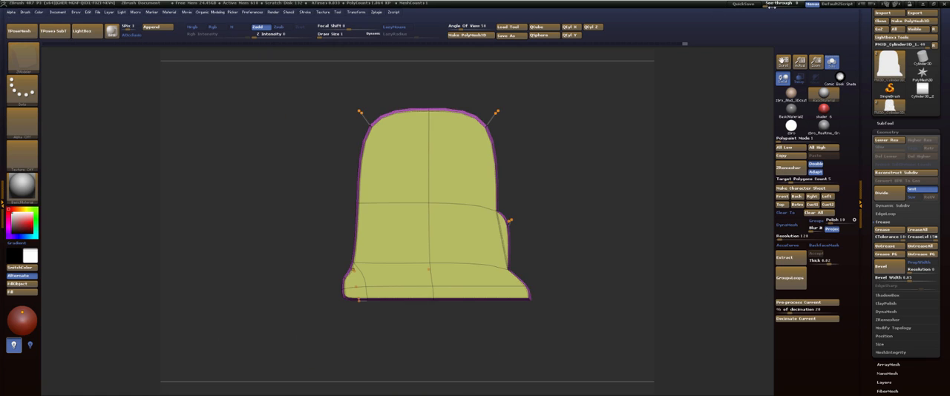
mouse_move(769, 3)
mouse_down()
mouse_move(805, 13)
mouse_move(776, 12)
mouse_up()
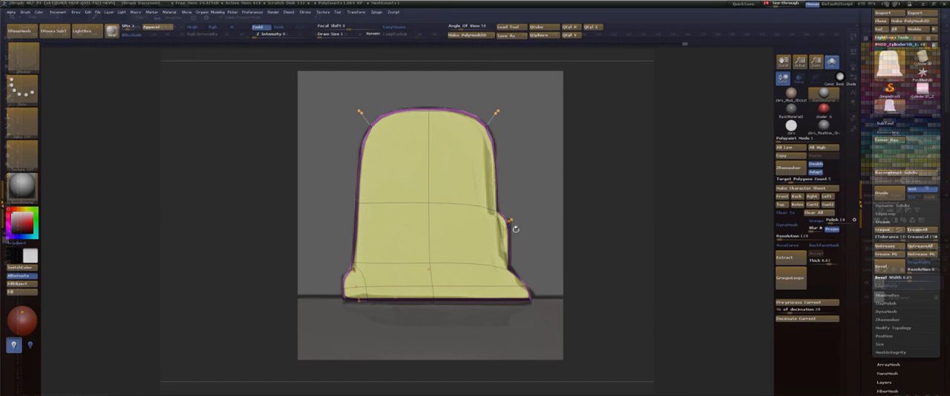
drag(659, 179, 564, 192)
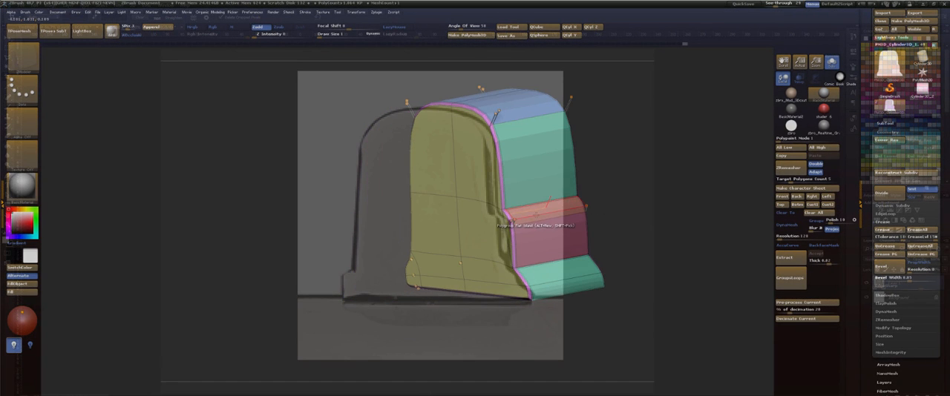
mouse_move(680, 162)
mouse_down()
mouse_move(699, 156)
mouse_move(600, 168)
mouse_up()
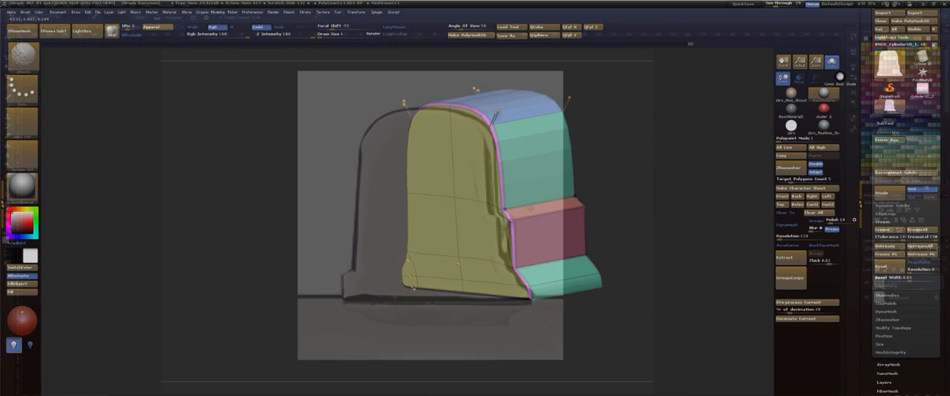
key(shift+f)
key(shift+d)
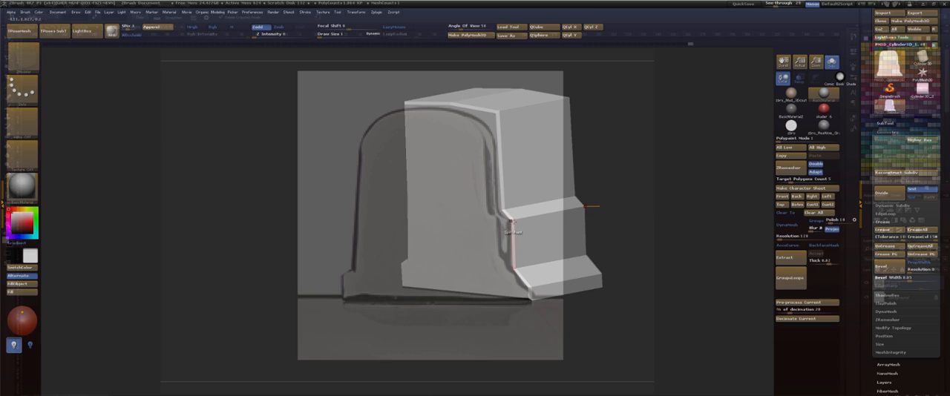
key(shift+f)
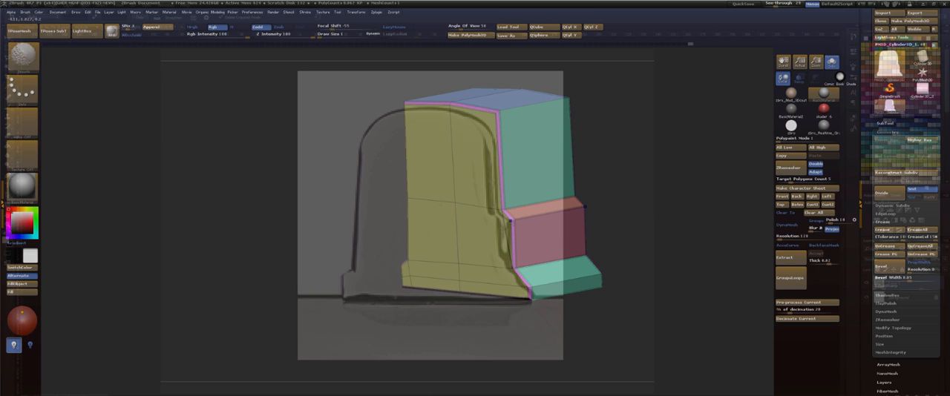
drag(665, 168, 685, 168)
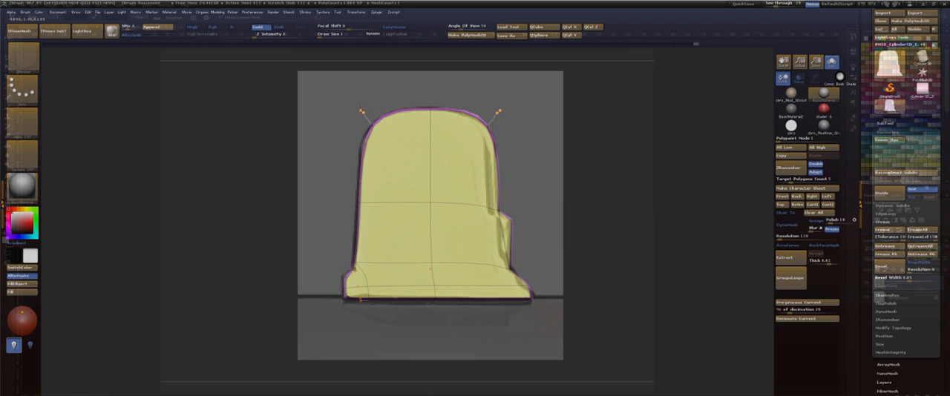
mouse_move(777, 4)
mouse_down()
mouse_move(764, 5)
mouse_move(788, 5)
mouse_move(780, 7)
mouse_up()
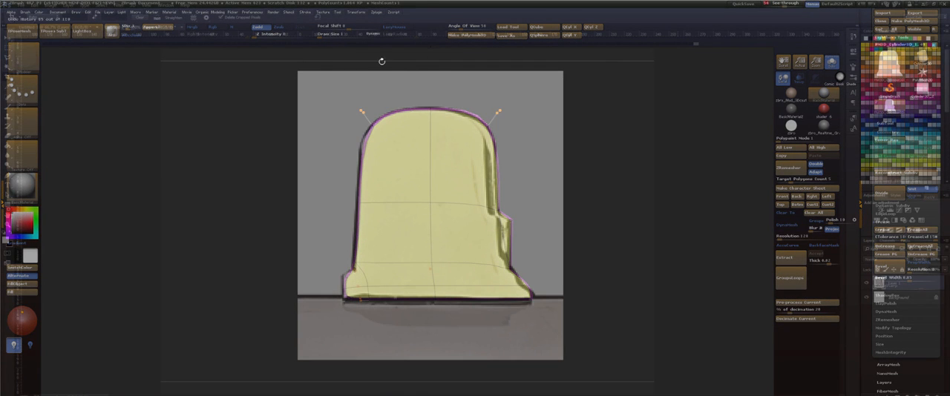
ctrl+drag(331, 92, 371, 121)
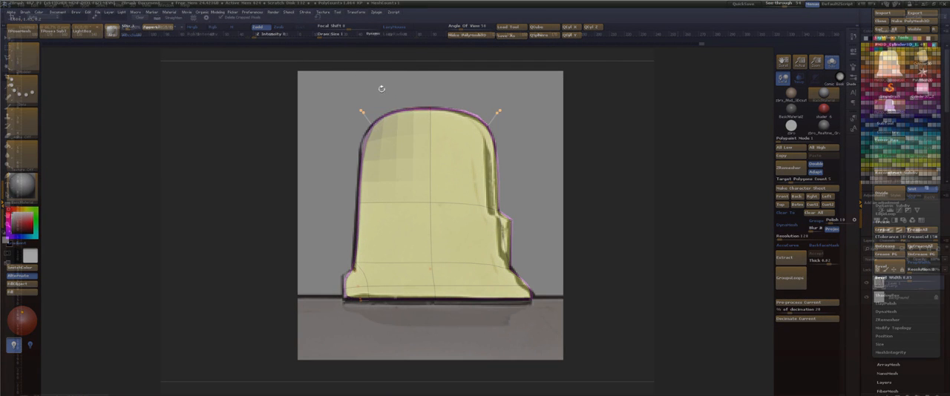
key(ctrl+z)
key(ctrl+z)
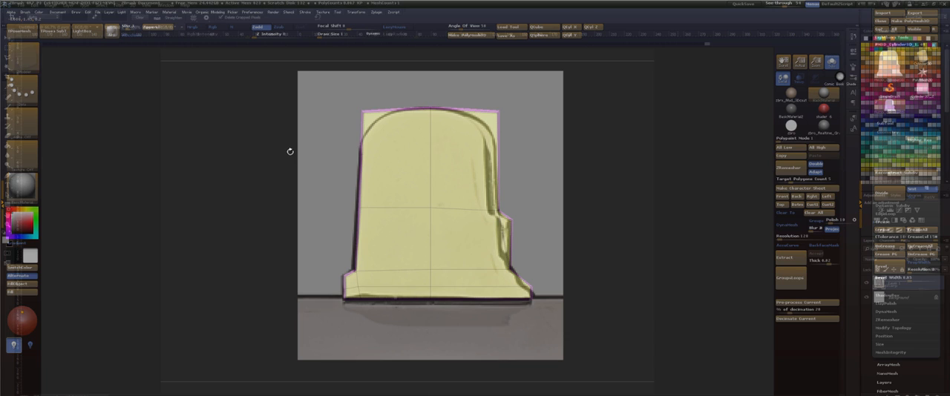
key(ctrl+shift+z)
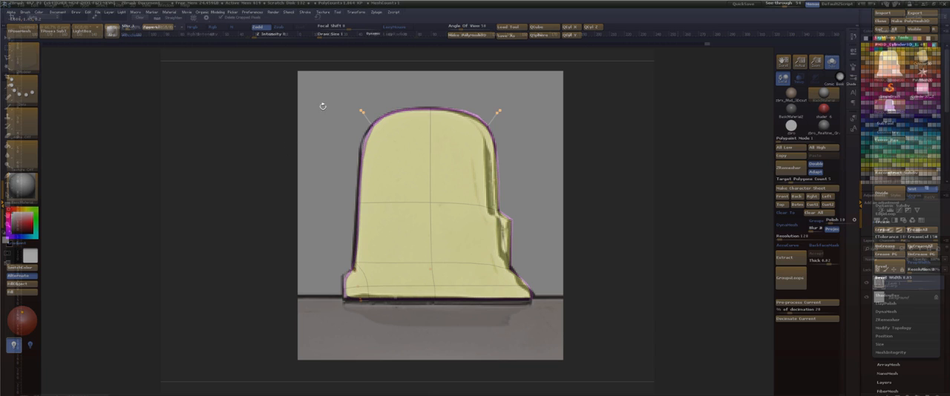
key(ctrl+z)
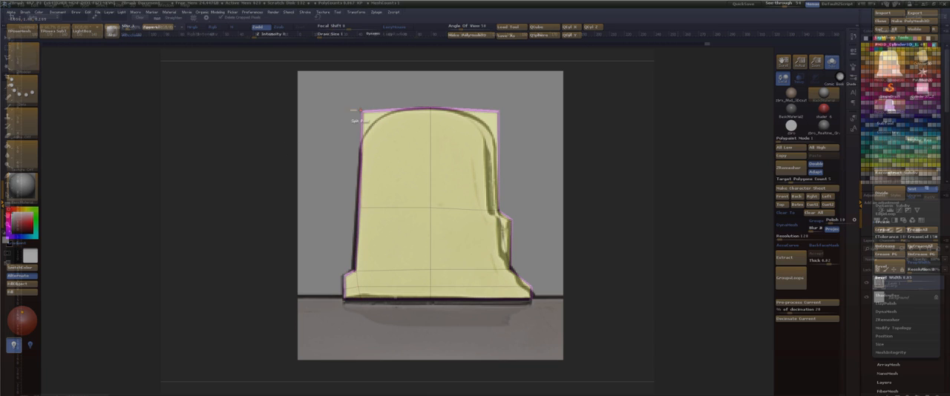
key(ctrl+shift+z)
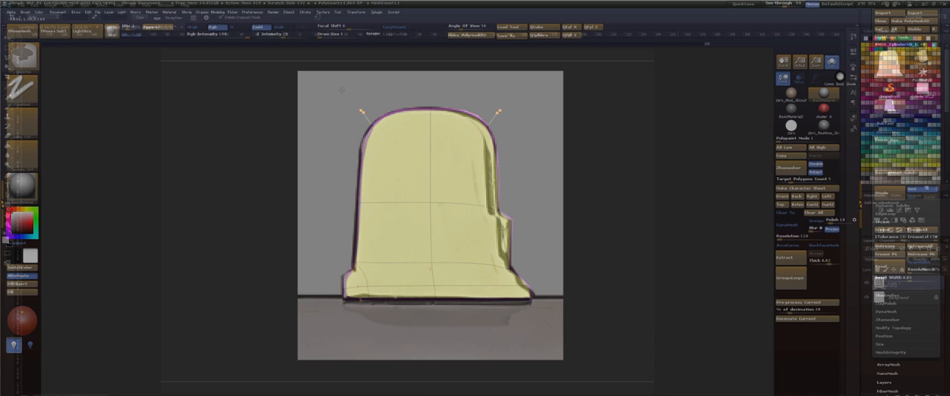
Isolate the tab's rounded upper corner opposite the stepped side with an inverted mask, move it slightly outward to the reference outline, and clear the mask.
ctrl+drag(338, 84, 369, 119)
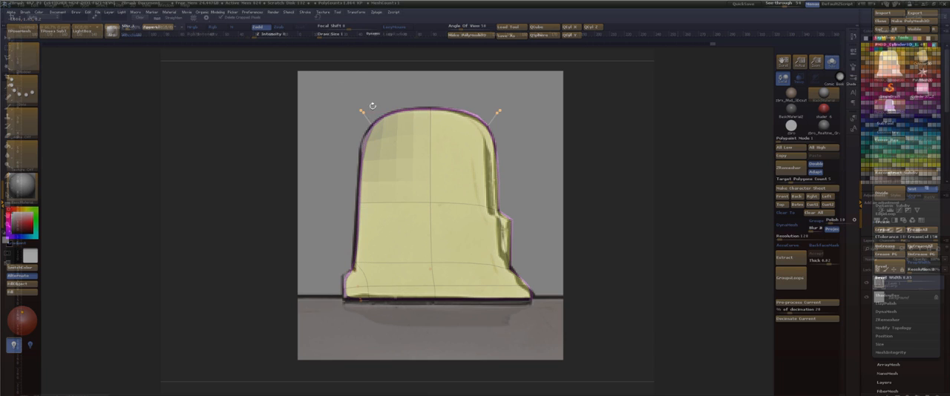
key(w)
drag(544, 208, 540, 209)
key(ctrl+z)
ctrl+click(640, 132)
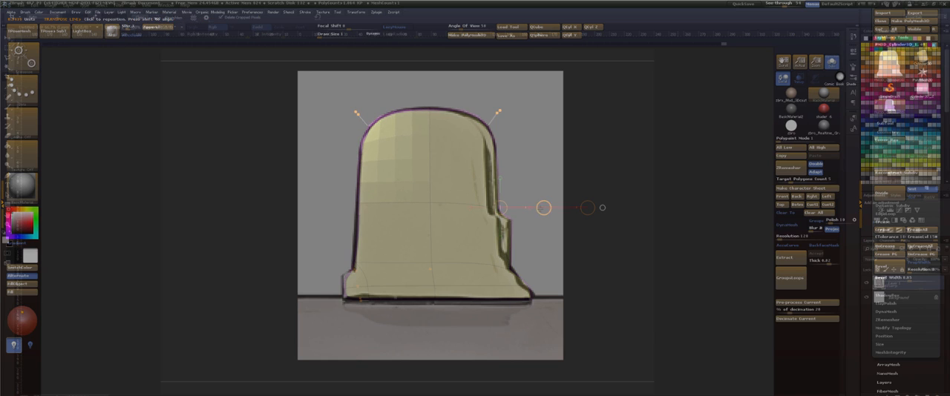
key(q)
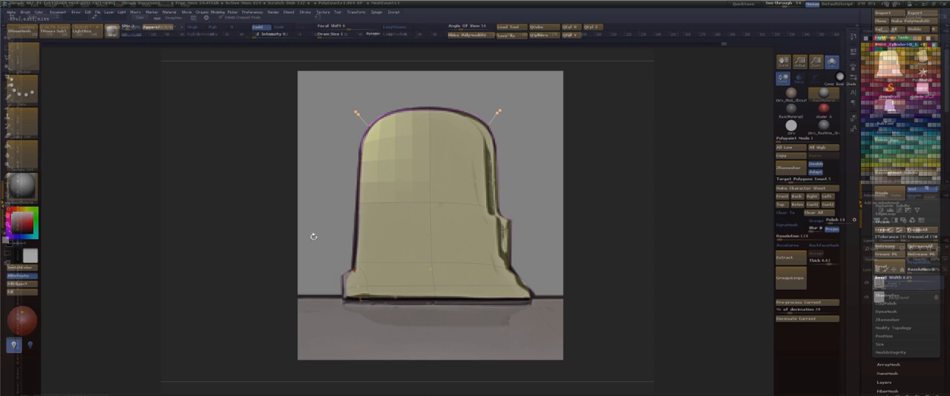
drag(313, 236, 319, 268)
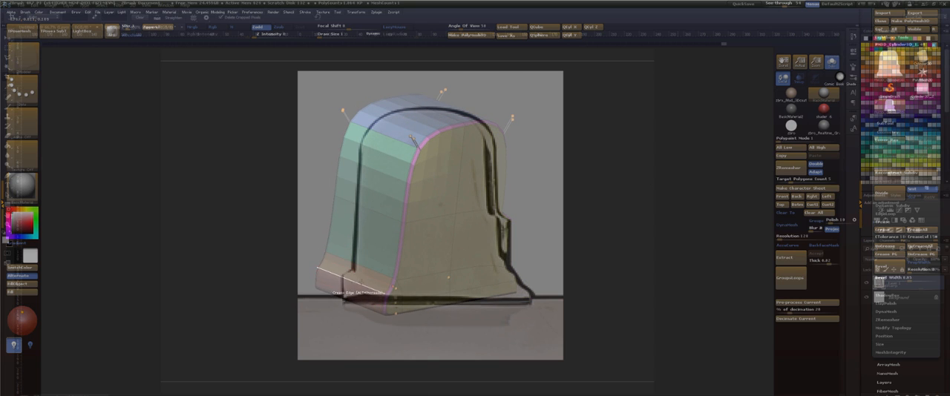
drag(596, 200, 592, 198)
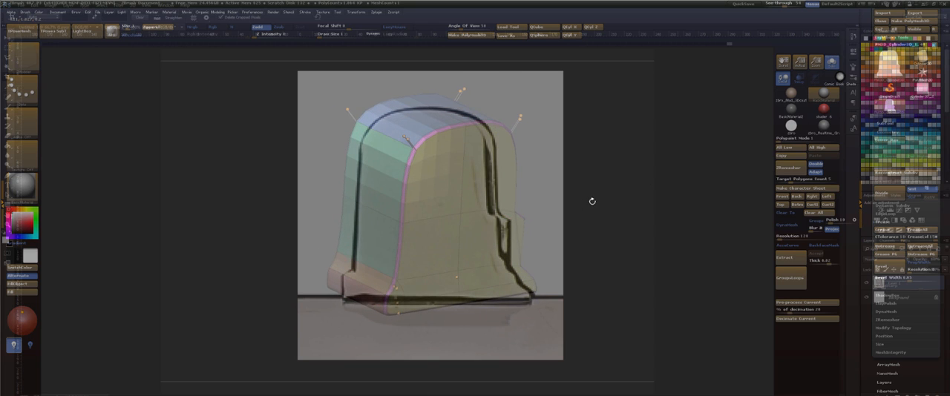
ctrl+drag(631, 171, 612, 216)
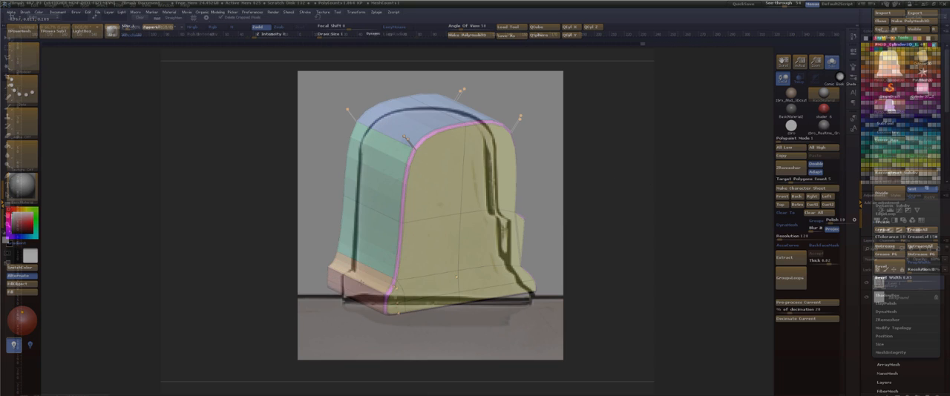
Compare the adjusted corner with the reference outline from the back and at an angle, with dynamic subdivision on and off.
drag(622, 188, 612, 190)
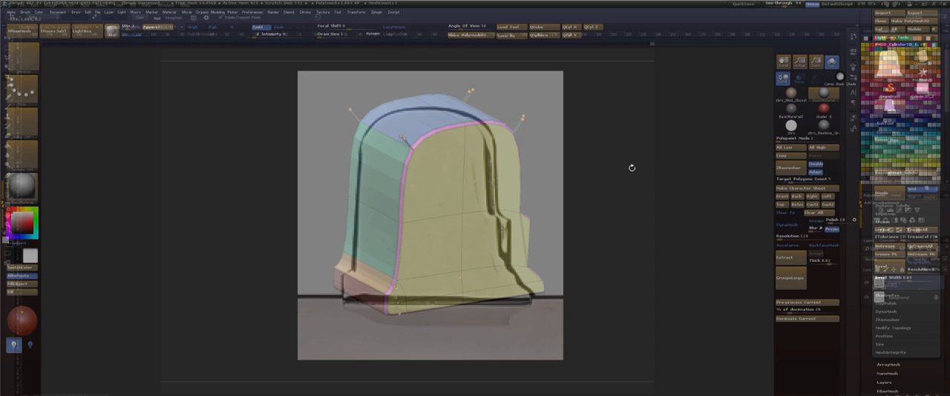
shift+drag(632, 168, 619, 156)
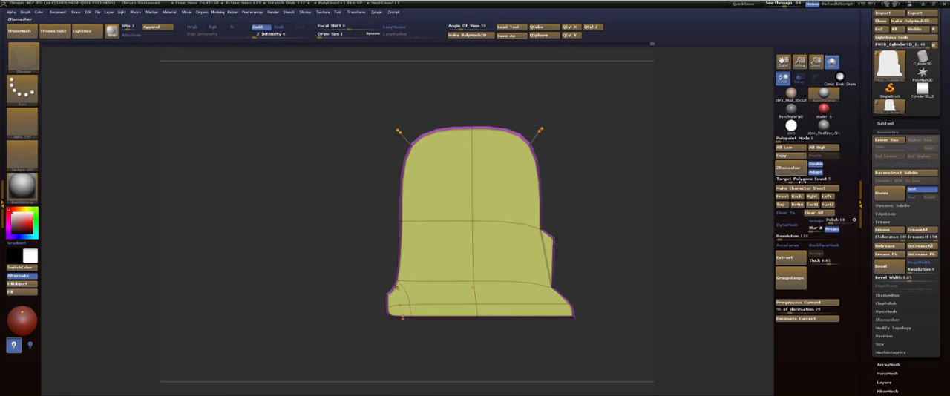
click(782, 197)
click(782, 197)
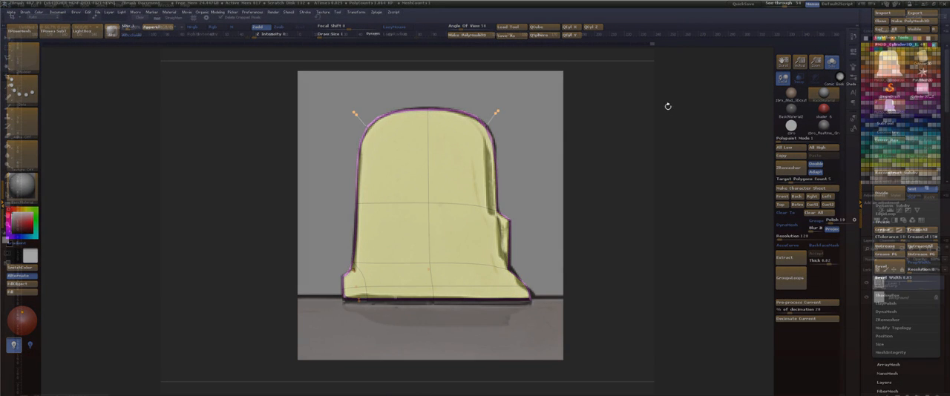
drag(666, 128, 471, 104)
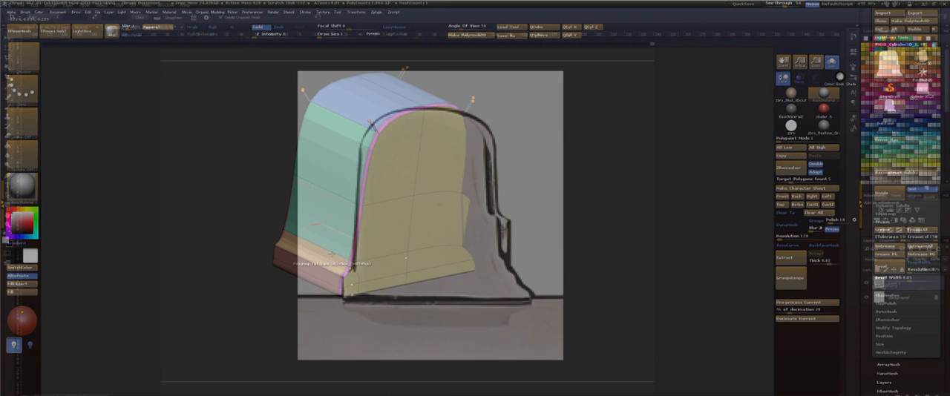
drag(600, 172, 519, 178)
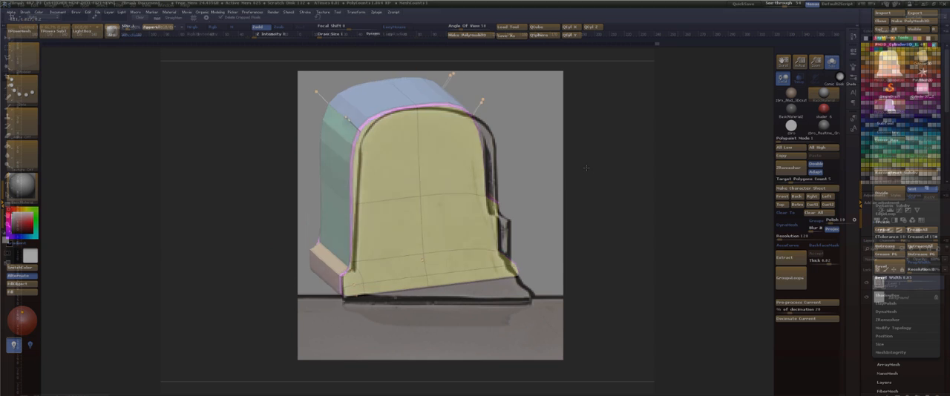
key(shift+d)
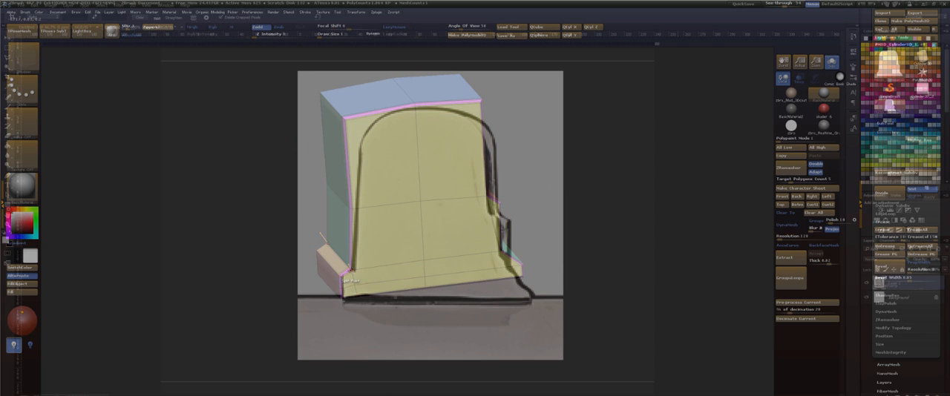
key(d)
shift+drag(662, 169, 670, 161)
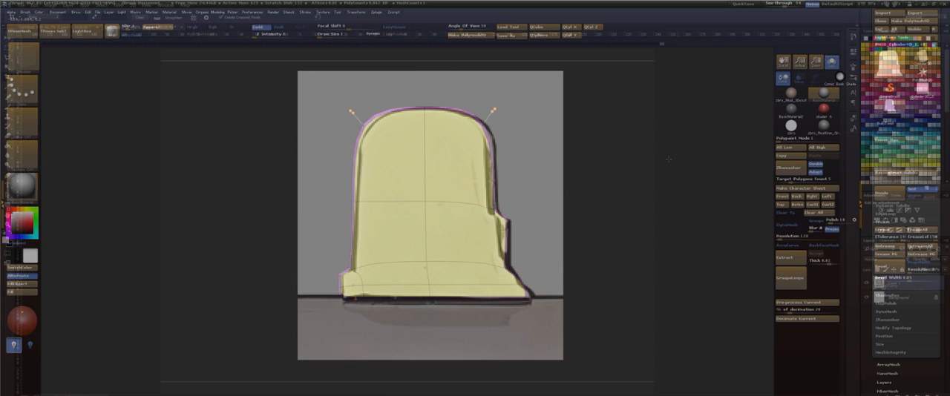
From the back view, isolate the lower corner of the base on the stepped side with an inverted mask and move it slightly outward.
drag(784, 4, 764, 4)
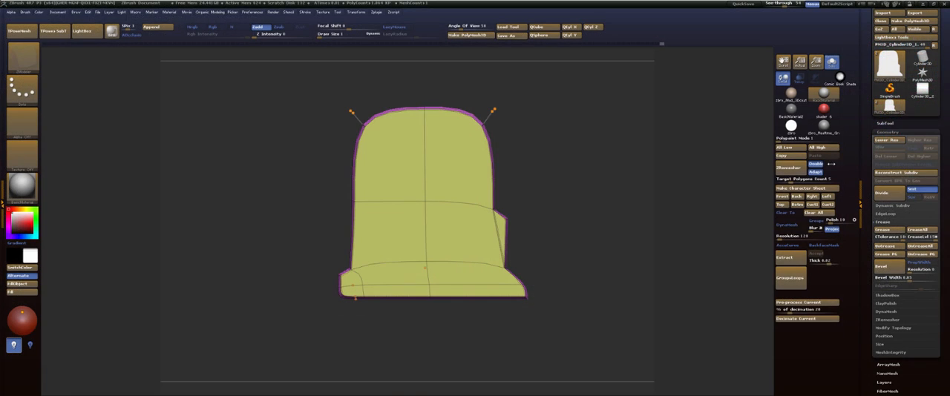
click(785, 198)
click(796, 198)
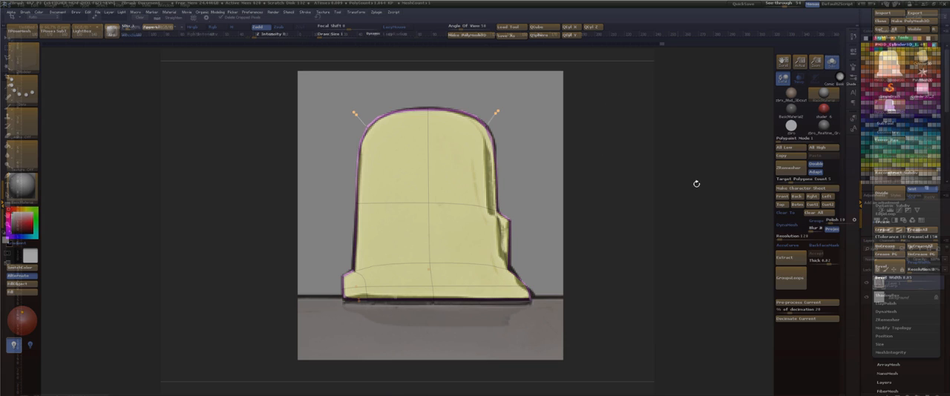
ctrl+drag(669, 320, 515, 290)
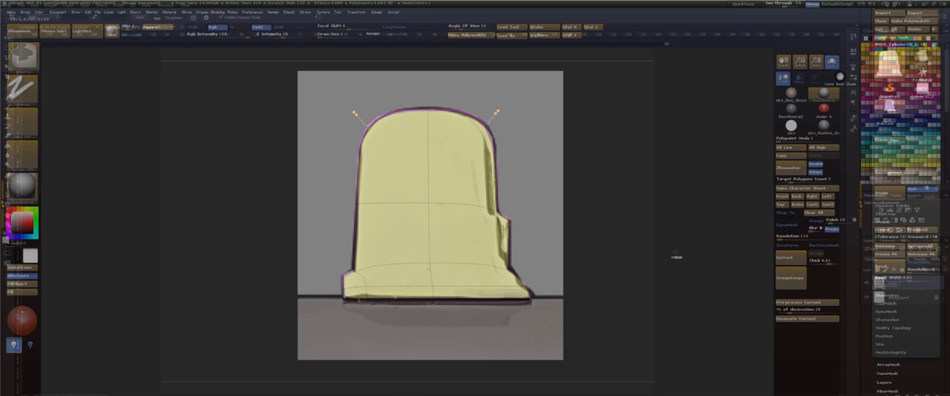
ctrl+click(676, 255)
key(w)
drag(542, 209, 547, 208)
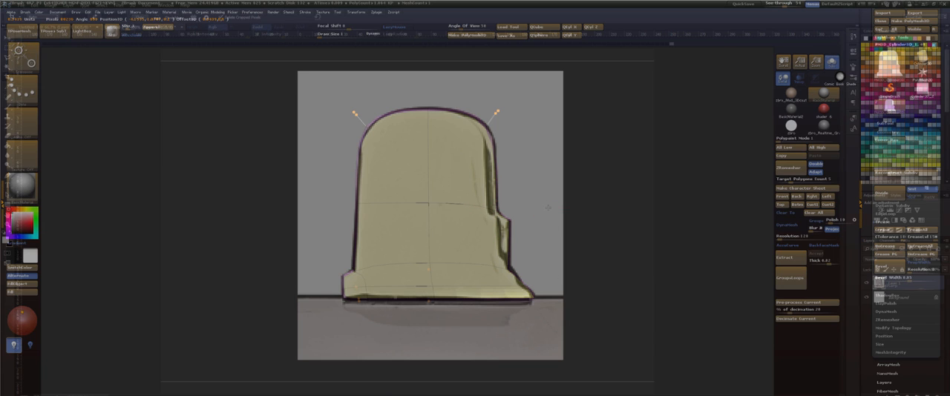
key(q)
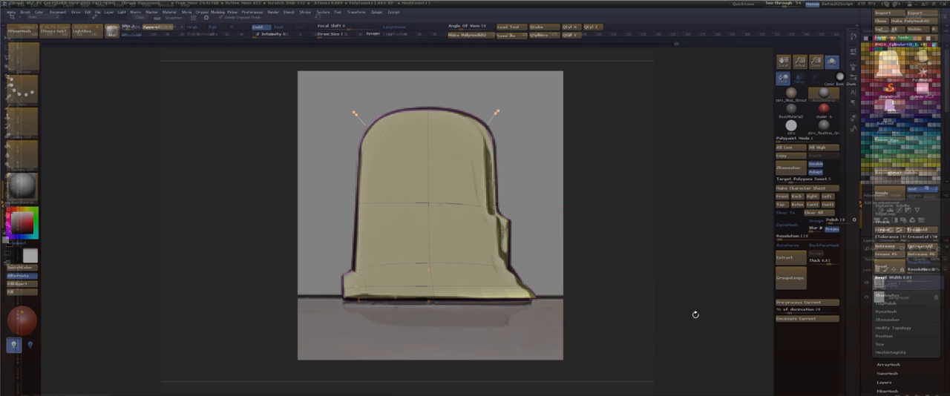
Set the ZModeler polygon action to QMesh with the Flat Island target and extrude the tab's flat underside.
mouse_move(676, 268)
ctrl+mouse_down()
mouse_move(691, 289)
mouse_move(684, 194)
mouse_move(700, 195)
mouse_move(719, 143)
ctrl+mouse_up()
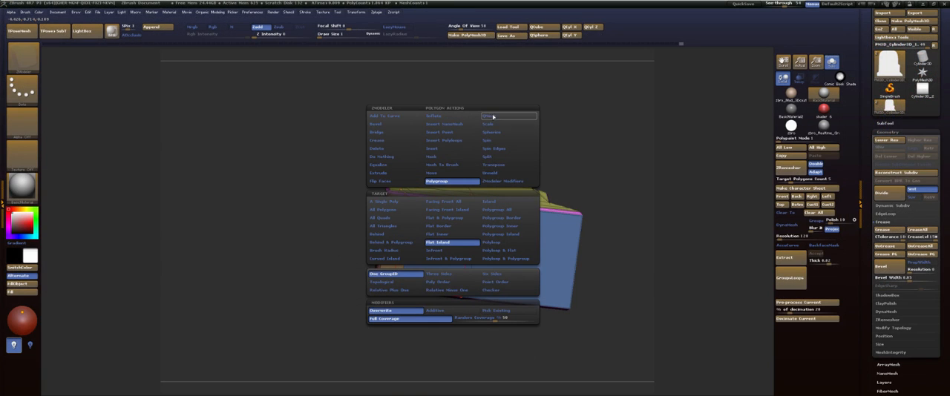
click(493, 117)
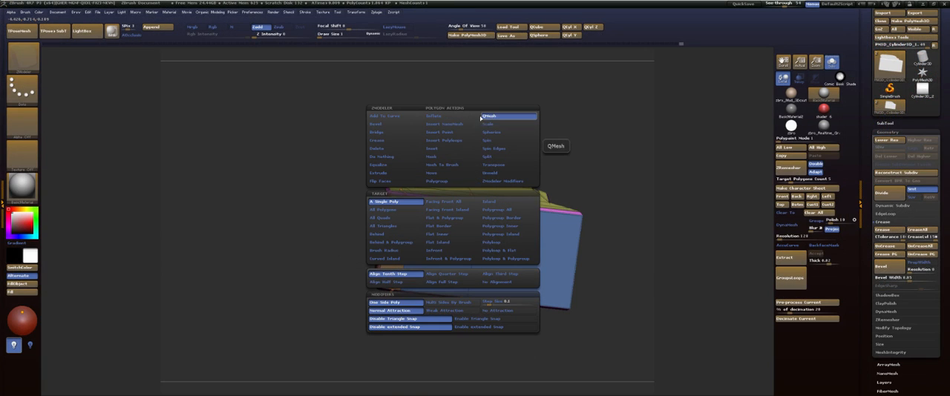
click(443, 242)
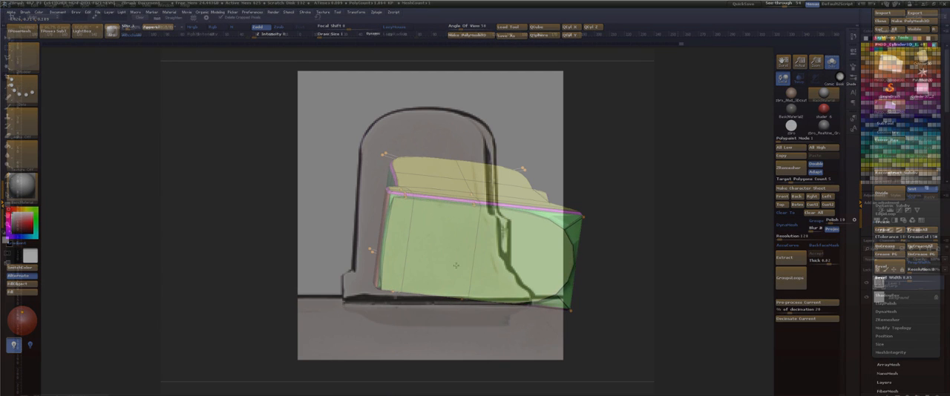
mouse_move(665, 135)
mouse_down()
mouse_move(658, 198)
mouse_move(687, 118)
mouse_move(658, 151)
mouse_up()
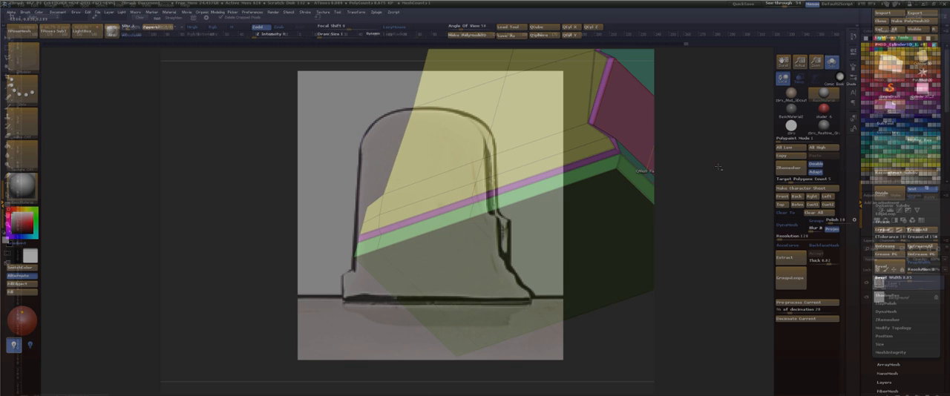
Inspect the extruded underside and the tab's outline against the reference, showing polygroups and turning dynamic subdivision off.
drag(719, 168, 678, 145)
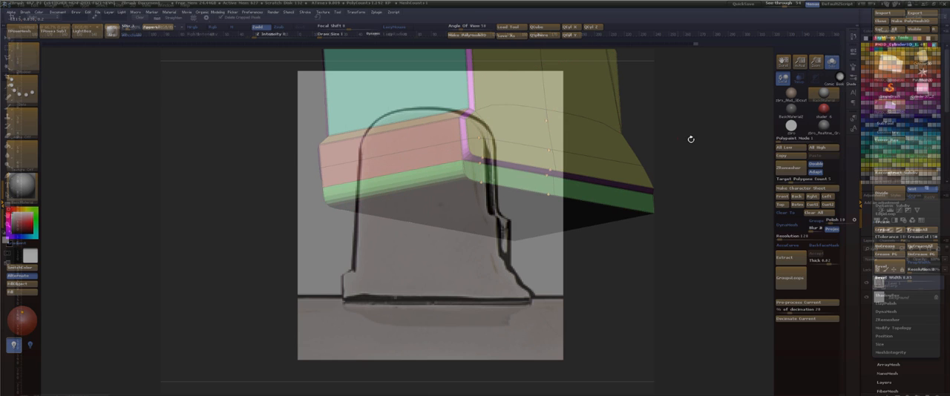
mouse_move(688, 143)
shift+mouse_down()
mouse_move(658, 125)
mouse_move(657, 165)
mouse_move(558, 232)
mouse_move(581, 224)
shift+mouse_up()
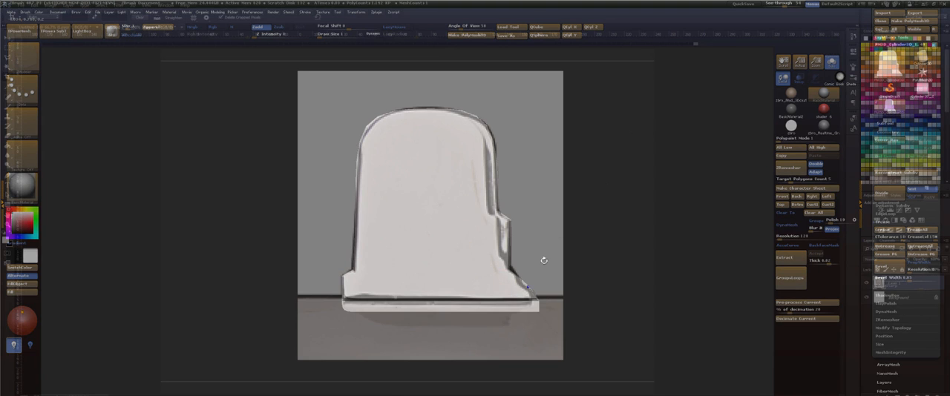
key(shift+f)
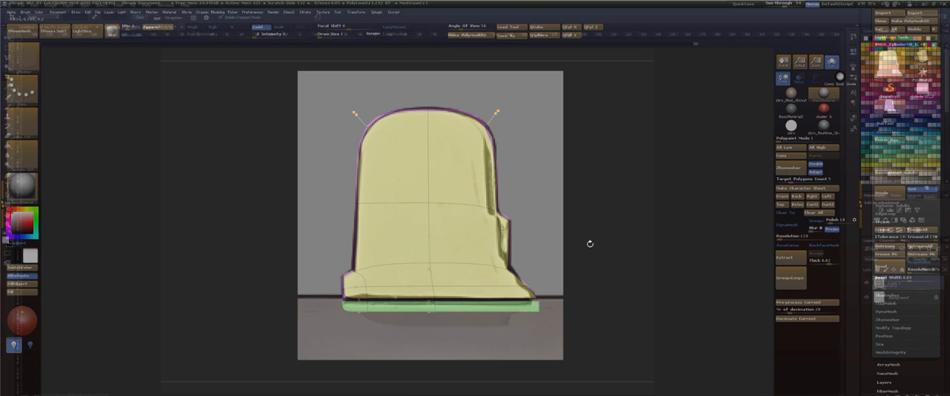
drag(607, 228, 532, 287)
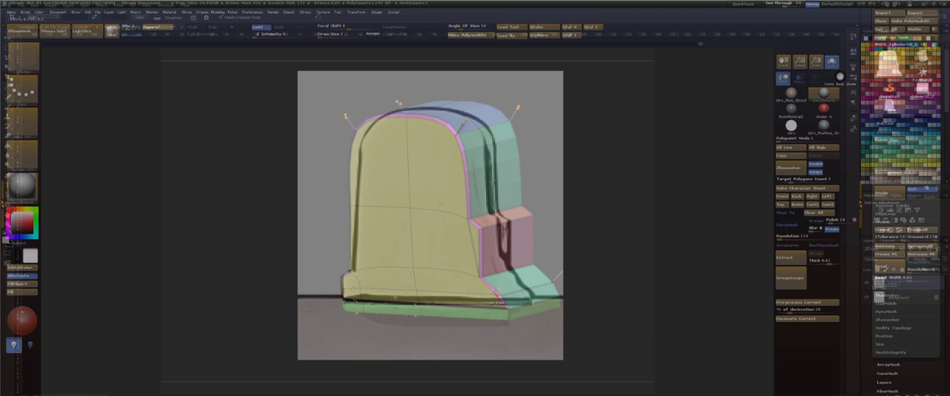
key(shift+d)
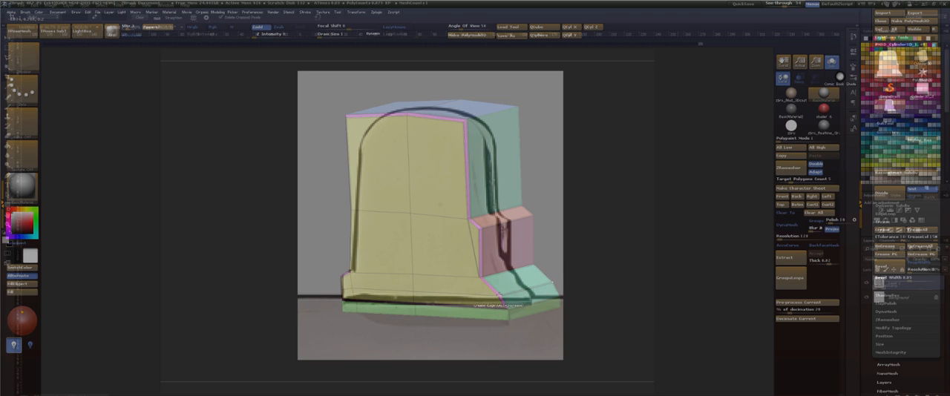
From the back view, mask off the base's lower flare on the stepped side and nudge it slightly to the reference outline.
drag(651, 199, 671, 197)
drag(779, 4, 765, 4)
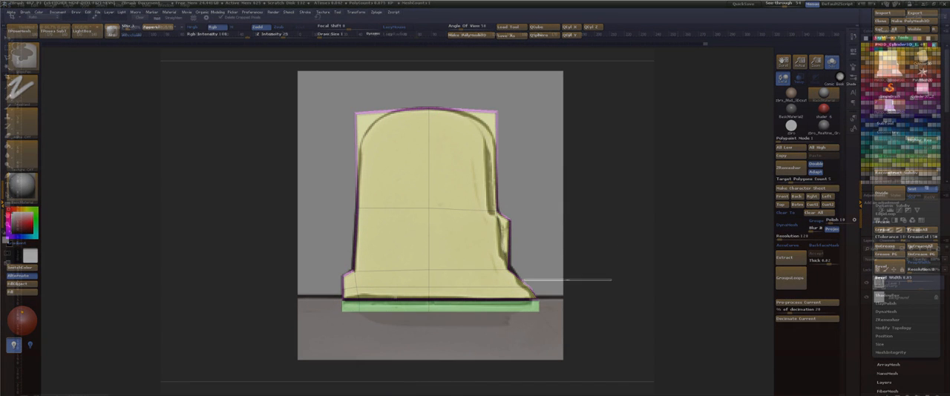
key(w)
mouse_move(499, 207)
mouse_down()
mouse_move(586, 208)
mouse_move(534, 209)
mouse_up()
key(q)
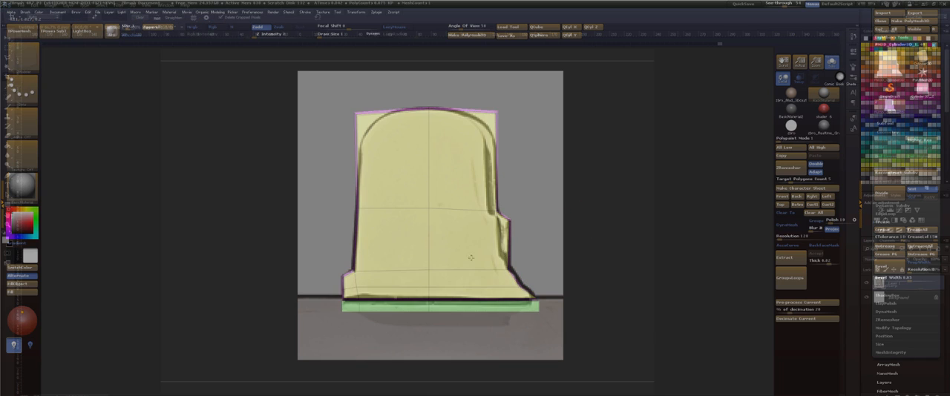
Use the ZModeler edge Insert action across the tab's base, and adjust the isolated stepped half of the base to the reference.
key(space)
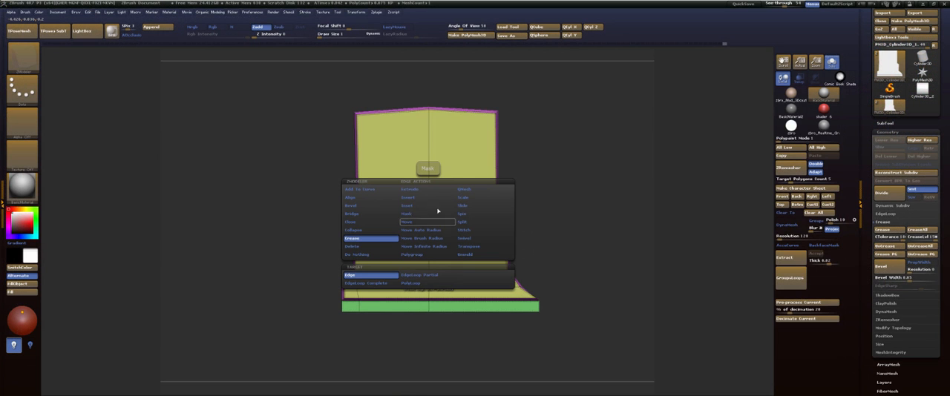
click(423, 199)
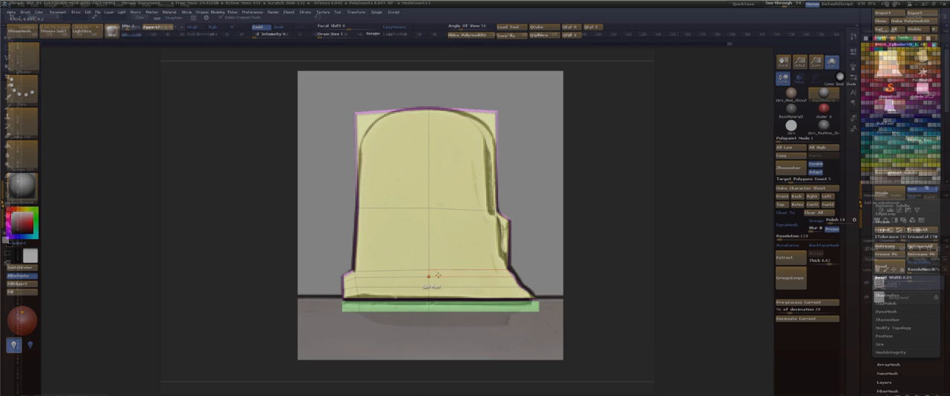
ctrl+drag(689, 257, 429, 285)
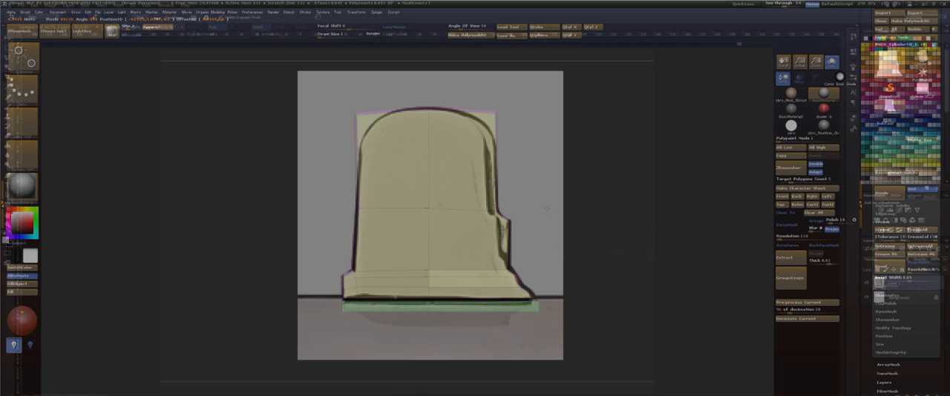
key(w)
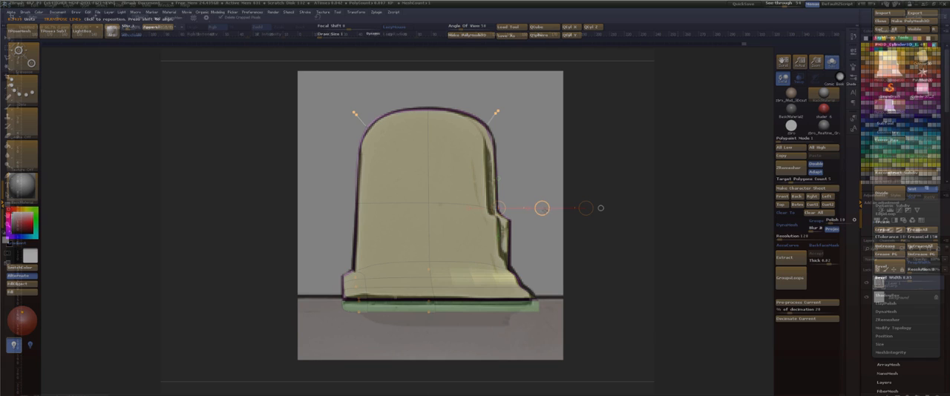
key(q)
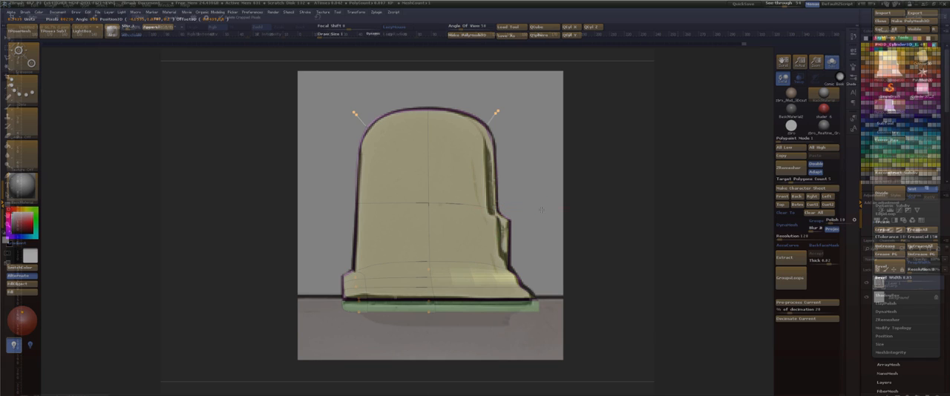
key(q)
key(ctrl)
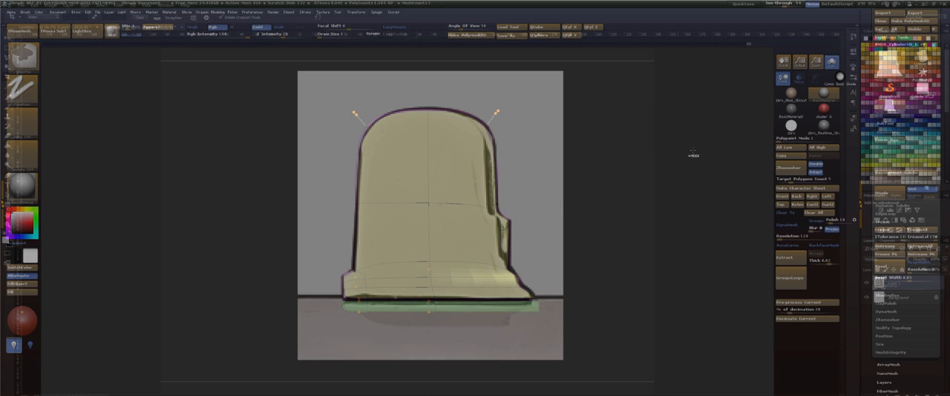
Bring the whole hilt into view, make its main body the active subtool, and recall the stored front view.
ctrl+drag(701, 187, 700, 174)
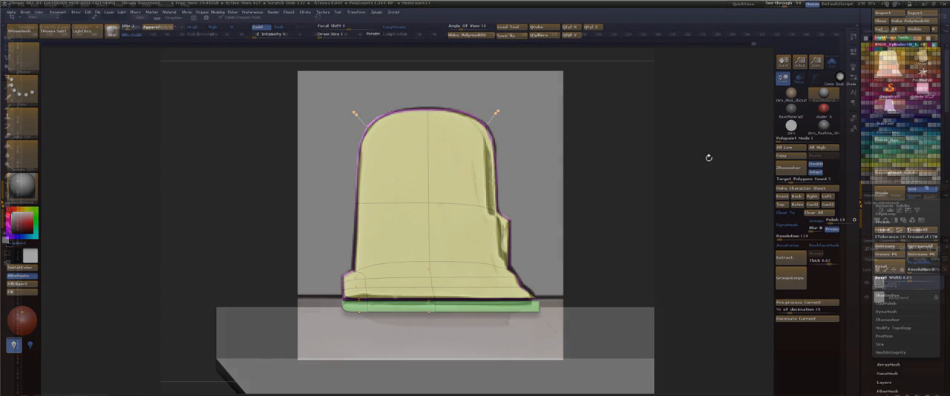
key(f)
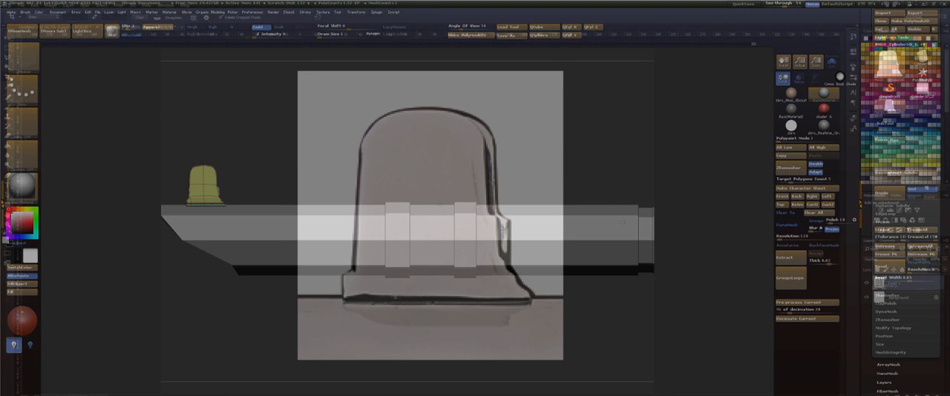
alt+click(622, 221)
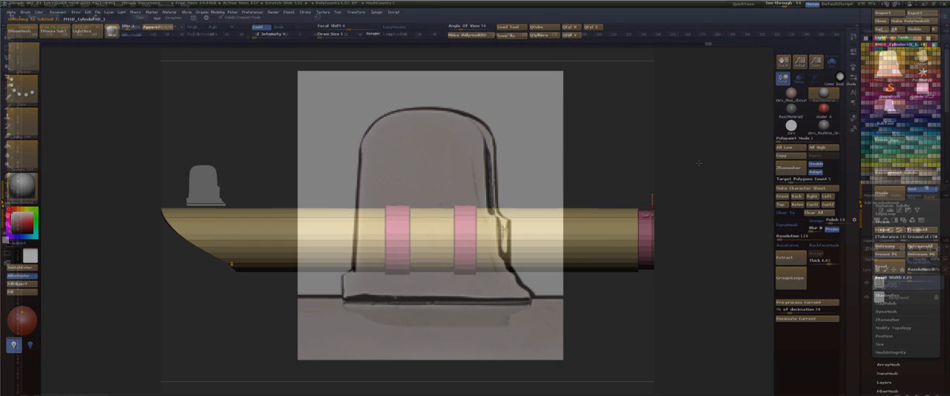
alt+drag(706, 152, 847, 153)
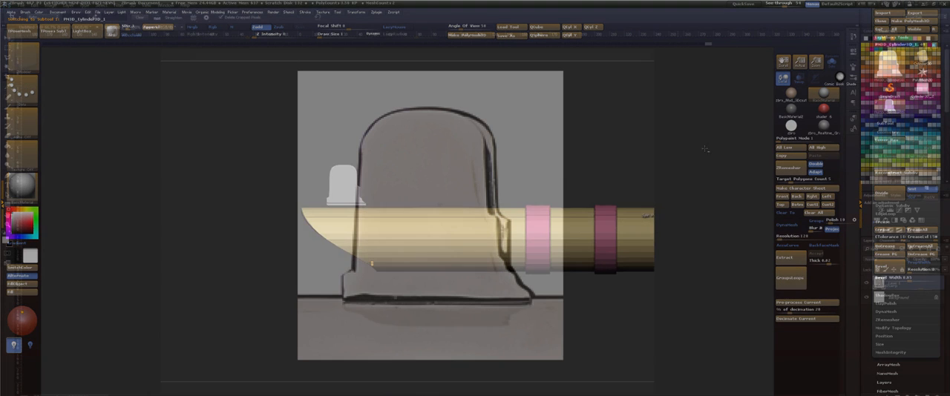
alt+drag(686, 149, 707, 154)
alt+click(640, 223)
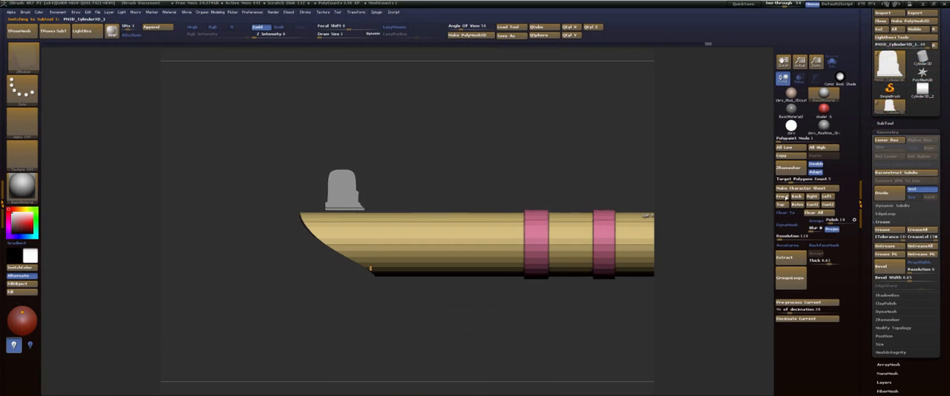
click(782, 198)
Switch to Photoshop, bring up the full hilt reference in Untitled-1, and return to ZBrush.
key(alt+Tab)
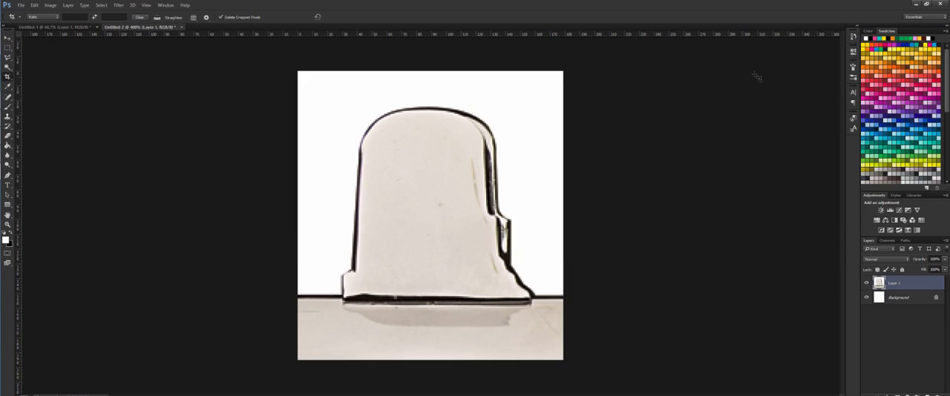
click(64, 27)
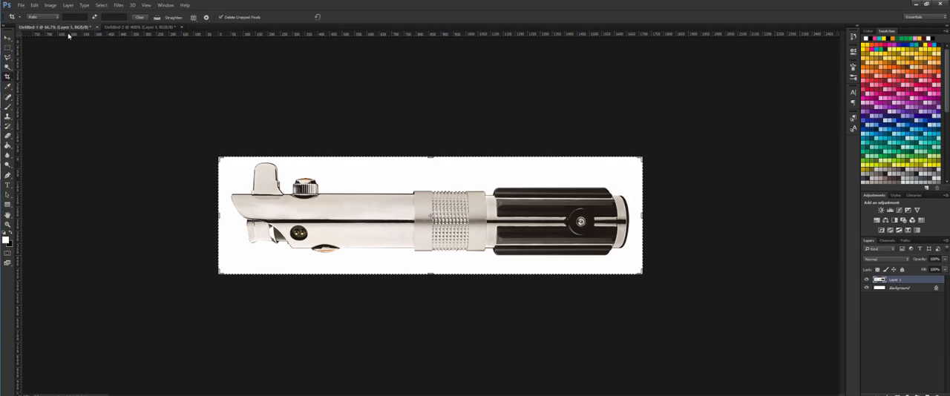
key(alt+Tab)
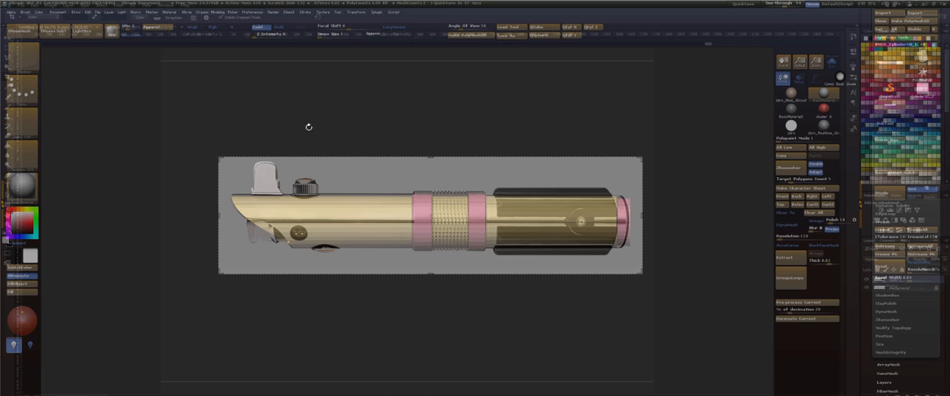
key(w)
drag(286, 194, 338, 140)
key(ctrl+z)
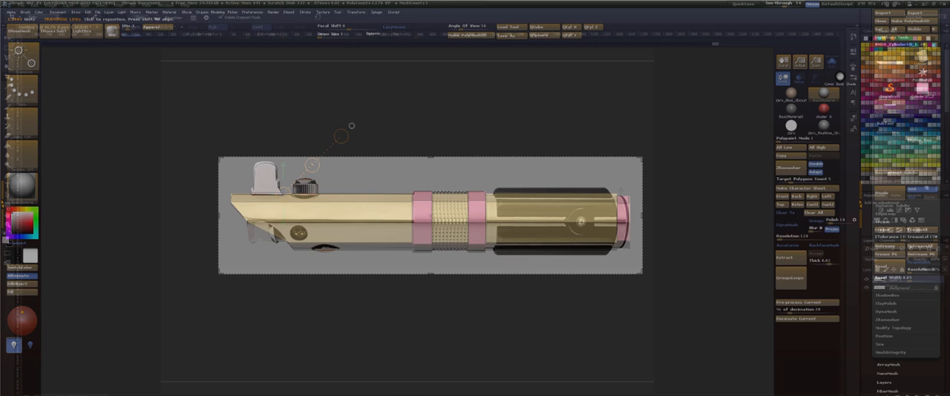
Make the emitter tab the active subtool and move it slightly down so its base sits into the hilt body.
key(Down)
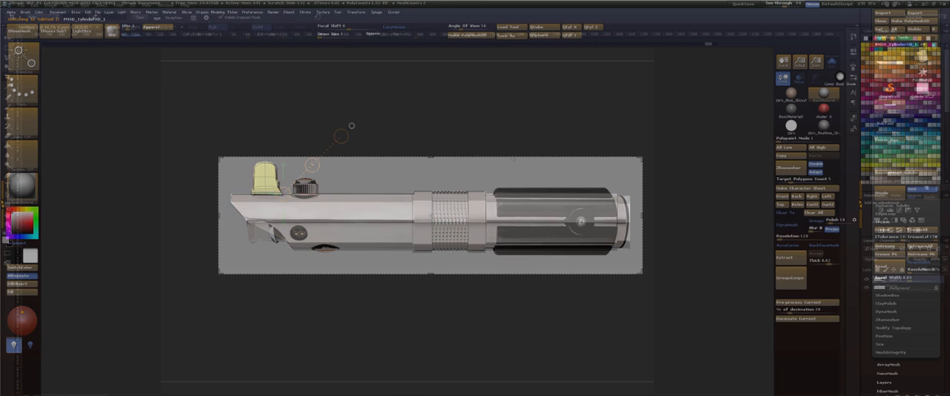
drag(341, 137, 284, 111)
drag(284, 152, 284, 158)
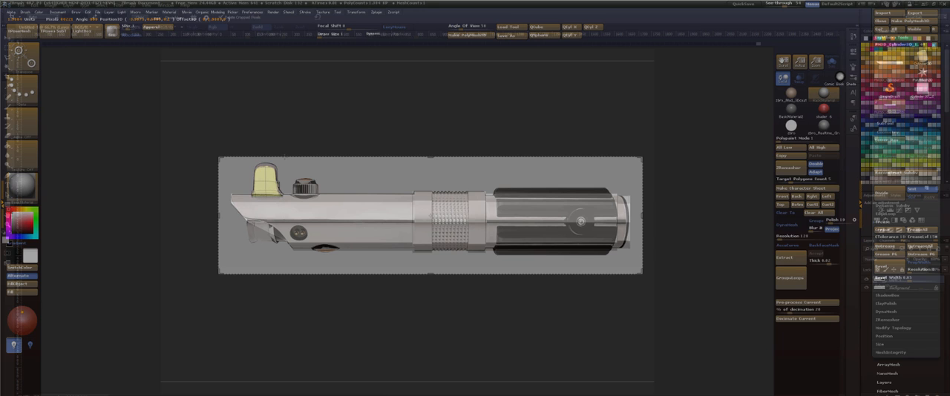
shift+drag(284, 194, 283, 97)
drag(344, 123, 363, 131)
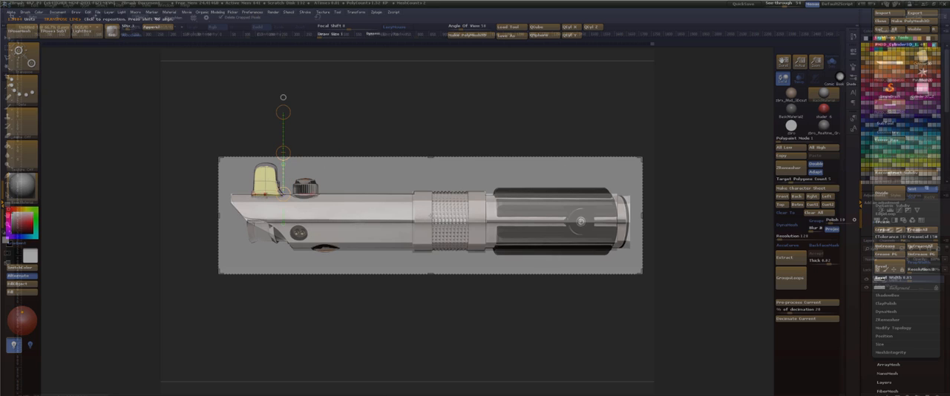
Stretch the emitter tab slightly upward from its base to match its height in the side reference.
drag(283, 165, 266, 191)
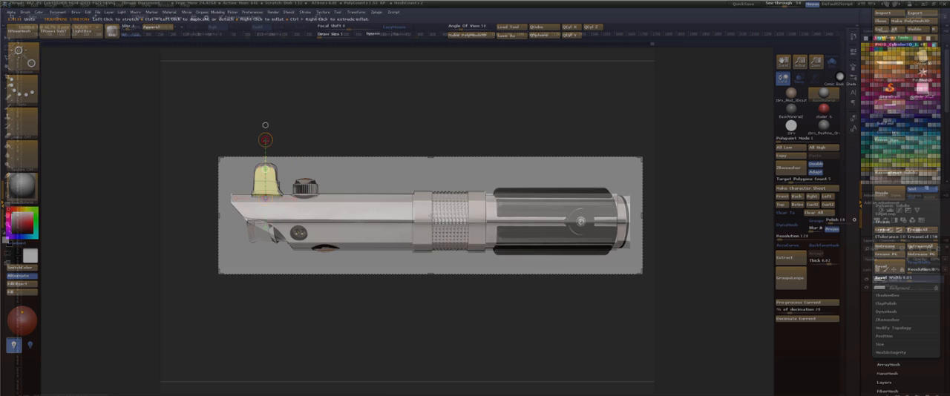
drag(265, 140, 265, 135)
key(q)
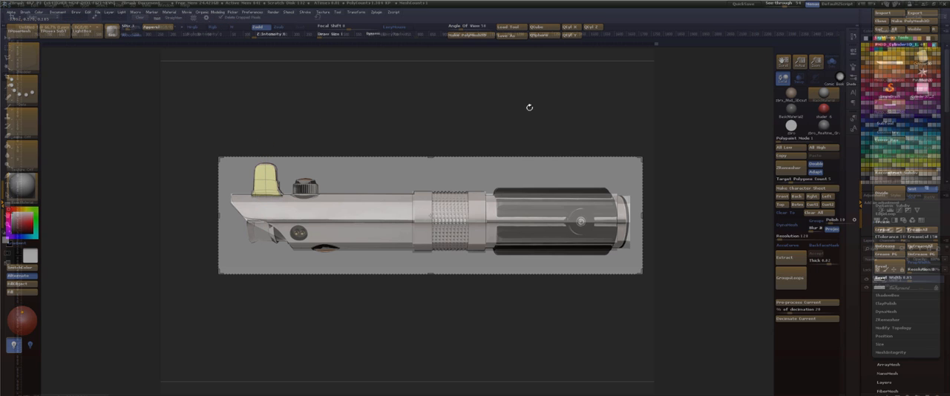
Reselect the main hilt body and check the full side reference in Photoshop before returning to ZBrush.
drag(717, 148, 682, 179)
alt+click(612, 221)
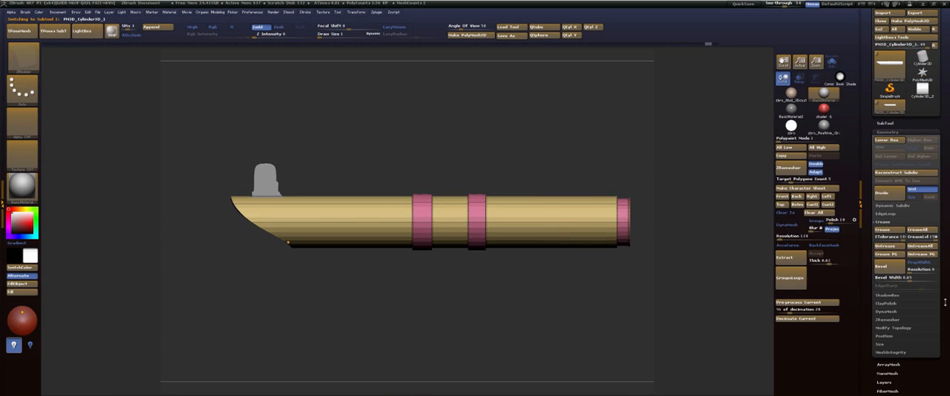
key(alt+Tab)
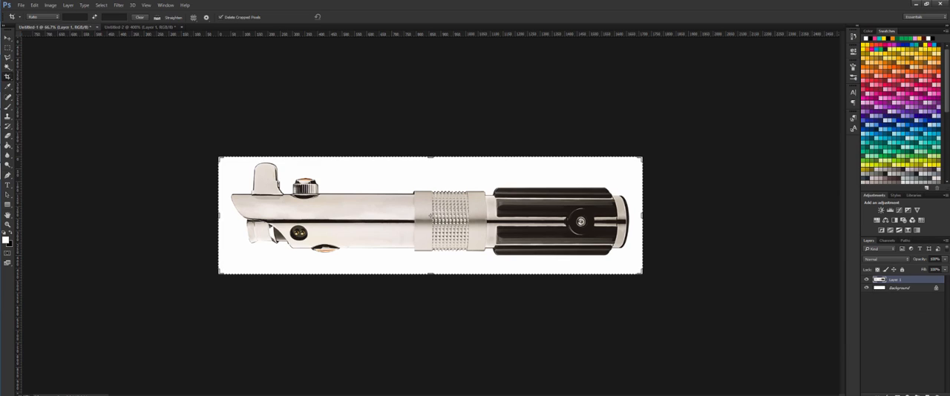
drag(949, 363, 801, 203)
key(alt+Tab)
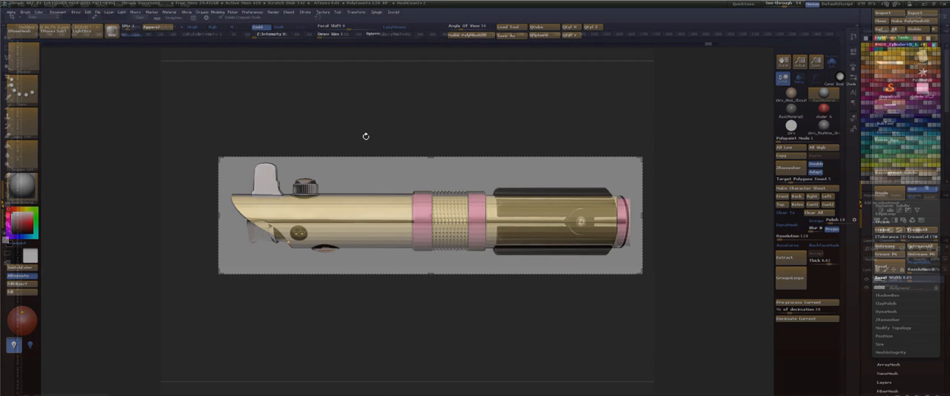
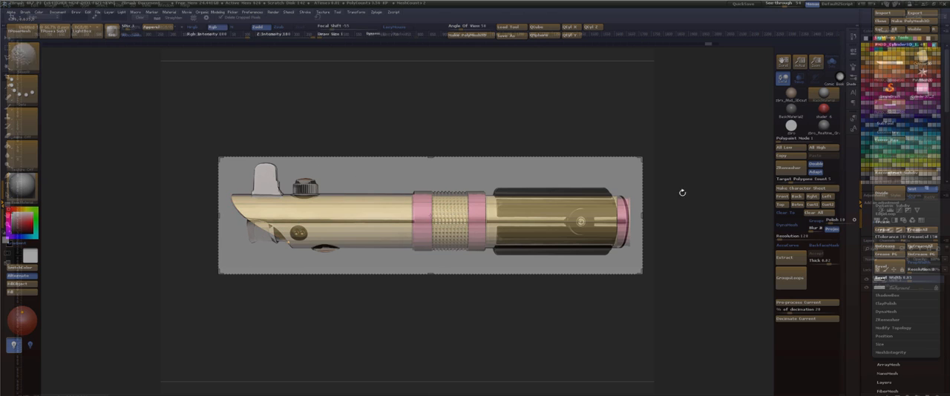
Isolate the main hilt body and set the window see-through to 0 so the reference overlay is hidden.
key(shift+f)
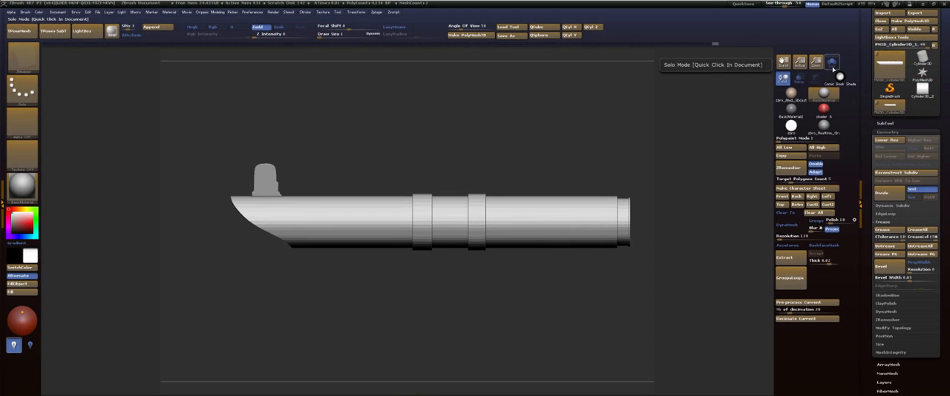
click(832, 63)
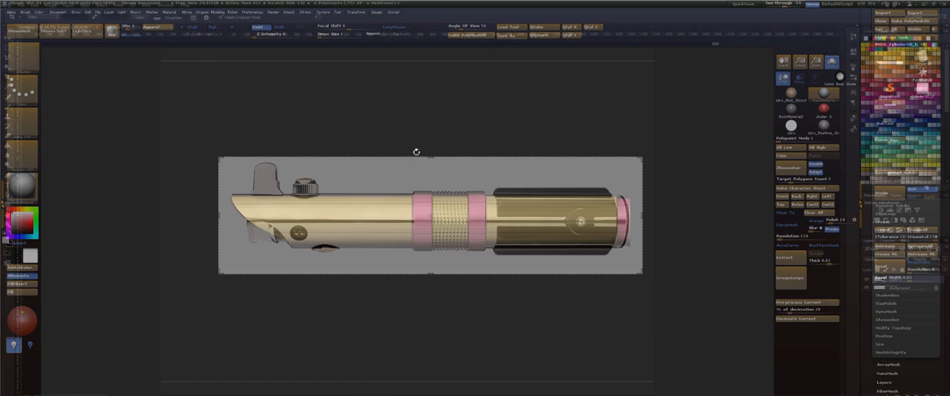
drag(781, 3, 757, 5)
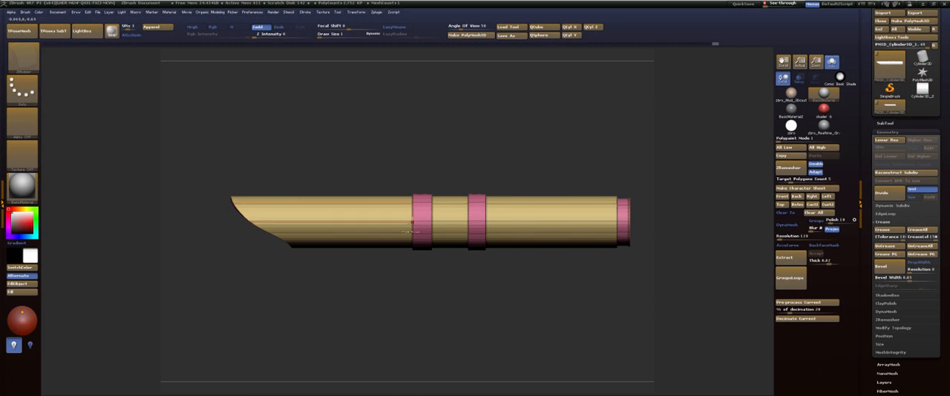
Use ClipCurve to cut away the angled emitter section at the outer edge of the front grip ring.
key(b)
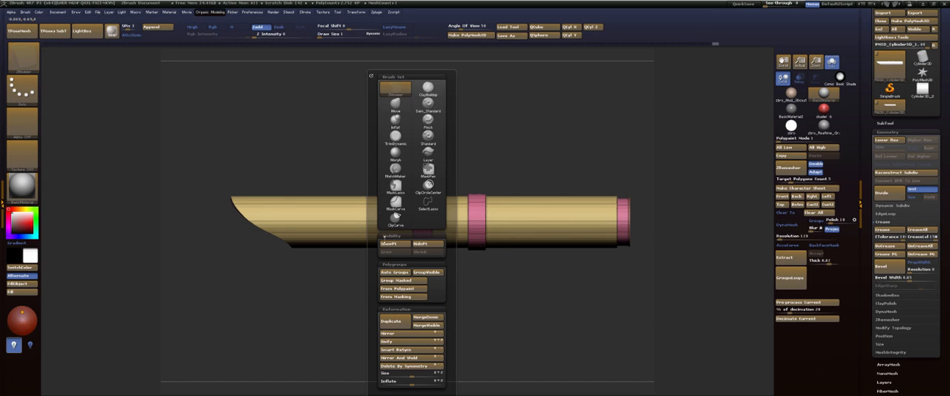
click(396, 221)
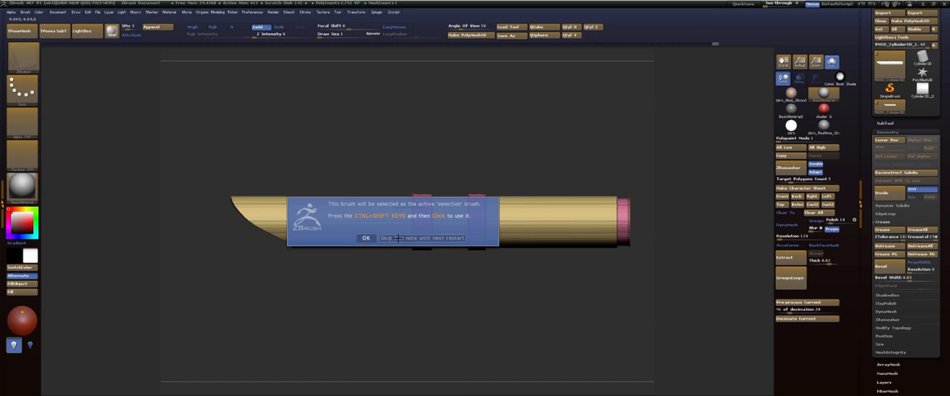
click(398, 238)
mouse_move(398, 286)
ctrl+shift+mouse_down()
mouse_move(401, 313)
mouse_move(403, 111)
mouse_move(413, 110)
ctrl+shift+mouse_up()
mouse_move(431, 134)
mouse_down()
mouse_move(477, 138)
mouse_move(506, 209)
mouse_move(519, 178)
mouse_move(453, 81)
mouse_move(495, 164)
mouse_up()
mouse_move(445, 379)
ctrl+shift+mouse_down()
mouse_move(425, 80)
mouse_move(447, 71)
ctrl+shift+mouse_up()
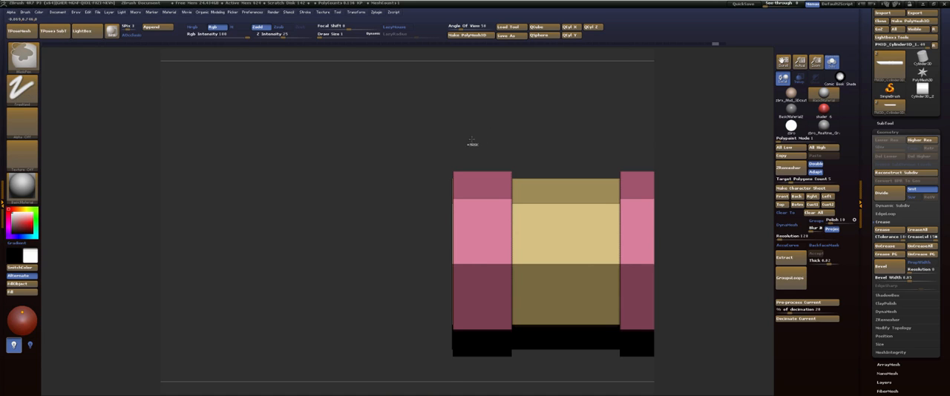
key(ctrl+z)
mouse_move(447, 365)
ctrl+shift+mouse_down()
mouse_move(429, 145)
mouse_move(451, 77)
ctrl+shift+mouse_up()
Delete the extra edge loop around the clipped end face so the front ring keeps a single border.
mouse_move(467, 104)
mouse_down()
mouse_move(523, 119)
mouse_move(546, 210)
mouse_up()
alt+drag(553, 139, 602, 256)
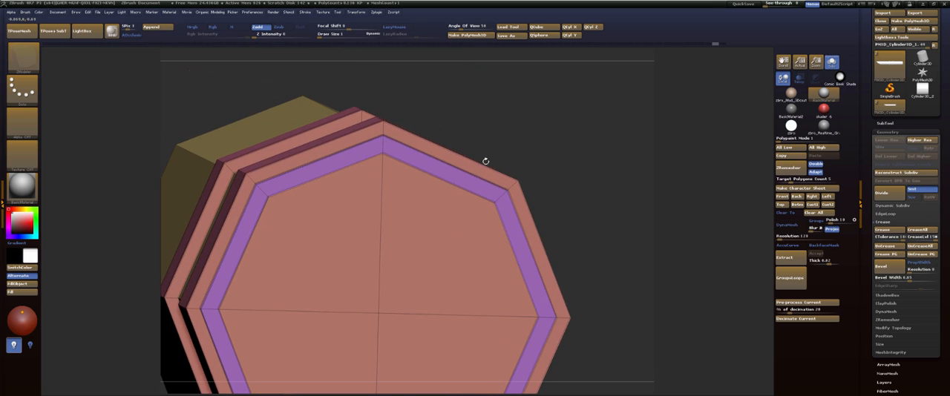
click(463, 174)
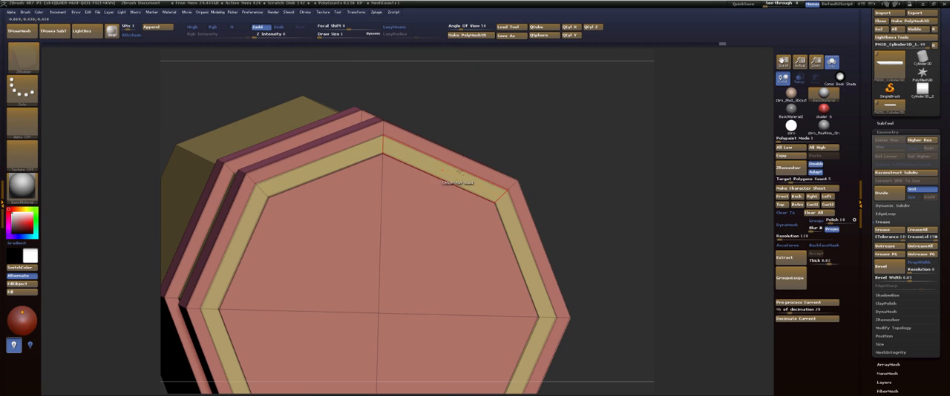
key(ctrl+z)
alt+click(460, 169)
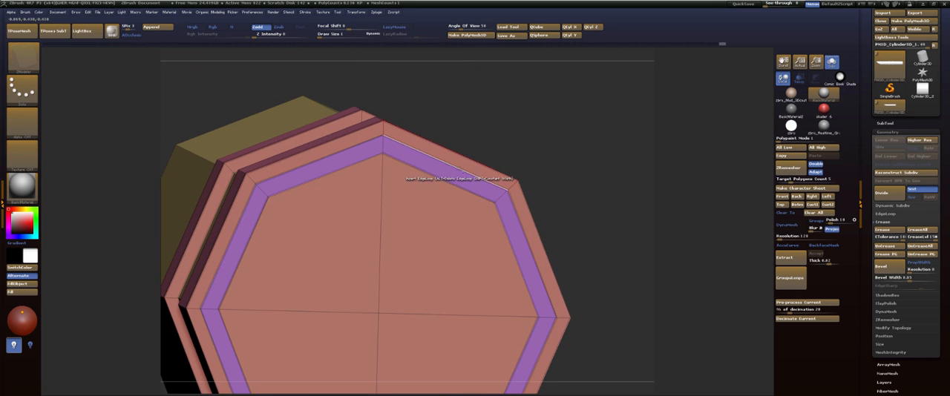
key(ctrl+z)
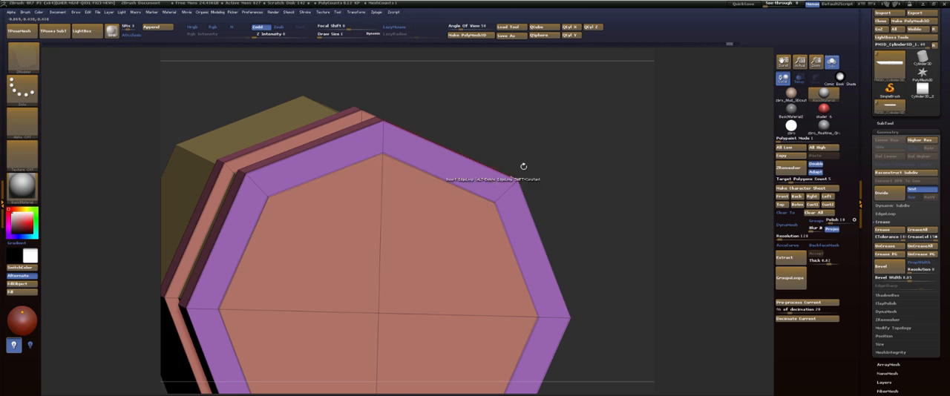
Turn on dynamic subdivision for the clipped hilt body.
drag(550, 151, 521, 152)
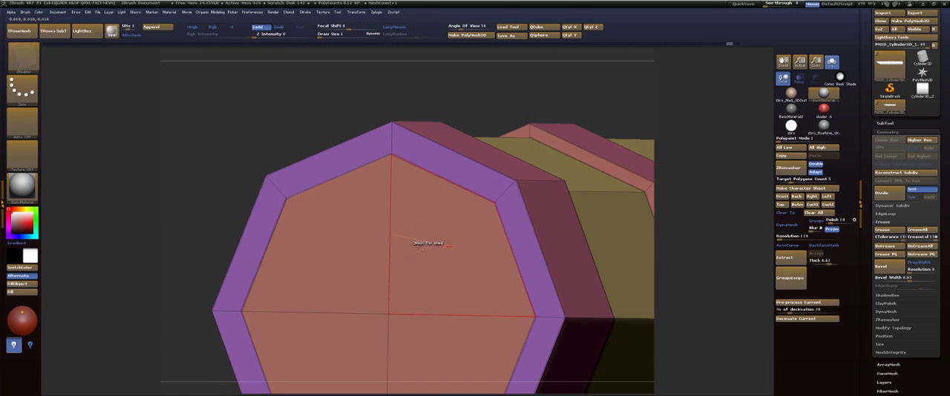
drag(483, 95, 563, 95)
key(d)
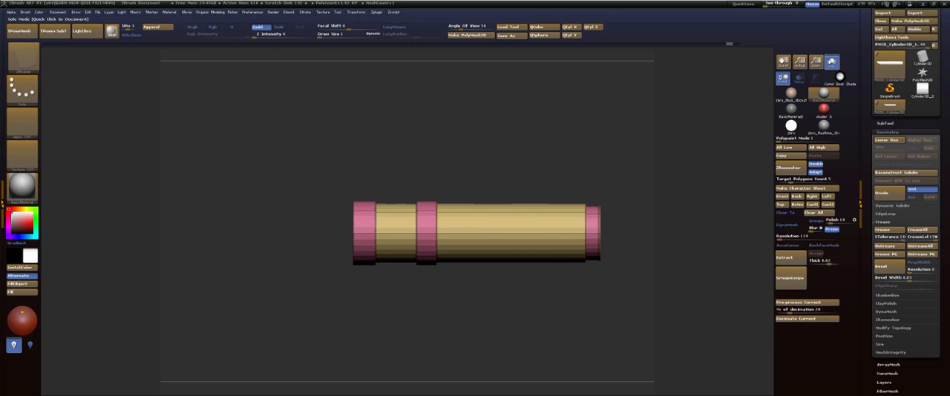
drag(522, 139, 544, 205)
Detach the flat end cap as a separate disc in front of the ring using QMesh on A Single Poly.
mouse_move(427, 221)
alt+mouse_down()
mouse_move(386, 229)
mouse_move(416, 265)
alt+mouse_up()
key(space)
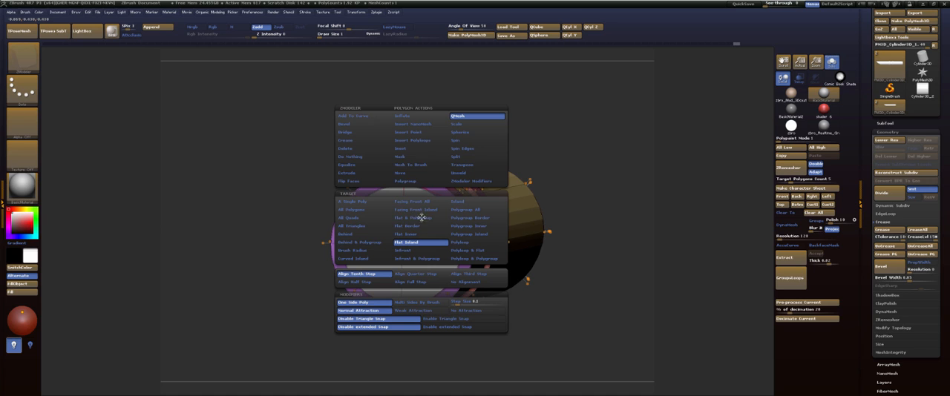
click(359, 201)
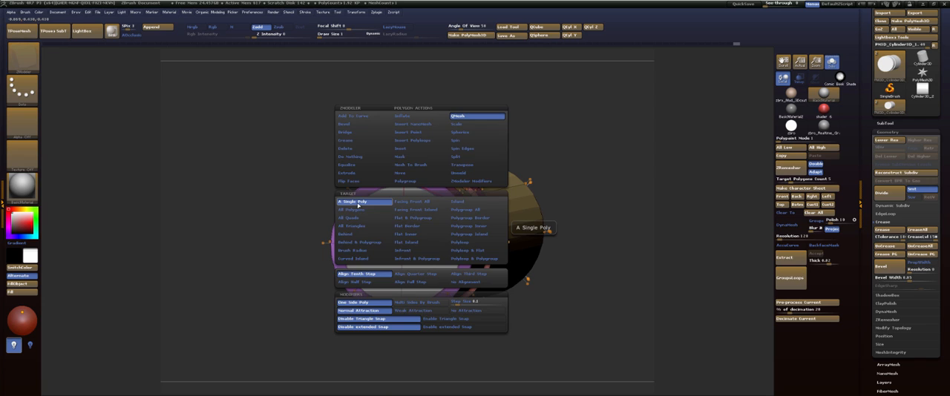
drag(547, 127, 489, 134)
click(427, 226)
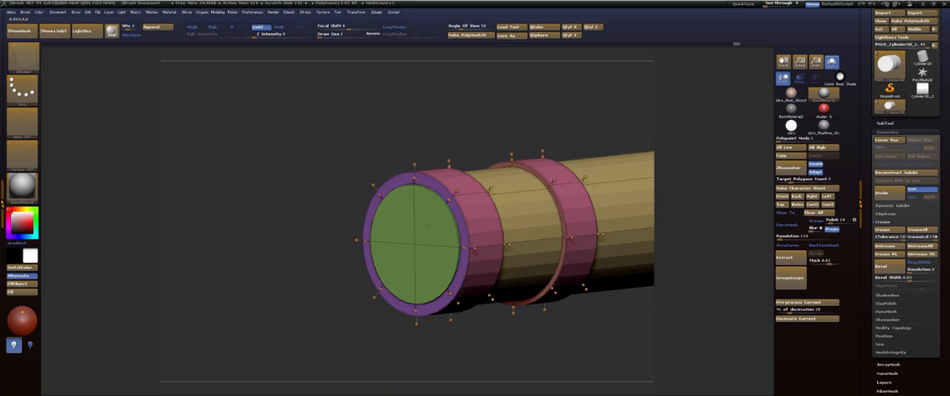
drag(427, 225, 367, 239)
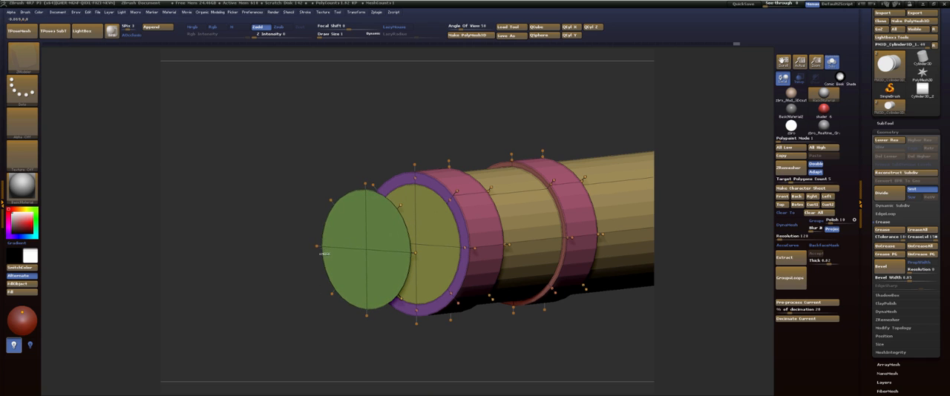
Undo the recent end cap edits and redo them to bring back the detached disc.
drag(365, 116, 425, 110)
mouse_move(425, 110)
mouse_down()
mouse_move(446, 123)
mouse_move(402, 123)
mouse_move(454, 114)
mouse_up()
key(ctrl+z)
key(ctrl+z)
key(ctrl+z)
key(ctrl+z)
mouse_move(515, 139)
mouse_down()
mouse_move(502, 95)
mouse_move(523, 96)
mouse_move(523, 111)
mouse_up()
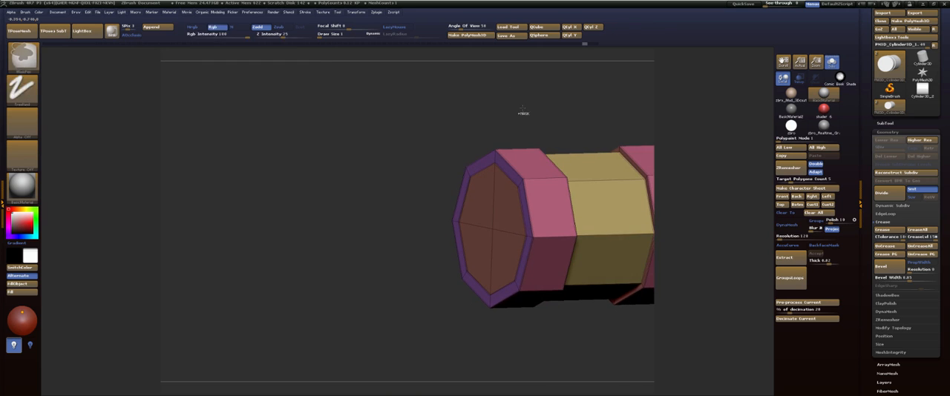
key(ctrl+shift+z)
key(ctrl+shift+z)
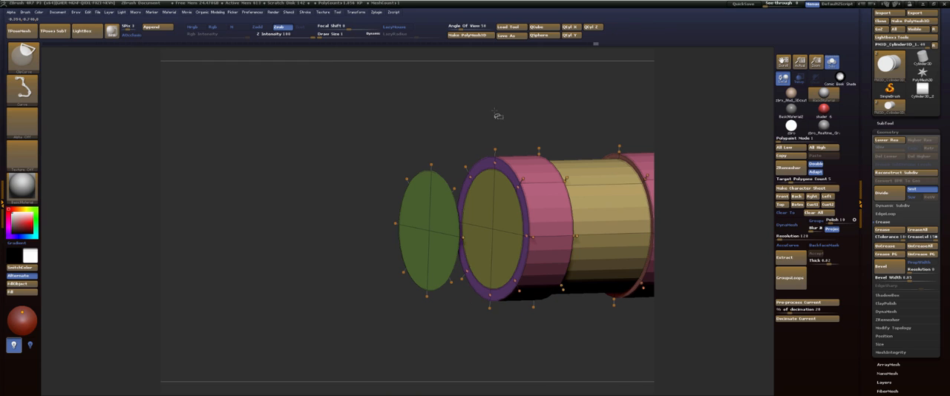
Set the QMesh target to Flat Island and extrude the detached disc into a long separate cylinder.
key(space)
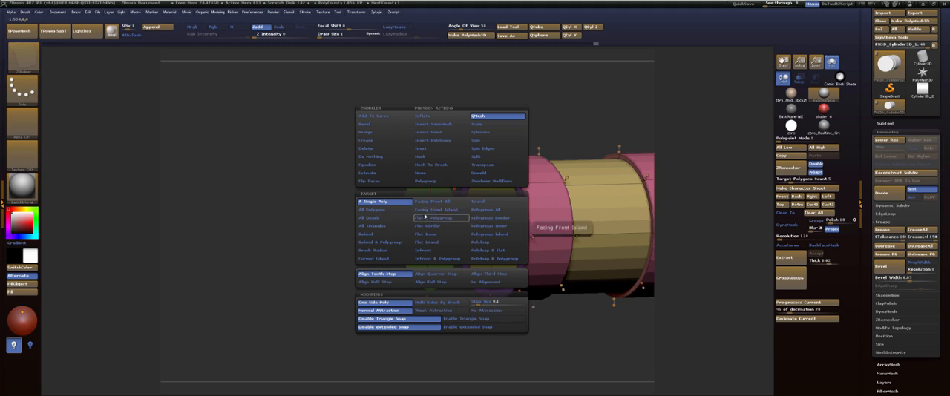
click(436, 243)
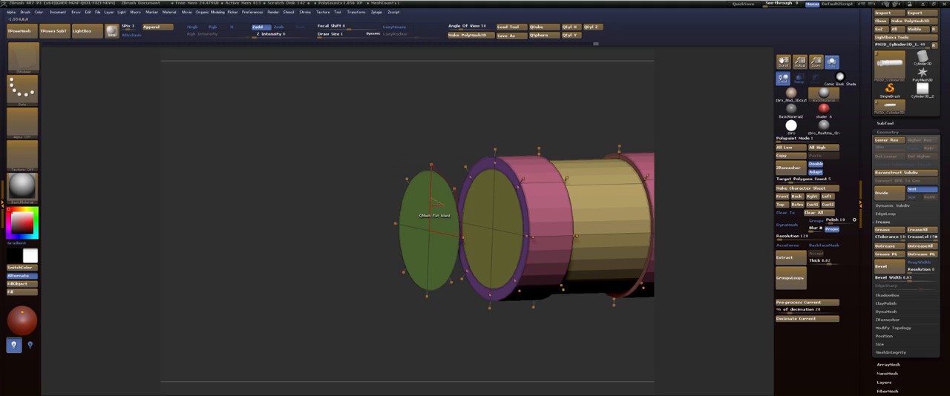
drag(434, 223, 217, 287)
drag(105, 232, 99, 234)
shift+drag(433, 131, 431, 110)
Mask the rest of the hilt so only the new cylinder stays editable.
key(w)
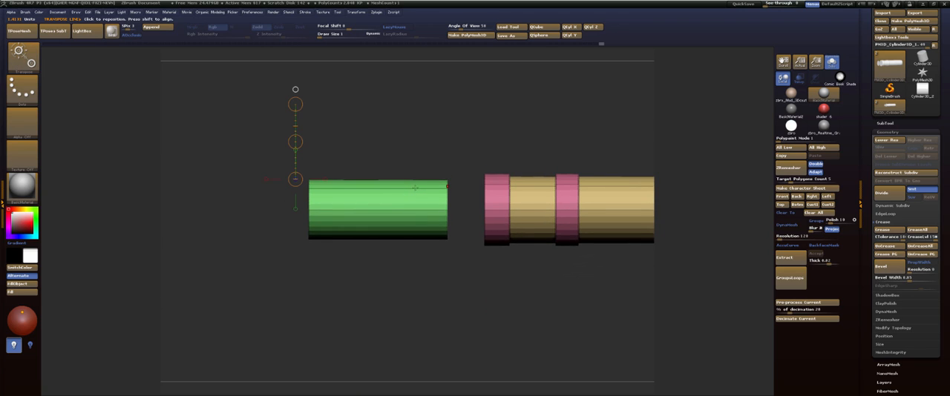
key(q)
mouse_move(273, 133)
ctrl+mouse_down()
mouse_move(468, 262)
mouse_move(469, 281)
ctrl+mouse_up()
ctrl+click(463, 141)
Move the new cylinder against the front grip ring and enlarge it slightly to match the body's diameter.
key(w)
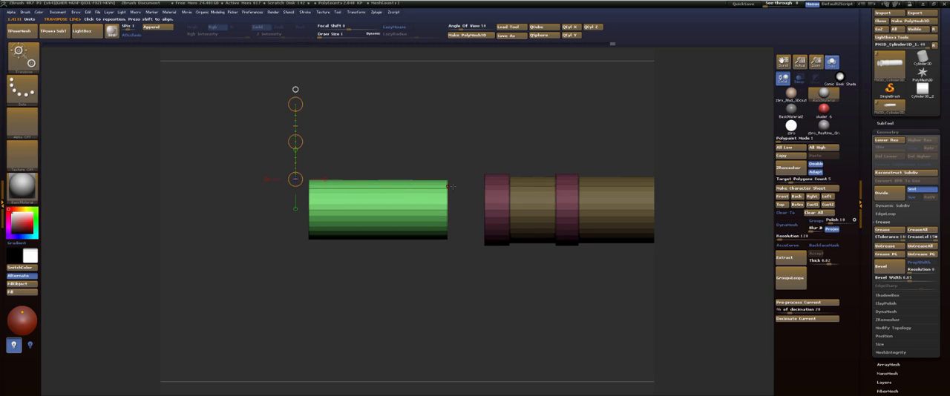
click(446, 187)
click(478, 186)
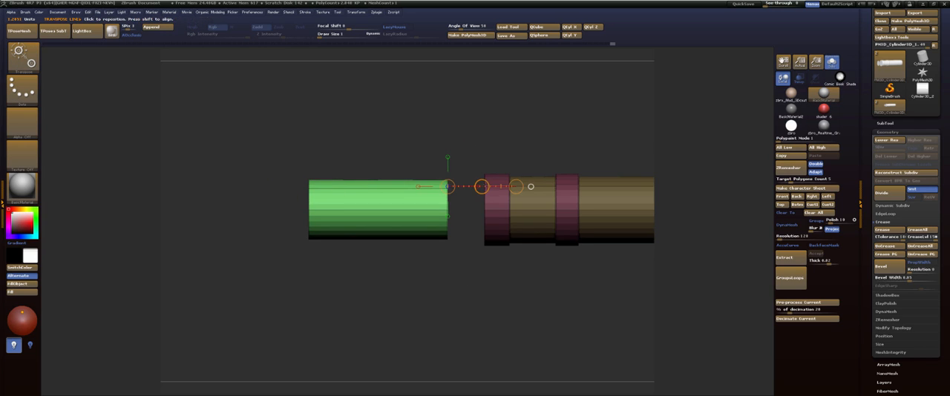
drag(482, 186, 519, 186)
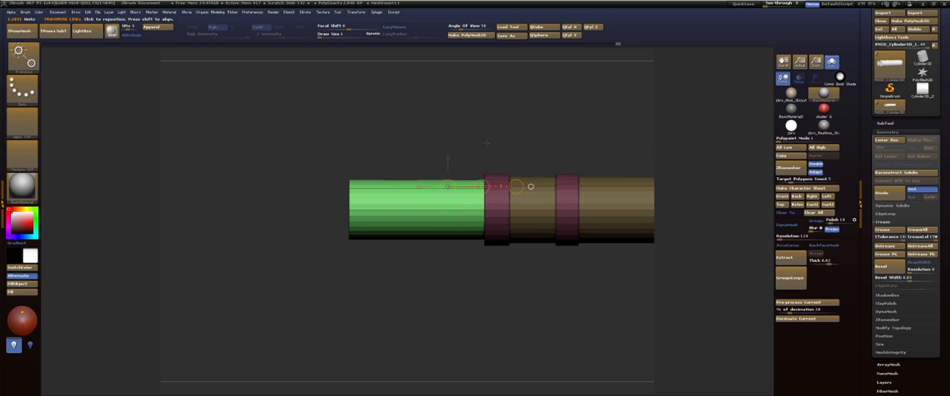
mouse_move(418, 210)
mouse_down()
mouse_move(499, 199)
mouse_move(417, 127)
mouse_move(488, 138)
mouse_move(481, 134)
mouse_move(646, 108)
mouse_up()
key(q)
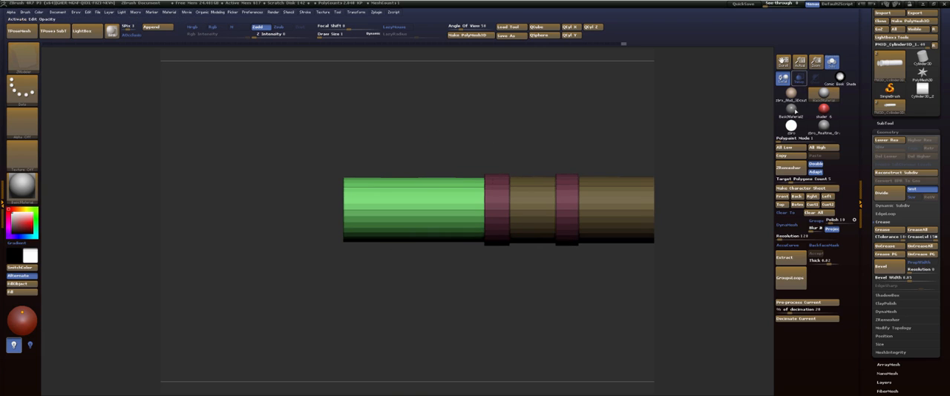
Restore the front view with the side reference overlaid and move the cylinder to the emitter end of the hilt.
click(781, 196)
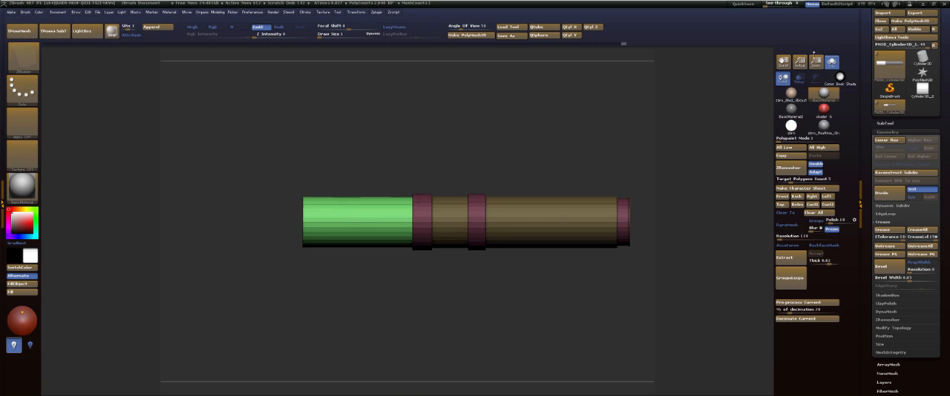
drag(764, 6, 776, 7)
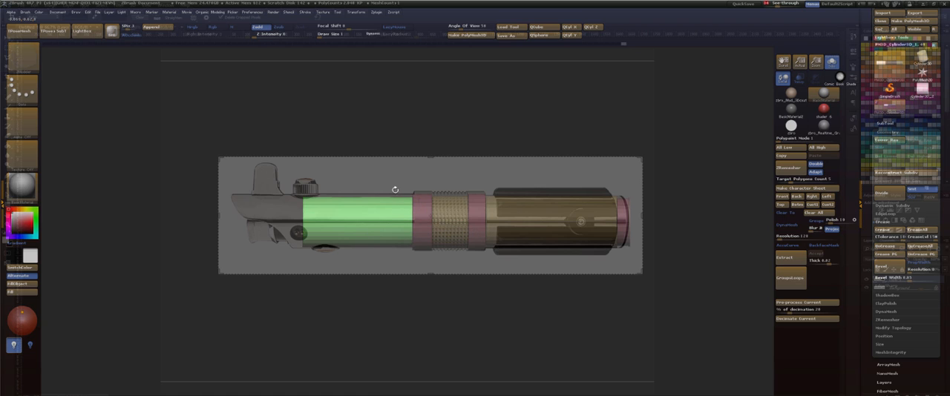
key(w)
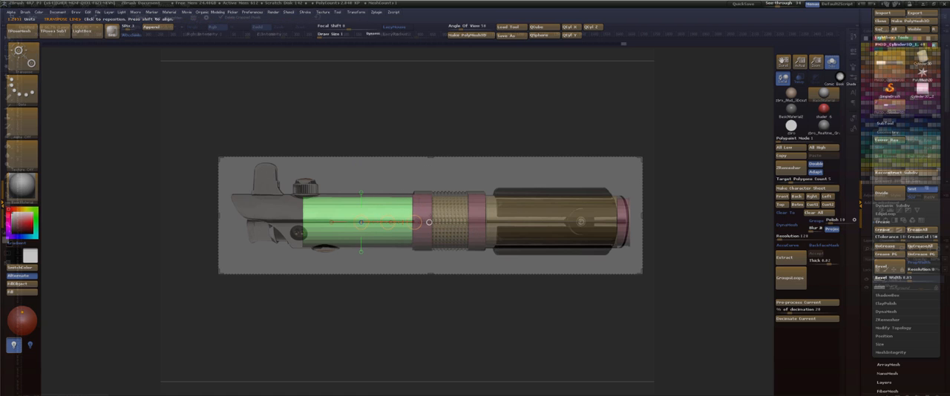
drag(386, 224, 315, 219)
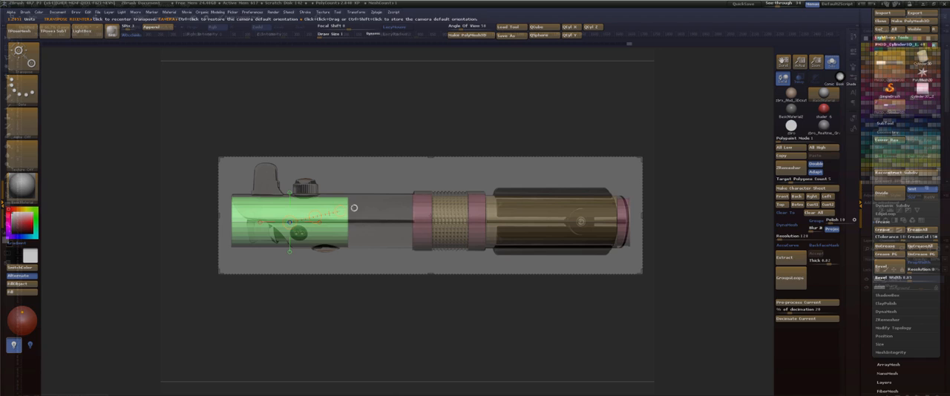
Scale up the cylinder to the reference tube's diameter and stretch it from the emitter tip to the front grip ring.
drag(289, 195, 316, 156)
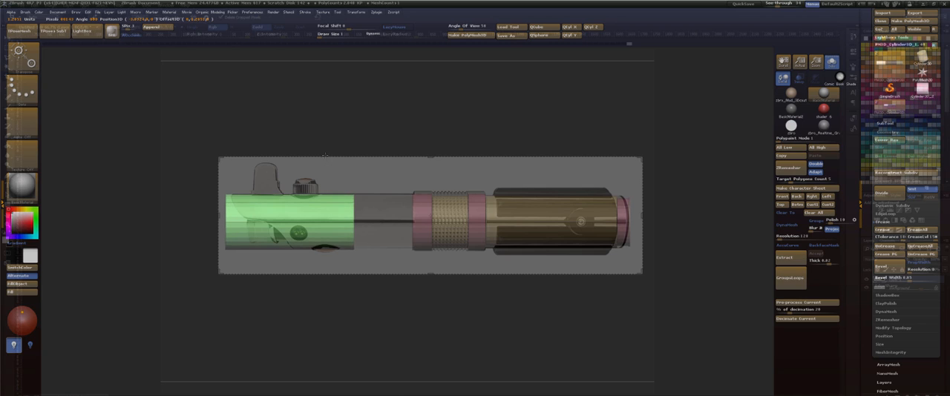
drag(324, 155, 326, 152)
drag(358, 222, 390, 222)
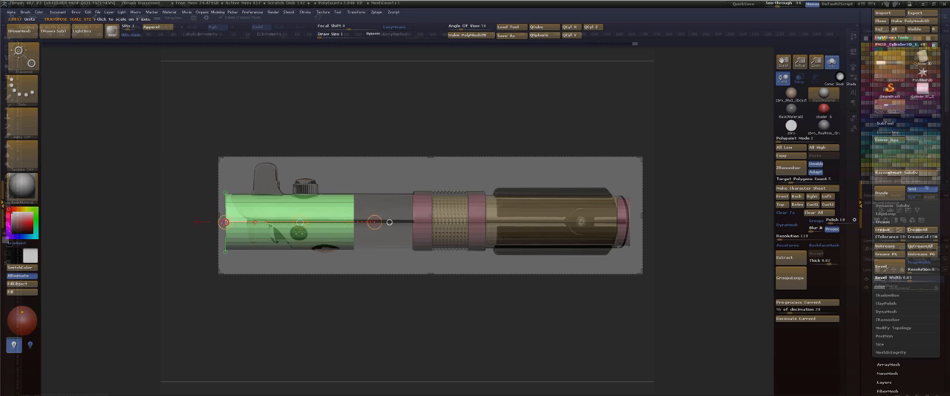
drag(225, 223, 433, 200)
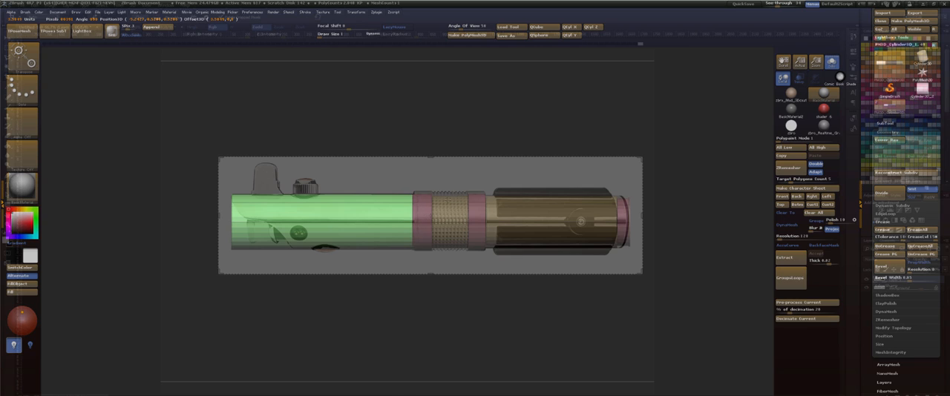
Insert an edge loop from the emitter-end edge of the stretched cylinder.
key(q)
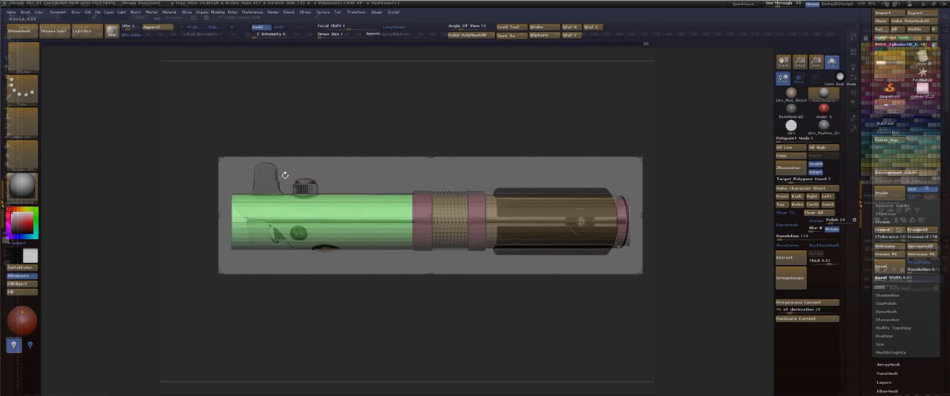
mouse_move(343, 125)
mouse_down()
mouse_move(358, 128)
mouse_move(345, 127)
mouse_up()
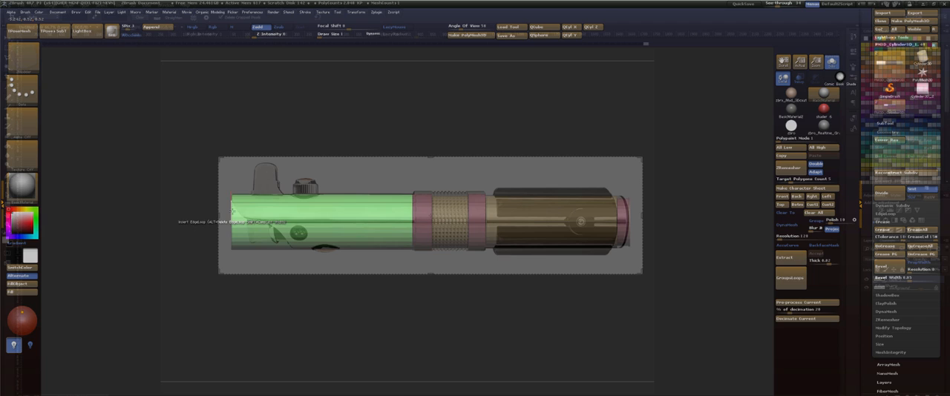
click(232, 214)
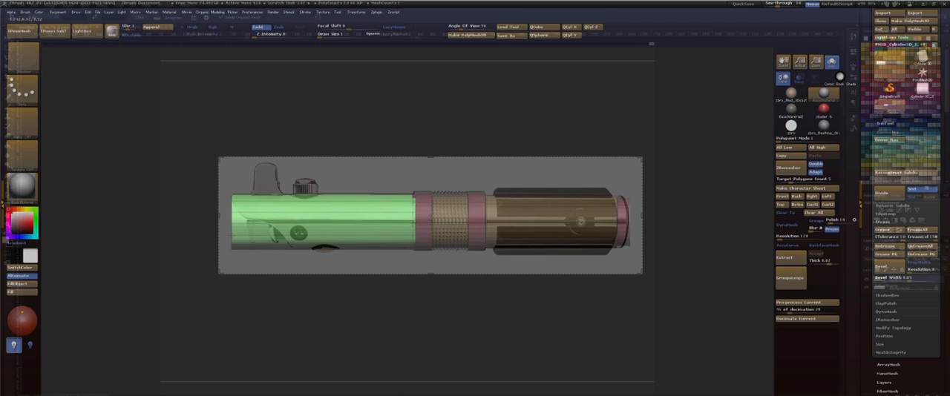
Try masking the upper part of the emitter tube and shifting its unmasked lower end points inward to follow the reference's slant.
mouse_move(296, 150)
mouse_down()
mouse_move(339, 122)
mouse_move(315, 120)
mouse_move(304, 141)
mouse_up()
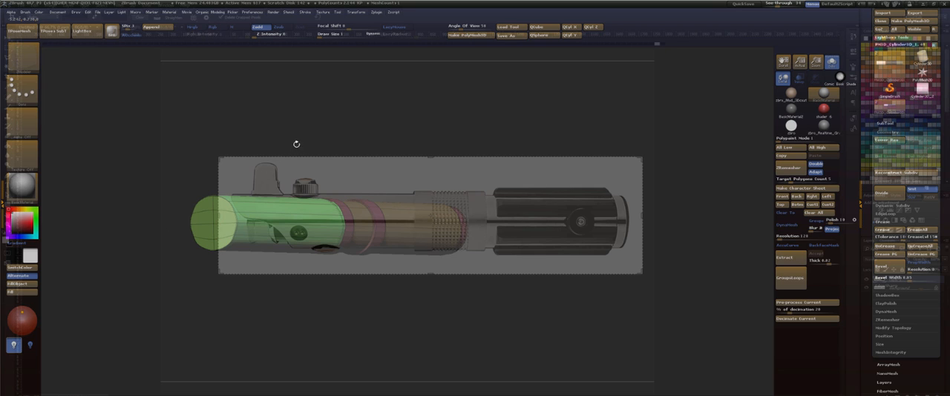
shift+drag(295, 144, 205, 181)
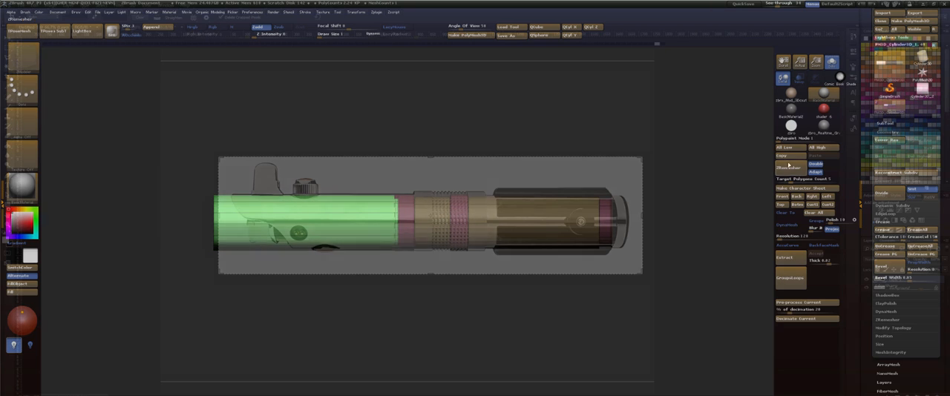
click(784, 198)
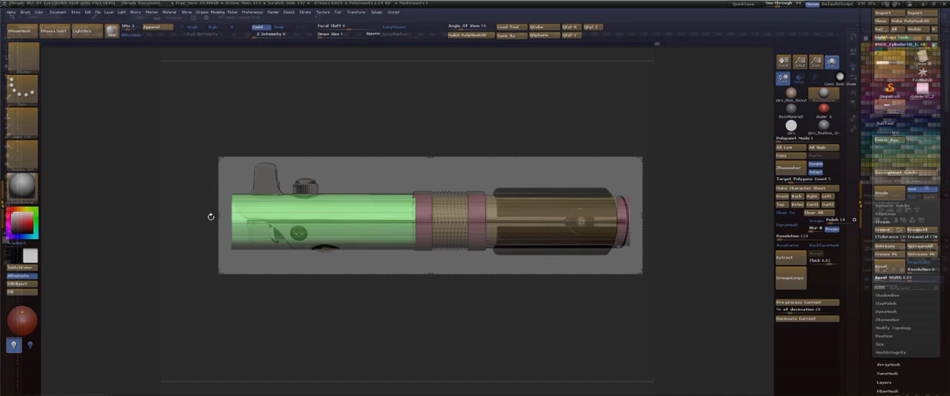
key(ctrl)
mouse_move(187, 200)
ctrl+mouse_down()
mouse_move(204, 230)
mouse_move(221, 233)
ctrl+mouse_up()
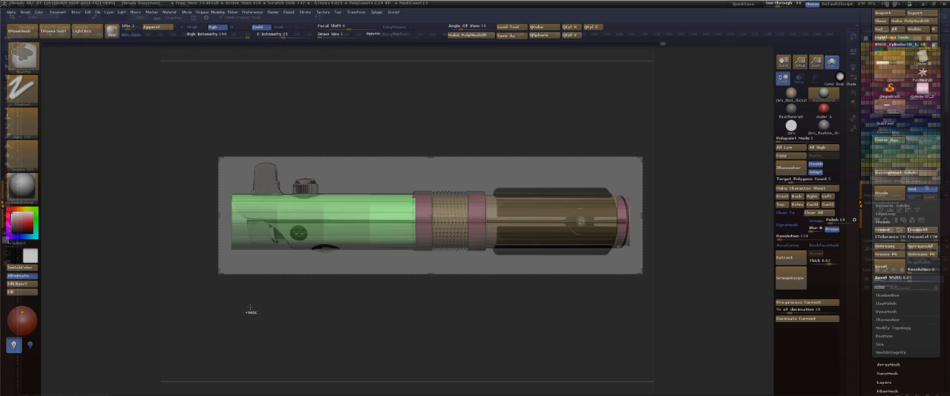
key(w)
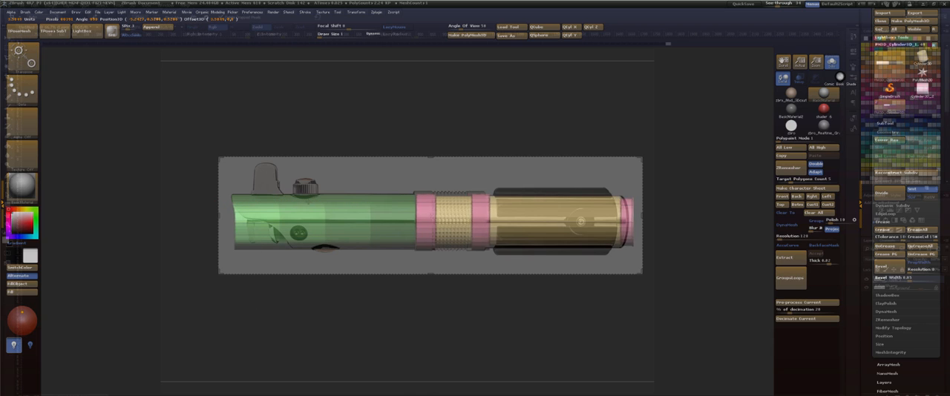
key(ctrl)
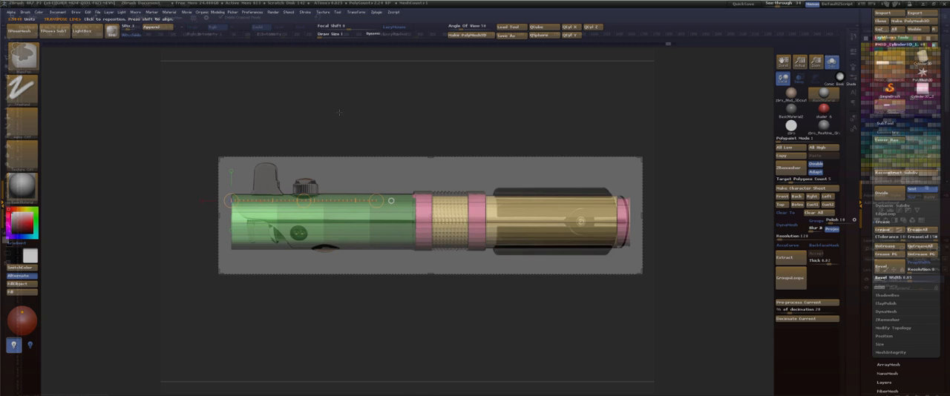
ctrl+drag(339, 113, 323, 138)
ctrl+drag(189, 228, 217, 239)
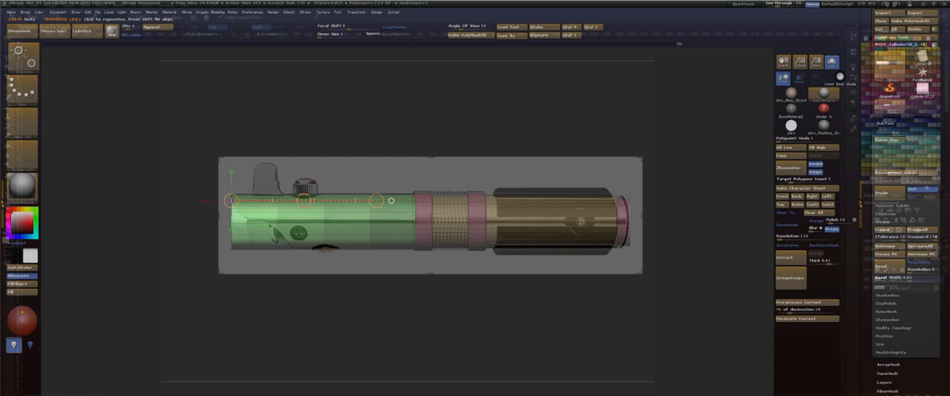
drag(303, 201, 308, 201)
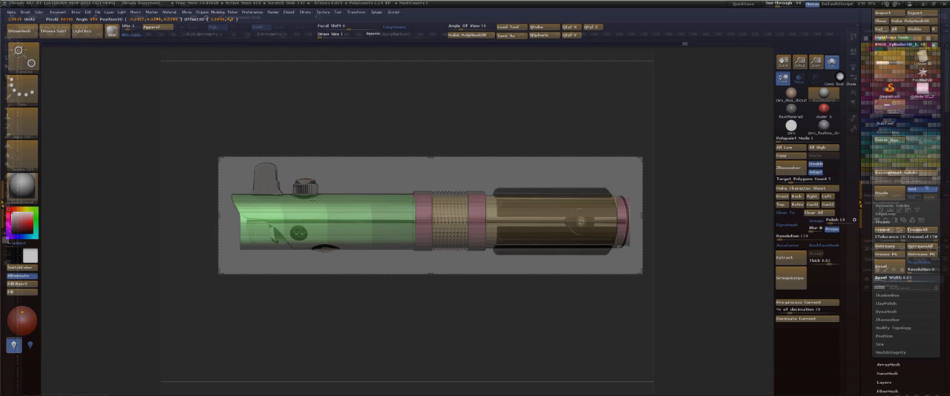
Extend the mask and shift the remaining lower rows of the emitter end farther inward to continue the slanted cut.
key(q)
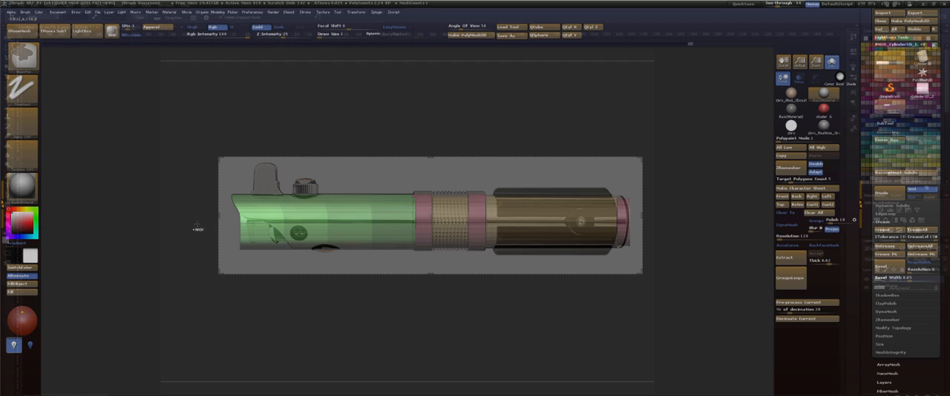
mouse_move(197, 222)
ctrl+mouse_down()
mouse_move(215, 258)
mouse_move(247, 259)
ctrl+mouse_up()
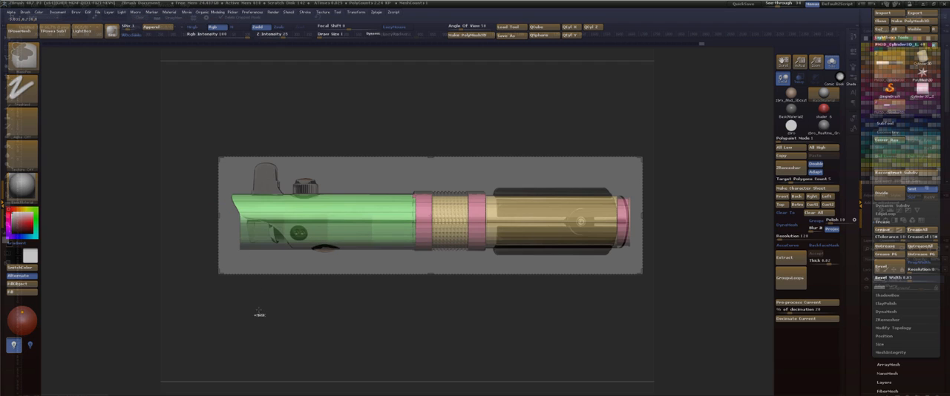
ctrl+click(260, 311)
key(w)
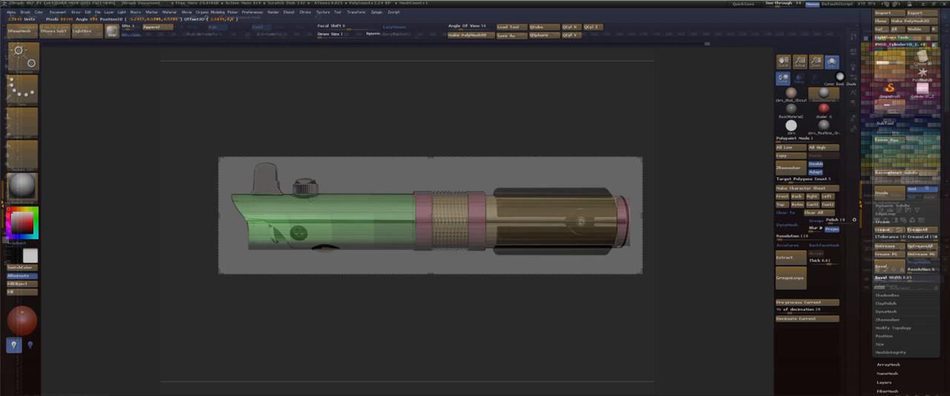
key(q)
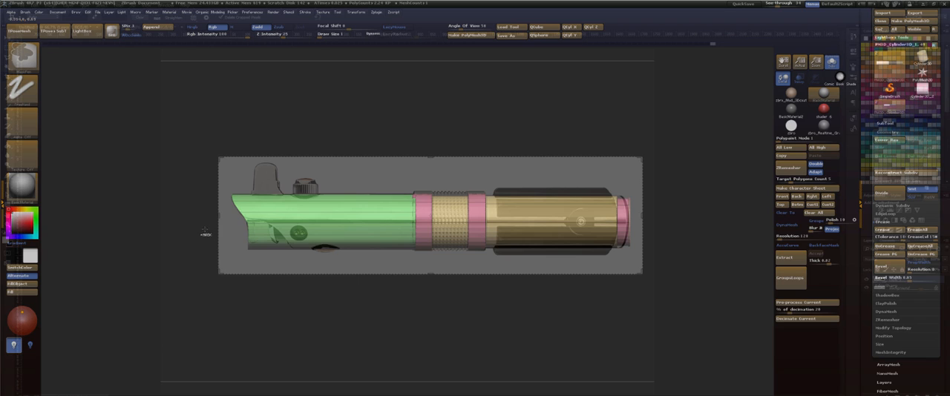
ctrl+drag(205, 230, 256, 276)
key(w)
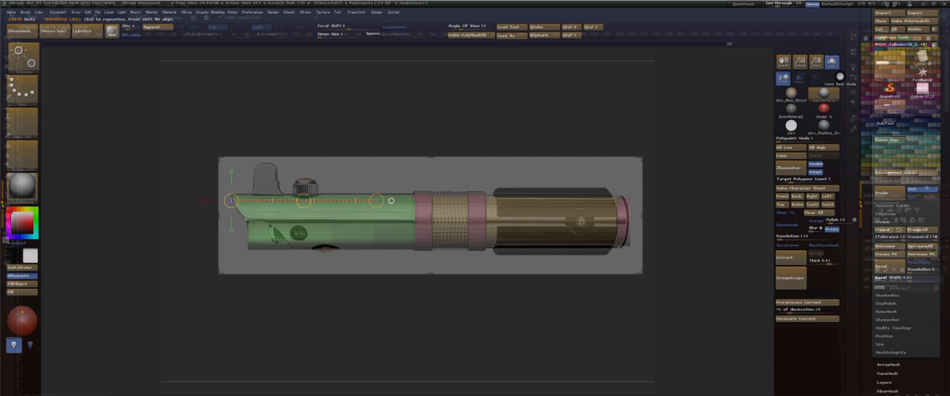
drag(304, 201, 343, 199)
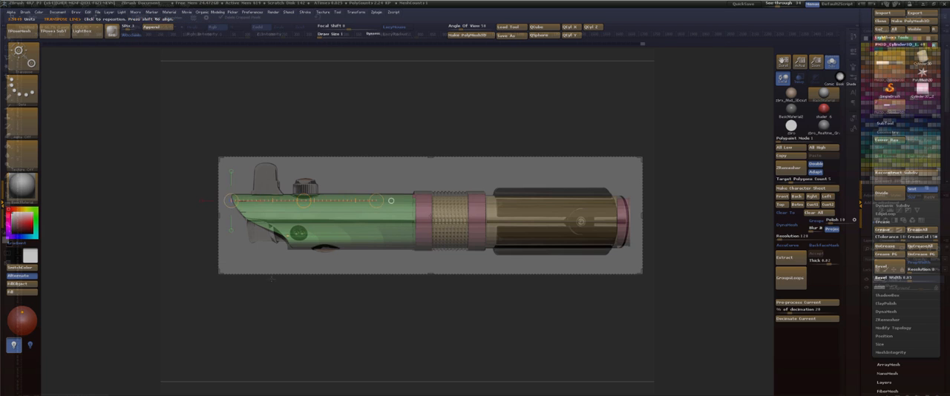
Inspect the slanted emitter end from an angle and undo the masking and shifting back to the straight-ended tube.
key(q)
drag(260, 312, 333, 277)
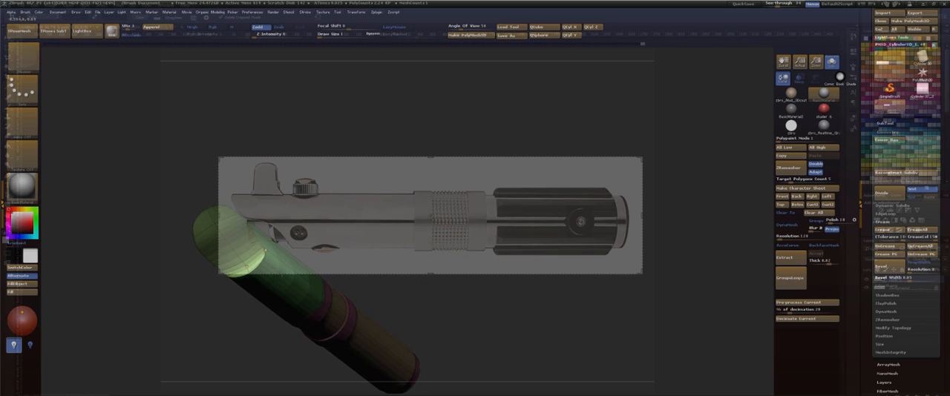
drag(246, 265, 258, 296)
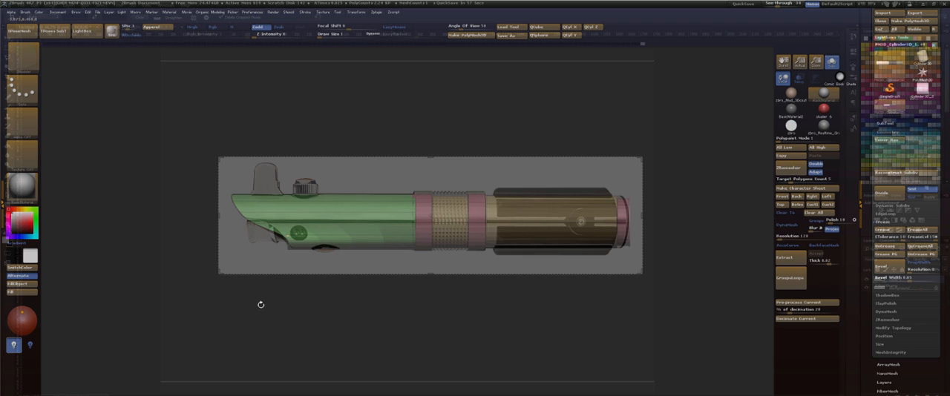
key(ctrl+z)
key(ctrl+z)
key(ctrl+z)
key(ctrl+z)
key(ctrl+z)
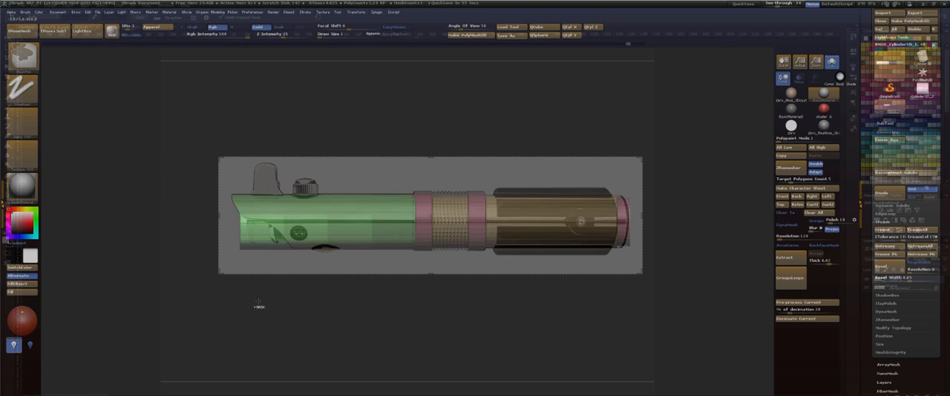
key(ctrl+z)
key(ctrl+z)
key(ctrl+z)
key(ctrl+z)
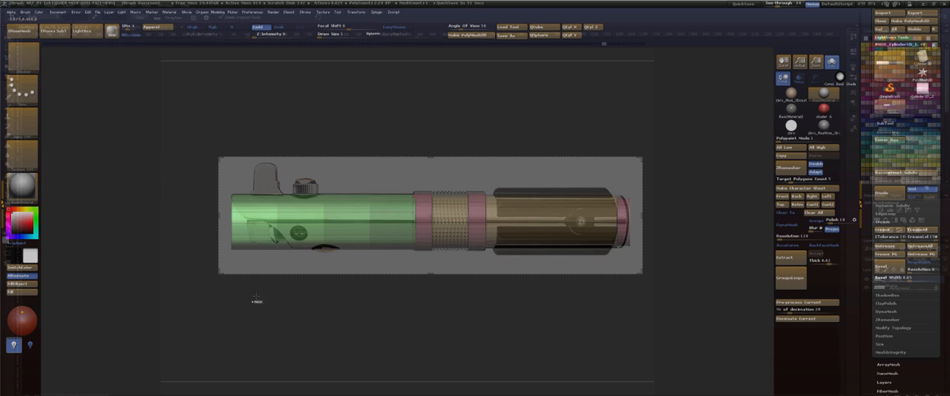
key(ctrl+z)
key(ctrl+z)
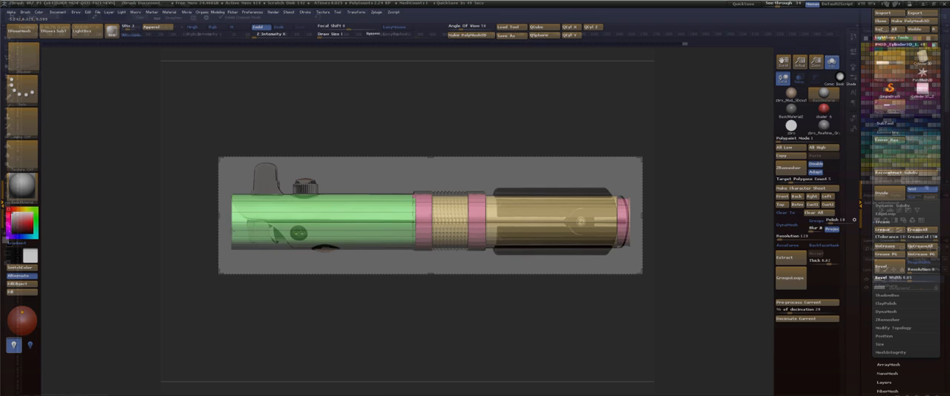
Insert additional edge loops from the edges at the emitter end of the tube.
click(233, 218)
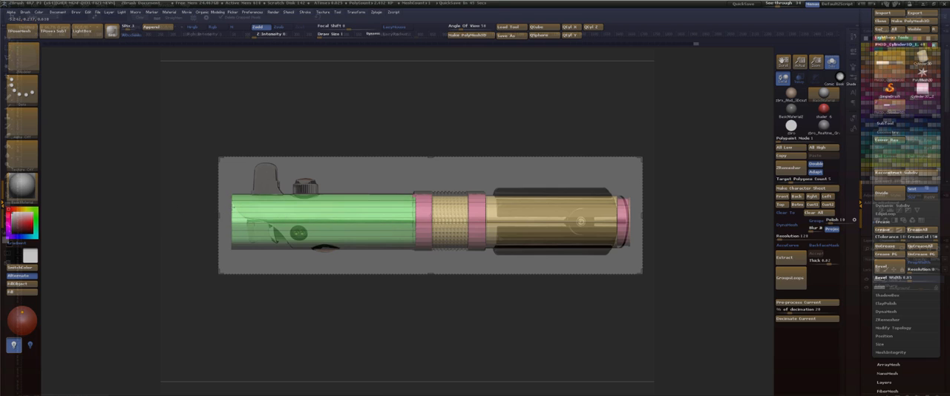
click(233, 207)
drag(239, 182, 247, 199)
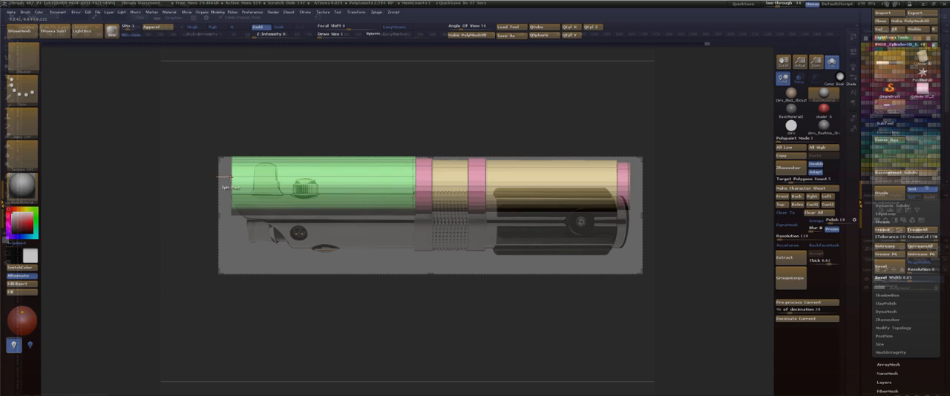
drag(168, 278, 171, 220)
drag(239, 135, 277, 132)
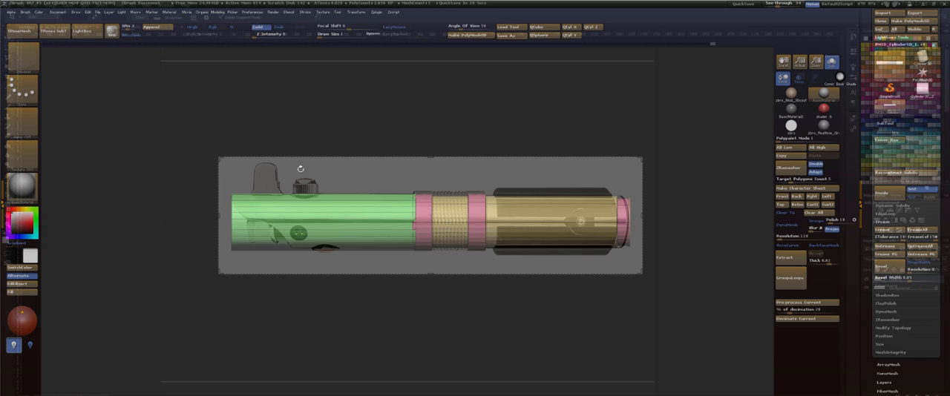
Undo the latest edits while checking the emitter end cap and switch the mesh to its lower subdivision level.
drag(346, 138, 485, 119)
key(ctrl+z)
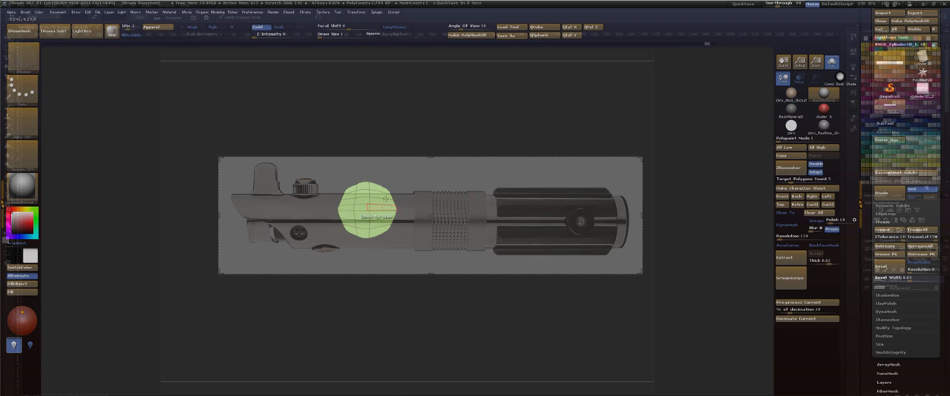
key(ctrl+z)
drag(430, 138, 435, 141)
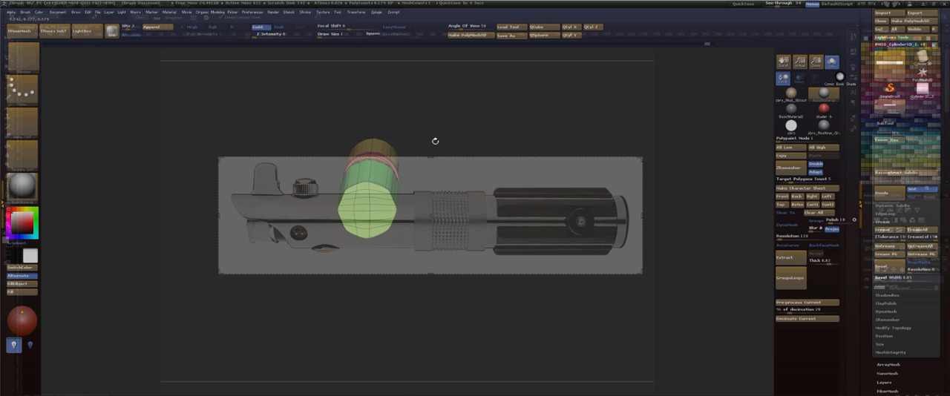
key(ctrl+z)
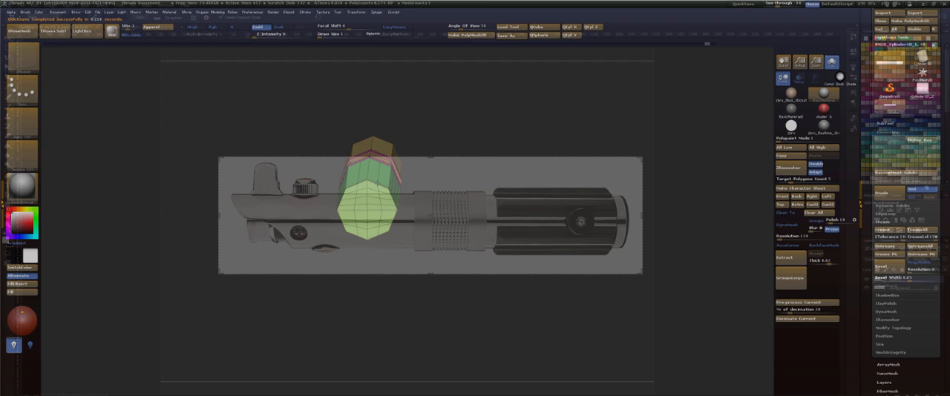
mouse_move(435, 127)
mouse_down()
mouse_move(420, 141)
mouse_move(437, 134)
mouse_up()
key(shift+d)
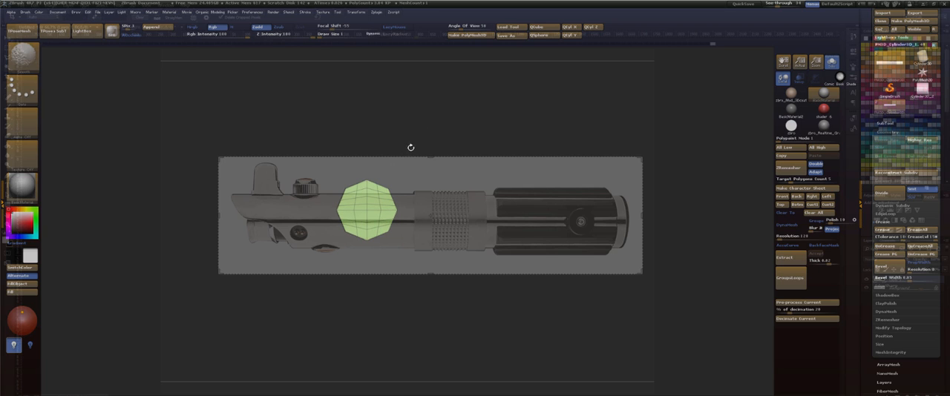
Regroup the hilt by separate parts with Auto Groups and isolate the emitter tube, viewed end-on.
drag(411, 147, 443, 142)
key(1)
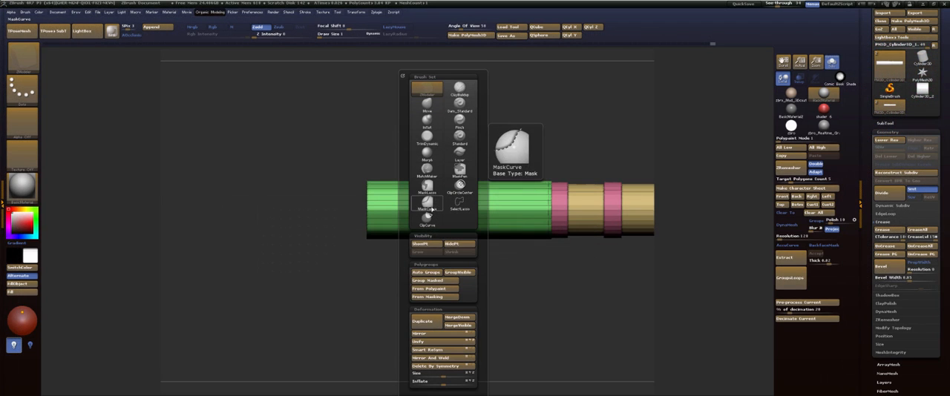
click(432, 275)
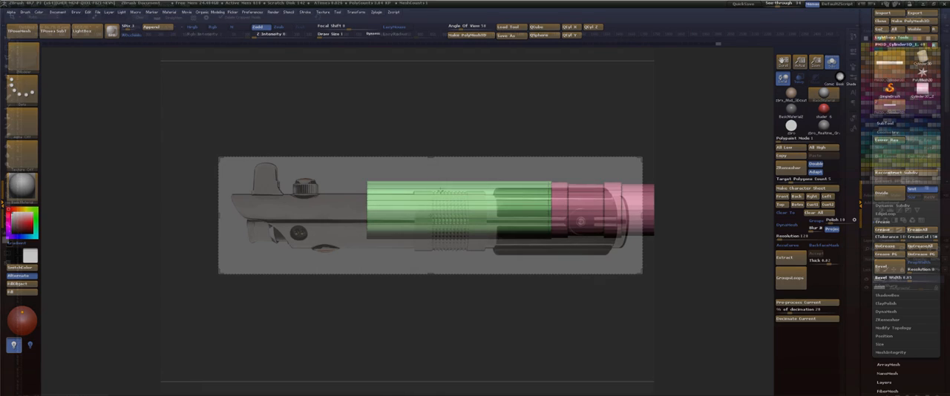
ctrl+shift+click(392, 225)
drag(428, 141, 483, 129)
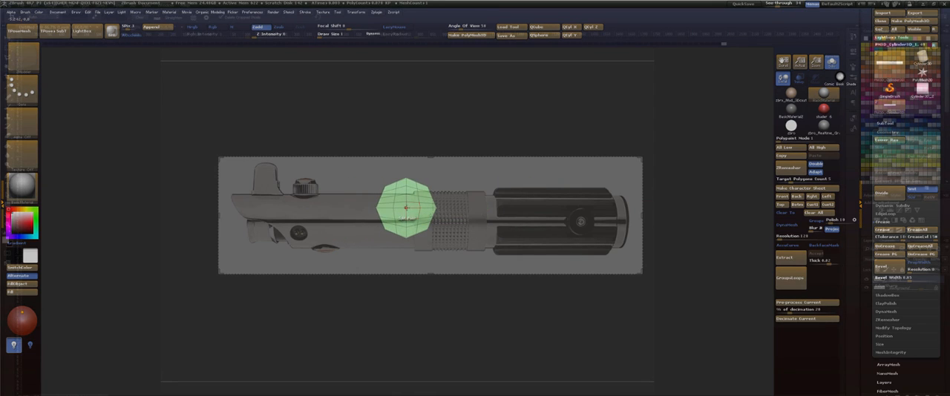
Try clipping the emitter tube's faceted outline to a circle from its center with the ClipCircleCenter brush, and undo the clip.
key(space)
key(b)
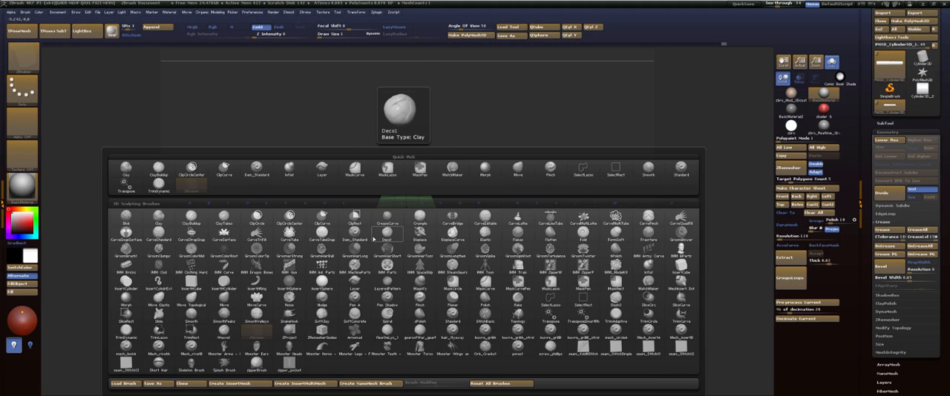
key(c)
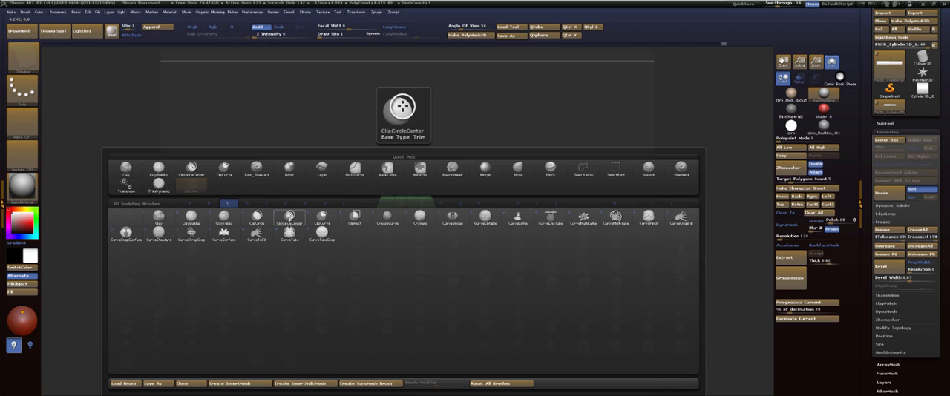
click(289, 217)
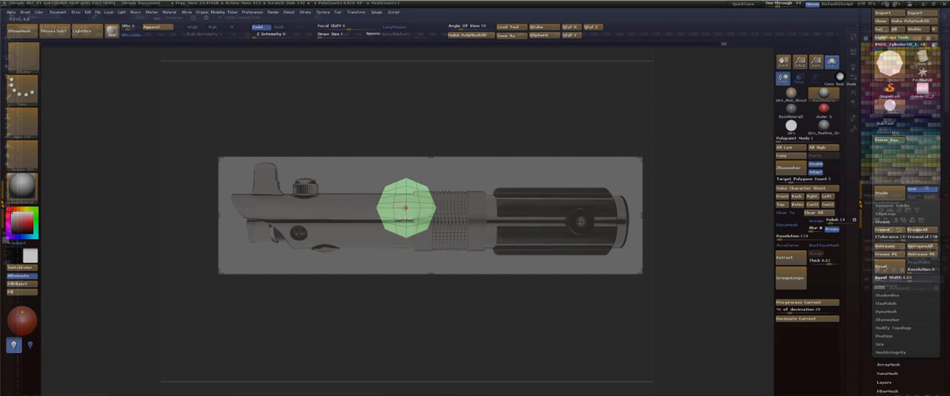
key(ctrl+shift)
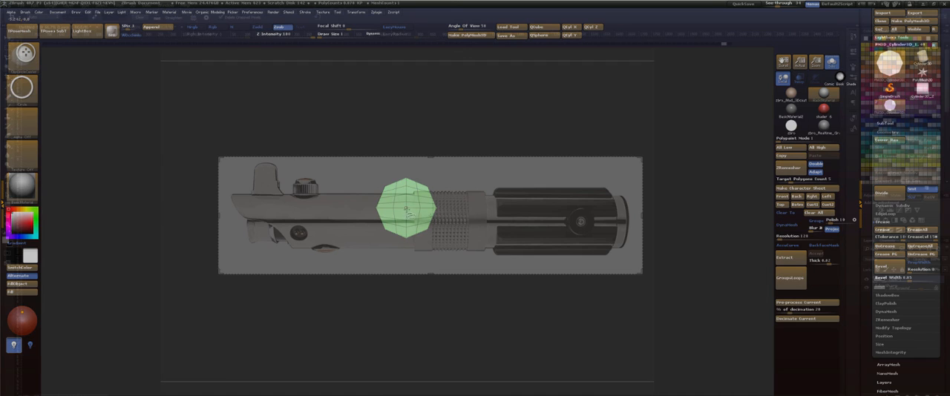
ctrl+shift+drag(406, 210, 420, 223)
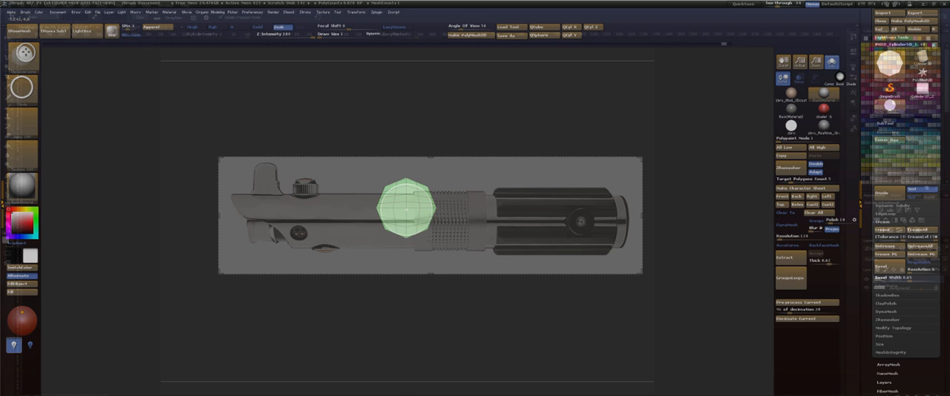
ctrl+shift+drag(424, 229, 427, 234)
key(ctrl+z)
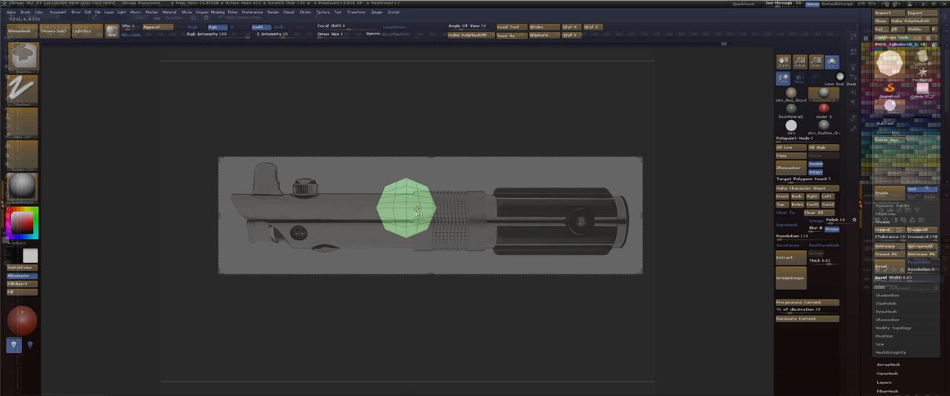
Clip the emitter tube's faceted outline to a rounder circle from its center with the ClipCircleCenter brush.
ctrl+shift+drag(406, 210, 418, 230)
ctrl+drag(442, 133, 474, 188)
alt+drag(465, 155, 460, 123)
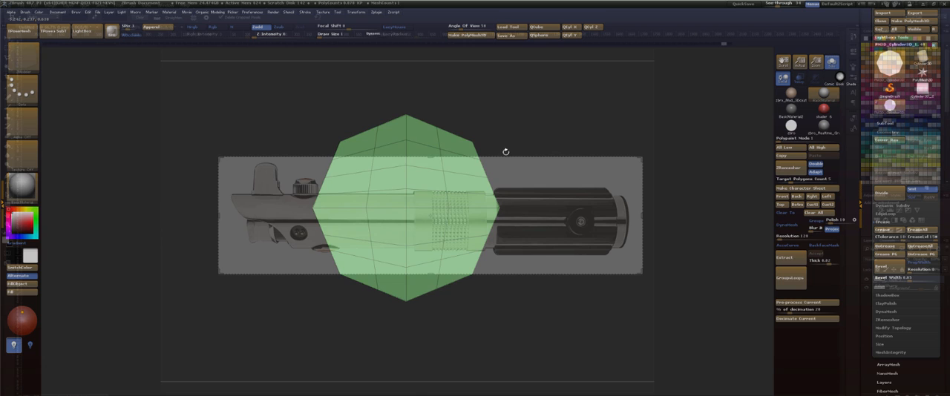
key(f)
key(f)
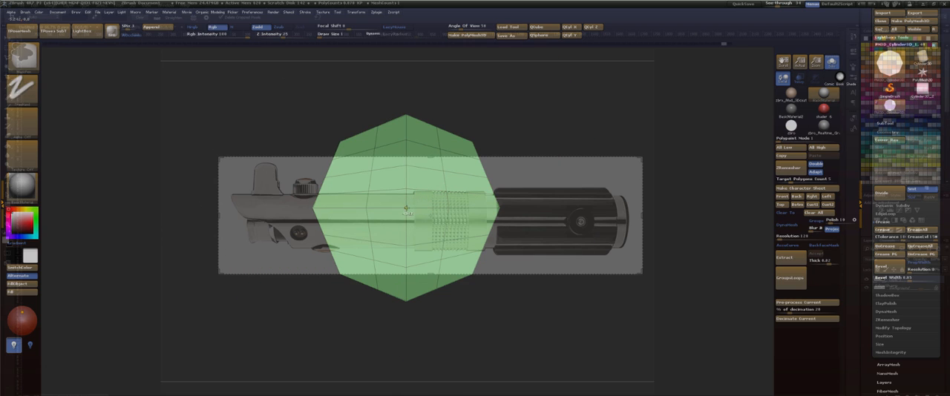
ctrl+shift+drag(405, 209, 428, 242)
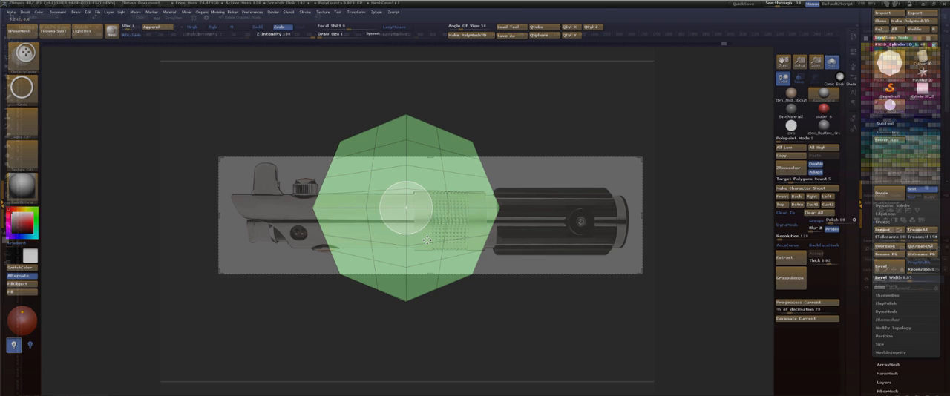
drag(428, 241, 478, 300)
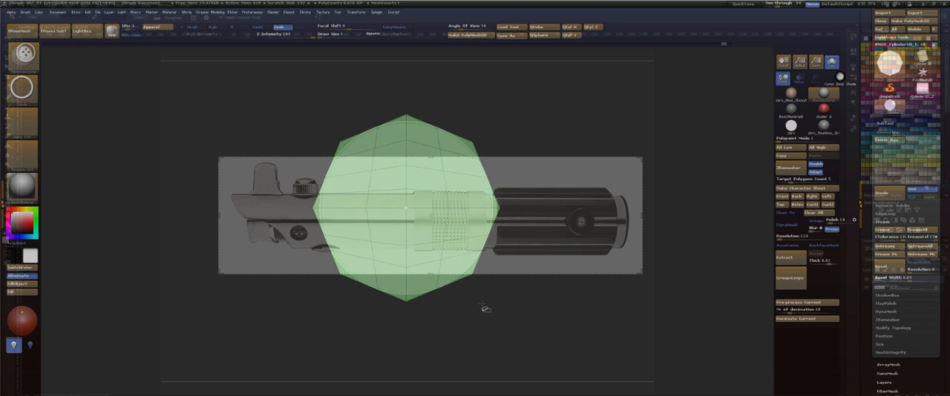
ctrl+shift+drag(482, 306, 483, 307)
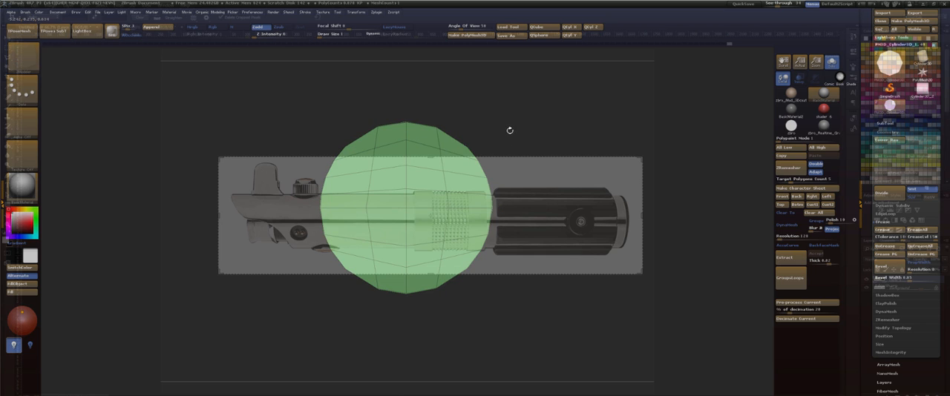
Compare the emitter tube with the side-view reference from the front view.
drag(510, 131, 498, 81)
alt+drag(544, 128, 468, 124)
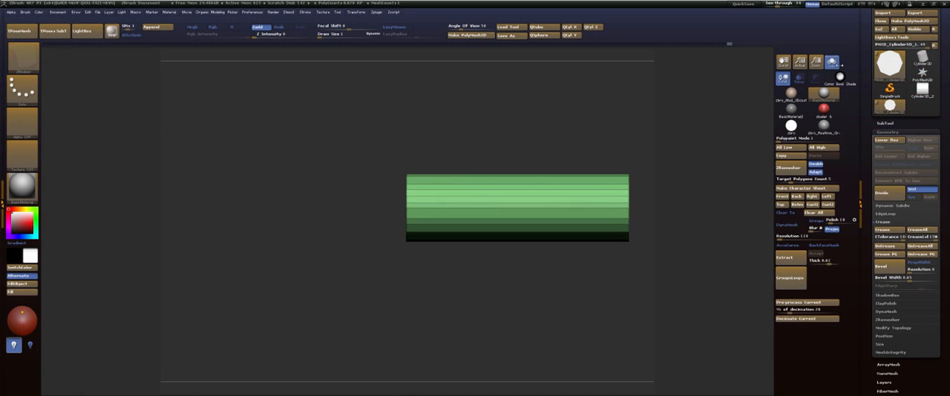
click(832, 68)
click(832, 69)
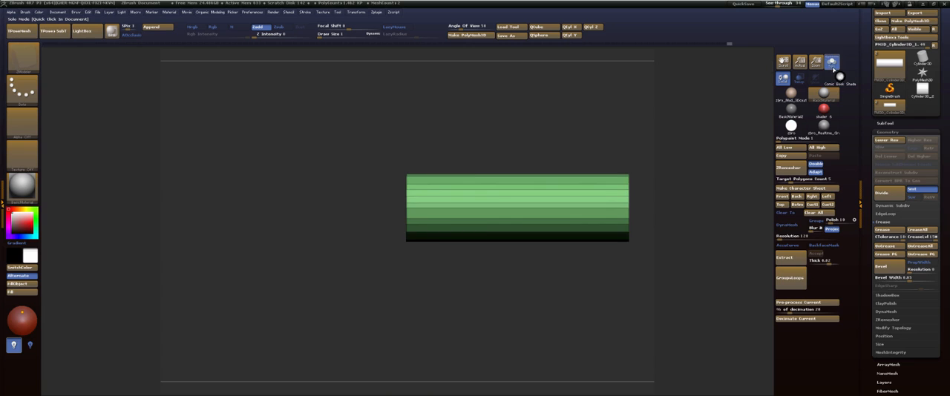
mouse_move(524, 119)
mouse_down()
mouse_move(557, 112)
mouse_move(531, 115)
mouse_up()
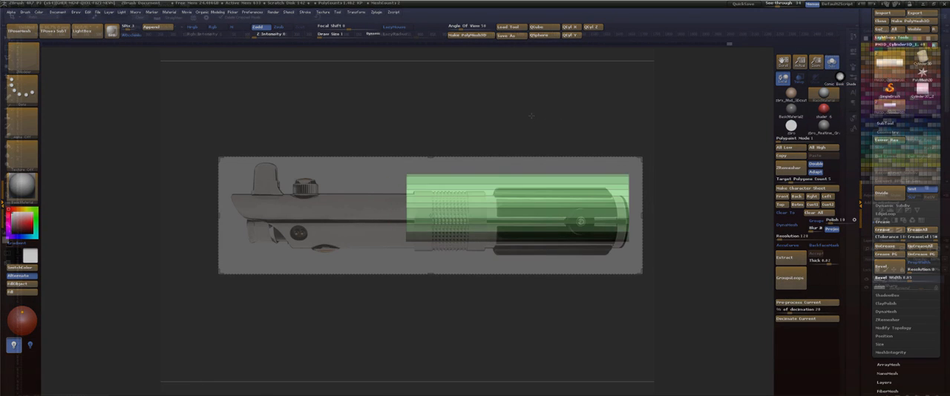
click(783, 197)
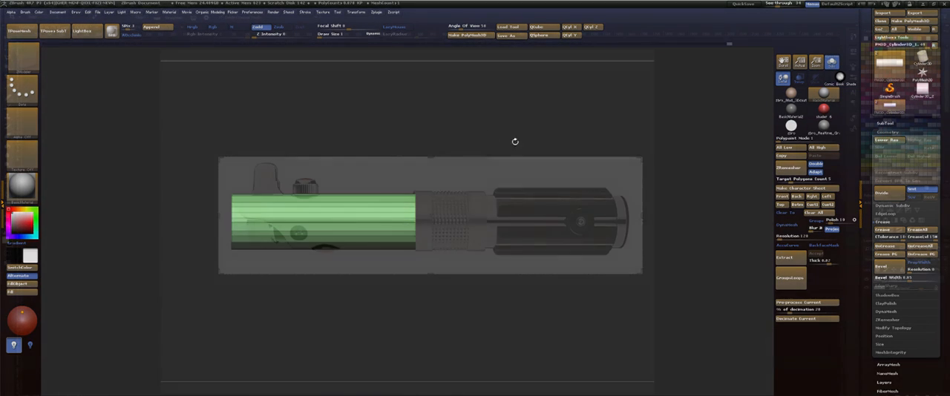
Try shifting the masked emitter end of the tube with the Move transpose and regrouping the mesh.
ctrl+shift+drag(189, 202, 212, 240)
key(ctrl+z)
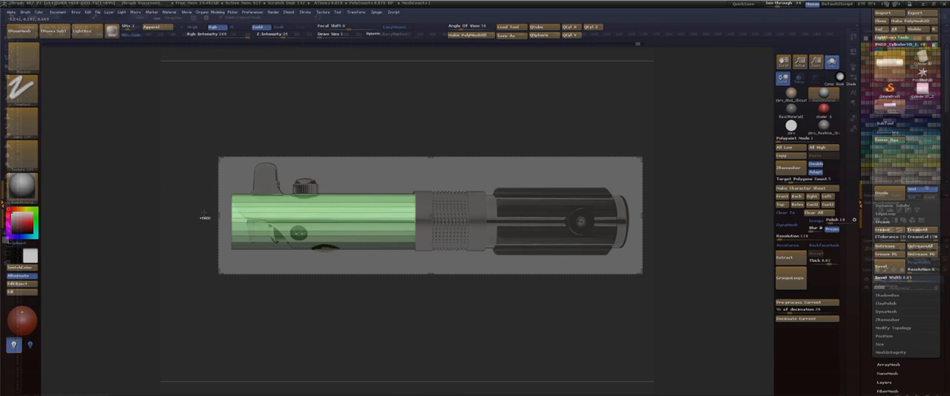
ctrl+drag(199, 205, 237, 258)
key(w)
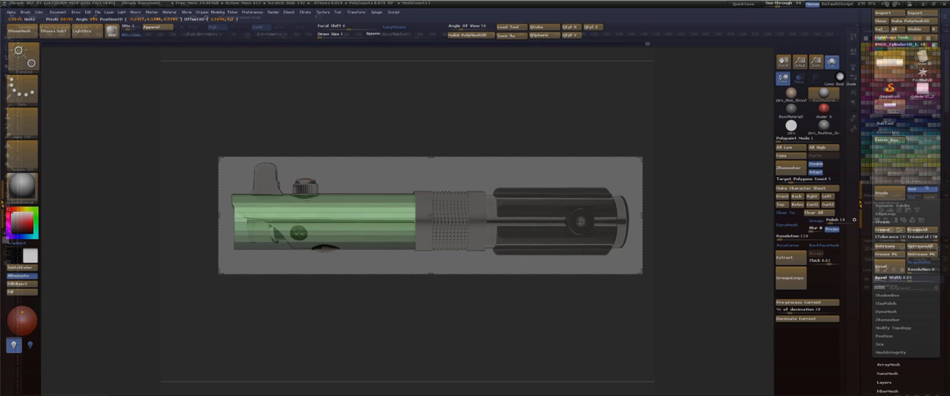
key(q)
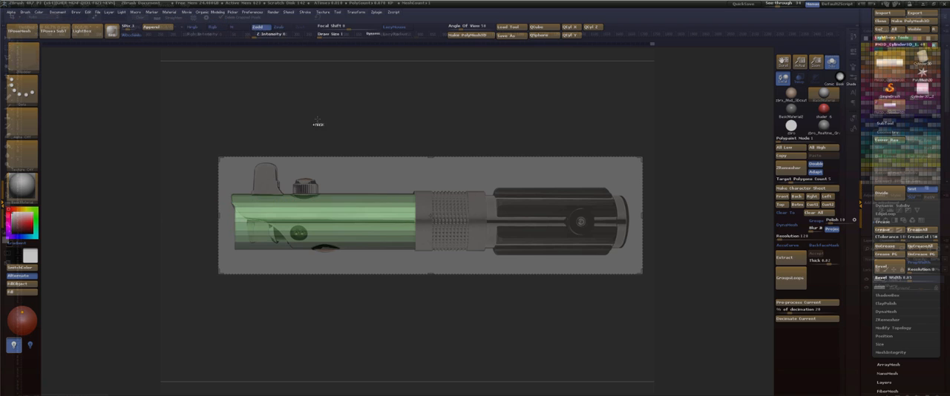
key(ctrl+w)
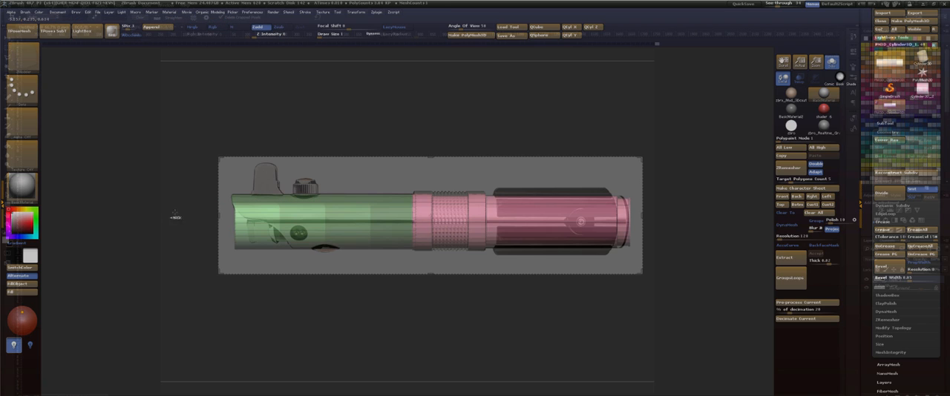
Try slanting the emitter end by masking it and moving it inward, and undo back to the straight end.
mouse_move(148, 207)
ctrl+mouse_down()
mouse_move(180, 238)
mouse_move(231, 254)
mouse_move(245, 269)
mouse_move(238, 261)
ctrl+mouse_up()
ctrl+click(256, 301)
key(w)
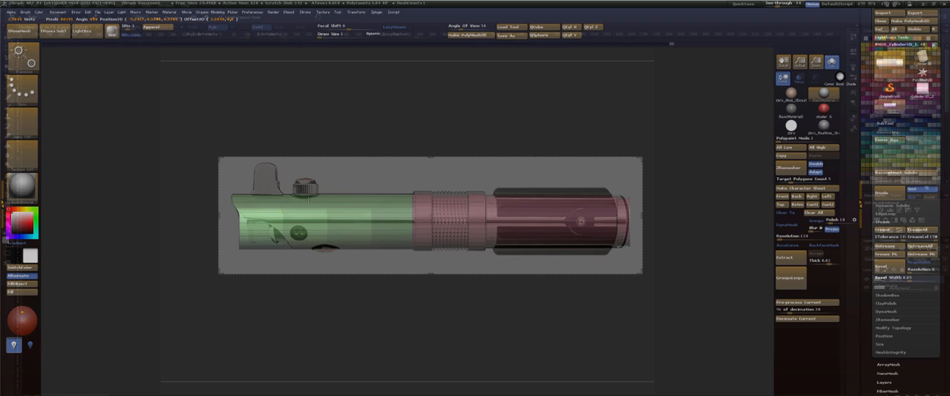
drag(308, 200, 308, 200)
key(ctrl+z)
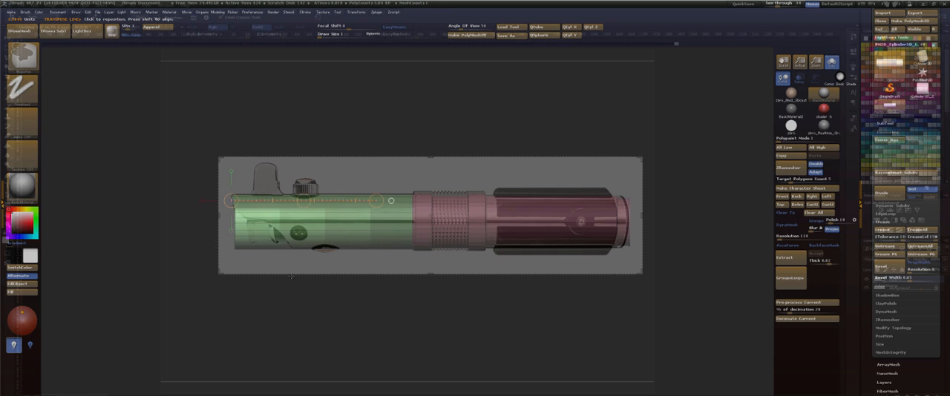
key(ctrl+z)
key(ctrl+z)
key(ctrl+shift+z)
key(ctrl+z)
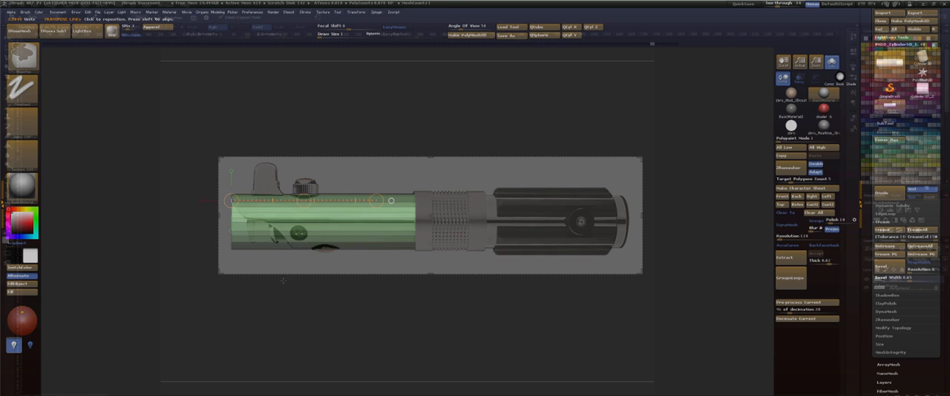
Assign a separate polygroup to the tube's flat end cap with the ZModeler Polygroup action on Flat Island.
key(q)
mouse_move(265, 299)
mouse_down()
mouse_move(290, 307)
mouse_move(276, 314)
mouse_move(326, 331)
mouse_move(310, 315)
mouse_move(327, 126)
mouse_up()
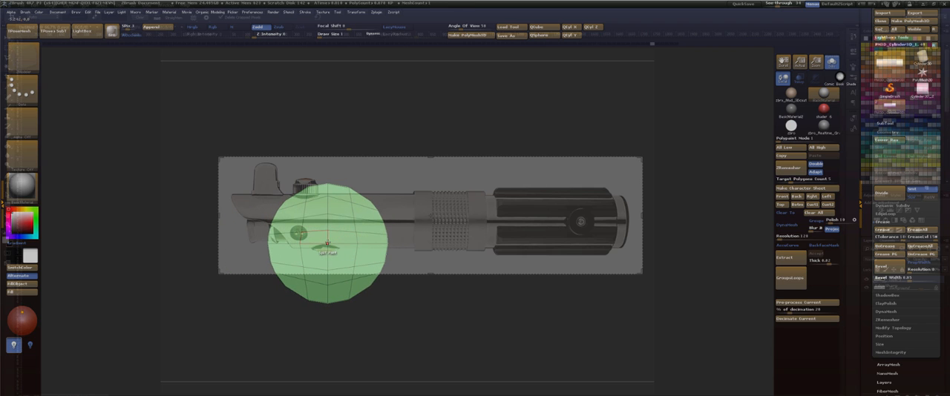
key(space)
drag(327, 244, 360, 178)
key(ctrl+z)
drag(354, 137, 347, 144)
key(space)
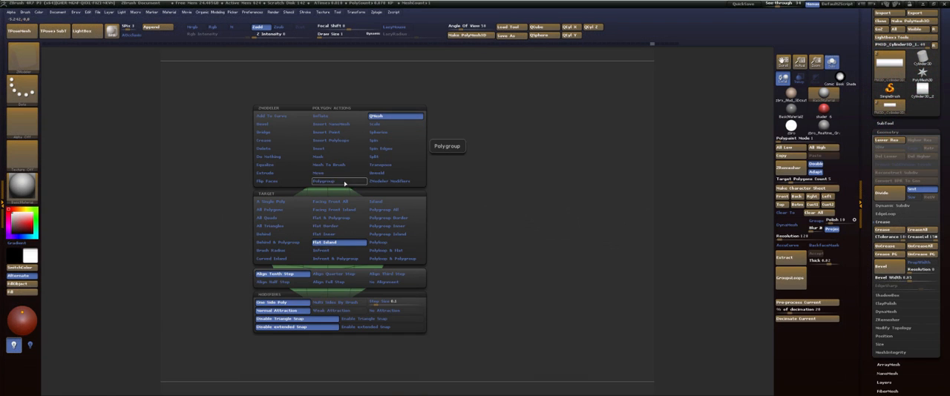
click(344, 183)
click(340, 234)
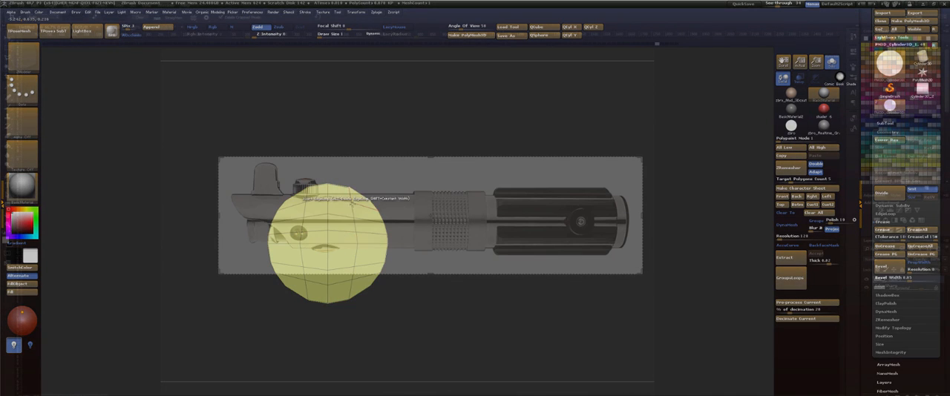
Inset the end cap with the ZModeler Inset action on Flat Island using Inset Region, leaving a narrow rim.
key(space)
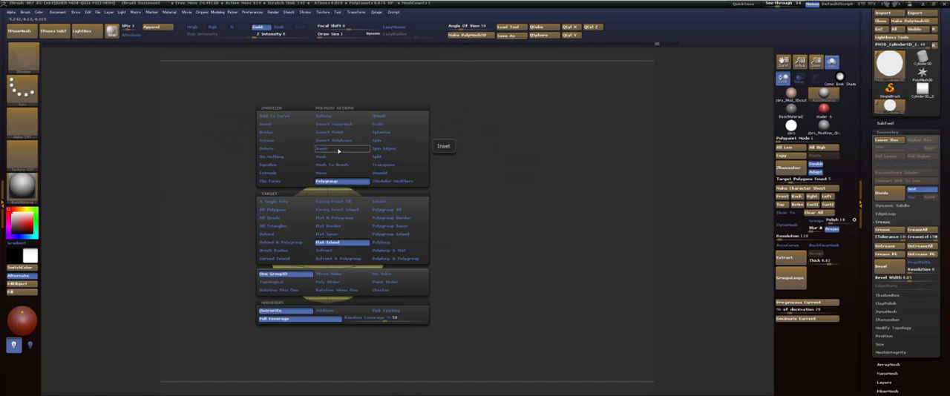
click(342, 148)
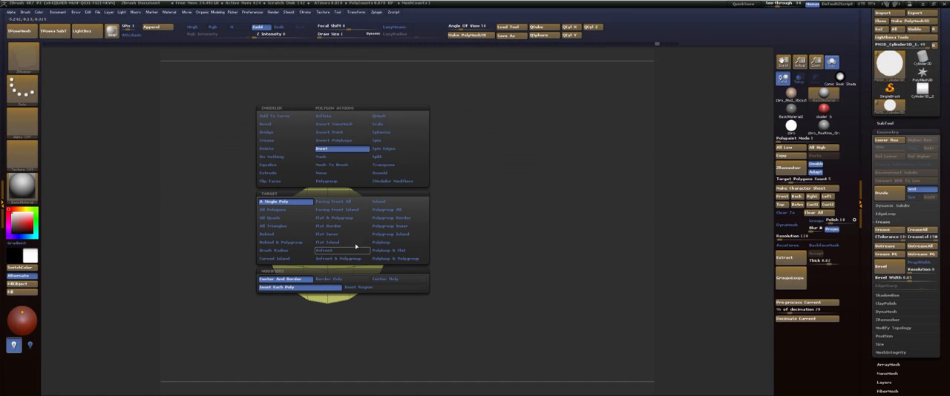
click(384, 210)
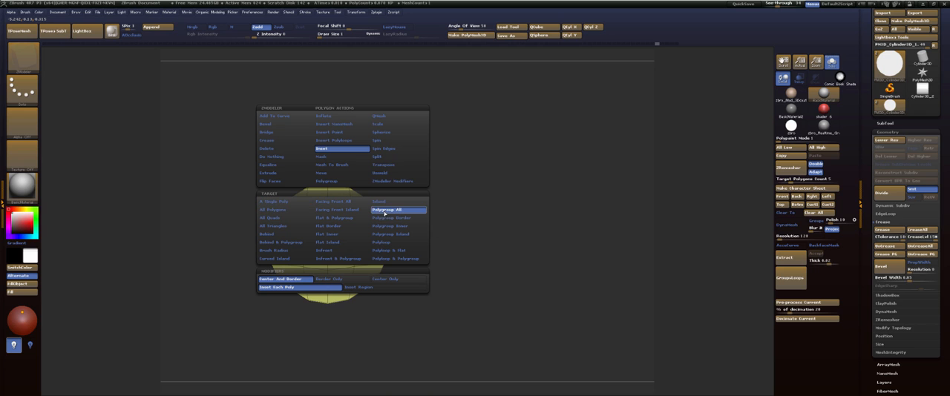
click(340, 245)
key(space)
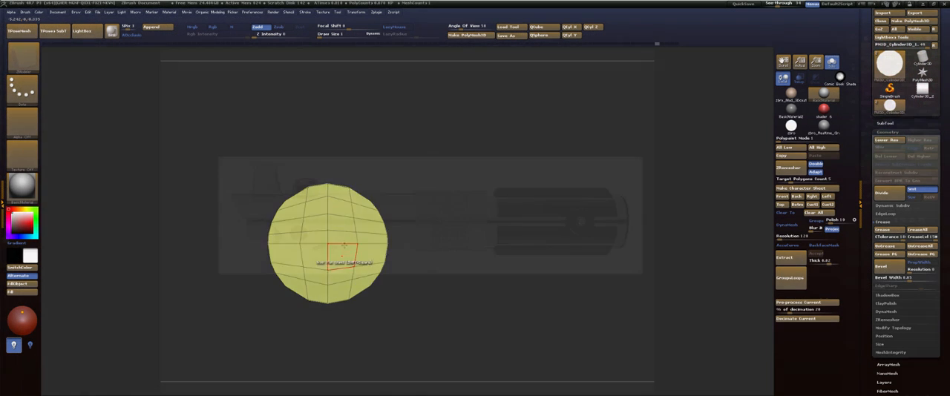
key(space)
click(361, 287)
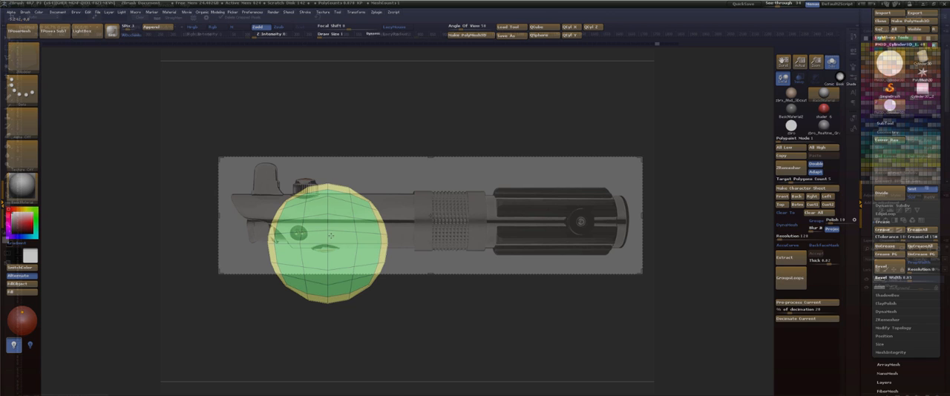
Try hollowing the emitter tube by pushing the inset cap inward with QMesh on Flat & Polygroup.
alt+drag(384, 311, 369, 296)
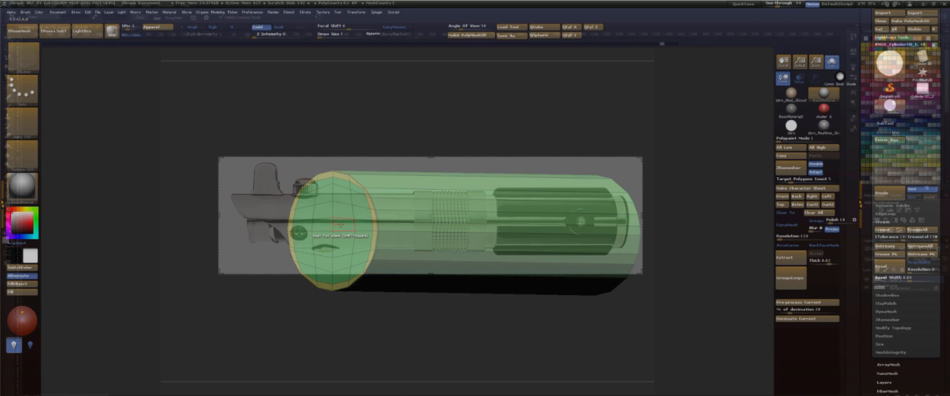
key(space)
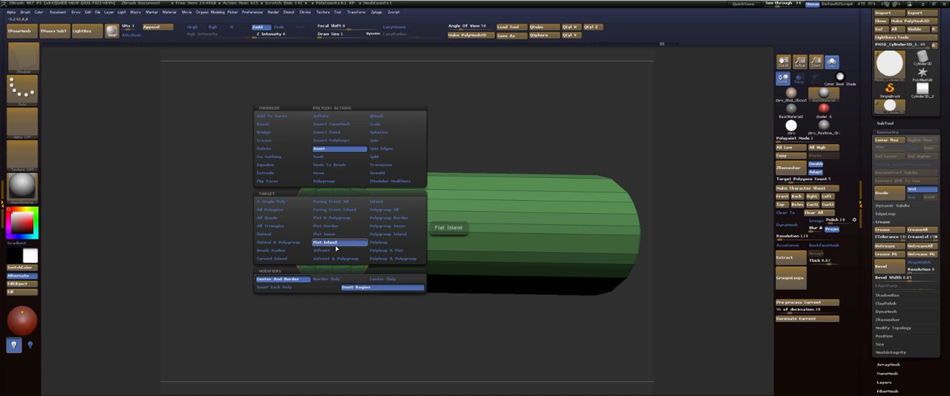
click(339, 218)
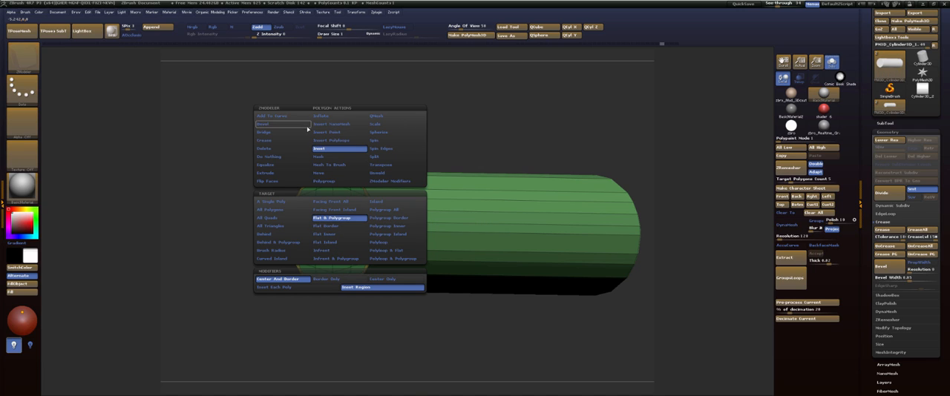
click(376, 116)
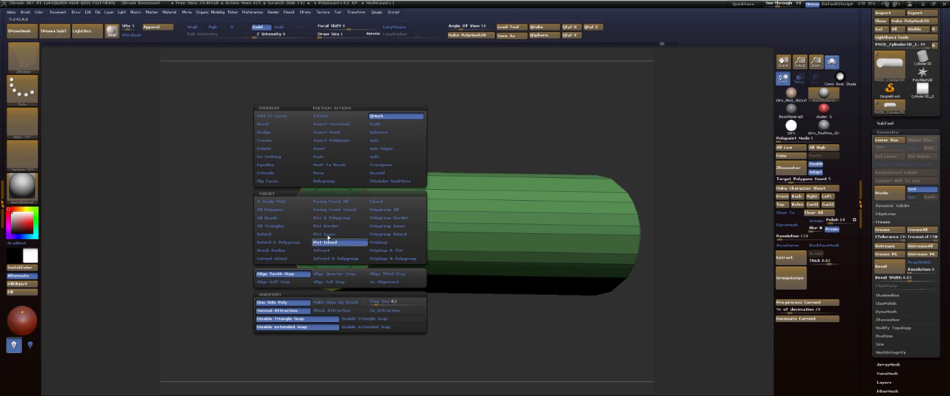
click(334, 220)
drag(334, 225, 393, 227)
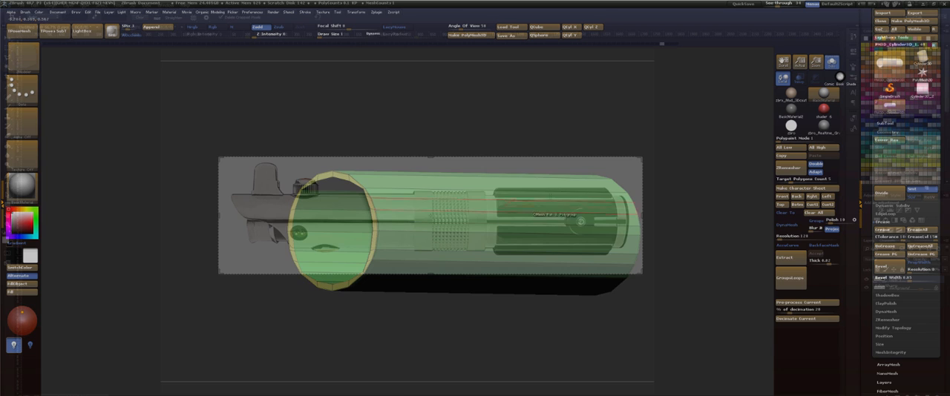
drag(446, 111, 469, 104)
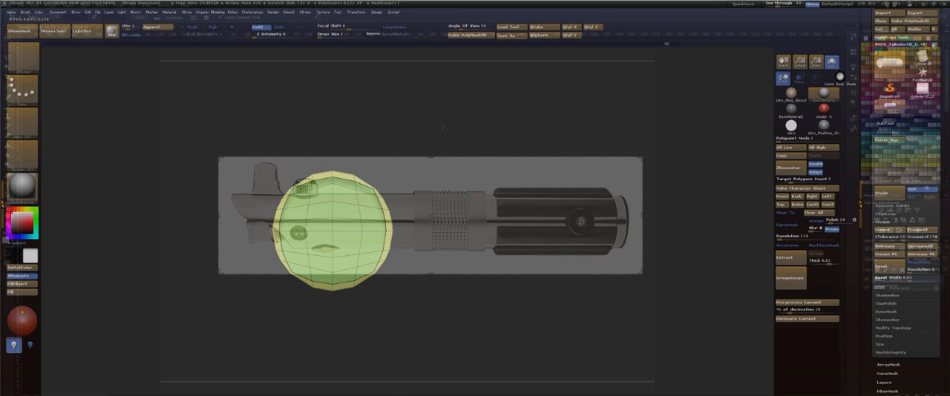
Nudge points along the end cap's inset border with the Move brush and undo the last change.
mouse_move(442, 127)
mouse_down()
mouse_move(446, 81)
mouse_move(433, 126)
mouse_move(428, 90)
mouse_move(425, 124)
mouse_move(404, 115)
mouse_move(454, 223)
mouse_up()
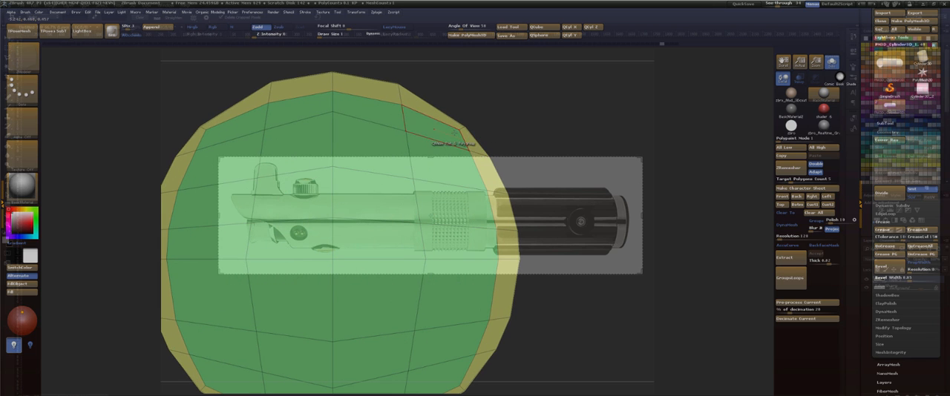
key(b)
key(z)
key(m)
key(b)
key(m)
key(v)
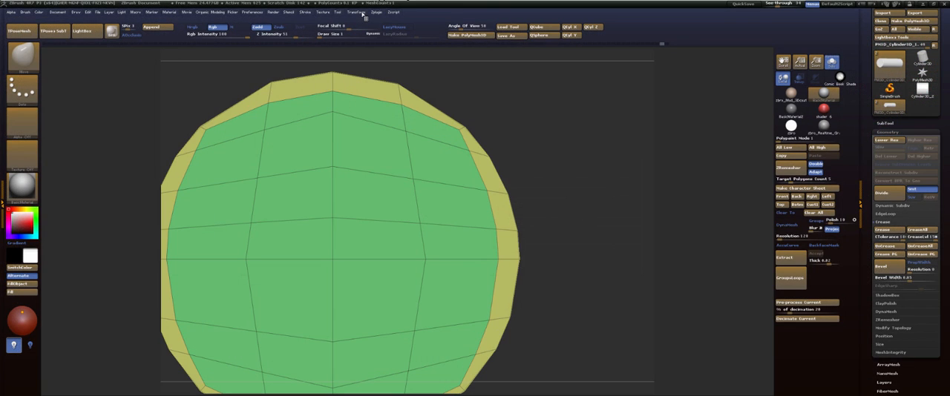
click(362, 13)
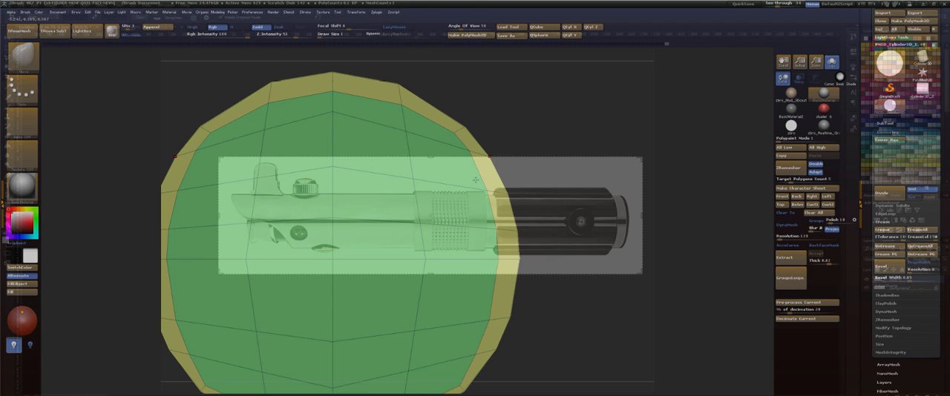
click(401, 101)
alt+drag(500, 86, 345, 74)
mouse_move(451, 90)
mouse_down()
mouse_move(481, 99)
mouse_move(503, 68)
mouse_up()
key(ctrl+z)
Make the tube mesh symmetrical with Mirror And Weld.
key(space)
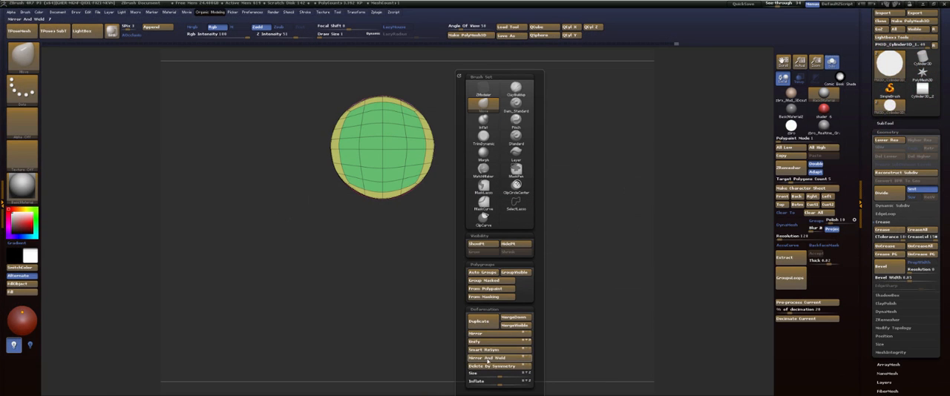
click(487, 358)
alt+drag(496, 107, 572, 114)
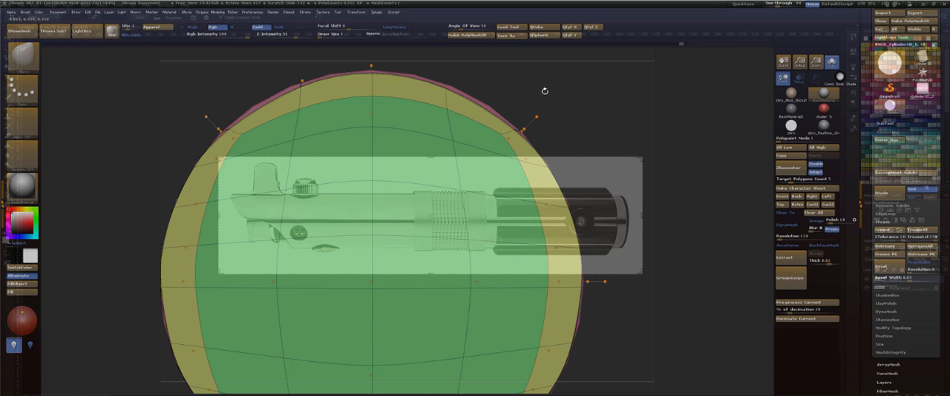
Repeat Mirror And Weld on the tube so the two sides of its end cap match.
mouse_move(544, 90)
mouse_down()
mouse_move(584, 100)
mouse_move(535, 98)
mouse_up()
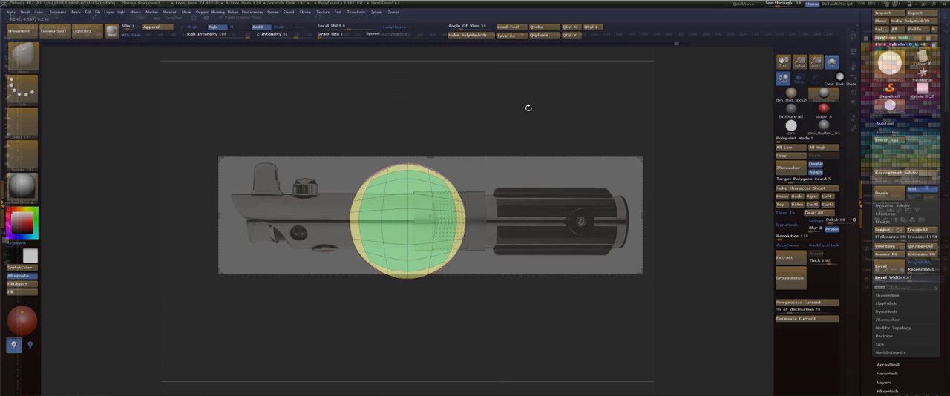
key(space)
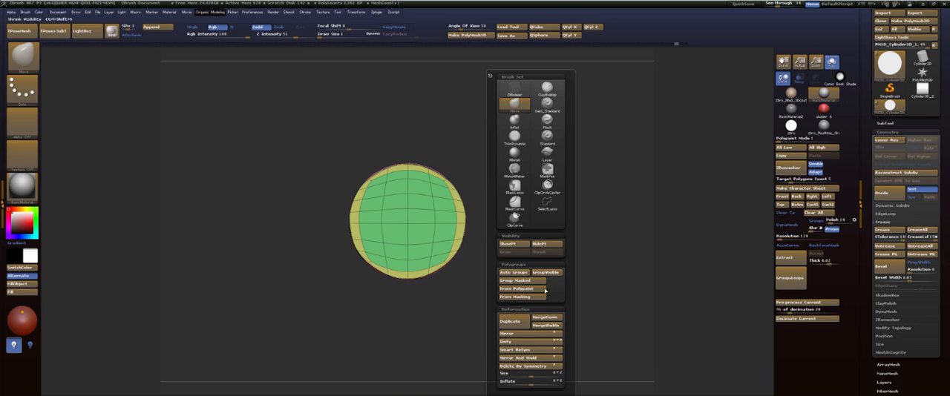
click(539, 359)
key(f)
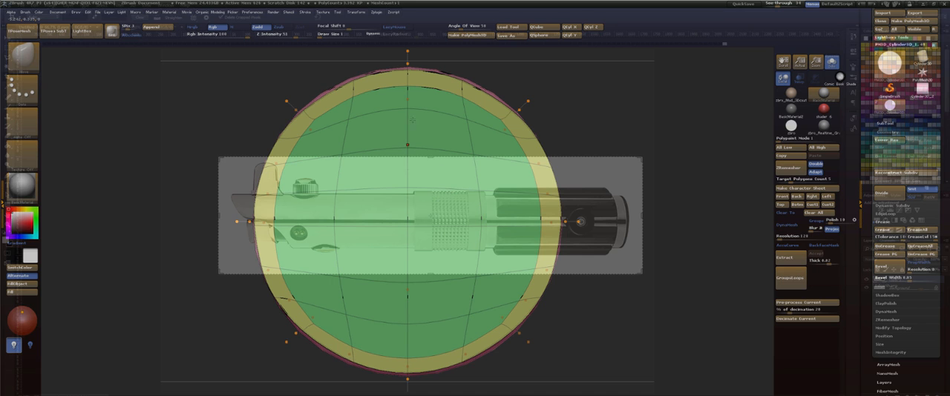
Hollow the emitter tube by pushing the inset end cap inward with ZModeler QMesh on Flat & Polygroup.
drag(601, 109, 572, 99)
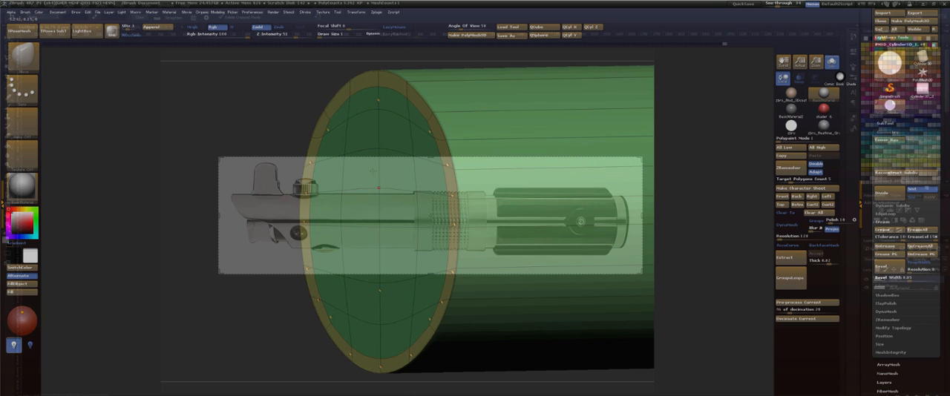
key(b)
key(z)
key(m)
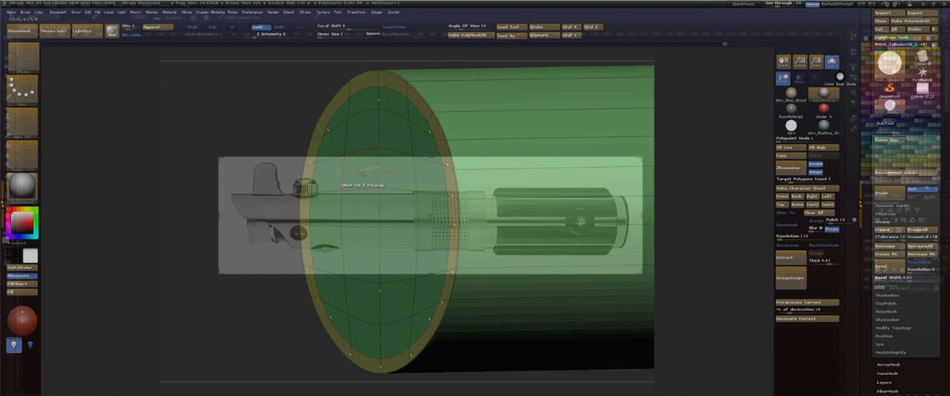
drag(363, 178, 401, 178)
drag(591, 158, 599, 158)
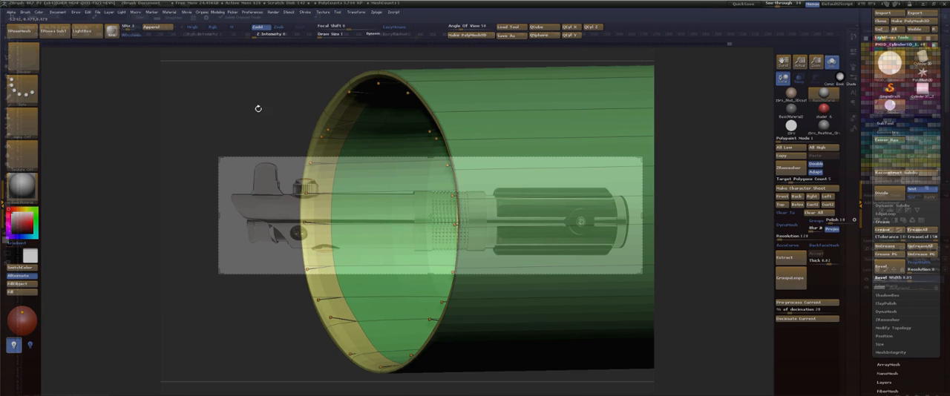
Move a point on the rim's inner border outward with the Move brush at the lower subdivision level.
drag(257, 109, 276, 109)
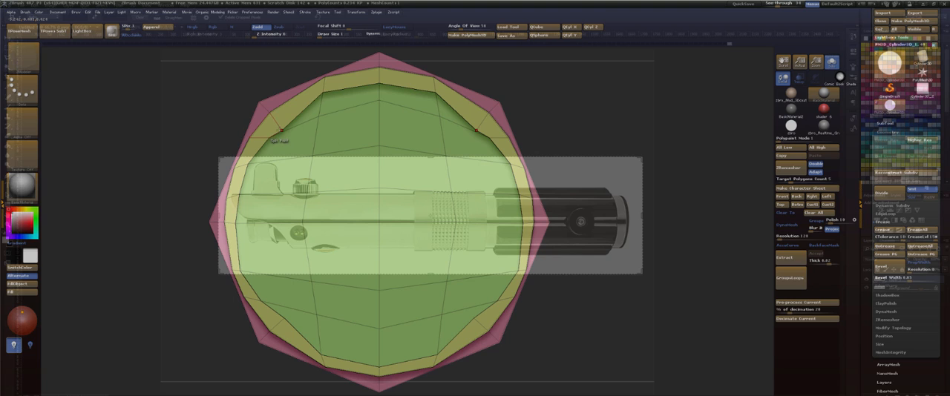
key(b)
key(m)
key(v)
drag(282, 132, 278, 120)
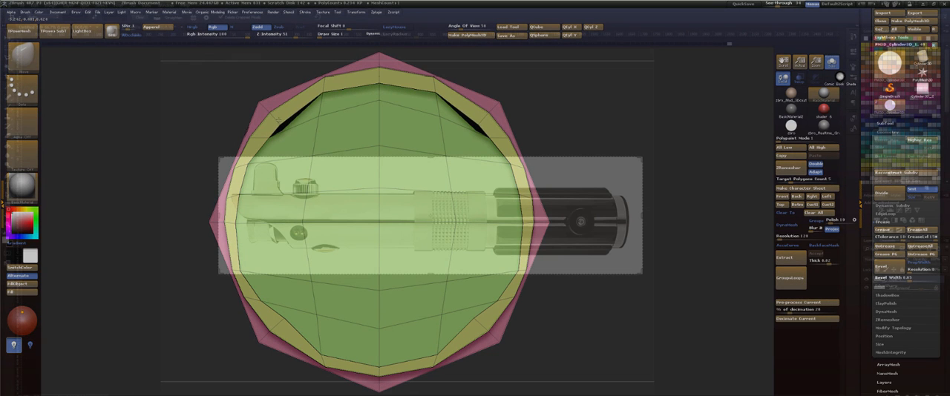
Undo the hollowing, rim and edge loop edits back to the plain tube with its undivided end cap, keeping the undo history.
key(ctrl+z)
key(ctrl+z)
drag(568, 102, 455, 97)
key(ctrl+z)
key(ctrl+z)
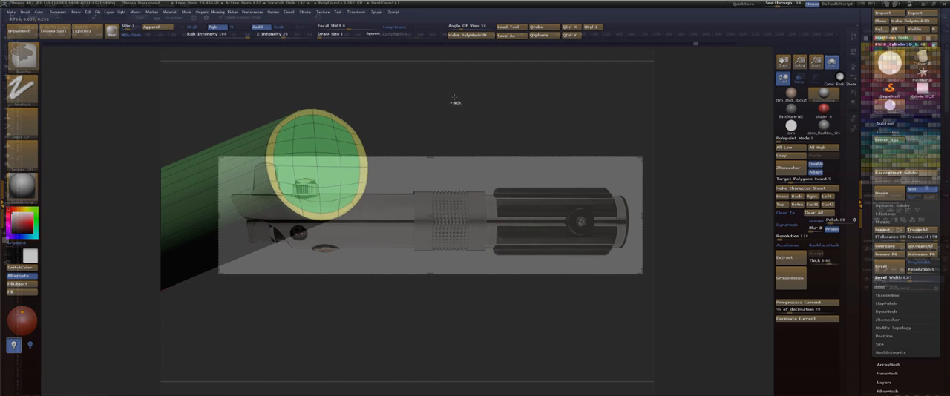
key(ctrl+z)
key(ctrl+z)
key(ctrl+z)
key(ctrl+z)
key(ctrl+z)
key(ctrl+z)
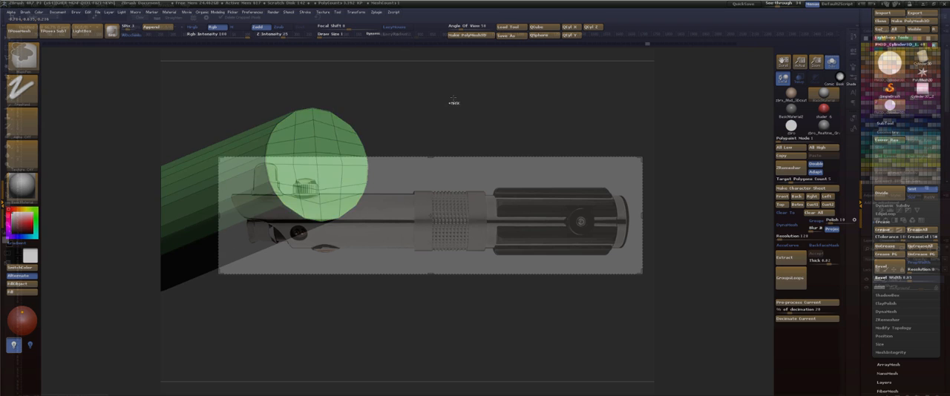
key(ctrl+z)
key(ctrl+z)
key(ctrl+z)
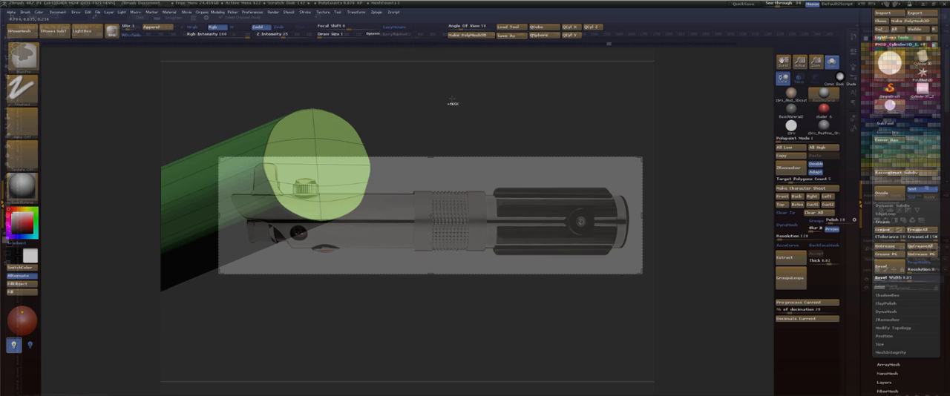
key(ctrl+z)
key(ctrl+z)
key(ctrl+z)
key(ctrl+z)
key(ctrl+z)
key(ctrl+z)
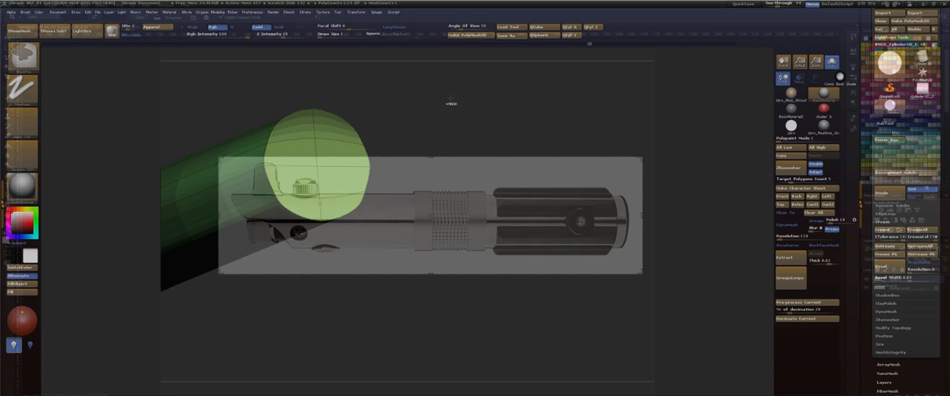
key(ctrl+z)
key(ctrl+z)
key(ctrl+z)
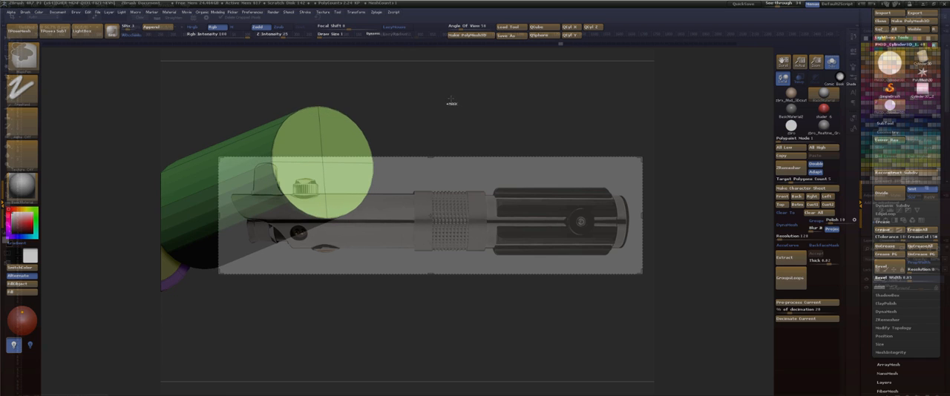
key(ctrl+z)
key(ctrl+z)
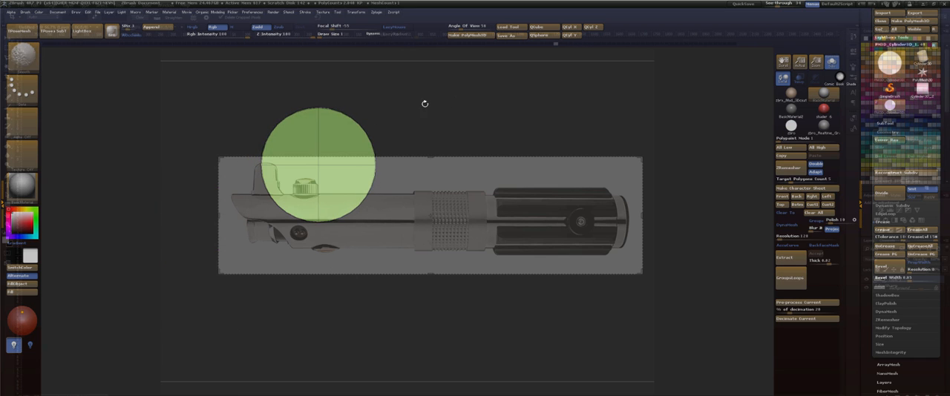
key(ctrl+z)
key(ctrl+z)
key(ctrl+z)
key(ctrl+z)
key(ctrl+z)
key(ctrl+z)
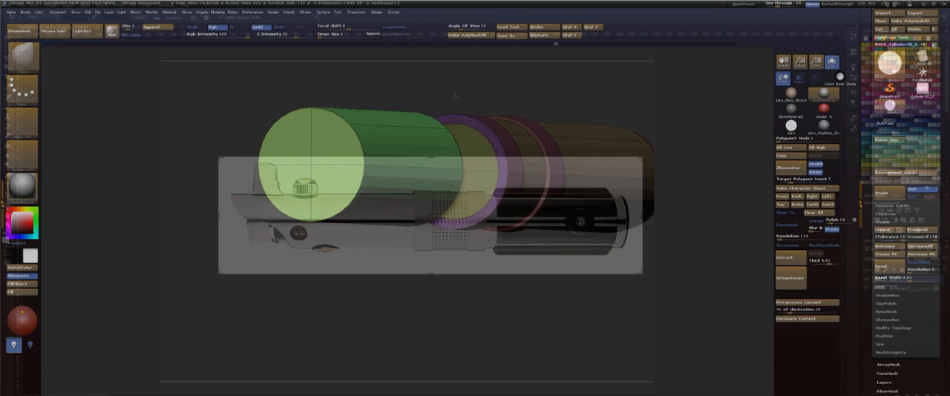
key(ctrl+z)
key(ctrl+z)
key(ctrl+z)
key(ctrl+z)
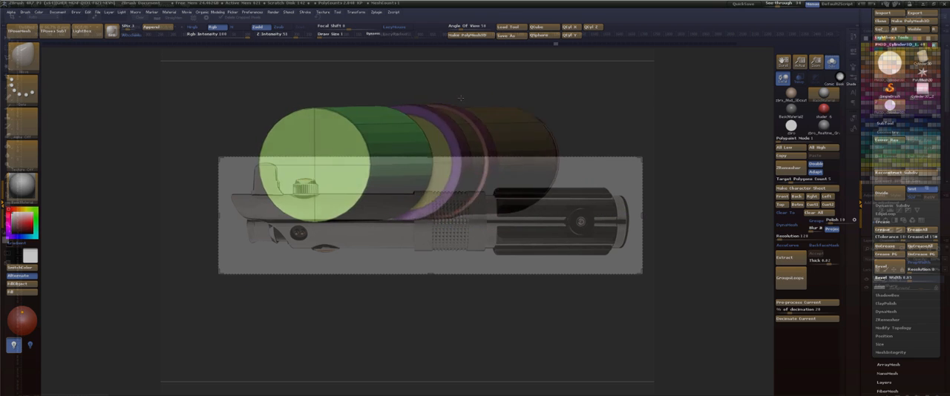
key(ctrl+z)
click(329, 177)
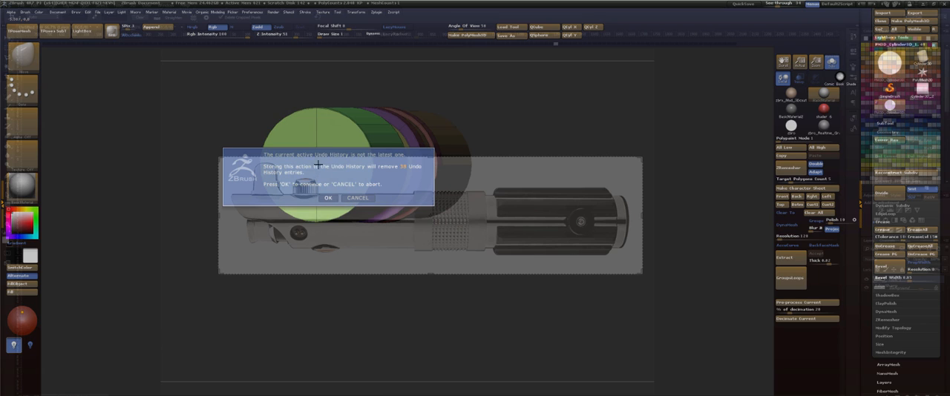
click(354, 197)
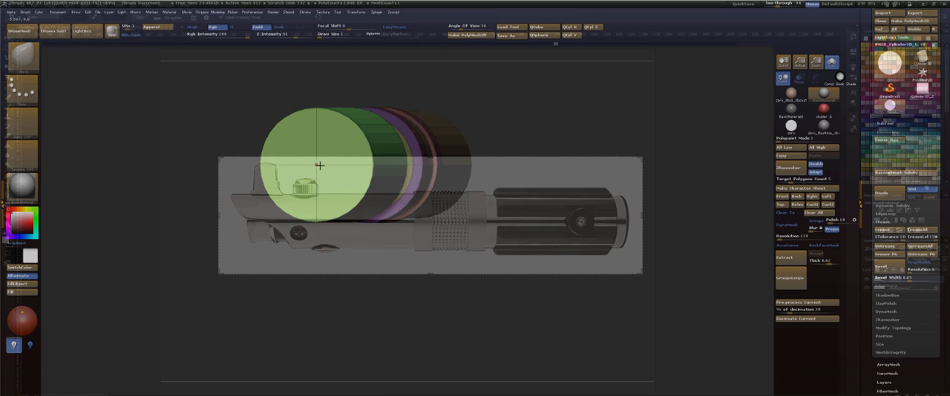
Inset the plain end cap with ZModeler to leave a narrow rim, accepting removal of the later undo history entries.
key(b)
key(z)
key(m)
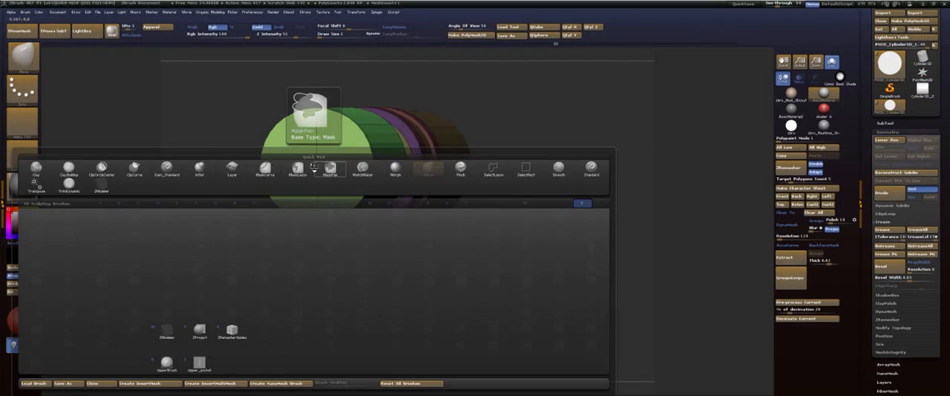
drag(318, 166, 350, 209)
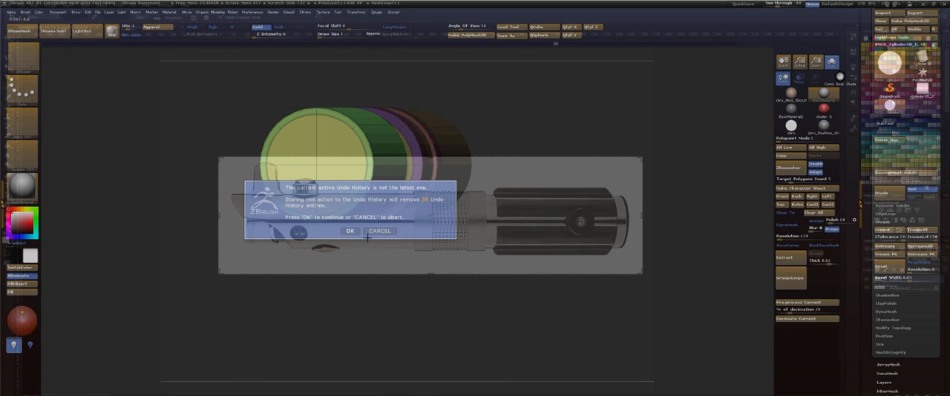
click(352, 231)
drag(466, 79, 423, 95)
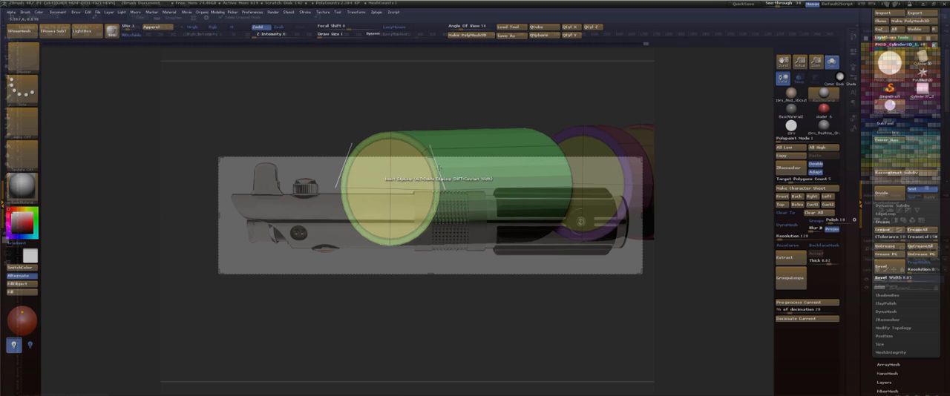
Insert multiple edge loops lengthwise around the tube and across its end cap with ZModeler Insert Multiple EdgeLoops.
key(space)
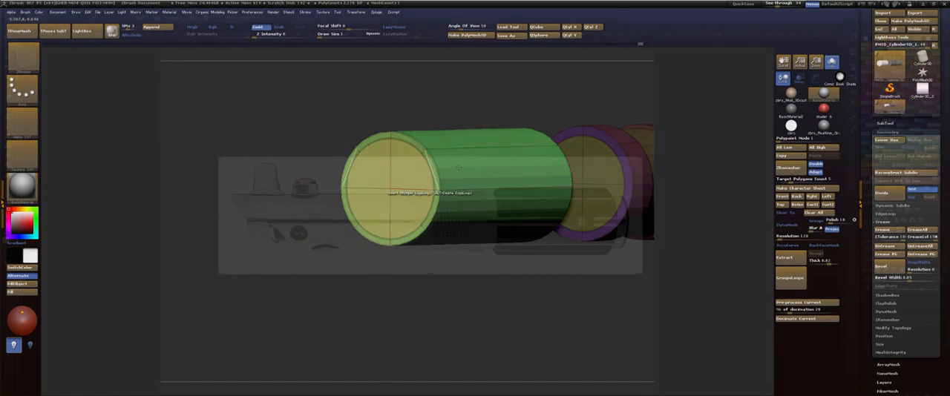
key(ctrl+z)
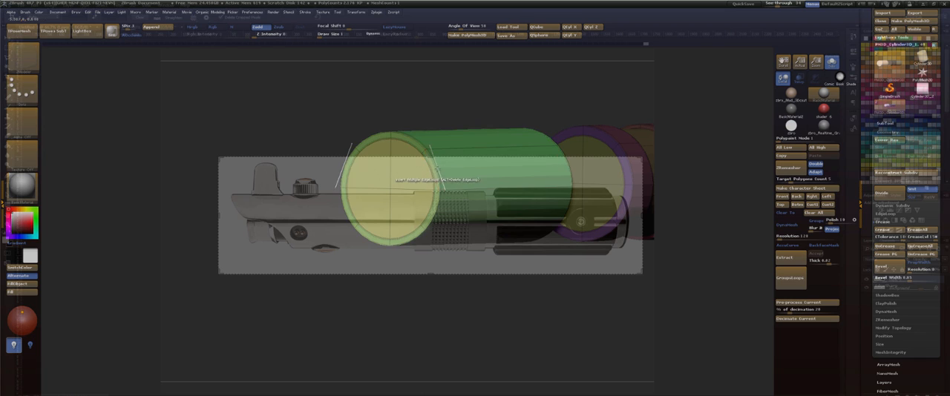
drag(440, 170, 451, 157)
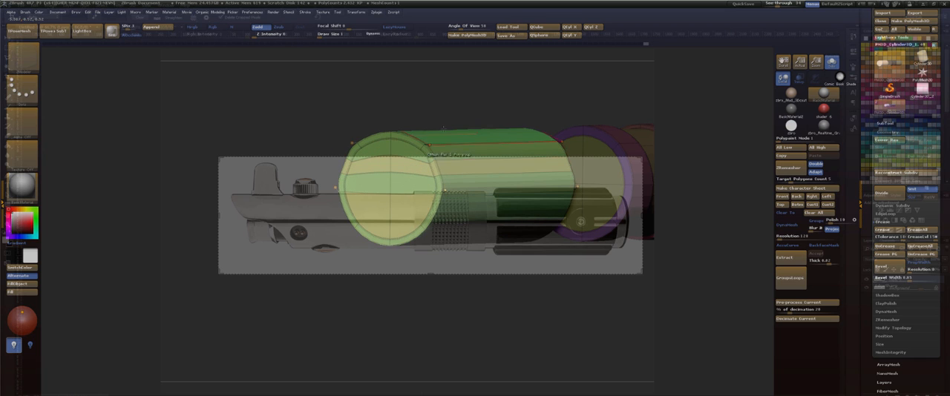
drag(466, 110, 449, 156)
click(413, 136)
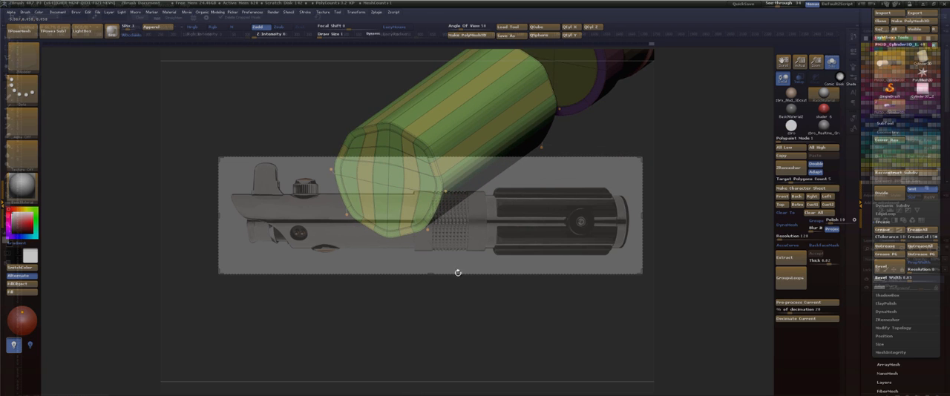
drag(426, 318, 395, 260)
drag(436, 211, 446, 216)
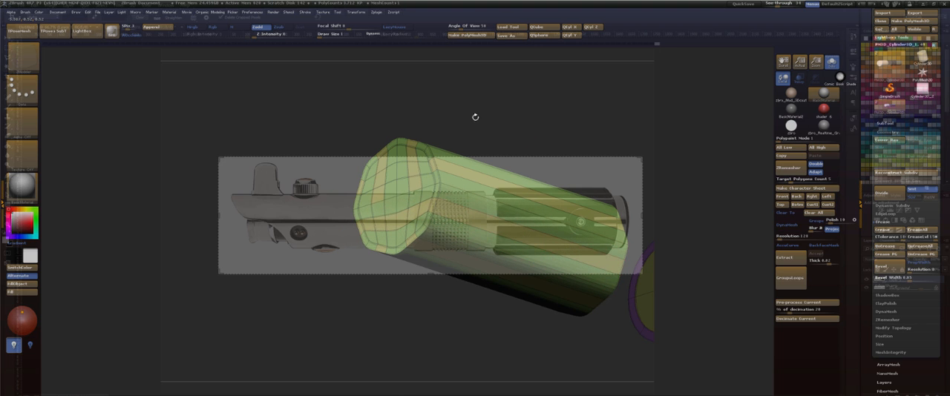
drag(475, 116, 472, 101)
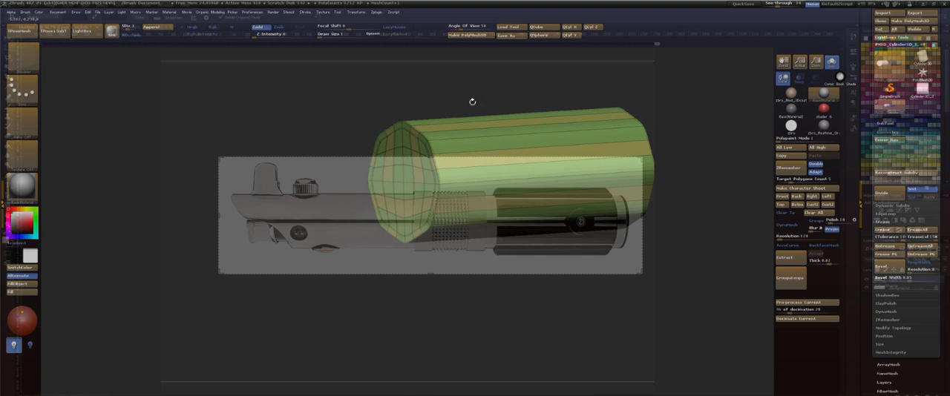
Regroup the tube into one polygroup with Auto Groups and switch to its lower subdivision level.
key(space)
click(458, 273)
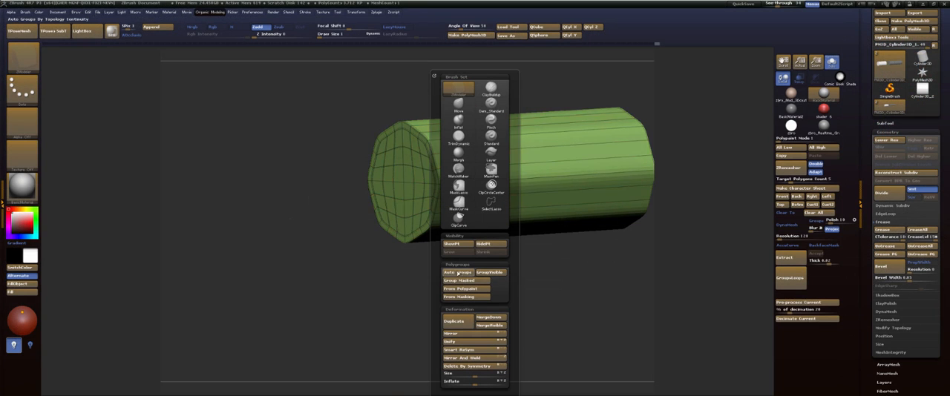
key(shift+d)
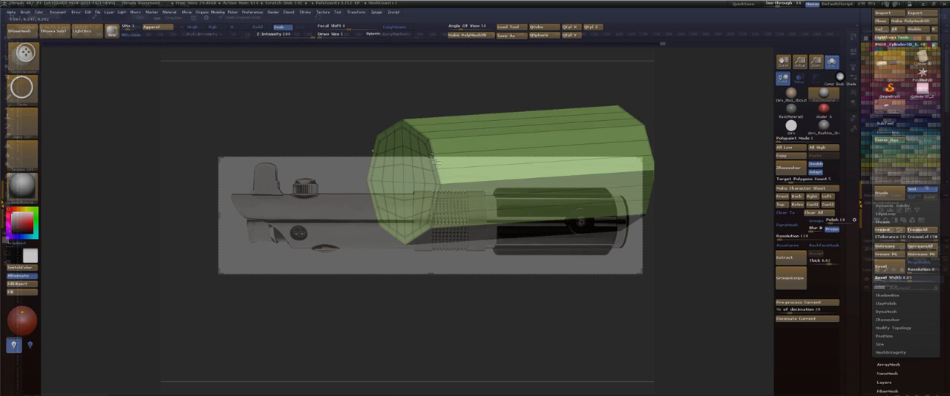
Try to clip the tube to a small centred circle from the end-on view.
shift+drag(505, 283, 567, 297)
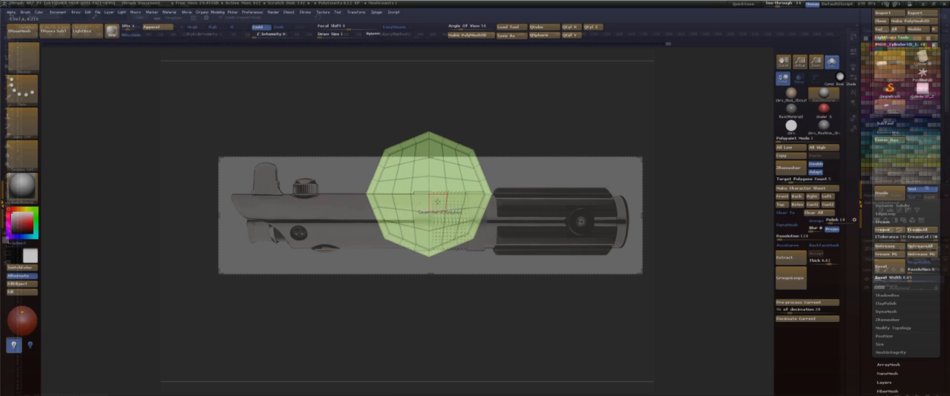
key(b)
key(z)
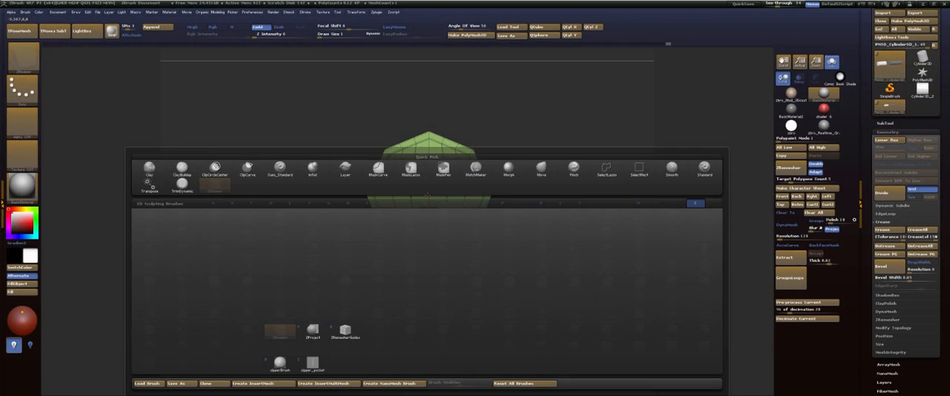
key(m)
key(b)
key(m)
key(v)
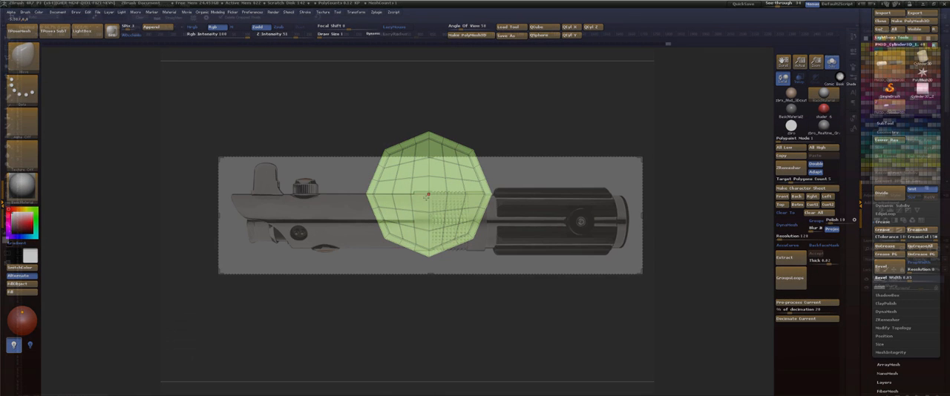
key(ctrl+alt)
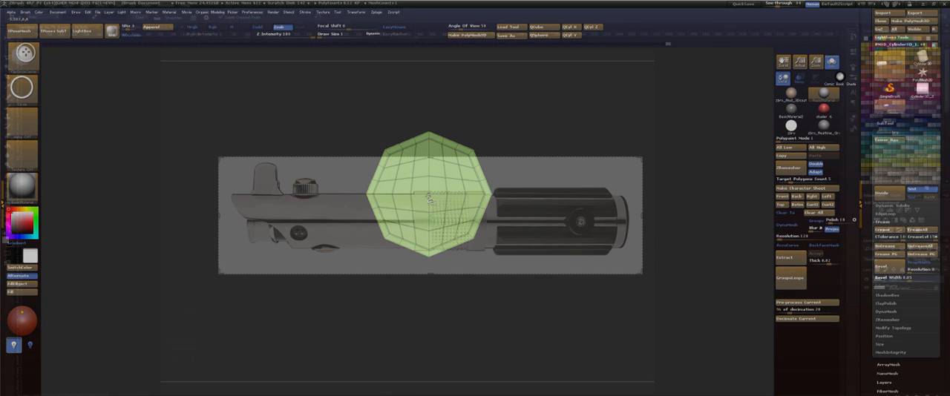
ctrl+alt+drag(429, 198, 447, 243)
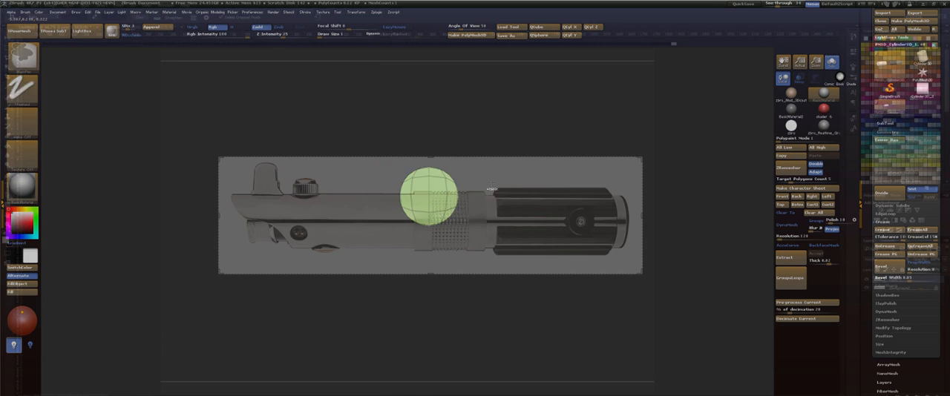
alt+drag(492, 119, 598, 114)
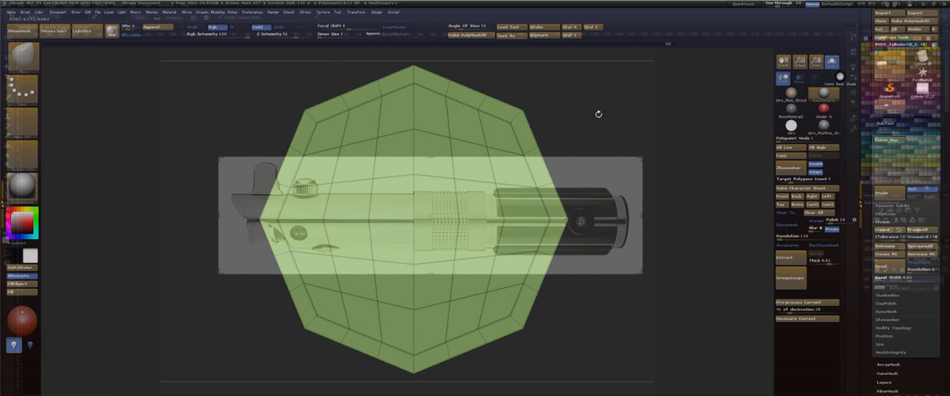
Clip the tube's octagonal outer edge round with a circle clip centred on the end cap.
key(ctrl+shift)
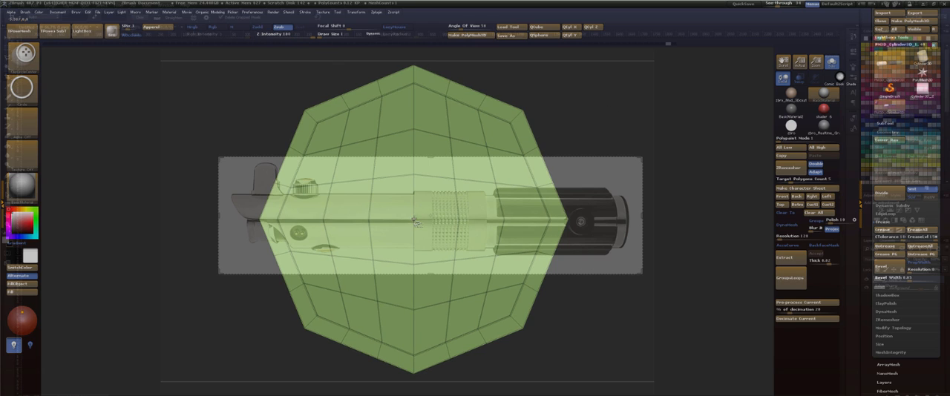
ctrl+shift+drag(414, 220, 449, 289)
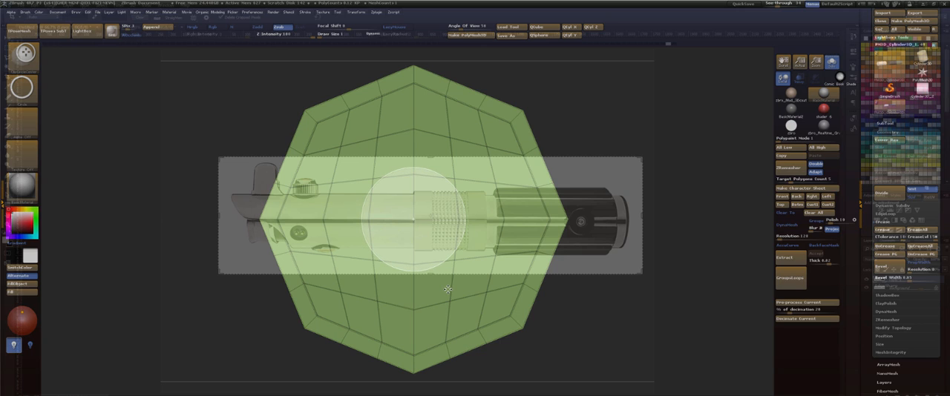
ctrl+shift+drag(448, 289, 553, 382)
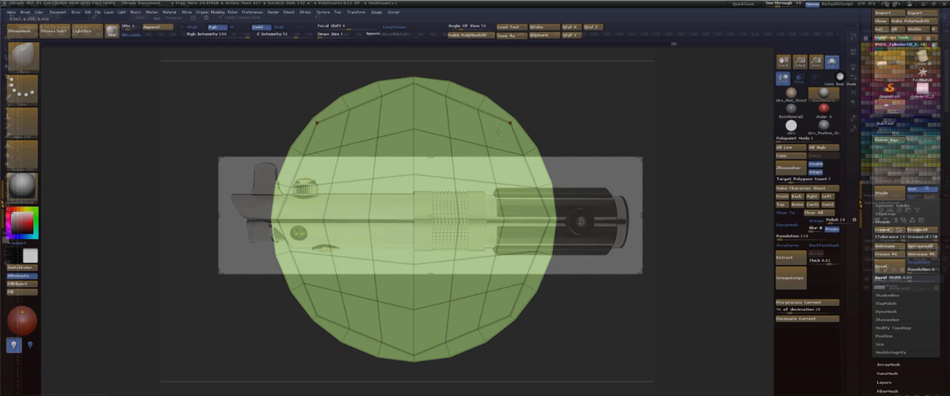
Assign the flat inner end cap its own polygroup with the ZModeler Polygroup action, separate from the rim.
key(b)
key(z)
key(m)
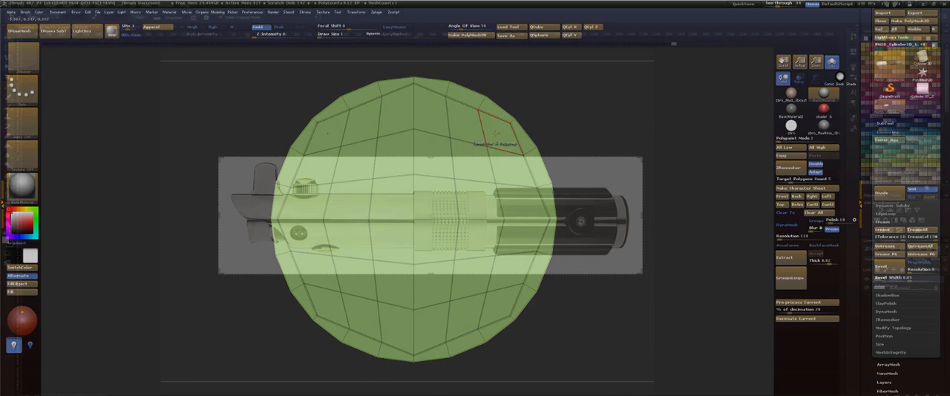
mouse_move(500, 132)
alt+mouse_down()
mouse_move(383, 133)
mouse_move(316, 167)
mouse_move(301, 238)
mouse_move(356, 319)
mouse_move(365, 280)
mouse_move(349, 196)
mouse_move(413, 223)
mouse_move(434, 153)
alt+mouse_up()
key(space)
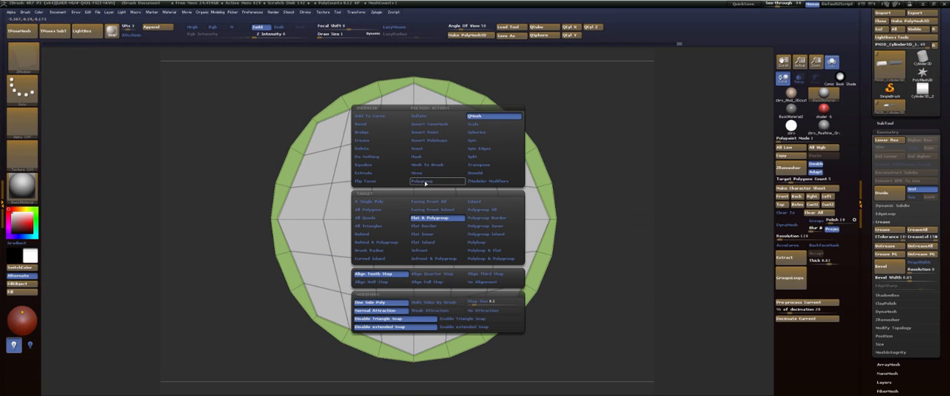
click(438, 181)
click(376, 201)
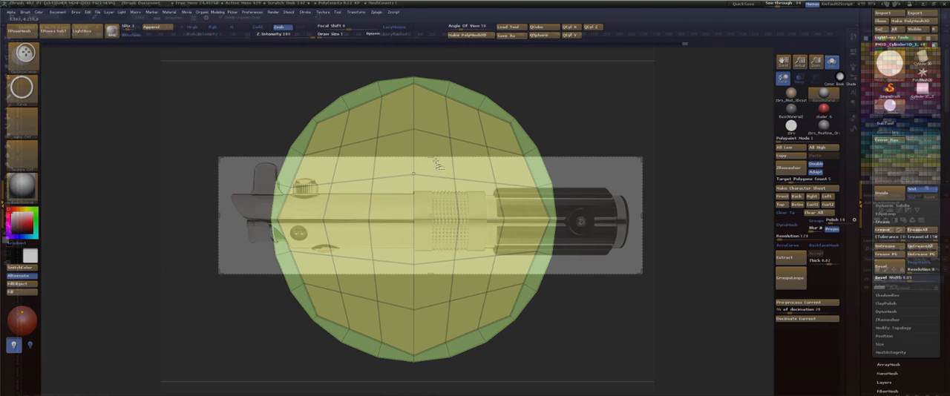
Isolate the end cap's polygroup by hiding the rim and tube body.
ctrl+alt+shift+click(455, 180)
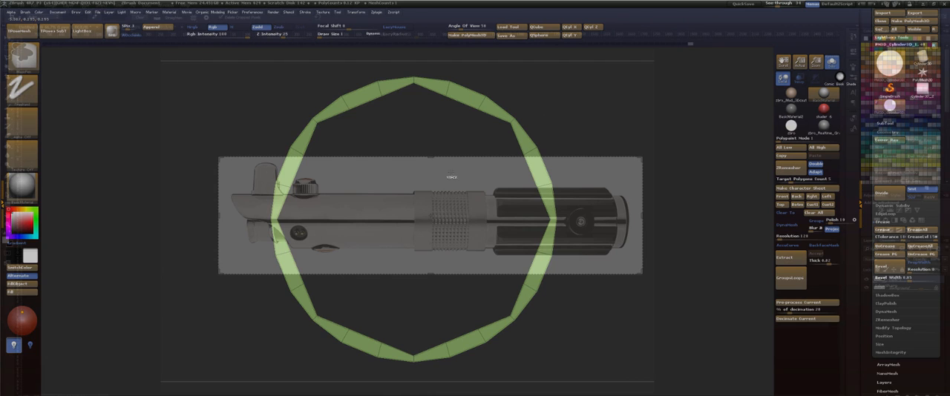
ctrl+shift+click(455, 179)
ctrl+shift+click(455, 179)
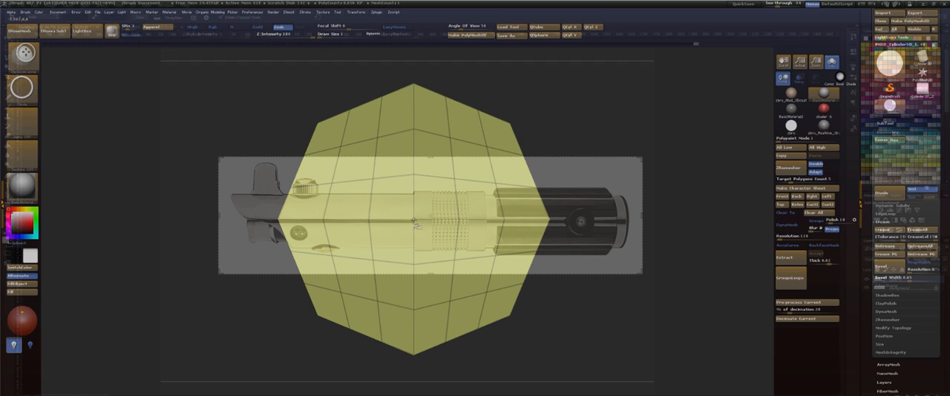
Try to round the isolated end cap with a centred circle clip, undoing the attempt.
ctrl+alt+shift+drag(414, 221, 457, 300)
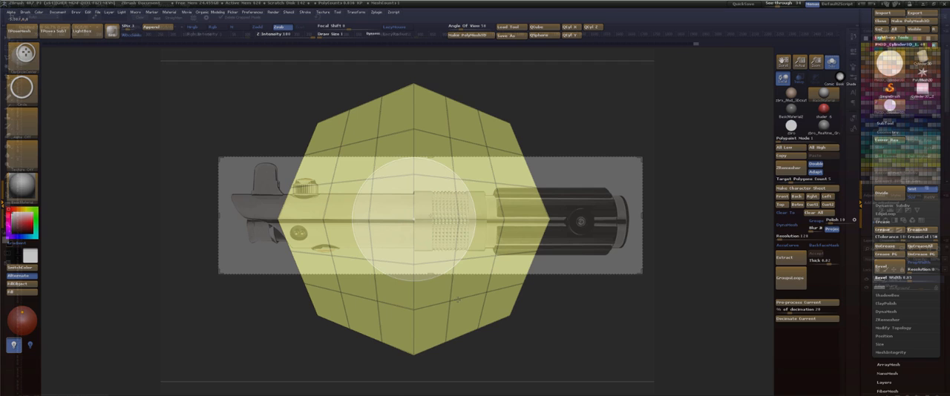
ctrl+alt+shift+drag(457, 299, 488, 325)
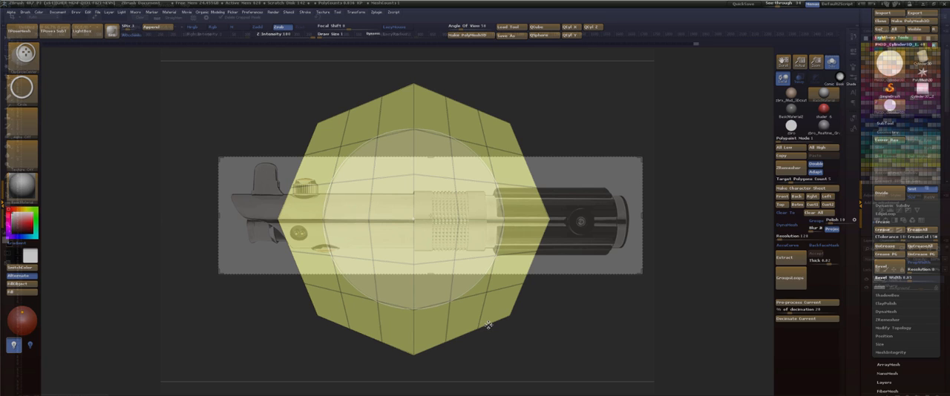
ctrl+alt+shift+drag(489, 325, 489, 325)
key(ctrl+z)
Clip the isolated octagonal cap to a circle from its centre and show the whole tube again.
alt+drag(569, 126, 569, 145)
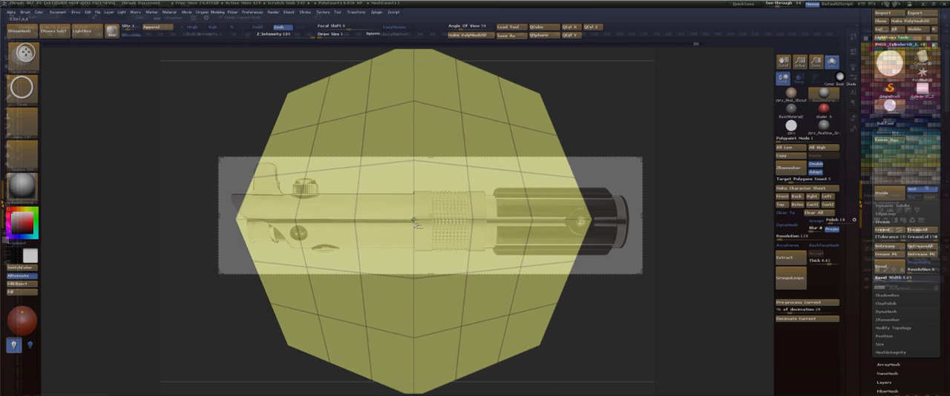
ctrl+shift+drag(415, 223, 472, 302)
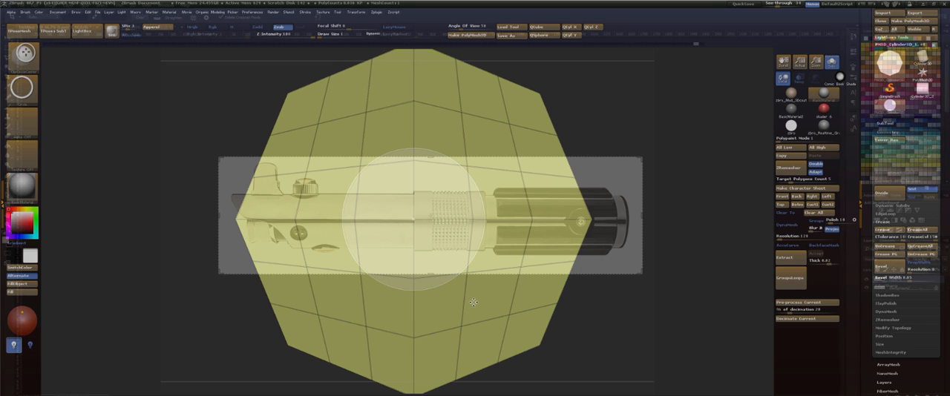
ctrl+shift+drag(474, 302, 615, 345)
ctrl+shift+click(710, 149)
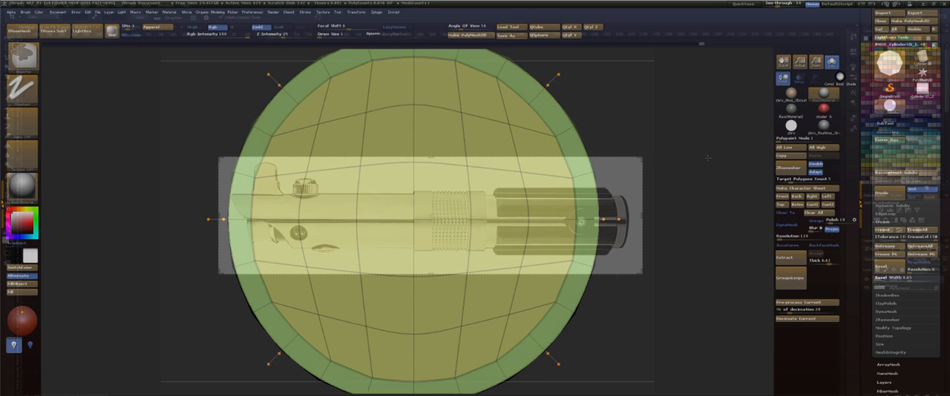
Try to hollow the tube by pushing the cap polygroup inward with ZModeler QMesh, and undo it.
mouse_move(708, 158)
ctrl+mouse_down()
mouse_move(650, 129)
mouse_move(625, 130)
mouse_move(645, 144)
mouse_move(607, 127)
ctrl+mouse_up()
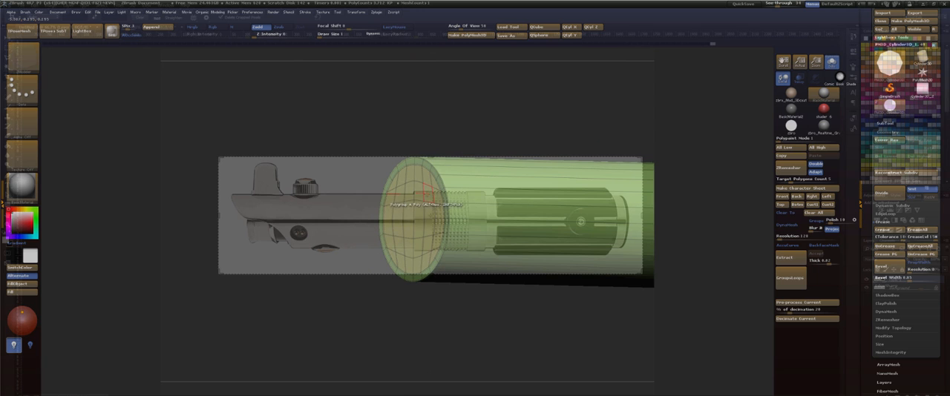
key(space)
click(479, 117)
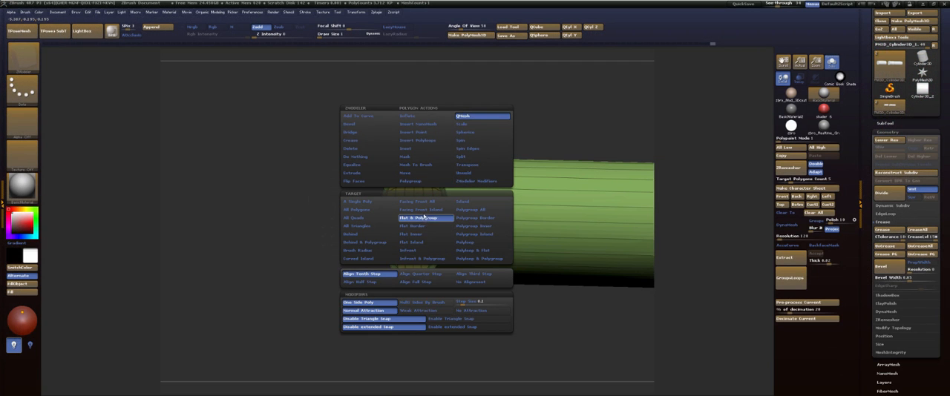
drag(431, 193, 532, 195)
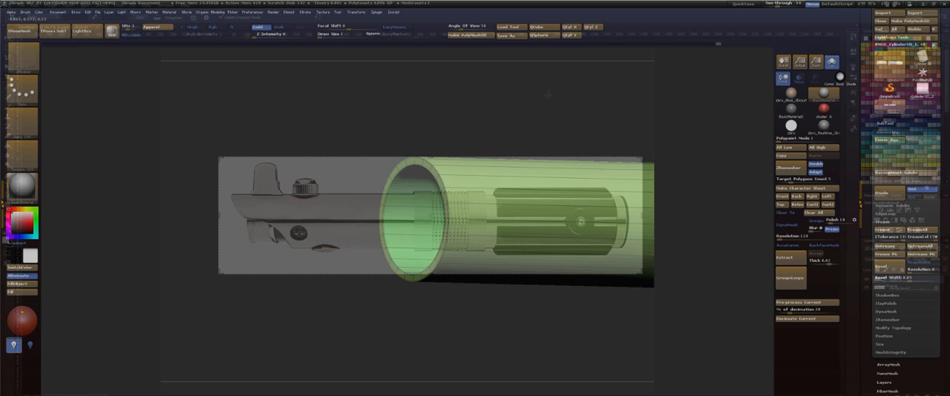
mouse_move(548, 95)
mouse_down()
mouse_move(577, 104)
mouse_move(537, 92)
mouse_up()
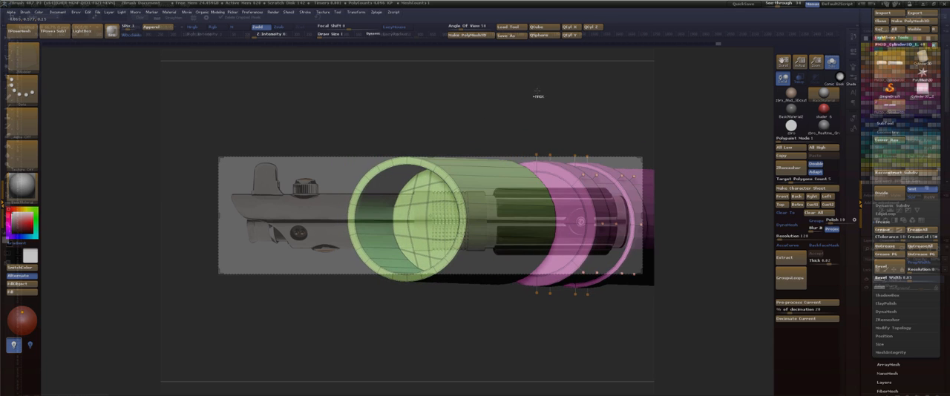
key(ctrl+z)
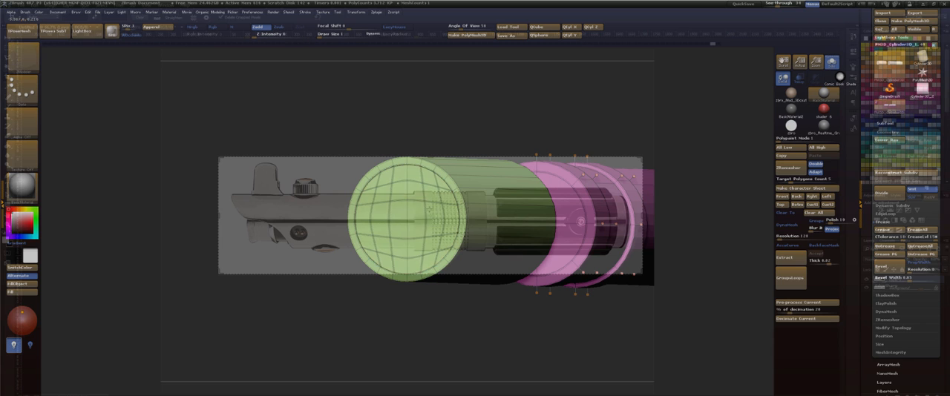
Hollow out the tube by pushing its end cap inward again with QMesh.
drag(428, 210, 433, 218)
mouse_move(564, 106)
mouse_down()
mouse_move(501, 114)
mouse_move(569, 110)
mouse_move(500, 89)
mouse_move(527, 130)
mouse_up()
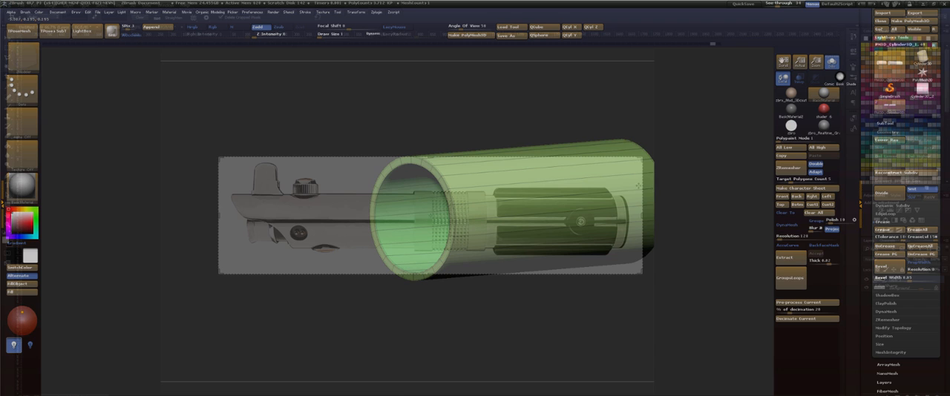
click(649, 198)
drag(674, 175, 631, 158)
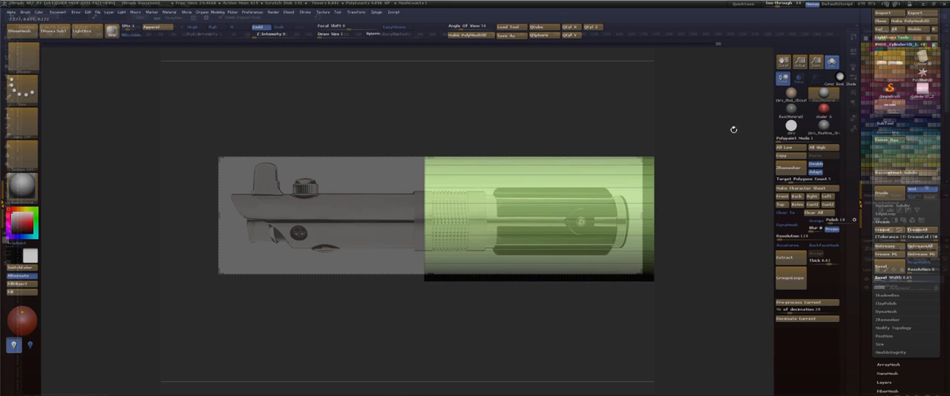
Extend the emitter tube to the ribbed collar in Front view by moving its masked-off inner end, and clear the mask.
click(783, 196)
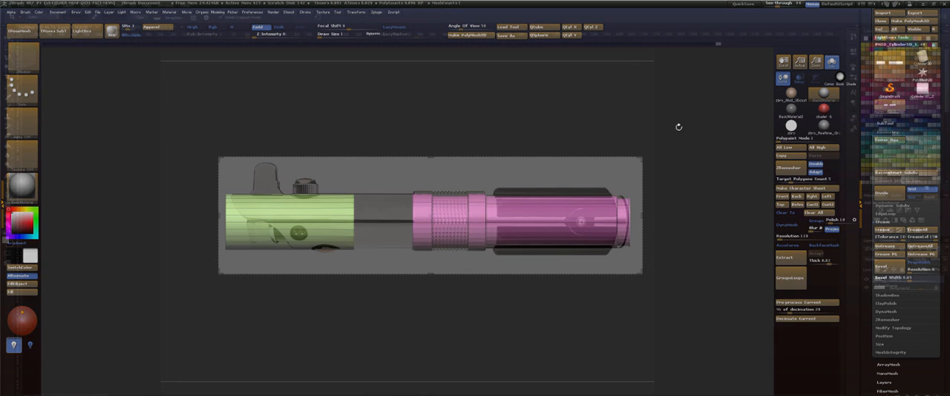
key(ctrl)
ctrl+drag(350, 155, 366, 279)
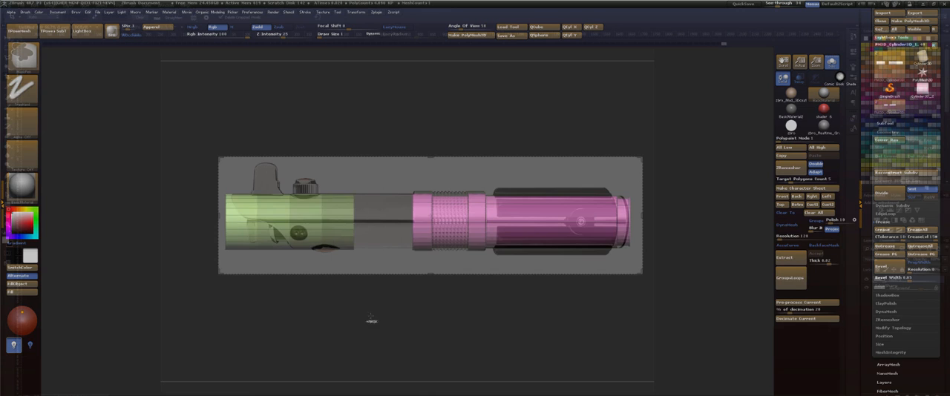
ctrl+click(371, 323)
key(w)
drag(376, 201, 418, 201)
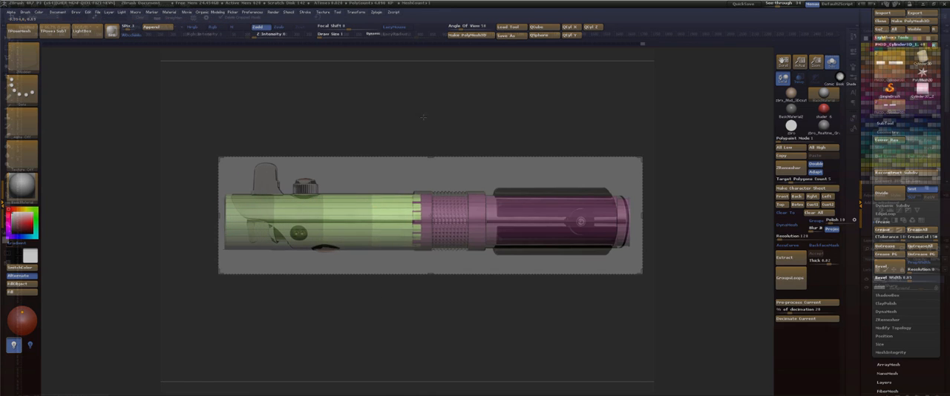
key(q)
ctrl+drag(416, 117, 420, 127)
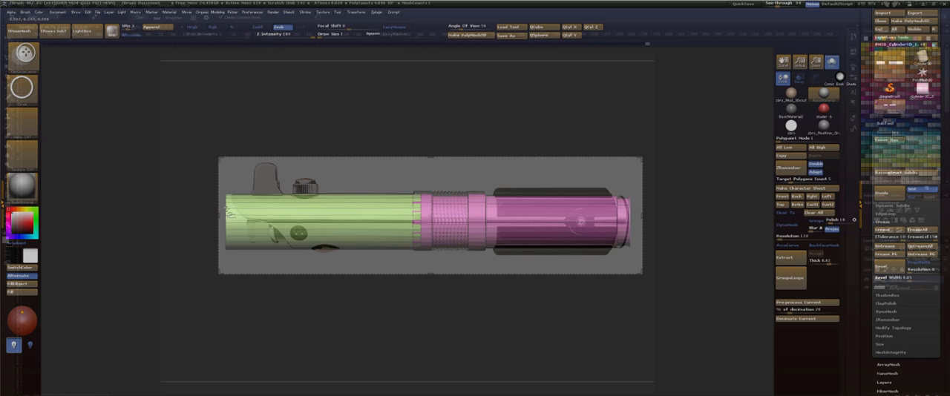
Centre a vertical transpose line on the emitter tube and scale the tube down slightly to fit the reference.
key(w)
drag(228, 200, 391, 200)
ctrl+click(228, 212)
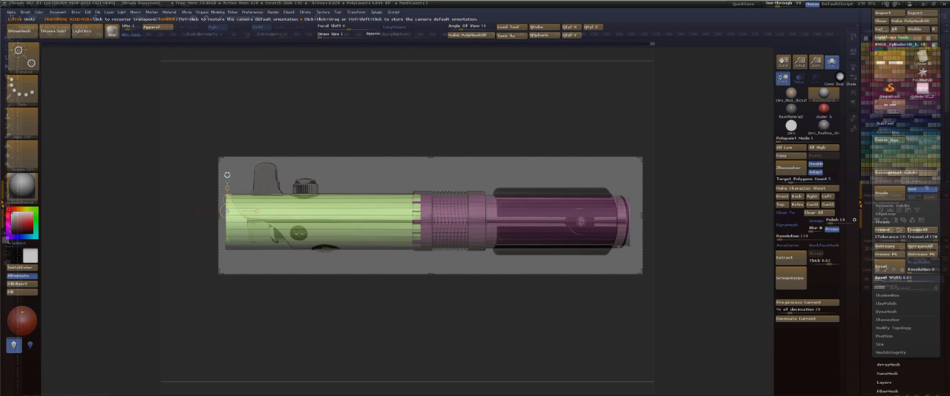
click(227, 175)
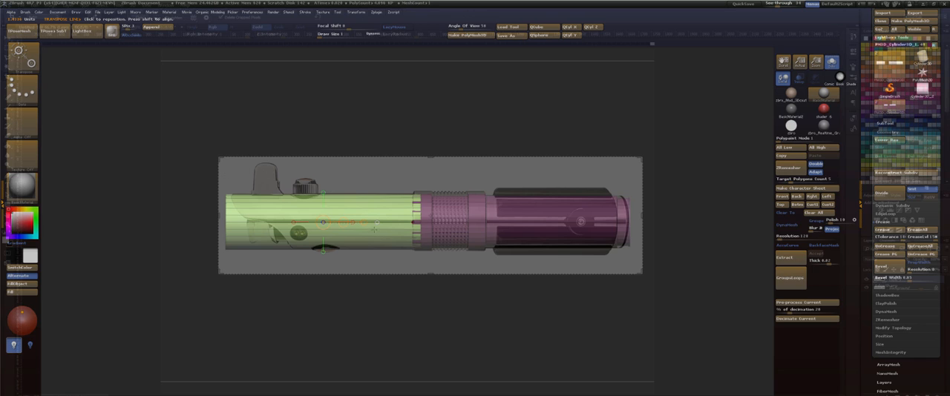
shift+drag(323, 222, 323, 167)
key(q)
mouse_move(412, 132)
mouse_down()
mouse_move(433, 127)
mouse_move(411, 132)
mouse_up()
key(e)
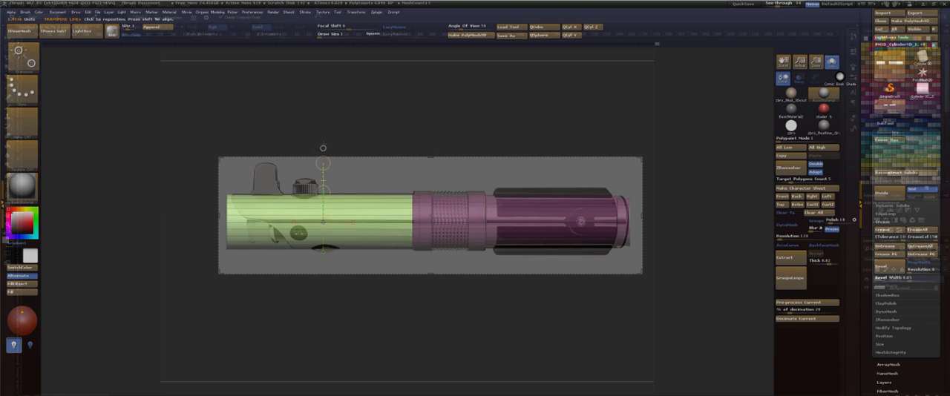
drag(323, 164, 324, 167)
Switch to the pink grip section, place the transpose line on its collar and enlarge the section slightly.
key(q)
ctrl+click(449, 124)
key(w)
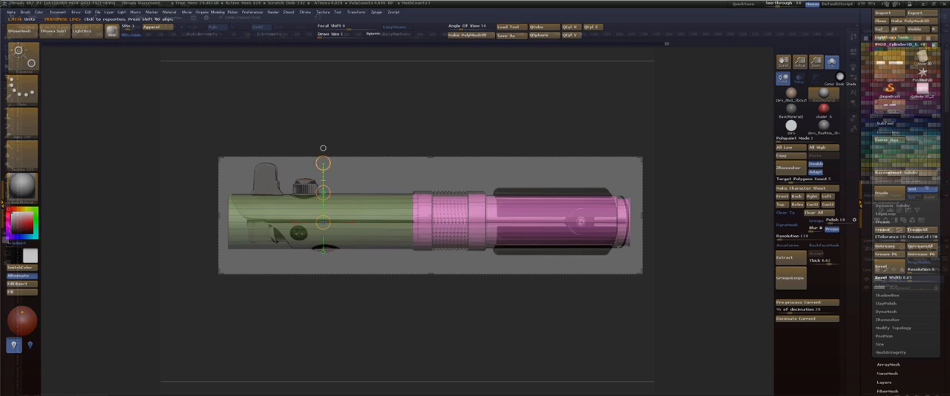
click(323, 148)
click(457, 193)
drag(456, 164, 457, 150)
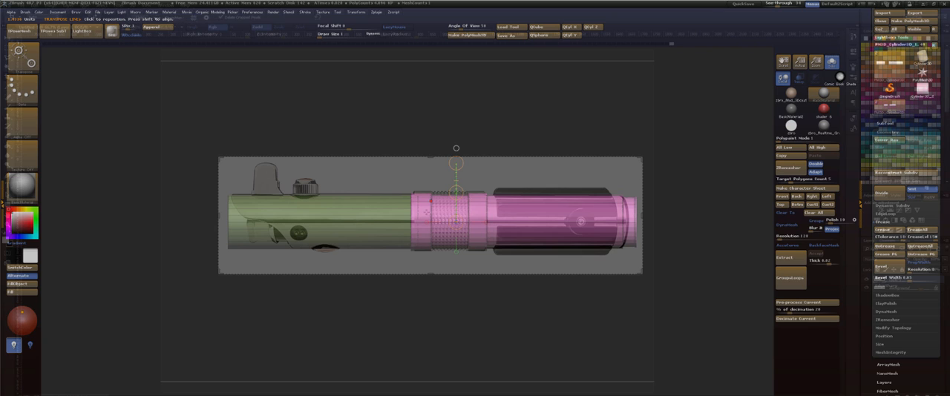
Place a horizontal transpose line along the pink grip section, shorten the section to the reference and nudge it along the hilt.
drag(412, 222, 433, 222)
shift+drag(648, 215, 660, 222)
drag(657, 221, 654, 221)
key(q)
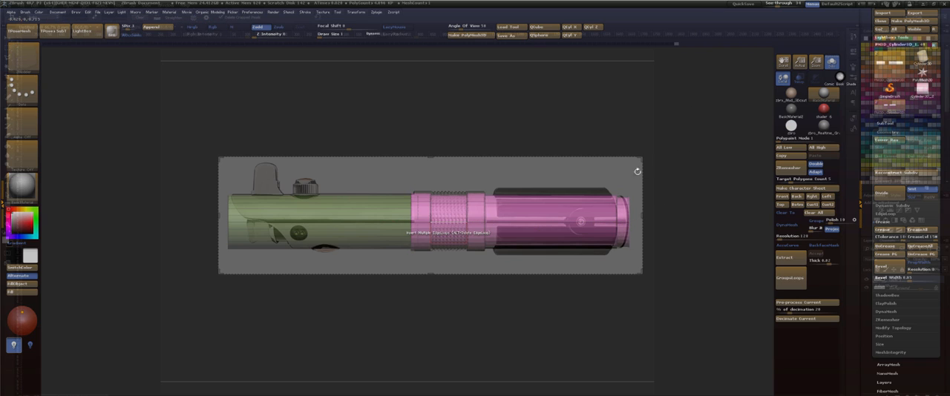
key(w)
drag(537, 222, 540, 222)
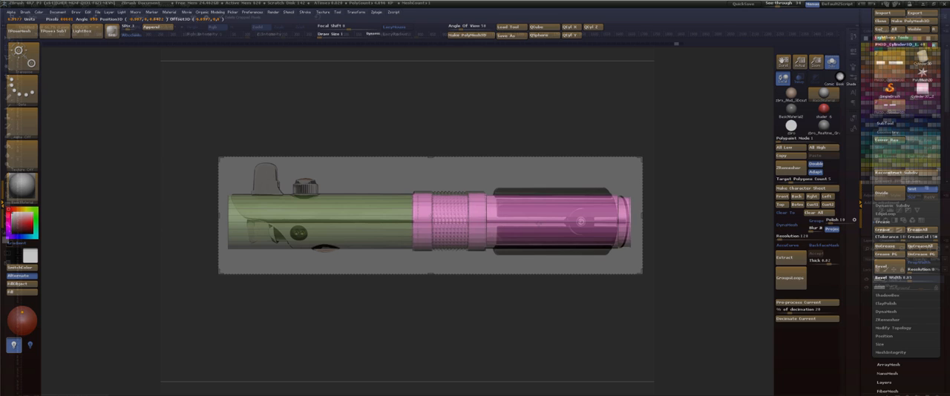
Mask the ribbed collar area of the grip section, nudge the unmasked rear end to the reference, and clear the mask.
key(q)
mouse_move(462, 170)
ctrl+mouse_down()
mouse_move(524, 258)
mouse_move(646, 314)
ctrl+mouse_up()
ctrl+click(695, 236)
ctrl+drag(690, 215, 506, 169)
ctrl+drag(541, 190, 463, 140)
ctrl+click(664, 146)
key(w)
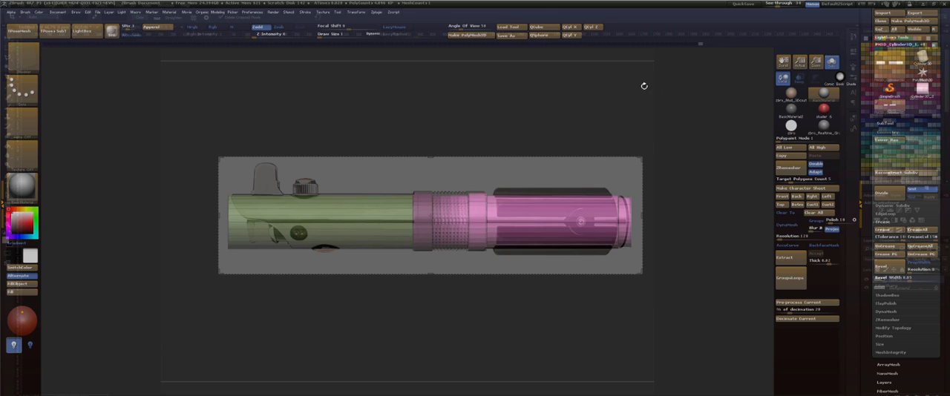
drag(537, 222, 535, 221)
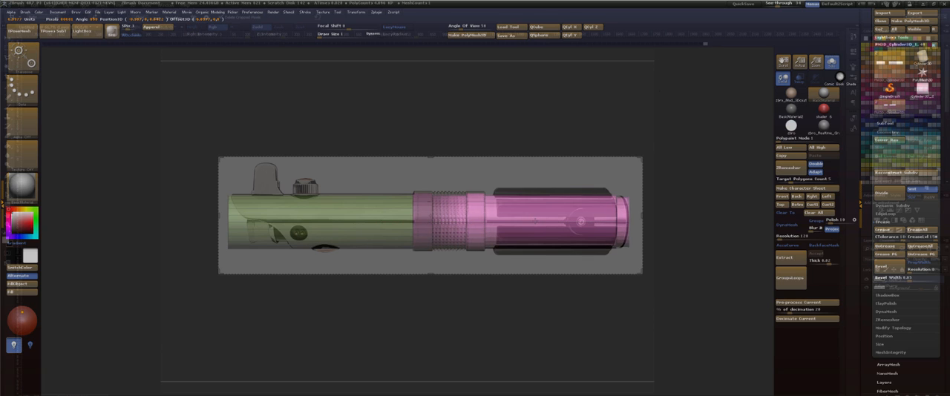
key(q)
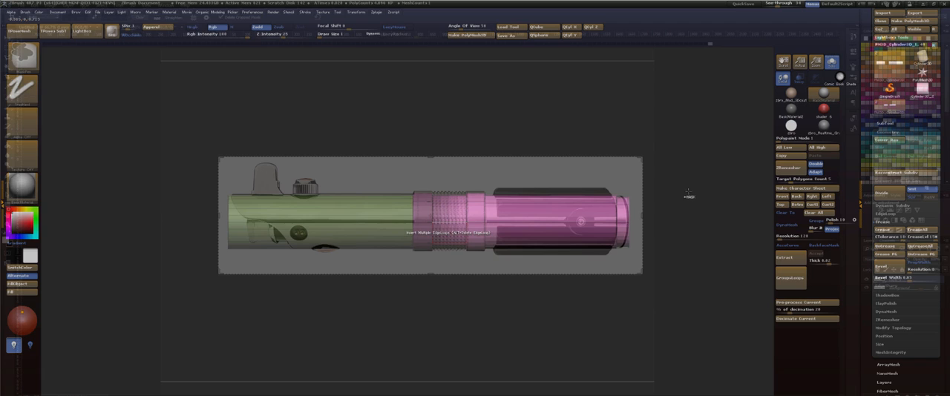
ctrl+drag(684, 195, 709, 245)
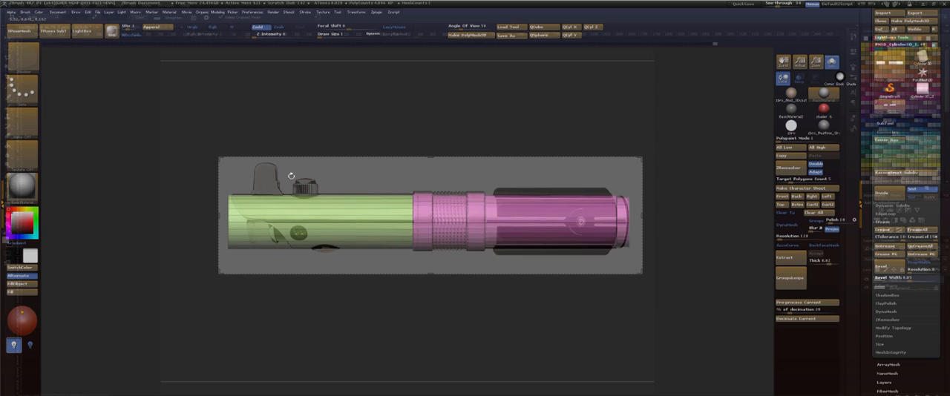
Isolate the emitter tube's open end with an inverted mask and move it slightly inward to the reference outline.
ctrl+drag(184, 168, 244, 300)
ctrl+click(255, 314)
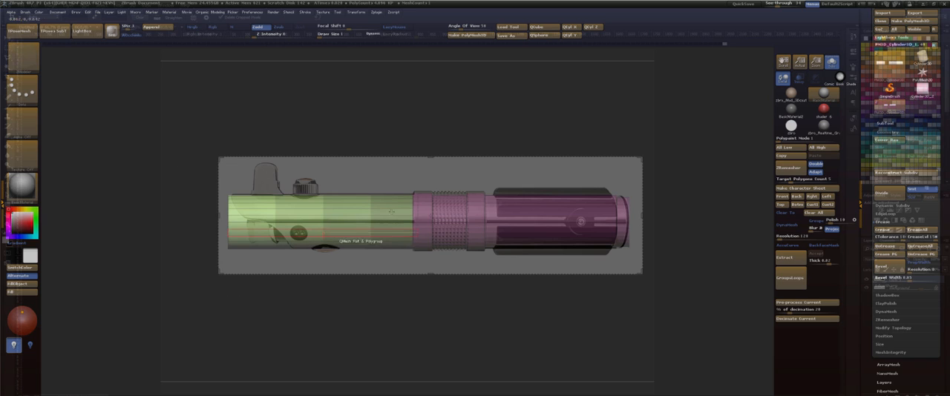
key(w)
drag(537, 222, 536, 221)
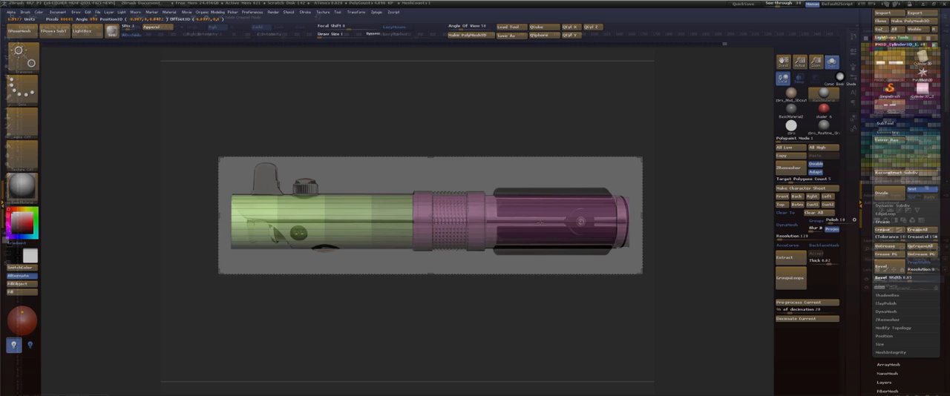
Begin slanting the emitter mouth by isolating the lower half of its open end with masks and moving it slightly inward.
key(q)
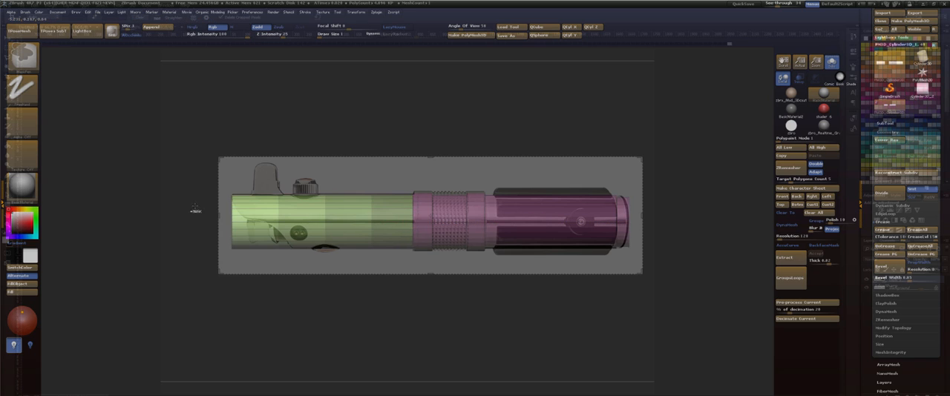
ctrl+drag(202, 215, 243, 268)
ctrl+click(259, 316)
key(w)
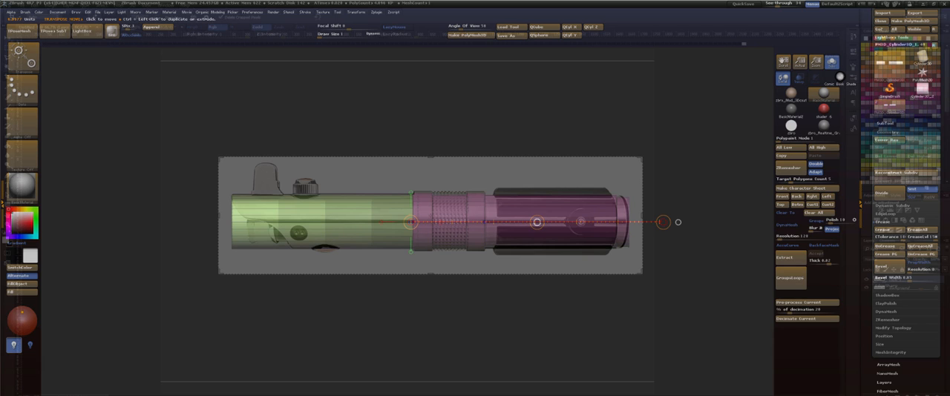
drag(538, 221, 535, 222)
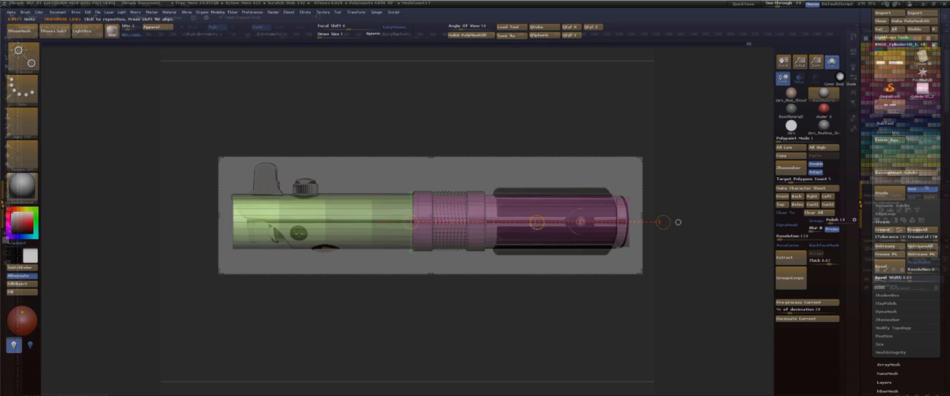
key(q)
mouse_move(193, 222)
ctrl+mouse_down()
mouse_move(202, 244)
mouse_move(241, 267)
ctrl+mouse_up()
ctrl+click(445, 328)
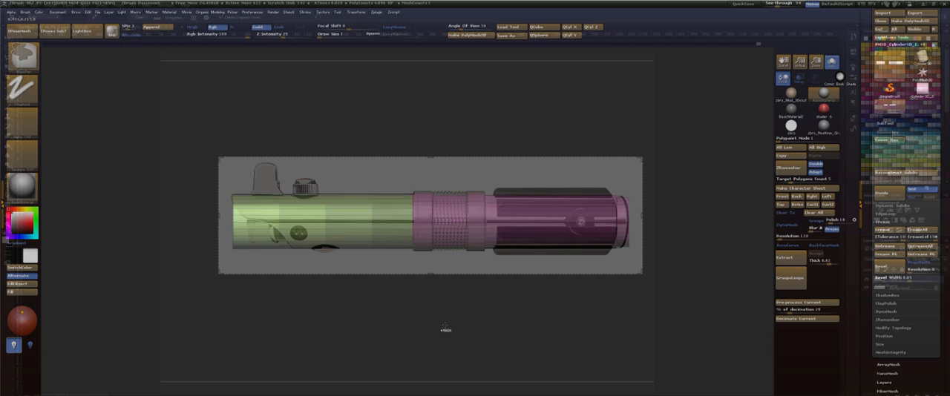
key(w)
drag(537, 222, 537, 222)
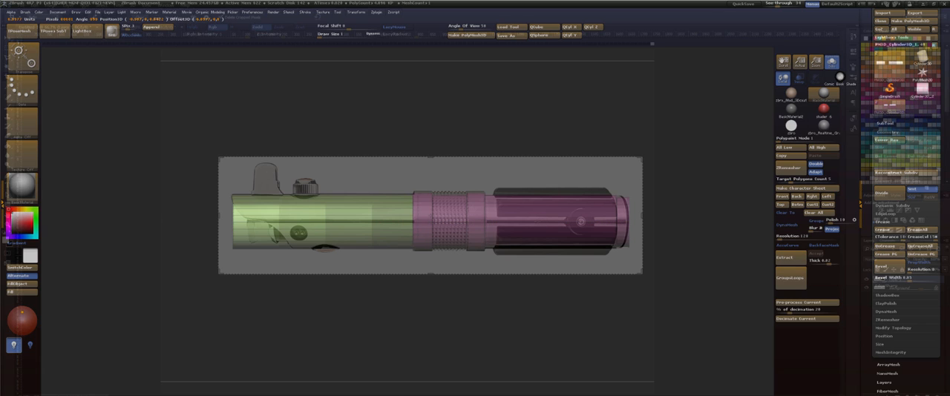
Re-mask the lower part of the emitter mouth in two passes and move it further toward the ribbed collar.
key(q)
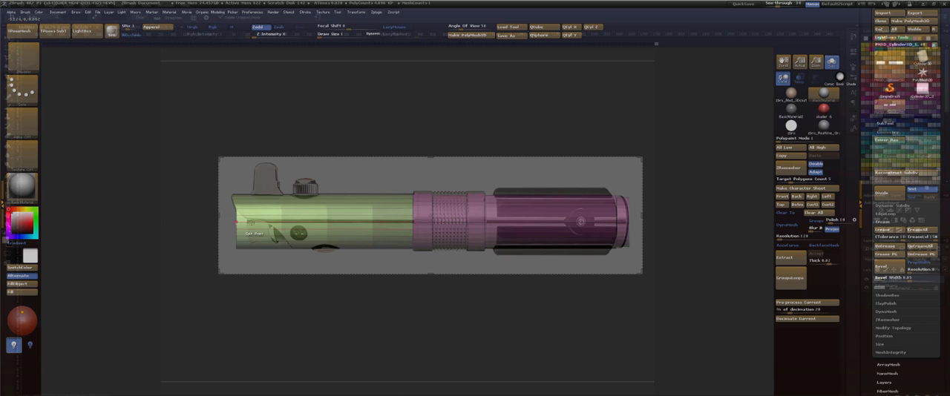
ctrl+drag(172, 215, 186, 249)
ctrl+drag(178, 220, 248, 282)
key(w)
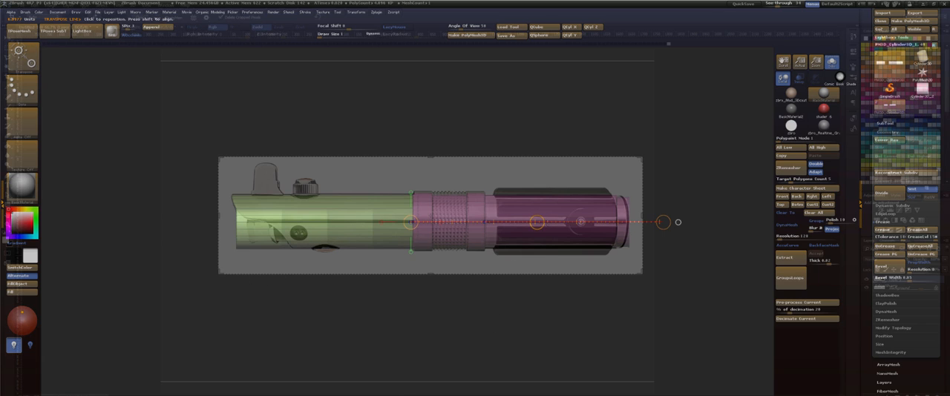
drag(538, 222, 542, 221)
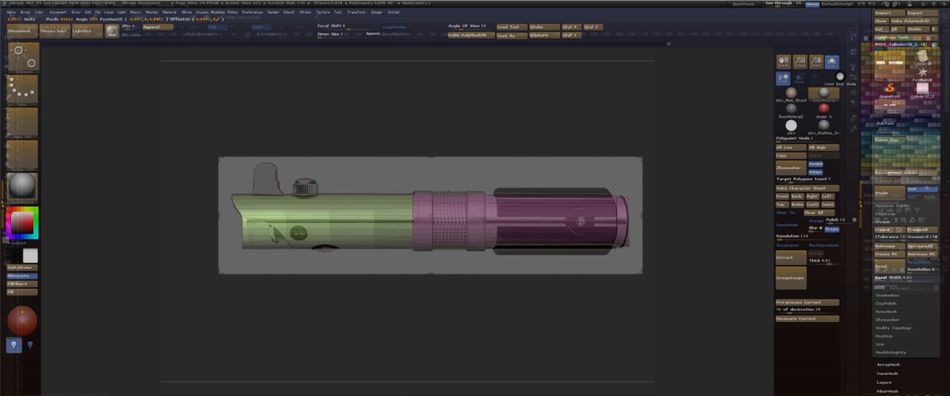
key(q)
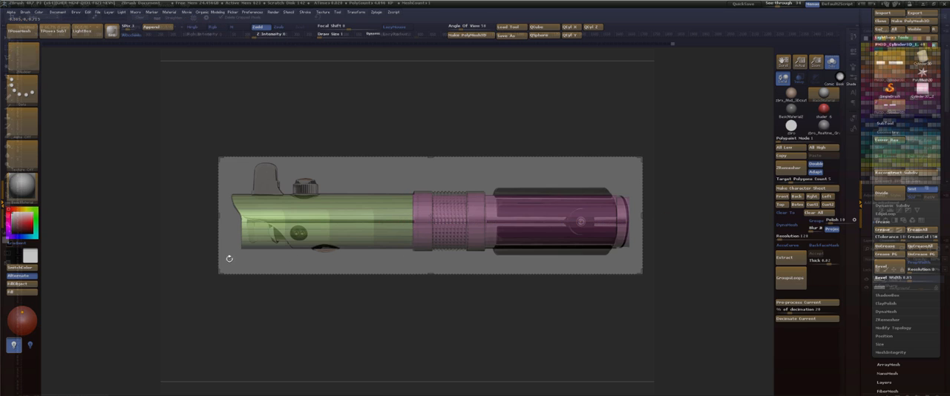
ctrl+drag(223, 296, 230, 304)
ctrl+drag(217, 221, 248, 265)
ctrl+click(256, 309)
key(w)
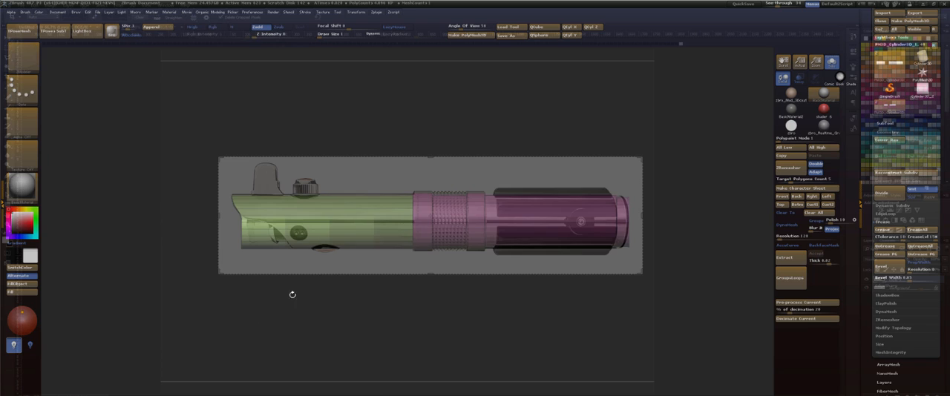
drag(537, 223, 536, 221)
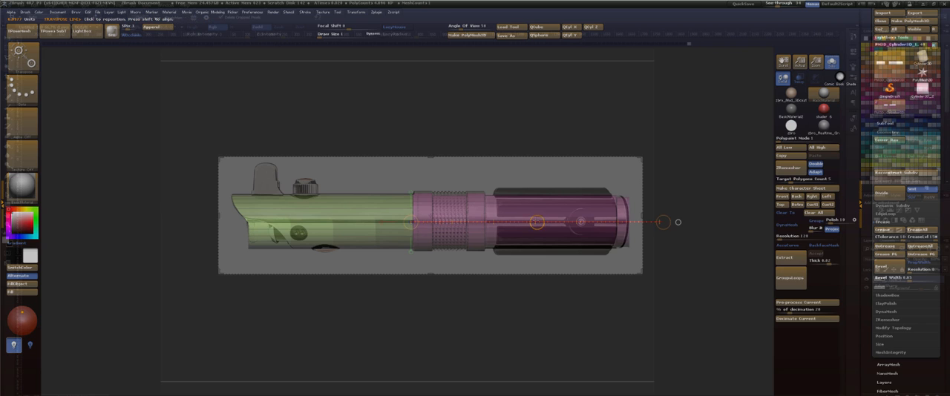
Clear the mask, isolate the lower rows of the emitter mouth and pull them far back along the reference's curved cutout.
key(q)
ctrl+drag(313, 312, 290, 312)
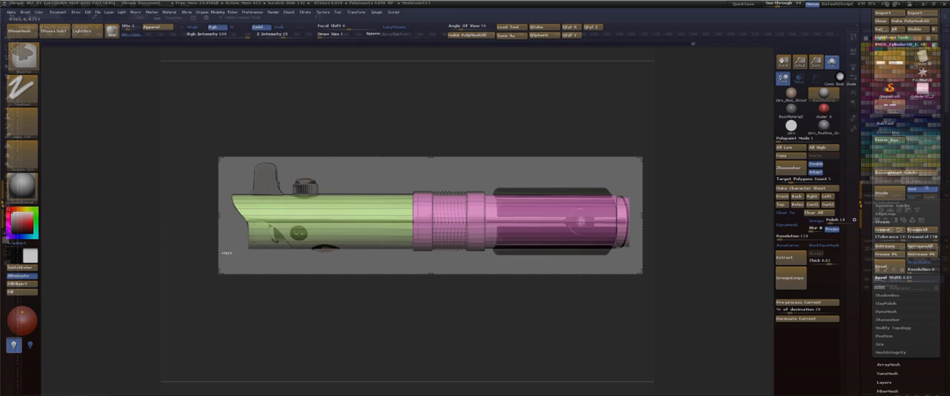
ctrl+drag(218, 231, 261, 288)
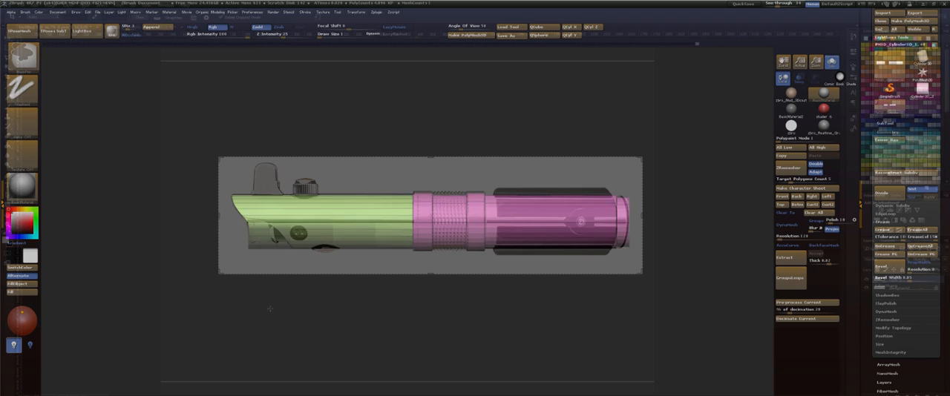
ctrl+click(269, 308)
key(w)
key(q)
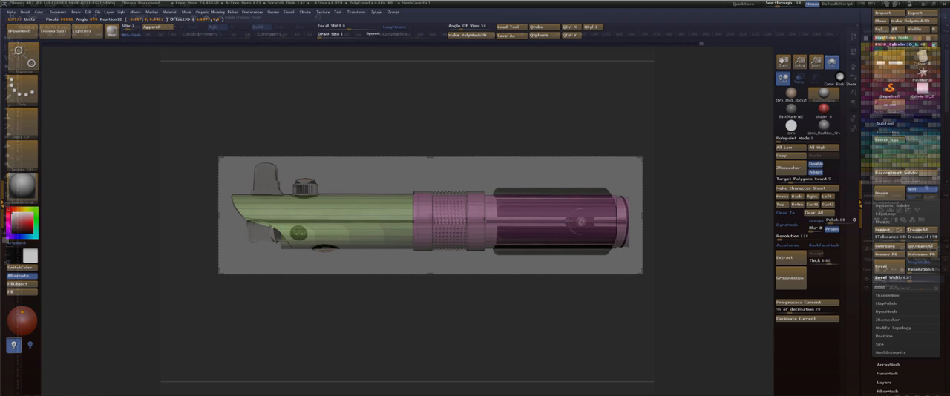
Isolate the bottommost vertices of the emitter mouth and move them slightly back toward the collar.
key(q)
ctrl+drag(335, 311, 320, 310)
mouse_move(271, 272)
ctrl+mouse_down()
mouse_move(309, 327)
mouse_move(283, 289)
ctrl+mouse_up()
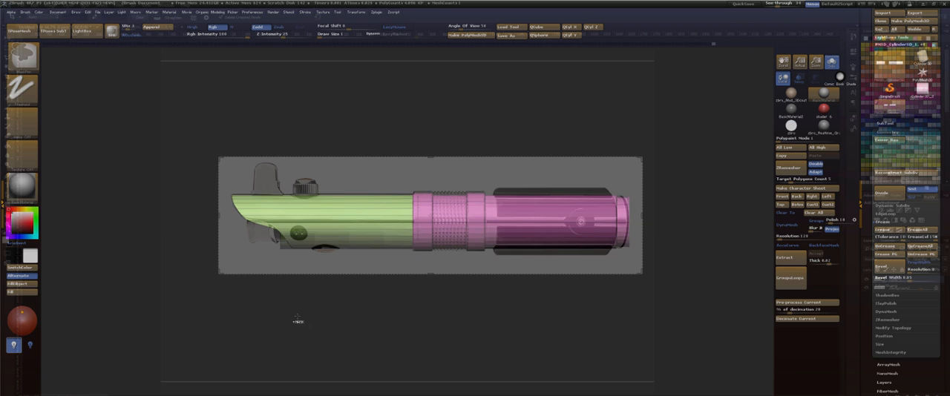
ctrl+click(296, 318)
key(w)
drag(537, 223, 539, 223)
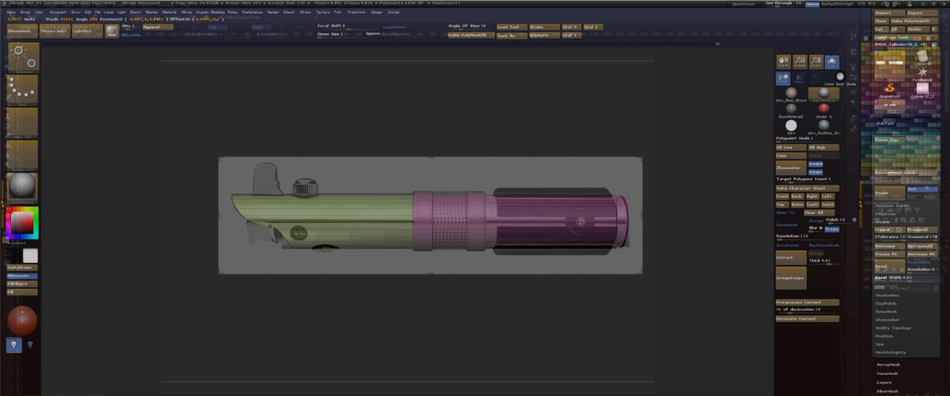
Shift the bottom edge of the emitter mouth further back in small masked moves to follow the cutout, and clear the mask.
key(q)
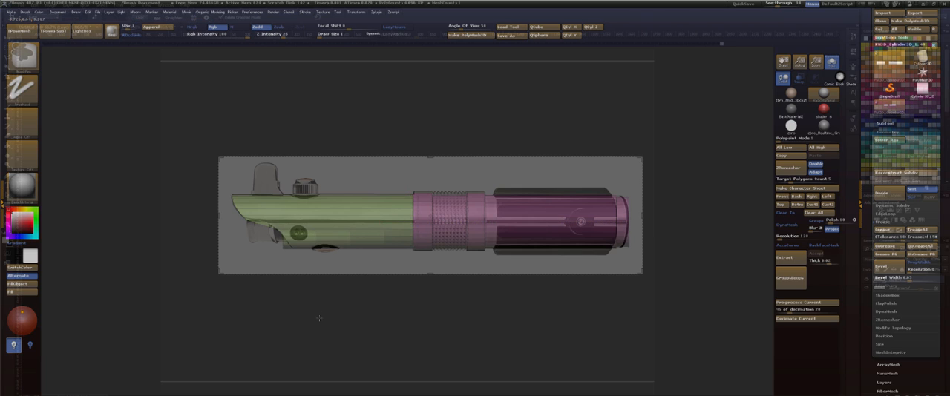
ctrl+drag(277, 282, 276, 283)
mouse_move(265, 248)
ctrl+mouse_down()
mouse_move(294, 295)
mouse_move(284, 287)
ctrl+mouse_up()
key(w)
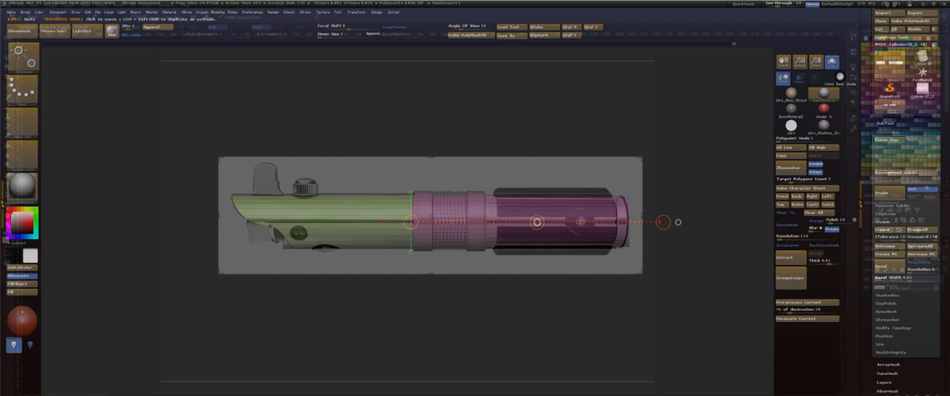
drag(536, 222, 539, 220)
key(q)
mouse_move(365, 317)
ctrl+mouse_down()
mouse_move(390, 332)
mouse_move(240, 243)
mouse_move(245, 262)
ctrl+mouse_up()
key(w)
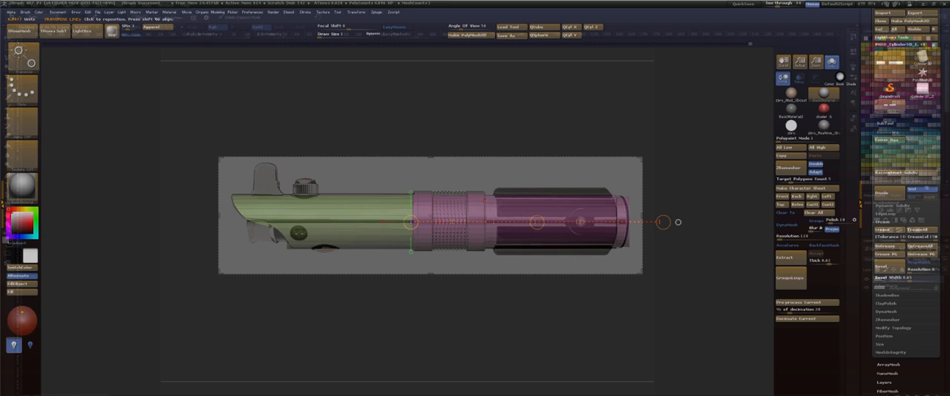
drag(537, 221, 538, 222)
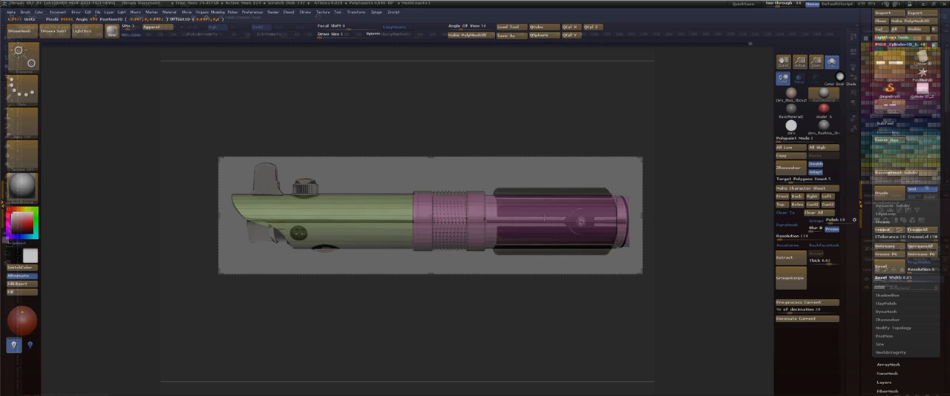
drag(537, 222, 537, 222)
ctrl+drag(380, 295, 406, 332)
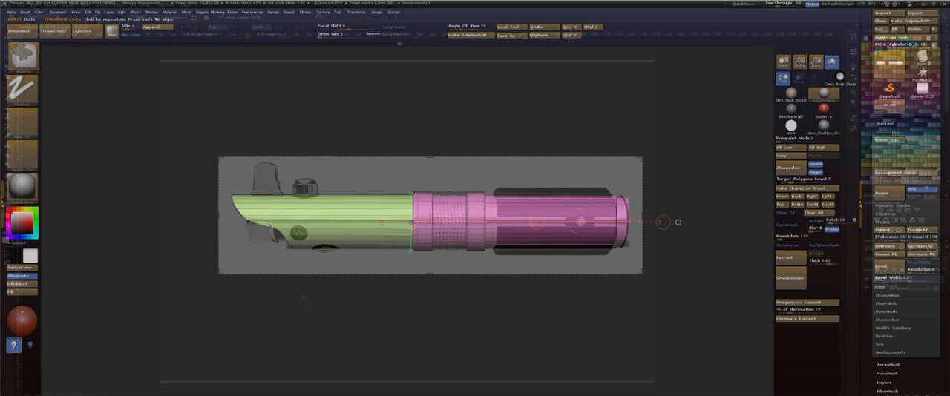
Inspect the emitter cutout close up, isolate its lowest edge with an inverted mask and nudge it along the tube.
mouse_move(294, 295)
mouse_down()
mouse_move(330, 297)
mouse_move(319, 297)
mouse_move(310, 324)
mouse_move(300, 316)
mouse_move(569, 297)
mouse_up()
alt+drag(309, 305, 349, 315)
mouse_move(201, 238)
ctrl+shift+mouse_down()
mouse_move(290, 319)
mouse_move(309, 319)
mouse_move(298, 284)
mouse_move(339, 272)
mouse_move(339, 255)
ctrl+shift+mouse_up()
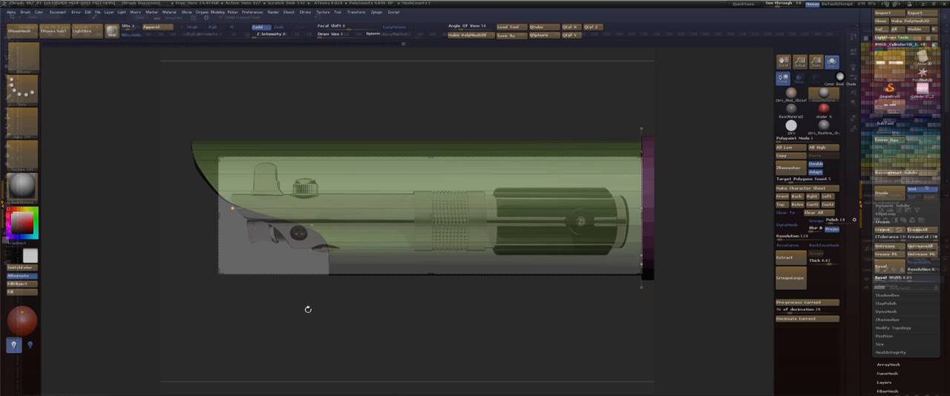
mouse_move(309, 318)
ctrl+mouse_down()
mouse_move(319, 320)
mouse_move(311, 304)
ctrl+mouse_up()
ctrl+click(333, 319)
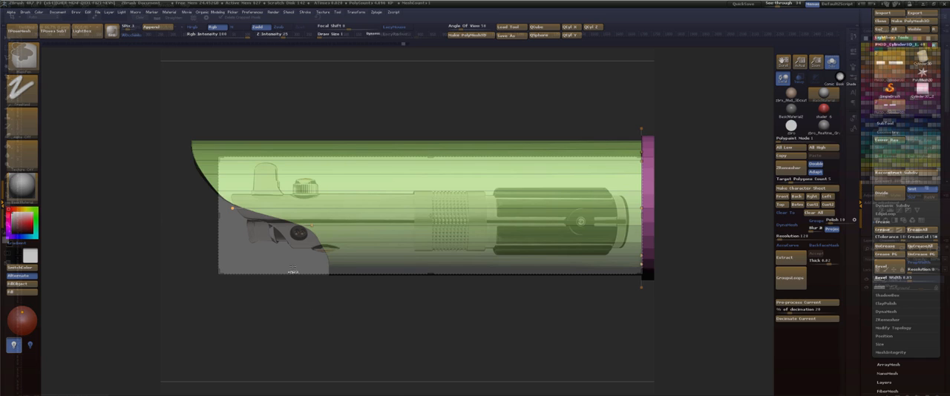
ctrl+drag(292, 265, 338, 312)
ctrl+click(346, 333)
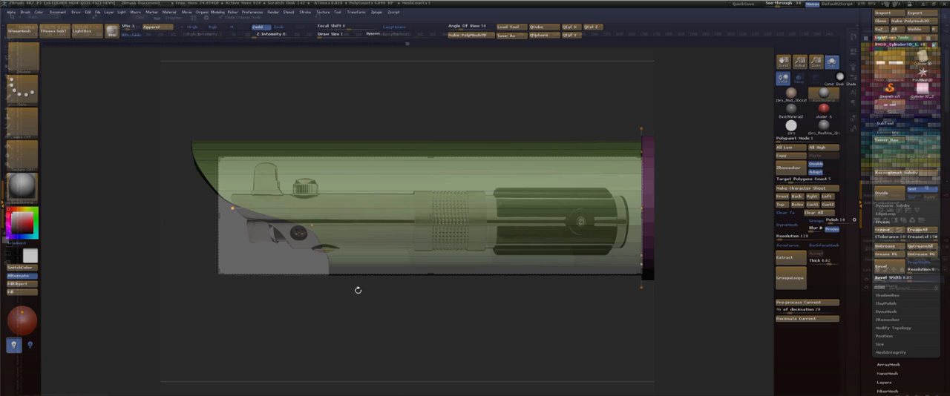
key(w)
drag(276, 243, 277, 243)
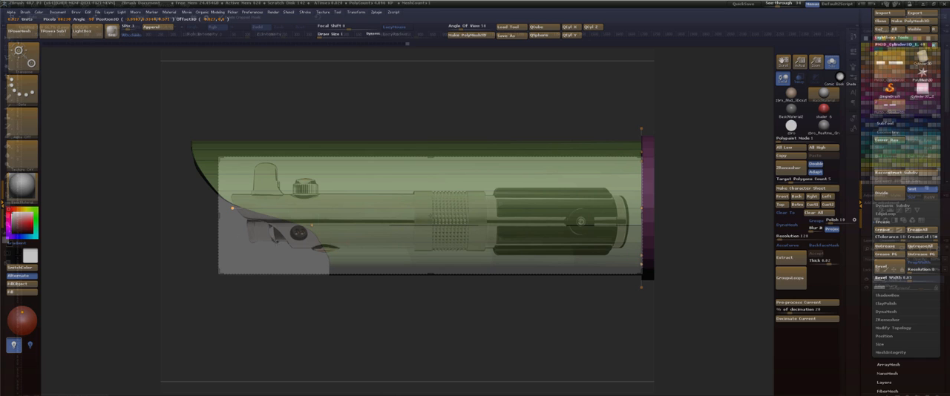
Undo the last edit, shift the emitter mouth's lowest edge slightly further back toward the collar, and clear the mask.
key(q)
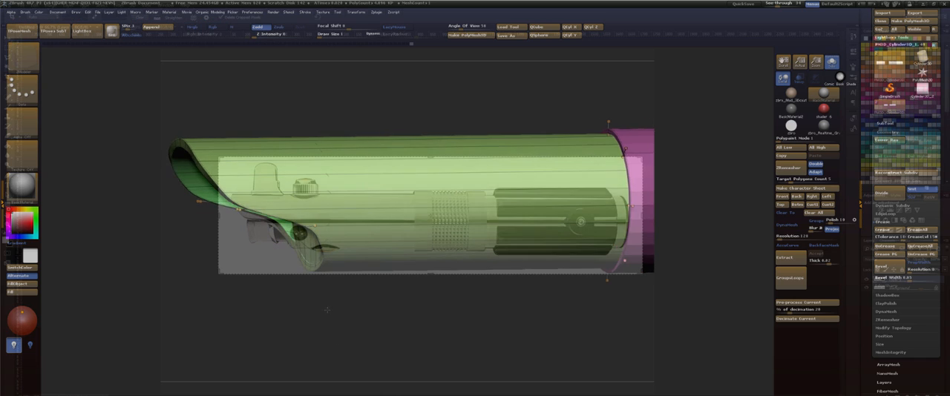
key(ctrl+z)
mouse_move(290, 267)
ctrl+mouse_down()
mouse_move(342, 329)
mouse_move(342, 317)
ctrl+mouse_up()
key(w)
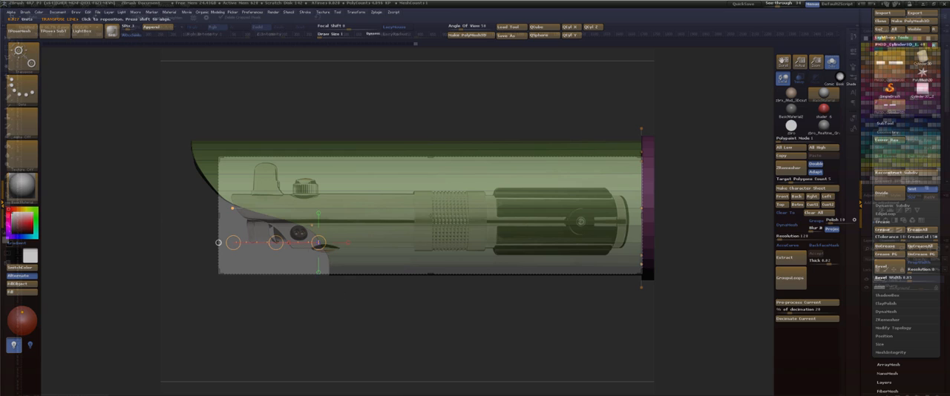
drag(276, 242, 283, 244)
key(q)
drag(327, 307, 344, 330)
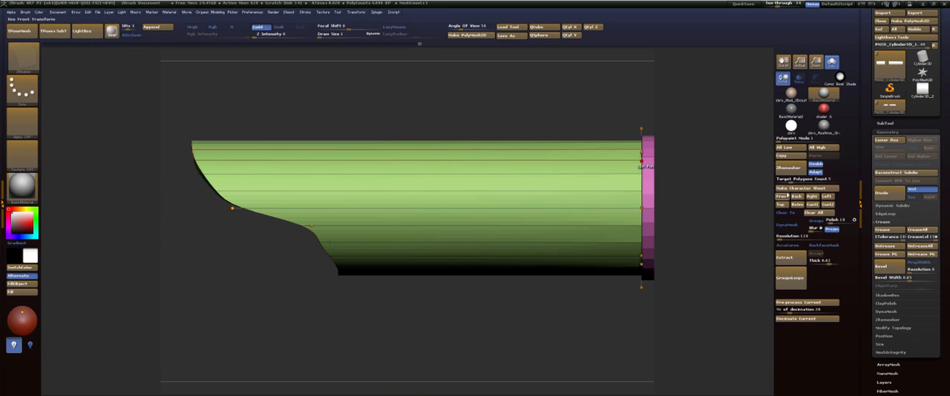
Frame the whole hilt against the side-view reference and clip the emitter mouth's lower end along a slanted line with ClipCurve.
click(782, 203)
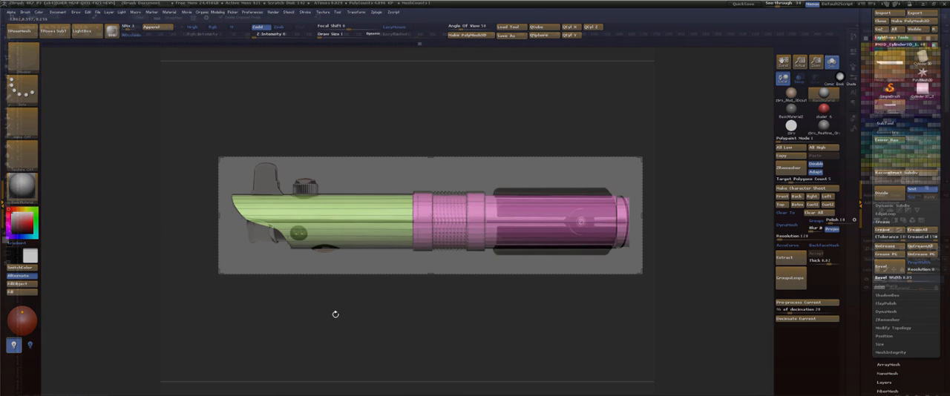
key(space)
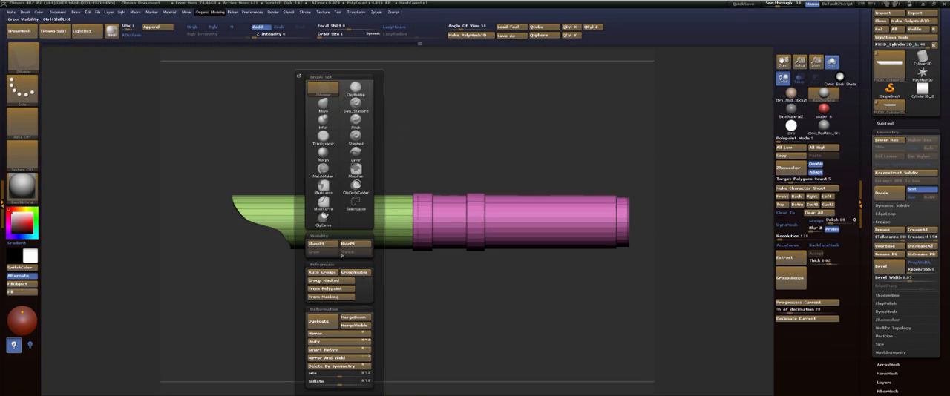
click(324, 216)
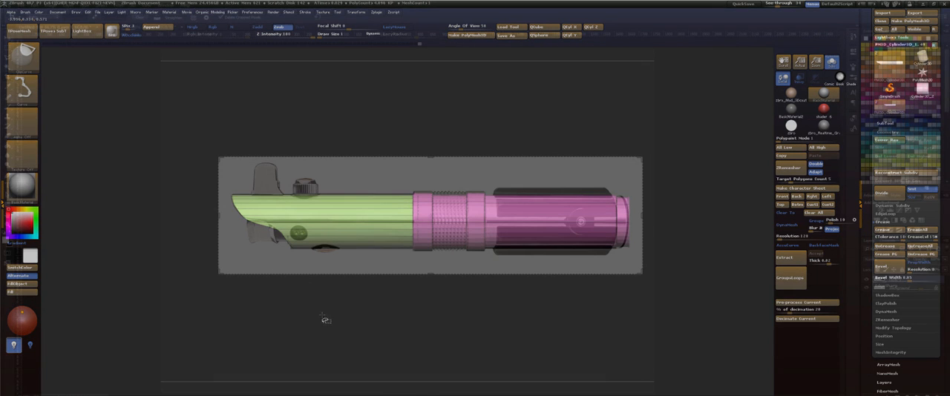
ctrl+shift+drag(322, 313, 338, 317)
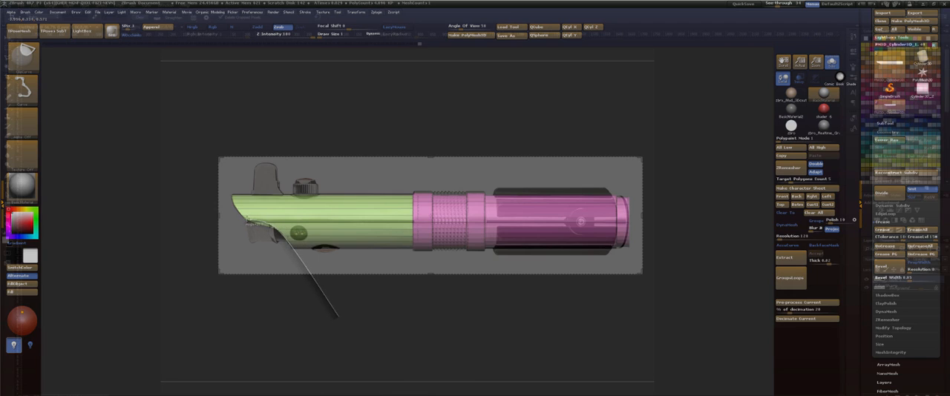
ctrl+shift+drag(338, 316, 338, 317)
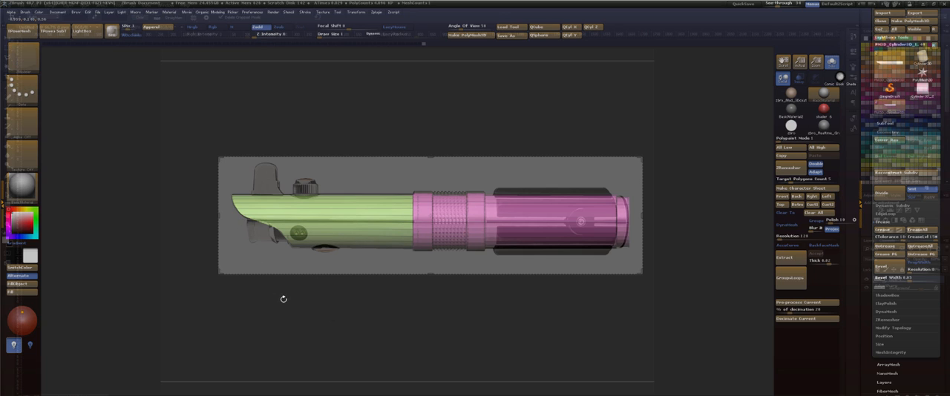
Set the ZModeler polygon action to Move with the Flat Island target and push the emitter tube's inner floor deeper inside.
drag(287, 301, 348, 356)
drag(334, 253, 302, 258)
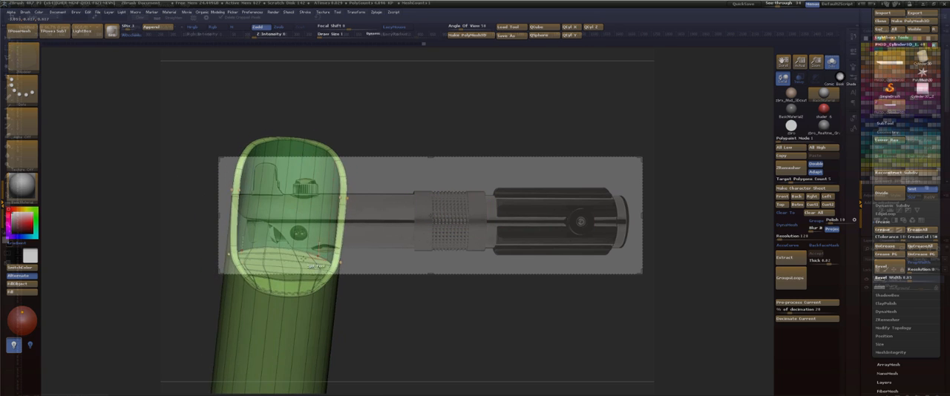
key(space)
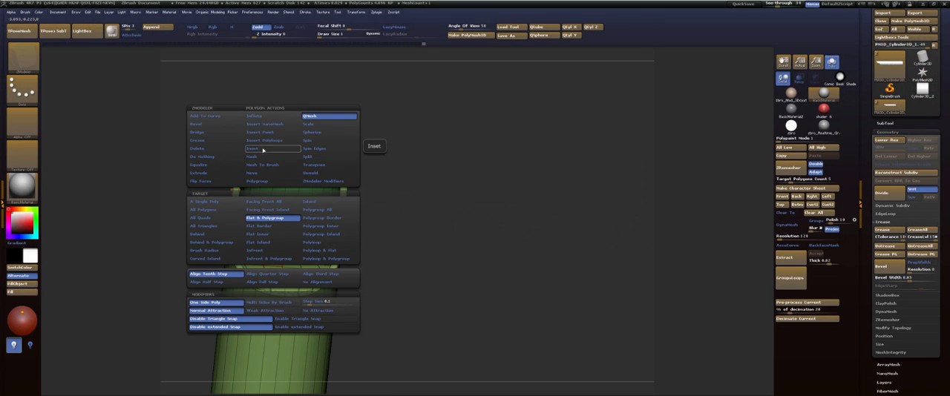
click(269, 173)
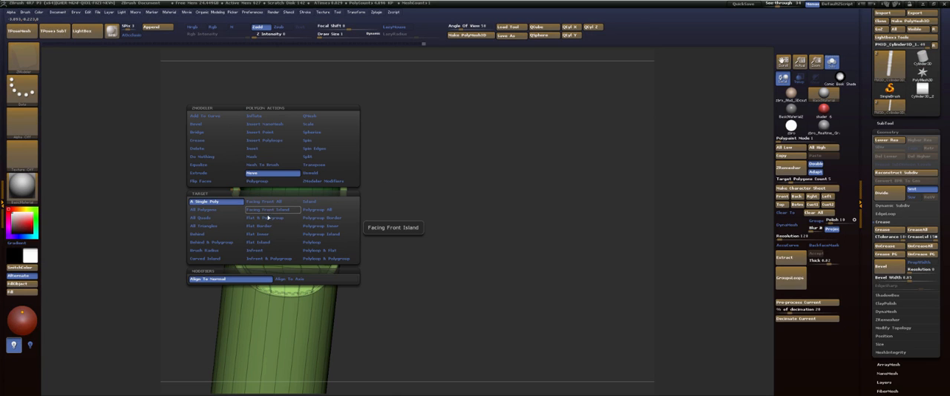
click(267, 244)
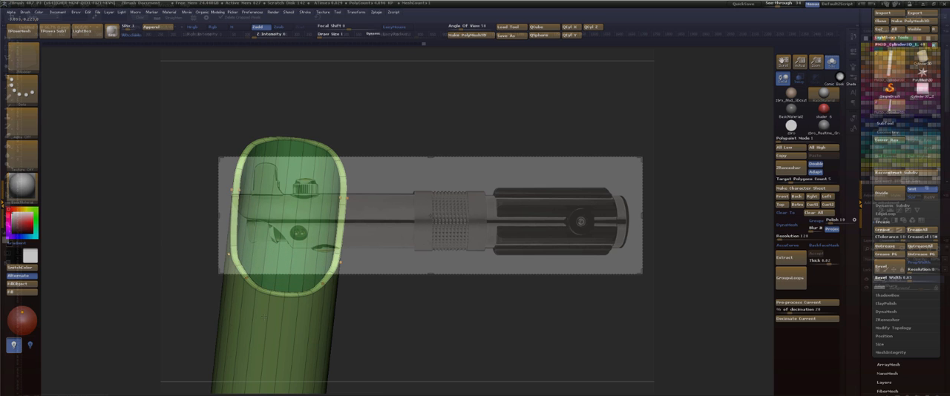
drag(388, 113, 451, 148)
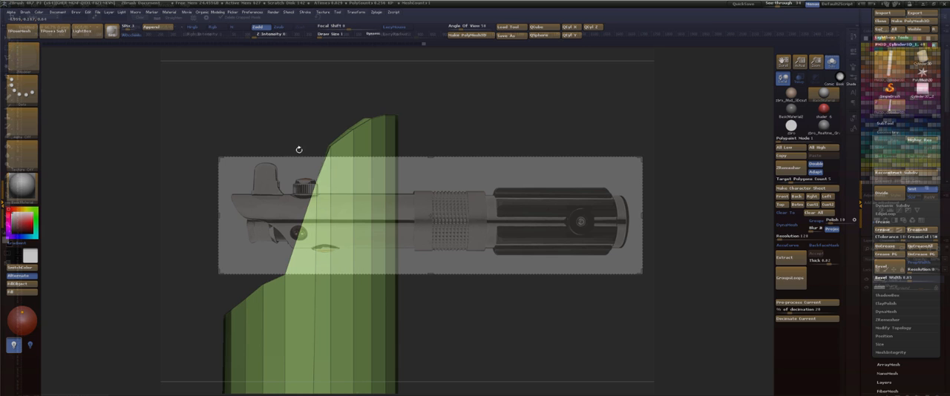
Round off the lower rim of the emitter mouth with the Move brush, checking its curve from the front and sides.
mouse_move(428, 118)
mouse_down()
mouse_move(489, 128)
mouse_move(457, 126)
mouse_move(471, 126)
mouse_move(471, 148)
mouse_move(486, 135)
mouse_up()
drag(480, 108, 504, 108)
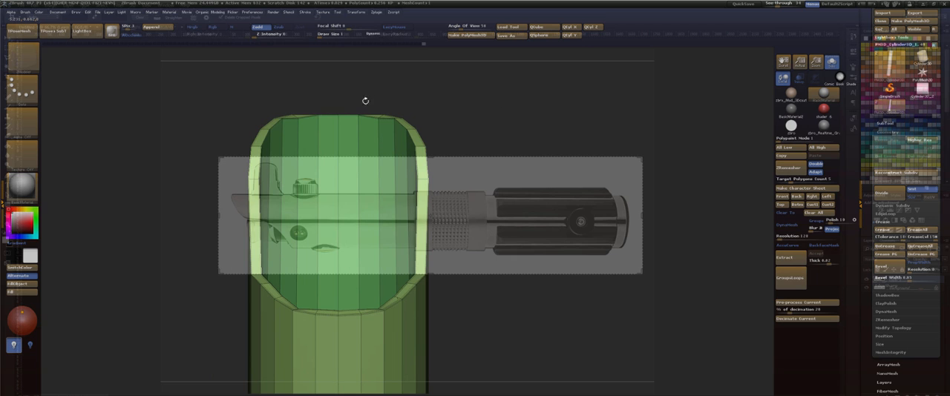
key(b)
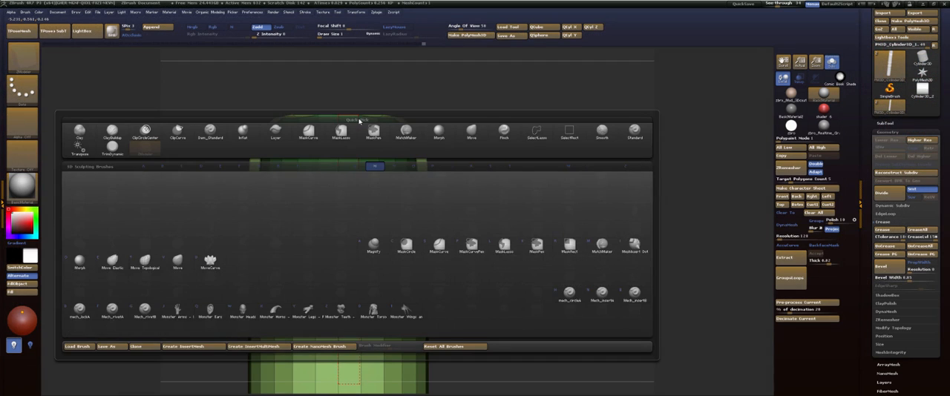
key(m)
key(v)
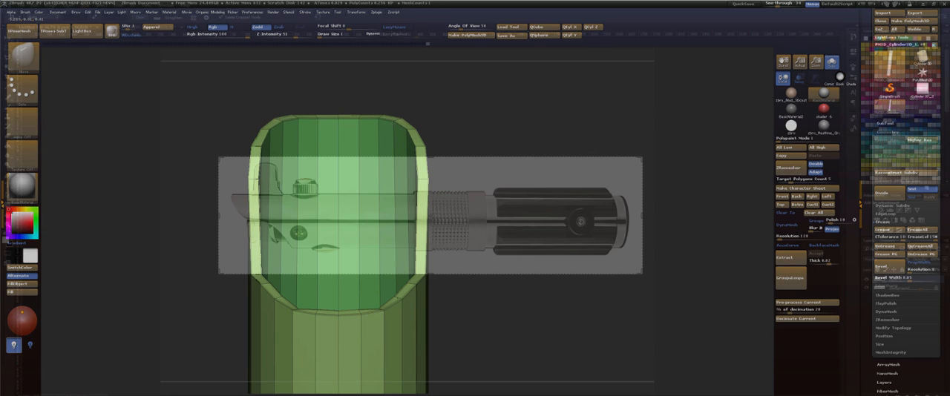
drag(415, 106, 401, 142)
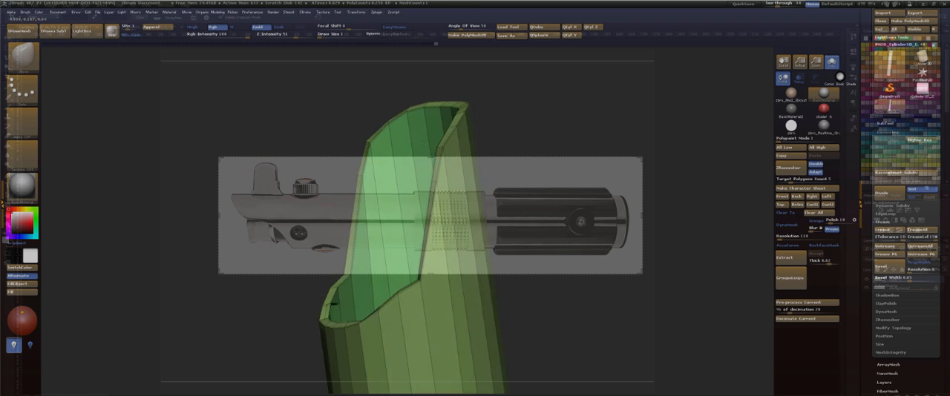
shift+right_drag(424, 144, 371, 214)
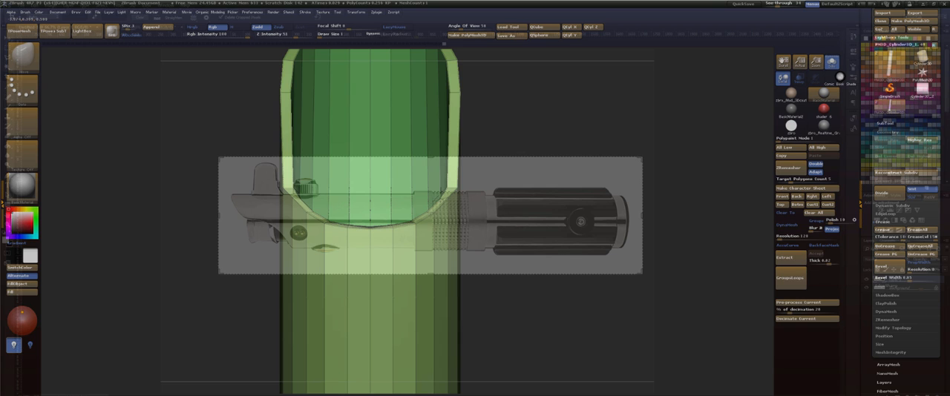
drag(494, 114, 492, 165)
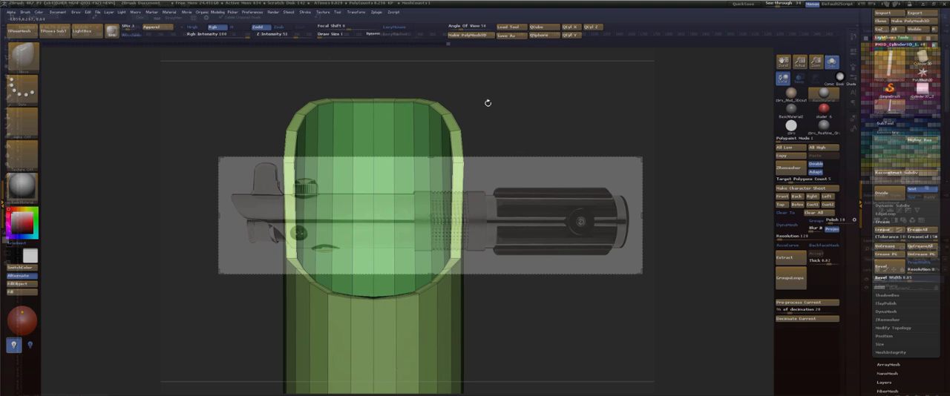
drag(494, 102, 364, 105)
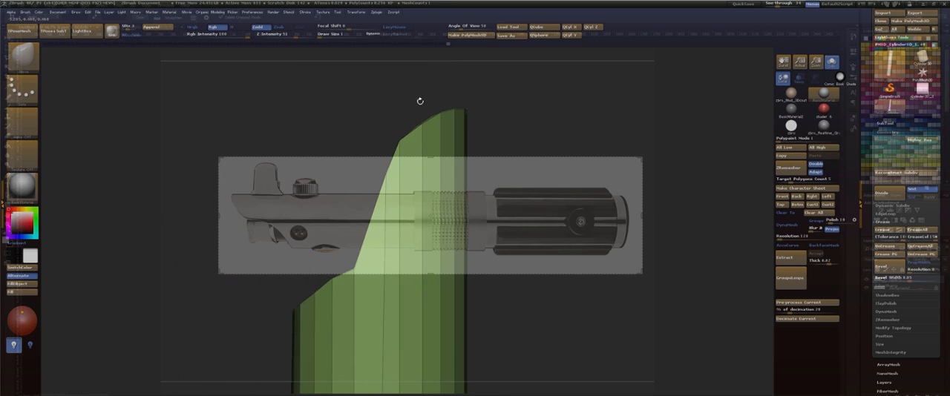
drag(420, 117, 408, 96)
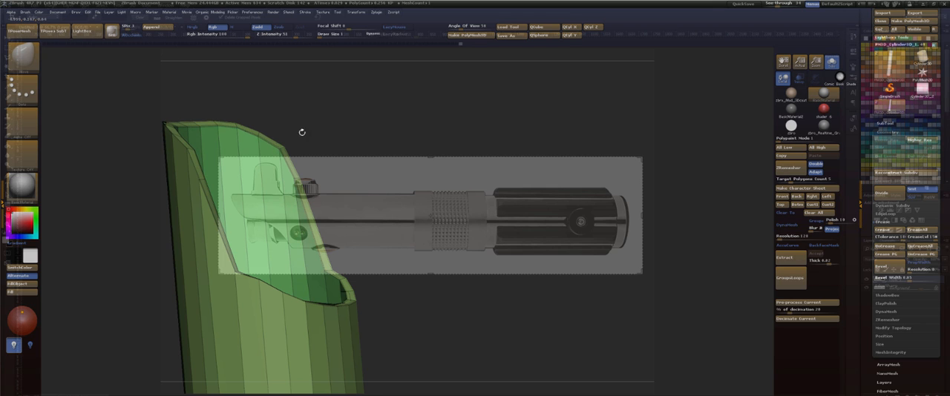
mouse_move(302, 131)
mouse_down()
mouse_move(267, 135)
mouse_move(279, 148)
mouse_up()
Return to the full side view, raise the mesh to the higher subdivision level and show the other hilt parts again.
mouse_move(417, 111)
mouse_down()
mouse_move(391, 104)
mouse_move(493, 106)
mouse_move(477, 99)
mouse_move(466, 101)
mouse_move(490, 117)
mouse_up()
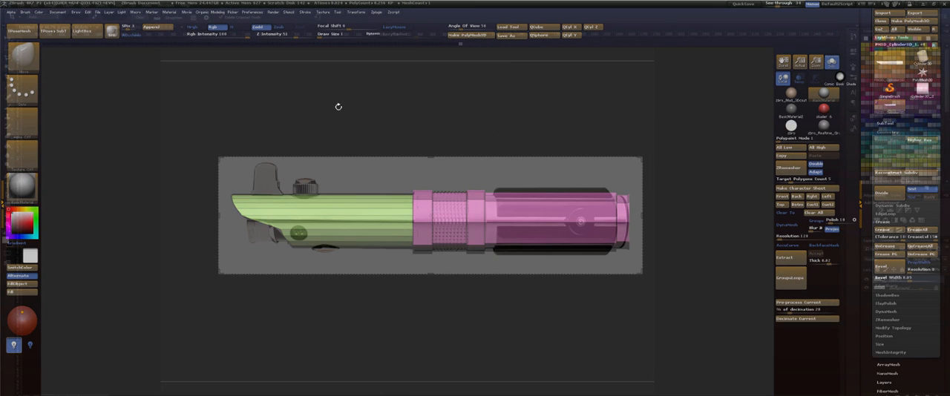
key(d)
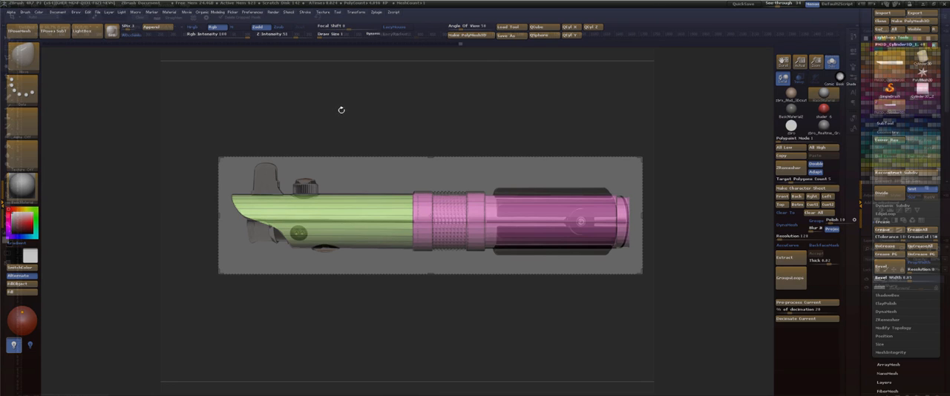
click(832, 64)
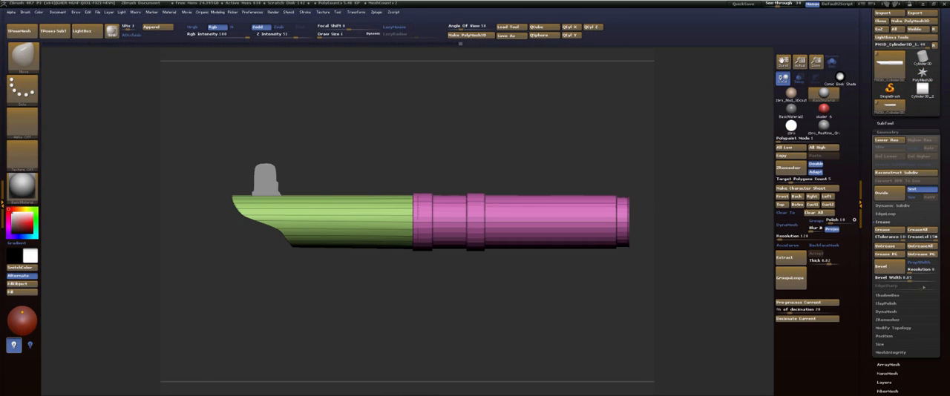
Switch to Photoshop and examine the side-view lightsaber reference image.
key(alt+Tab)
drag(949, 308, 564, 278)
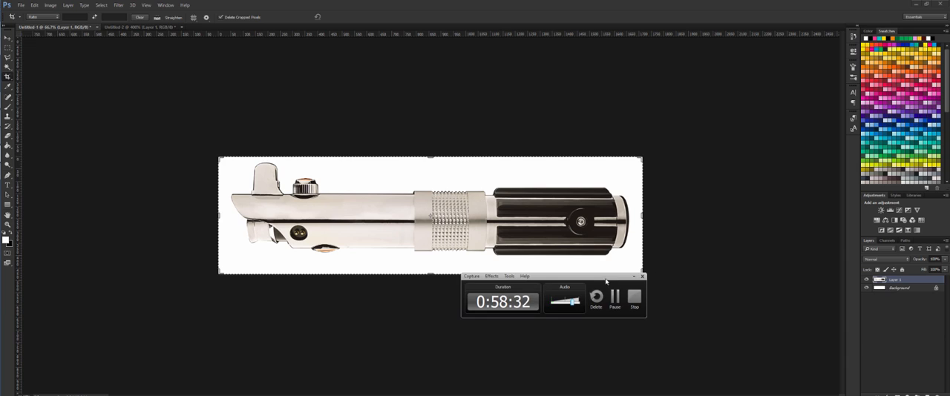
drag(613, 277, 825, 284)
drag(929, 282, 949, 283)
key(alt+Tab)
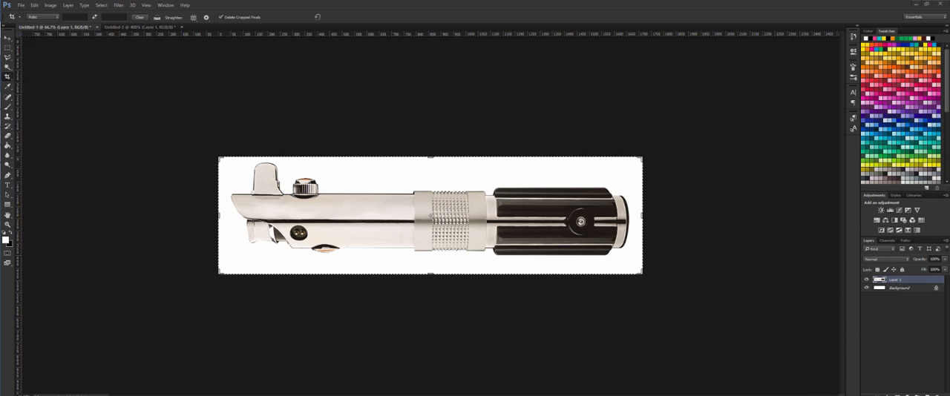
mouse_move(8, 371)
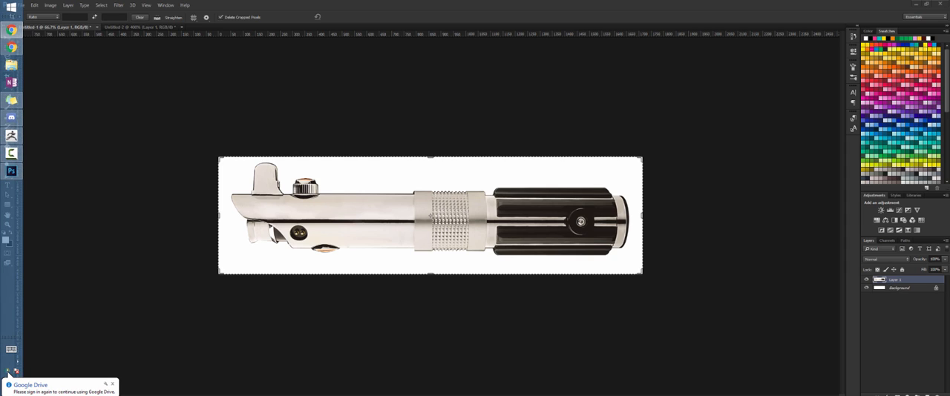
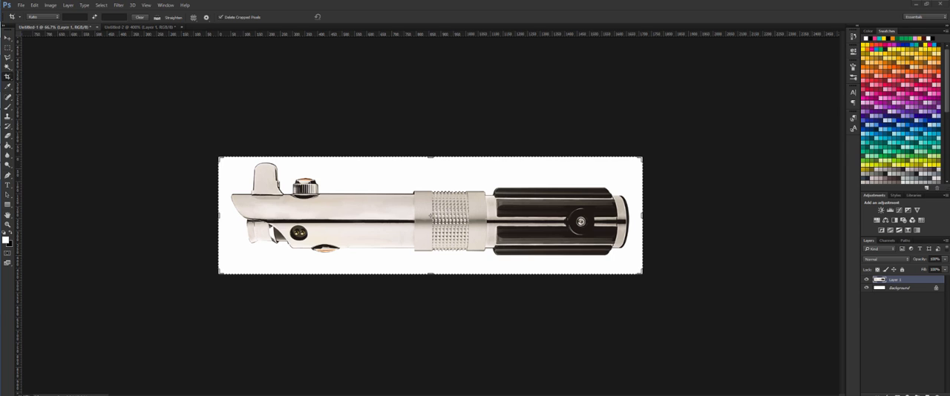
Switch back to ZBrush, load the Cylinder3D primitive and turn off the window's see-through transparency.
key(alt+Tab)
key(alt+Tab)
key(alt+Tab)
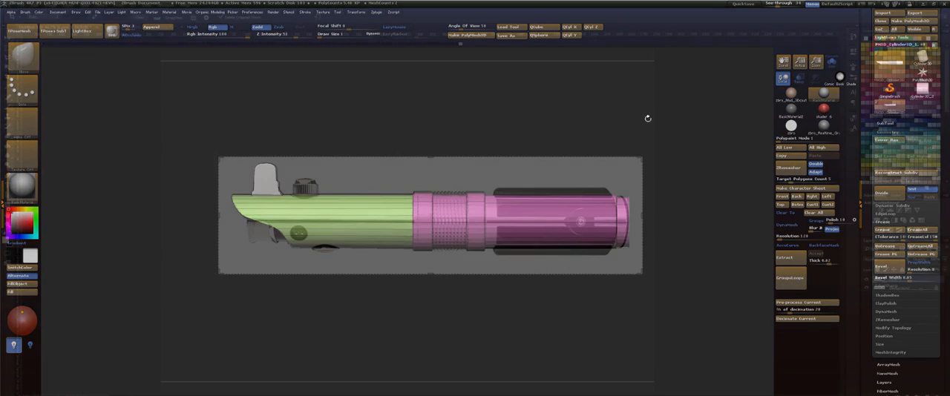
click(923, 57)
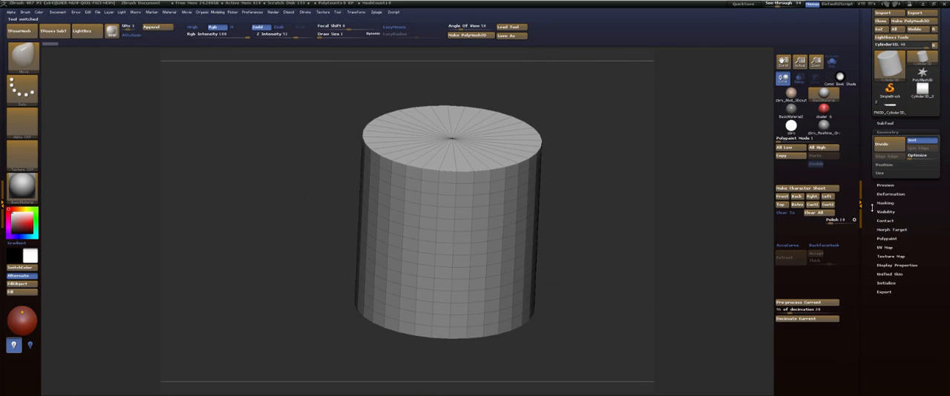
drag(765, 5, 760, 7)
In the cylinder's initialize settings, set the horizontal divisions to 36 and reduce the vertical divisions to a few rows.
click(886, 283)
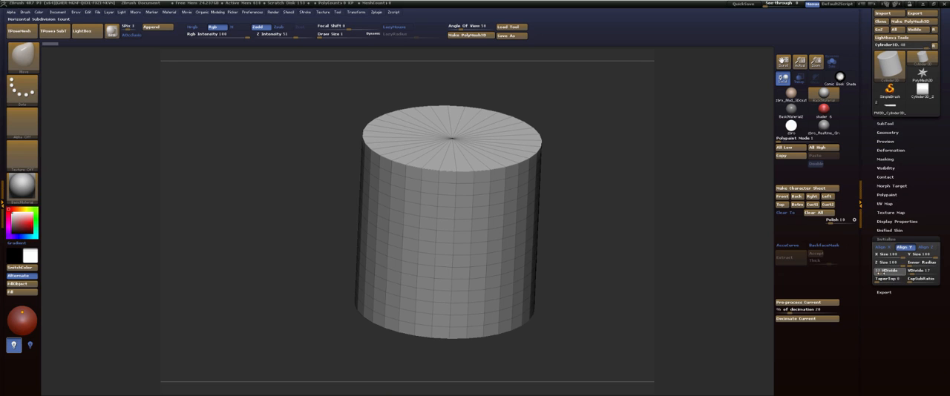
drag(890, 271, 882, 270)
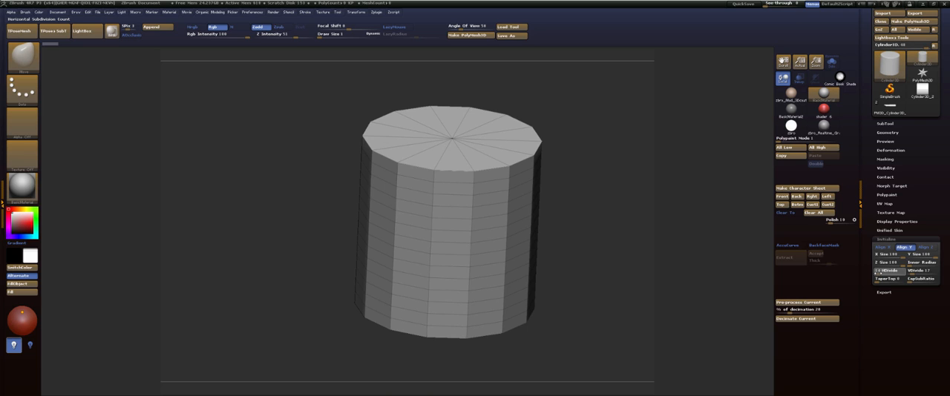
drag(878, 273, 856, 272)
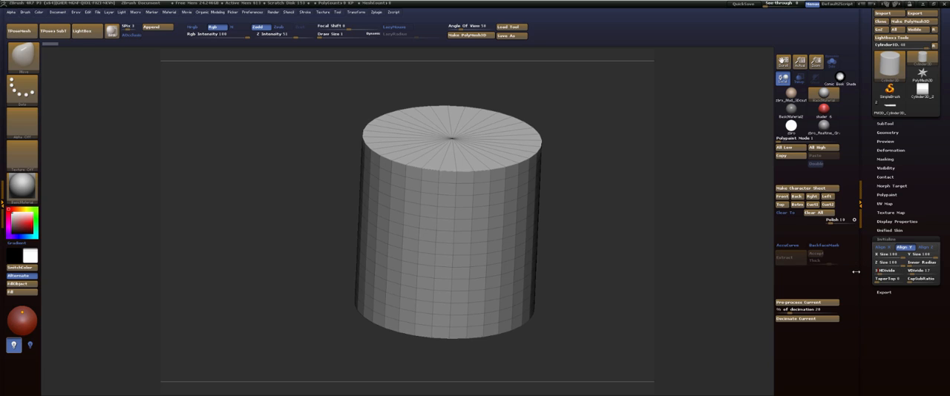
key(Tab)
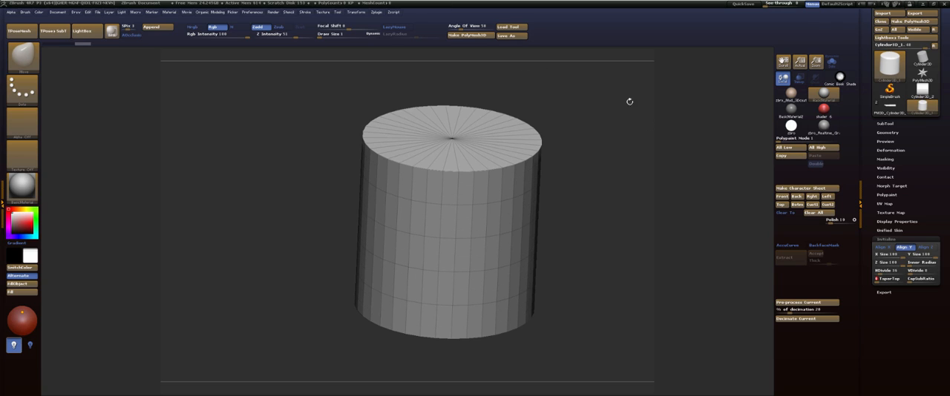
drag(879, 283, 918, 283)
Convert the primitive cylinder to a PolyMesh3D and view it straight from the side.
key(ctrl)
drag(925, 158, 925, 184)
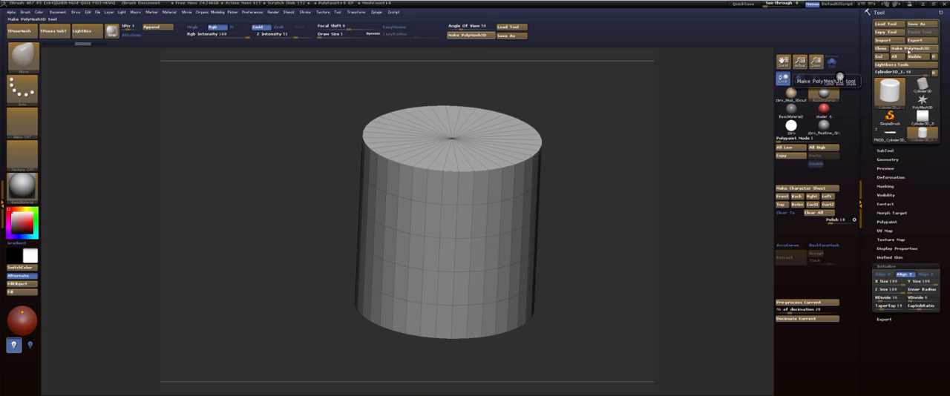
click(909, 49)
shift+drag(611, 168, 618, 146)
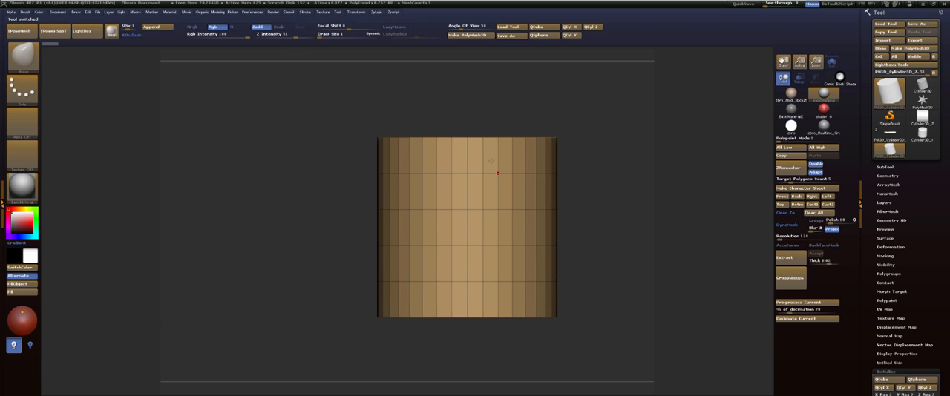
With the ZModeler brush, remove the horizontal edge loops so each side face spans the cylinder's full height.
key(b)
key(z)
key(m)
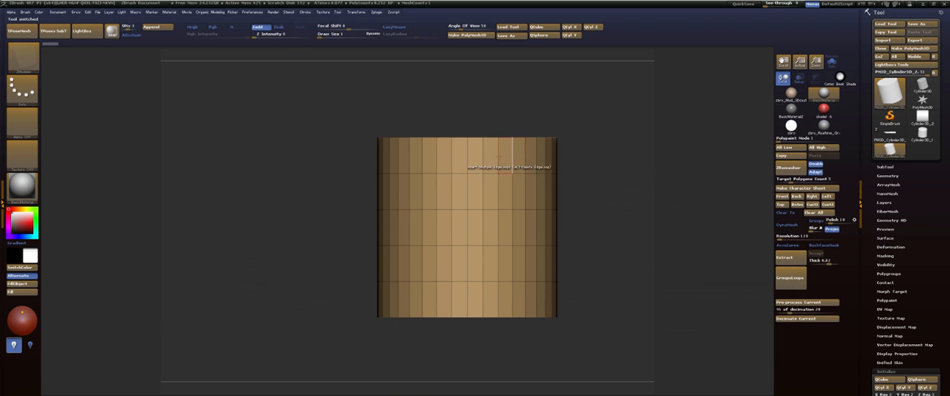
alt+click(488, 211)
alt+click(489, 246)
alt+click(490, 282)
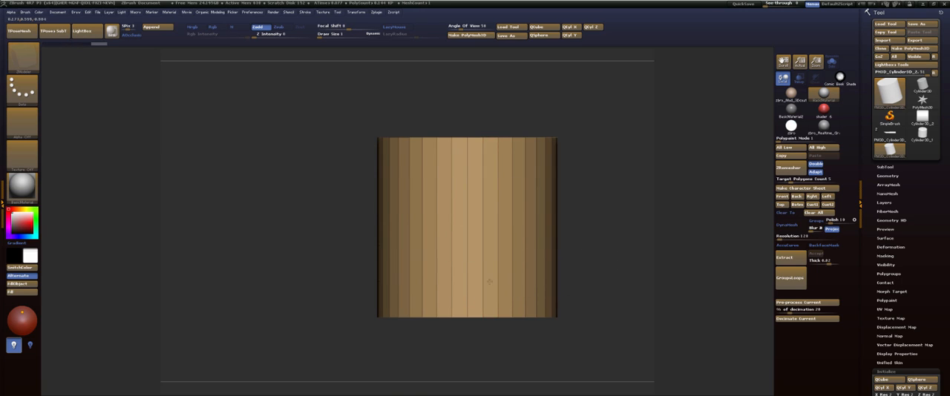
Inset every side face of the cylinder individually, using ZModeler's Inset Each Poly option with the Polyloop target.
key(space)
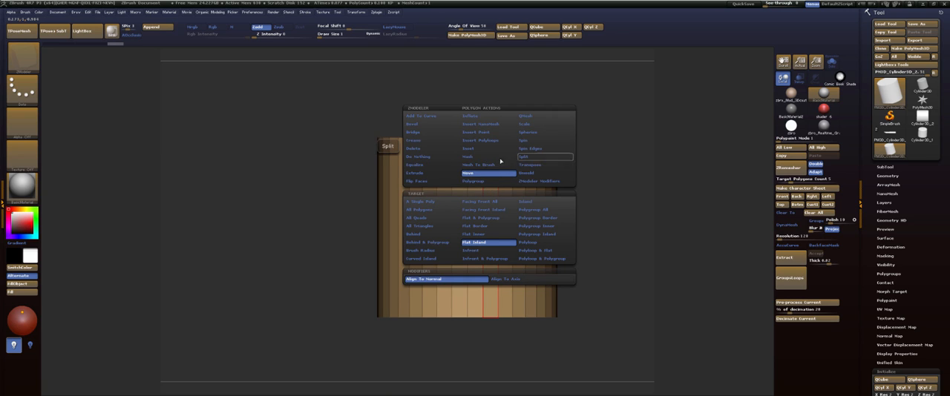
click(475, 149)
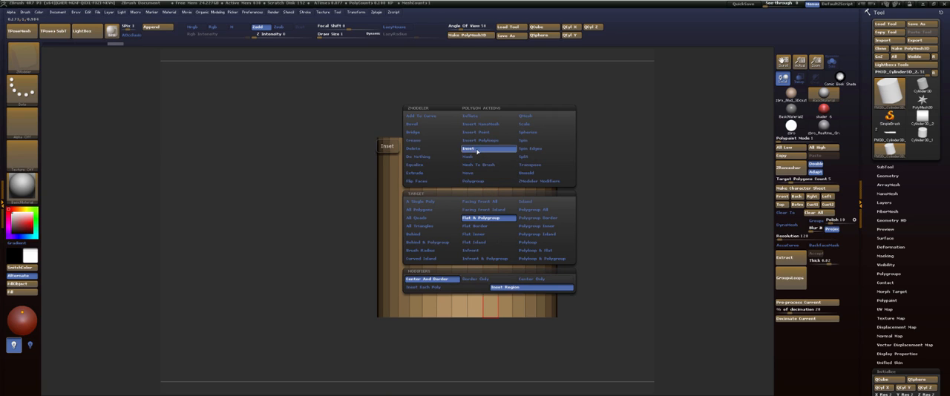
click(462, 290)
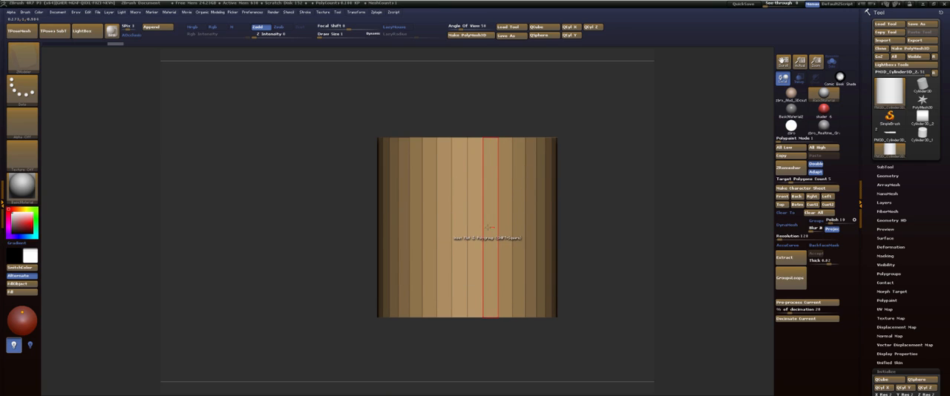
key(space)
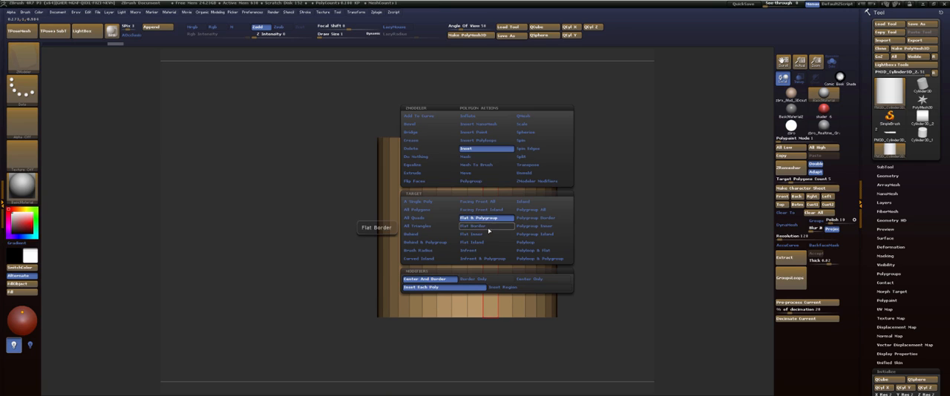
click(524, 242)
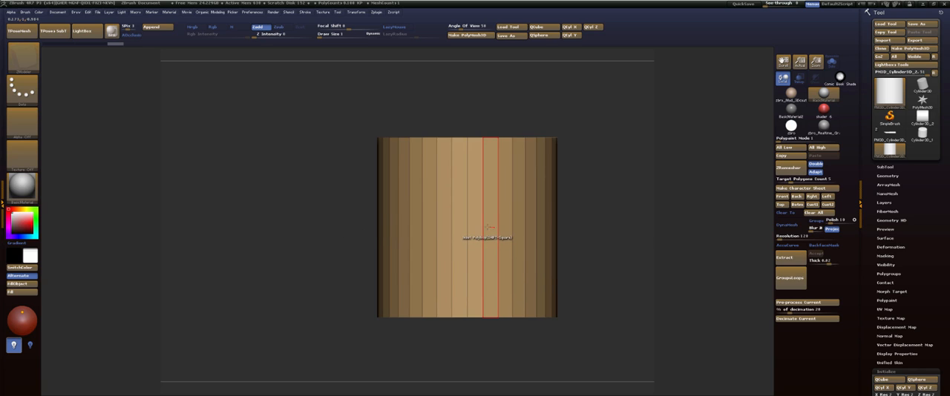
drag(491, 229, 461, 212)
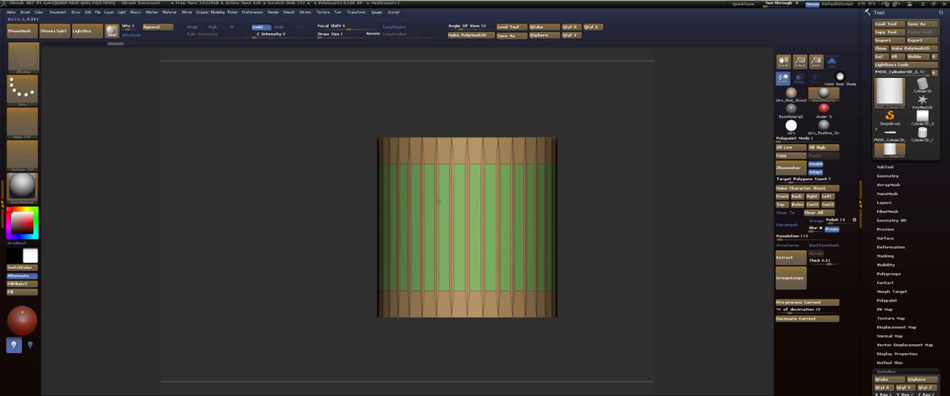
drag(435, 199, 411, 184)
Isolate the upper ends of the inset panels with a mask and move them up close to the cylinder's top rim.
ctrl+drag(610, 110, 635, 151)
ctrl+drag(331, 164, 603, 197)
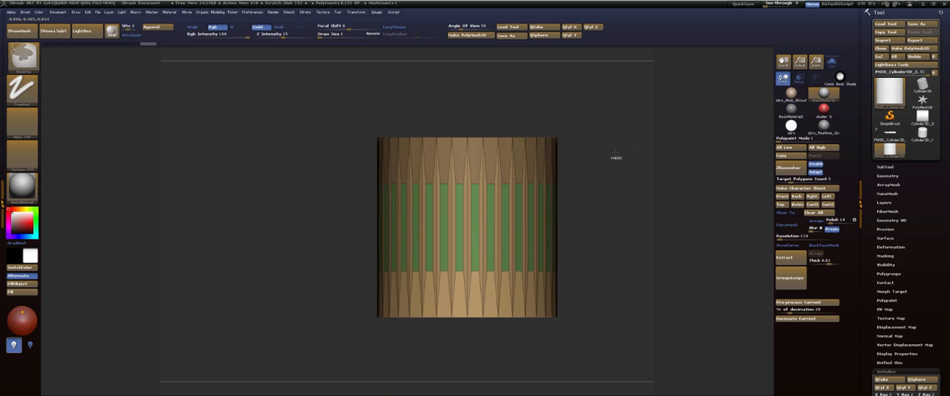
ctrl+click(616, 157)
key(w)
drag(479, 184, 477, 96)
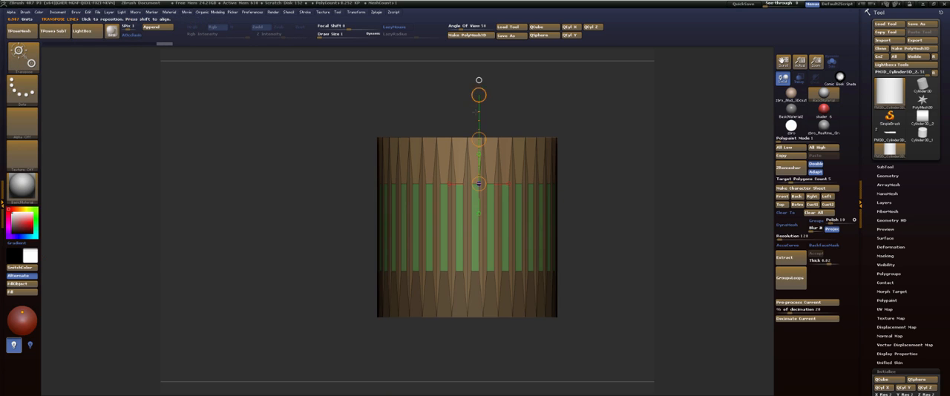
drag(477, 138, 474, 97)
key(q)
ctrl+drag(615, 213, 631, 236)
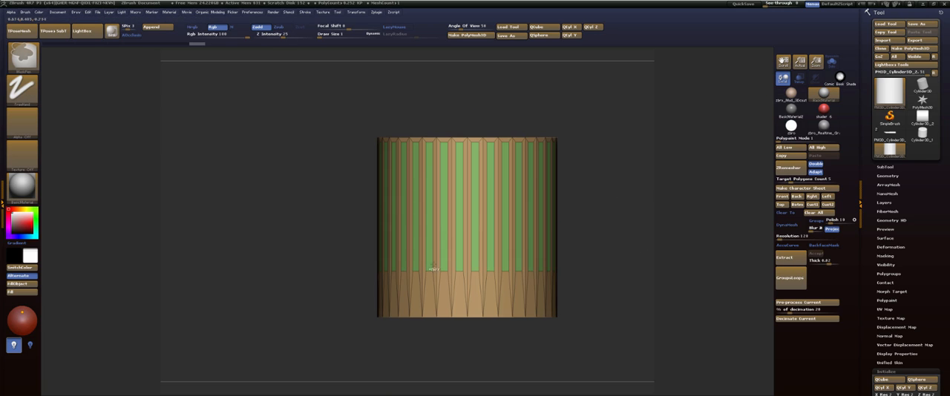
Isolate the lower ends of the inset panels with a mask and move them down close to the bottom rim.
ctrl+drag(382, 257, 637, 284)
ctrl+click(628, 276)
key(w)
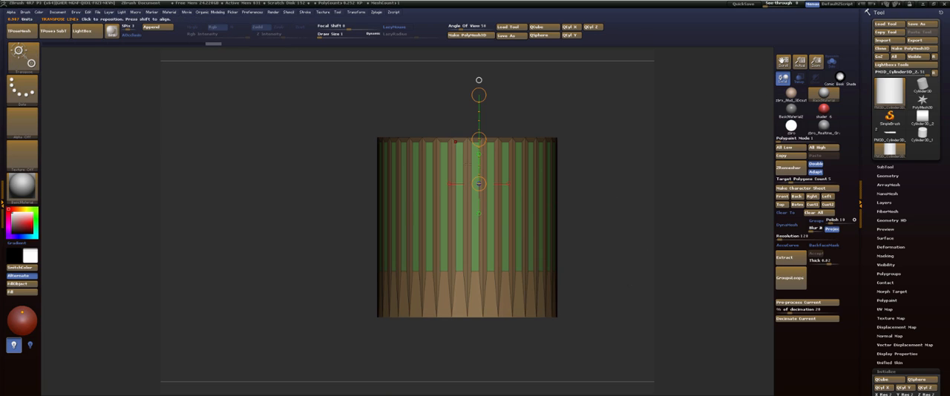
mouse_move(479, 183)
mouse_down()
mouse_move(477, 168)
mouse_move(478, 181)
mouse_up()
key(q)
QMesh all the green inset panels outward into raised ribs, using the Polygroup All target.
drag(627, 125, 603, 144)
ctrl+drag(601, 122, 613, 152)
alt+drag(602, 131, 620, 96)
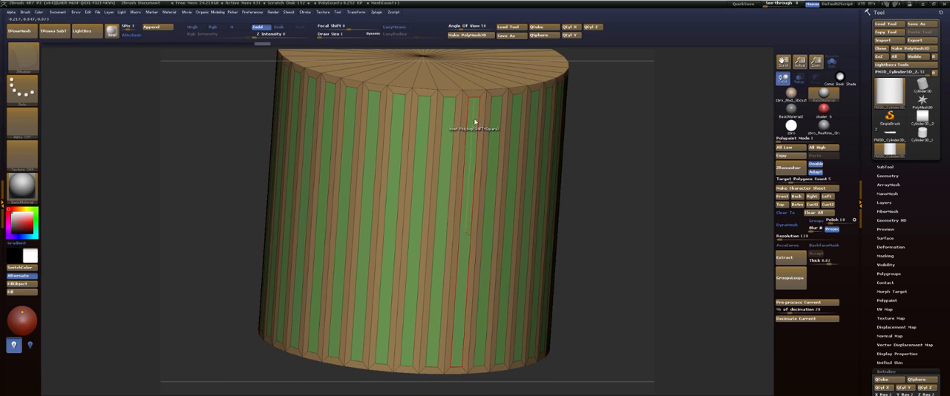
key(space)
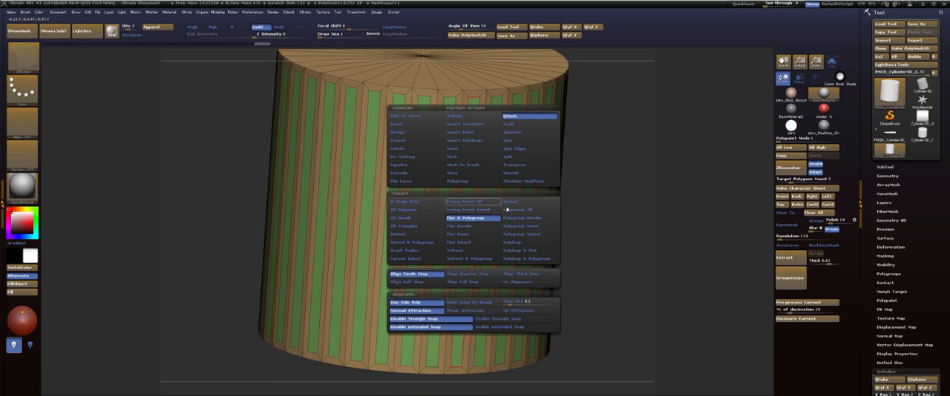
click(518, 213)
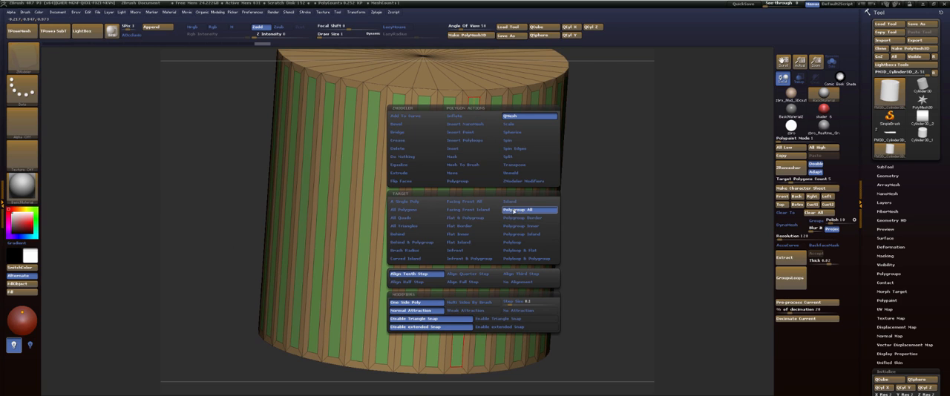
drag(476, 139, 489, 154)
Preview the ribbed cylinder with dynamic subdivision on and off, examining the ribs from the side and from above.
key(d)
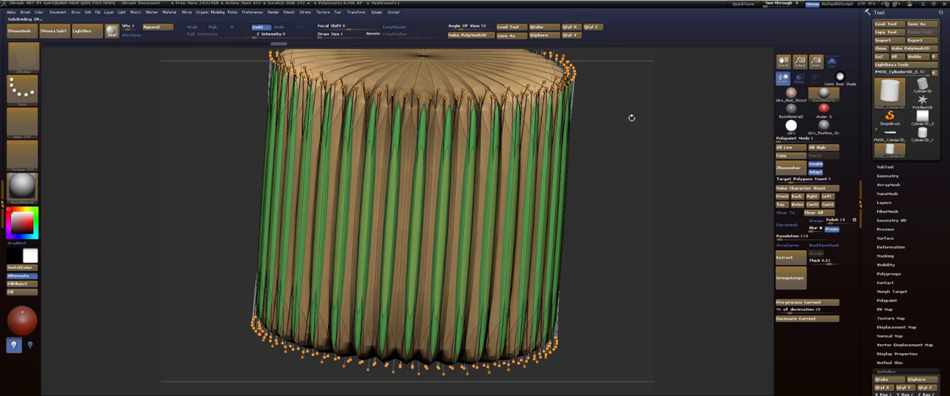
drag(632, 118, 628, 151)
drag(585, 73, 630, 124)
key(shift+d)
alt+drag(690, 77, 689, 252)
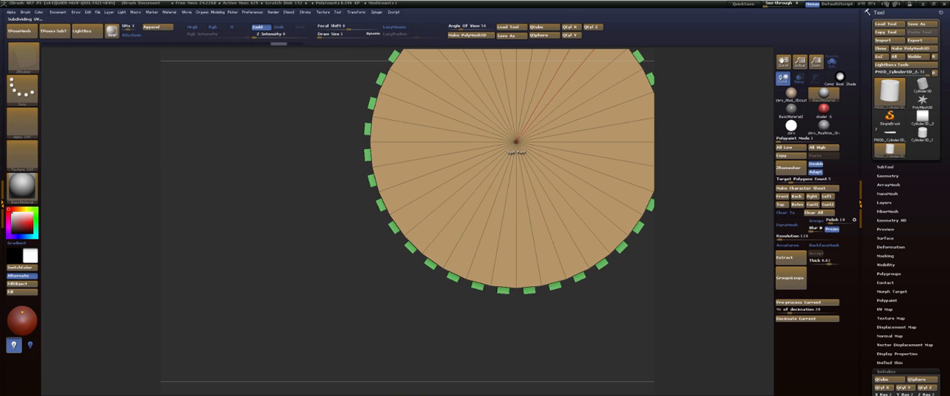
drag(516, 141, 608, 251)
key(d)
drag(450, 303, 679, 282)
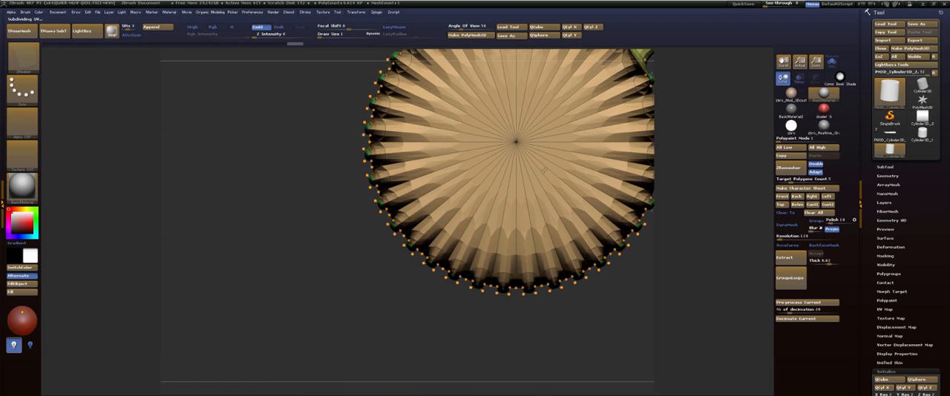
key(shift+d)
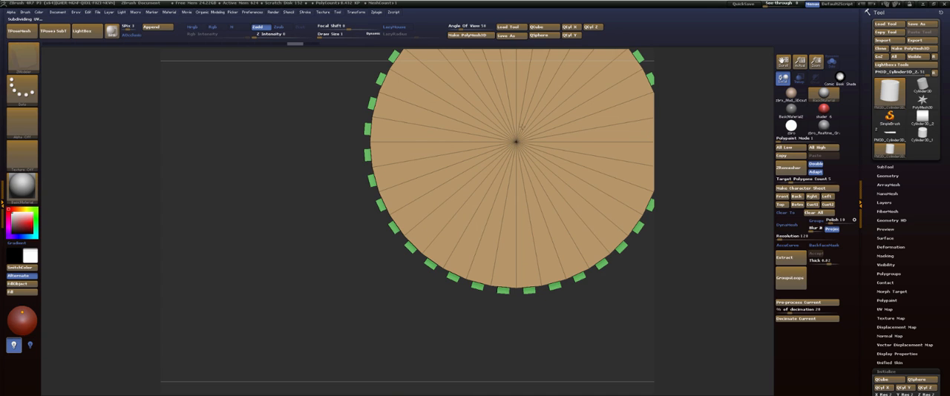
Rotate the cylinder in the object preview so its ribs run horizontally, and store that orientation.
mouse_move(703, 93)
mouse_down()
mouse_move(679, 92)
mouse_move(670, 116)
mouse_move(594, 100)
mouse_up()
drag(610, 153, 606, 95)
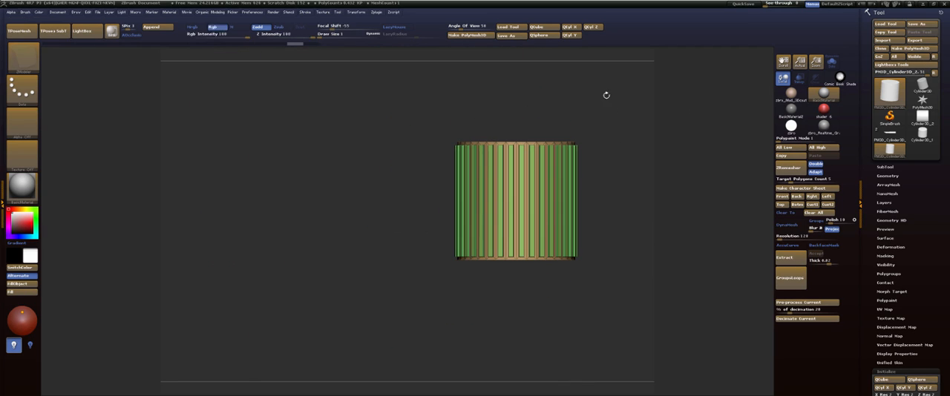
click(885, 230)
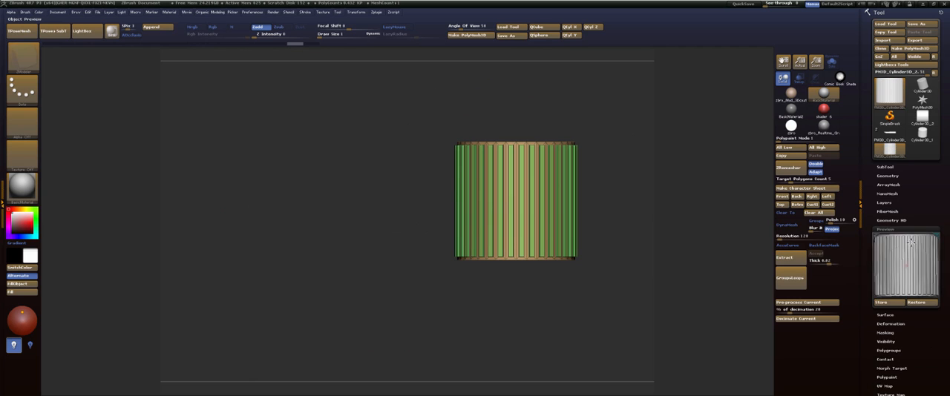
drag(904, 223, 894, 292)
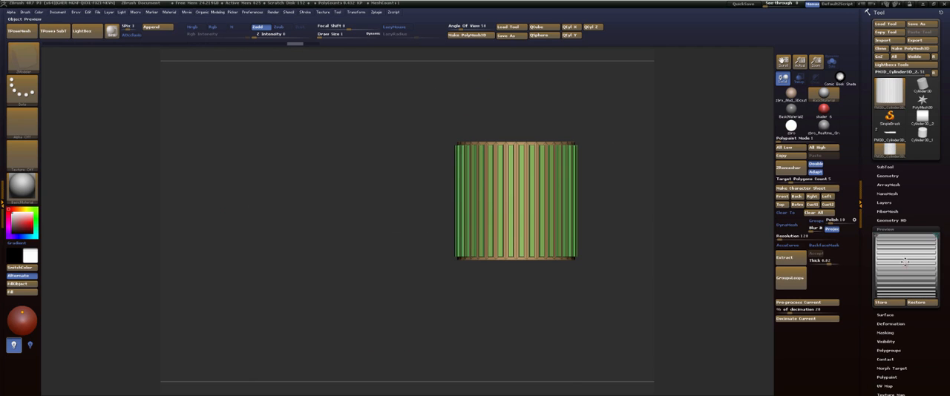
click(884, 303)
Try to mirror and weld the ribbed cylinder along its length.
drag(640, 150, 579, 97)
key(space)
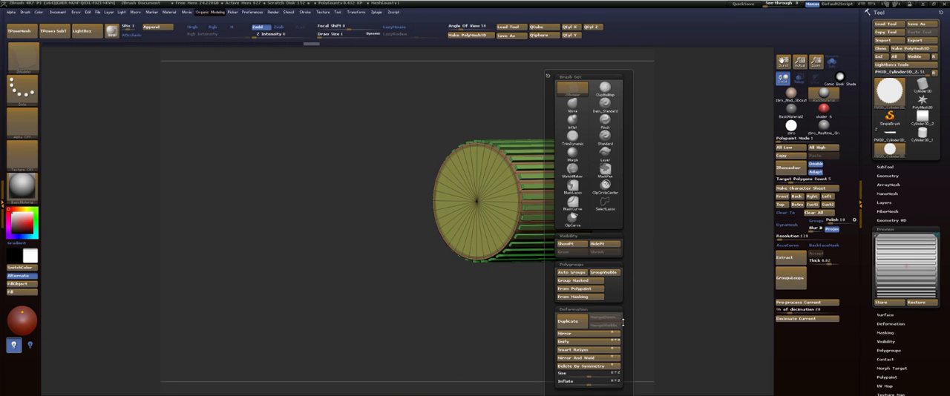
click(579, 359)
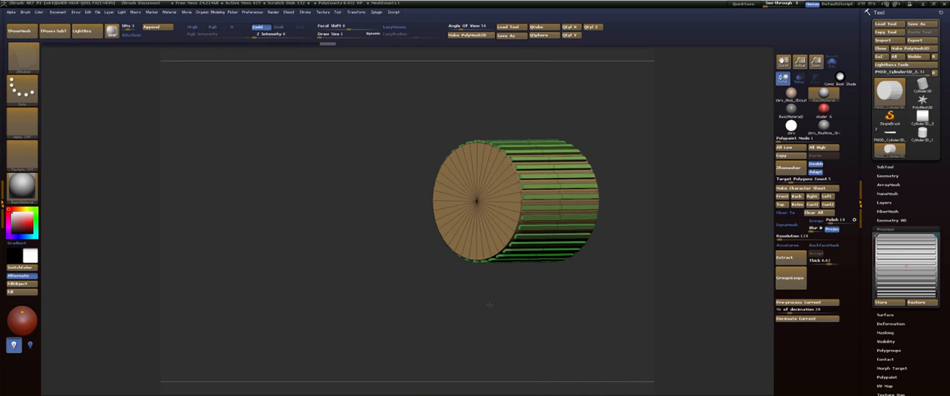
mouse_move(488, 307)
mouse_down()
mouse_move(460, 310)
mouse_move(485, 320)
mouse_up()
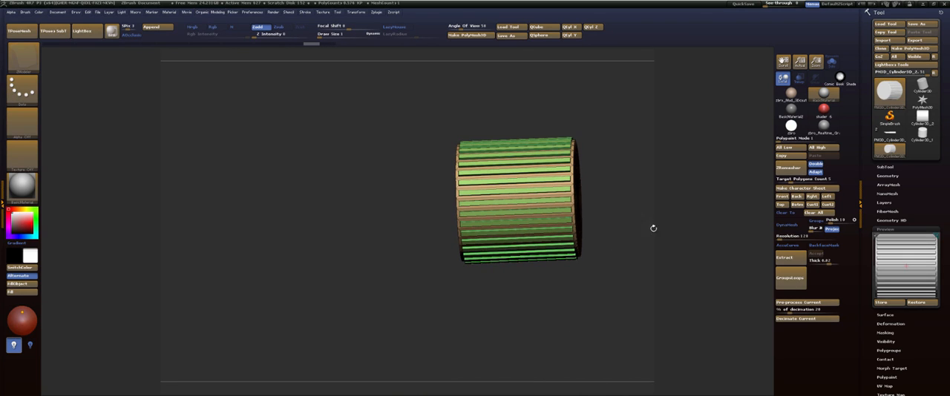
Readjust and store the ribbed cylinder's preview orientation, and apply Mirror And Weld to it.
drag(931, 260, 888, 295)
mouse_move(660, 268)
mouse_down()
mouse_move(640, 263)
mouse_move(654, 262)
mouse_up()
key(space)
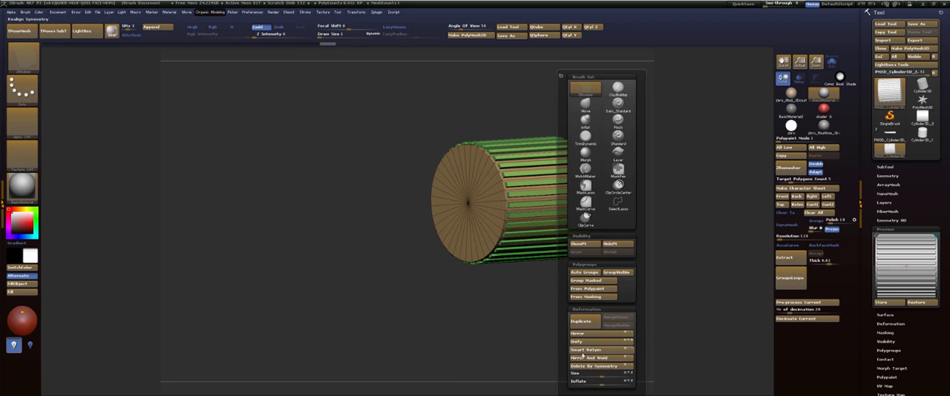
click(584, 358)
drag(486, 299, 550, 267)
drag(644, 156, 621, 144)
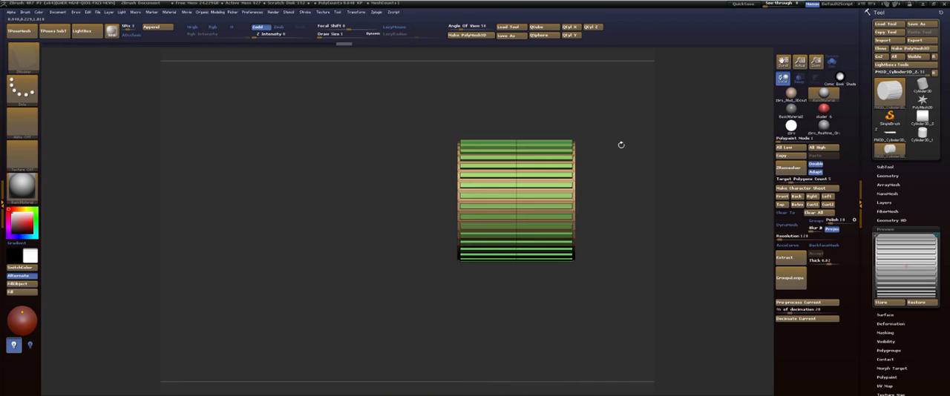
Crease the ribbed cylinder along its polygroup borders with Crease PG and subdivide it.
key(f)
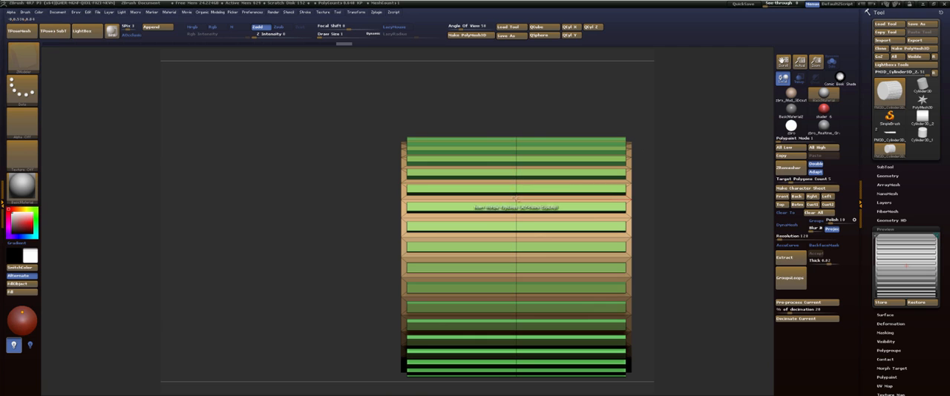
drag(663, 125, 718, 105)
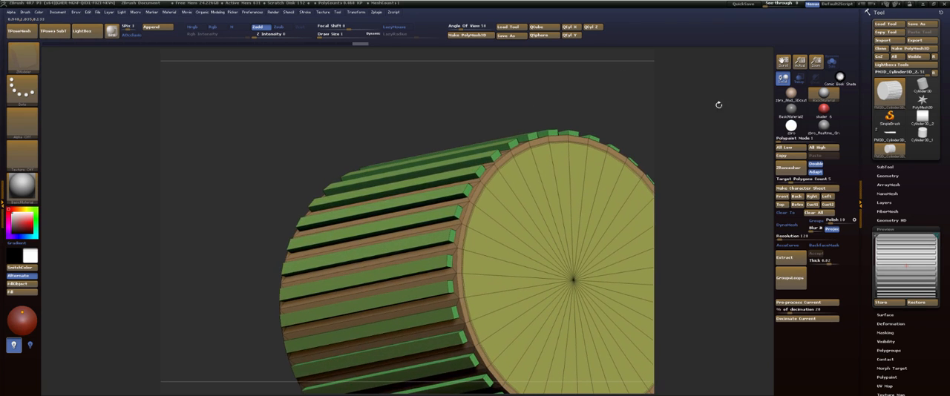
click(888, 228)
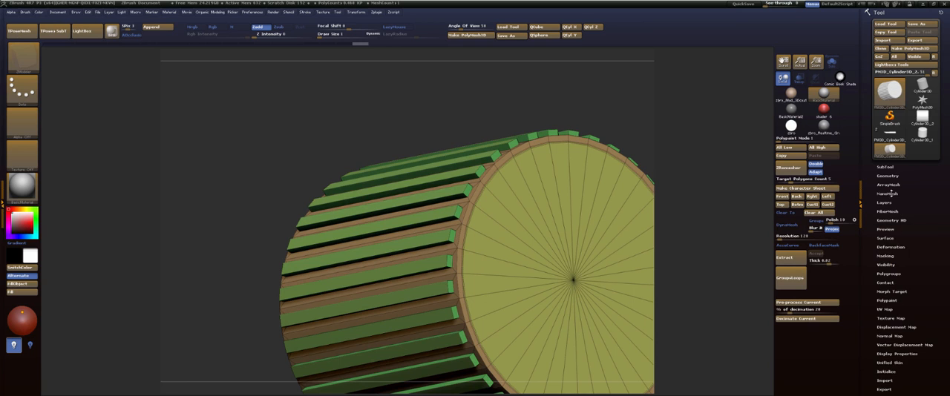
click(891, 176)
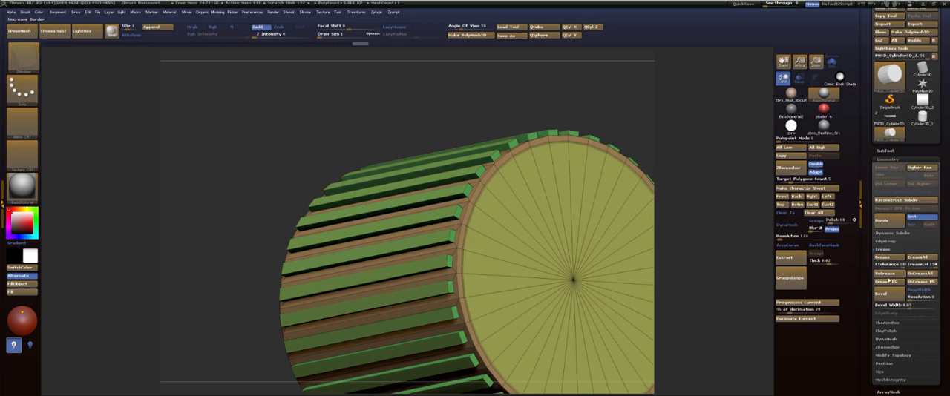
click(880, 283)
key(ctrl+d)
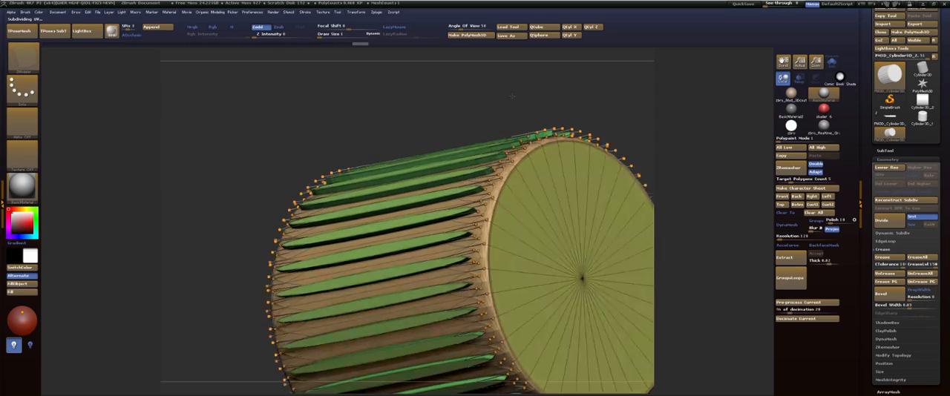
Examine the subdivided rib ends up close without the polyframe and return the cylinder to its base subdivision level.
drag(518, 98, 610, 170)
key(shift+f)
key(shift+d)
key(shift+f)
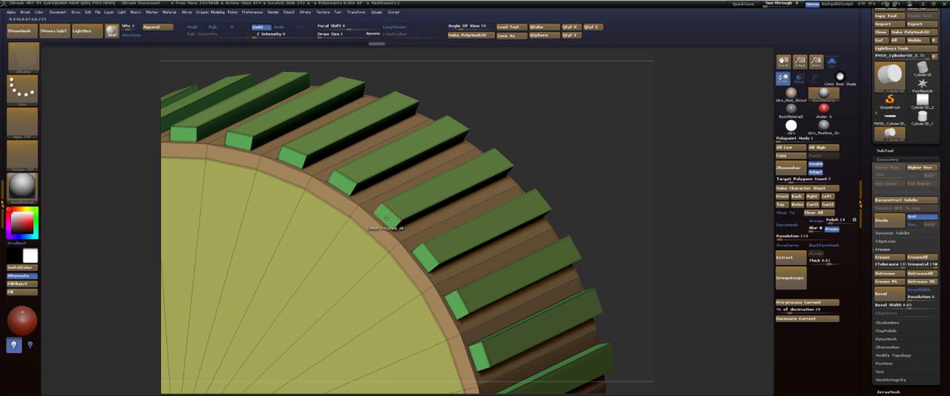
Activate radial symmetry around the cylinder's long axis and match its radial count to the ribs.
click(354, 12)
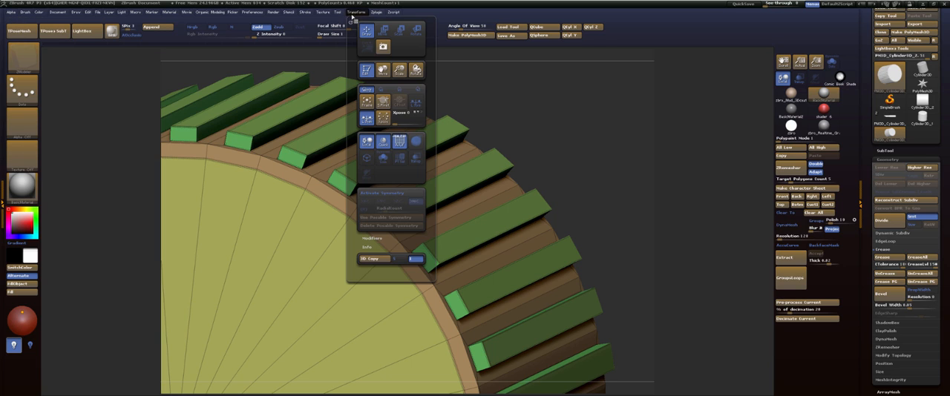
click(382, 194)
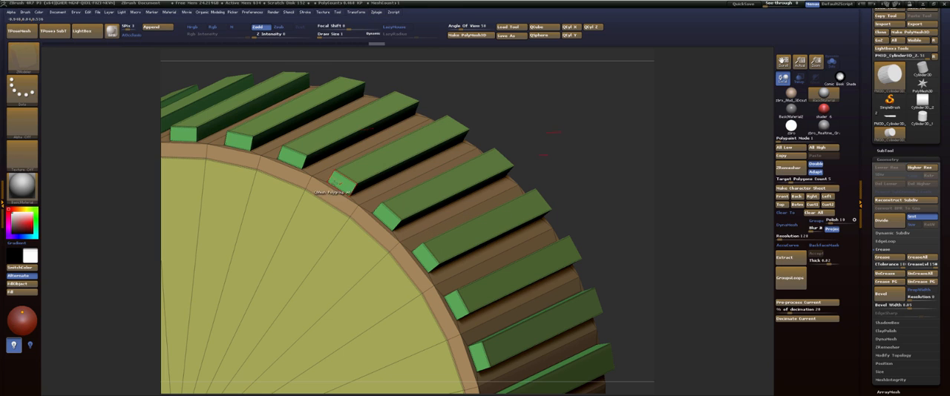
click(354, 15)
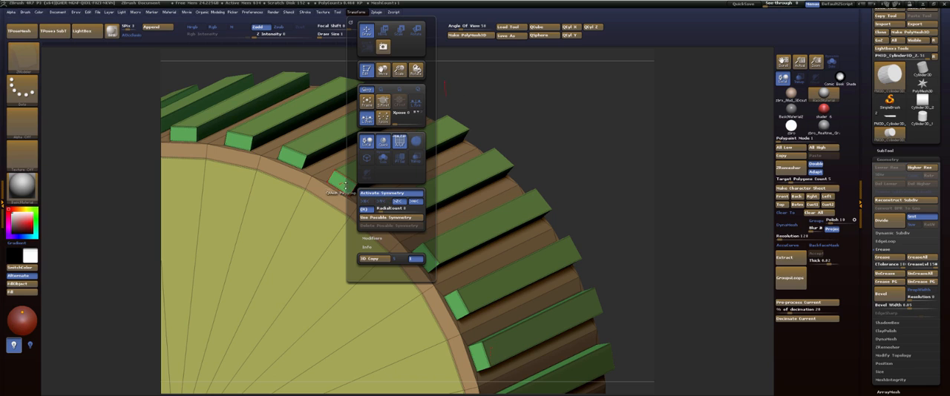
click(368, 202)
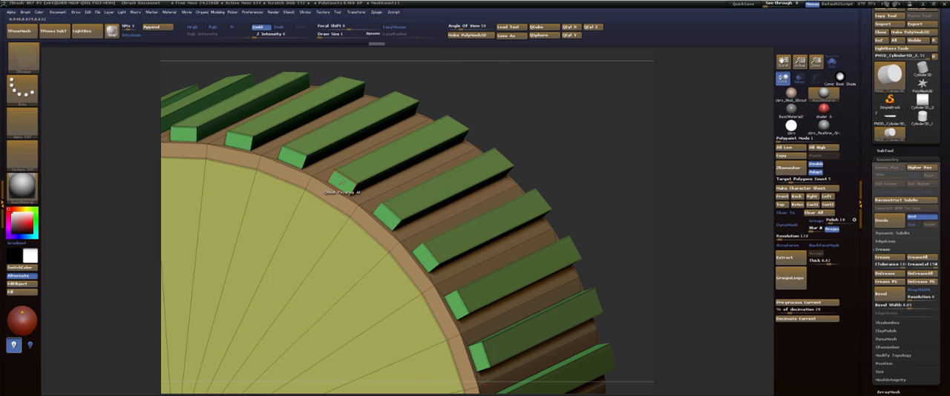
alt+drag(566, 116, 449, 161)
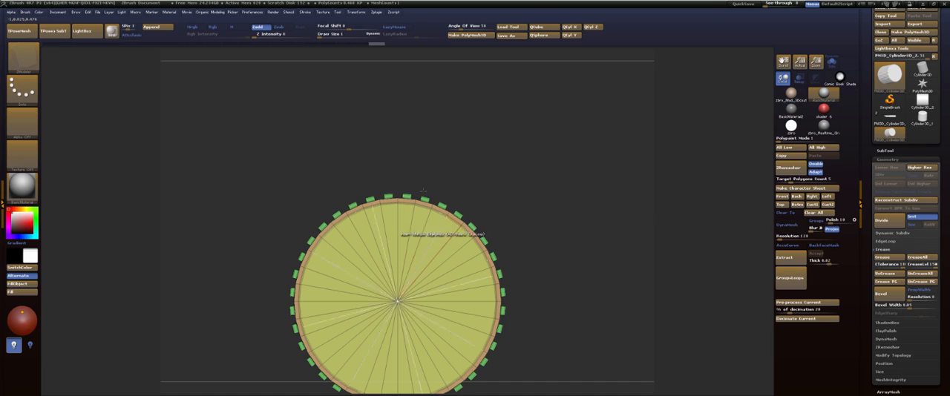
click(357, 17)
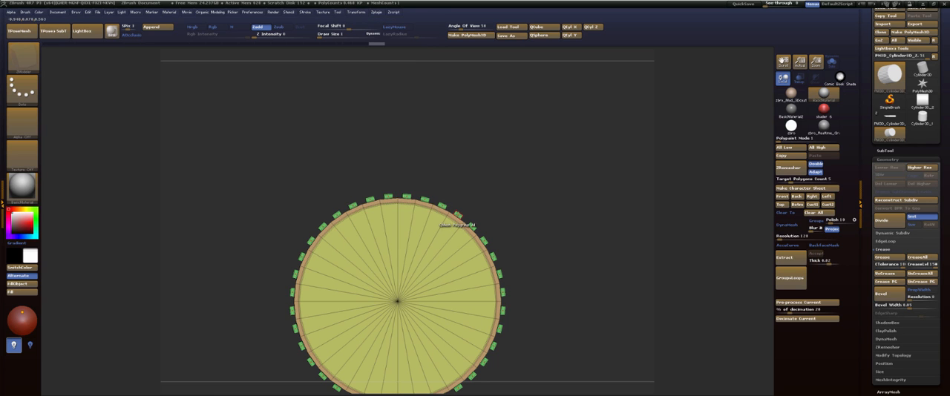
alt+drag(490, 150, 562, 243)
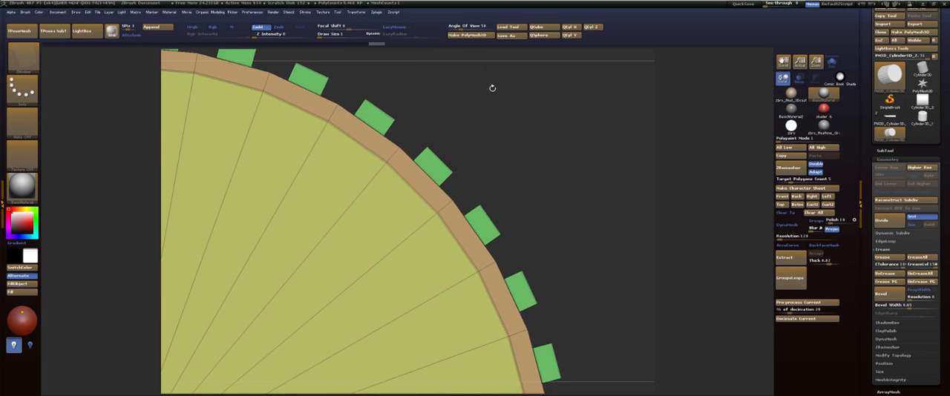
mouse_move(569, 118)
mouse_down()
mouse_move(499, 130)
mouse_move(553, 119)
mouse_up()
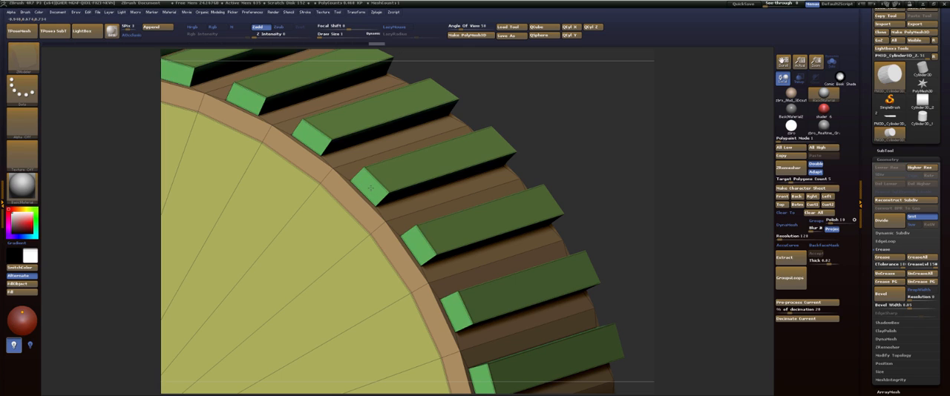
click(369, 186)
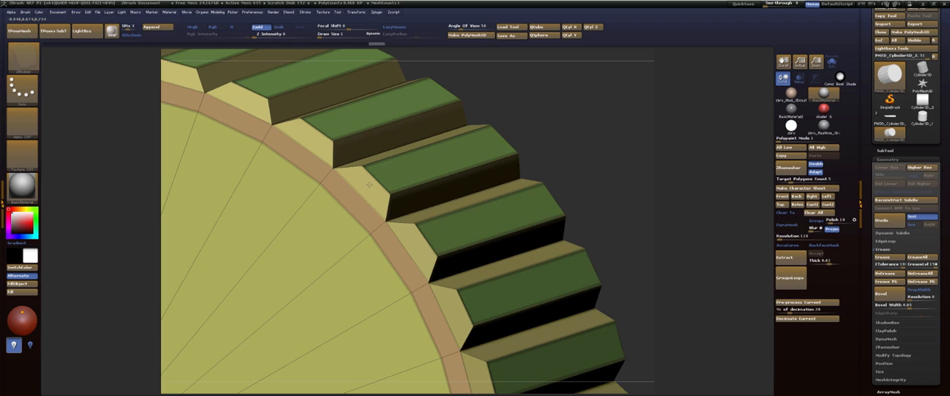
key(ctrl+z)
click(369, 186)
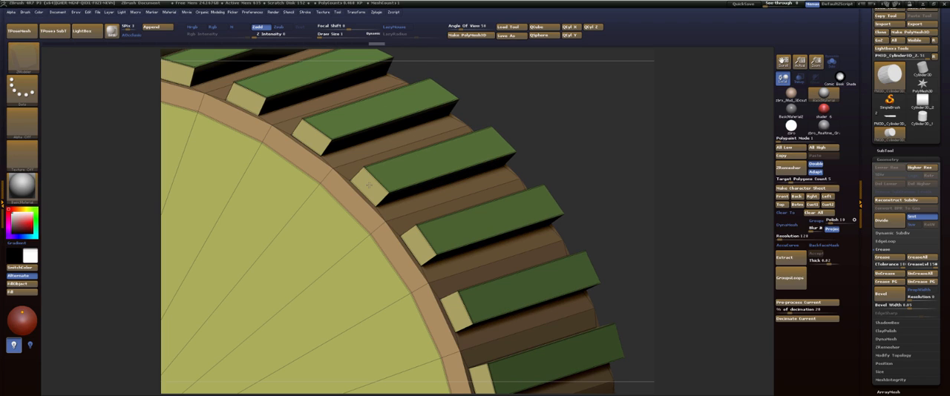
key(ctrl+z)
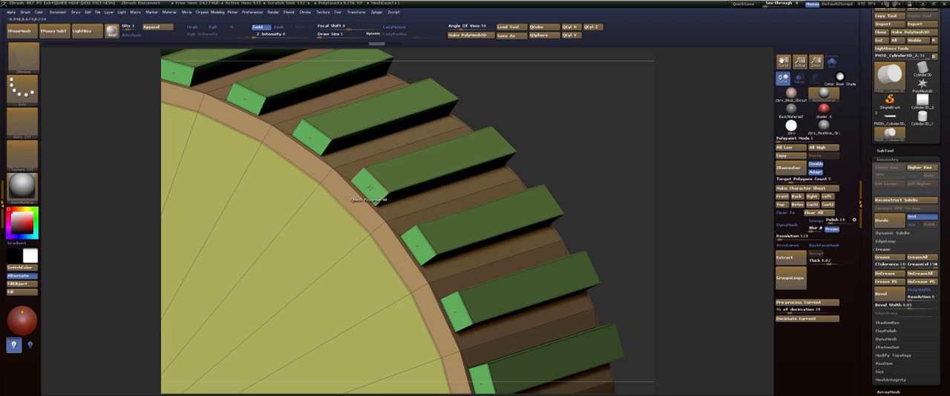
Assign a separate polygroup to the small end faces of all ribs using the ZModeler Polygroup action on a single poly.
key(space)
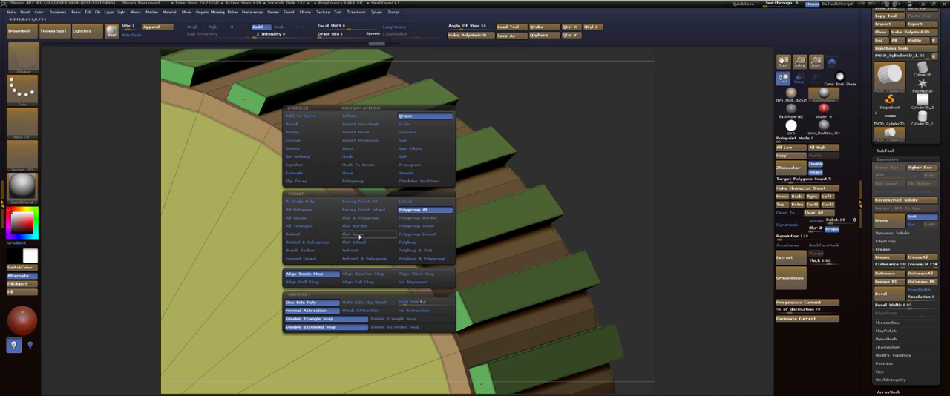
click(360, 182)
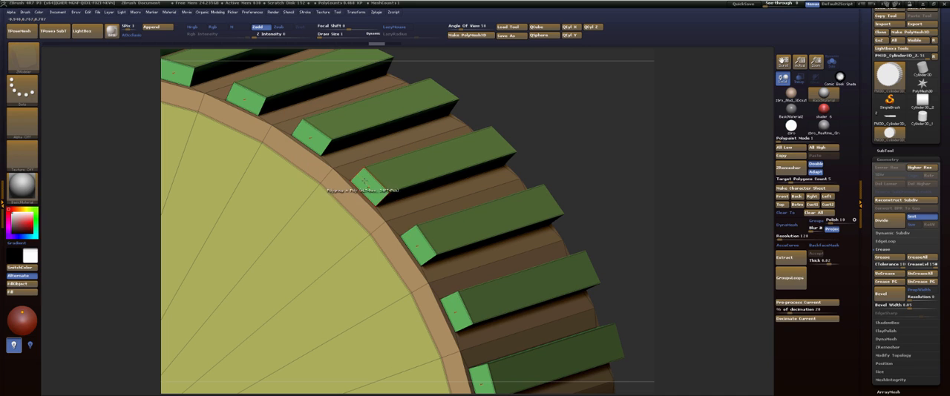
click(362, 187)
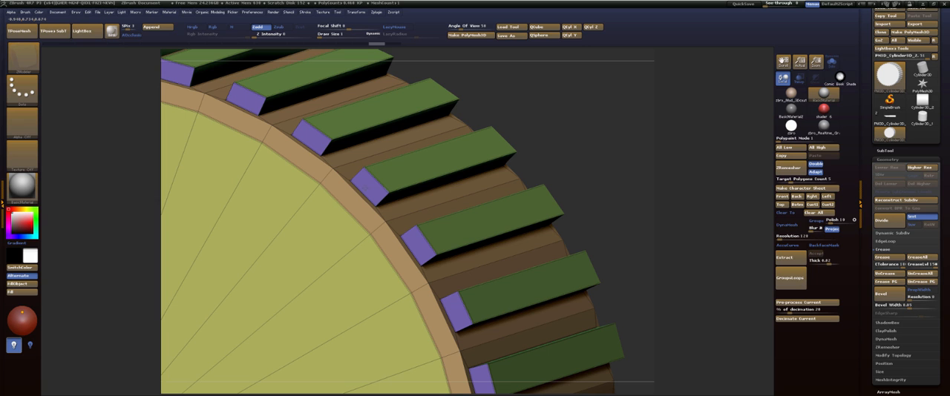
drag(631, 122, 472, 142)
click(472, 142)
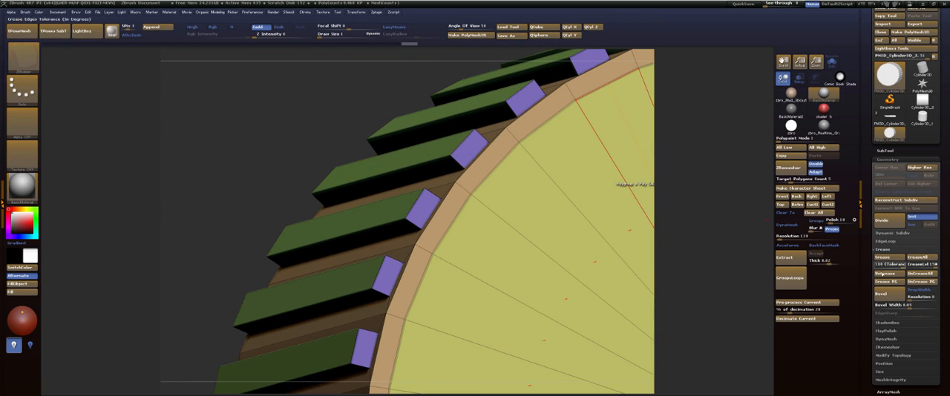
Crease the borders of the regrouped rib ends with Crease PG and subdivide the cylinder, viewing it without the polyframe.
click(887, 285)
key(ctrl+d)
drag(296, 125, 333, 112)
key(f)
mouse_move(643, 91)
mouse_down()
mouse_move(586, 127)
mouse_move(598, 108)
mouse_up()
key(shift+f)
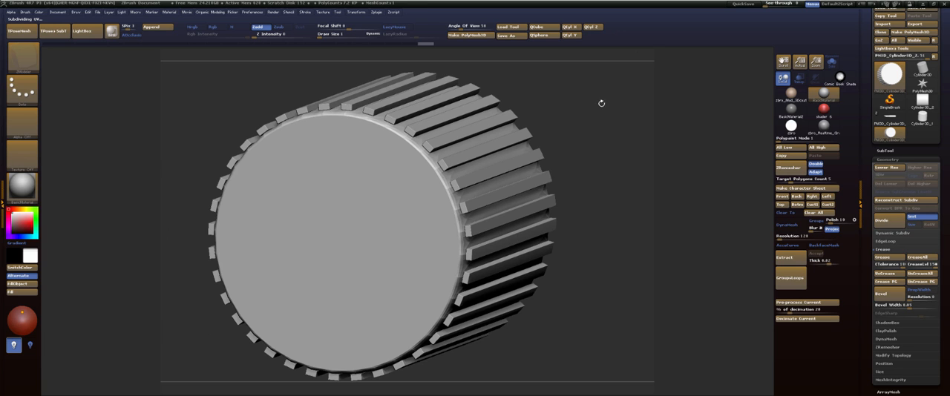
Switch the ZModeler edge action to Crease at the cylinder's base subdivision level and subdivide the mesh again.
drag(601, 103, 593, 212)
key(shift+f)
key(shift+d)
key(shift+d)
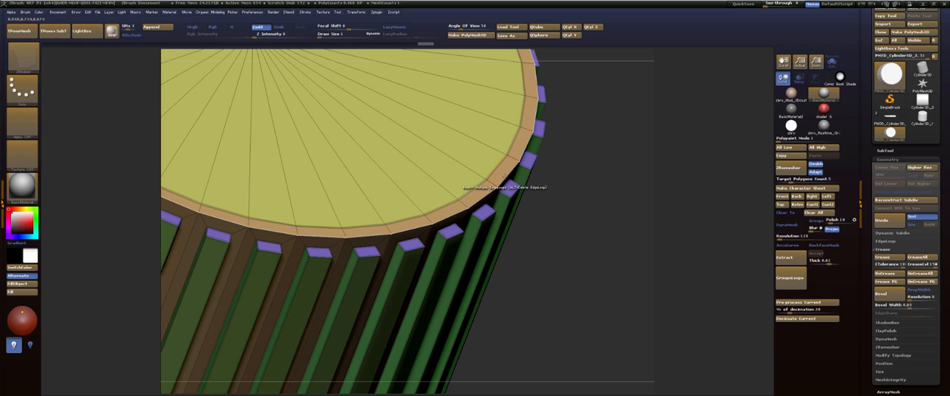
key(space)
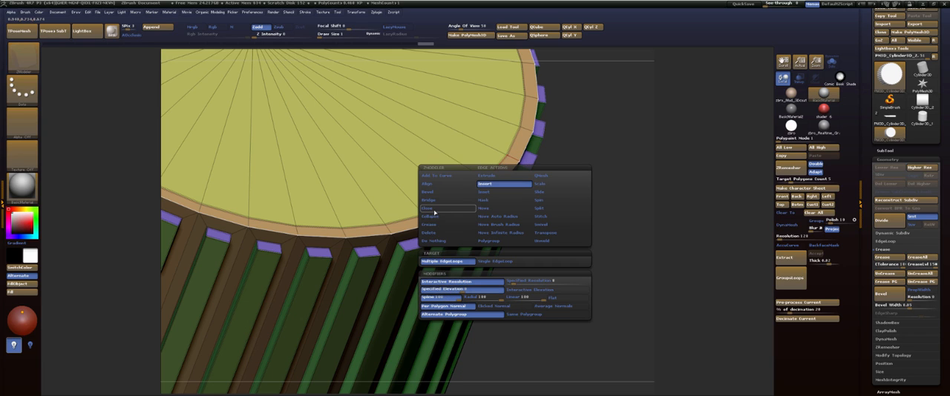
click(430, 225)
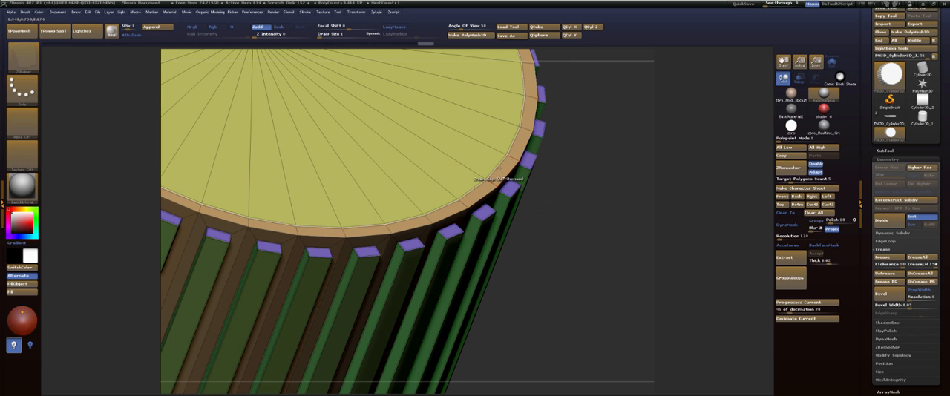
key(ctrl+d)
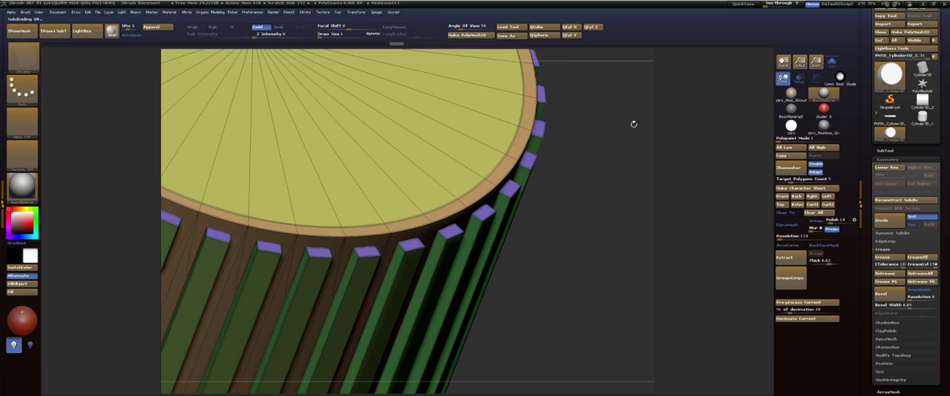
Slide the edges around the end cap's rim down the cylinder's side with the ZModeler Slide edge action.
drag(631, 121, 535, 78)
shift+drag(568, 118, 592, 153)
drag(592, 129, 588, 162)
key(space)
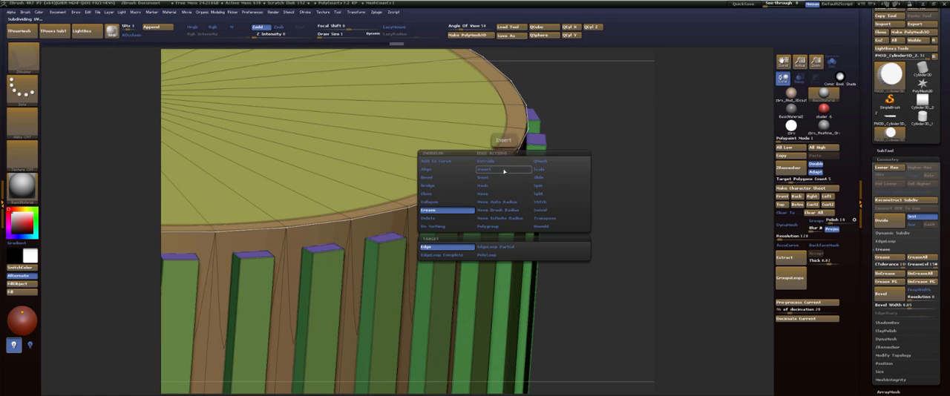
click(542, 179)
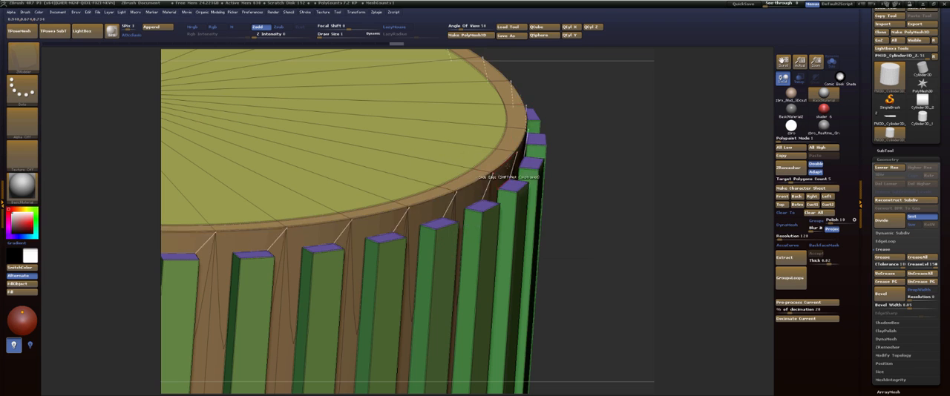
drag(509, 170, 501, 179)
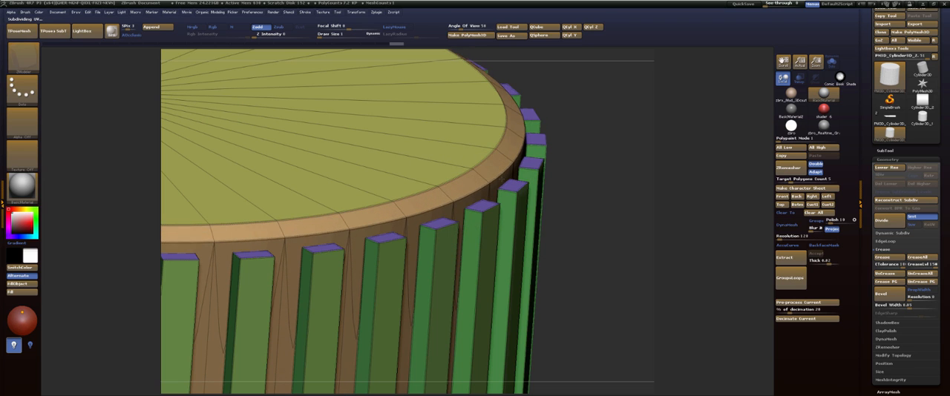
Examine the cylinder's rim and rib ends from the side and looking straight at the caps.
drag(606, 127, 597, 66)
alt+drag(652, 82, 625, 88)
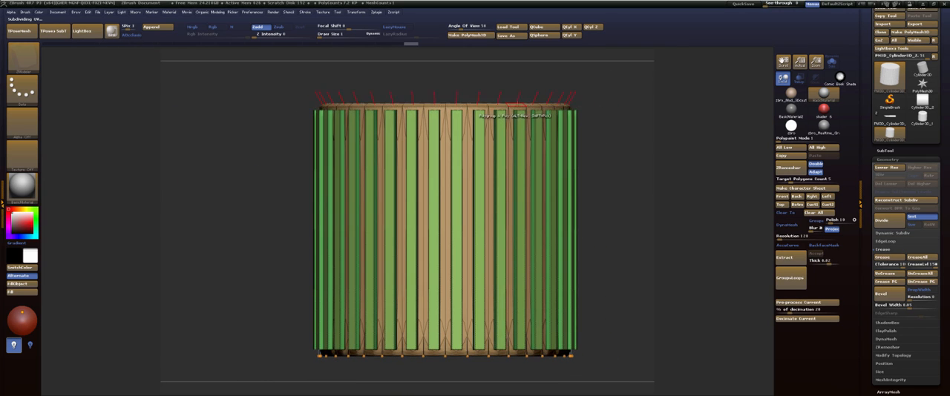
drag(626, 62, 610, 201)
drag(610, 115, 601, 126)
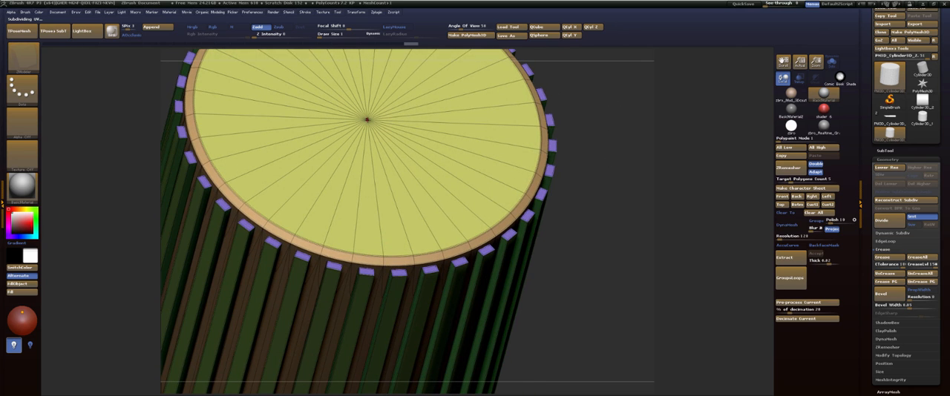
right_click(366, 119)
shift+drag(583, 73, 590, 104)
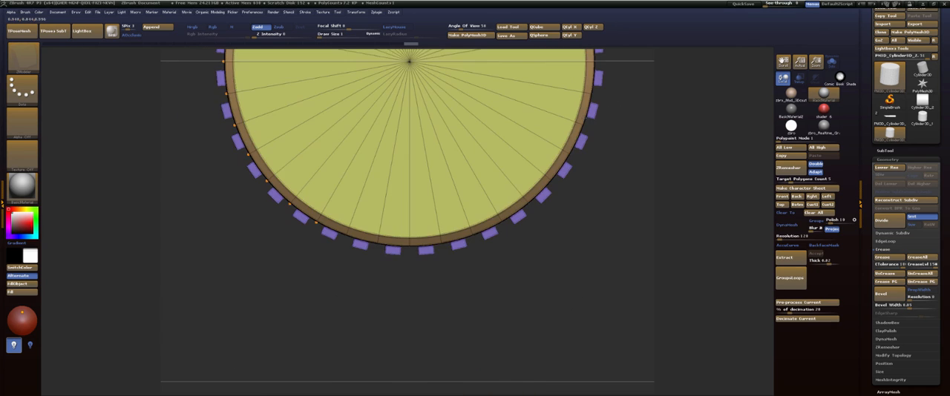
alt+drag(427, 51, 469, 235)
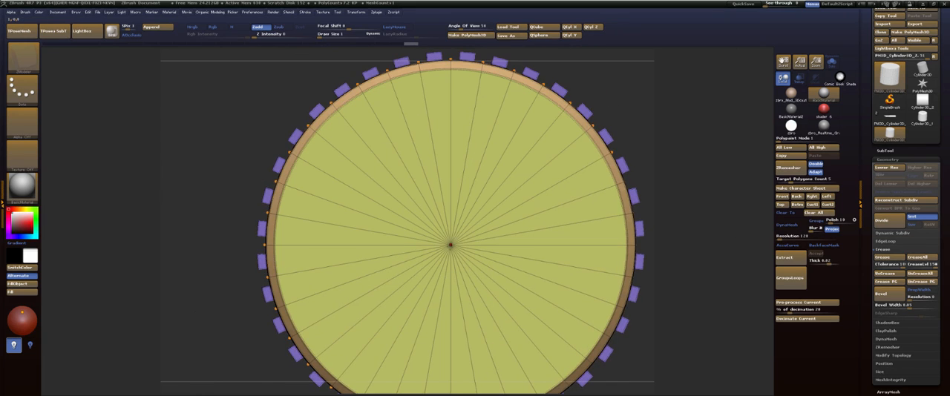
Switch the ZModeler edge action to Insert with Multiple EdgeLoops as the target for work on the cylinder's end cap.
key(b)
key(z)
key(m)
key(space)
key(space)
drag(641, 95, 460, 174)
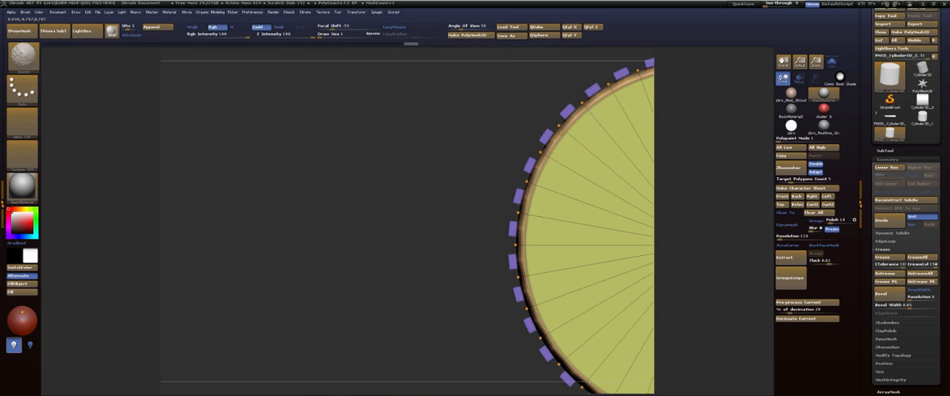
key(f)
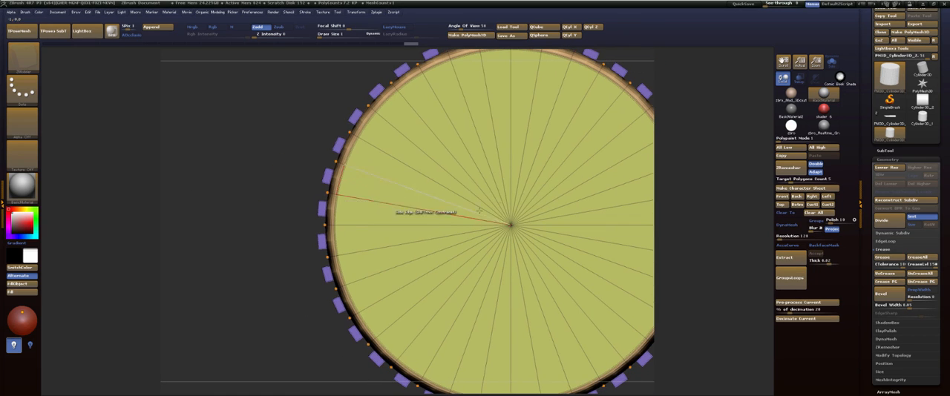
key(space)
click(469, 87)
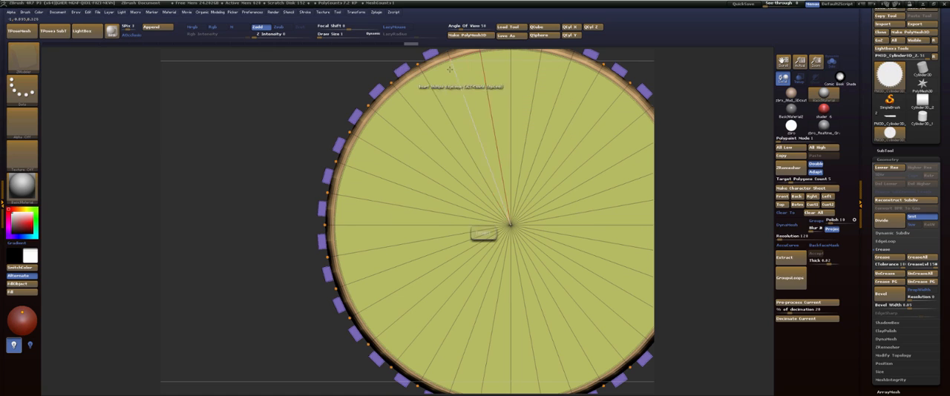
Try the ZModeler Split Point action on the centre point of the cylinder's end cap.
key(space)
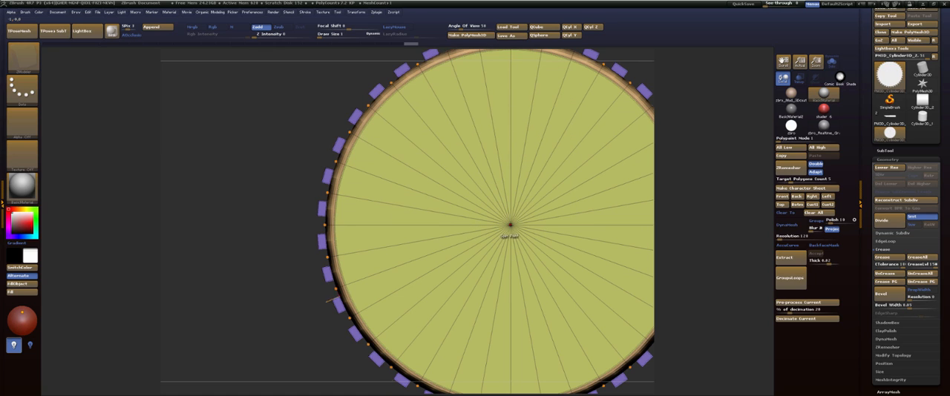
drag(511, 224, 512, 204)
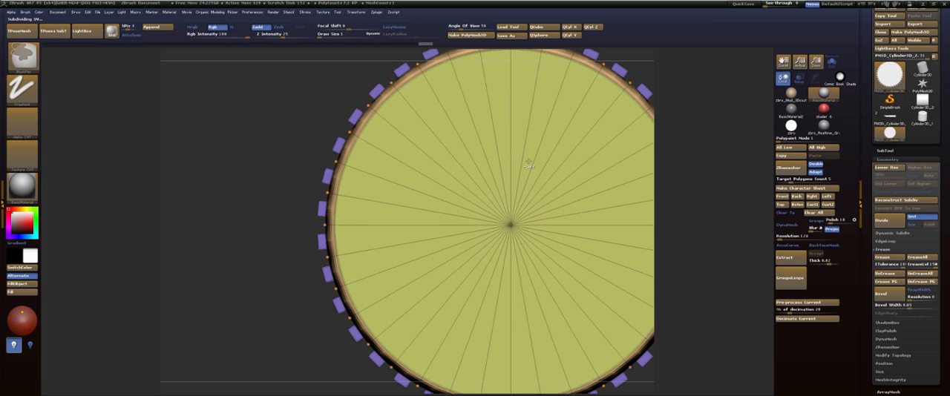
drag(250, 176, 324, 176)
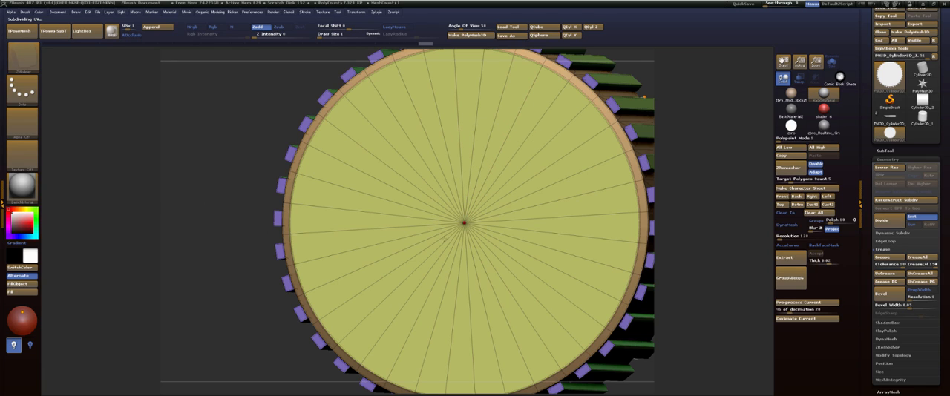
mouse_move(681, 108)
mouse_down()
mouse_move(670, 106)
mouse_move(731, 109)
mouse_move(697, 111)
mouse_up()
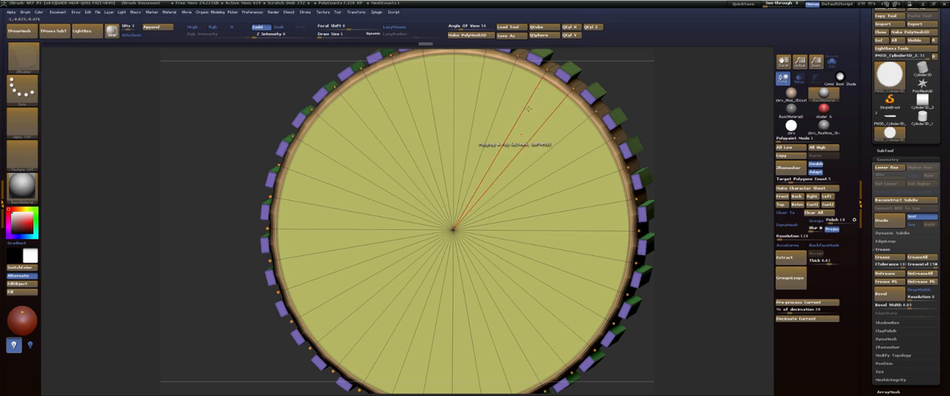
Insert multiple concentric edge loops across the cylinder's end cap with the ZModeler edge action.
key(space)
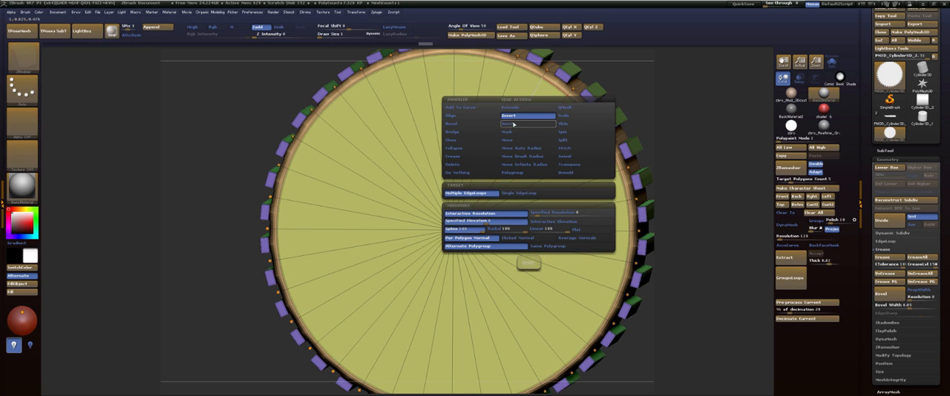
click(515, 123)
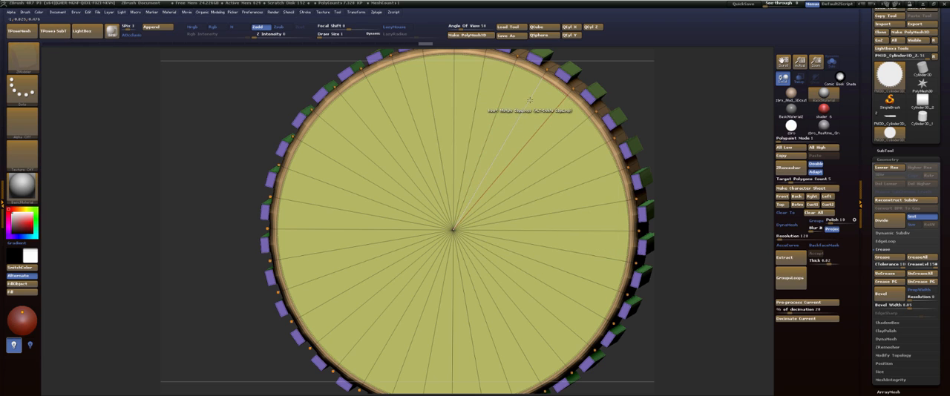
click(530, 100)
drag(551, 86, 569, 74)
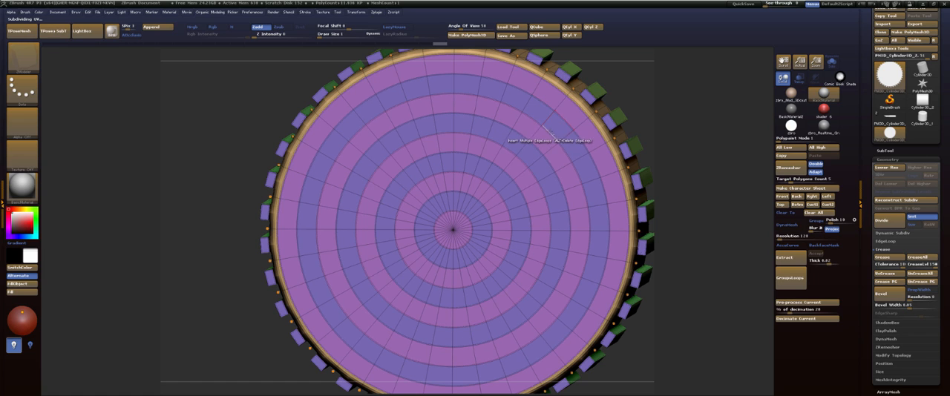
Delete the surplus concentric edge loops on the end cap, keeping only the one nearest the rim.
alt+click(549, 132)
alt+click(531, 146)
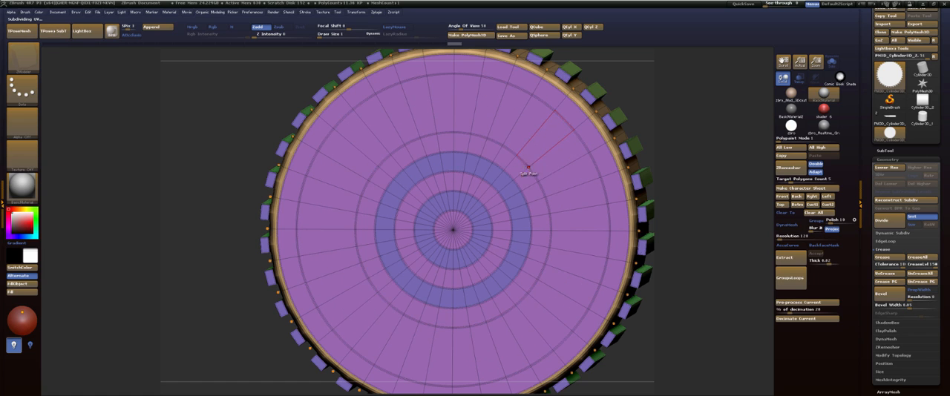
alt+click(506, 173)
alt+click(507, 177)
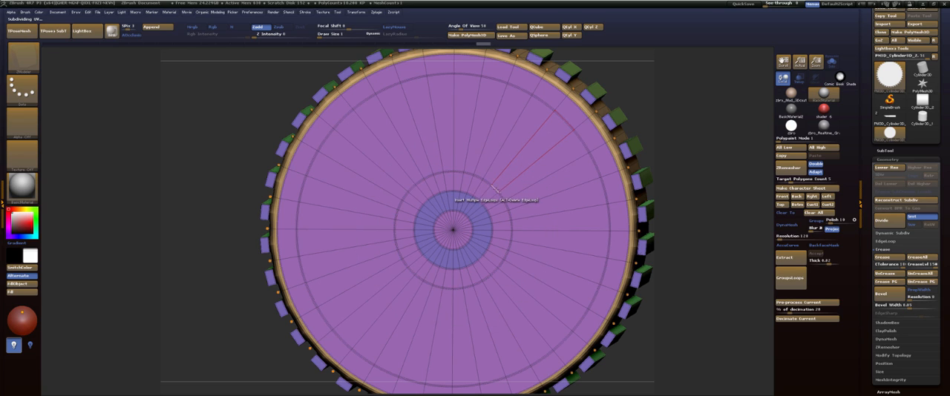
alt+click(493, 187)
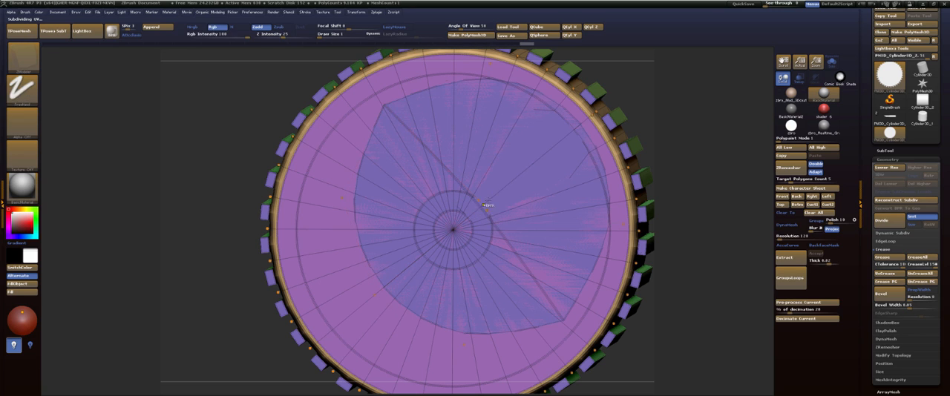
alt+click(483, 205)
alt+click(484, 207)
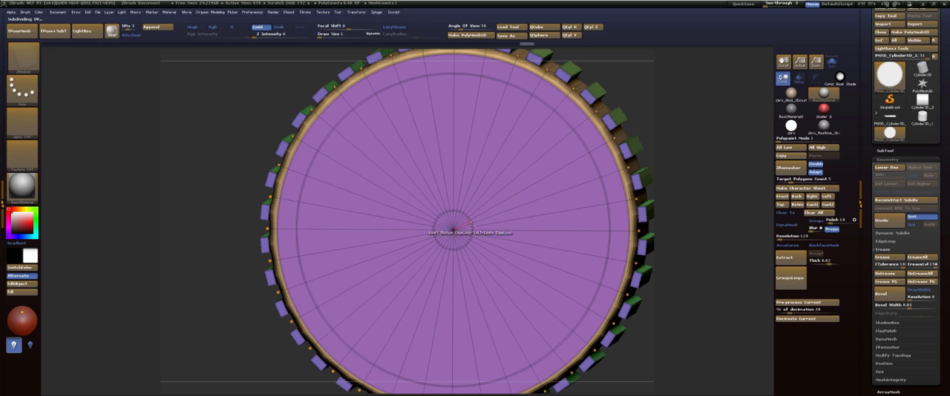
alt+click(472, 222)
Mark the end cap's inner disc as a temporary polygroup and switch the ZModeler polygon action to QMesh.
drag(676, 81, 615, 85)
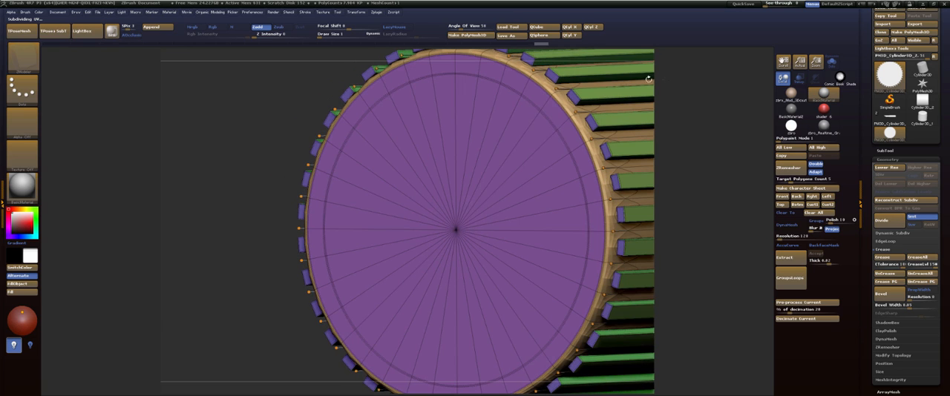
mouse_move(542, 112)
mouse_down()
mouse_move(435, 85)
mouse_move(318, 279)
mouse_move(490, 372)
mouse_move(518, 169)
mouse_up()
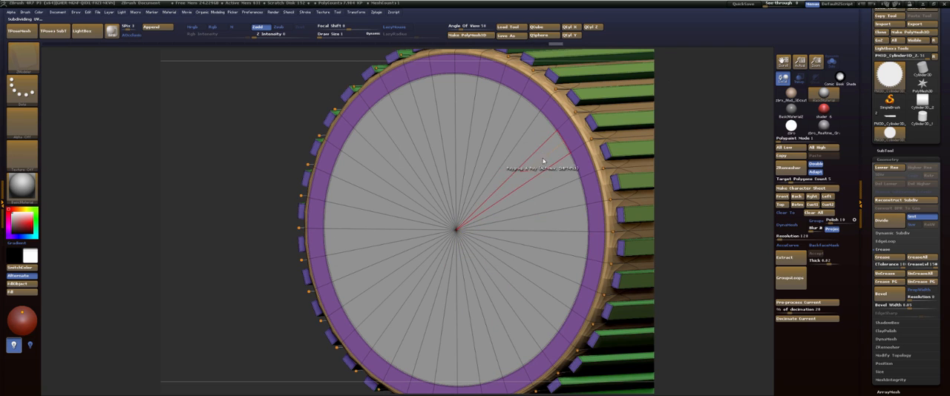
key(space)
click(578, 117)
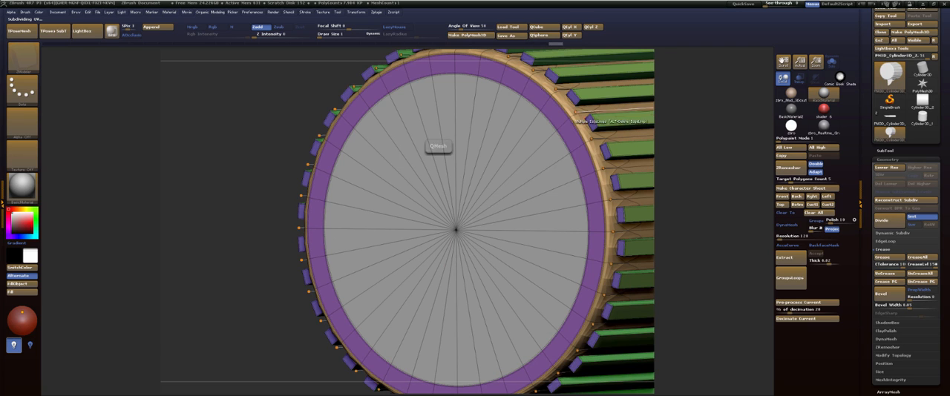
Try inserting multiple edge loops across the cylinder's opposite end cap and undo them.
drag(726, 109, 611, 99)
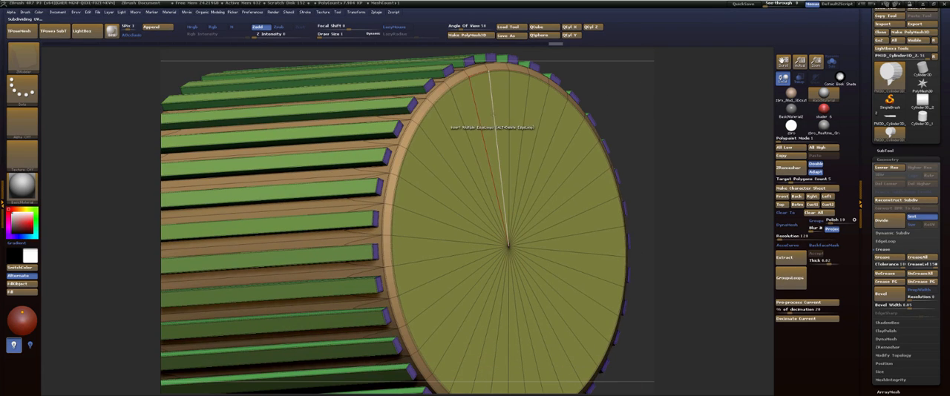
drag(492, 122, 507, 69)
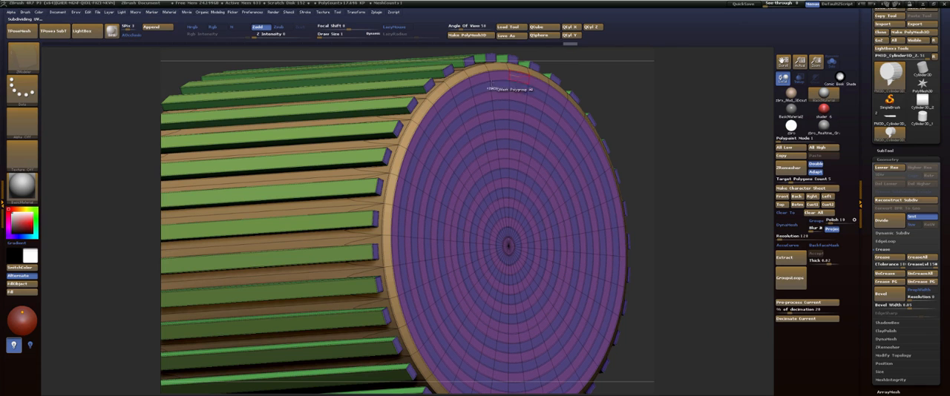
key(ctrl+z)
Insert one edge loop just inside the opposite cap's rim using Insert with the Single EdgeLoop target.
key(space)
click(470, 99)
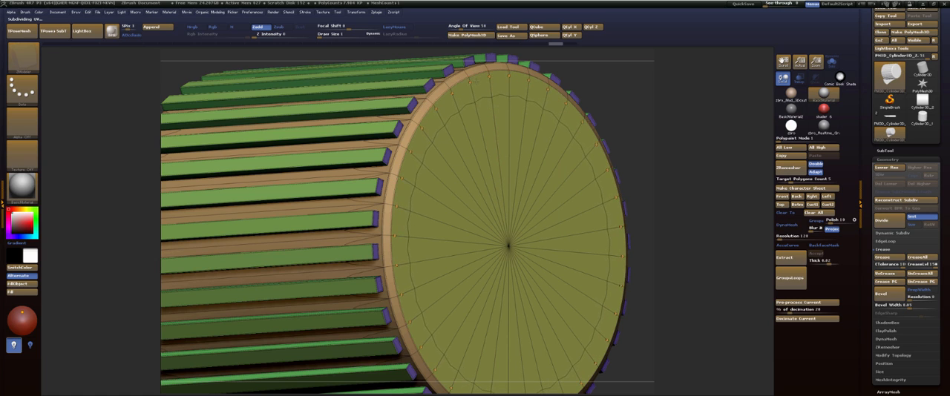
click(487, 81)
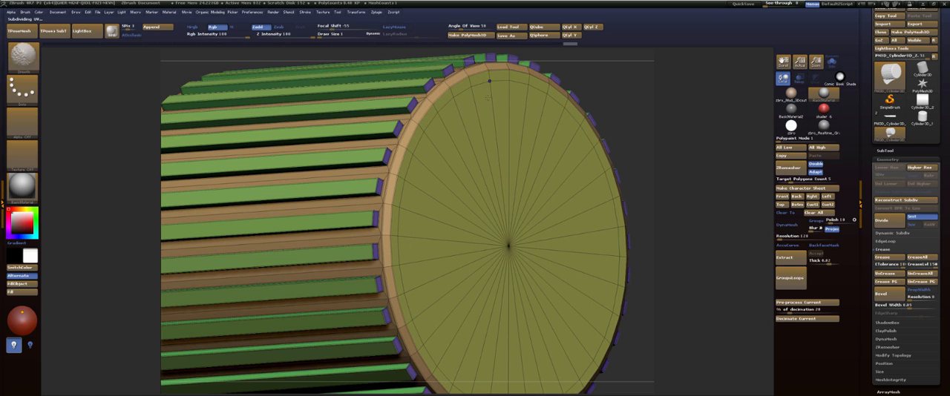
Crease the opposite cap's new edge loop with the EdgeLoop Complete target and mark its inner disc as a temporary polygroup.
key(space)
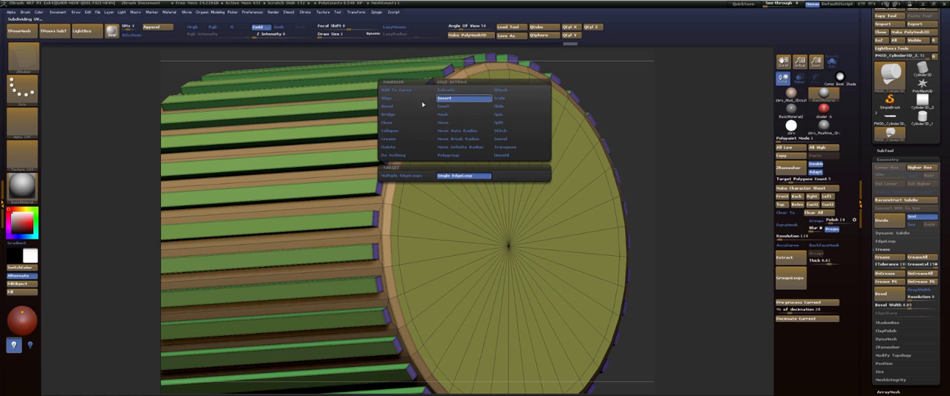
click(394, 139)
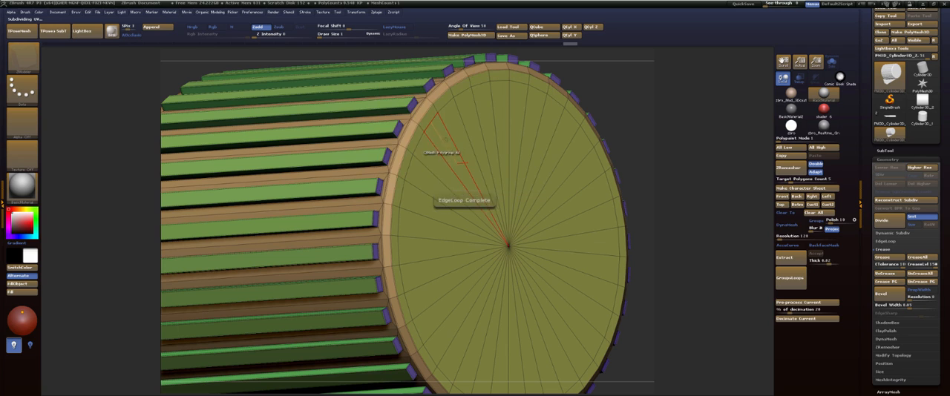
key(space)
click(380, 215)
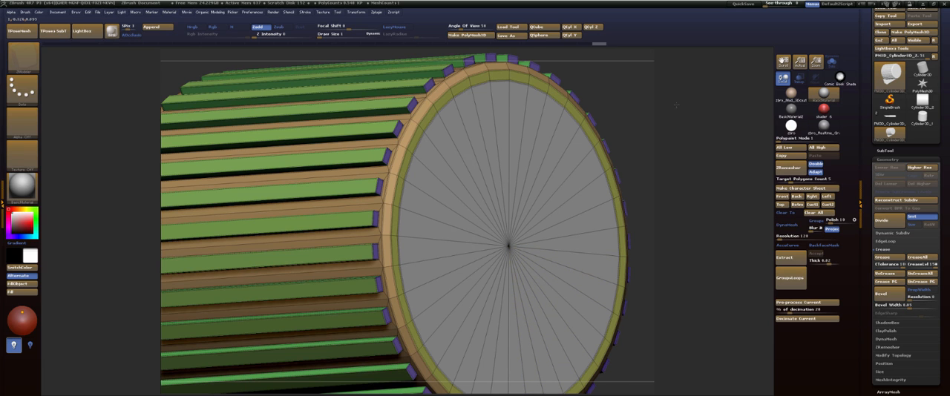
Undo the edge loop and crease edits on both end caps, going back to plain caps and undistorted ribs.
drag(675, 106, 589, 73)
drag(496, 150, 450, 138)
mouse_move(587, 160)
alt+mouse_down()
mouse_move(578, 107)
mouse_move(619, 95)
alt+mouse_up()
key(ctrl+z)
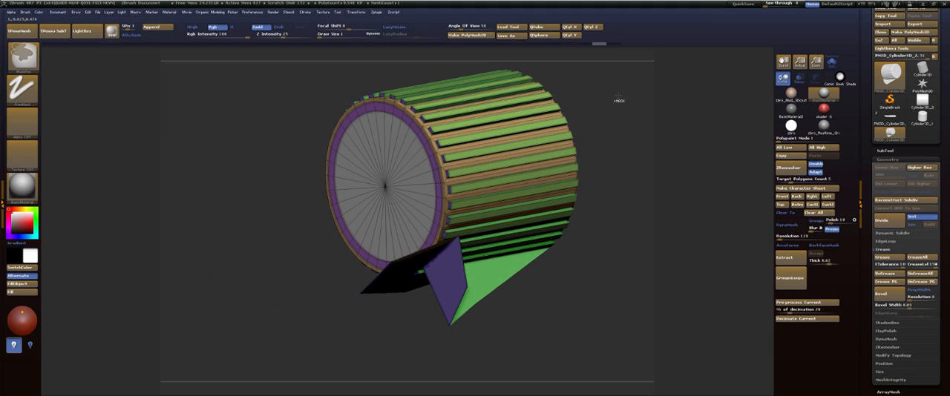
key(ctrl+d)
key(ctrl+d)
key(ctrl+z)
key(ctrl+z)
key(ctrl+z)
key(ctrl+z)
key(ctrl+z)
key(ctrl+z)
key(ctrl+z)
key(ctrl+z)
key(ctrl+z)
key(ctrl+z)
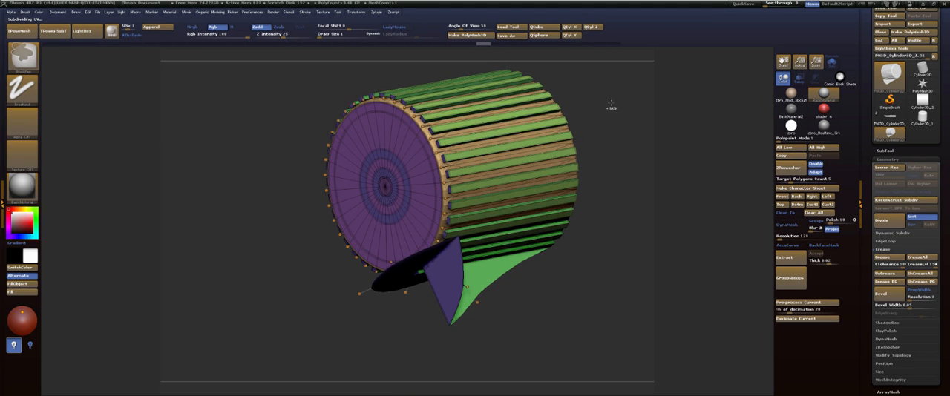
key(ctrl+shift+z)
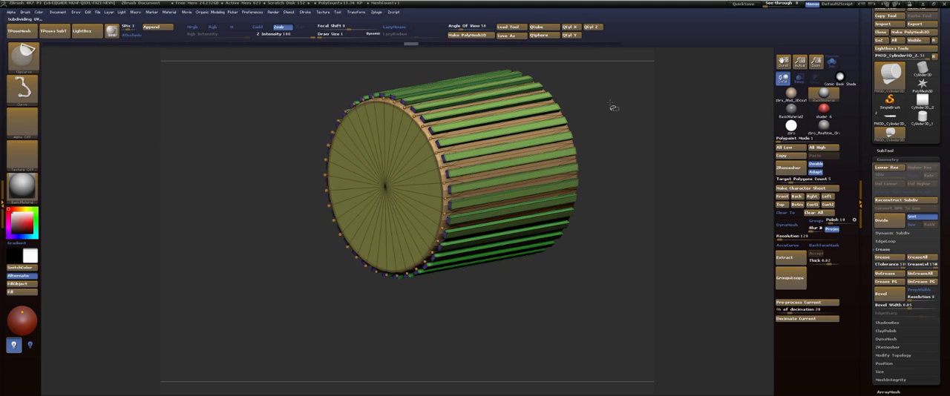
key(ctrl+shift+z)
key(ctrl+z)
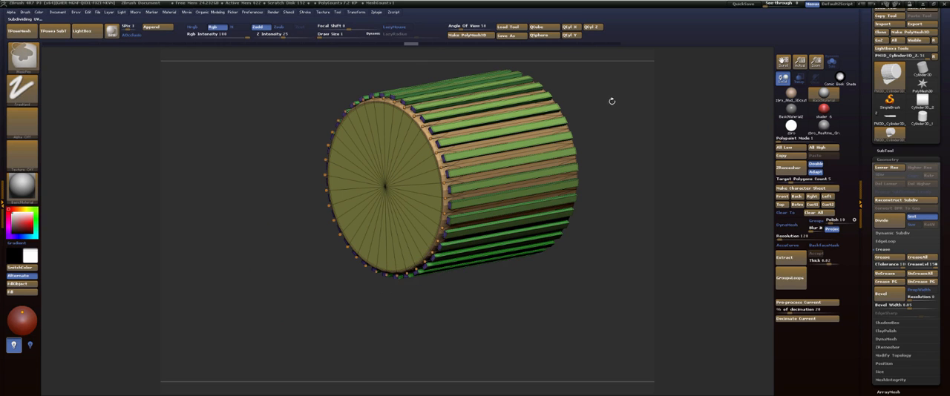
Insert a single edge loop on the cylinder's end cap and place it just inside the rim.
drag(611, 101, 583, 100)
key(f)
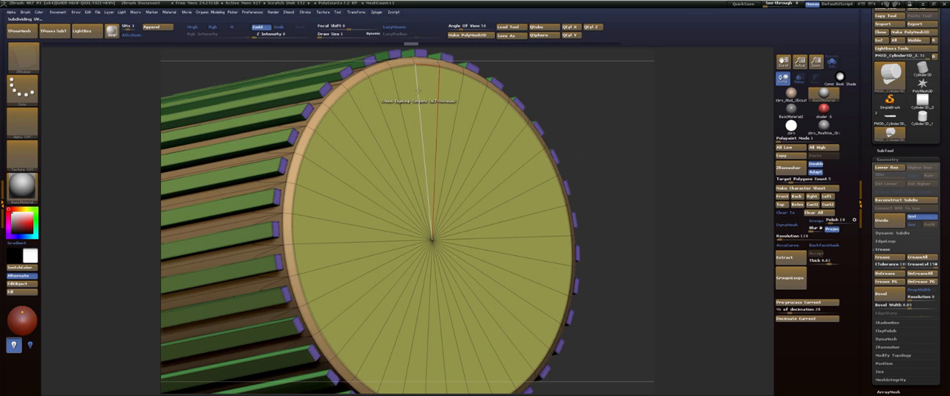
drag(419, 103, 419, 92)
key(ctrl+z)
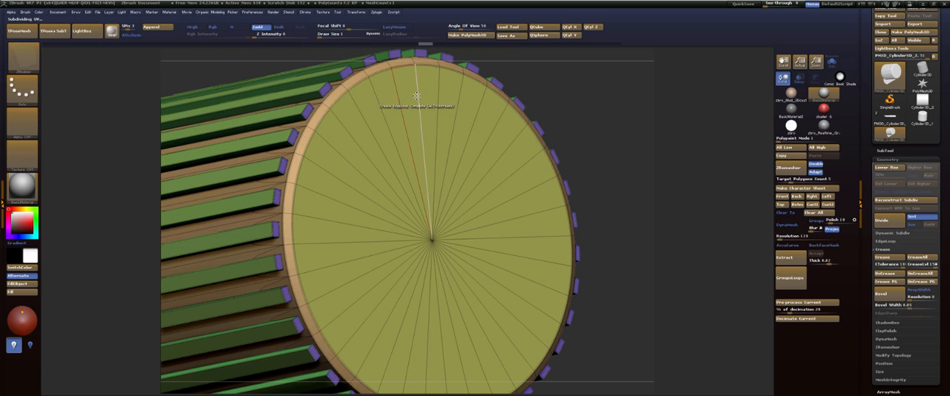
key(space)
click(403, 105)
click(416, 96)
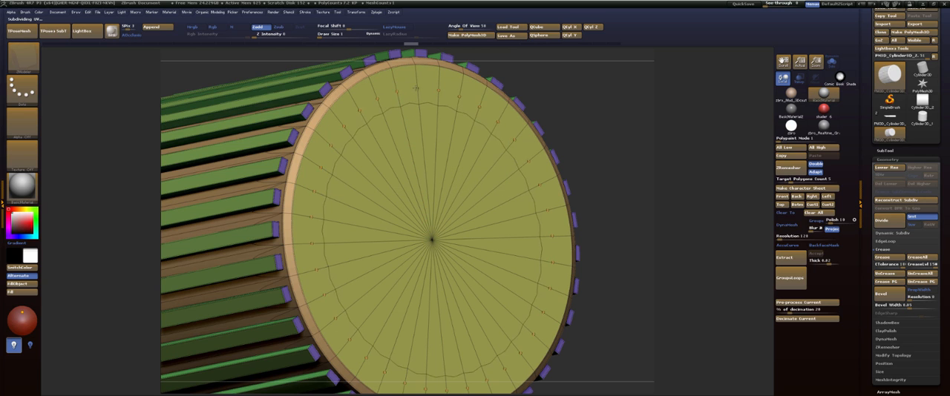
drag(416, 88, 409, 53)
Crease the end cap's inner edge loop at the lowest subdivision level and return to the higher level.
key(shift+d)
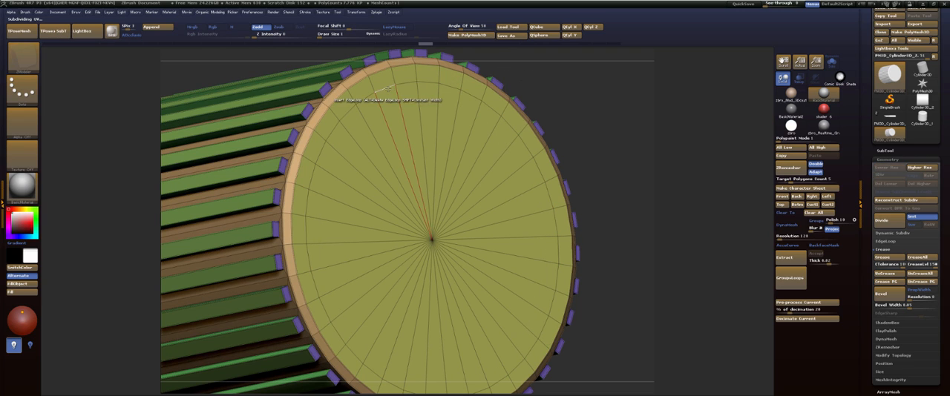
key(space)
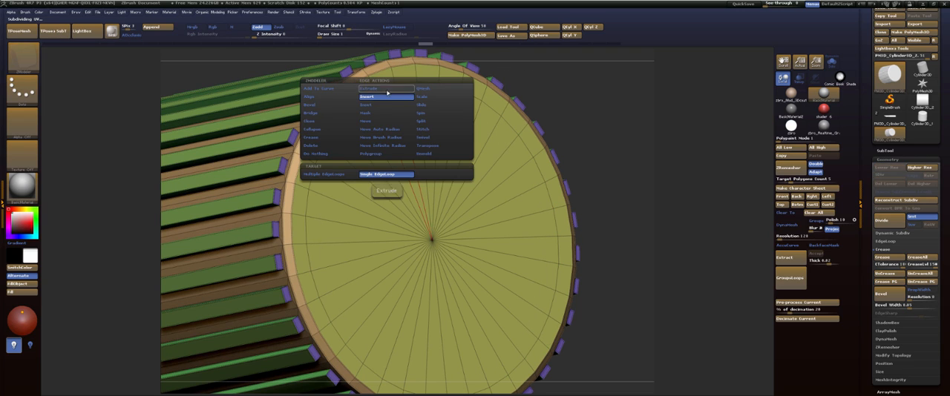
click(319, 138)
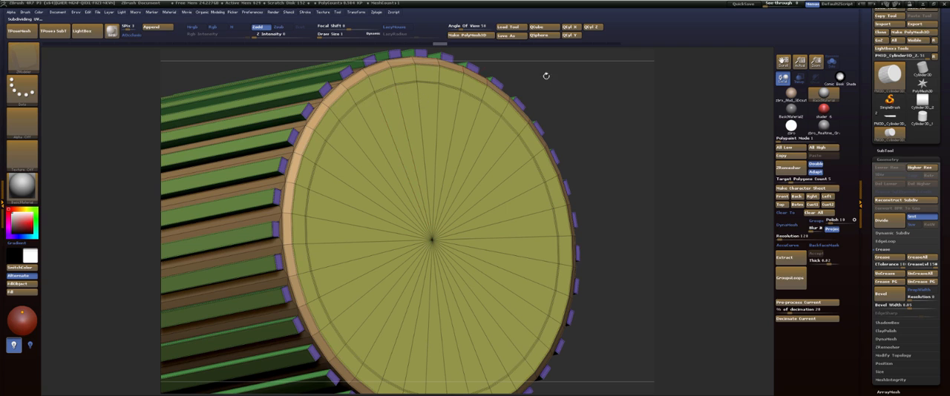
key(d)
drag(581, 94, 583, 94)
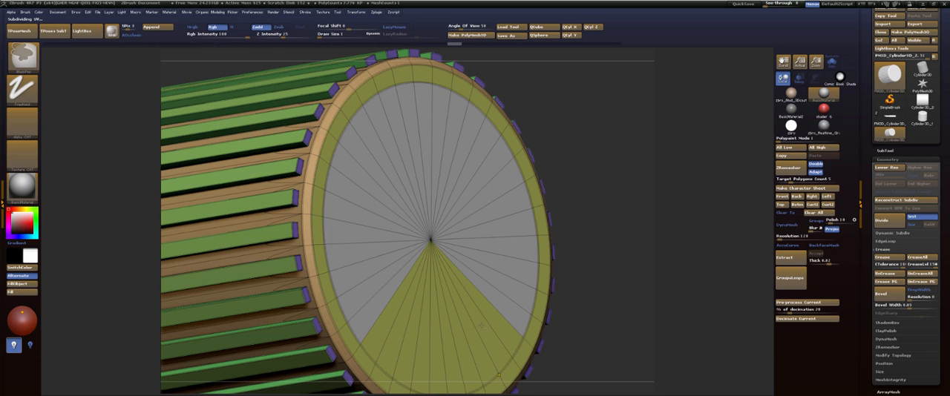
Push the end cap's inner disc deep into the cylinder with ZModeler's QMesh action on the A Single Poly target.
key(b)
key(z)
key(m)
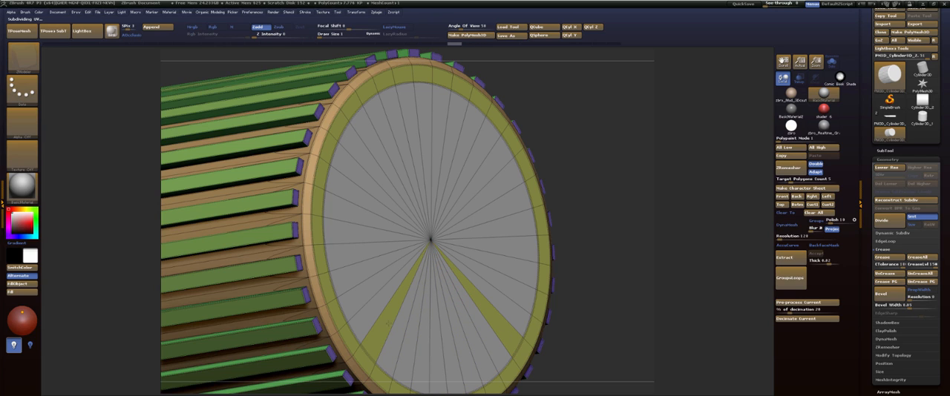
drag(629, 194, 367, 136)
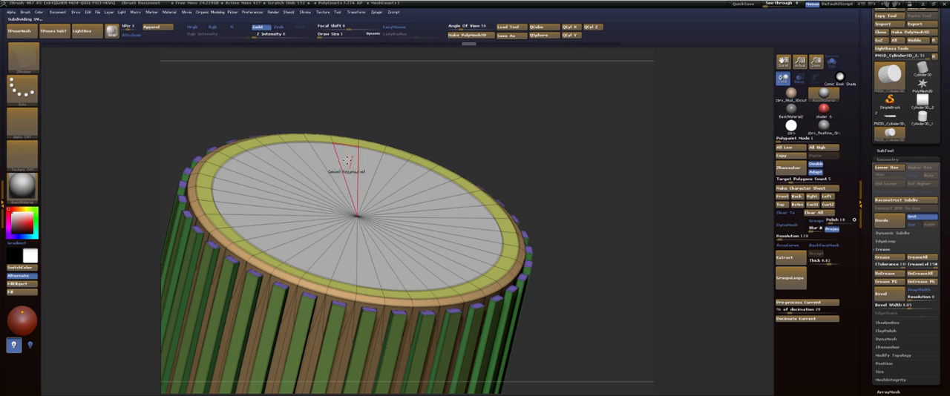
key(space)
click(285, 202)
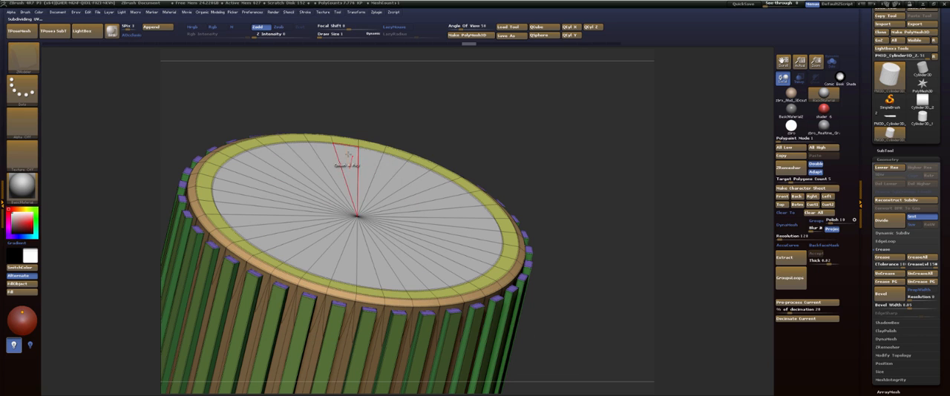
drag(348, 155, 311, 275)
mouse_move(543, 138)
mouse_down()
mouse_move(542, 106)
mouse_move(474, 98)
mouse_move(483, 121)
mouse_move(527, 123)
mouse_up()
key(shift+f)
key(w)
mouse_move(411, 152)
shift+mouse_down()
mouse_move(405, 91)
mouse_move(414, 113)
shift+mouse_up()
key(ctrl+z)
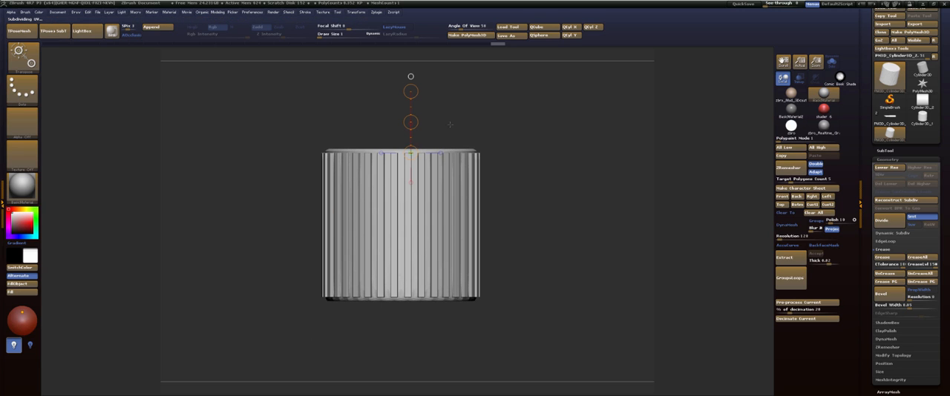
drag(466, 131, 461, 152)
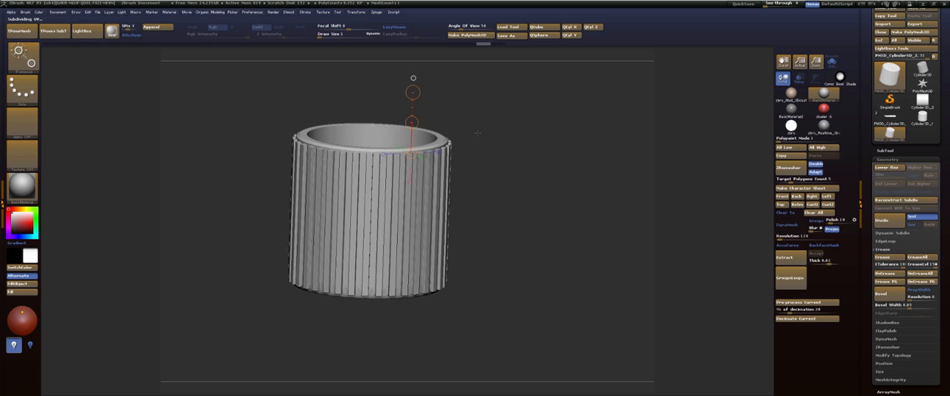
shift+drag(466, 96, 429, 76)
key(ctrl+z)
key(q)
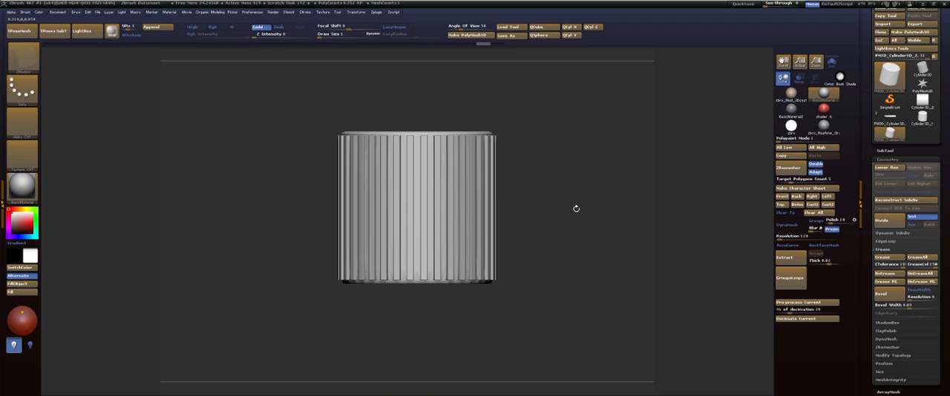
Shorten the ribbed cylinder by clipping away its lower half along a straight horizontal line with ClipCurve.
key(space)
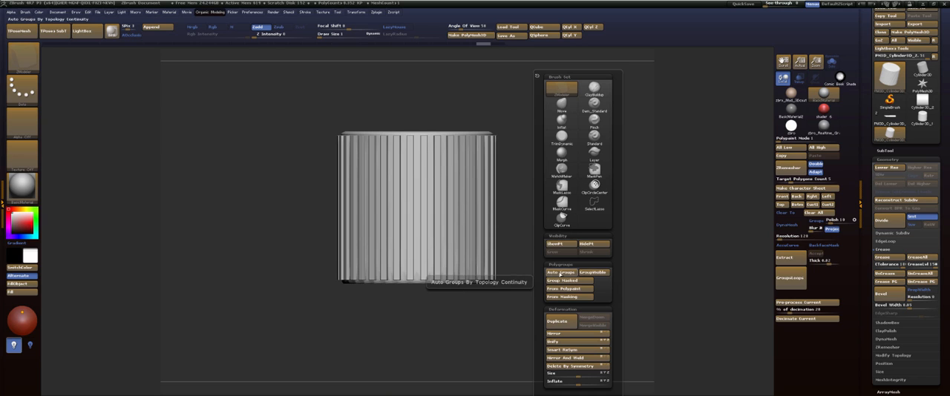
click(562, 218)
ctrl+shift+drag(522, 209, 223, 208)
drag(586, 152, 590, 136)
alt+drag(593, 80, 607, 108)
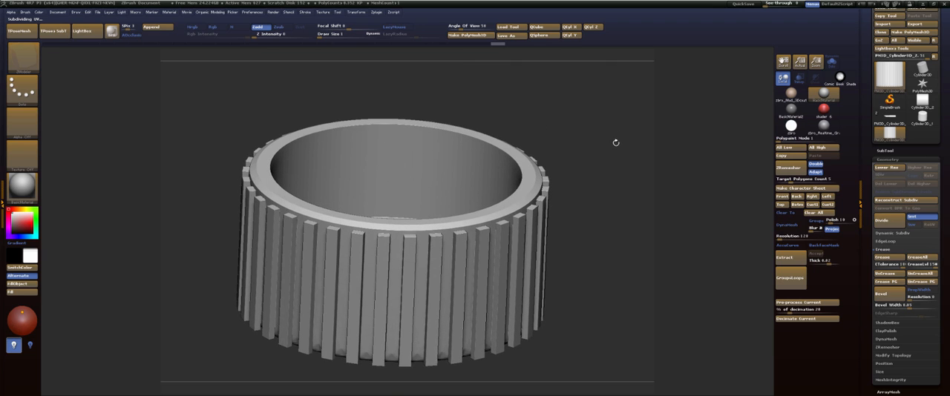
mouse_move(602, 147)
mouse_down()
mouse_move(603, 169)
mouse_move(559, 157)
mouse_up()
Extrude the hollow's inner wall inward with QMesh on the Polyloop target to form a separate concentric ring.
key(shift+f)
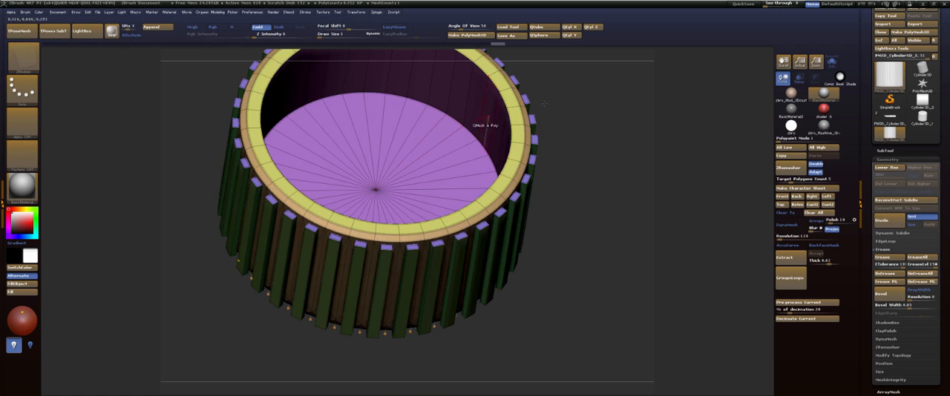
drag(575, 116, 587, 86)
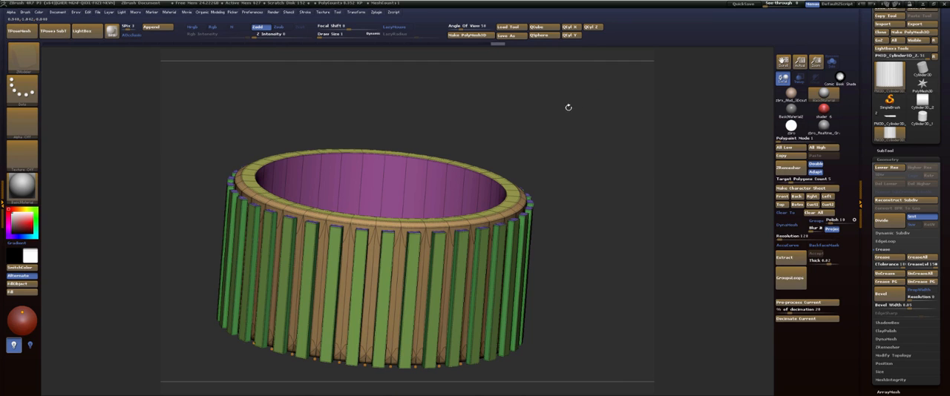
drag(552, 100, 551, 112)
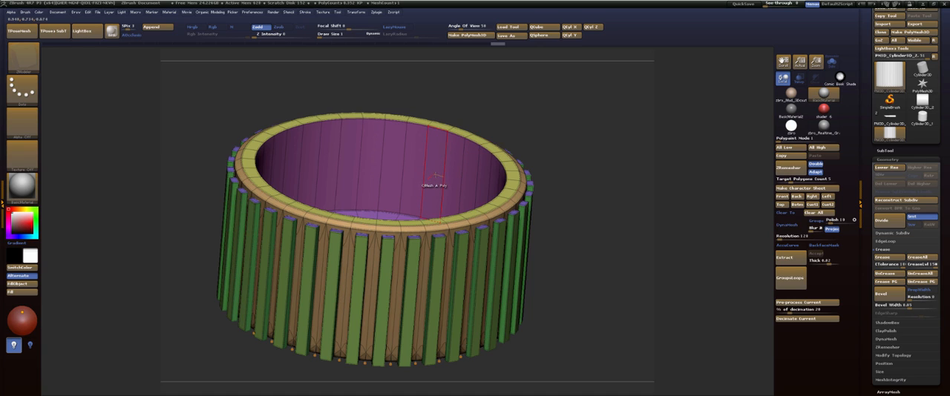
key(space)
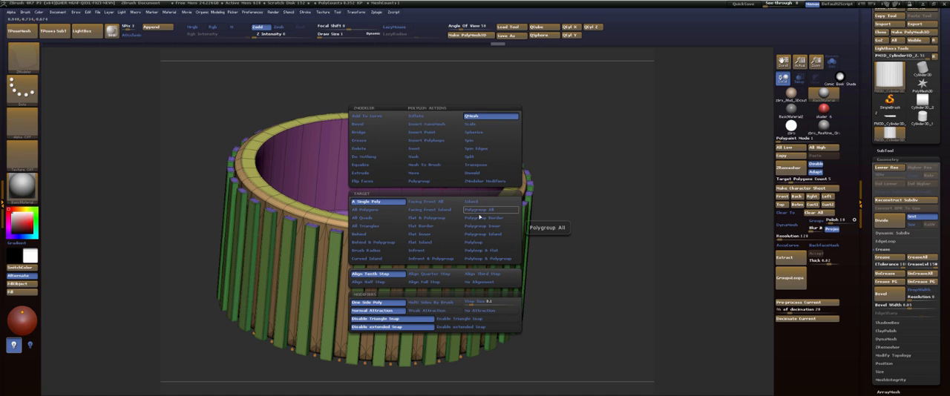
click(490, 243)
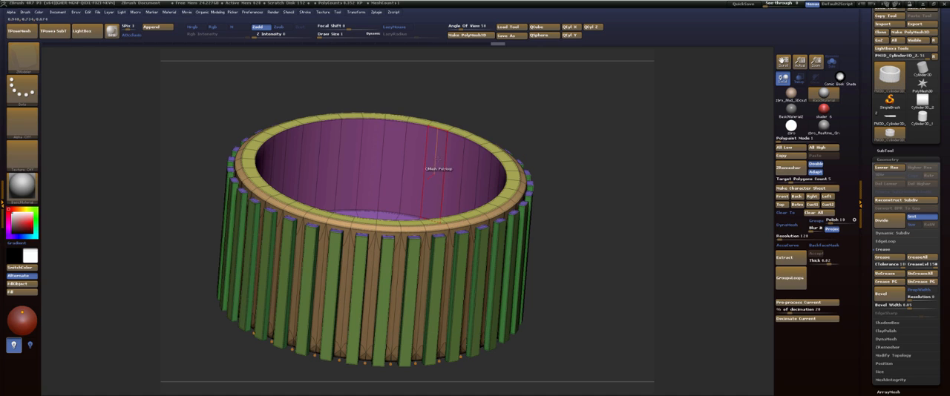
click(407, 170)
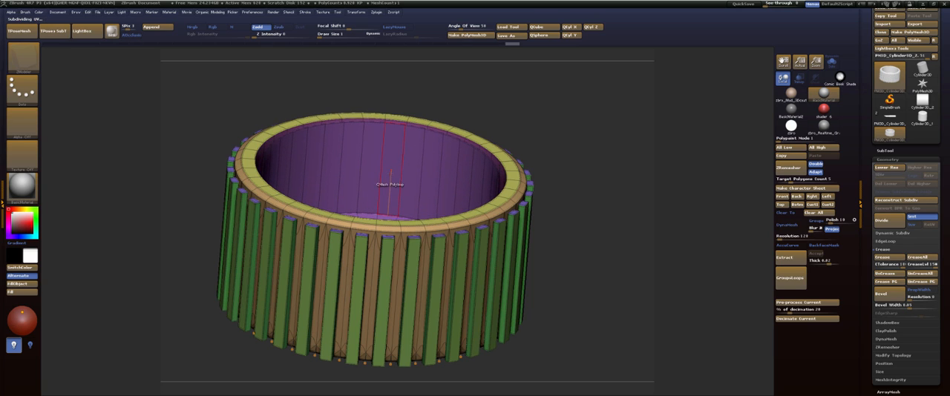
drag(386, 170, 345, 177)
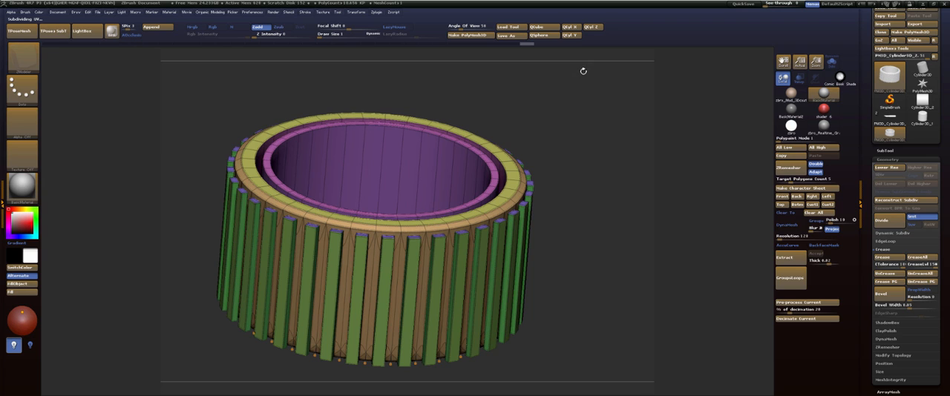
Assign polygroups with Auto Groups and isolate the inner ring.
key(space)
click(558, 268)
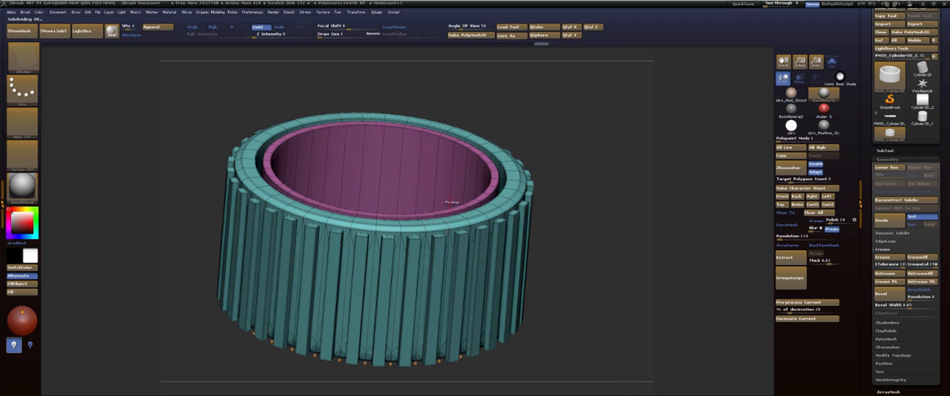
ctrl+shift+click(445, 142)
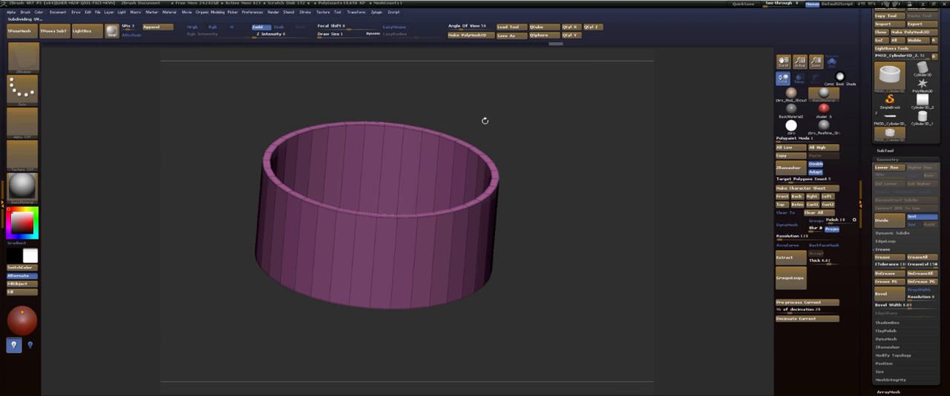
Set a centred transpose line along the inner ring's vertical axis and bring the ribbed body back into view.
key(w)
click(447, 132)
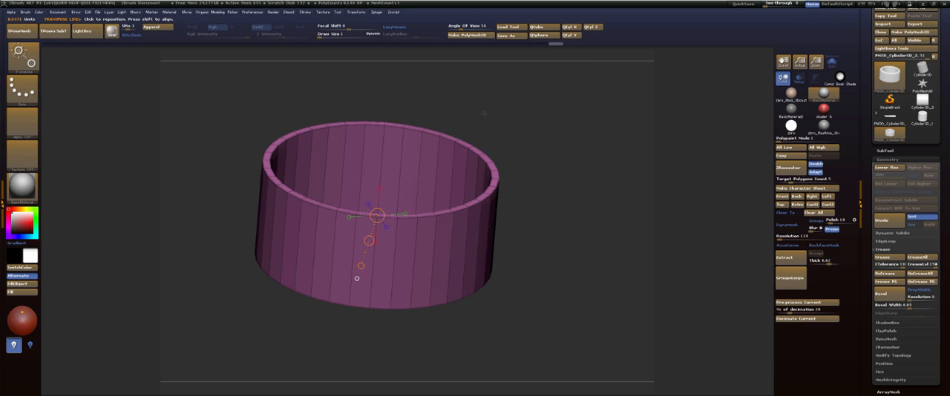
shift+drag(483, 113, 446, 108)
click(346, 155)
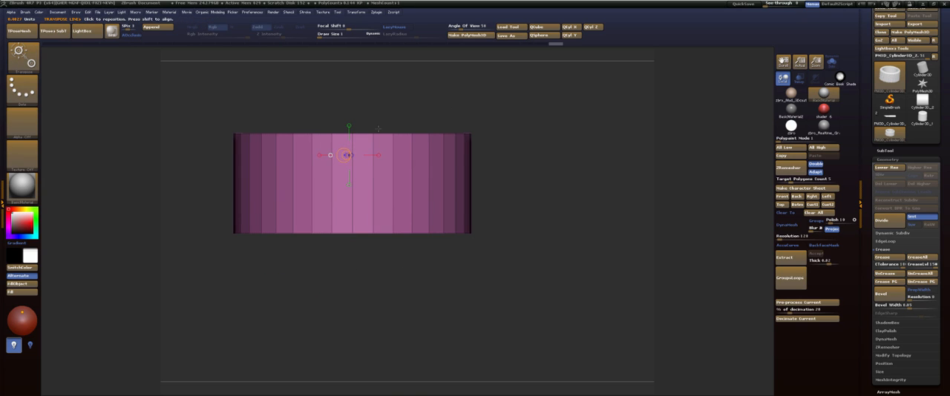
click(330, 155)
click(352, 154)
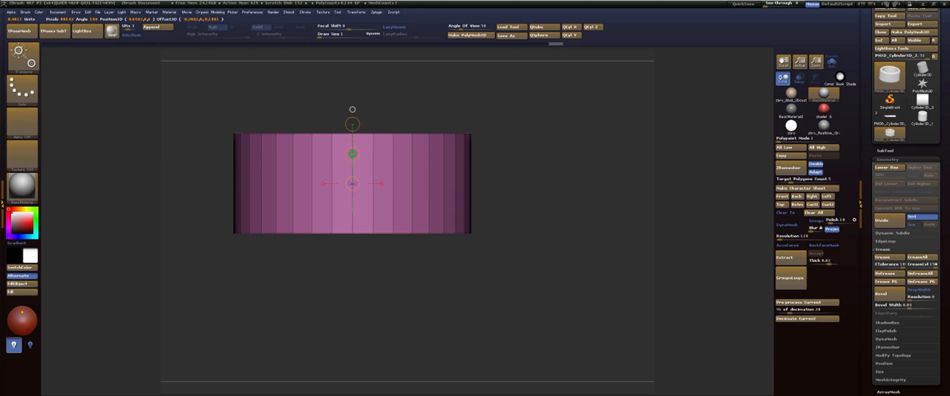
alt+drag(499, 84, 571, 123)
drag(571, 123, 571, 163)
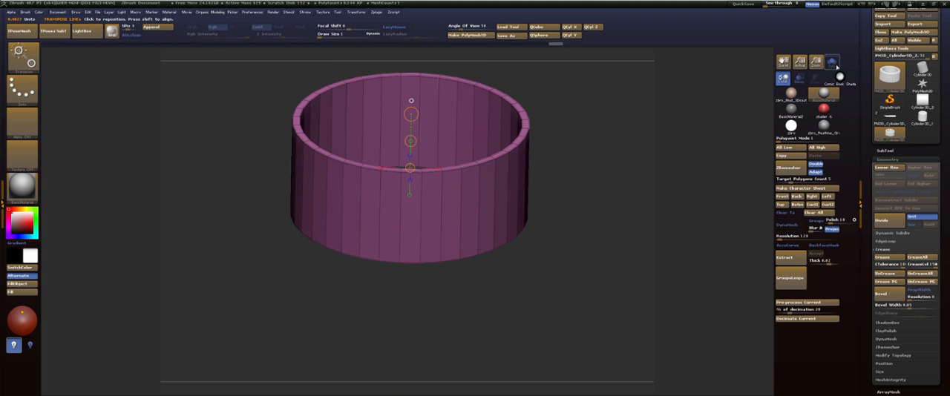
ctrl+shift+click(561, 56)
alt+drag(558, 53, 563, 123)
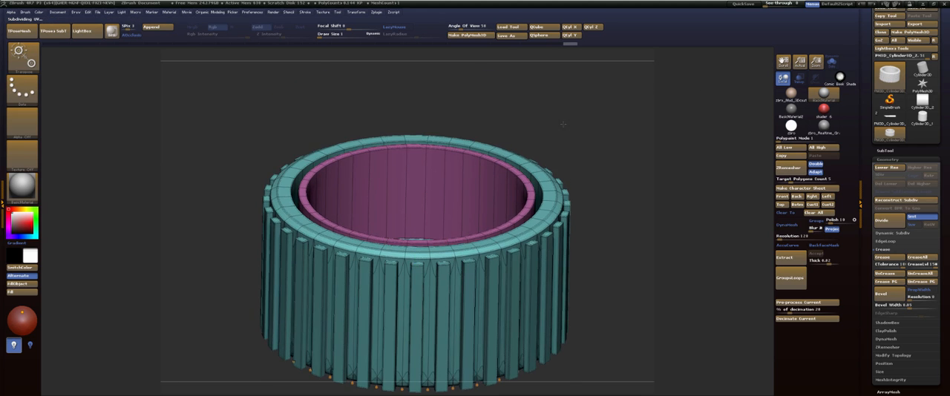
Mask the ribbed outer body, leaving only the inner ring unmasked.
key(ctrl+z)
ctrl+click(595, 106)
ctrl+shift+click(599, 104)
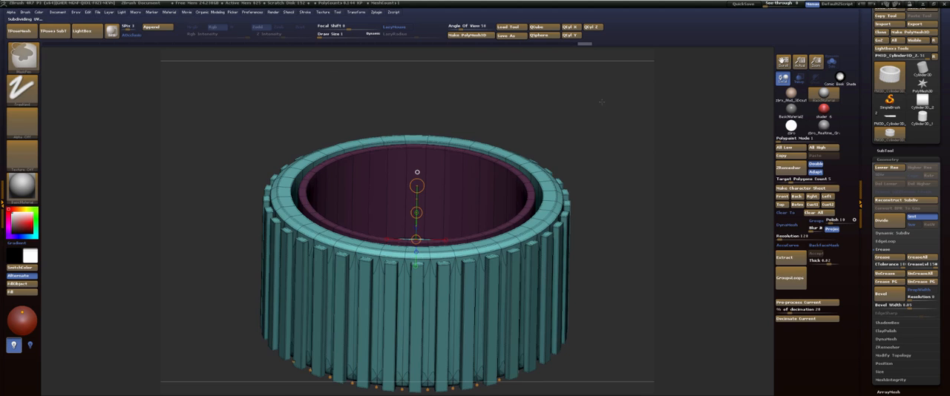
ctrl+click(594, 103)
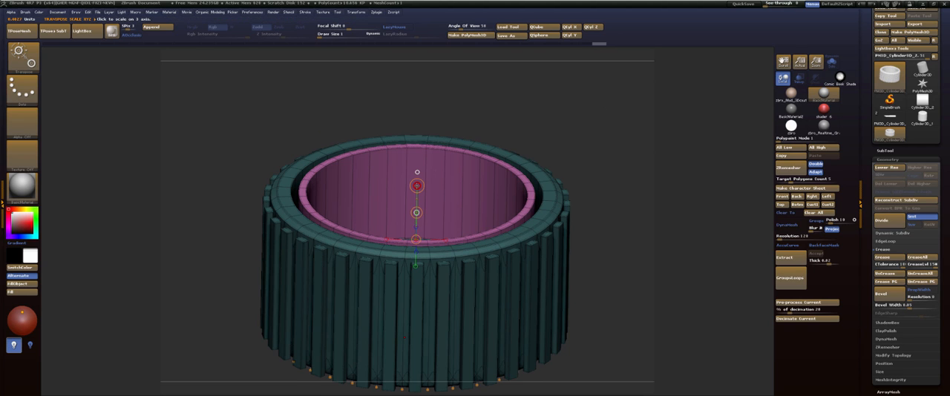
Thicken the inner ring with Inflate and stretch it along its axis so it protrudes past the body's rim.
drag(417, 185, 419, 179)
key(ctrl+z)
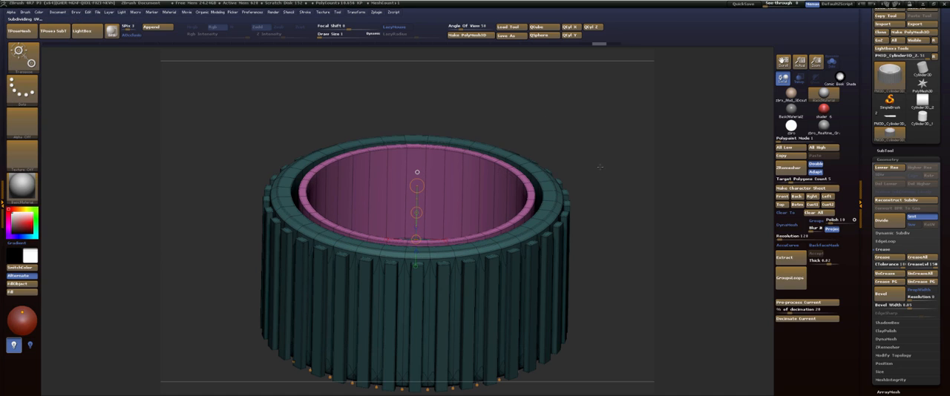
key(1)
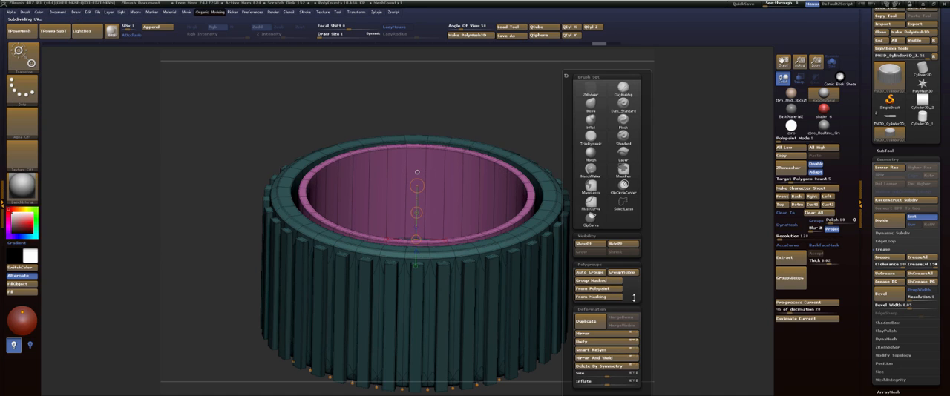
drag(607, 381, 616, 382)
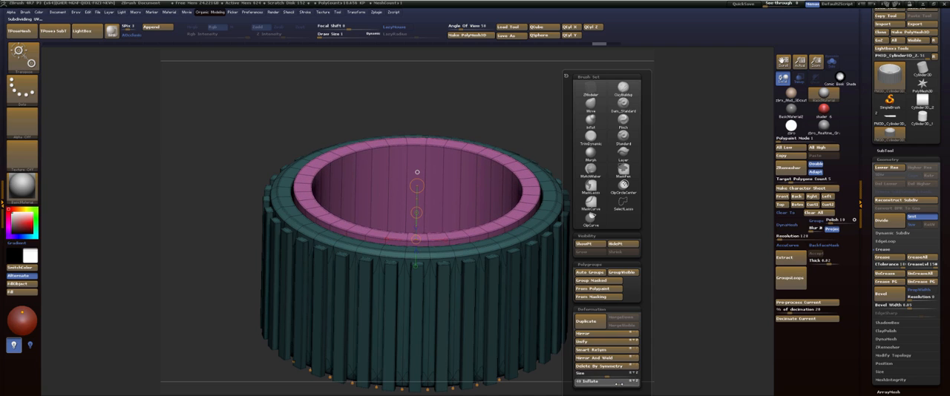
drag(417, 185, 418, 180)
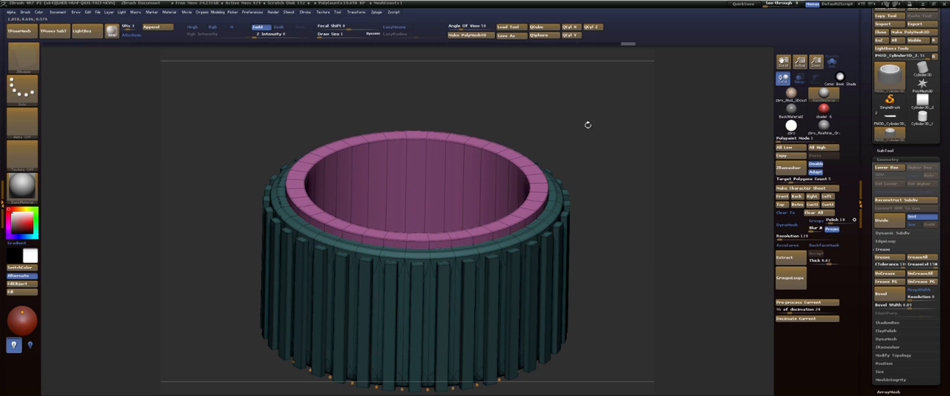
Clip off the inner ring's lower part along a horizontal line in side view, keeping the ribbed body masked.
mouse_move(588, 125)
mouse_down()
mouse_move(602, 118)
mouse_move(587, 122)
mouse_move(579, 143)
mouse_move(577, 121)
mouse_up()
key(shift+f)
ctrl+shift+drag(672, 197, 205, 198)
drag(568, 84, 585, 124)
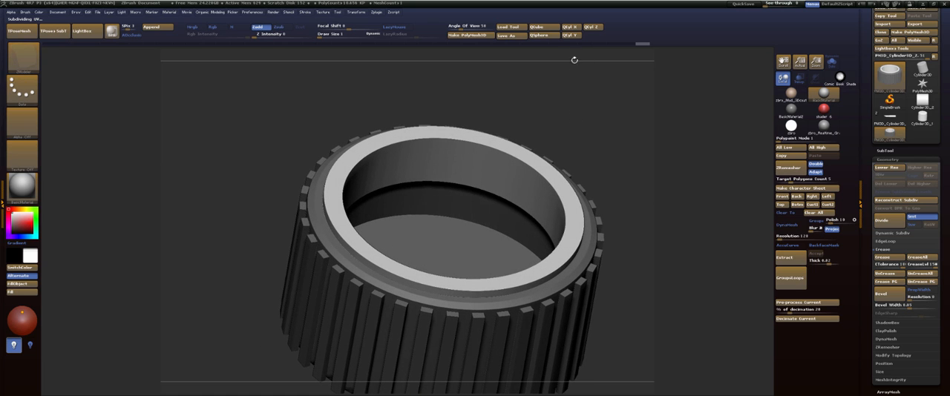
mouse_move(604, 119)
shift+mouse_down()
mouse_move(598, 95)
mouse_move(613, 126)
shift+mouse_up()
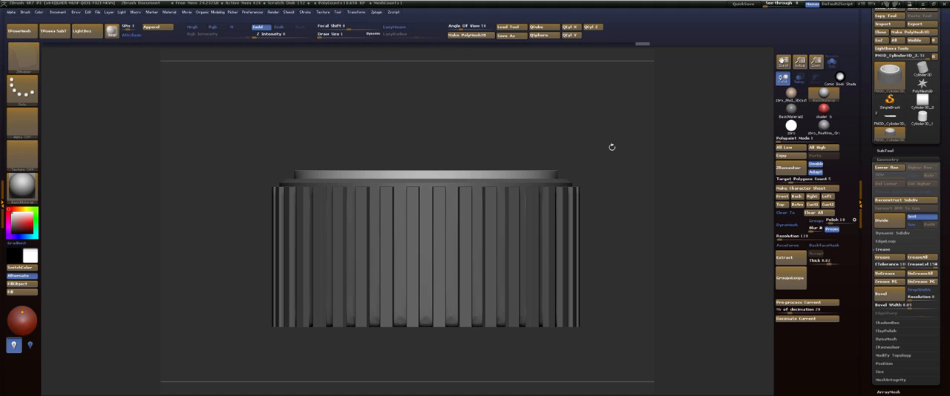
alt+drag(311, 102, 313, 95)
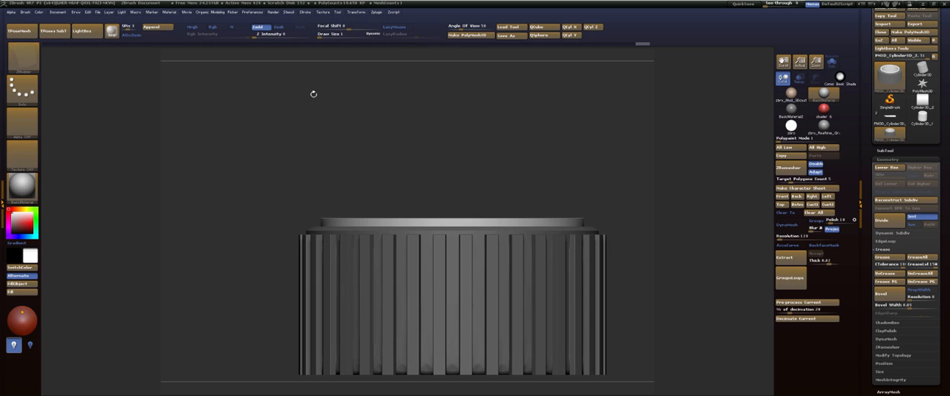
Make the sphere the active subtool and move it straight up to the open end of the ribbed cylinder.
click(160, 27)
click(28, 83)
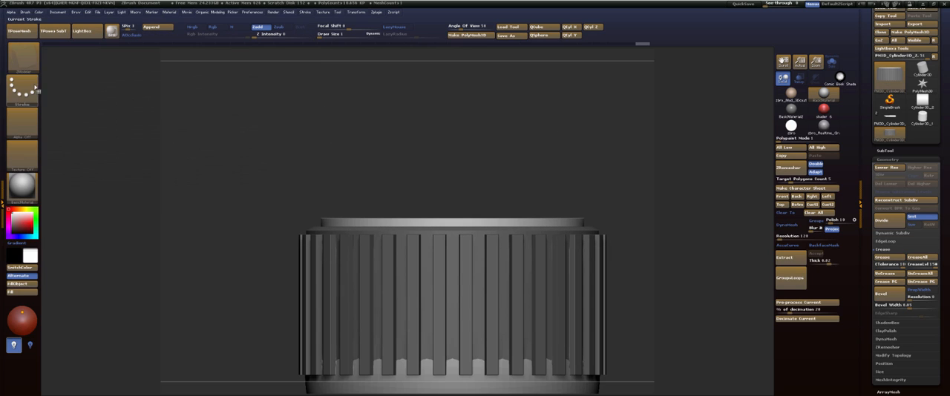
alt+click(468, 277)
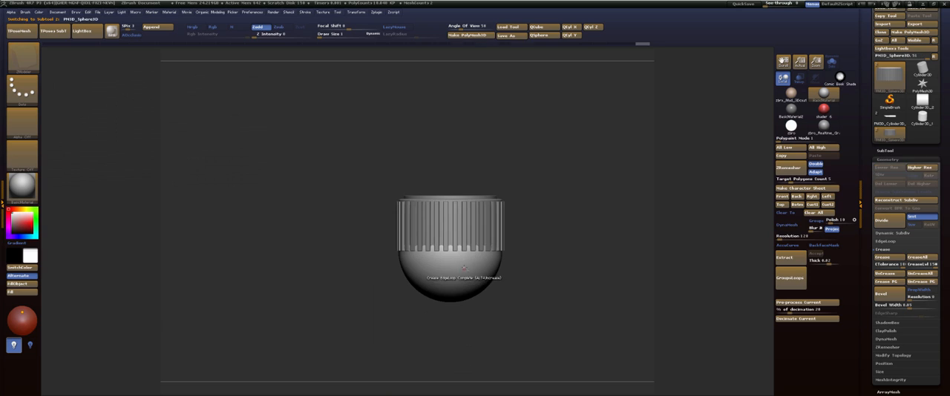
key(w)
mouse_move(451, 250)
mouse_down()
mouse_move(486, 250)
mouse_move(451, 187)
mouse_move(452, 141)
mouse_move(456, 167)
mouse_up()
click(451, 224)
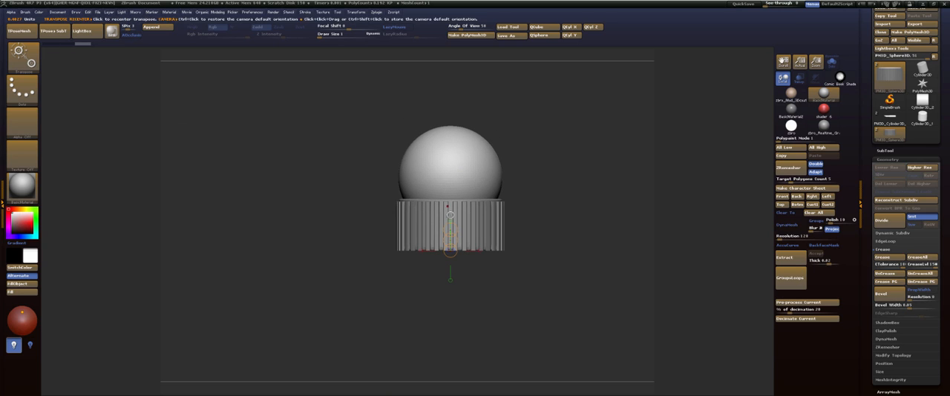
Scale the sphere down and position it so it sits inside the opening of the inner ring.
click(450, 215)
drag(479, 178, 468, 167)
drag(516, 111, 534, 134)
mouse_move(529, 157)
mouse_down()
mouse_move(502, 138)
mouse_move(452, 142)
mouse_up()
click(451, 148)
key(q)
drag(541, 131, 546, 206)
alt+drag(530, 175, 583, 126)
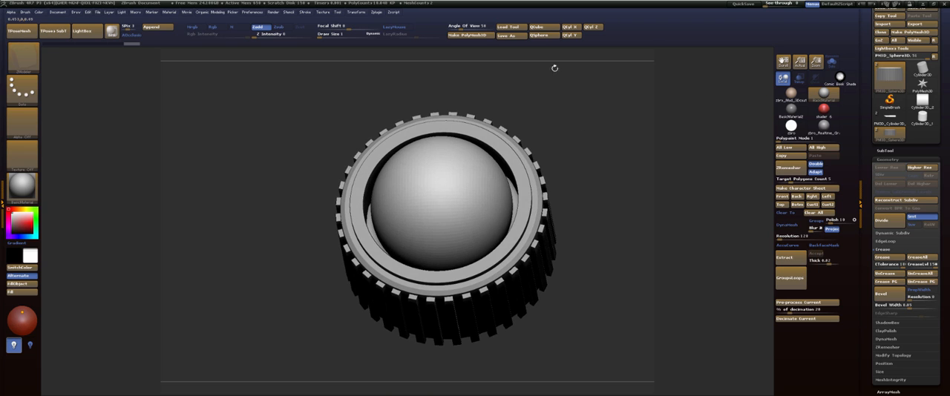
Make the ribbed cylinder the active subtool, turn on its polyframe and isolate it from the sphere with Solo mode.
drag(579, 150, 564, 191)
alt+click(559, 206)
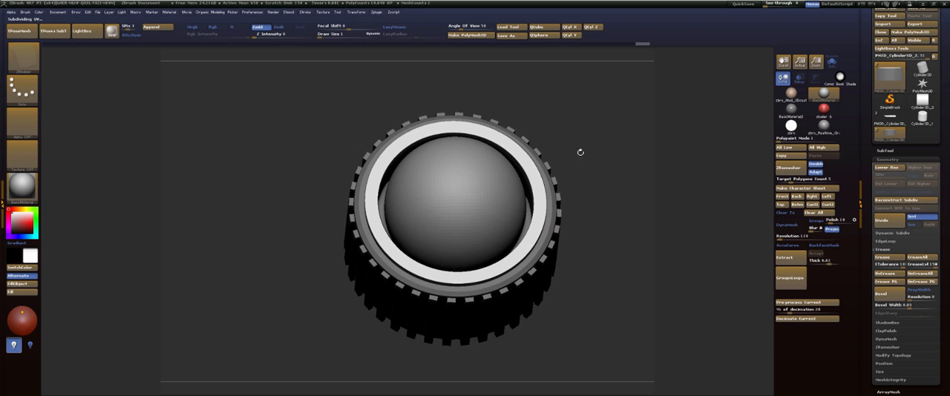
drag(581, 152, 585, 179)
key(shift+f)
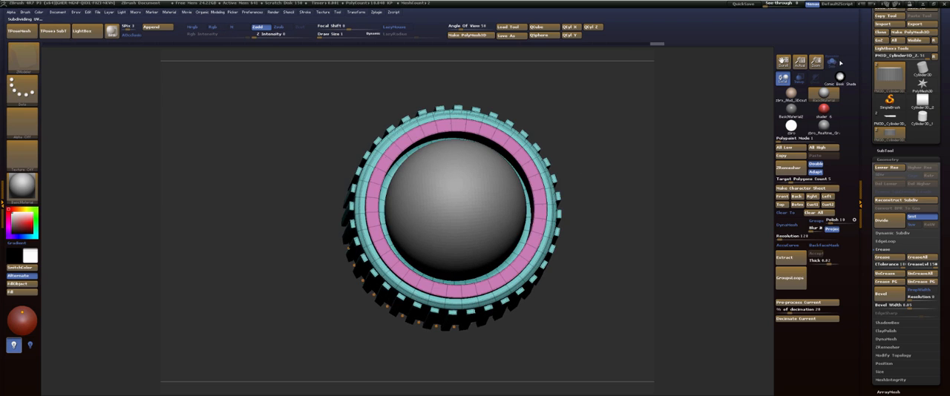
click(832, 63)
drag(606, 94, 605, 126)
key(f)
drag(634, 80, 634, 45)
Mark all triangular faces of the recessed cap inside the inner ring as a temporary ZModeler polygroup.
mouse_move(462, 184)
alt+mouse_down()
mouse_move(384, 178)
mouse_move(321, 206)
mouse_move(325, 229)
alt+mouse_up()
mouse_move(644, 75)
mouse_down()
mouse_move(626, 111)
mouse_move(449, 158)
mouse_up()
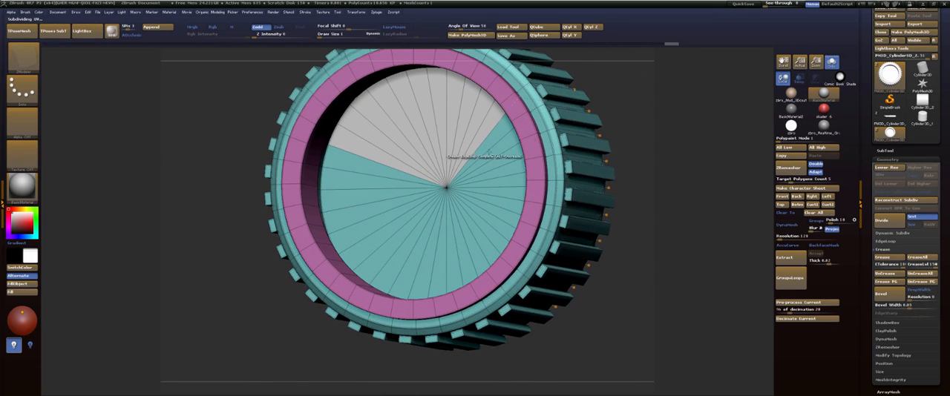
mouse_move(360, 180)
alt+mouse_down()
mouse_move(338, 197)
mouse_move(416, 286)
mouse_move(495, 221)
alt+mouse_up()
mouse_move(504, 159)
alt+mouse_down()
mouse_move(505, 215)
mouse_move(500, 209)
alt+mouse_up()
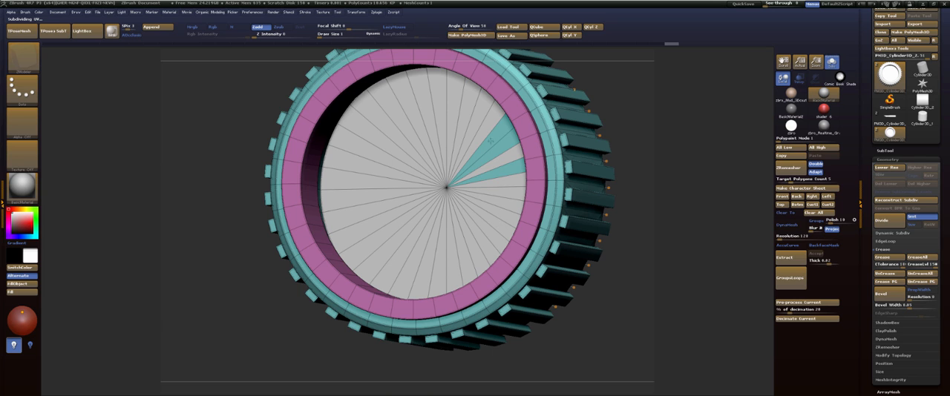
alt+drag(489, 139, 517, 173)
drag(649, 93, 626, 33)
mouse_move(621, 84)
mouse_down()
mouse_move(673, 108)
mouse_move(670, 116)
mouse_up()
key(ctrl+z)
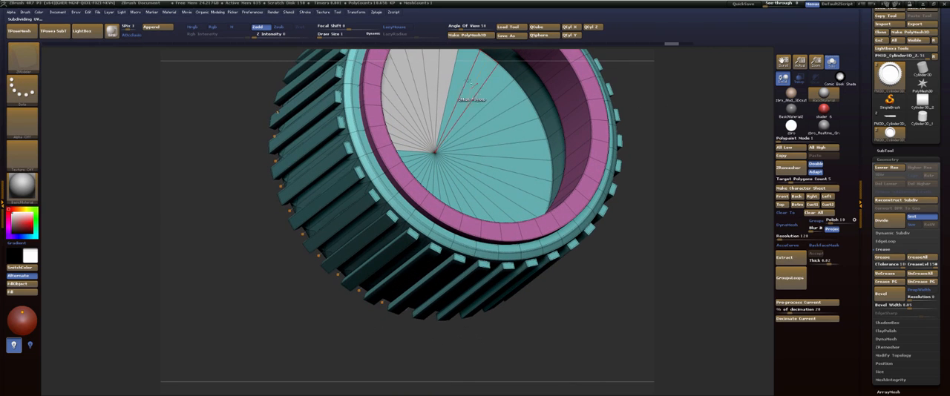
mouse_move(463, 81)
alt+mouse_down()
mouse_move(512, 141)
mouse_move(486, 207)
alt+mouse_up()
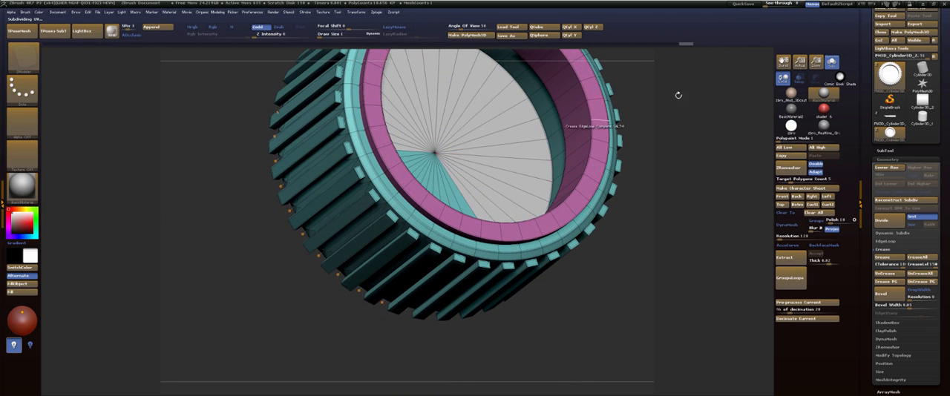
drag(678, 94, 644, 141)
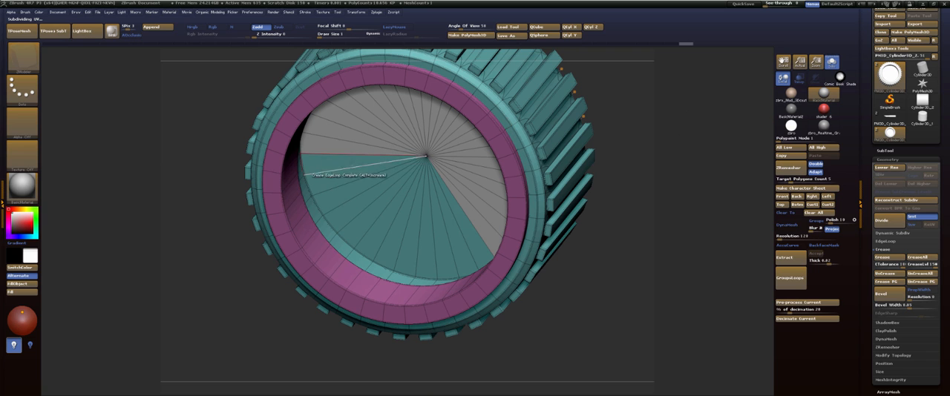
mouse_move(347, 166)
alt+mouse_down()
mouse_move(374, 215)
mouse_move(436, 234)
mouse_move(469, 227)
alt+mouse_up()
Apply the ZModeler Transpose action with the Polygroup All target to the recessed cap, and bring the sphere back into view.
drag(629, 119, 573, 76)
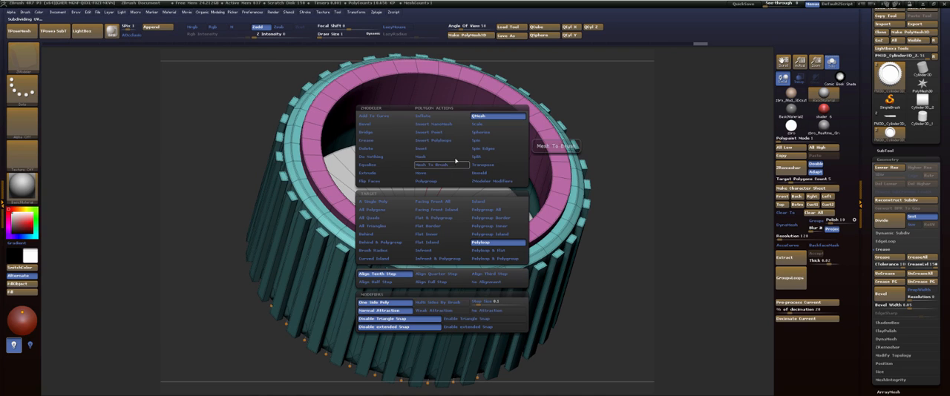
key(space)
click(483, 166)
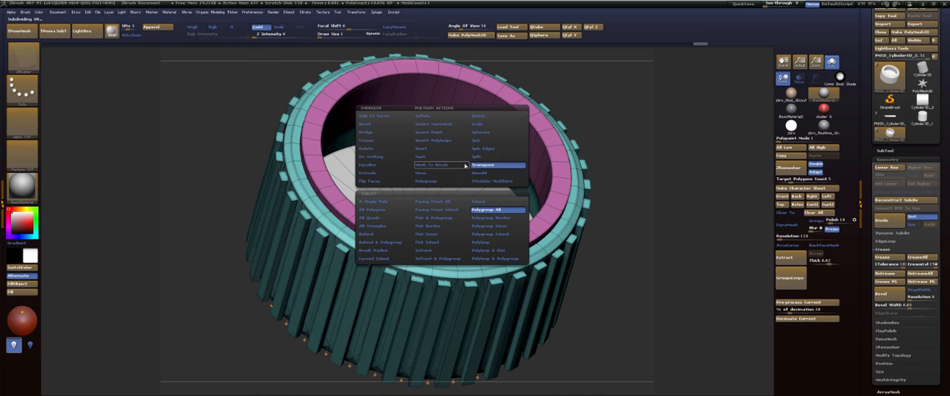
click(442, 173)
drag(623, 165, 602, 147)
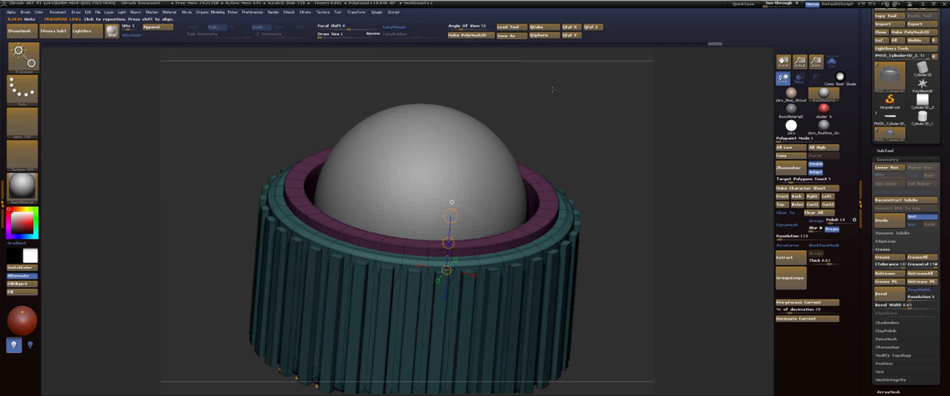
drag(569, 133, 493, 175)
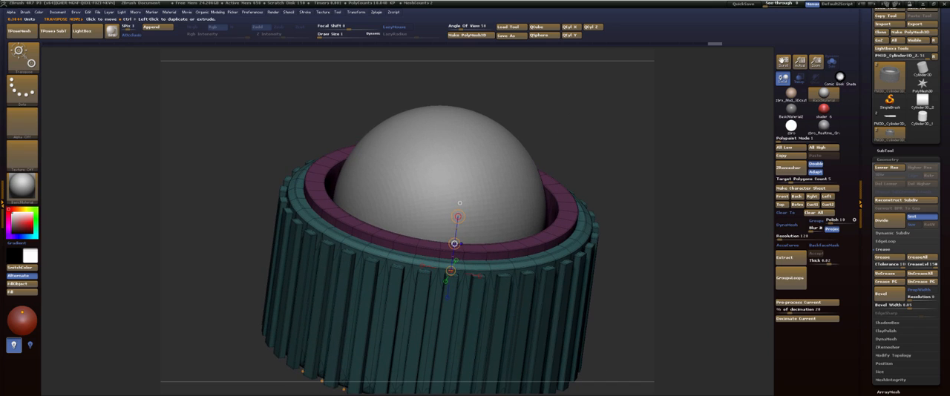
Divide the ribbed cylinder's geometry and clear its mask and polyframe display.
key(ctrl+d)
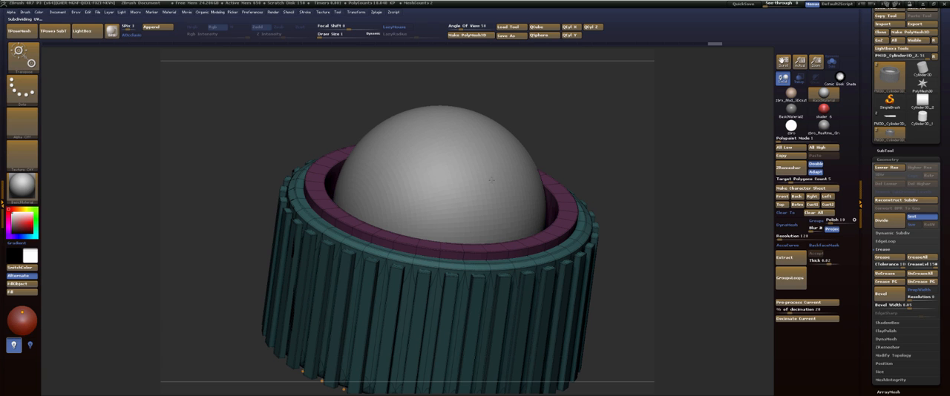
mouse_move(602, 97)
mouse_down()
mouse_move(594, 119)
mouse_move(607, 146)
mouse_move(592, 149)
mouse_move(584, 121)
mouse_move(598, 125)
mouse_move(528, 121)
mouse_move(546, 166)
mouse_move(610, 157)
mouse_up()
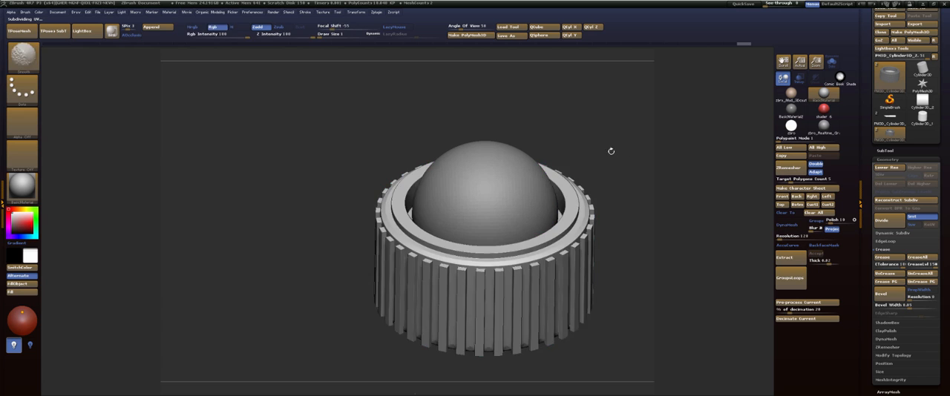
mouse_move(611, 151)
mouse_down()
mouse_move(615, 205)
mouse_move(607, 137)
mouse_up()
Make the sphere the active subtool and raise it to its highest subdivision level.
alt+click(522, 188)
key(f)
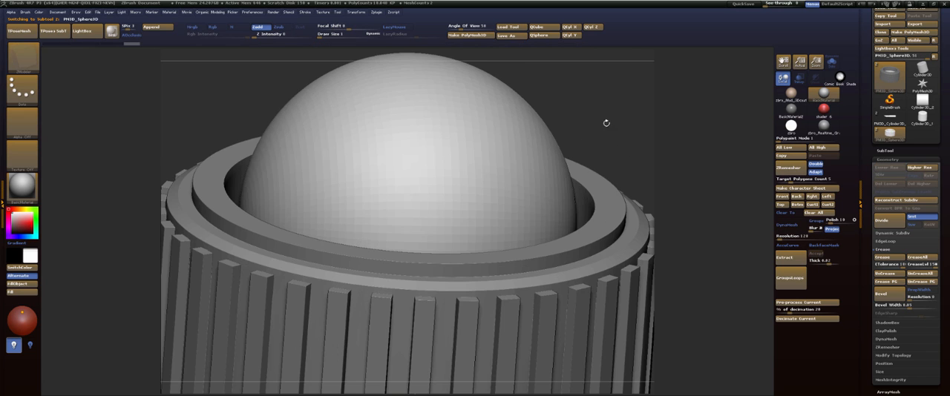
key(d)
key(f)
drag(606, 104, 614, 129)
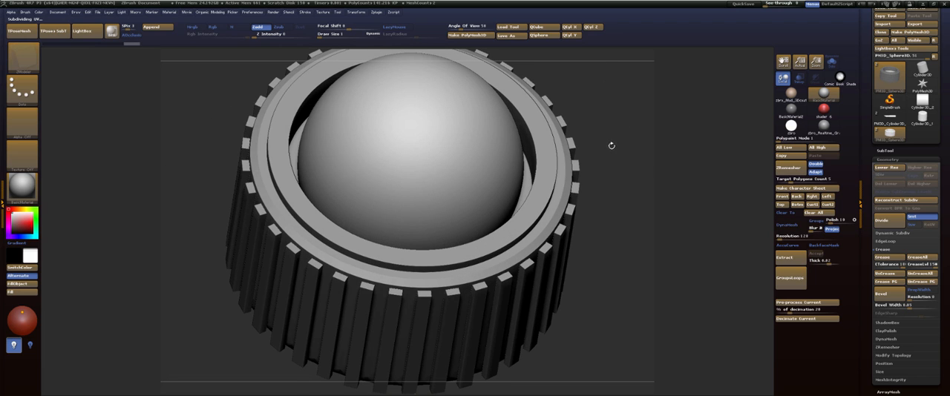
Merge the sphere and the ribbed cylinder into one subtool with MergeDown, accepting the non-undoable operation.
alt+drag(612, 165, 596, 152)
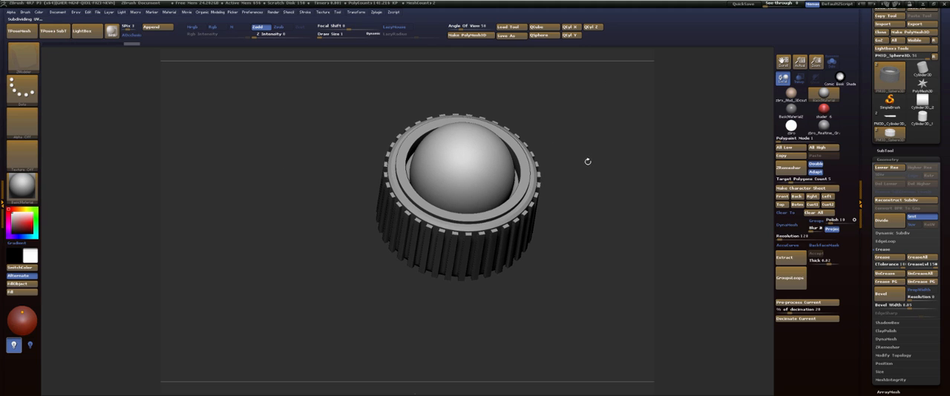
drag(583, 176, 579, 192)
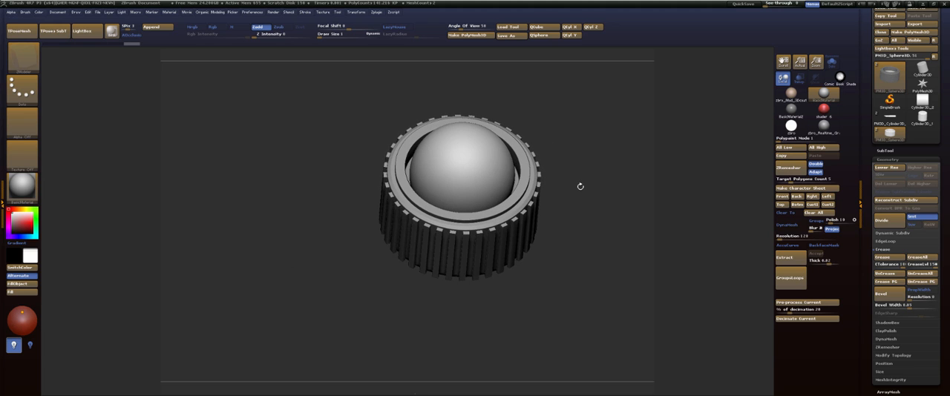
alt+drag(582, 186, 630, 171)
drag(631, 145, 621, 128)
drag(641, 161, 631, 91)
drag(892, 159, 890, 159)
click(887, 152)
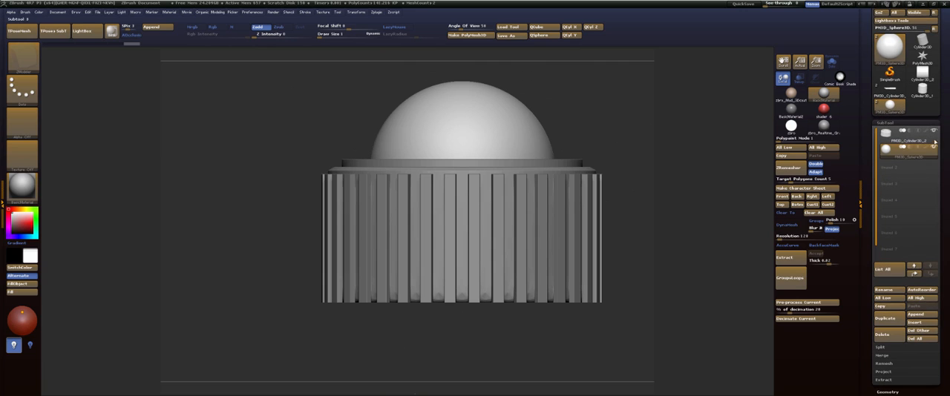
click(881, 346)
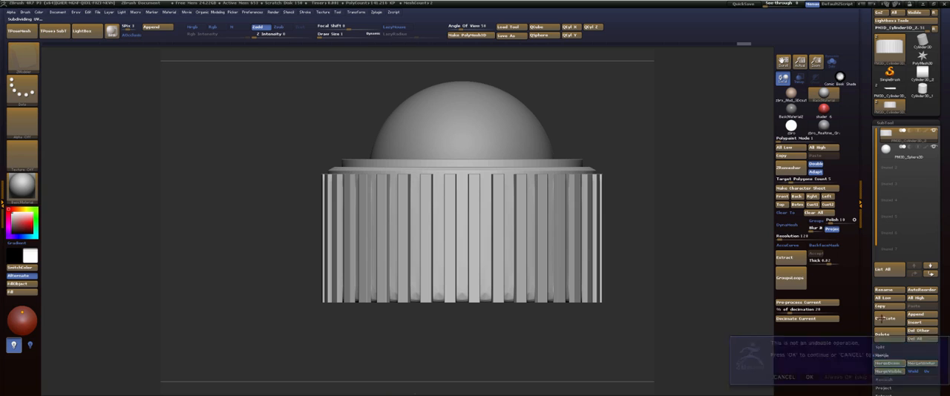
click(890, 364)
click(808, 377)
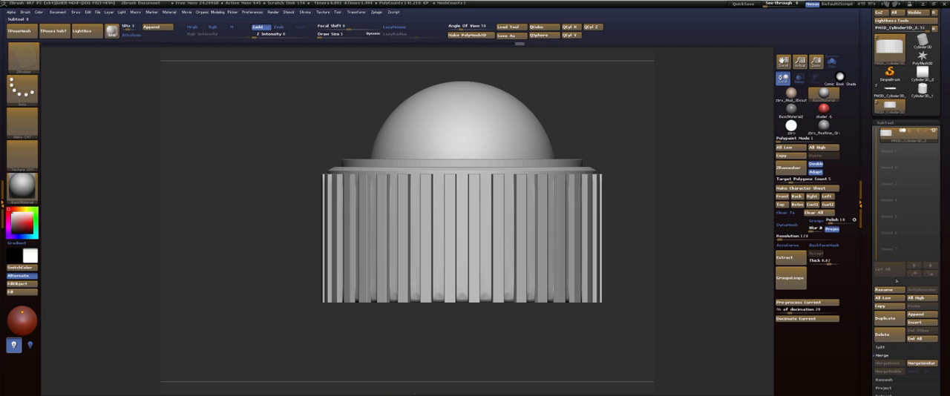
Rename the merged ribbed cylinder subtool as PowerButton.
click(886, 289)
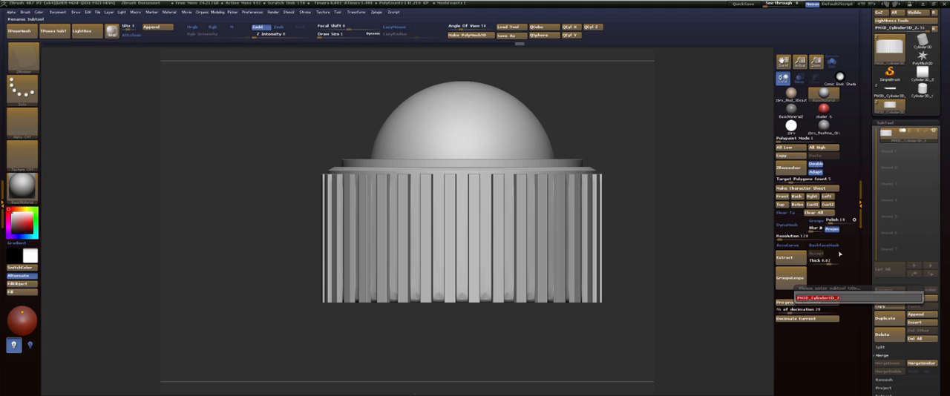
text(PonerButton)
key(Return)
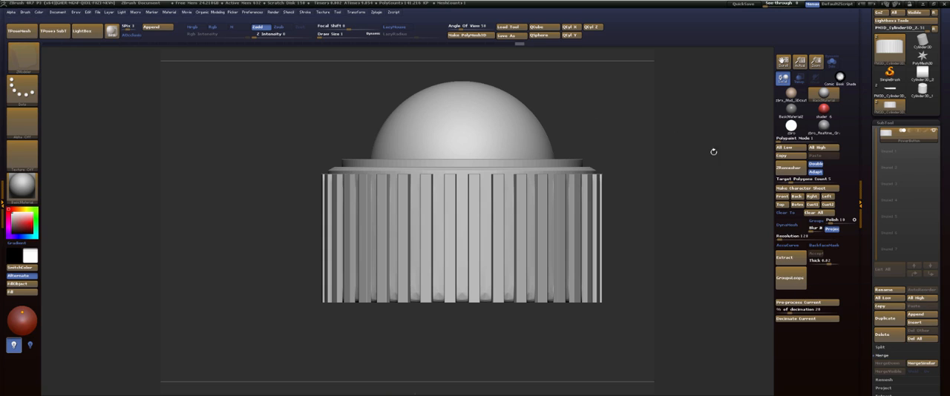
Switch to the lightsaber hilt tool and rename its long tube subtool as LightSaber.
click(890, 89)
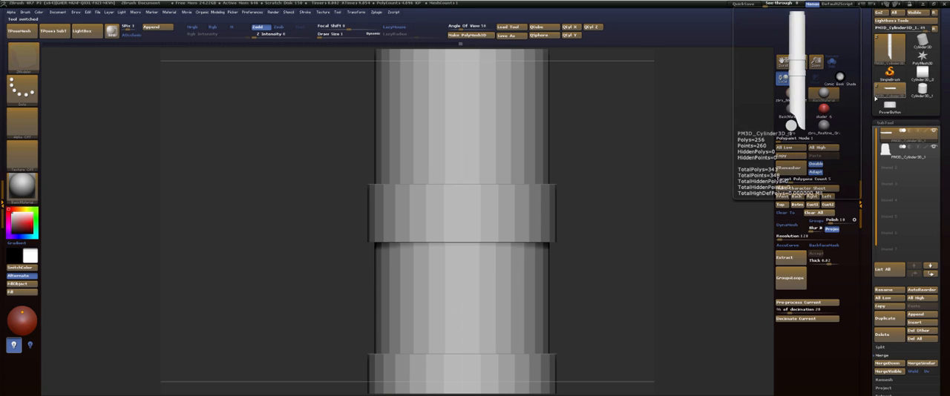
click(885, 290)
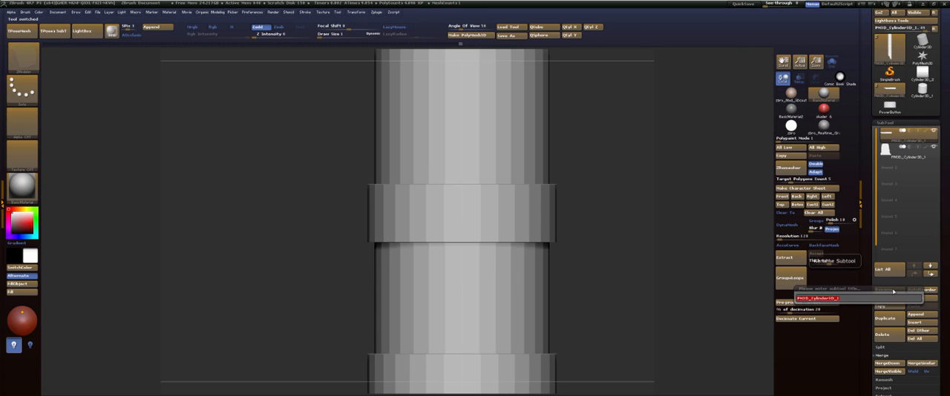
text(D)
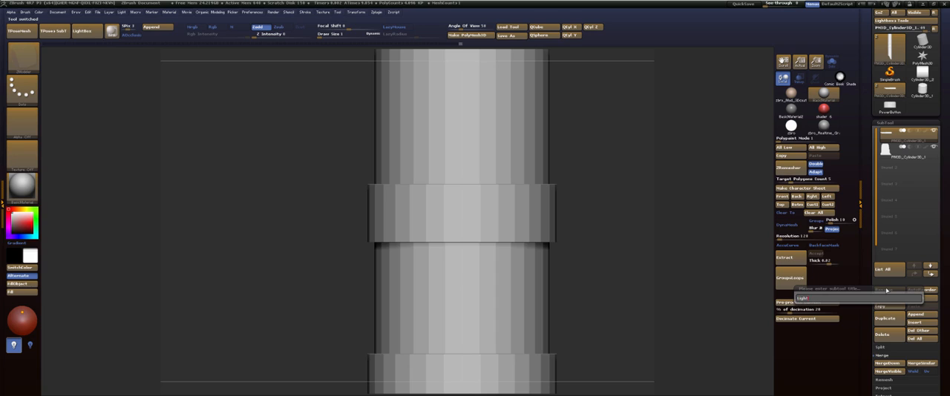
text(ighttaber)
key(Return)
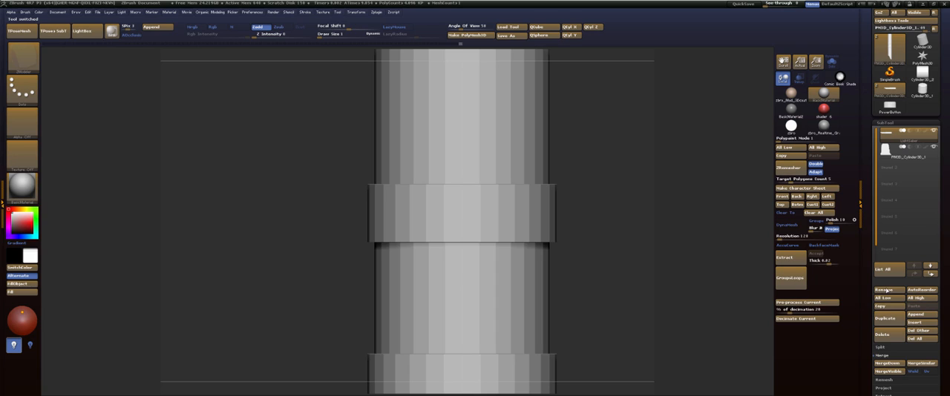
Make the hilt's second subtool active and rename it as HiltSwitch.
click(907, 157)
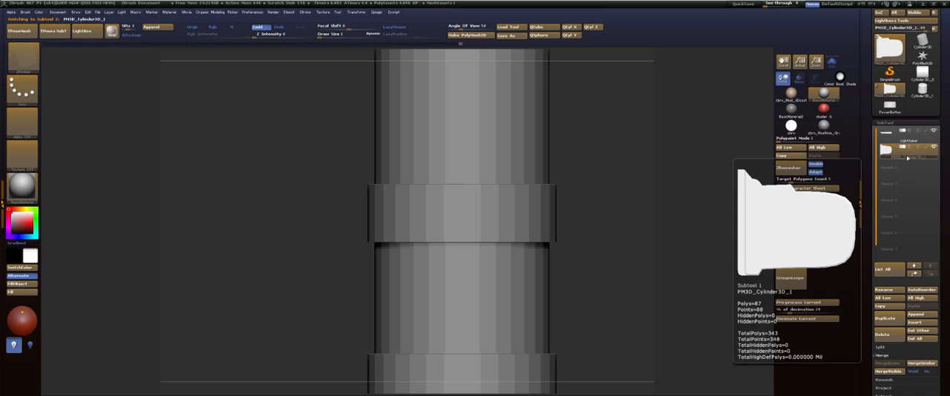
click(889, 291)
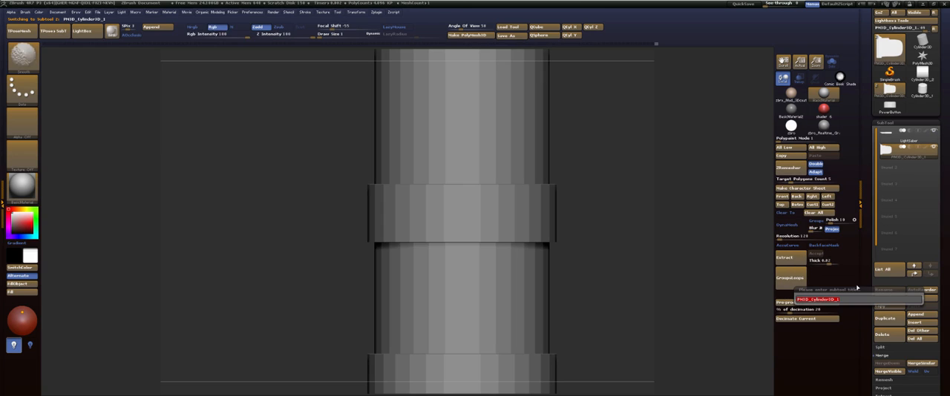
text(ShBitton)
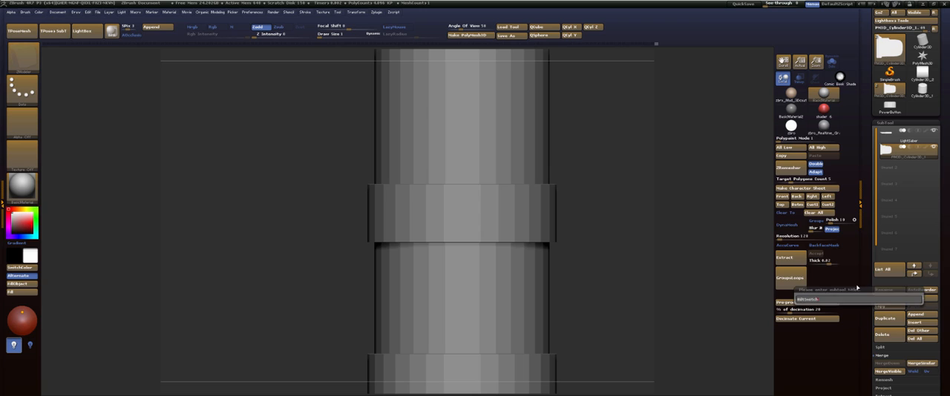
key(Return)
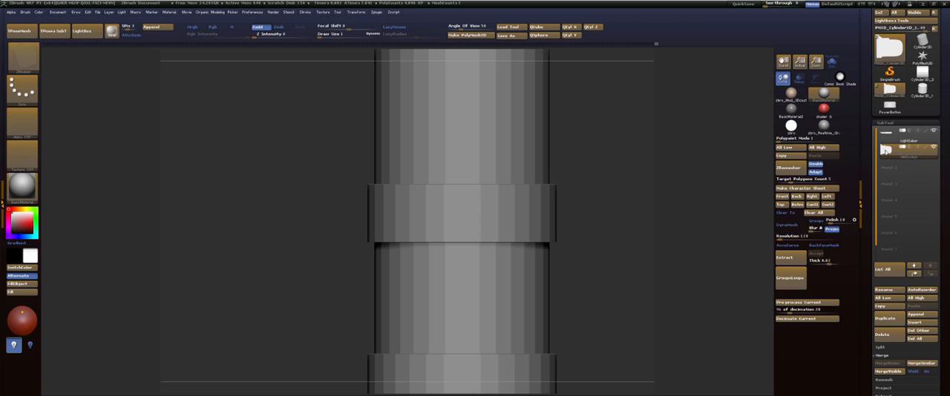
Append PowerButton to the hilt tool as a subtool and make it the active one.
click(885, 151)
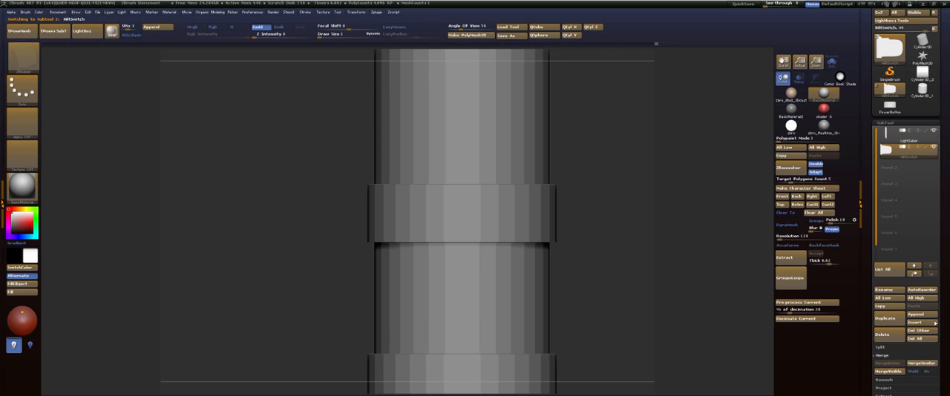
click(919, 315)
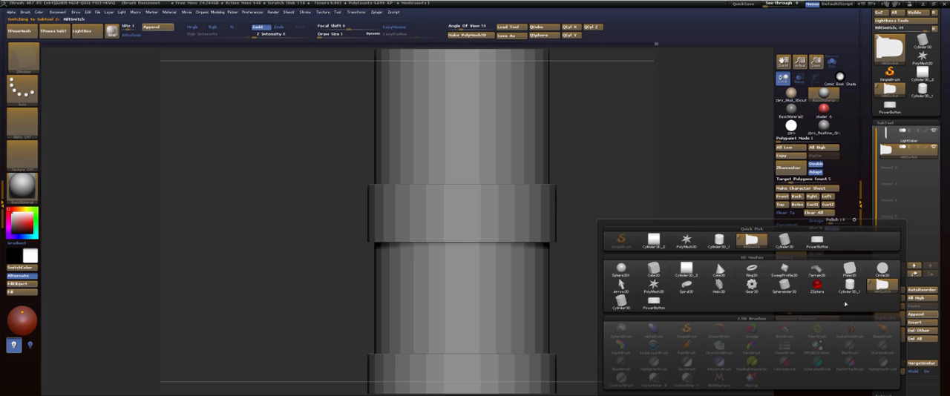
click(816, 241)
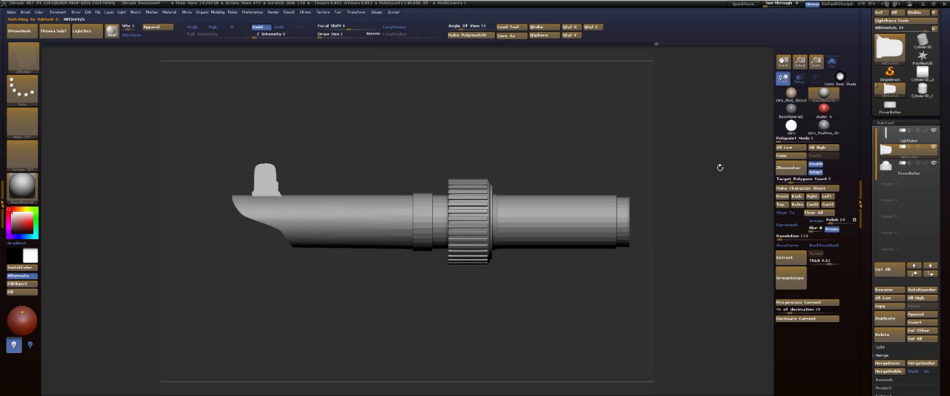
click(909, 175)
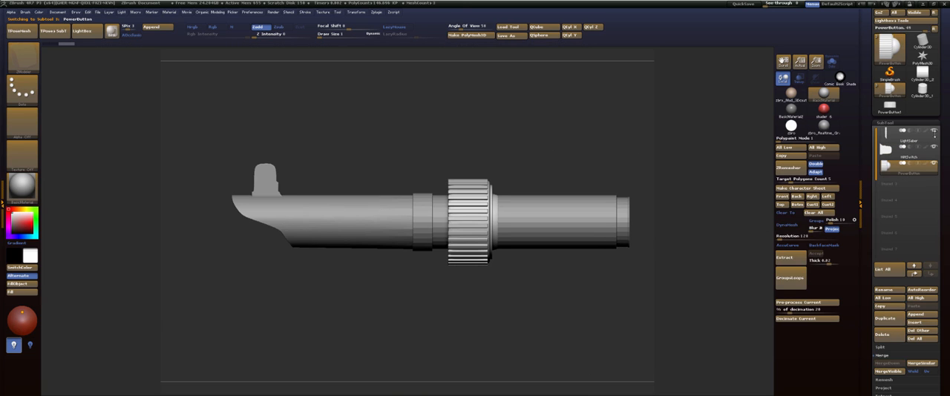
Switch to Photoshop and examine the button's placement on the lightsaber side-view reference.
key(alt+Tab)
key(alt+Tab)
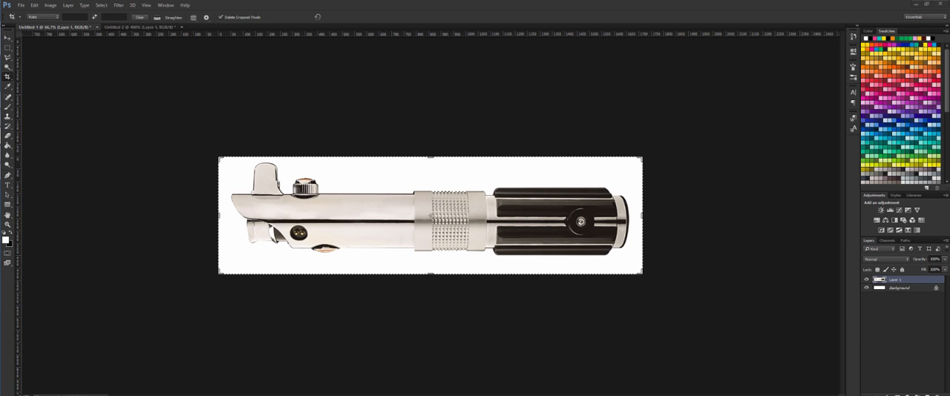
Switch to ZBrush, set See-through to 57 over the reference, and rotate the power button upright so its dome faces outward from the hilt.
key(alt+Tab)
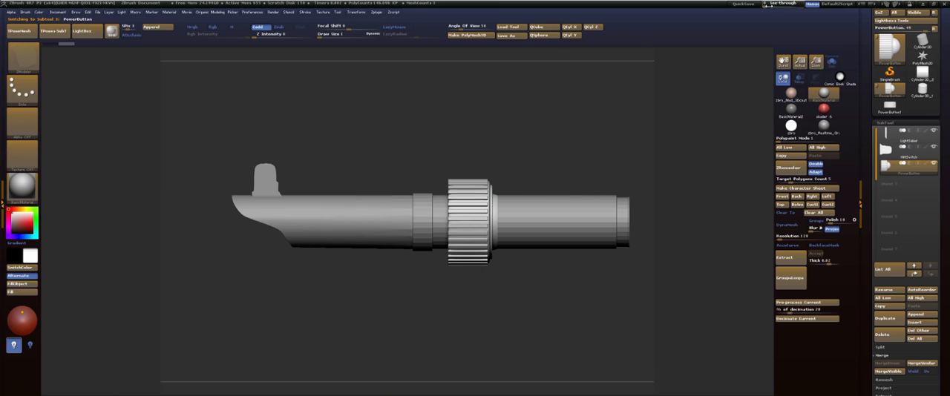
drag(766, 5, 785, 6)
key(w)
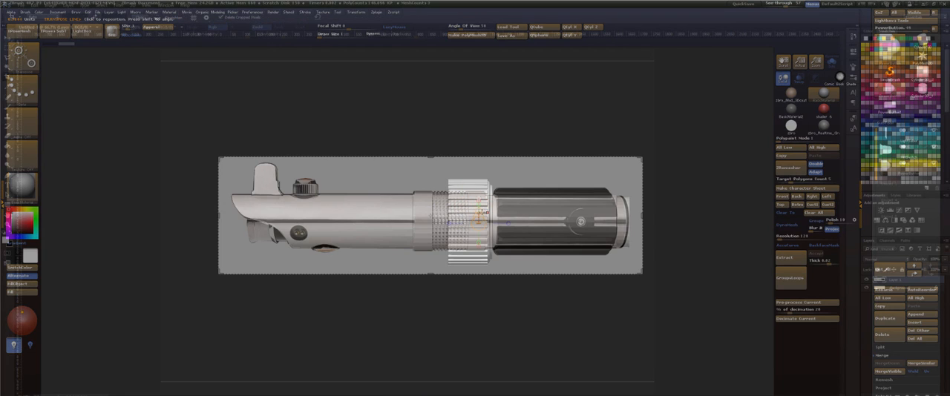
drag(478, 212, 479, 170)
drag(475, 140, 476, 138)
shift+drag(539, 124, 503, 121)
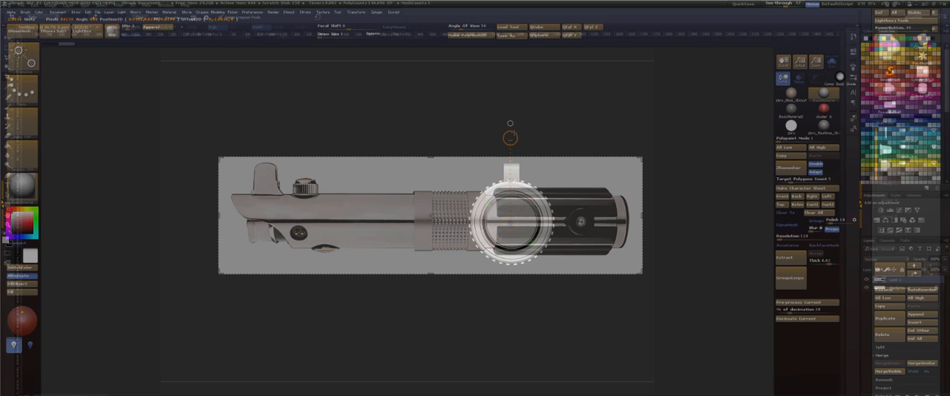
key(ctrl+z)
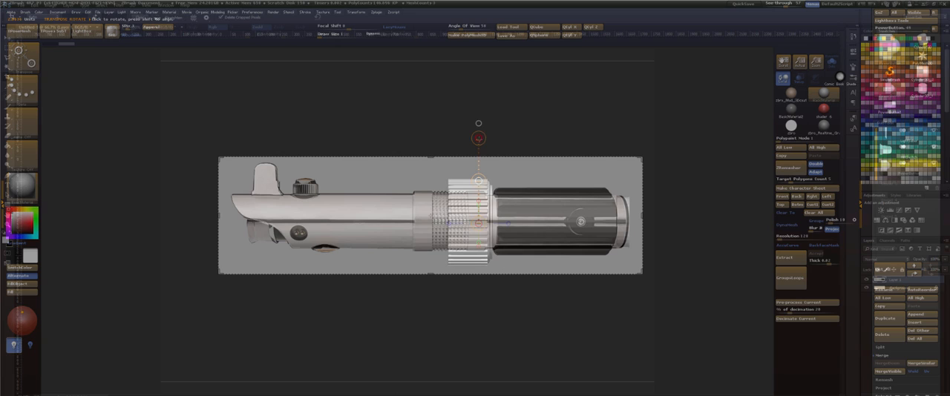
shift+drag(479, 138, 394, 223)
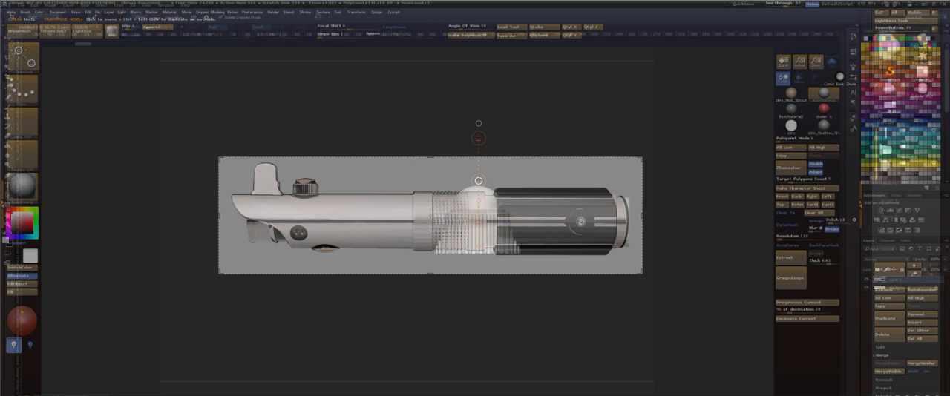
Move the upright power button along the hilt onto the button shown beside the switch in the reference.
click(479, 123)
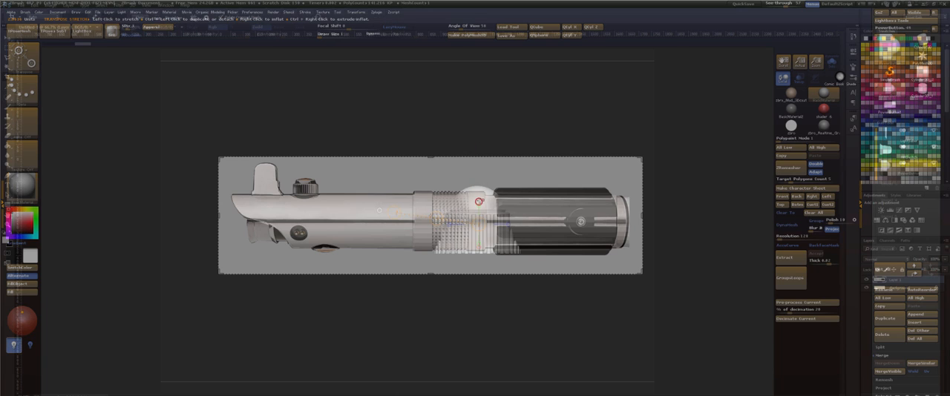
drag(478, 146, 540, 134)
drag(644, 129, 584, 127)
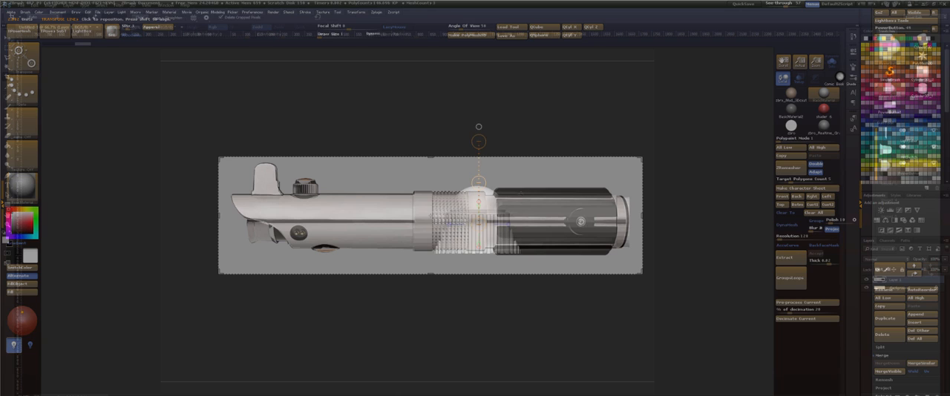
click(508, 224)
mouse_move(517, 199)
mouse_down()
mouse_move(347, 198)
mouse_move(307, 153)
mouse_move(307, 123)
mouse_up()
drag(308, 158, 306, 127)
click(308, 109)
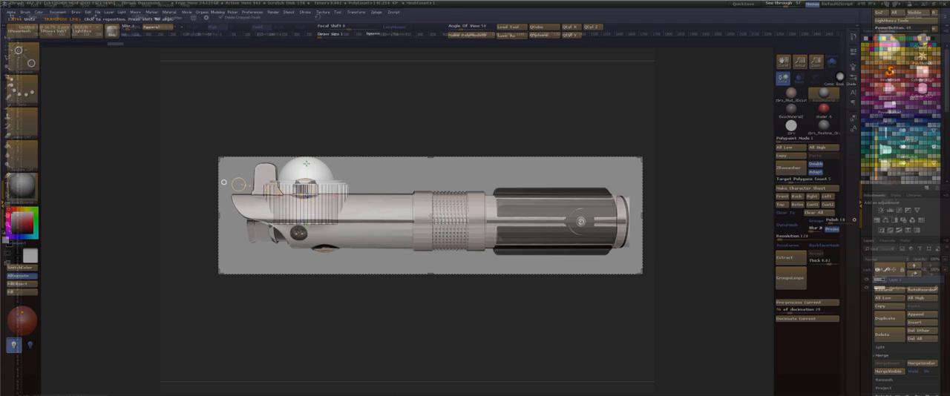
Scale the power button down in repeated increments until it is about as large as the reference button.
key(ctrl+z)
drag(306, 126, 312, 141)
key(1)
key(1)
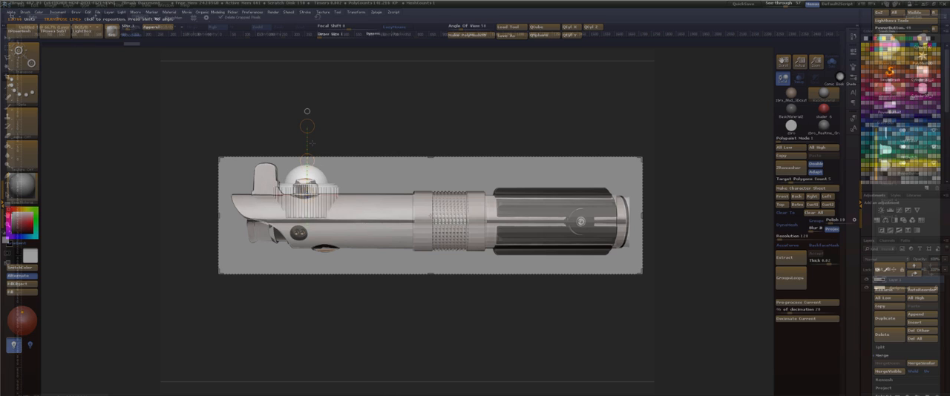
key(1)
key(1)
key(1)
key(1)
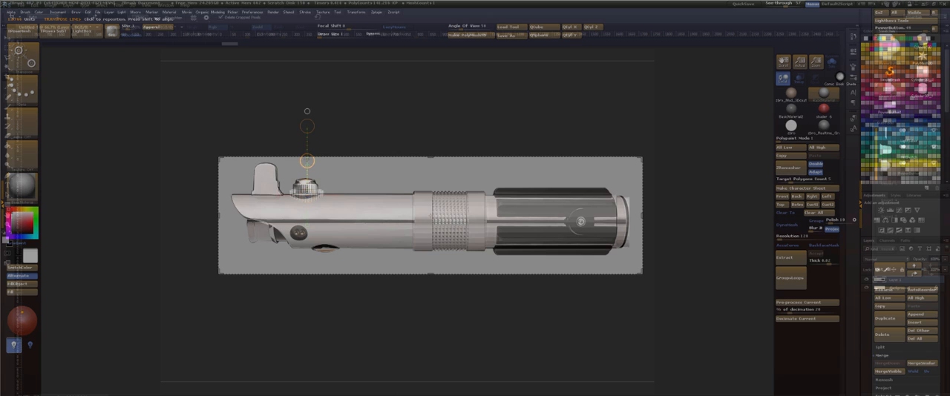
Fine-tune the power button's size and position so its ribbed base and dome line up with the reference.
drag(307, 161, 307, 159)
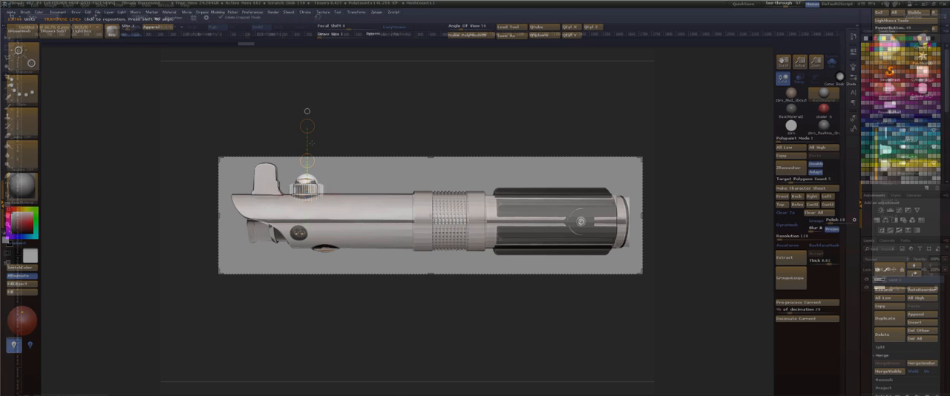
drag(307, 126, 307, 127)
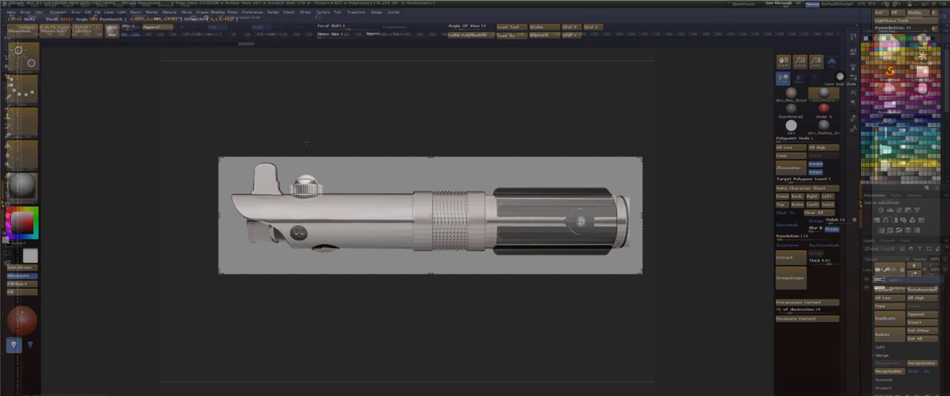
drag(308, 163, 313, 157)
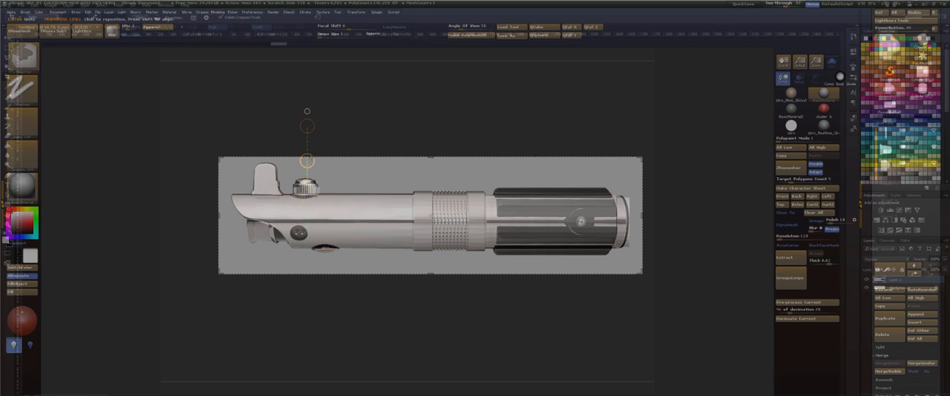
drag(308, 161, 305, 157)
drag(306, 116, 242, 164)
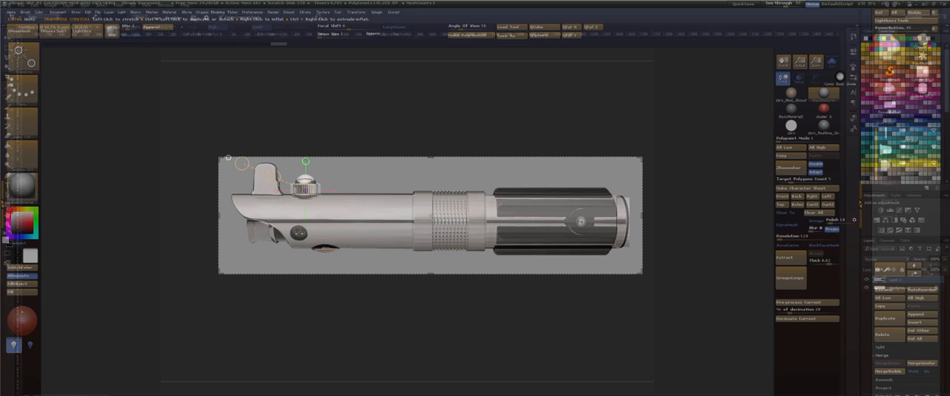
click(305, 161)
drag(305, 123, 304, 134)
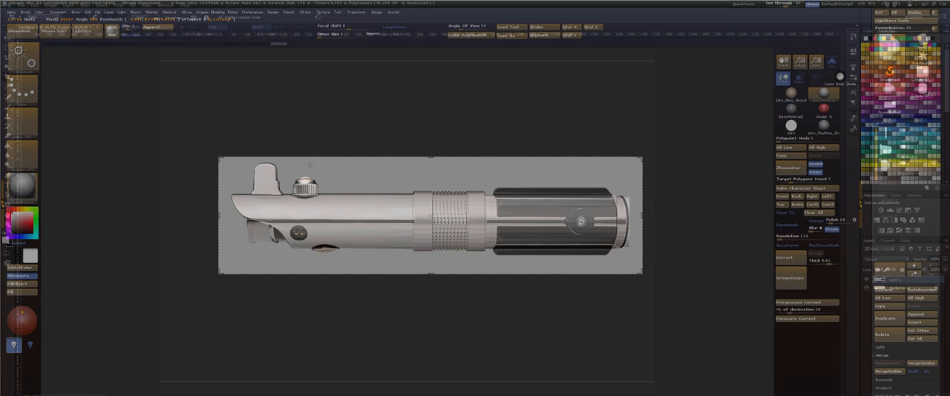
drag(309, 161, 308, 158)
Reset See-through to 0 and make the HiltSwitch subtool active.
key(q)
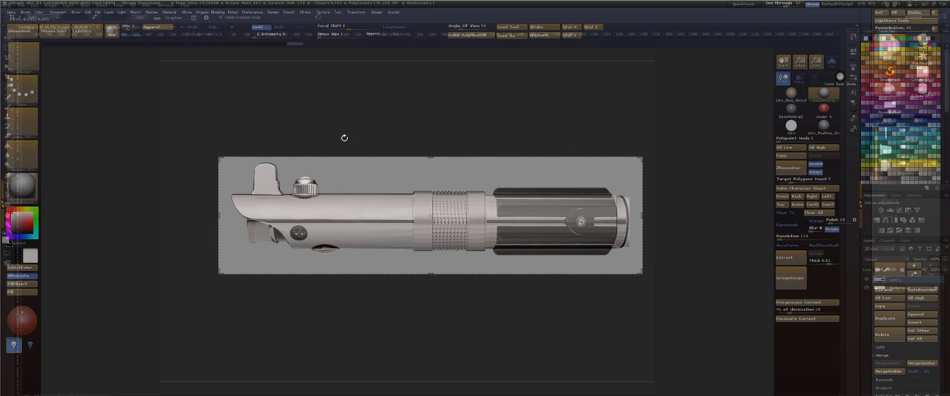
mouse_move(339, 127)
mouse_down()
mouse_move(350, 171)
mouse_move(335, 145)
mouse_up()
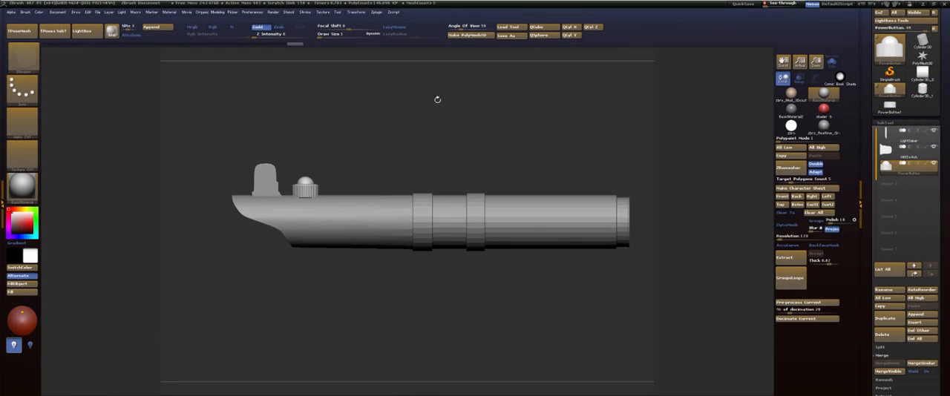
drag(363, 135, 367, 172)
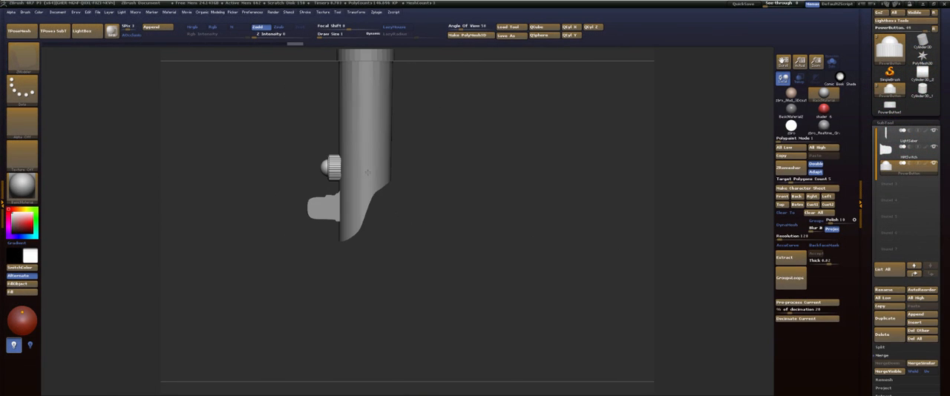
drag(469, 182, 441, 178)
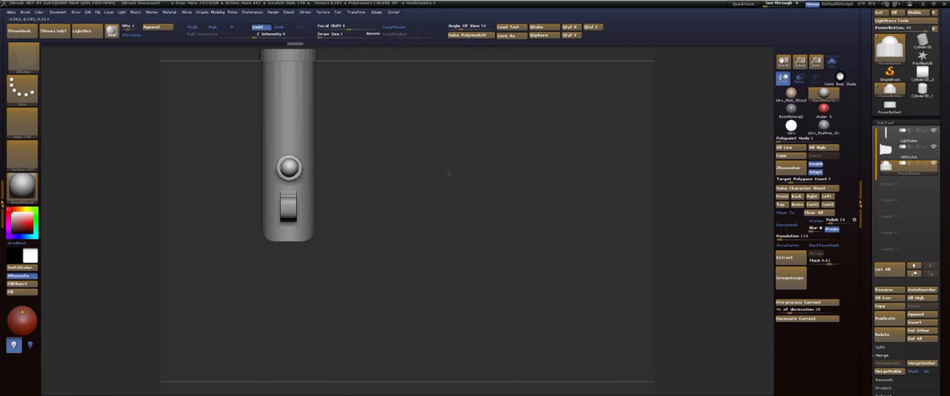
alt+drag(489, 150, 510, 158)
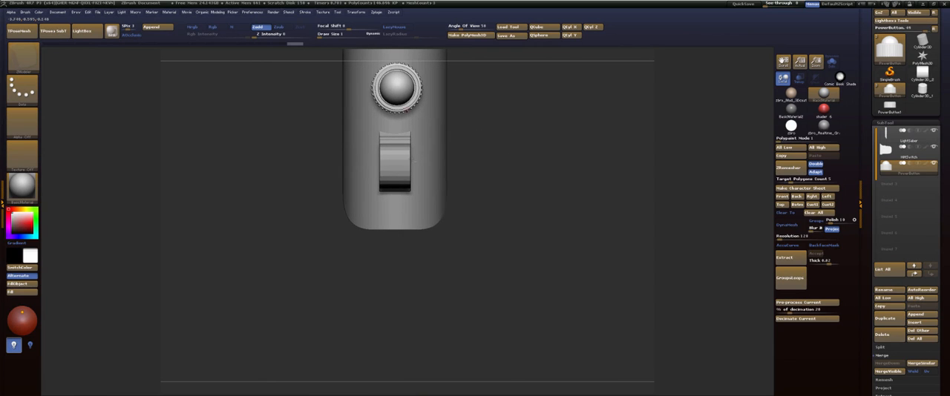
alt+click(410, 161)
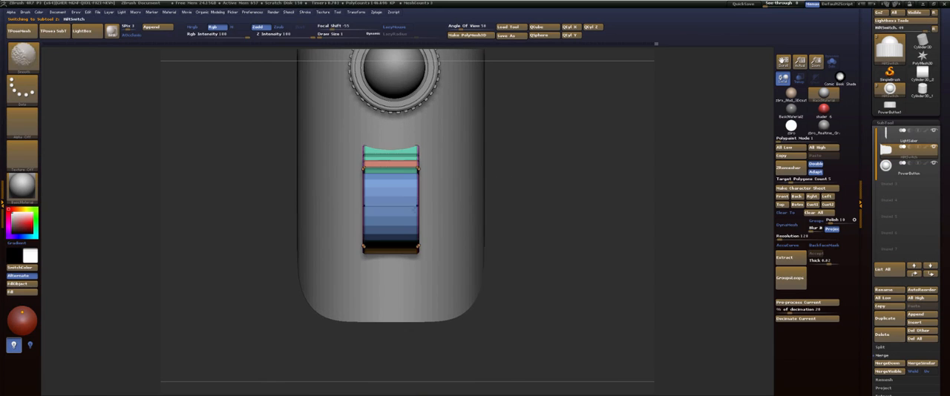
Set the ZModeler edge action to Insert with Multiple EdgeLoops and add a lengthwise loop down the middle of the hilt switch.
key(space)
click(377, 198)
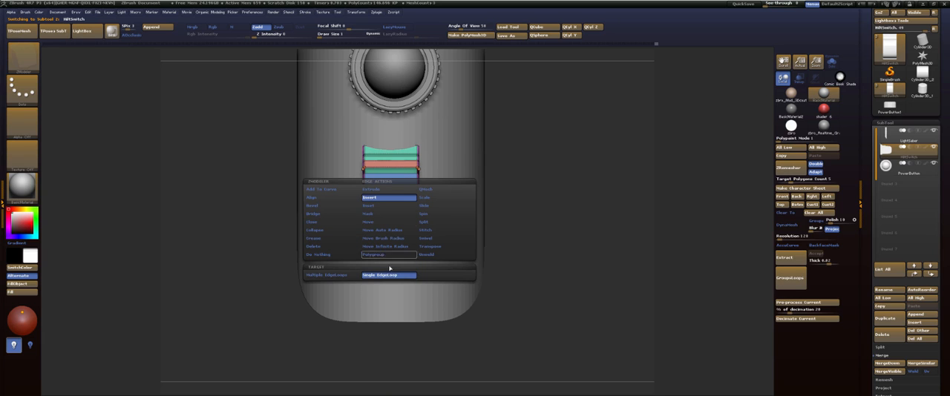
click(326, 276)
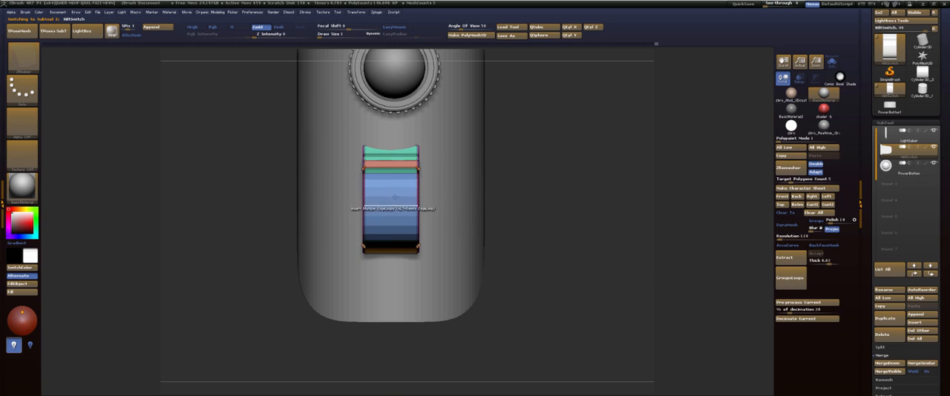
click(391, 202)
mouse_move(402, 198)
mouse_down()
mouse_move(398, 213)
mouse_move(392, 203)
mouse_up()
key(ctrl+z)
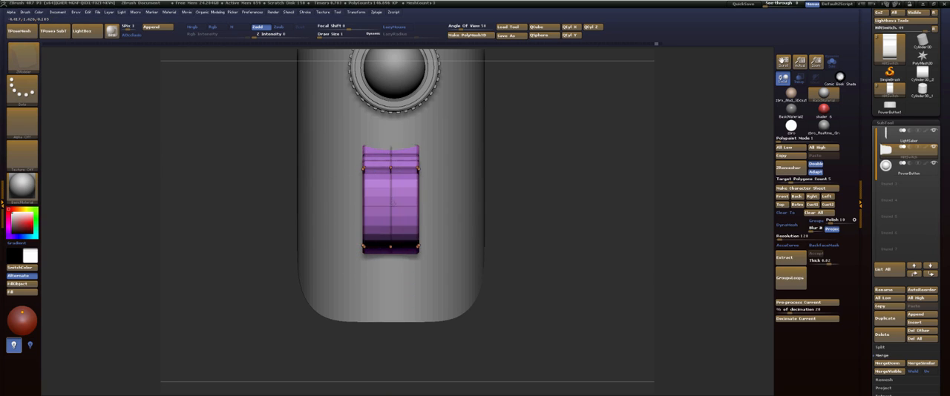
Scale the hilt switch wider across the hilt about its lengthwise centre line and clear its mask.
mouse_move(565, 304)
ctrl+mouse_down()
mouse_move(451, 176)
mouse_move(406, 106)
ctrl+mouse_up()
key(w)
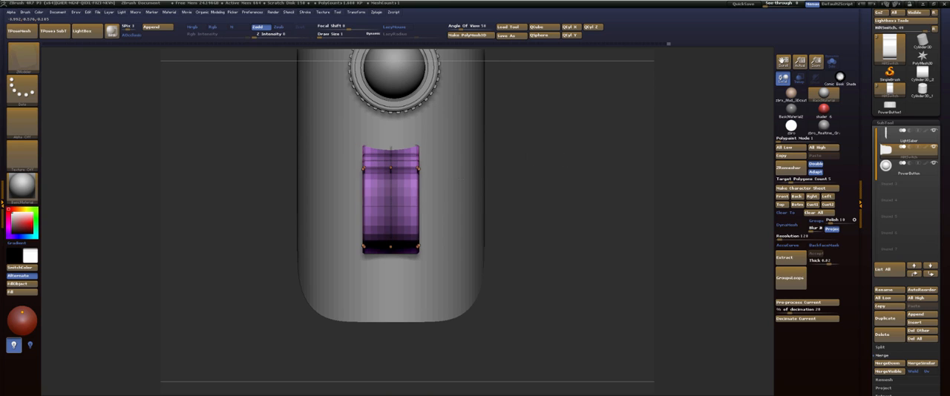
mouse_move(390, 205)
mouse_down()
mouse_move(478, 205)
mouse_move(466, 206)
mouse_up()
key(ctrl+z)
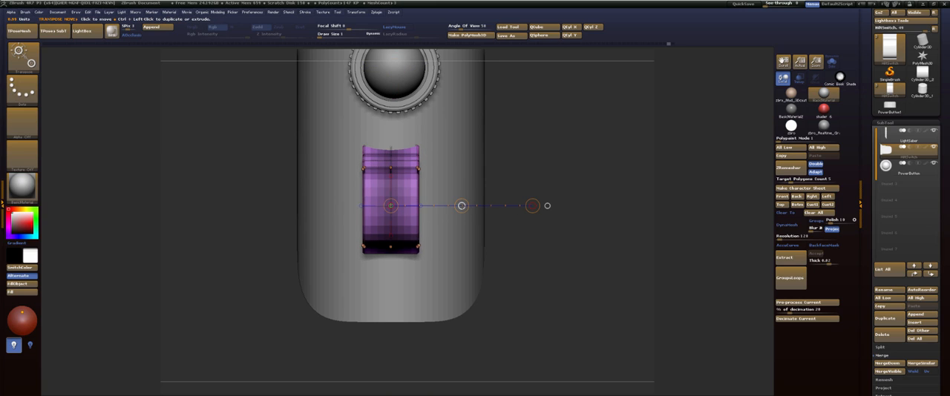
drag(532, 205, 582, 206)
key(q)
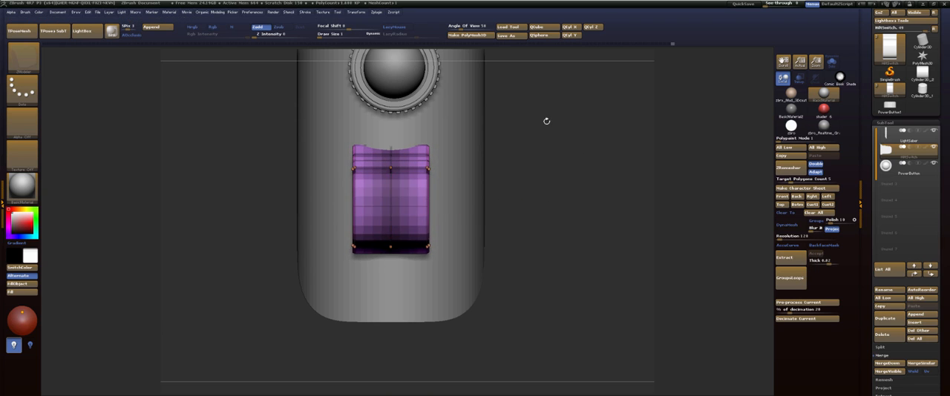
mouse_move(547, 121)
mouse_down()
mouse_move(515, 100)
mouse_move(543, 108)
mouse_move(550, 146)
mouse_up()
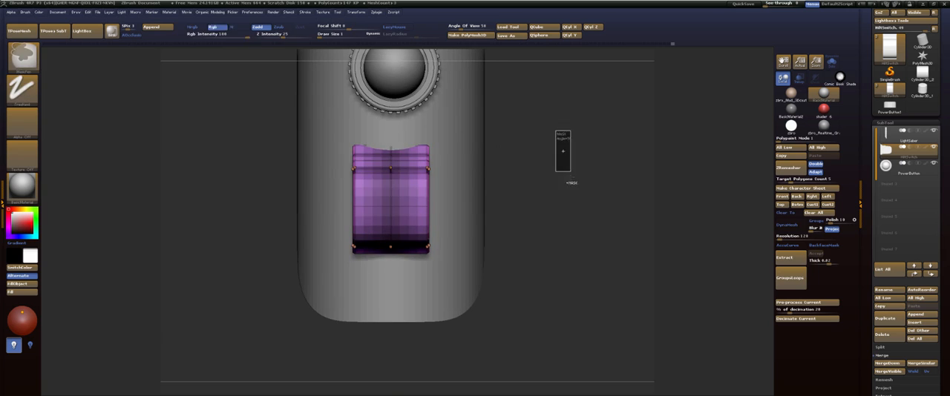
Set the ZModeler insert target to Single EdgeLoop and add lengthwise loops near both long sides of the hilt switch.
click(418, 205)
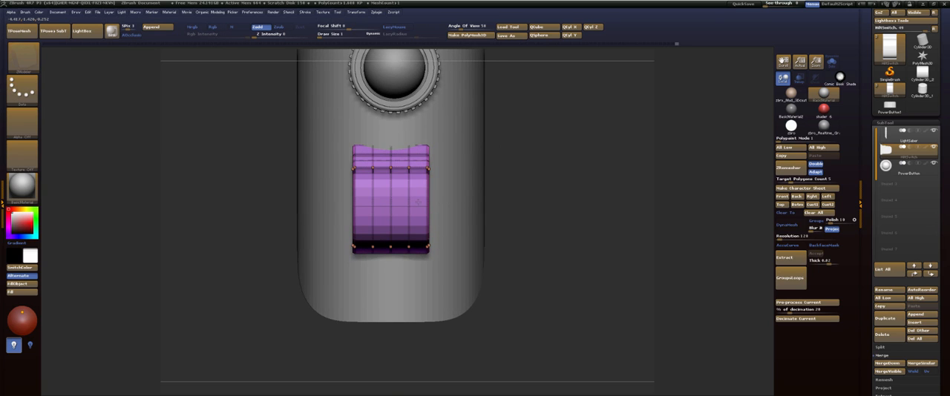
key(space)
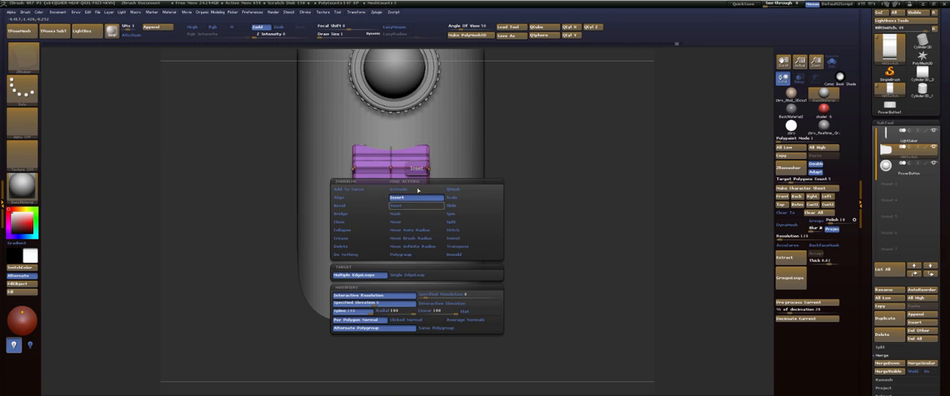
click(390, 277)
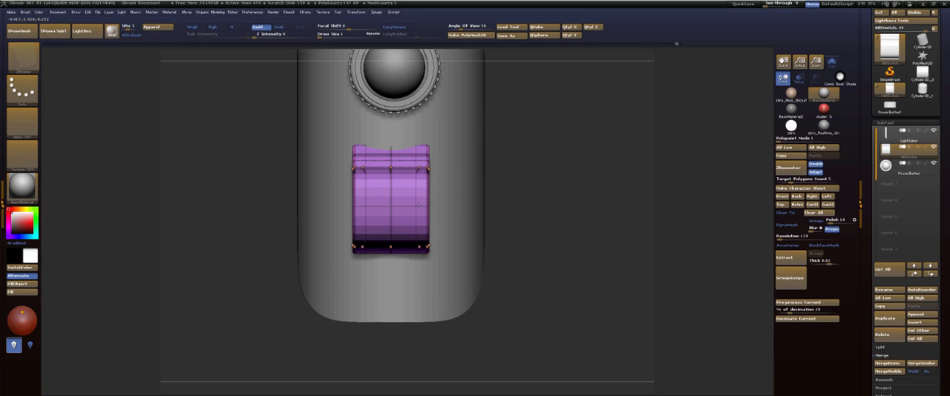
Push the middle polygons at the tip of the hilt switch inward to cut a channel between two upright side walls.
drag(497, 185, 547, 166)
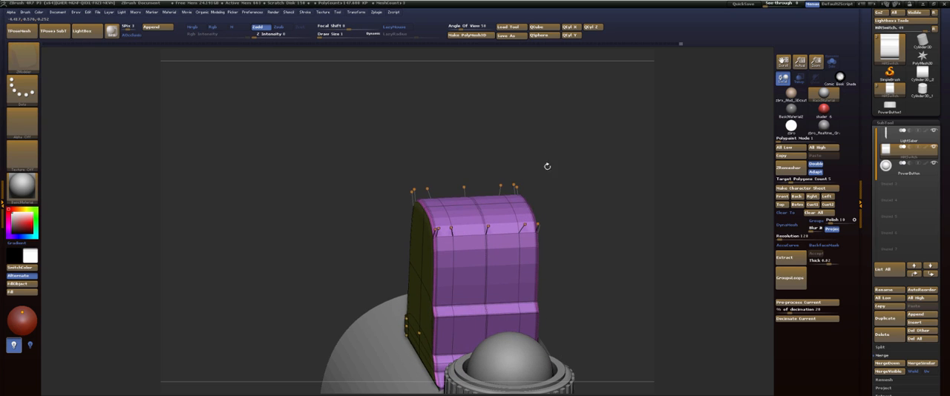
alt+click(461, 209)
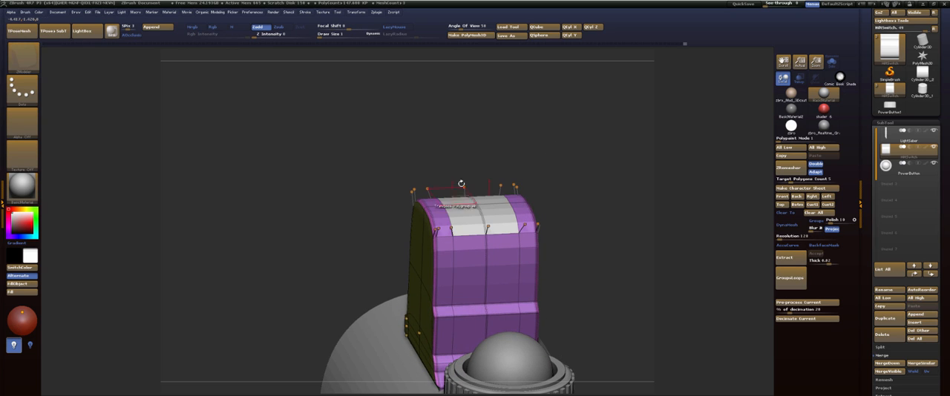
mouse_move(460, 183)
mouse_down()
mouse_move(558, 181)
mouse_move(548, 153)
mouse_move(492, 158)
mouse_move(488, 144)
mouse_move(465, 216)
mouse_up()
key(shift+f)
key(shift+d)
key(shift+f)
key(space)
click(503, 116)
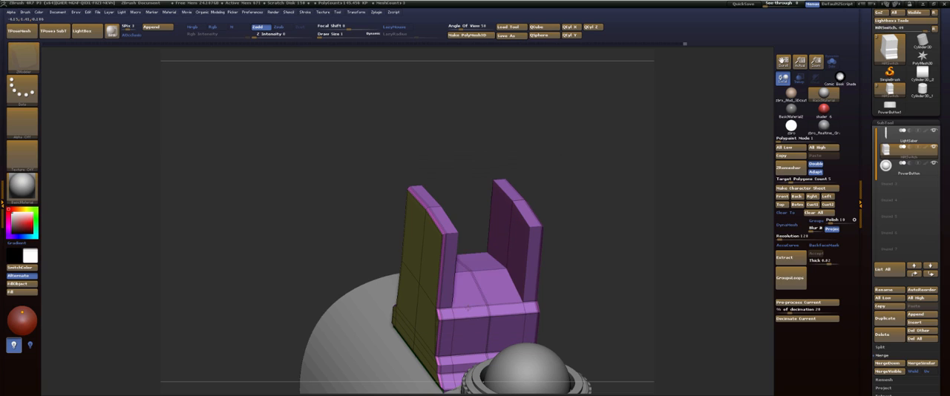
drag(576, 158, 553, 175)
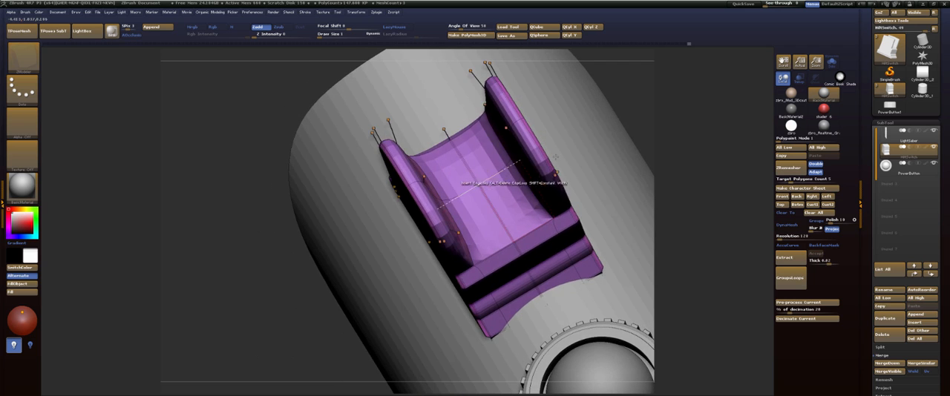
Set the ZModeler edge action to Crease, crease the rim edges of the hilt switch's side walls, and preview them with Dynamic Subdivision.
drag(460, 184, 422, 224)
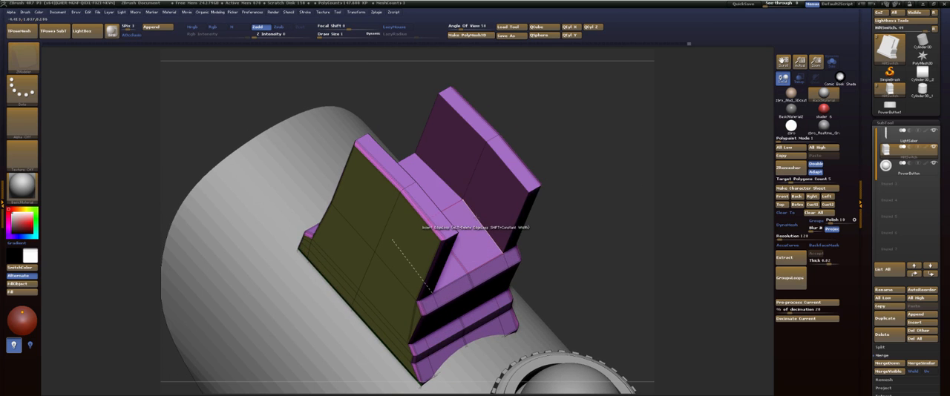
key(space)
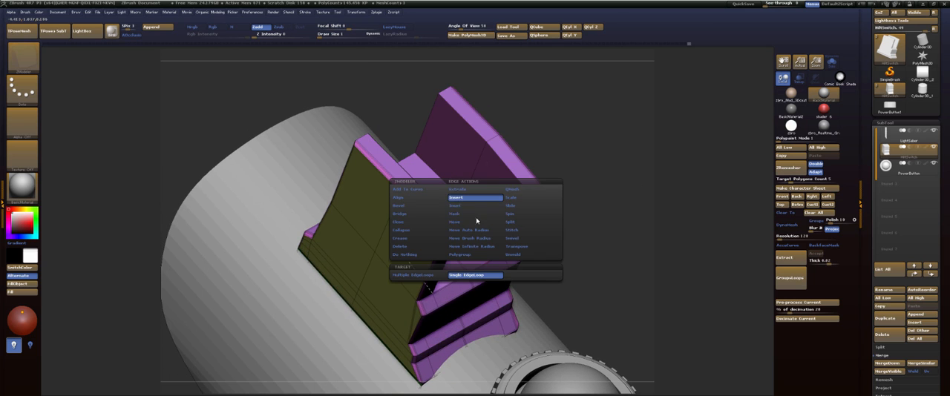
click(409, 239)
click(416, 275)
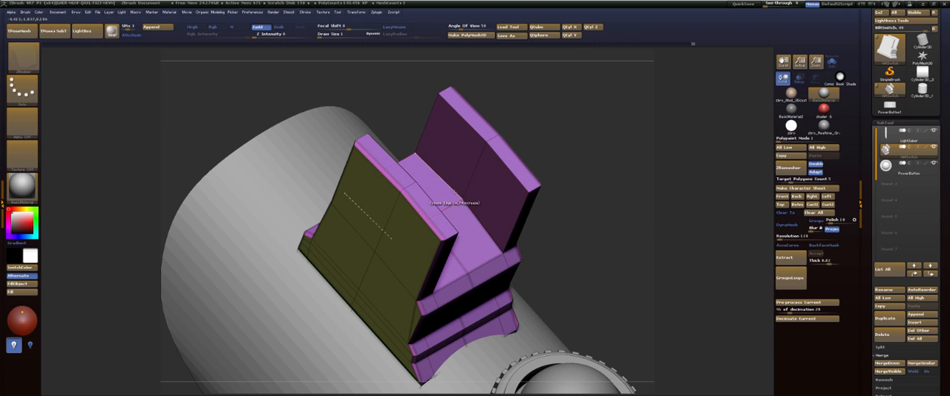
key(d)
mouse_move(569, 152)
mouse_down()
mouse_move(523, 145)
mouse_move(574, 161)
mouse_up()
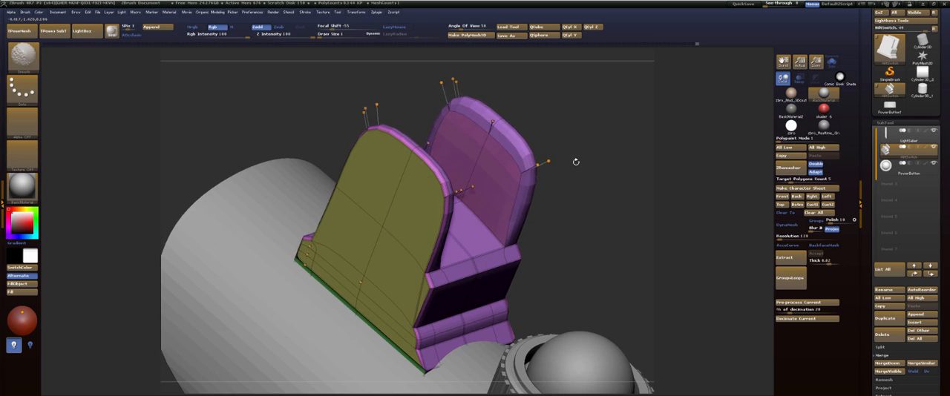
key(shift+d)
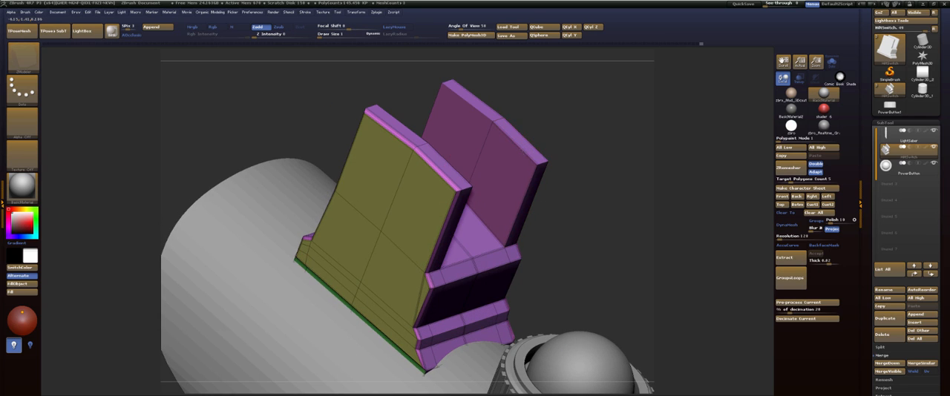
Crease the edges around the channel floor between the hilt switch's side walls and turn Dynamic Subdivision on.
drag(514, 94, 425, 115)
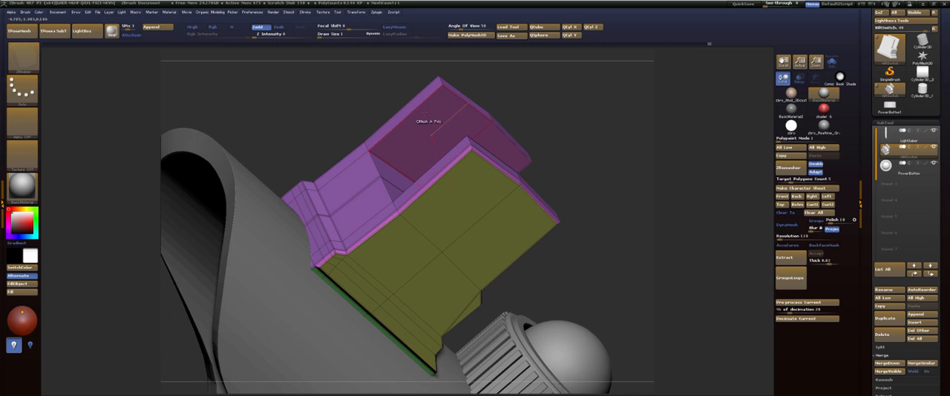
key(d)
drag(577, 92, 531, 112)
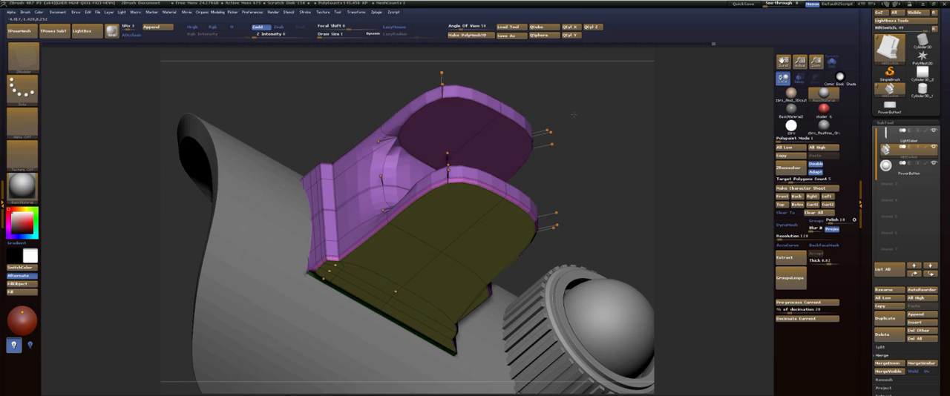
key(shift+d)
key(d)
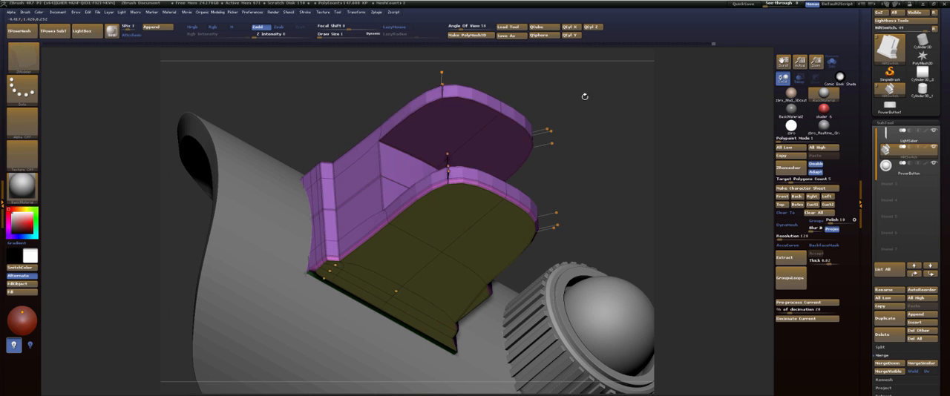
drag(585, 96, 363, 113)
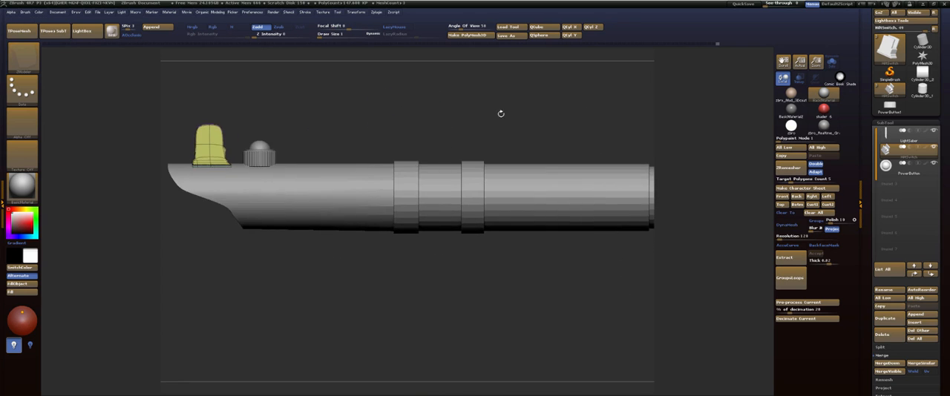
Make the LightSaber hilt body the active subtool and show its polygroups and wireframe at the rear grip section.
mouse_move(520, 114)
alt+mouse_down()
mouse_move(447, 126)
mouse_move(515, 109)
mouse_move(466, 109)
mouse_move(428, 116)
mouse_move(496, 110)
mouse_move(484, 107)
mouse_move(494, 123)
mouse_move(418, 130)
alt+mouse_up()
alt+click(448, 200)
key(shift+f)
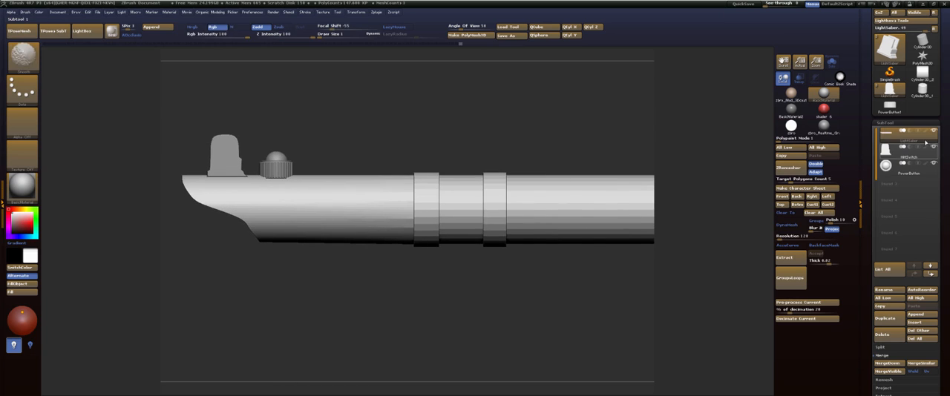
alt+drag(485, 114, 415, 119)
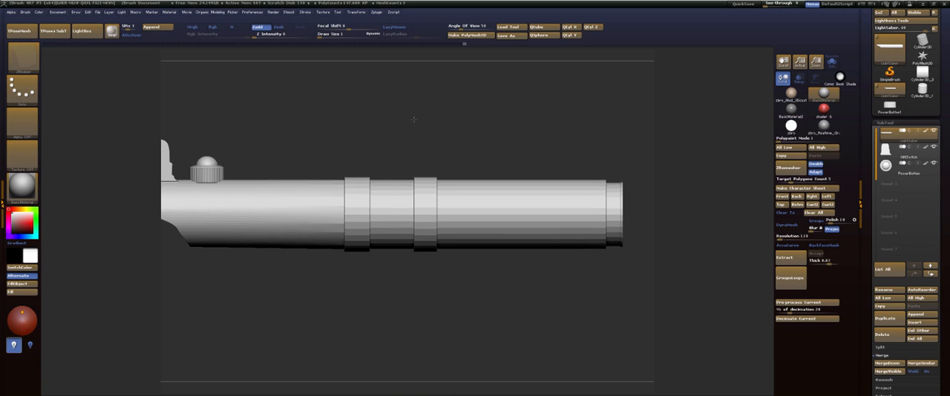
alt+drag(413, 120, 400, 141)
alt+drag(496, 121, 277, 100)
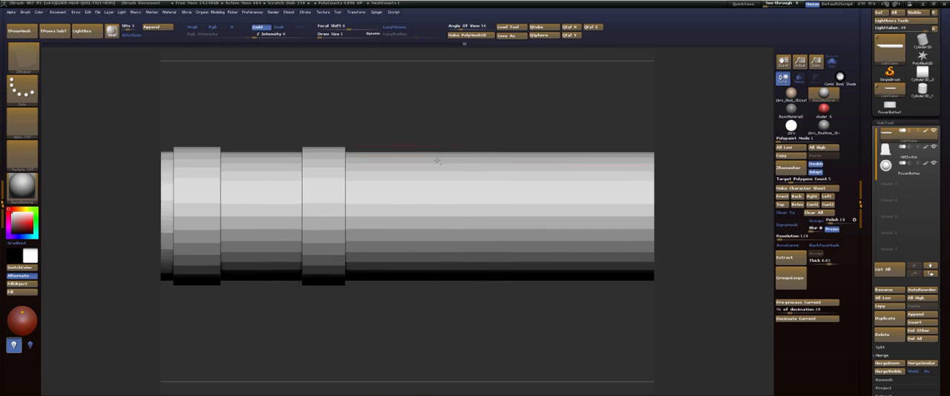
key(shift+f)
drag(500, 115, 475, 85)
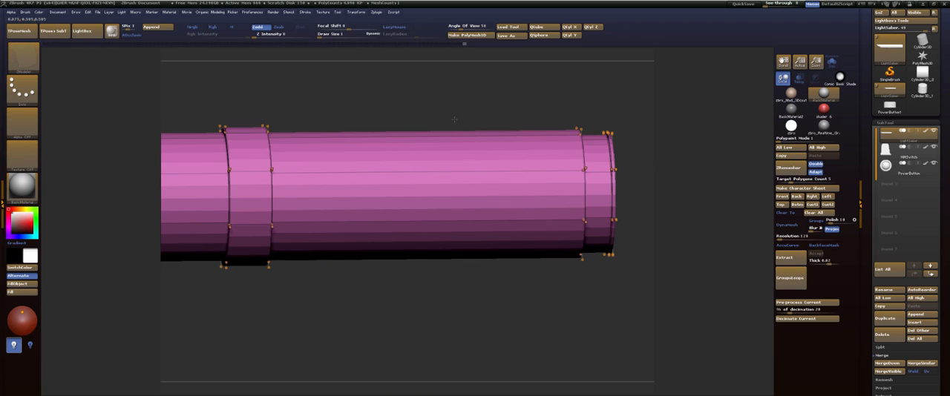
drag(455, 119, 428, 142)
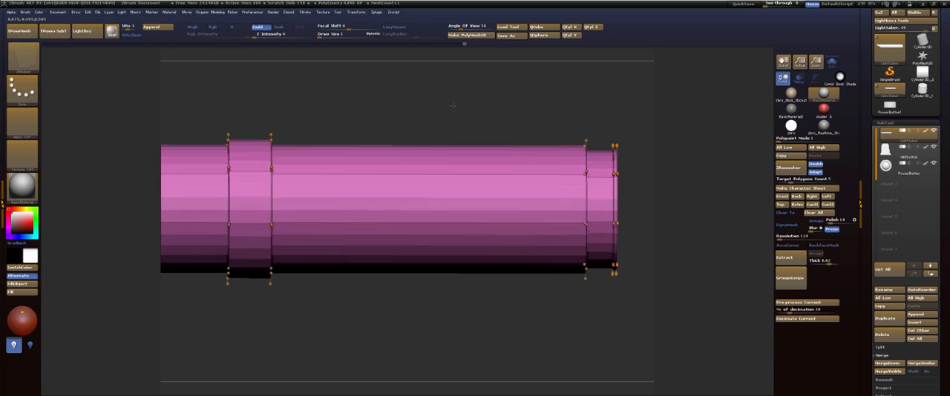
Mark the polygons all around the rear grip section, between the end ring and the rear band, as a temporary selection.
click(434, 159)
drag(482, 103, 326, 93)
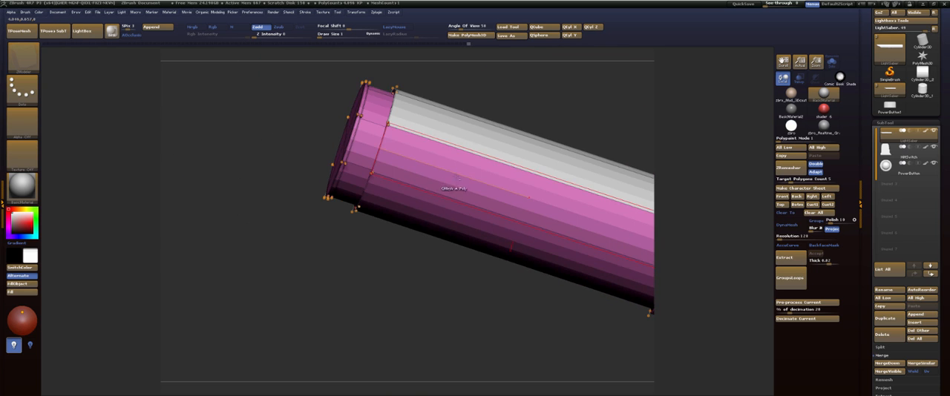
click(446, 191)
drag(520, 80, 516, 134)
alt+drag(518, 109, 393, 68)
Set the ZModeler polygon action to Inset with Inset Each Poly and try it on the grip using the Polyloop target.
key(space)
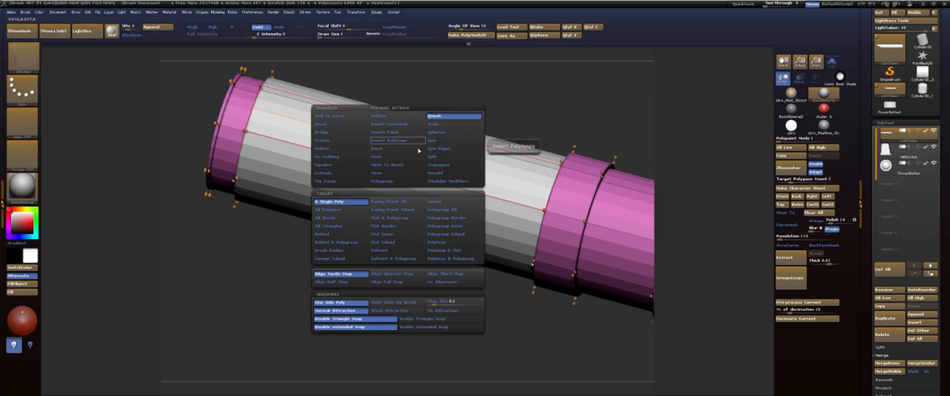
click(388, 150)
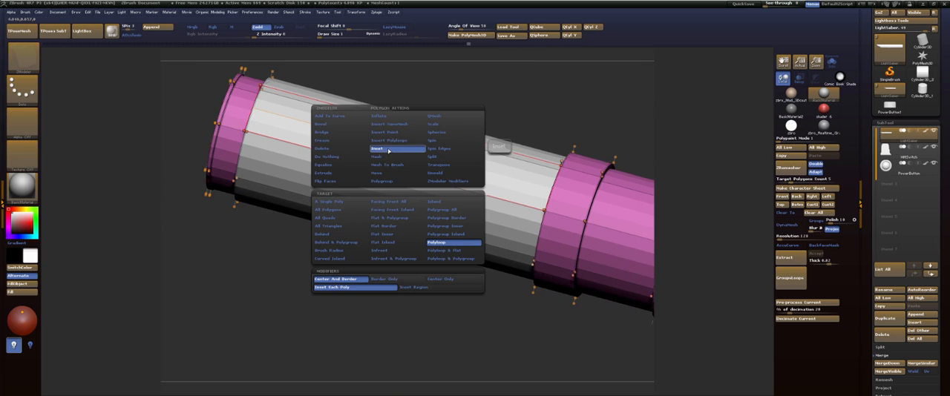
click(373, 292)
drag(403, 148, 401, 146)
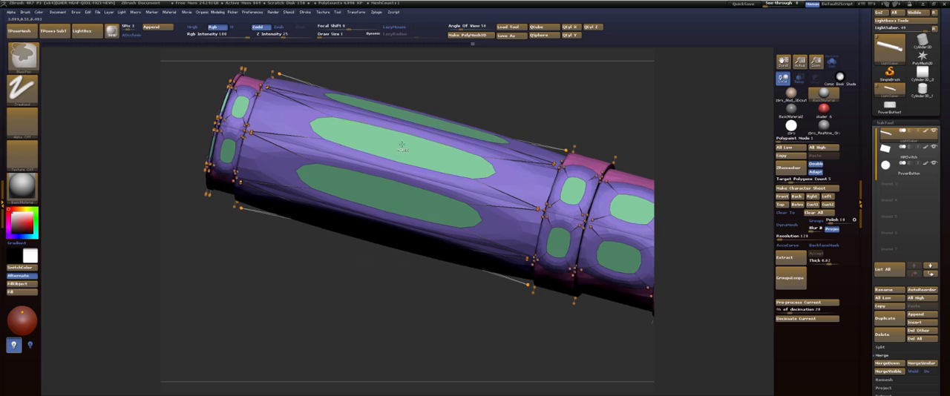
key(ctrl+z)
Set the inset target to A Single Poly, turn off Dynamic Subdivision and slightly inset each marked rear grip polygon.
key(space)
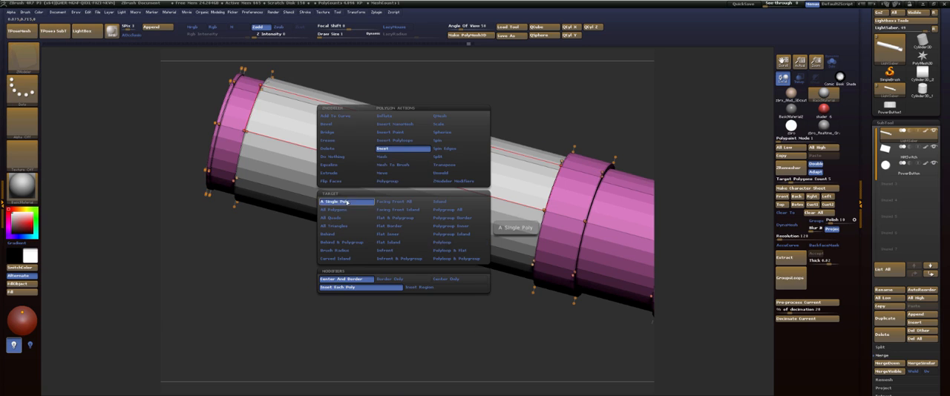
click(347, 203)
mouse_move(427, 155)
mouse_down()
mouse_move(404, 147)
mouse_move(412, 150)
mouse_up()
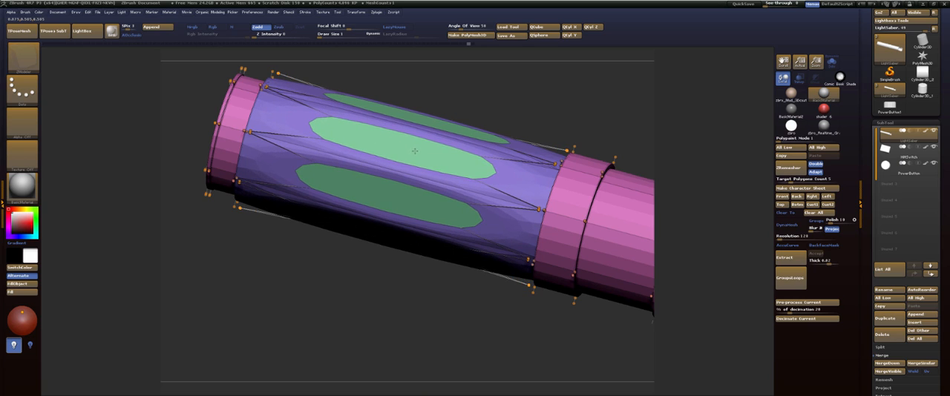
key(ctrl+z)
key(shift+f)
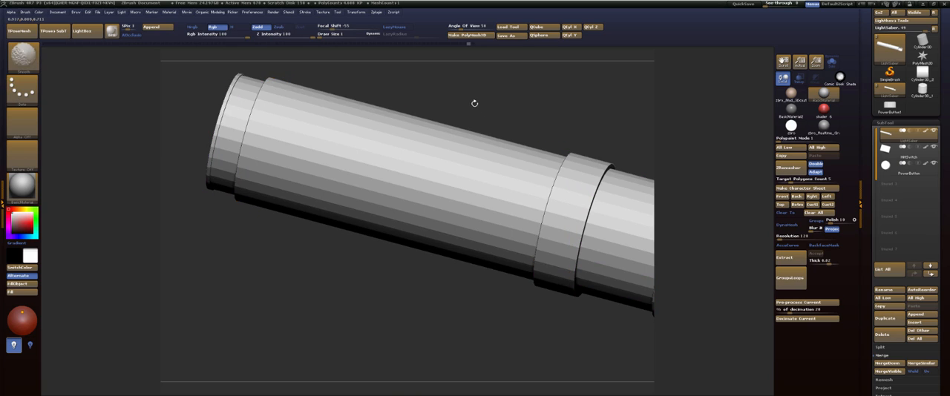
key(shift+f)
key(shift+d)
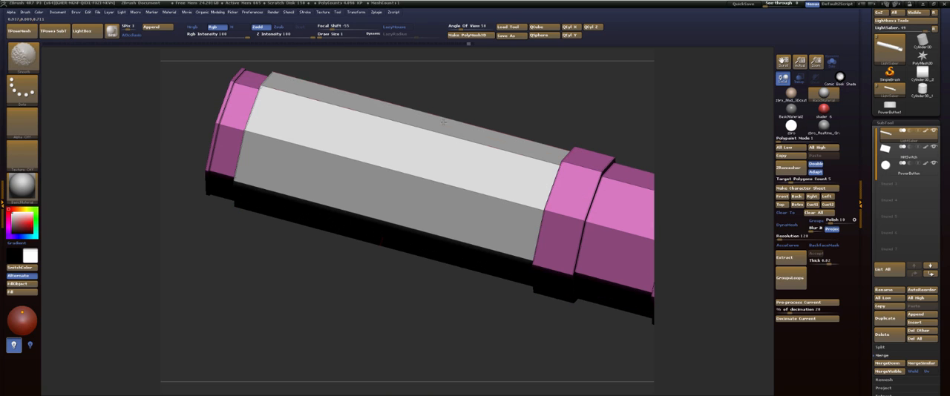
drag(411, 151, 400, 149)
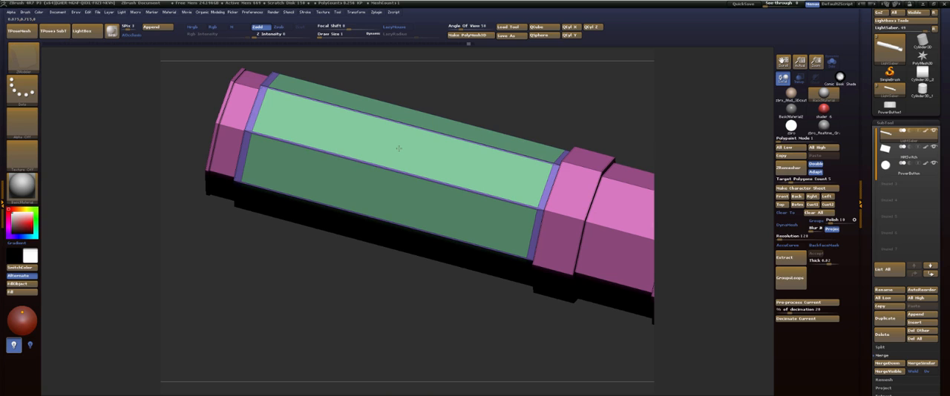
Set the ZModeler polygon action to Transpose with target Polygroup All and isolate the inset grip panels by masking the rest.
key(space)
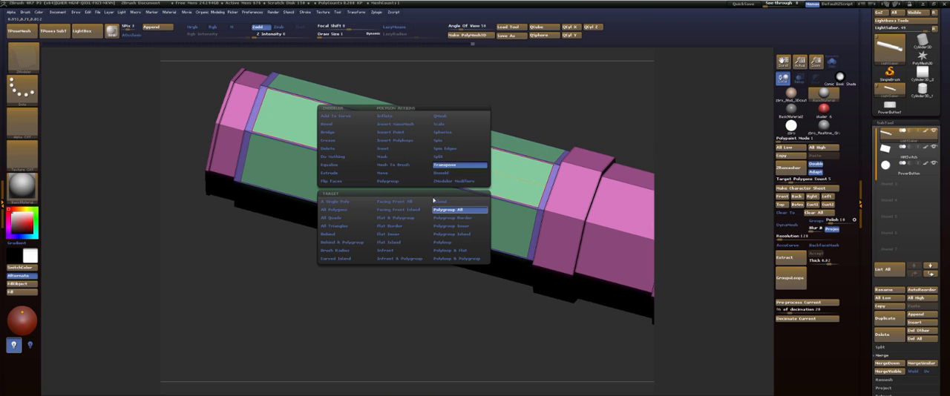
click(402, 144)
drag(427, 92, 459, 97)
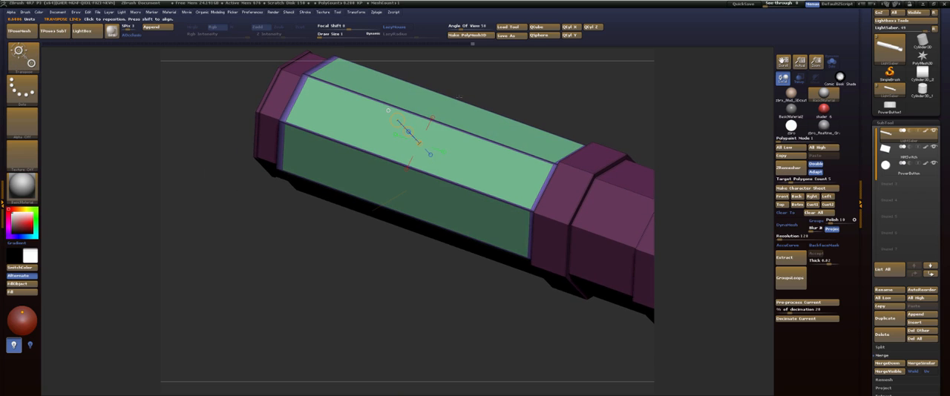
Try to push the inset grip panels inward with a Transpose line drawn from one panel.
drag(420, 144, 449, 82)
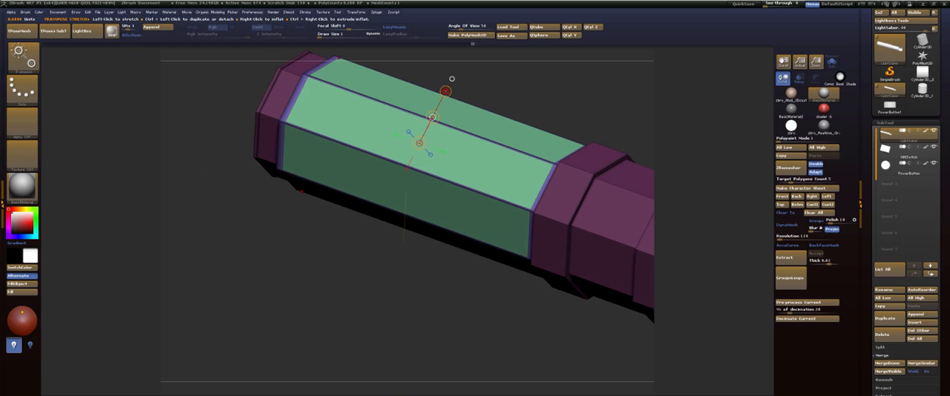
right_drag(445, 92, 434, 113)
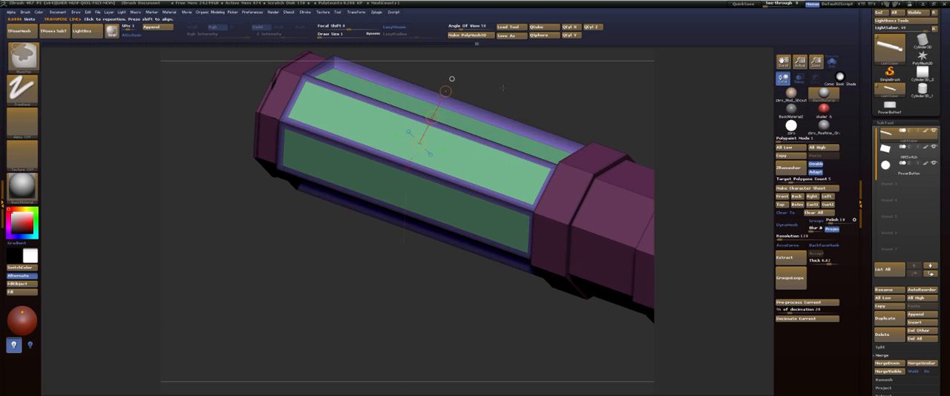
key(ctrl+z)
Reapply Transpose Polygroup All to the grip panels, reposition the Transpose line and briefly toggle the Dynamic Subdivision preview.
drag(539, 92, 477, 64)
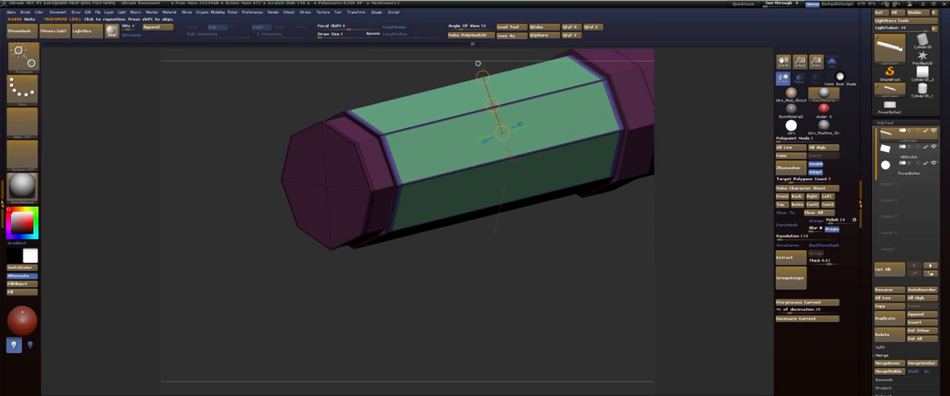
click(479, 70)
key(q)
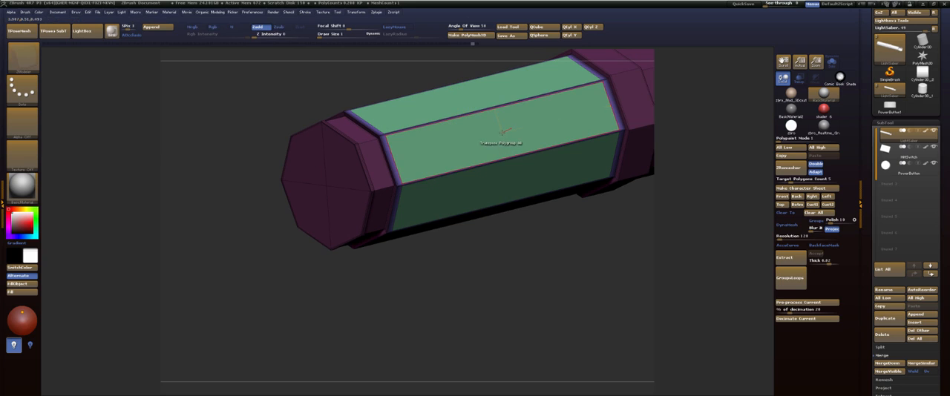
click(504, 132)
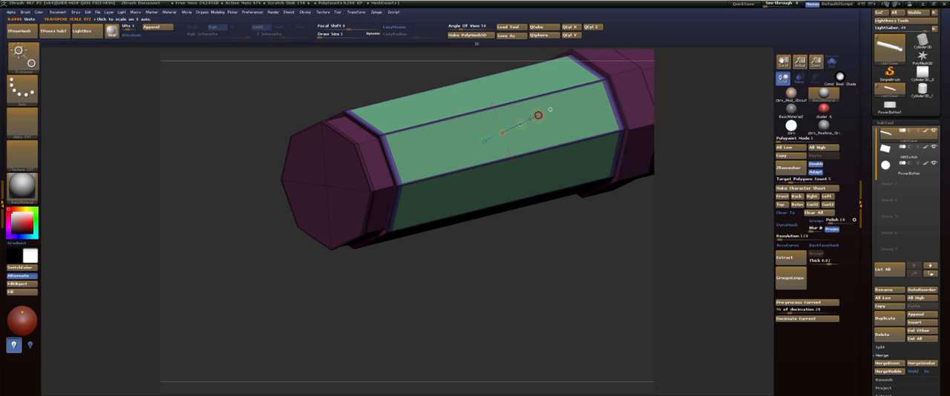
drag(483, 77, 446, 78)
drag(341, 78, 379, 87)
drag(419, 238, 392, 296)
key(d)
key(shift+d)
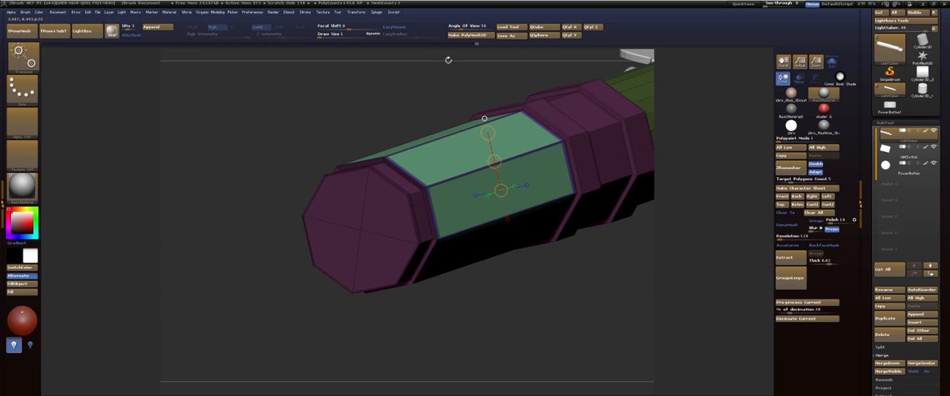
Reapply Transpose with target Polygroup All to the grip panels and view them from a slightly different angle.
key(q)
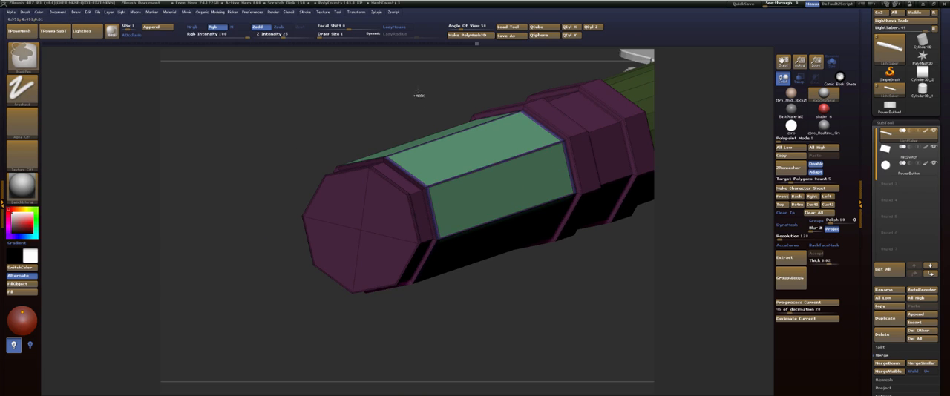
click(475, 207)
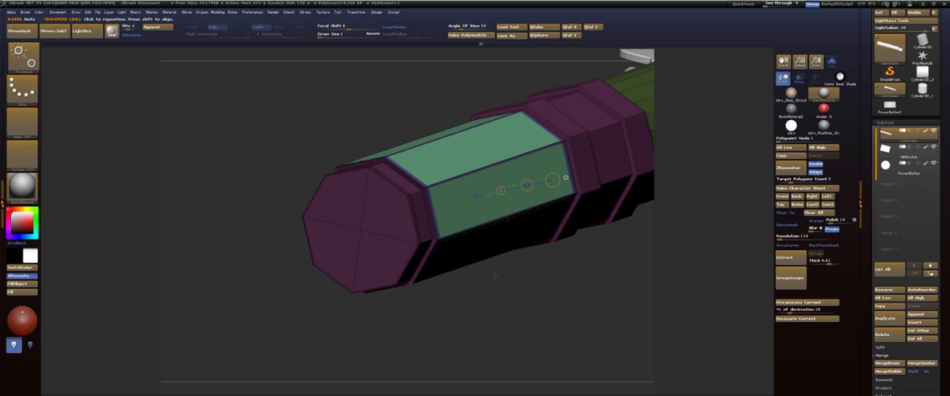
drag(498, 272, 507, 271)
mouse_move(511, 249)
mouse_down()
mouse_move(446, 252)
mouse_move(495, 254)
mouse_up()
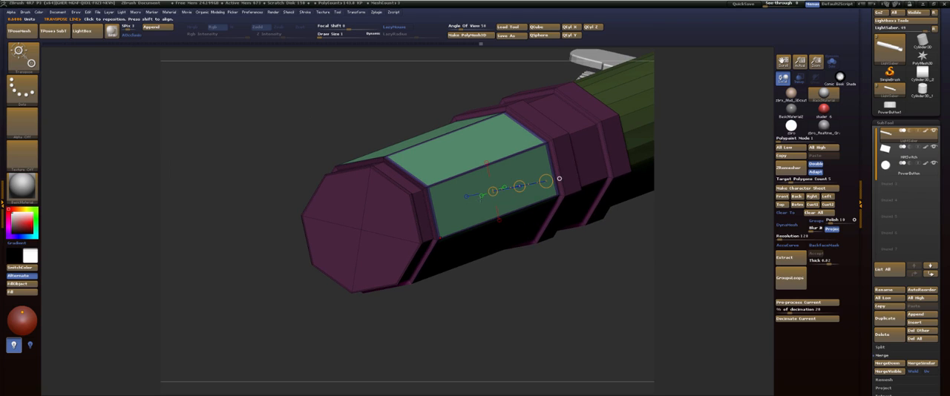
Try to reshape one grip panel with Transpose set to A Single Poly, and undo the attempt.
key(q)
key(space)
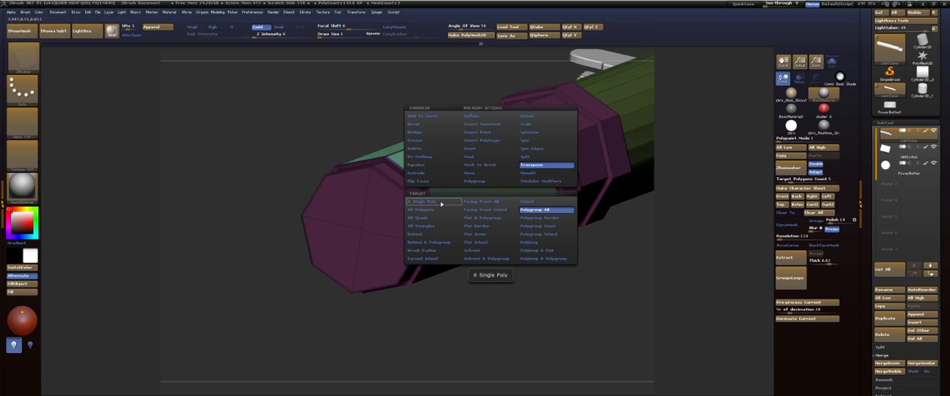
click(440, 204)
click(506, 191)
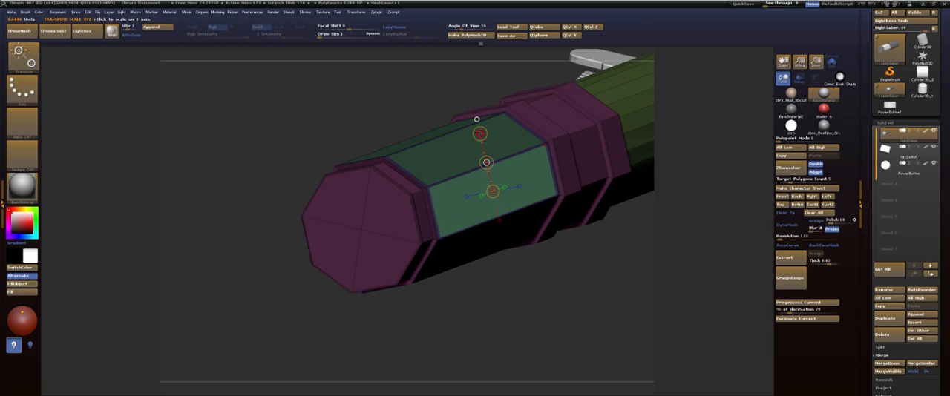
drag(480, 133, 482, 143)
key(ctrl+z)
key(ctrl+z)
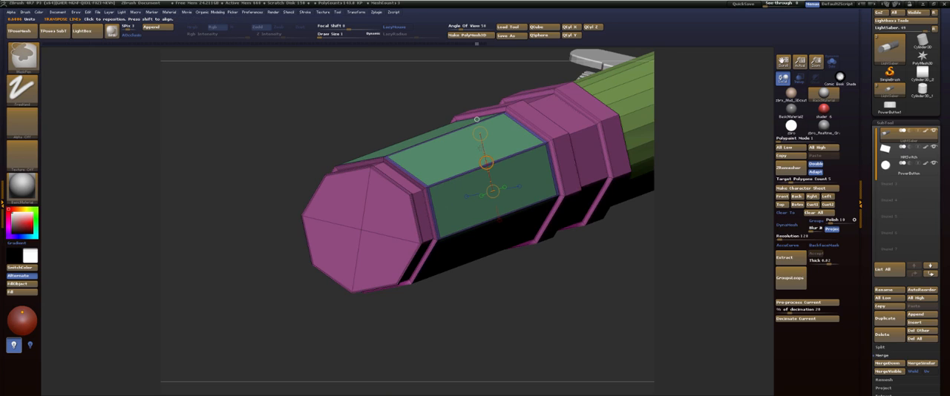
Turn on the Dynamic Subdivision preview and set the ZModeler polygon action to Inset for the marked grip polygons.
key(d)
key(q)
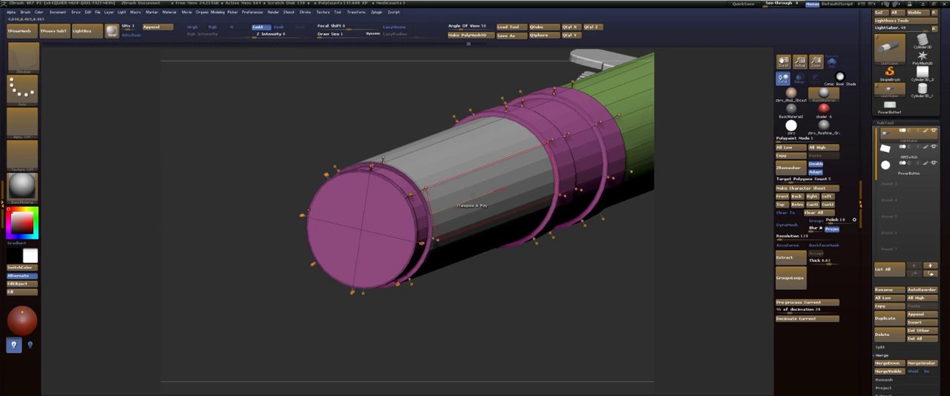
key(space)
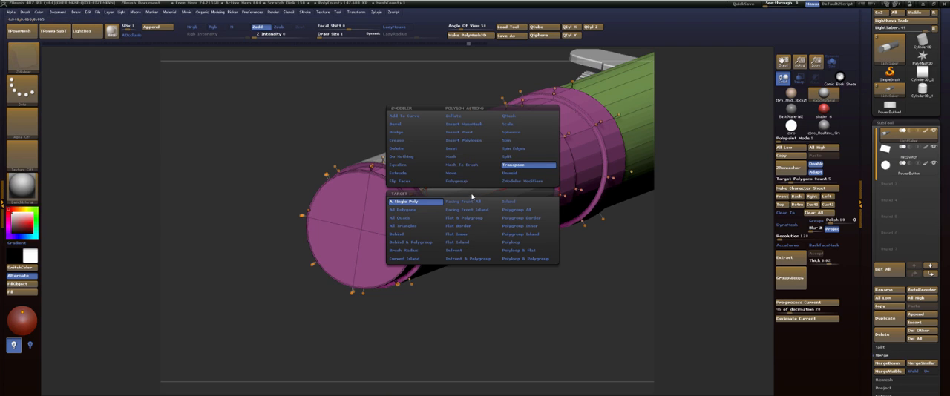
click(460, 150)
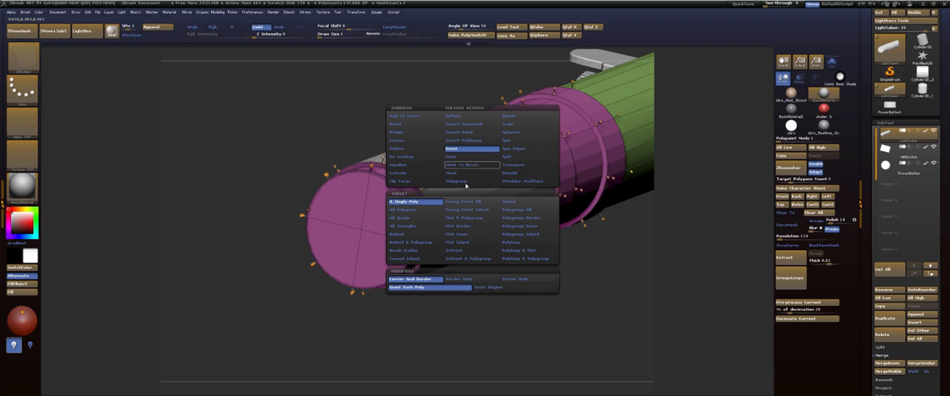
click(495, 290)
Try insetting the marked grip polygons in the Dynamic Subdivision preview, check the surface without polyframe, and undo the inset.
drag(479, 208, 471, 195)
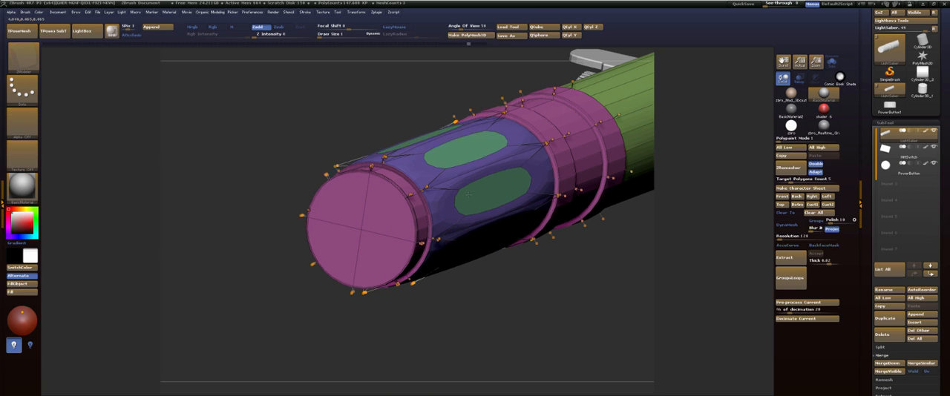
key(shift+f)
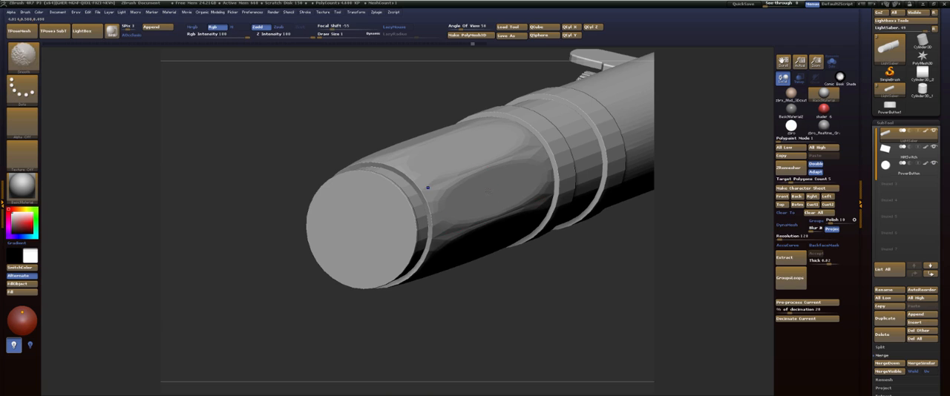
key(shift+f)
key(shift+d)
key(ctrl+z)
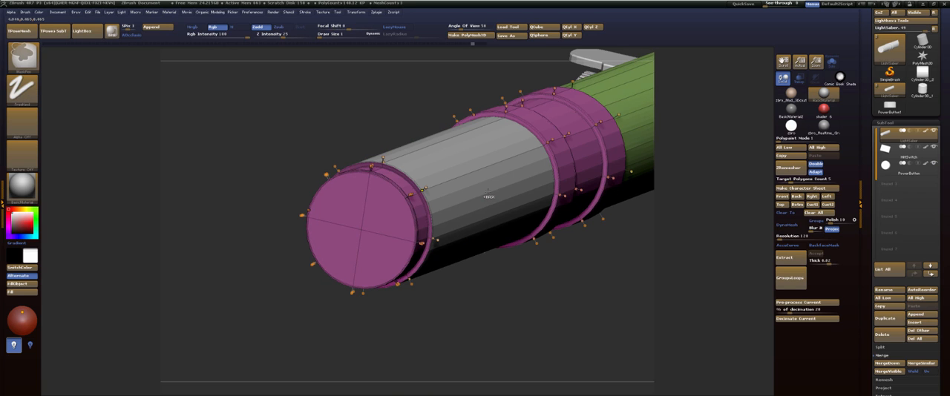
Turn off Dynamic Subdivision and inset each marked grip polygon, leaving a wide border around every panel.
key(shift+d)
drag(487, 191, 498, 198)
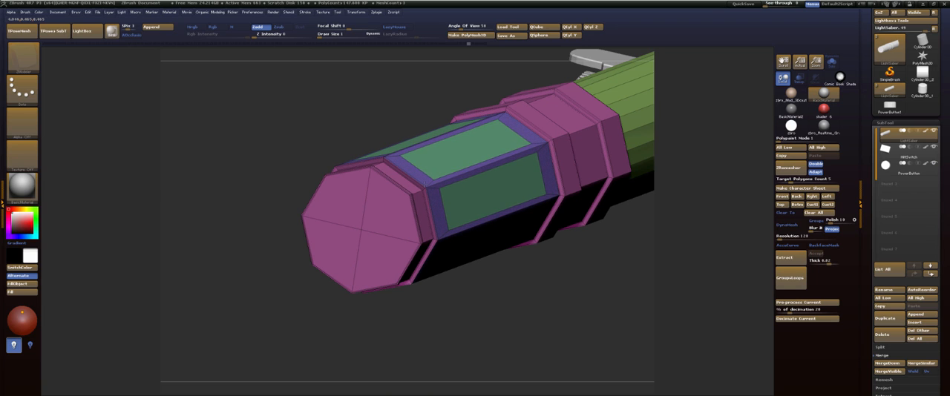
Mask all but the pommel-side ends of the inset grip panels and move those ends toward the pommel with a Transpose line.
mouse_move(497, 303)
mouse_down()
mouse_move(515, 185)
mouse_move(498, 111)
mouse_move(478, 113)
mouse_move(505, 102)
mouse_move(507, 119)
mouse_move(601, 125)
mouse_move(627, 208)
mouse_move(505, 176)
mouse_move(304, 163)
mouse_up()
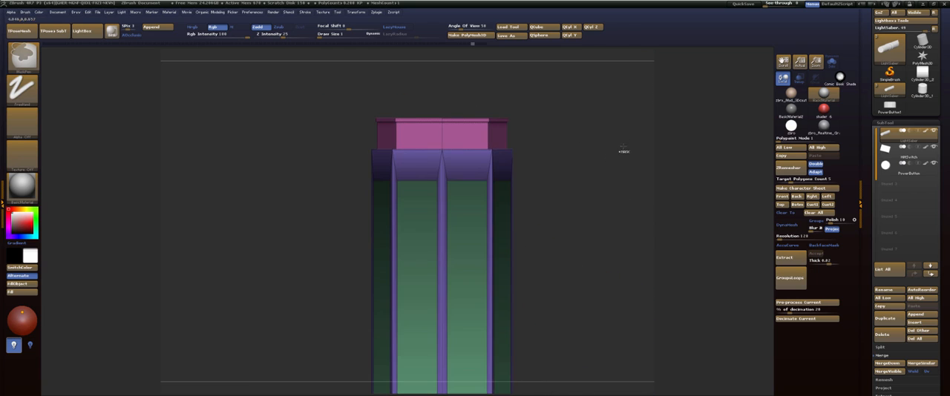
ctrl+click(622, 147)
key(w)
drag(446, 180, 446, 90)
drag(446, 134, 445, 110)
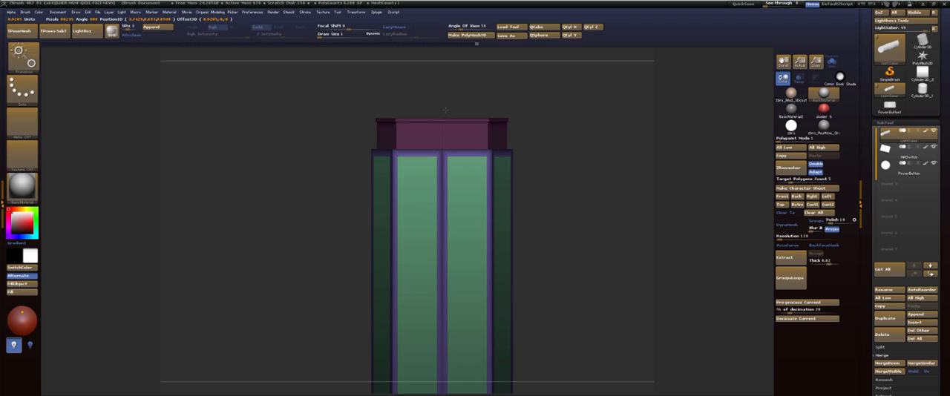
drag(445, 109, 445, 109)
Clear the mask, isolate the opposite ends of the grip panels by masking the rest, and adjust them along the hilt with a Transpose line.
alt+drag(567, 167, 592, 201)
ctrl+drag(598, 250, 305, 200)
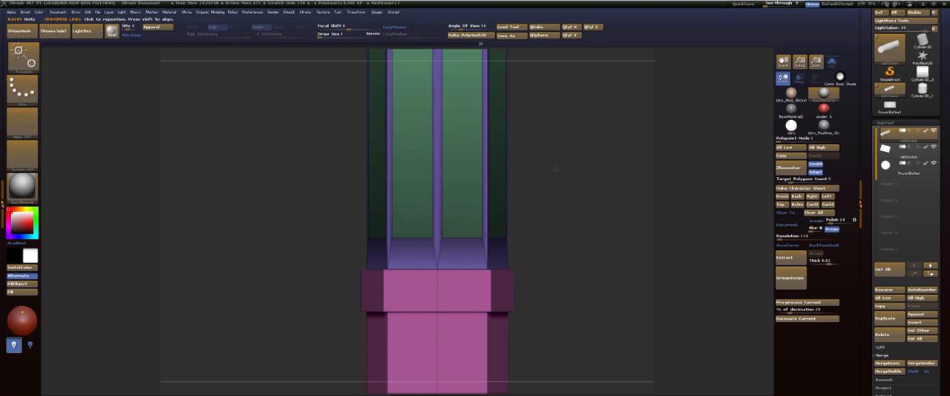
key(ctrl+z)
key(q)
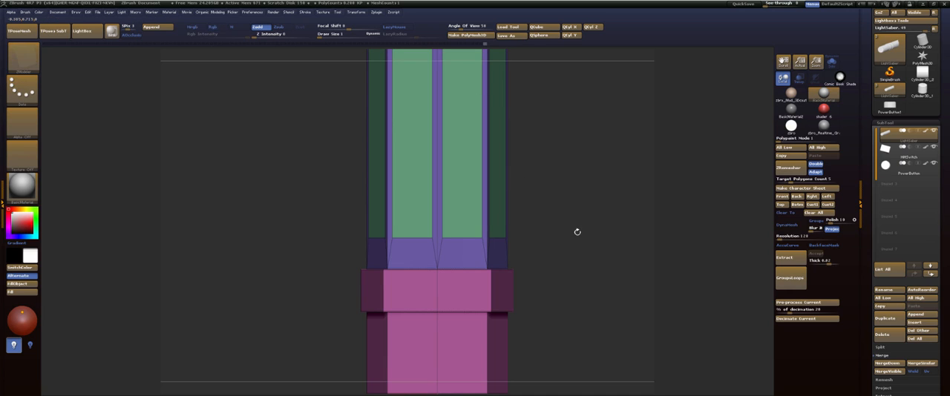
ctrl+drag(593, 244, 348, 217)
ctrl+click(593, 189)
key(w)
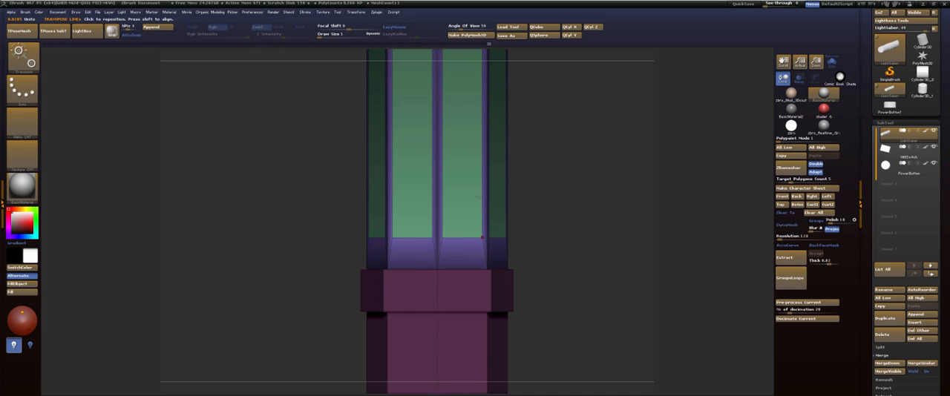
drag(483, 236, 482, 132)
mouse_move(482, 184)
mouse_down()
mouse_move(479, 210)
mouse_move(479, 183)
mouse_up()
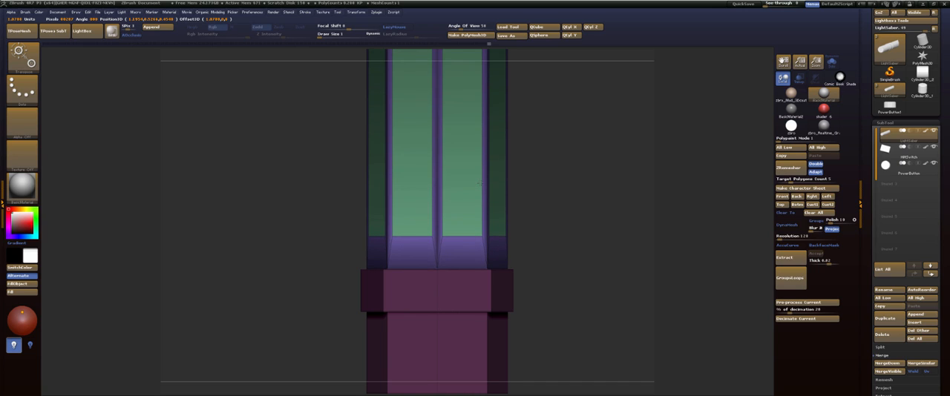
Return to ZModeler and set the polygon action to QMesh with target Polygroup All.
key(q)
mouse_move(572, 84)
mouse_down()
mouse_move(572, 233)
mouse_move(593, 227)
mouse_up()
drag(593, 215, 562, 159)
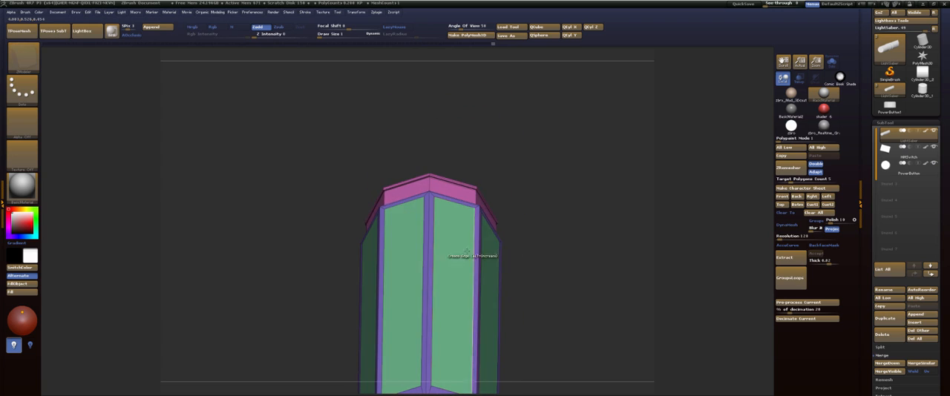
key(space)
click(512, 116)
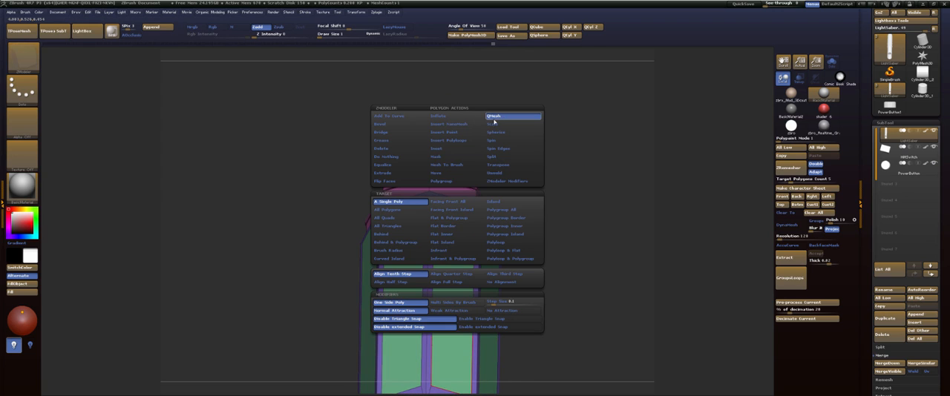
click(512, 210)
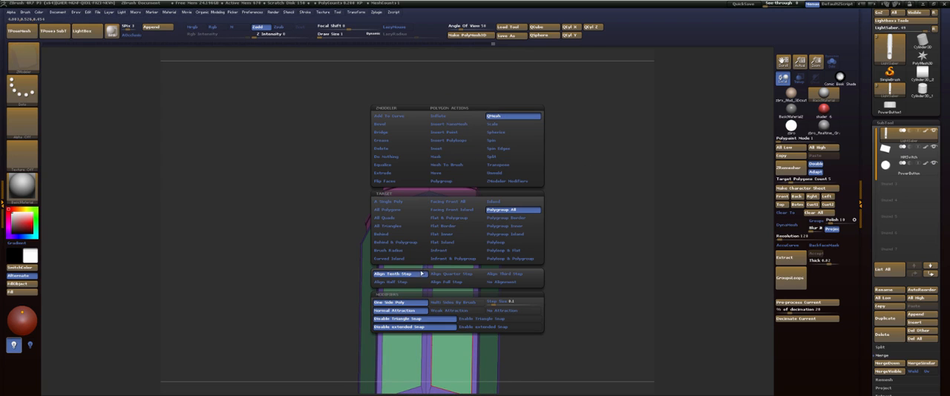
Try extruding all the grip panels outward with QMesh in a single layer, and undo the extrusion.
drag(572, 188, 585, 109)
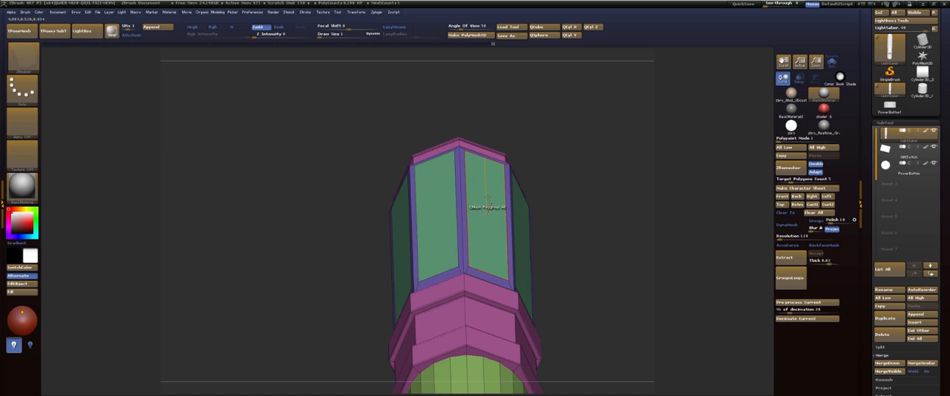
drag(487, 209, 489, 192)
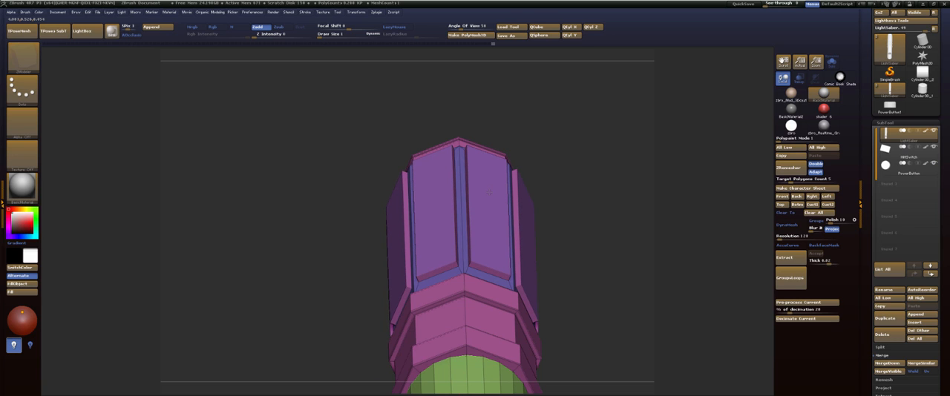
mouse_move(594, 155)
mouse_down()
mouse_move(561, 138)
mouse_move(592, 149)
mouse_move(593, 141)
mouse_up()
key(ctrl+z)
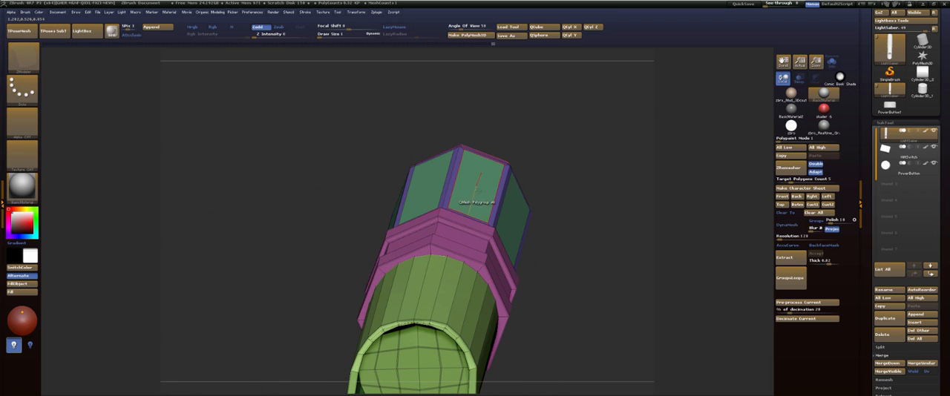
Extrude all the grip panels outward with QMesh in two stages, a thin base layer and a thicker layer above it.
key(ctrl+shift+z)
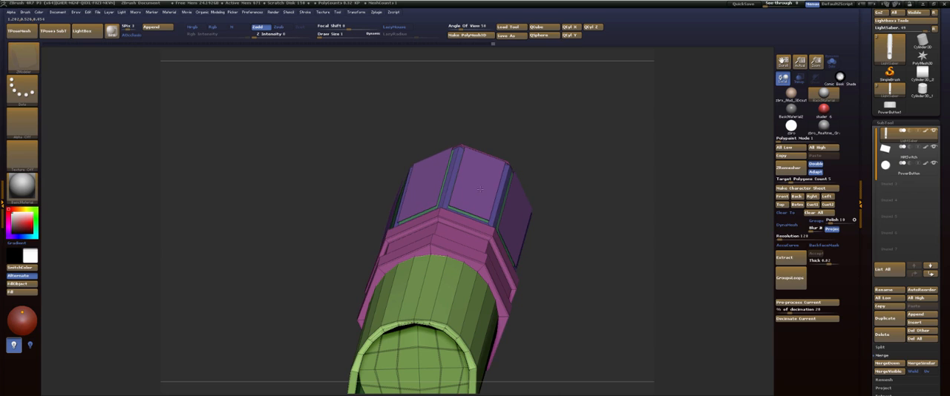
drag(480, 189, 481, 187)
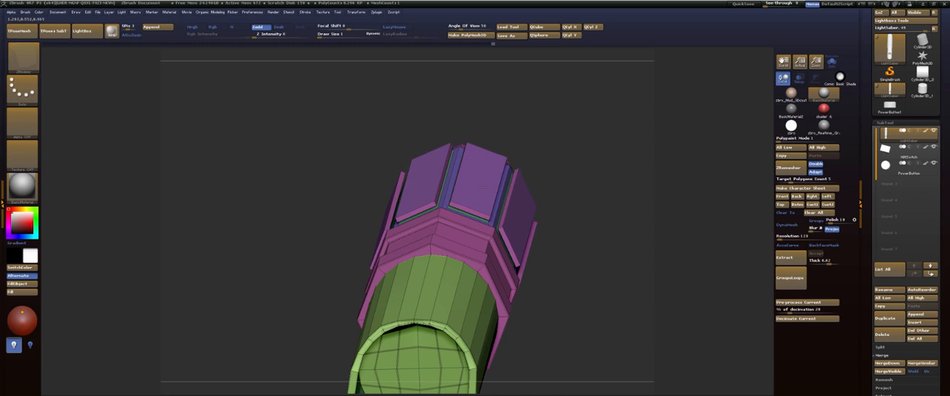
Set the ZModeler edge action to Insert with target Multiple EdgeLoops for the raised grip panels.
alt+drag(564, 147, 504, 222)
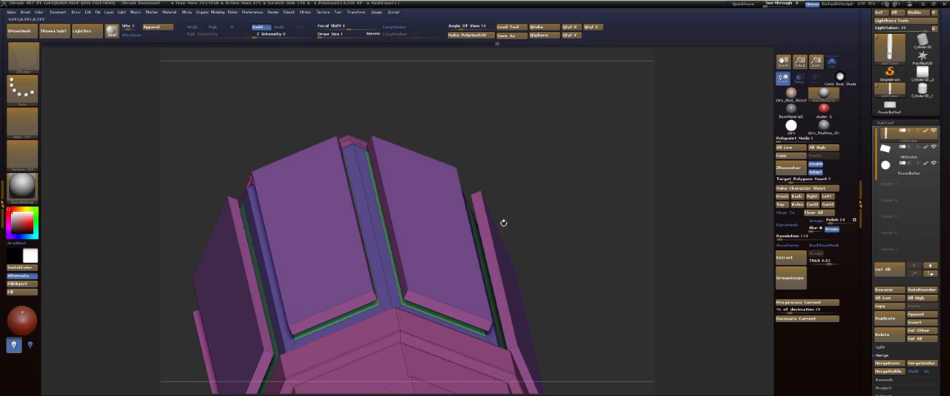
key(space)
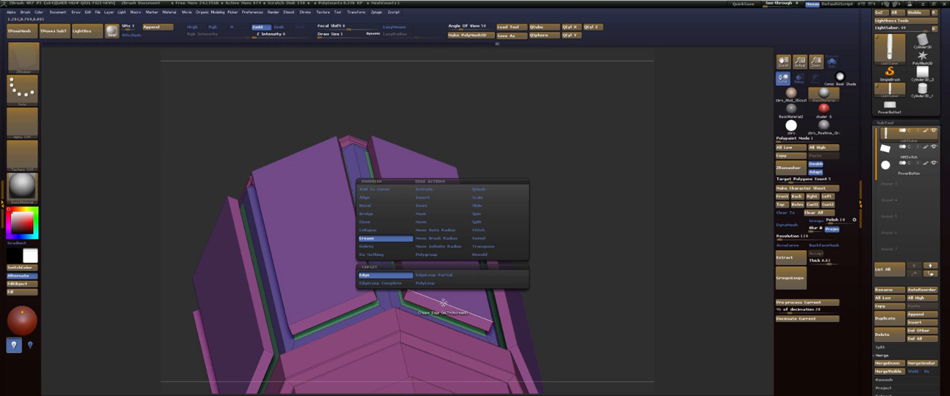
click(442, 197)
click(405, 276)
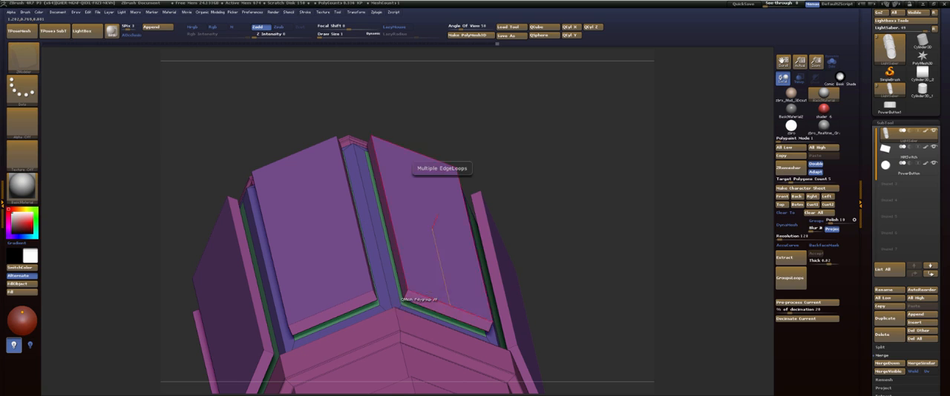
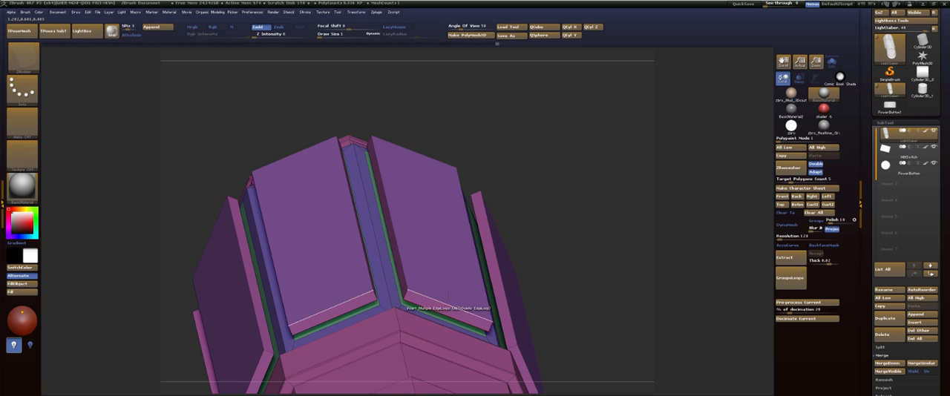
Turn on radial symmetry so that edits repeat on all grip panels around the lightsaber handle.
click(357, 12)
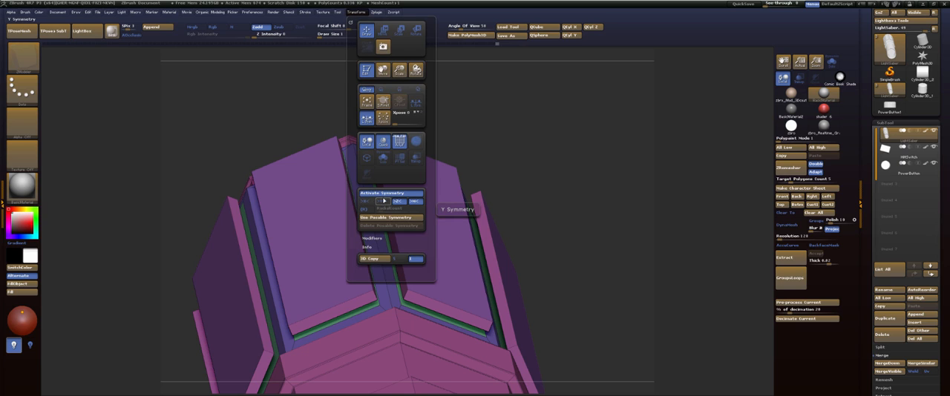
click(364, 210)
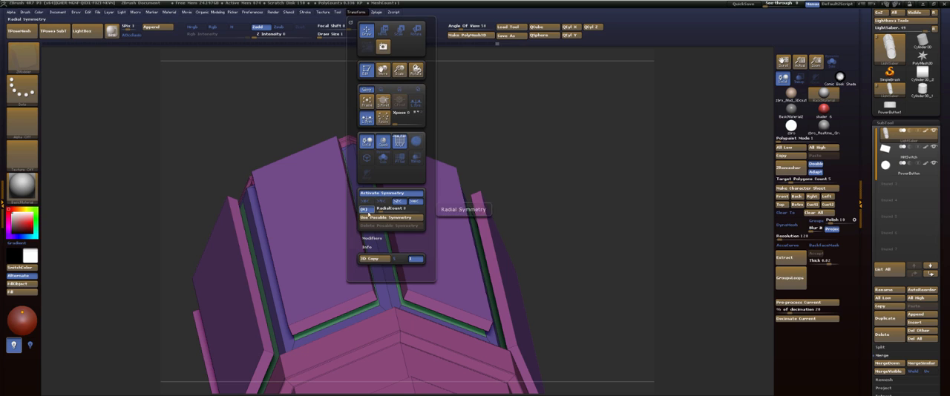
click(363, 13)
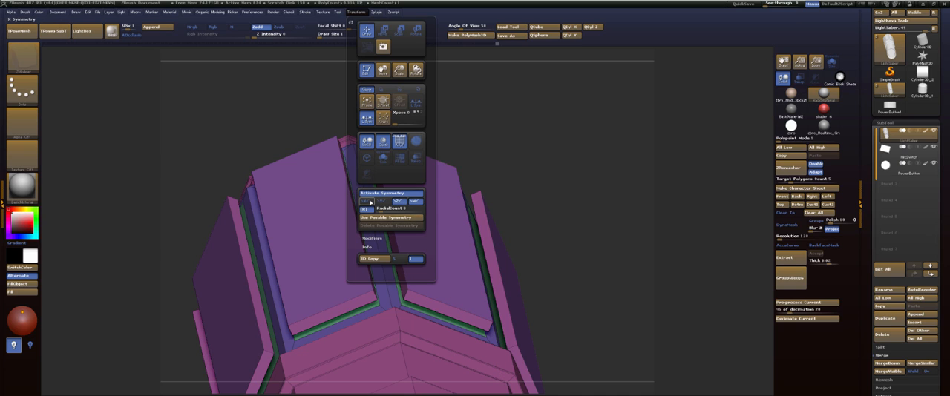
Insert lengthwise edge loops across the raised grip panels to divide each into narrow strips of alternating polygroups.
click(447, 304)
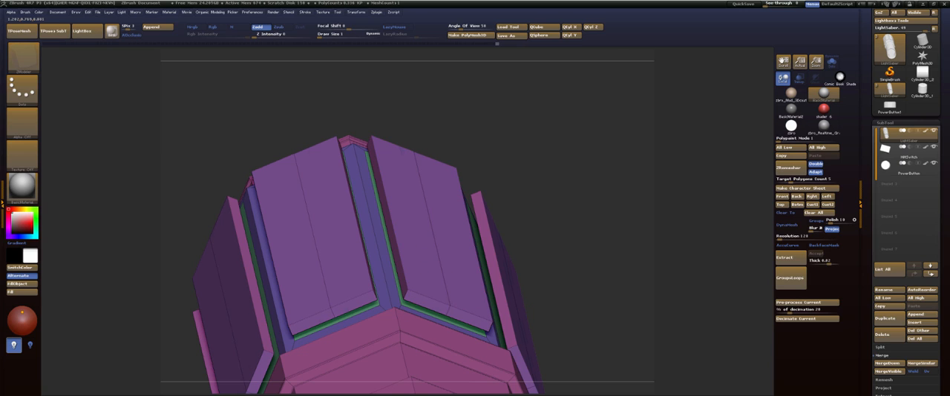
key(alt)
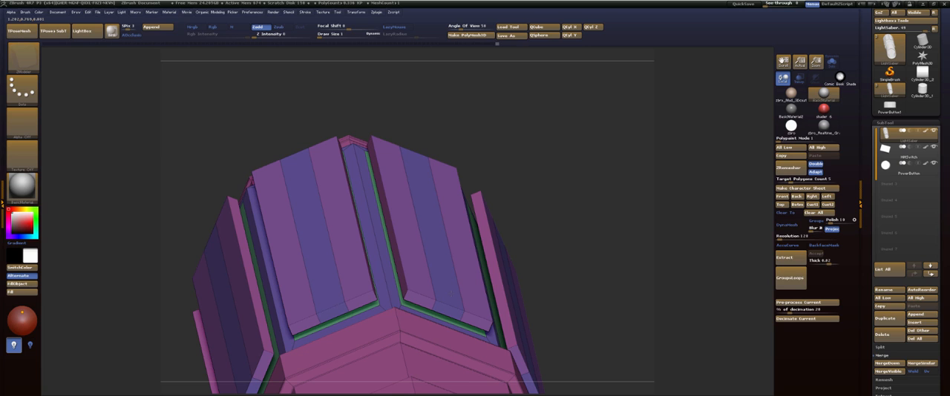
click(453, 285)
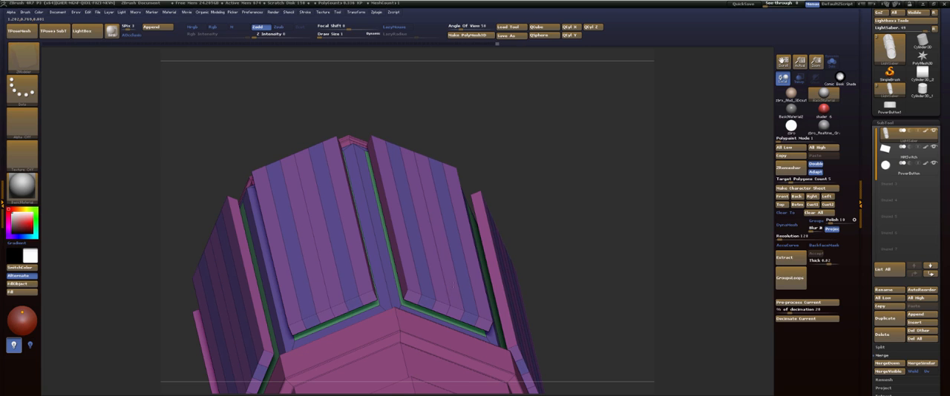
click(453, 285)
Set the QMesh target to A Single Poly and extrude one lengthwise strip on each grip panel outward as a ridge.
drag(486, 95, 444, 136)
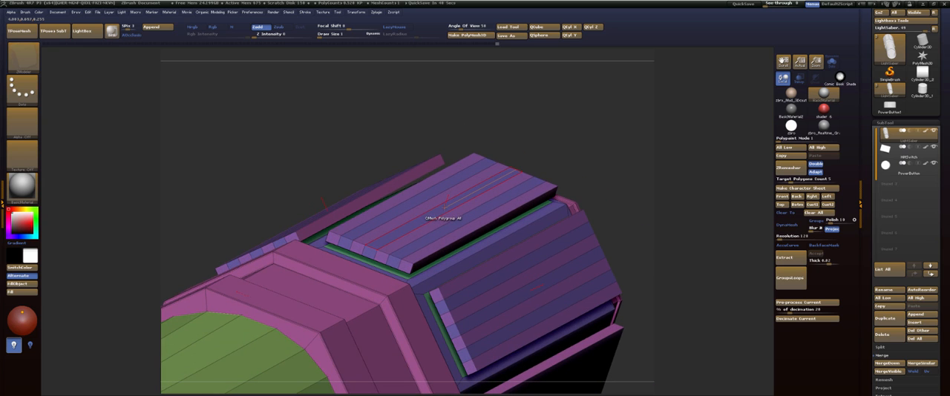
key(space)
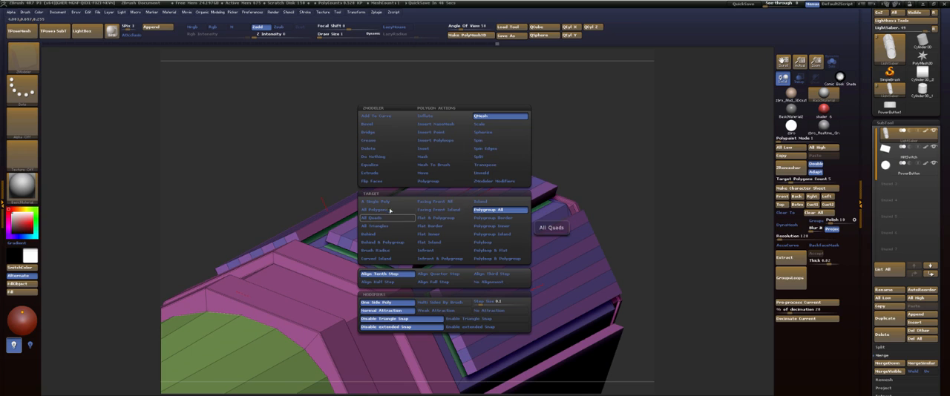
click(387, 202)
drag(439, 223, 439, 202)
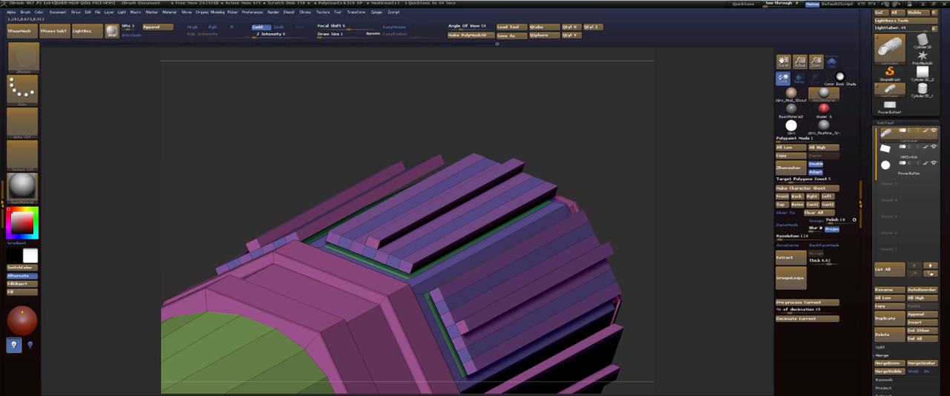
Use the Slide edge action to taper the ends of the raised ridges at both ends of the grip.
drag(532, 114, 475, 132)
key(space)
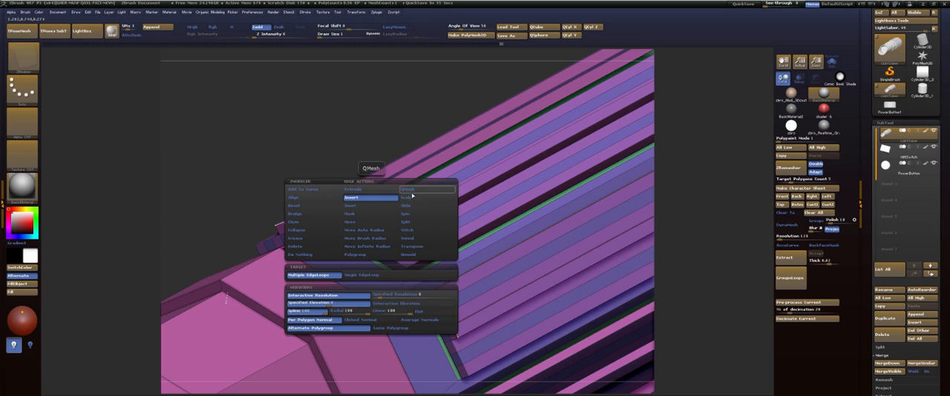
click(405, 205)
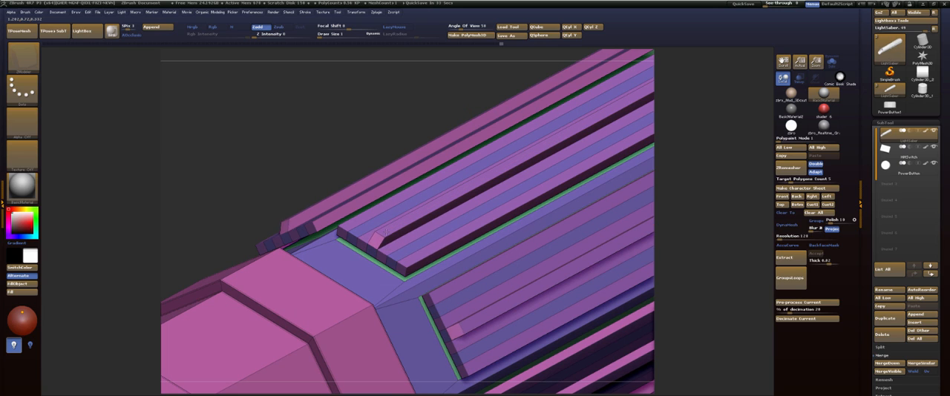
drag(406, 98, 98, 177)
drag(316, 108, 379, 127)
drag(470, 88, 415, 111)
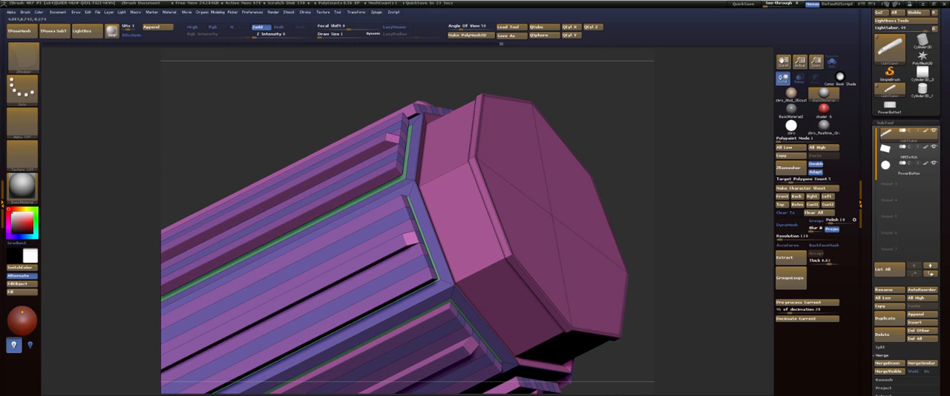
mouse_move(414, 75)
mouse_down()
mouse_move(490, 73)
mouse_move(463, 81)
mouse_move(480, 131)
mouse_move(480, 95)
mouse_move(464, 108)
mouse_move(443, 106)
mouse_move(490, 108)
mouse_move(496, 126)
mouse_move(560, 110)
mouse_move(532, 100)
mouse_move(579, 96)
mouse_move(557, 96)
mouse_move(574, 77)
mouse_move(526, 101)
mouse_move(452, 95)
mouse_move(429, 160)
mouse_move(437, 192)
mouse_up()
Preview the grip with the polyframe hidden and dynamic subdivision smoothing on.
key(shift+f)
key(d)
key(shift+f)
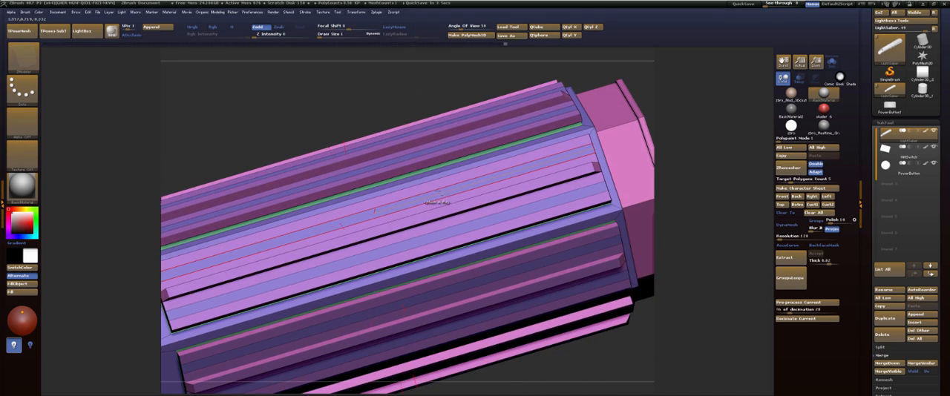
Switch the edge action to Insert and delete the extra lengthwise edge loops from the grip panels beside the ridges.
key(space)
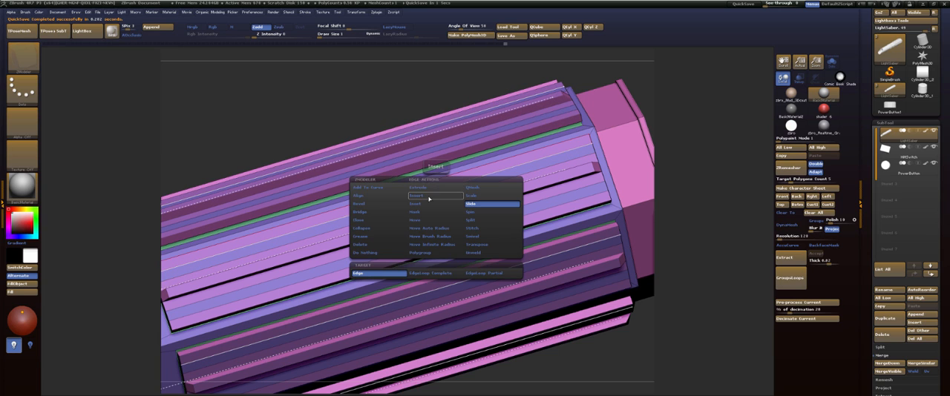
click(428, 197)
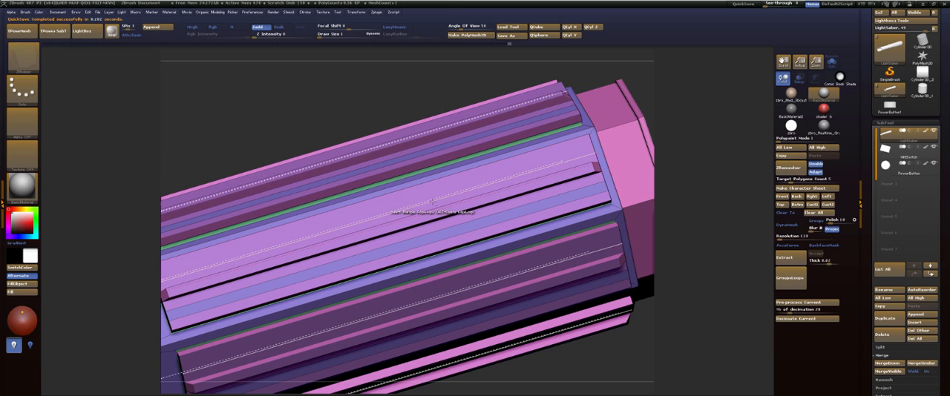
drag(728, 132, 571, 192)
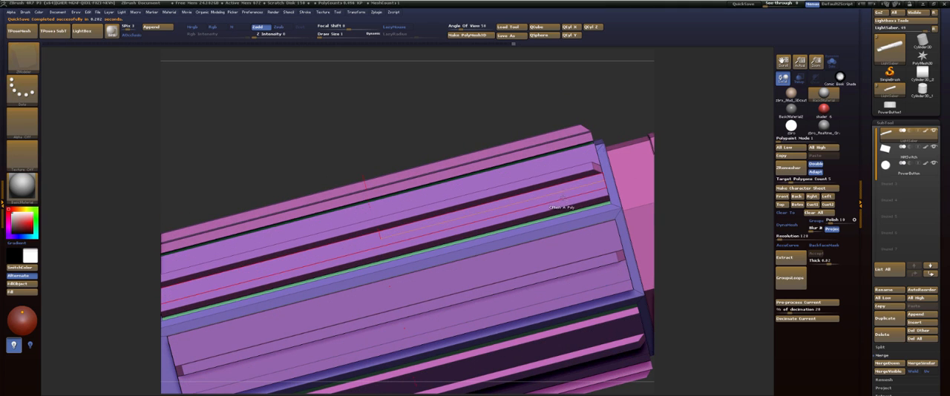
drag(615, 91, 579, 105)
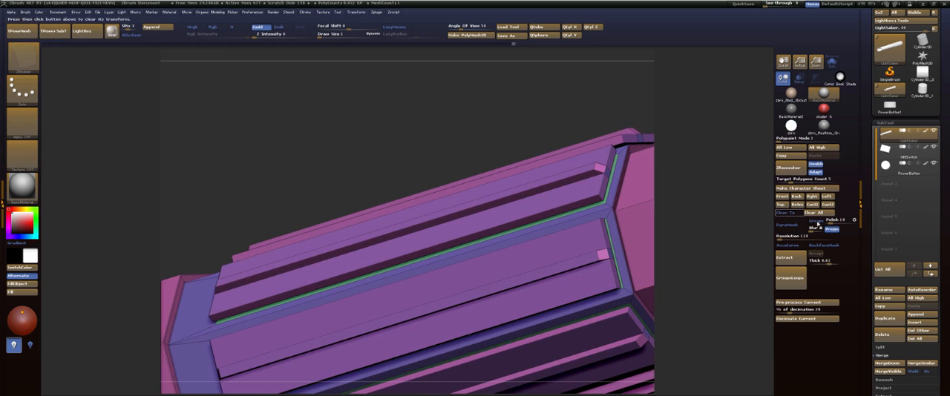
Crease the handle along its polygroup borders and check the subdivided result.
click(885, 125)
click(889, 133)
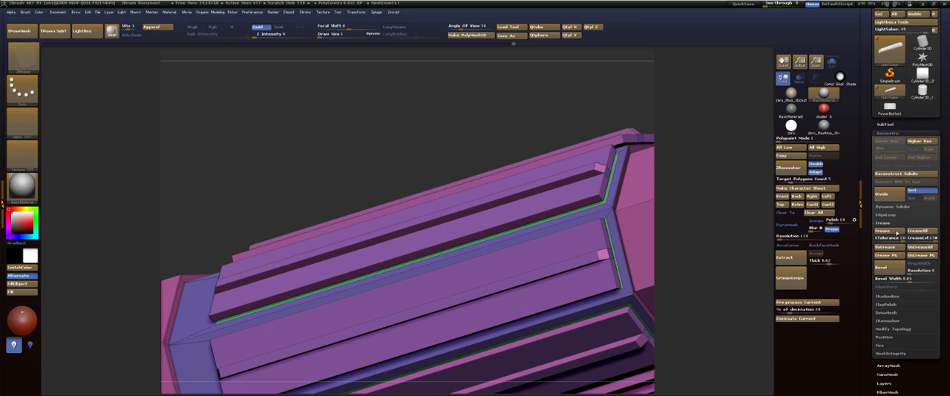
click(882, 256)
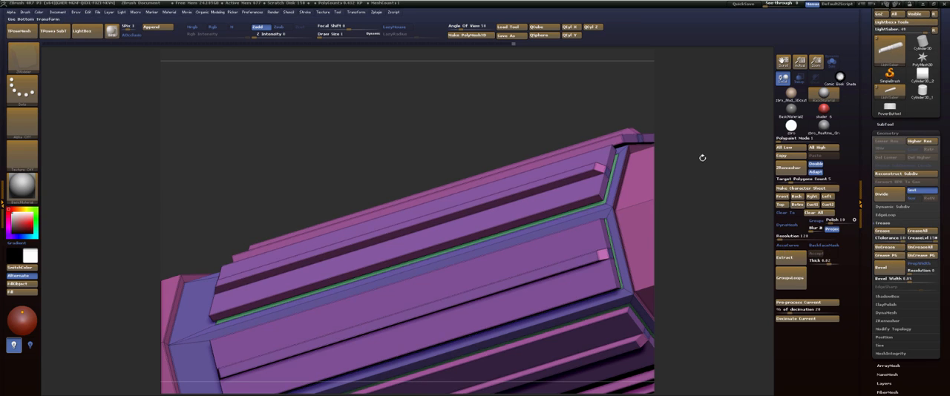
key(ctrl+d)
drag(487, 94, 481, 110)
key(shift+d)
Set the polygon action to Polygroup with the Flat Island target and regroup the end faces of the grip panels.
drag(582, 94, 510, 199)
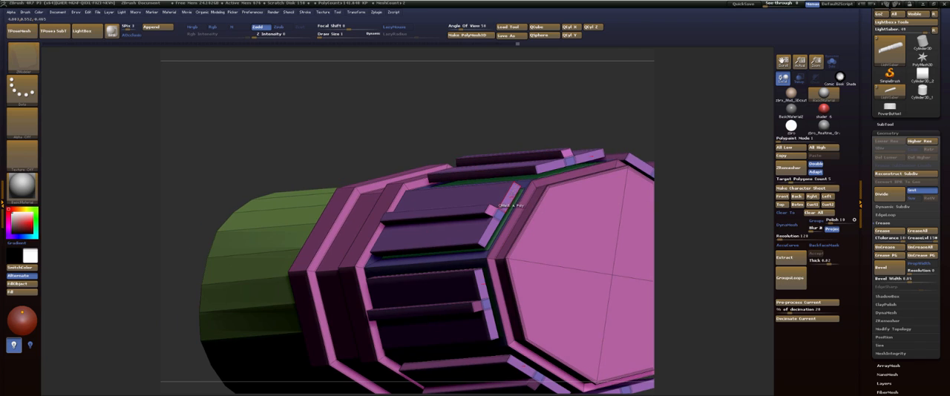
key(space)
key(space)
click(496, 181)
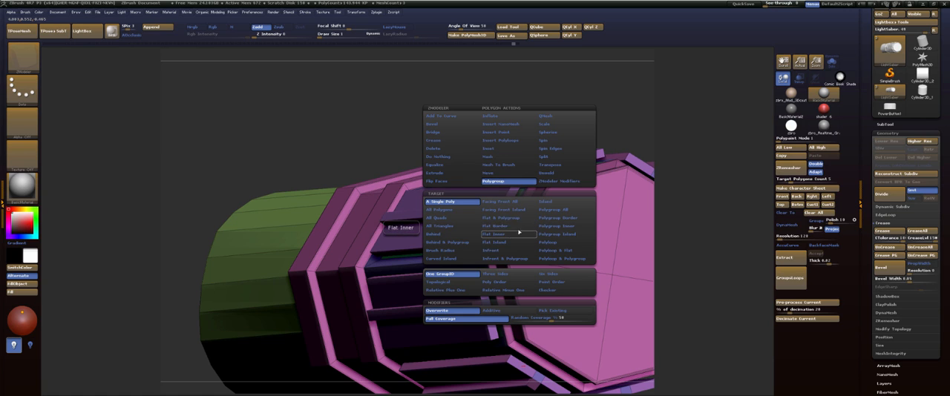
click(550, 243)
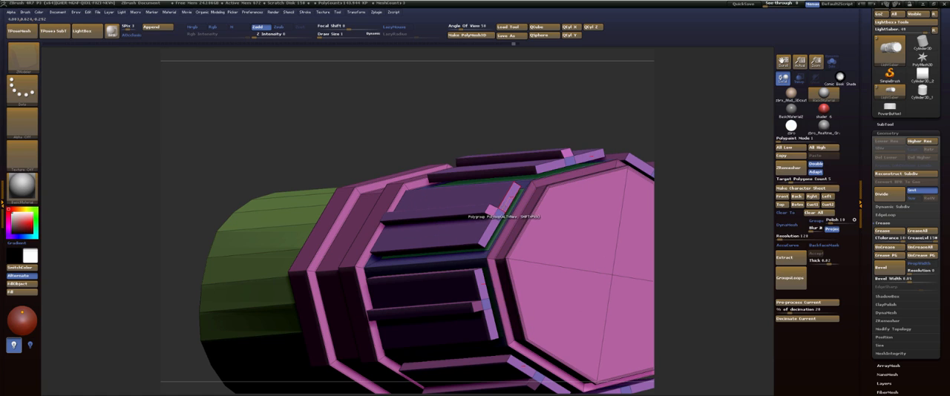
key(space)
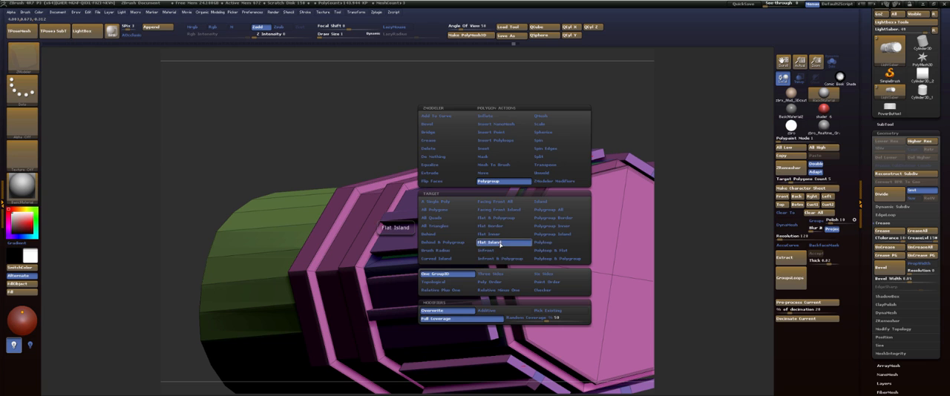
click(500, 243)
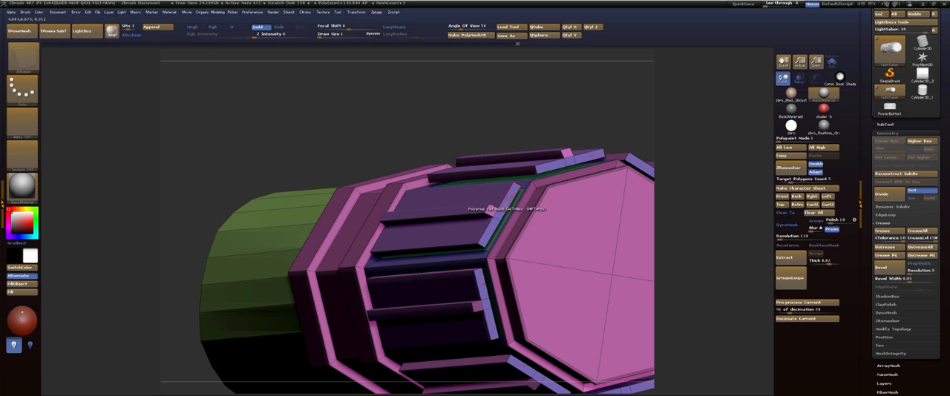
Assign polygroups by flat island to the remaining panel ends and the side faces of the panels and ridges.
drag(520, 121, 559, 127)
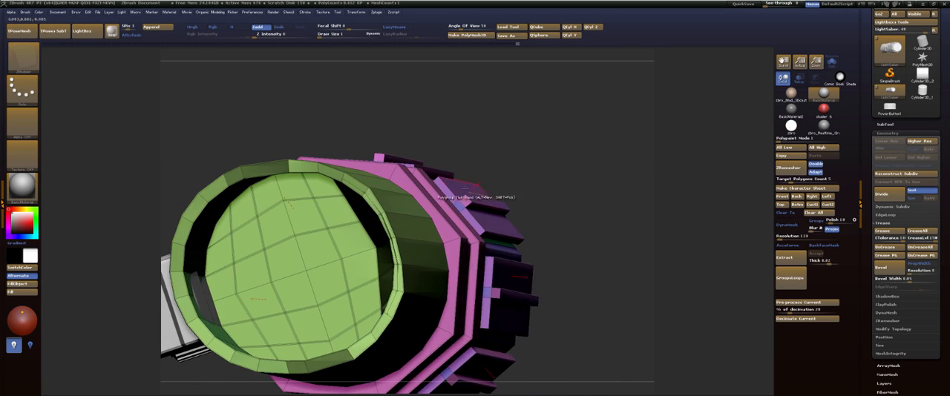
drag(595, 147, 549, 144)
drag(575, 114, 553, 91)
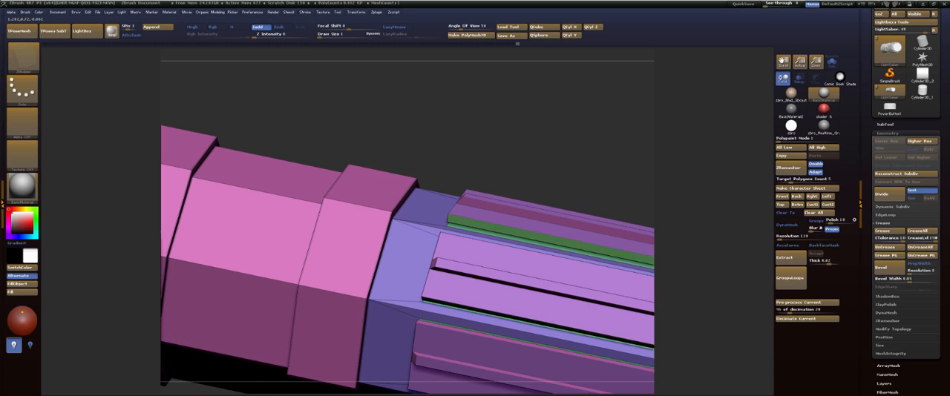
drag(536, 178, 360, 195)
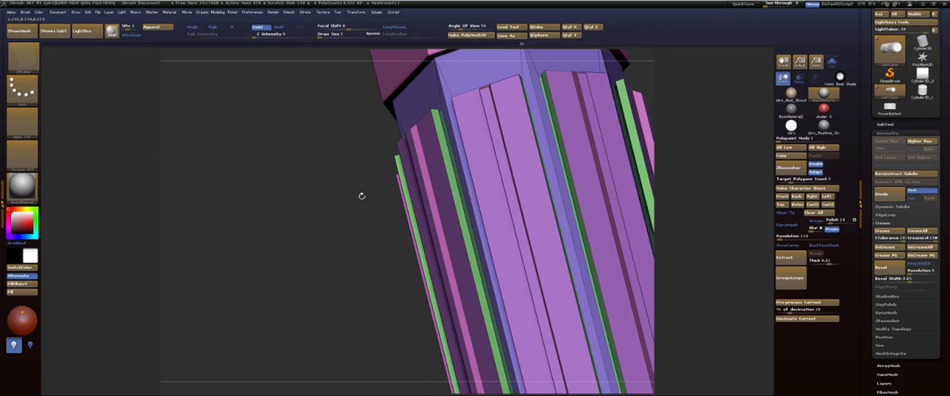
click(429, 192)
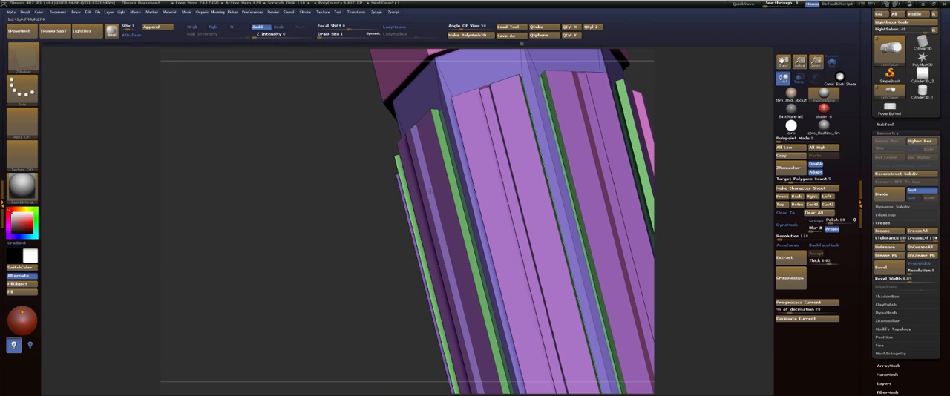
drag(374, 202, 421, 184)
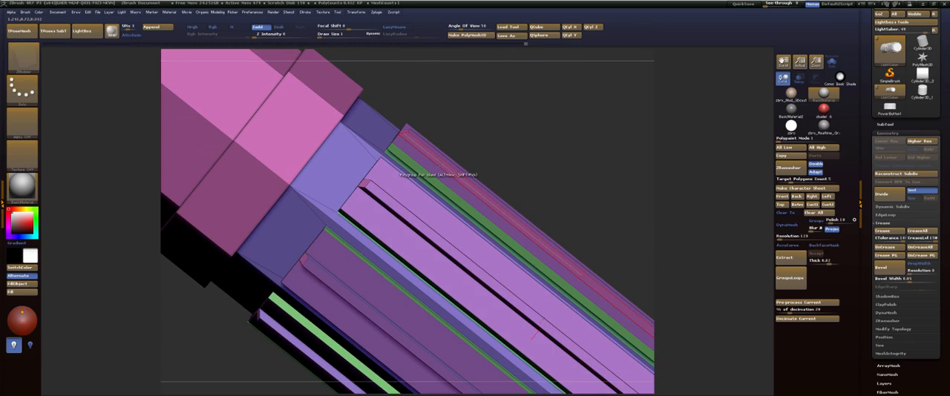
drag(491, 142, 503, 91)
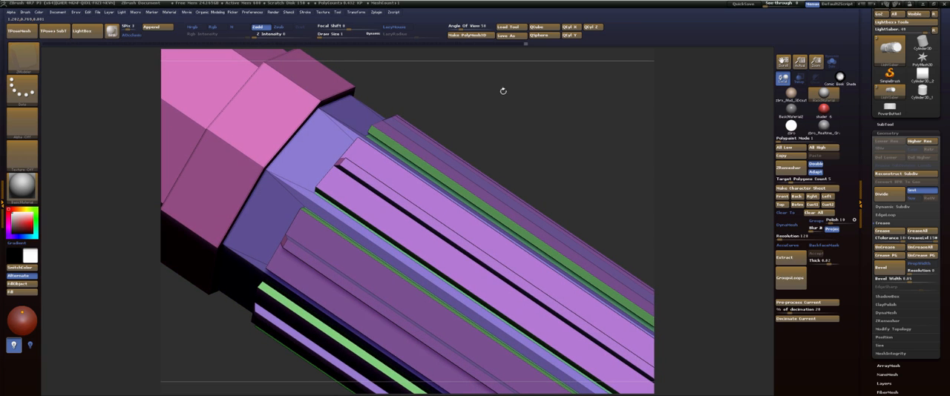
click(310, 166)
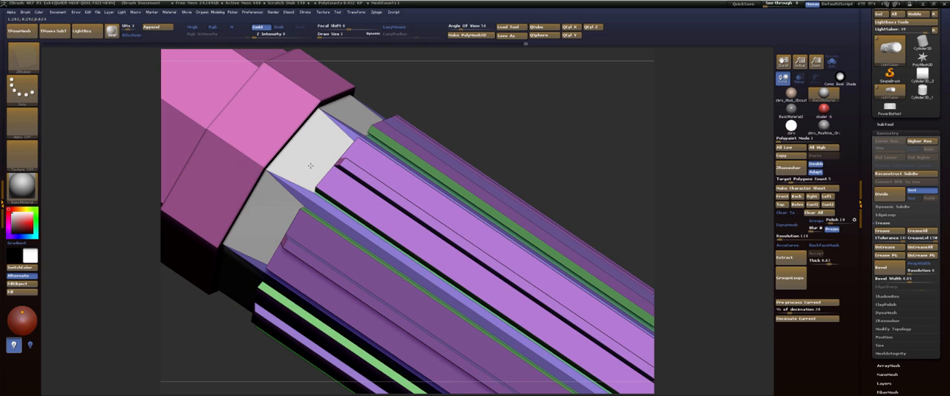
click(310, 166)
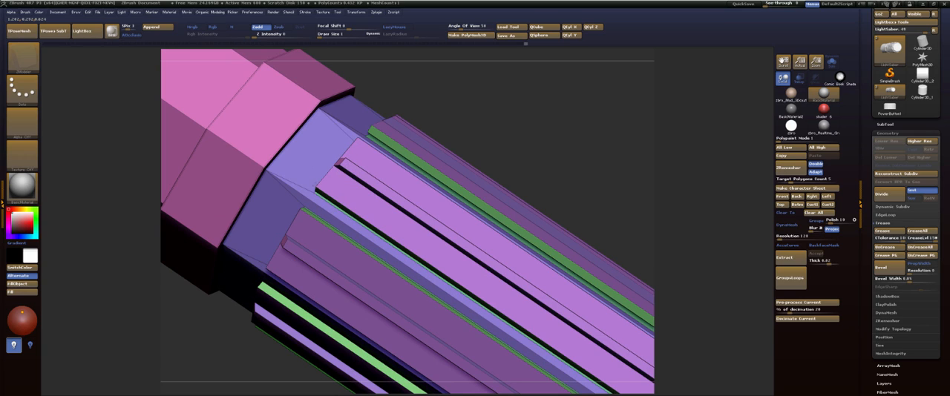
key(ctrl+z)
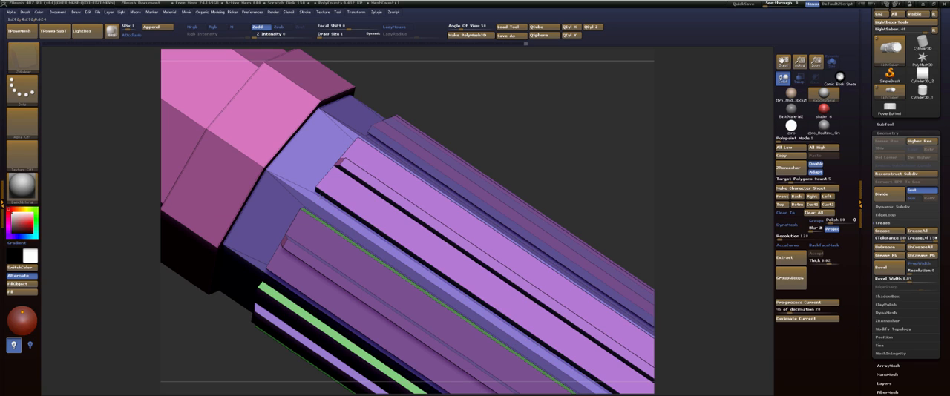
key(ctrl+shift+z)
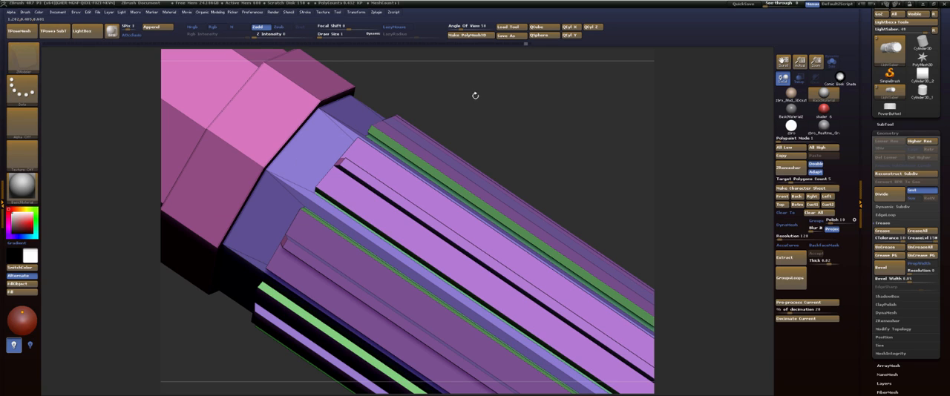
drag(468, 93, 297, 183)
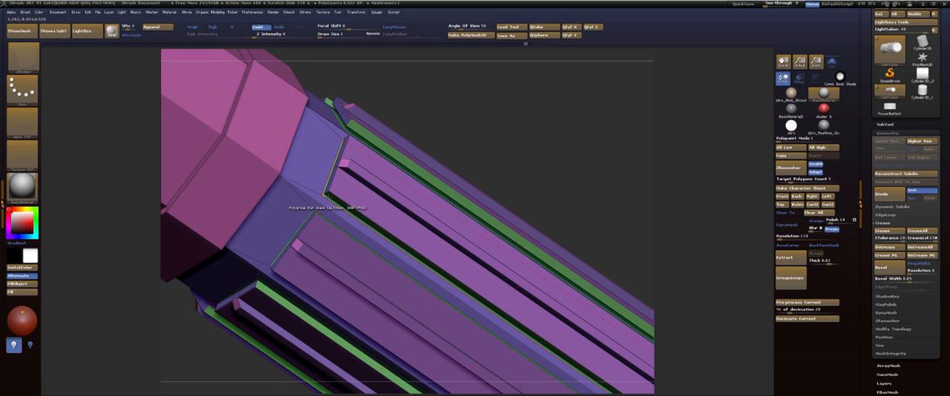
Regroup the narrow end faces of the grip panels by flat island and crease the handle along its polygroup borders.
click(326, 196)
drag(443, 96, 581, 185)
click(892, 256)
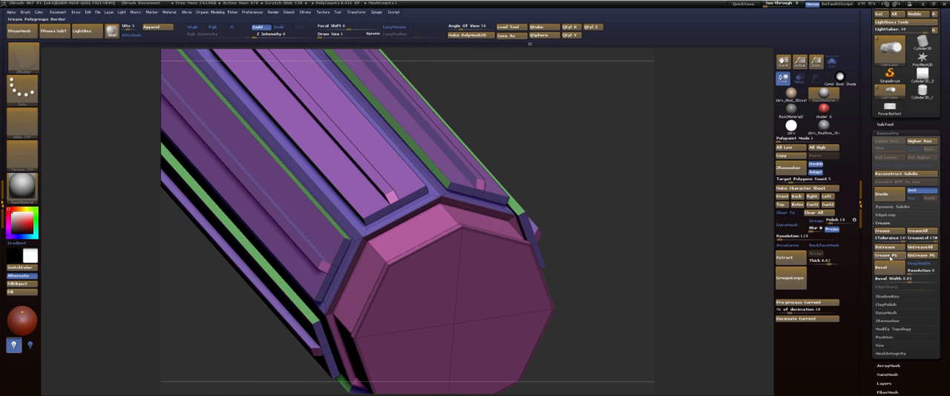
Preview the handle with dynamic subdivision and examine the creased edges around its end.
key(d)
mouse_move(544, 138)
mouse_down()
mouse_move(568, 107)
mouse_move(577, 180)
mouse_move(572, 127)
mouse_move(597, 169)
mouse_up()
key(shift+d)
click(598, 168)
key(ctrl+z)
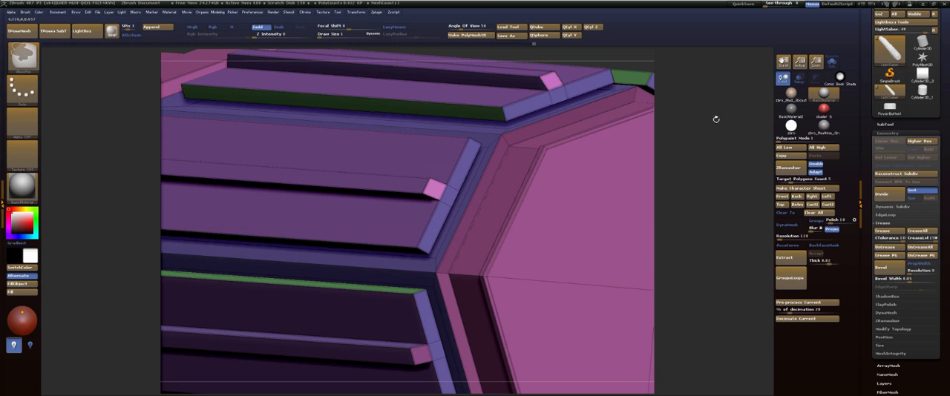
Isolate the polygroups at the end of the handle and hide the pink end cap and border faces.
drag(715, 118, 533, 149)
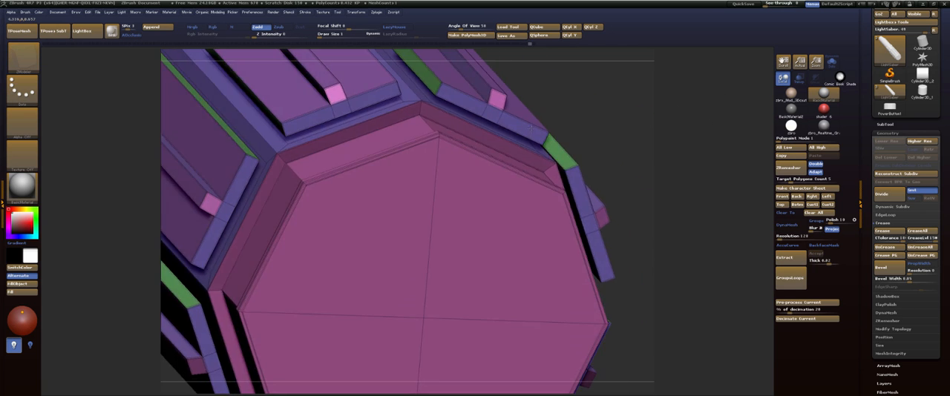
ctrl+shift+click(421, 108)
ctrl+shift+click(423, 109)
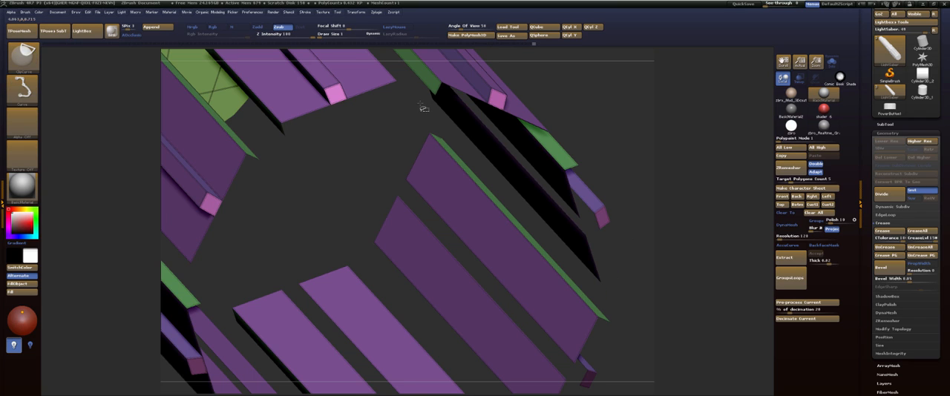
ctrl+shift+click(531, 103)
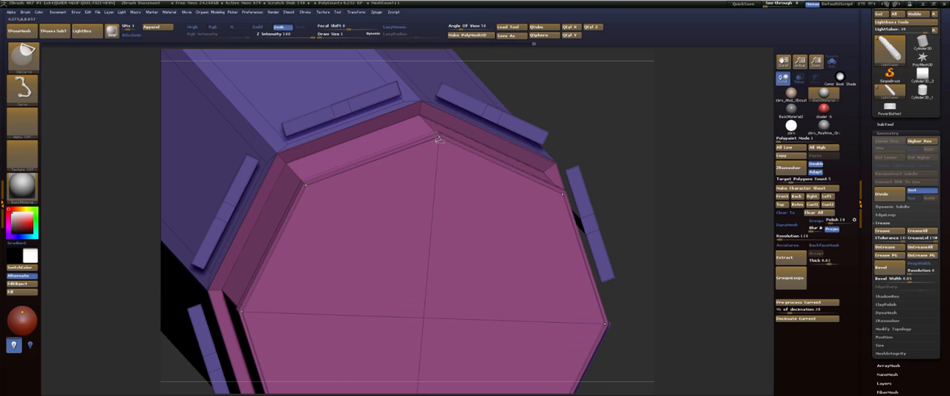
ctrl+shift+click(439, 139)
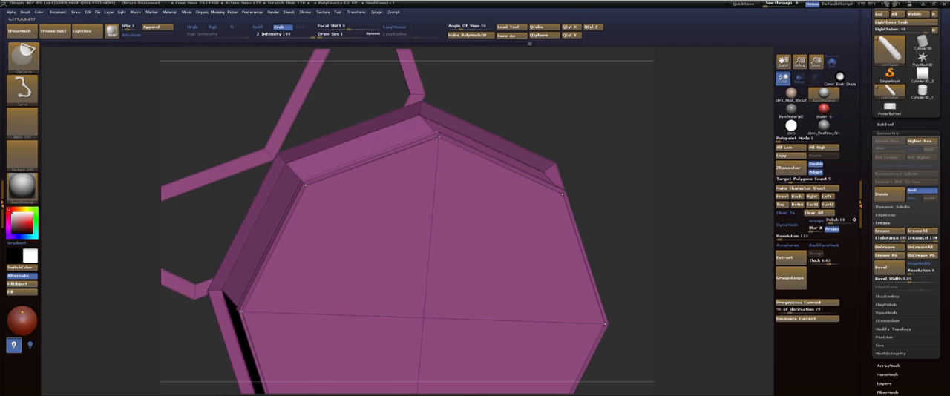
ctrl+shift+click(439, 139)
mouse_move(577, 114)
mouse_down()
mouse_move(592, 86)
mouse_move(583, 81)
mouse_move(578, 140)
mouse_move(580, 120)
mouse_move(476, 110)
mouse_up()
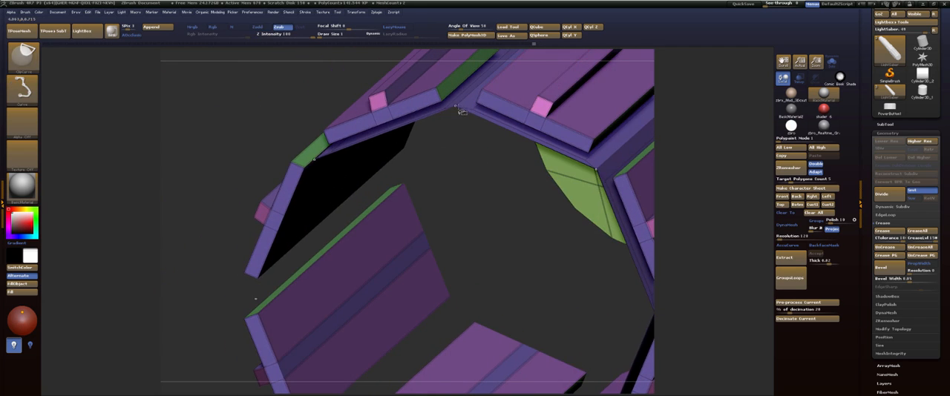
Hide the stray green inner faces so that the ridged grip section is isolated.
ctrl+shift+click(457, 109)
ctrl+shift+click(244, 138)
drag(244, 138, 189, 189)
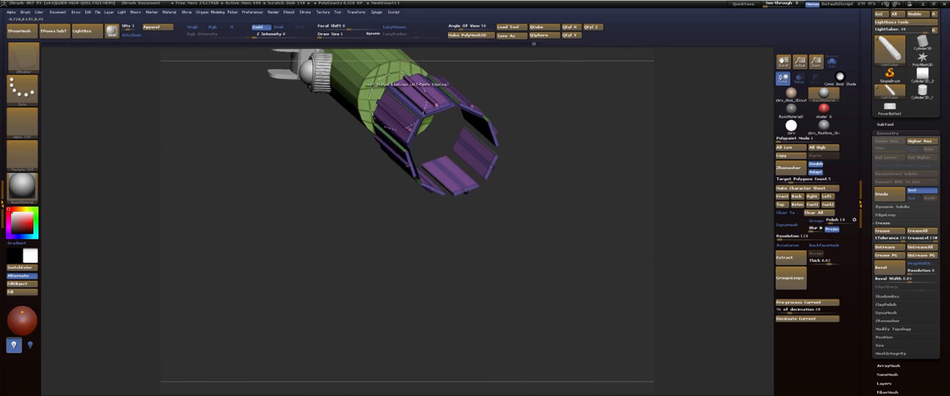
ctrl+shift+click(363, 77)
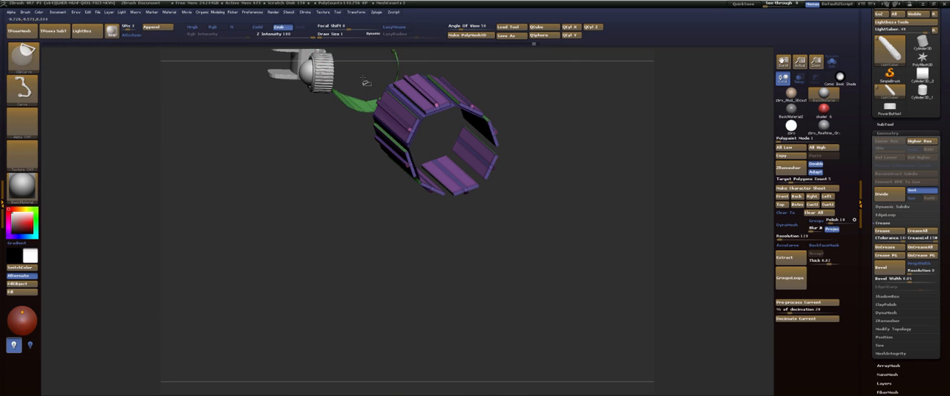
ctrl+shift+click(354, 109)
mouse_move(320, 155)
mouse_down()
mouse_move(382, 201)
mouse_move(393, 195)
mouse_up()
ctrl+shift+click(356, 79)
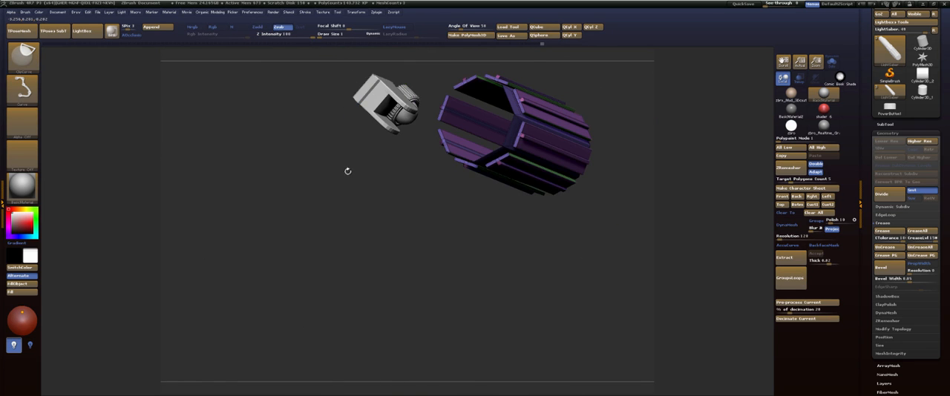
drag(347, 171, 401, 164)
drag(399, 133, 393, 124)
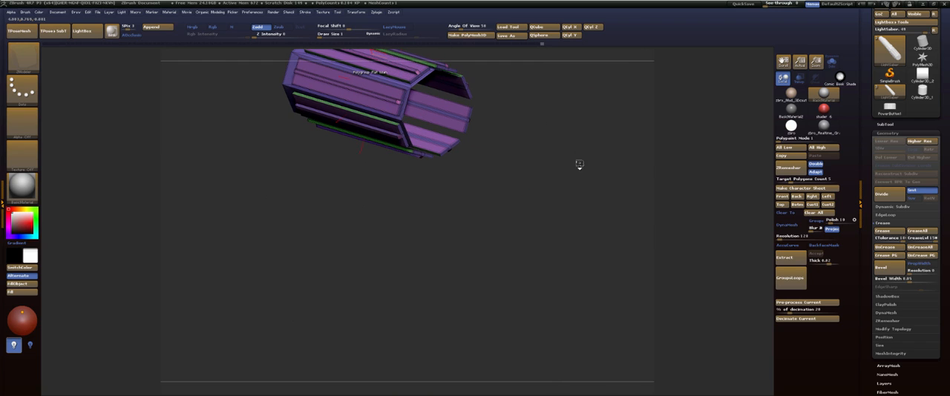
Apply Auto Groups to the visible grip section and hide the body connecting the separate panels.
key(space)
click(560, 272)
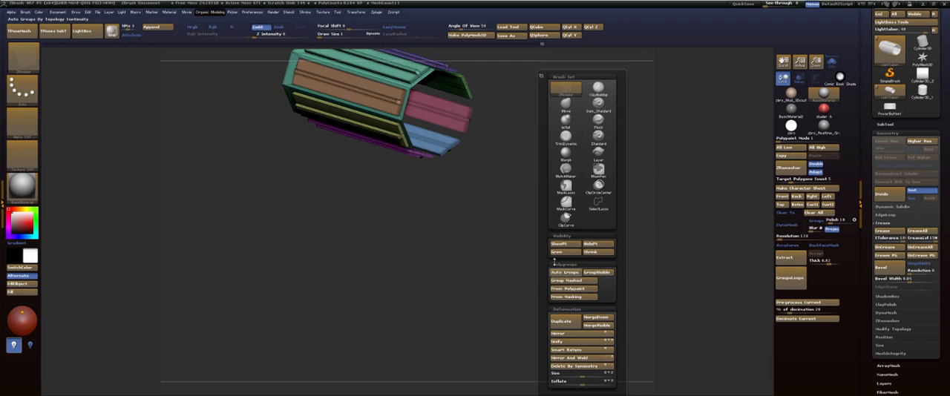
drag(492, 180, 594, 178)
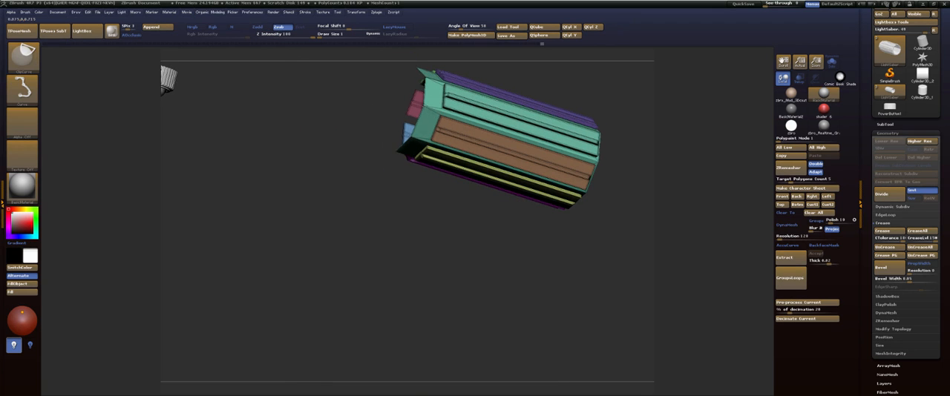
mouse_move(424, 214)
mouse_down()
mouse_move(390, 164)
mouse_move(388, 176)
mouse_move(308, 166)
mouse_move(212, 245)
mouse_up()
shift+drag(610, 62, 533, 122)
Assign one shared polygroup to the panel end faces and another to the ridge end faces at both ends.
click(524, 136)
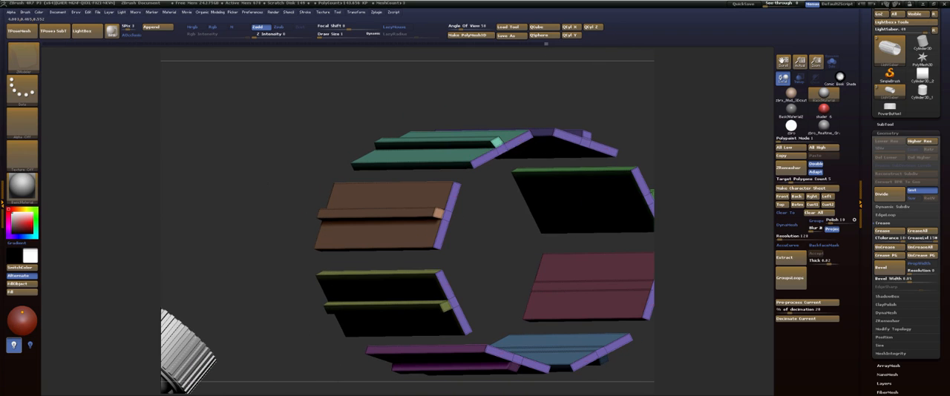
click(497, 141)
key(ctrl+z)
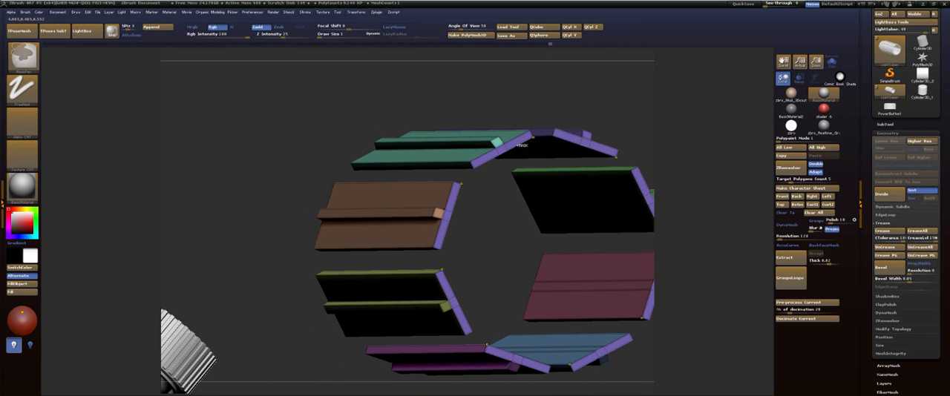
click(496, 141)
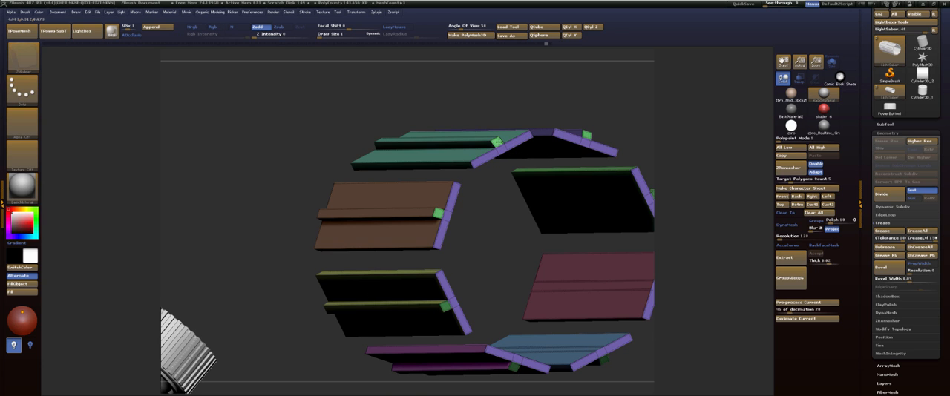
drag(447, 118, 469, 100)
click(498, 222)
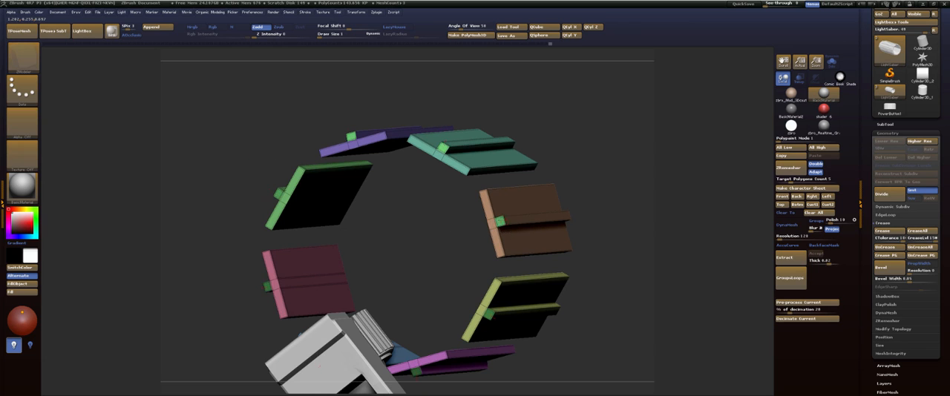
drag(589, 143, 496, 134)
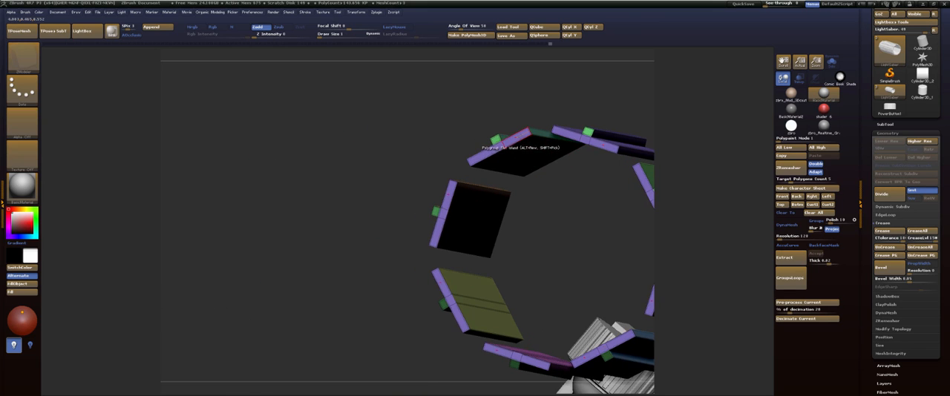
Try to regroup the panel end faces with the ridge ends by flat island, and undo the changes.
click(520, 140)
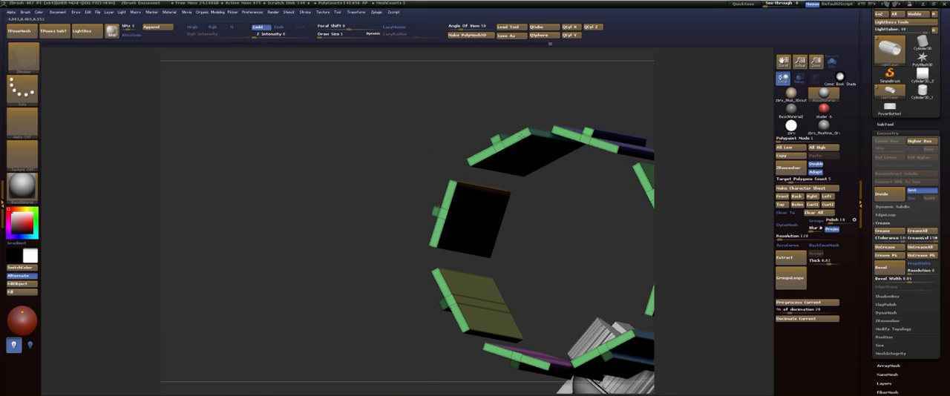
key(ctrl+z)
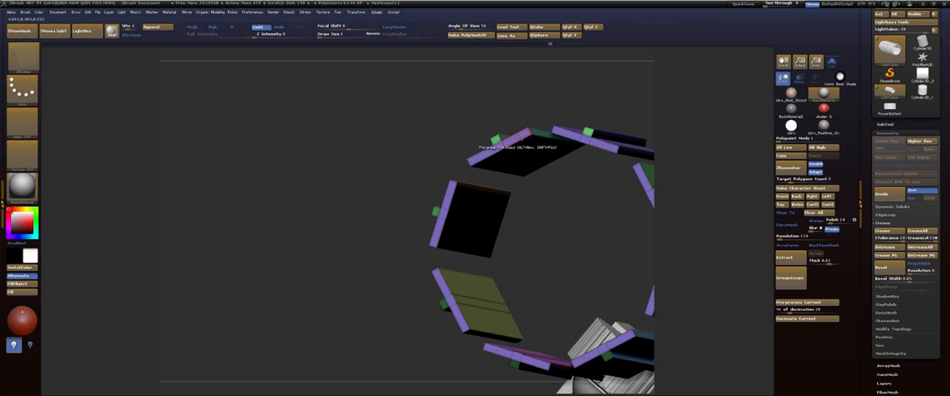
click(518, 138)
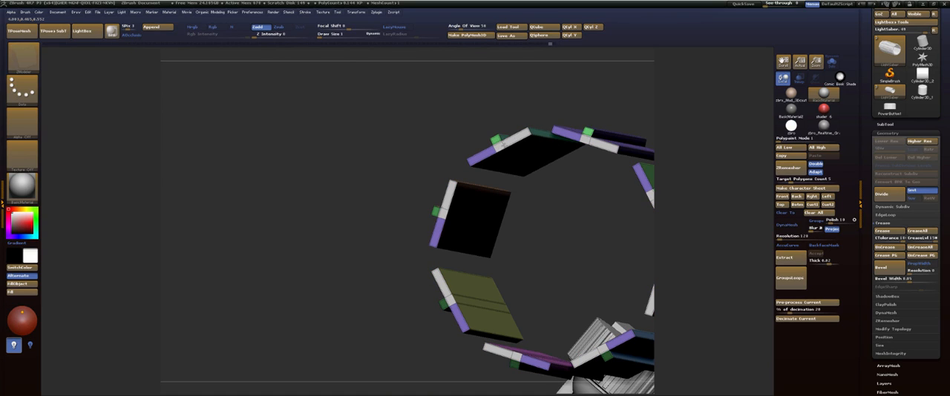
key(ctrl+z)
drag(580, 94, 494, 138)
drag(473, 108, 680, 110)
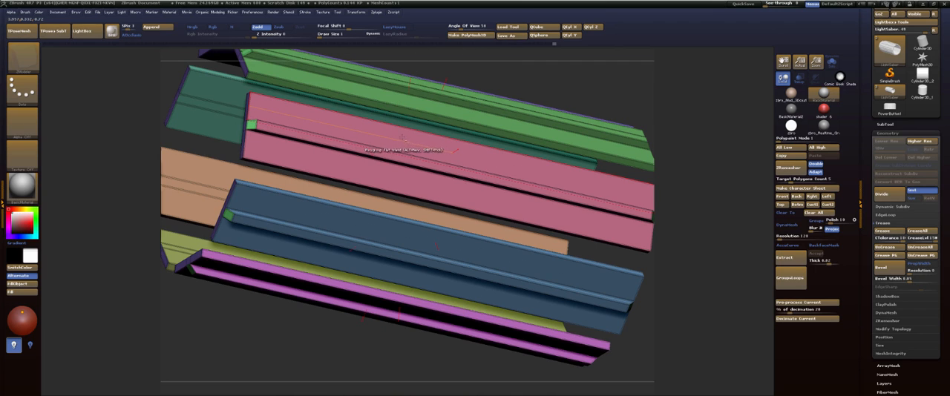
Try to give the flat strips and ridge faces of the grip panels a shared polygroup, and undo it.
click(399, 140)
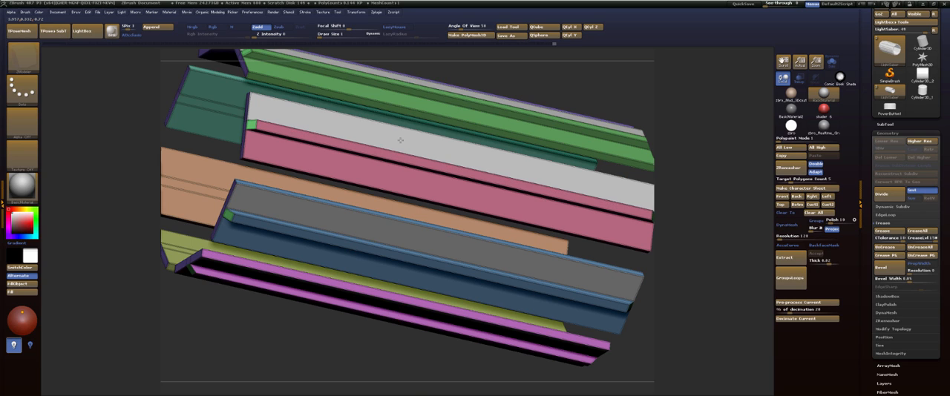
click(400, 140)
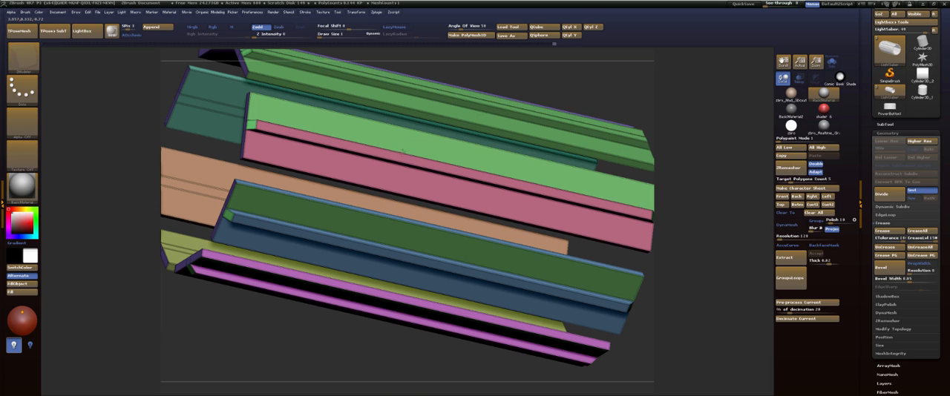
key(ctrl+z)
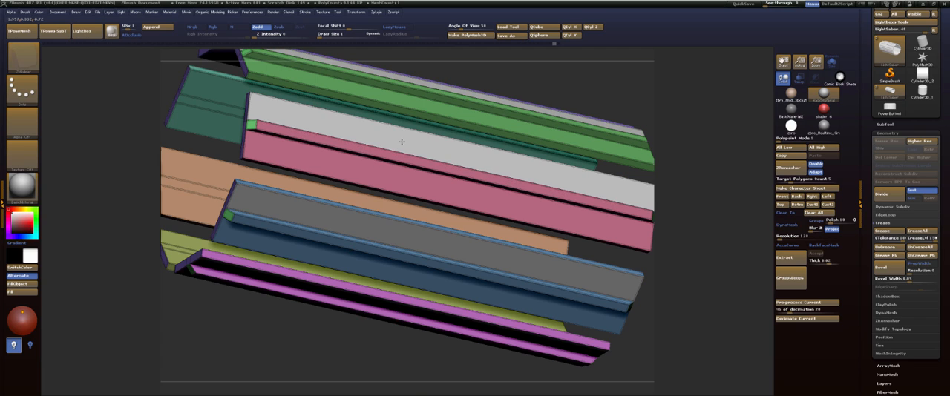
click(403, 158)
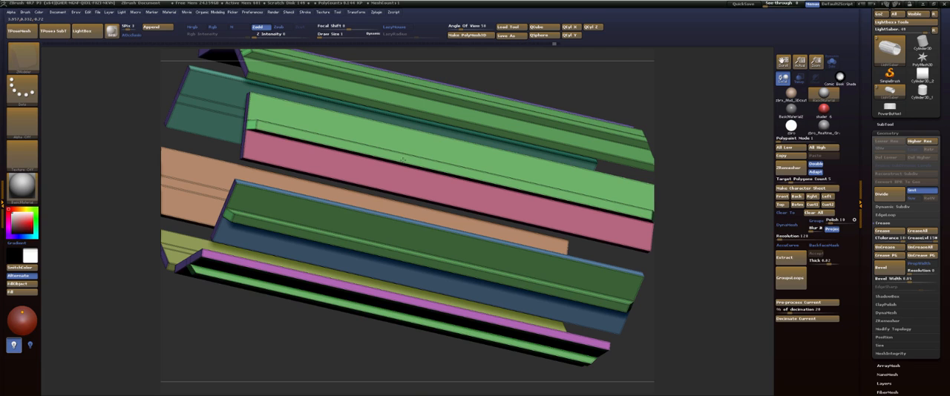
key(ctrl+z)
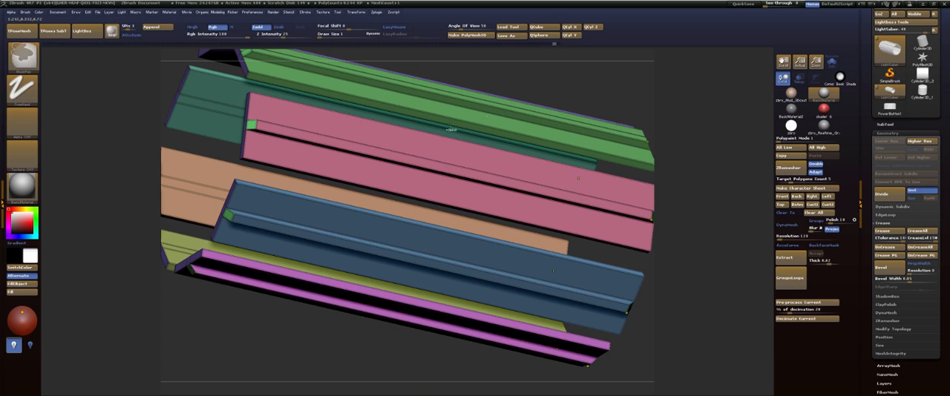
Try different polygroup colours on the flat outer strips beside the ridges, and restore the panels' original groups.
drag(544, 75, 615, 89)
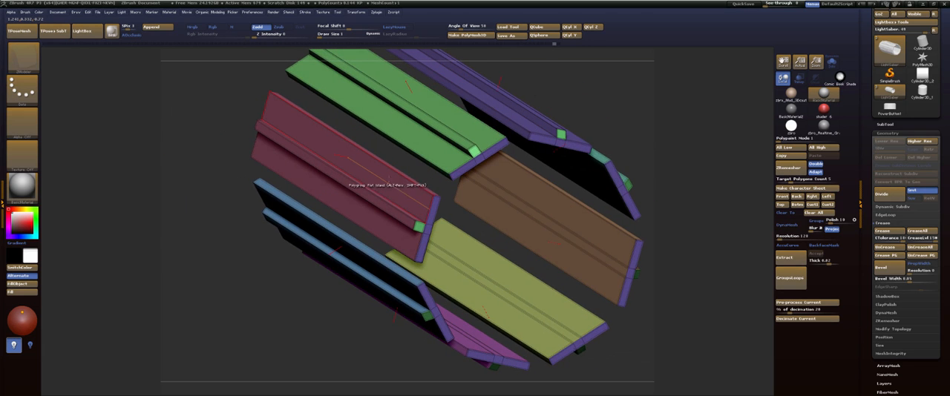
click(394, 190)
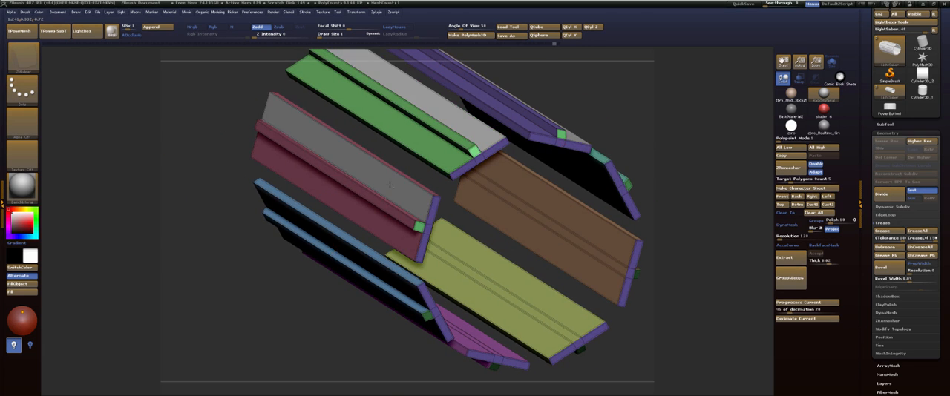
click(393, 187)
click(390, 183)
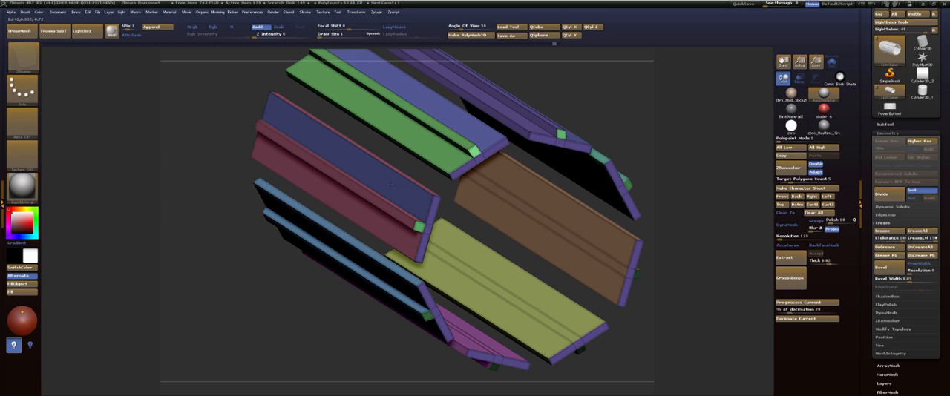
click(390, 183)
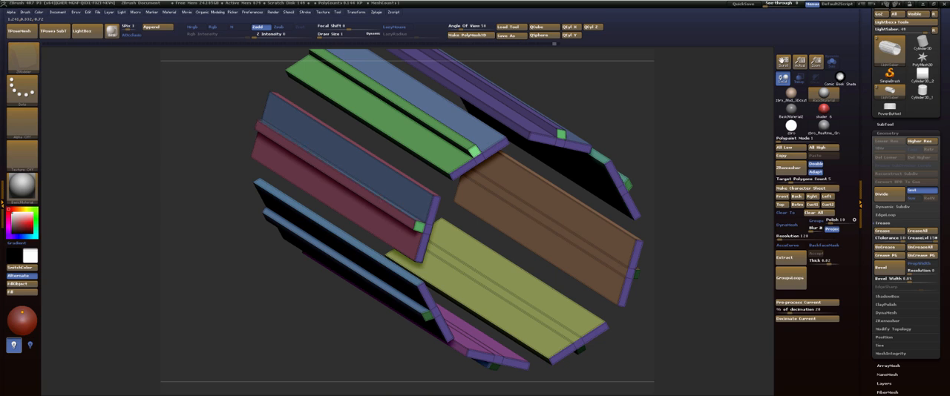
click(388, 187)
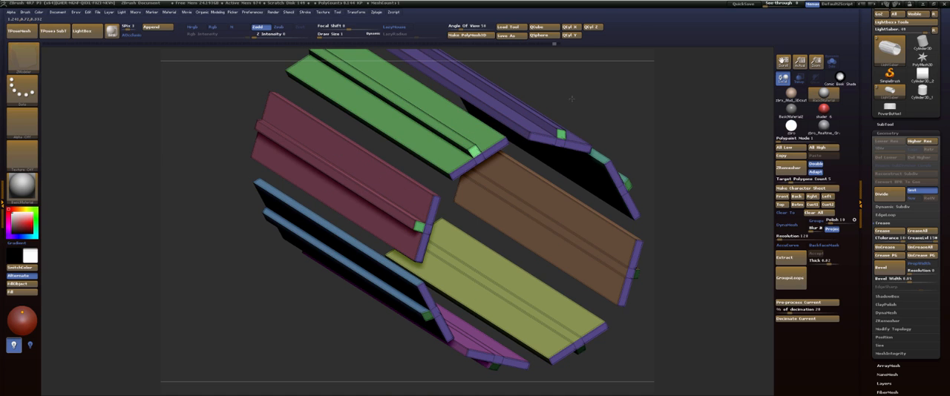
Mark the flat inner strips on the undersides of the grip panels and assign them one shared polygroup.
alt+drag(572, 99, 471, 93)
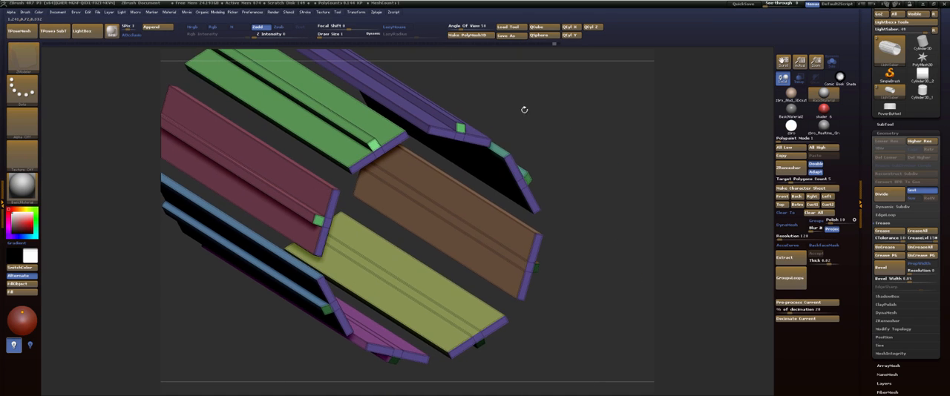
click(455, 296)
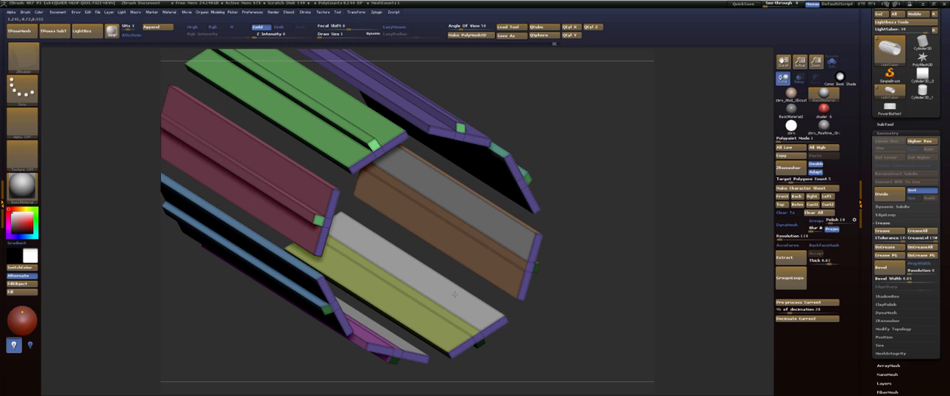
click(454, 294)
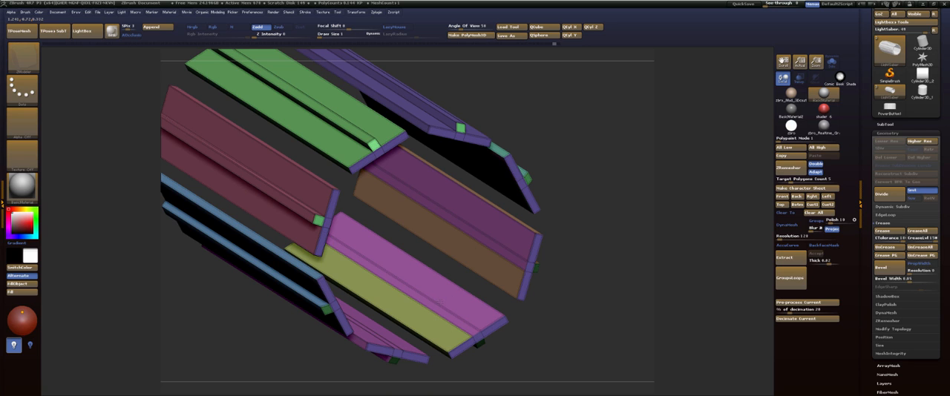
Try giving both flat strips of the grip panel undersides one shared polygroup, and restore the panels' original groups.
click(448, 296)
click(450, 295)
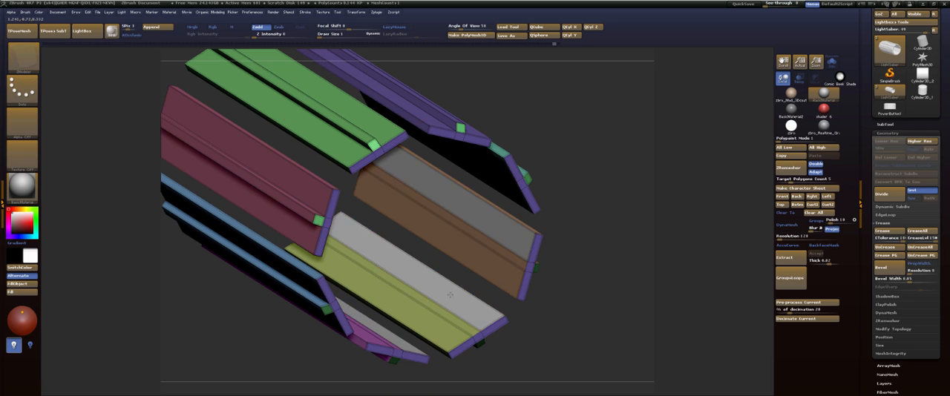
click(435, 316)
click(441, 303)
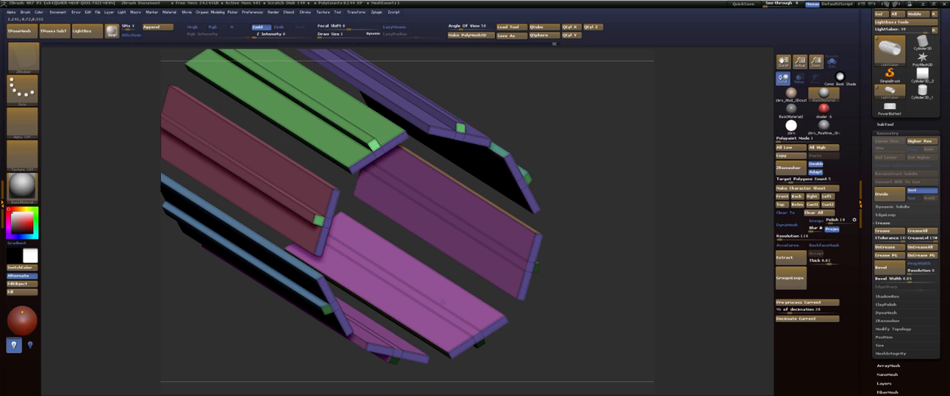
click(444, 297)
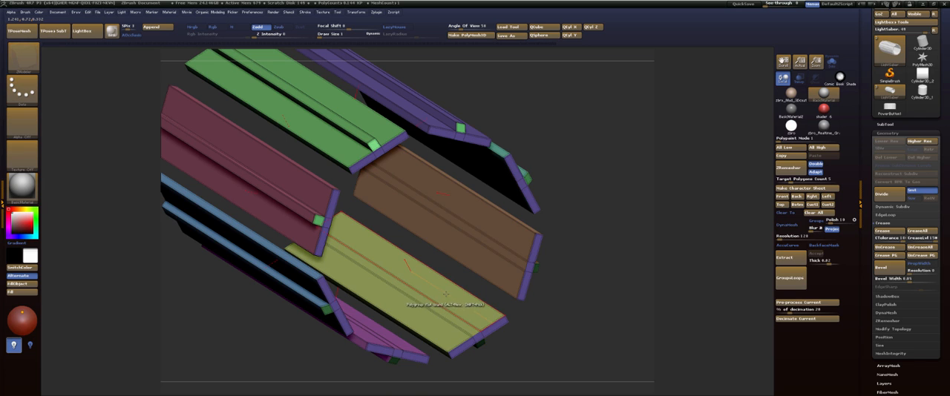
Try to extend the end faces' purple polygroup to the flat outer strips and ridges of the grip panels, and undo it.
drag(598, 182, 590, 198)
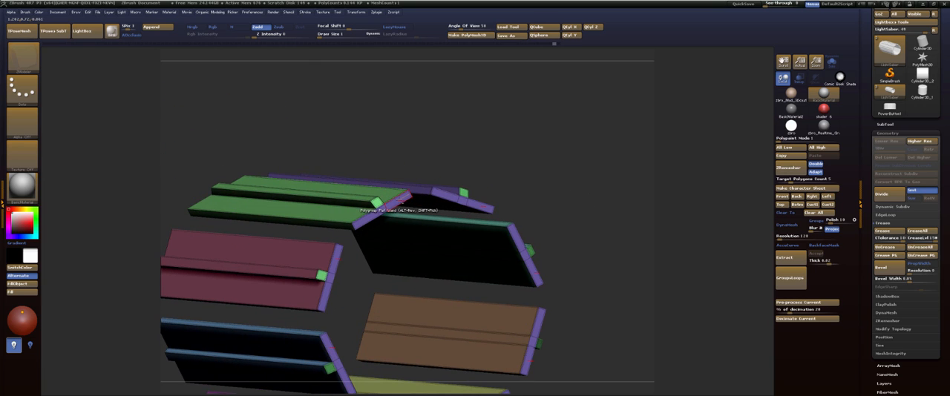
click(400, 201)
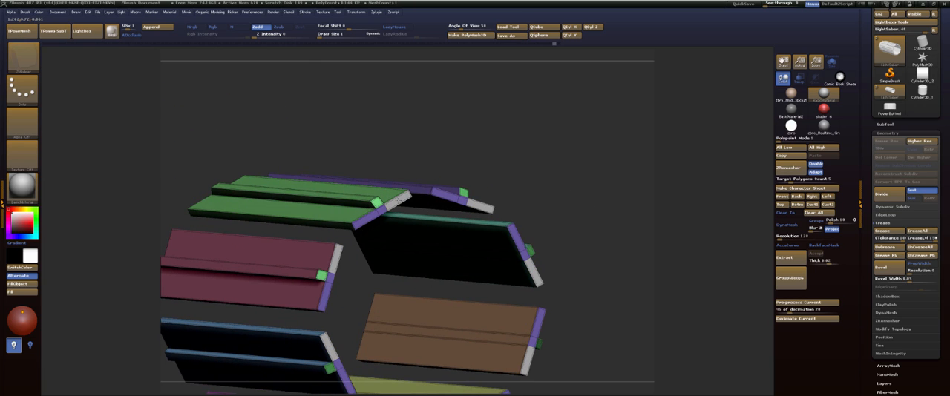
click(398, 200)
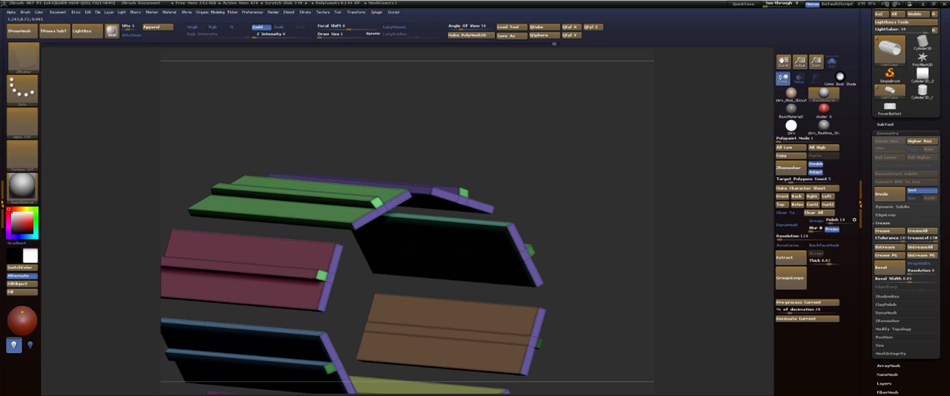
click(334, 187)
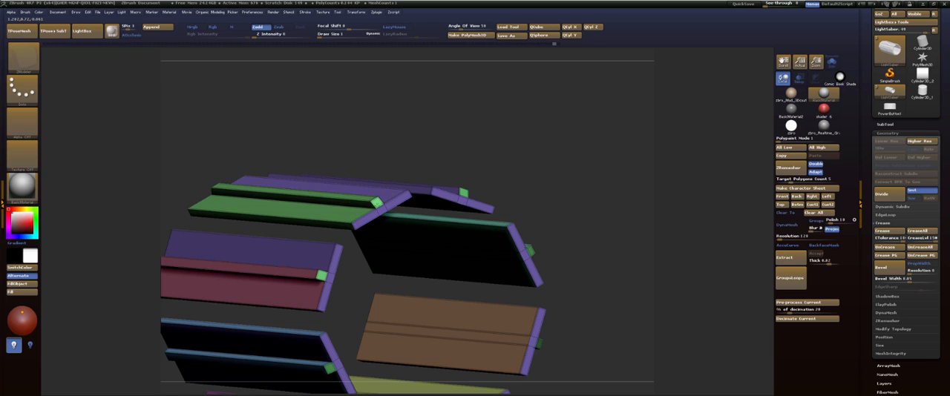
click(346, 204)
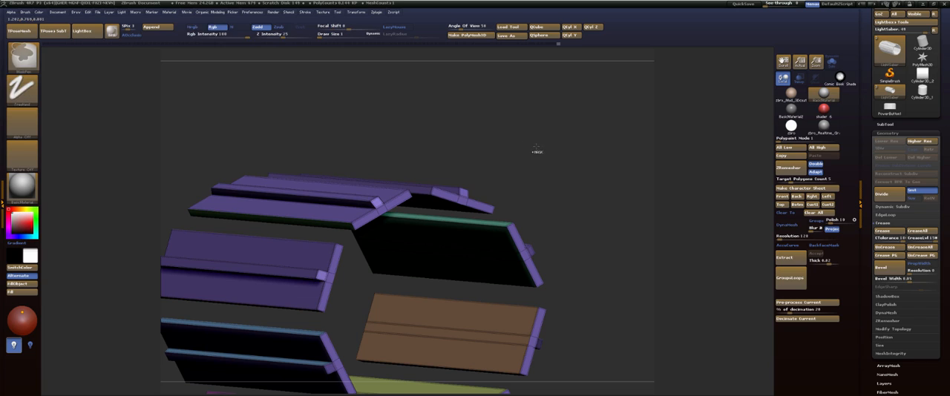
key(ctrl+z)
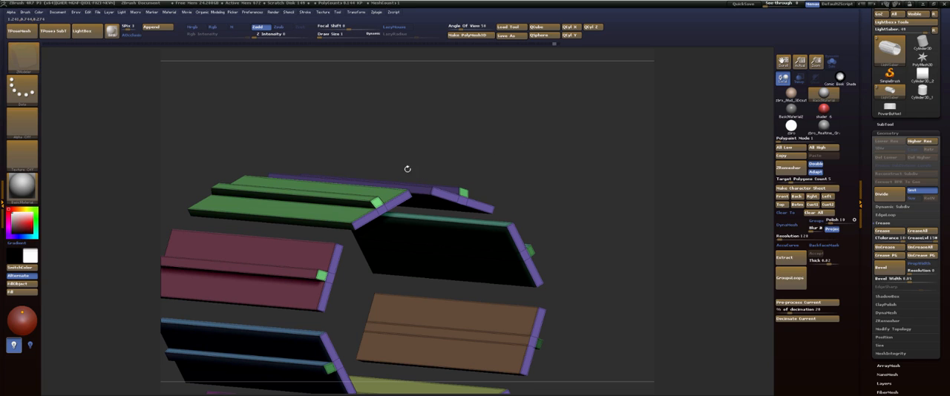
click(395, 199)
Assign one shared brown polygroup to the flat outer strips beside the ridges and to the undersides of all grip panels.
drag(554, 186, 427, 192)
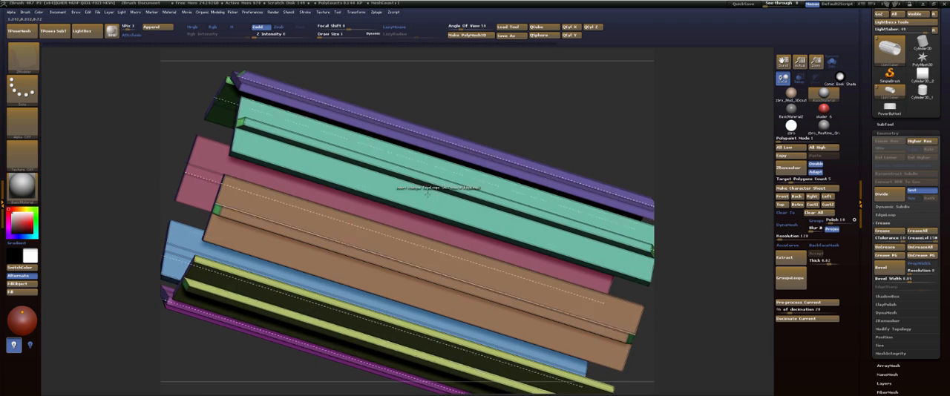
click(390, 243)
key(ctrl+z)
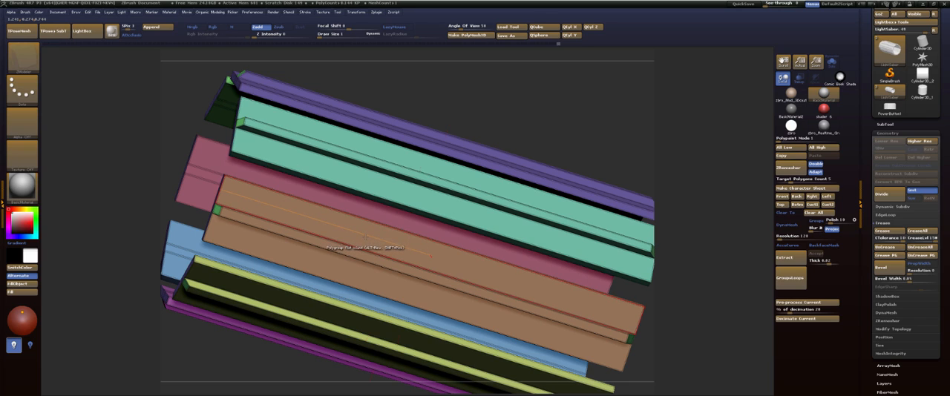
click(370, 239)
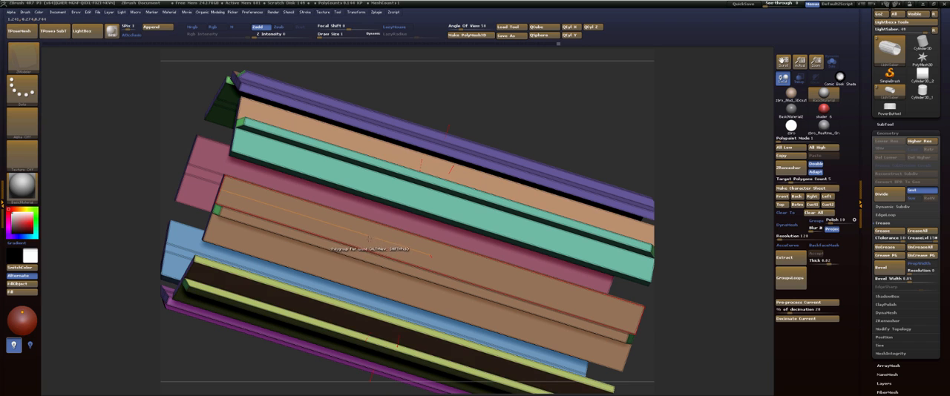
click(360, 275)
drag(510, 130, 546, 204)
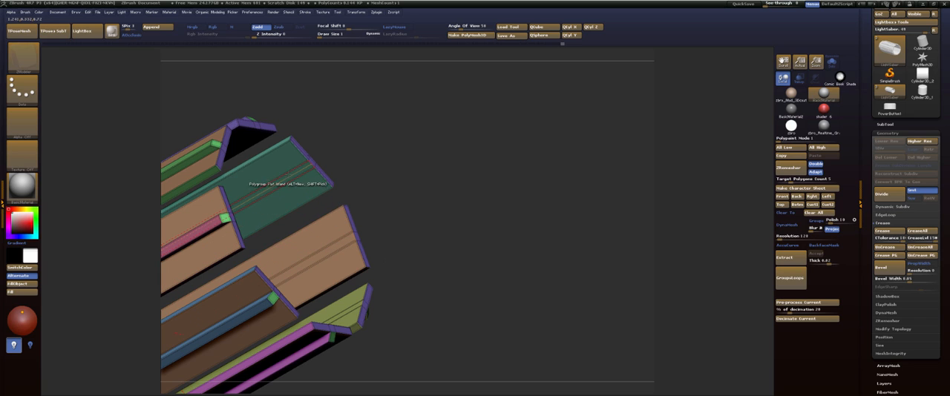
click(283, 170)
Crease the handle's polygroup borders, subdivide the mesh, and check the smoothed panels with and without polygroup colours.
drag(401, 179, 538, 136)
click(893, 256)
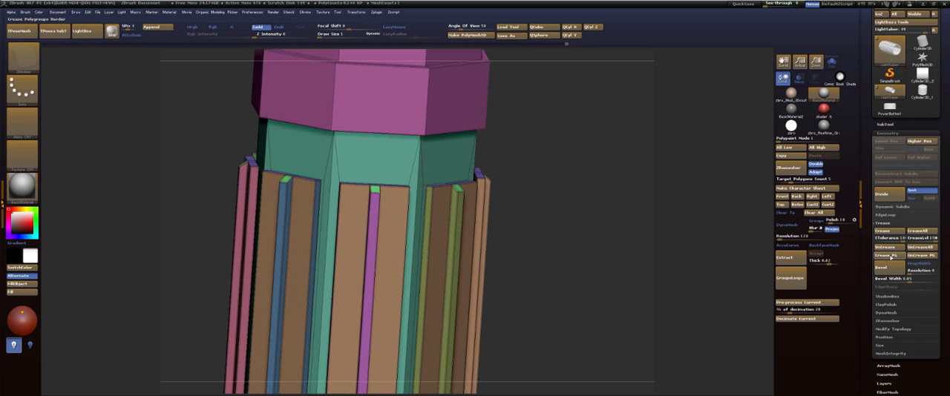
drag(584, 210, 555, 219)
key(d)
mouse_move(547, 247)
mouse_down()
mouse_move(564, 236)
mouse_move(536, 265)
mouse_move(535, 232)
mouse_move(561, 206)
mouse_move(623, 205)
mouse_move(631, 191)
mouse_move(613, 155)
mouse_move(629, 237)
mouse_up()
key(shift+f)
mouse_move(662, 202)
alt+mouse_down()
mouse_move(592, 263)
mouse_move(604, 202)
alt+mouse_up()
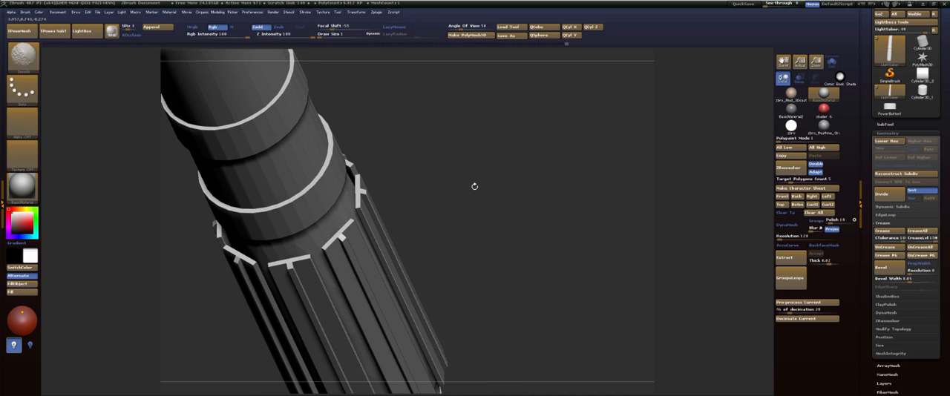
key(shift+f)
drag(463, 190, 465, 190)
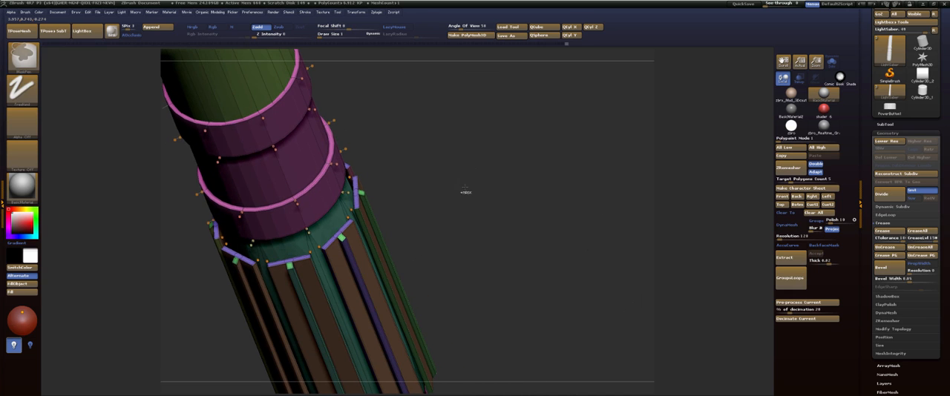
Hide the collar and inner core polygroups to expose the undersides of the grip panels.
key(ctrl+shift)
ctrl+shift+click(304, 206)
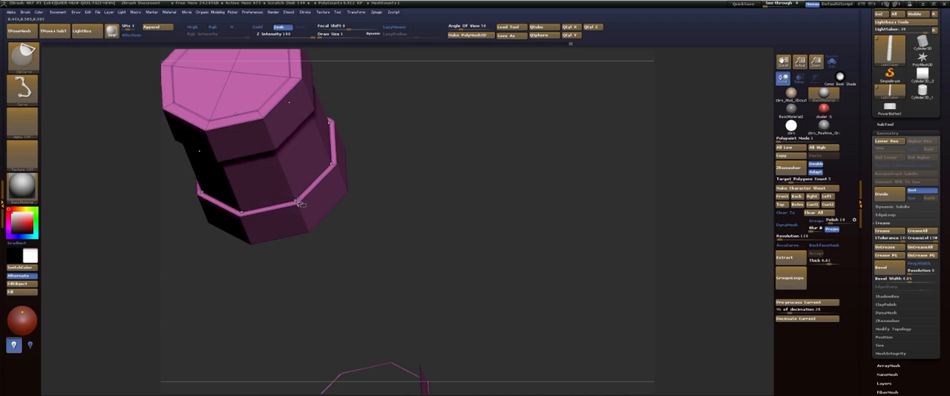
ctrl+shift+click(304, 206)
ctrl+shift+click(307, 230)
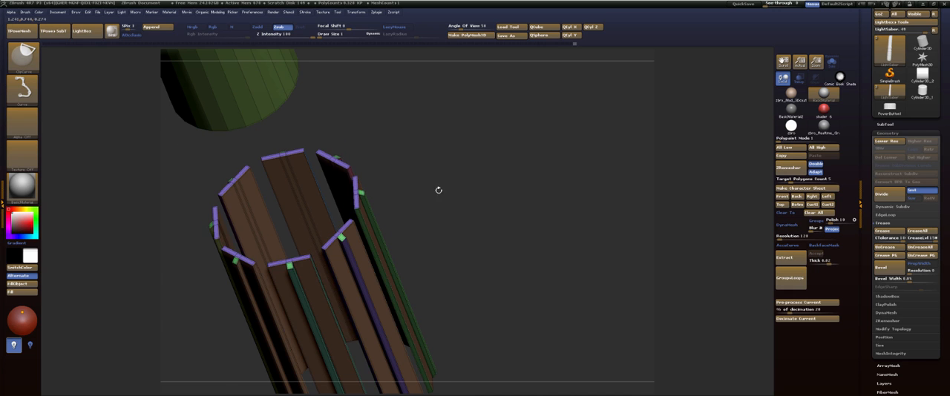
mouse_move(438, 190)
mouse_down()
mouse_move(445, 177)
mouse_move(502, 191)
mouse_move(494, 212)
mouse_move(550, 215)
mouse_move(516, 211)
mouse_up()
Try QMesh with the Polygroup All target on the grip panels' inner strips, undo it, and restore the hidden handle parts.
key(space)
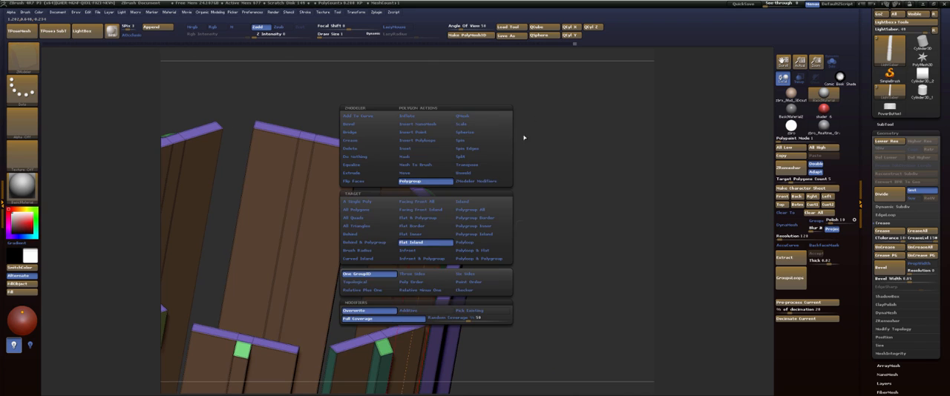
click(471, 117)
click(468, 212)
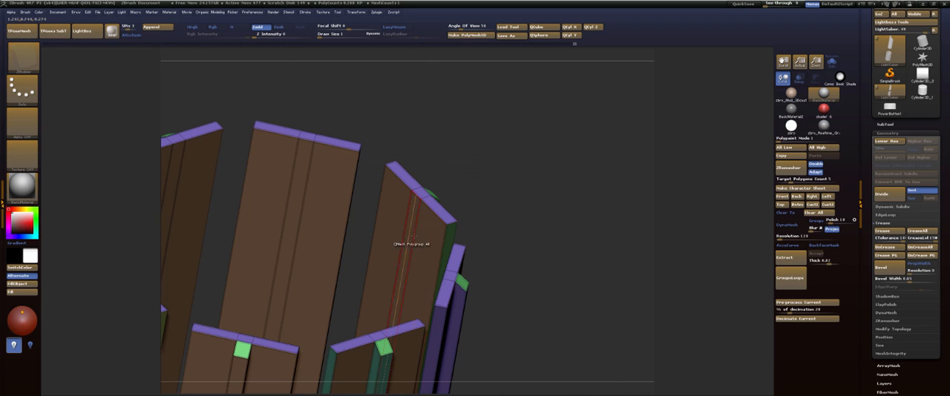
click(424, 240)
key(ctrl+z)
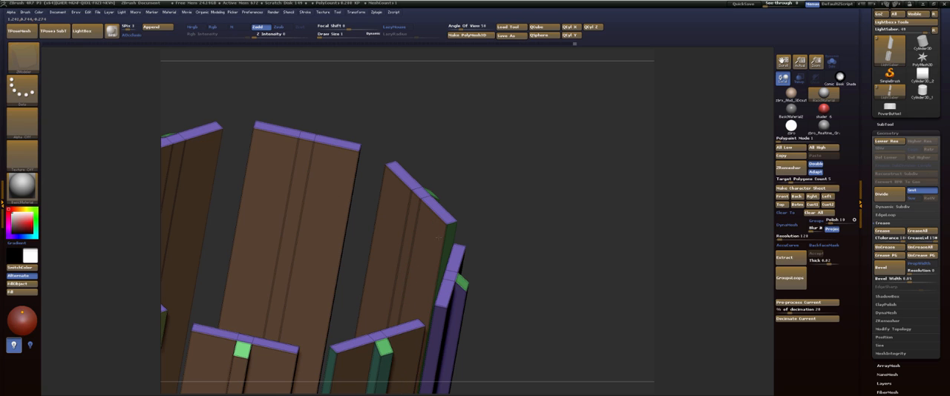
mouse_move(479, 228)
mouse_down()
mouse_move(532, 206)
mouse_move(547, 185)
mouse_move(518, 200)
mouse_move(512, 236)
mouse_move(545, 200)
mouse_up()
key(ctrl+z)
Apply Auto Groups so each separate handle part gets its own polygroup, and mask the collar and core part.
ctrl+shift+click(542, 192)
key(space)
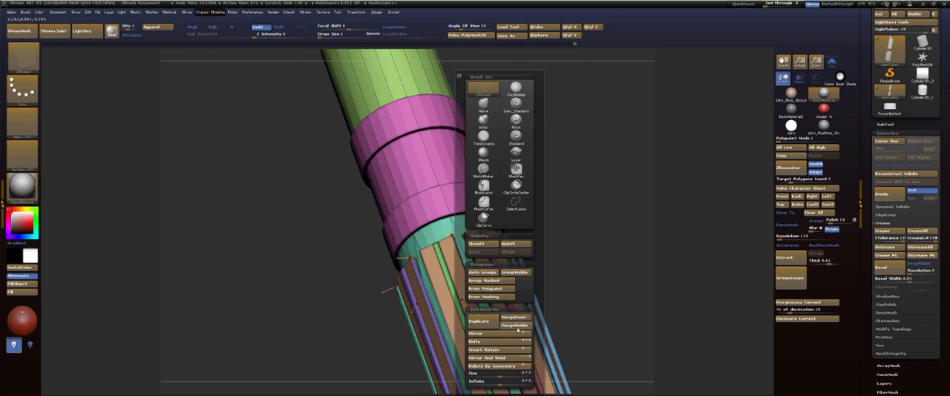
click(484, 272)
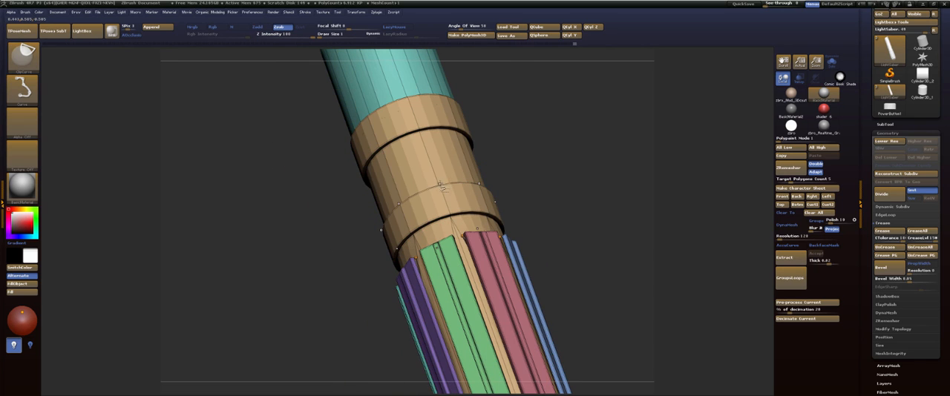
ctrl+shift+click(441, 186)
ctrl+shift+click(584, 180)
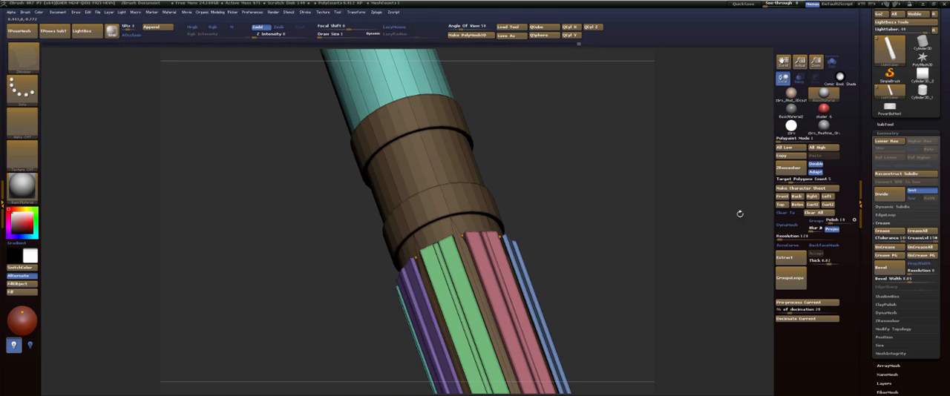
Mask only the grip panels by temporarily hiding the collar and upper tube, and split the masked points into a separate subtool.
click(886, 124)
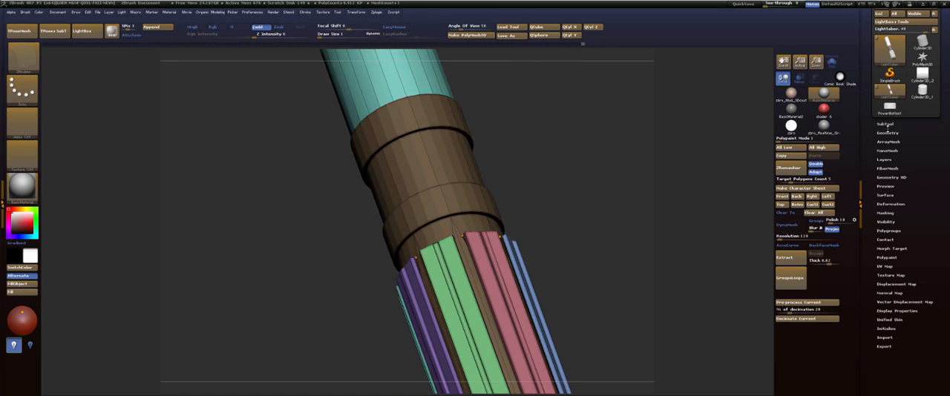
mouse_move(549, 165)
mouse_down()
mouse_move(569, 50)
mouse_move(536, 112)
mouse_move(555, 245)
mouse_move(510, 216)
mouse_move(552, 274)
mouse_up()
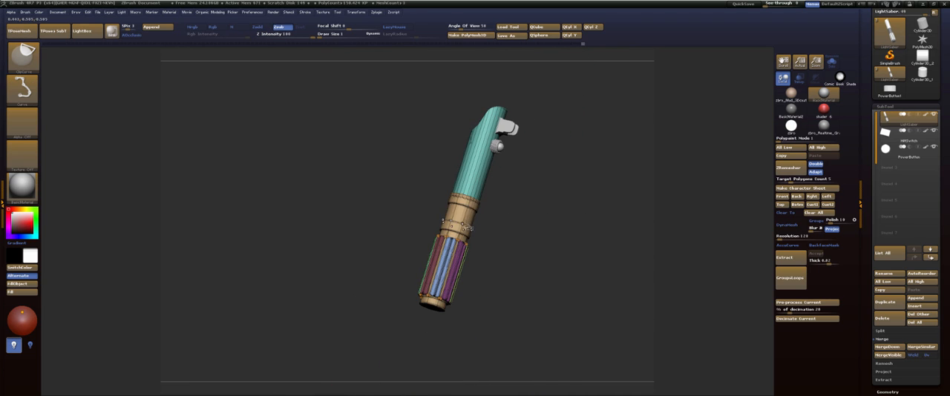
ctrl+shift+click(464, 228)
ctrl+shift+click(463, 228)
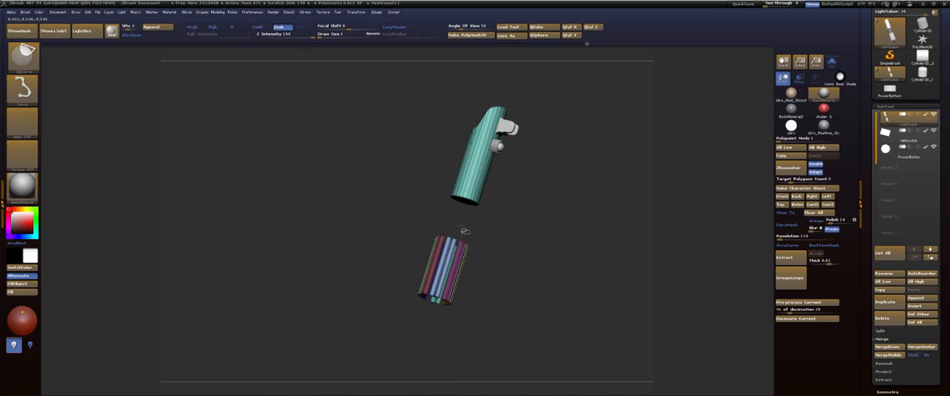
ctrl+shift+click(474, 200)
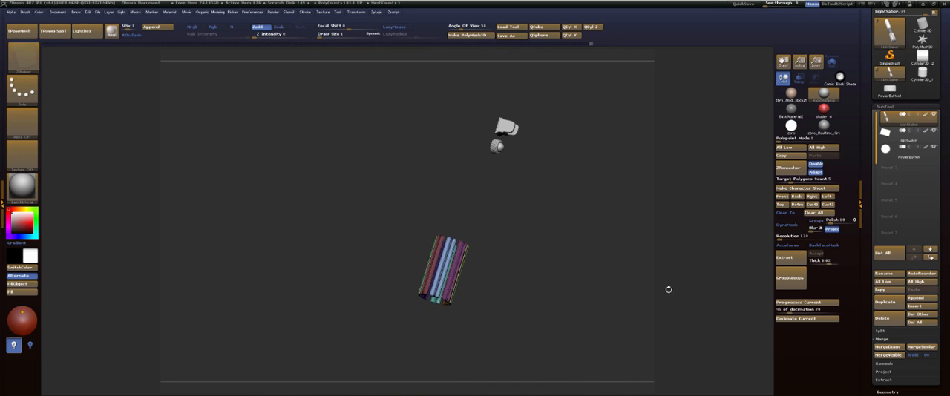
ctrl+click(575, 279)
ctrl+shift+click(628, 286)
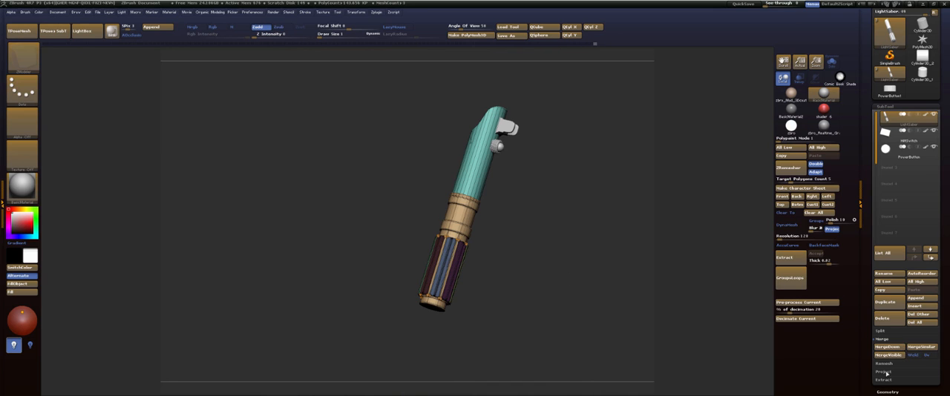
click(881, 331)
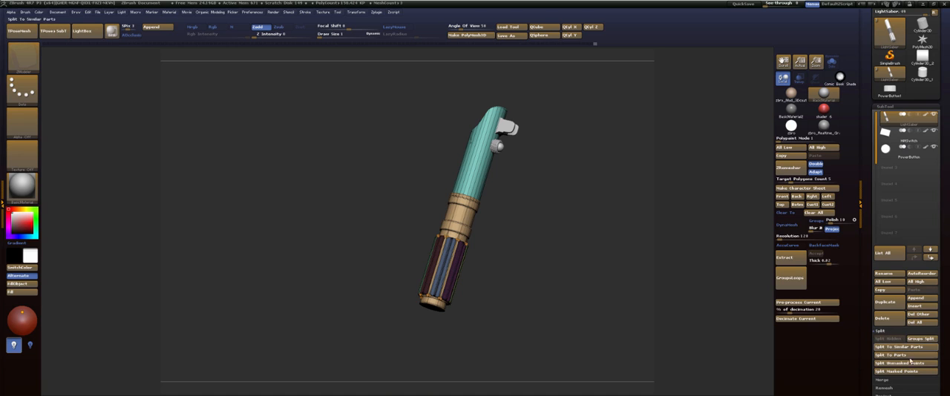
click(897, 371)
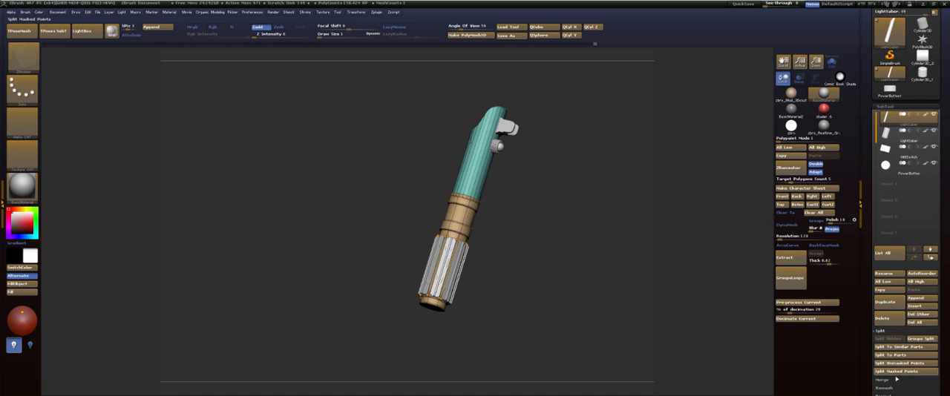
Select the split-off grip panel subtool and rename it "Grip".
drag(548, 241, 544, 307)
drag(542, 256, 541, 298)
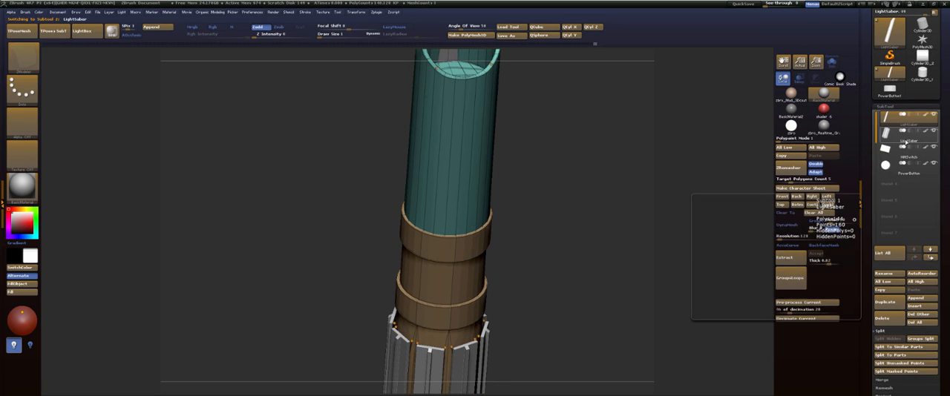
click(904, 138)
click(887, 275)
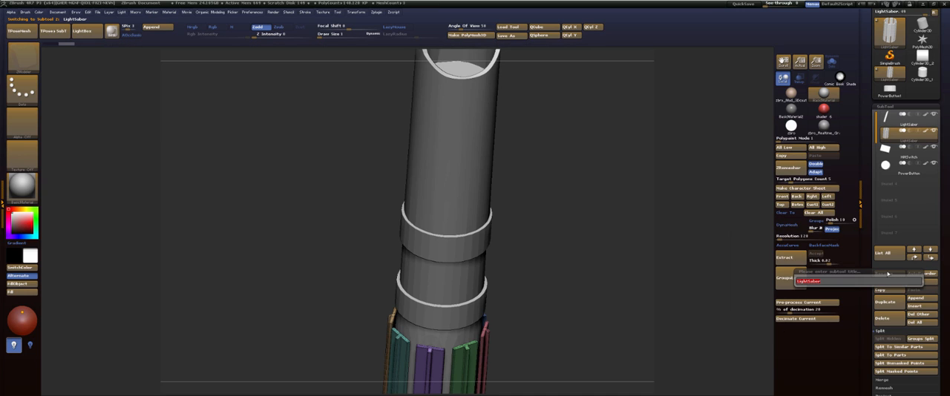
text(Cri)
key(Return)
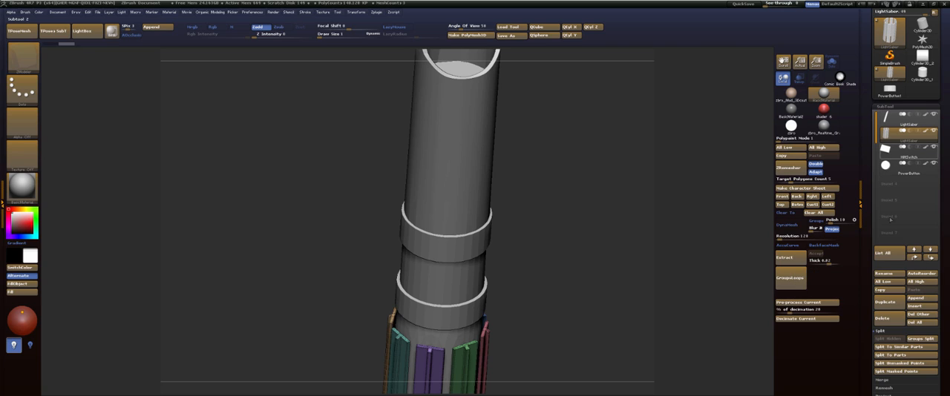
click(883, 274)
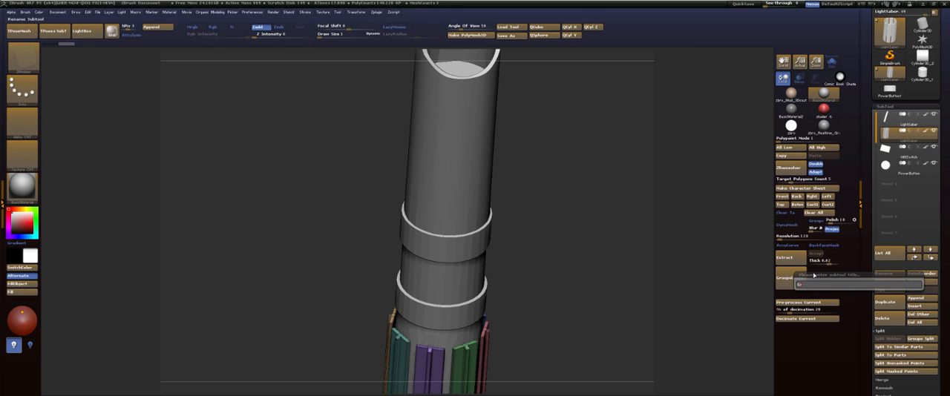
key(Return)
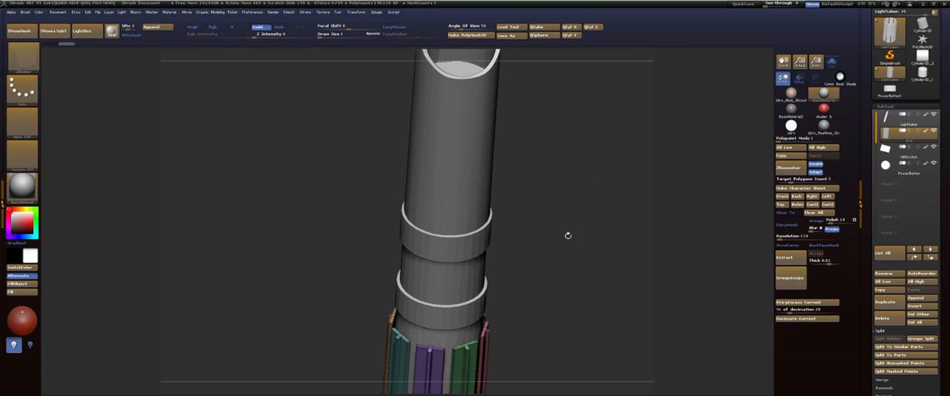
Isolate the grip panels, and set ZModeler's edge action to QMesh and its polygon QMesh target to Flat Island.
drag(568, 236, 596, 153)
click(832, 62)
key(space)
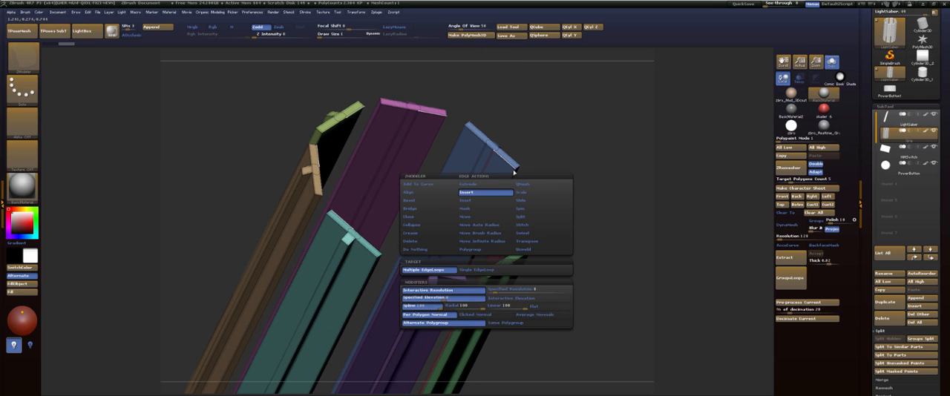
click(524, 184)
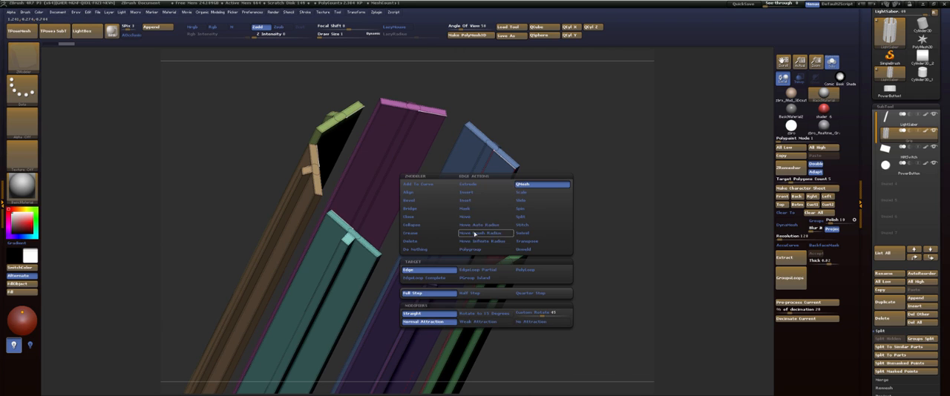
drag(523, 148, 526, 168)
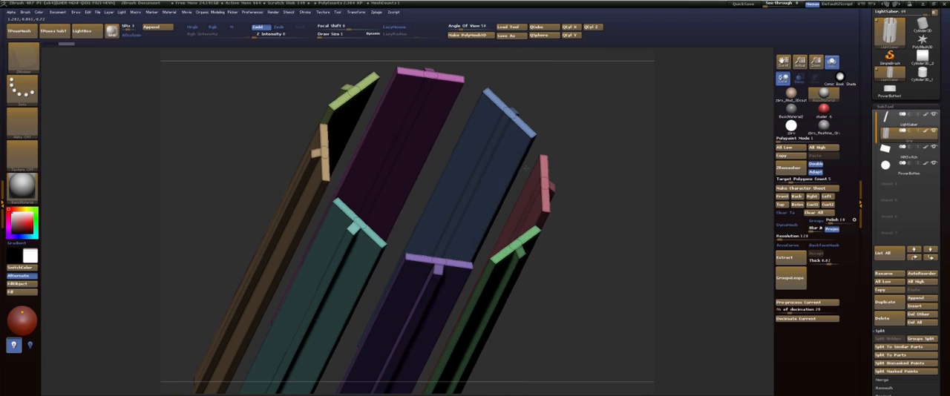
key(space)
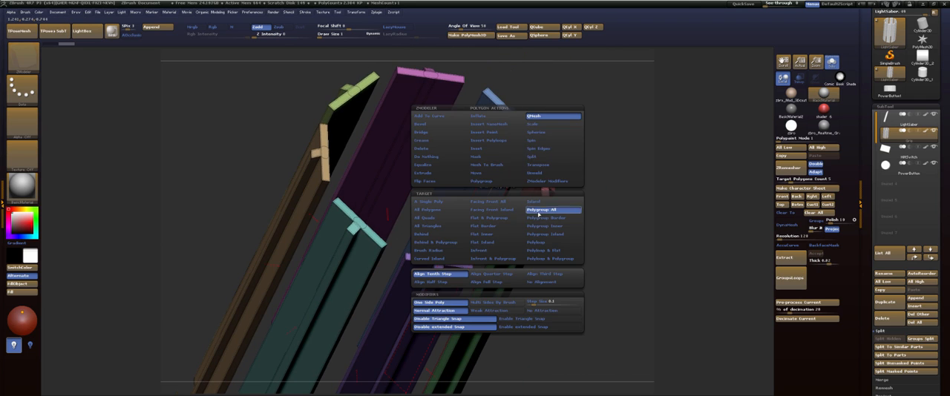
click(489, 244)
Try extruding the inner faces of the grip panels with QMesh, and undo the attempts.
drag(502, 167, 476, 182)
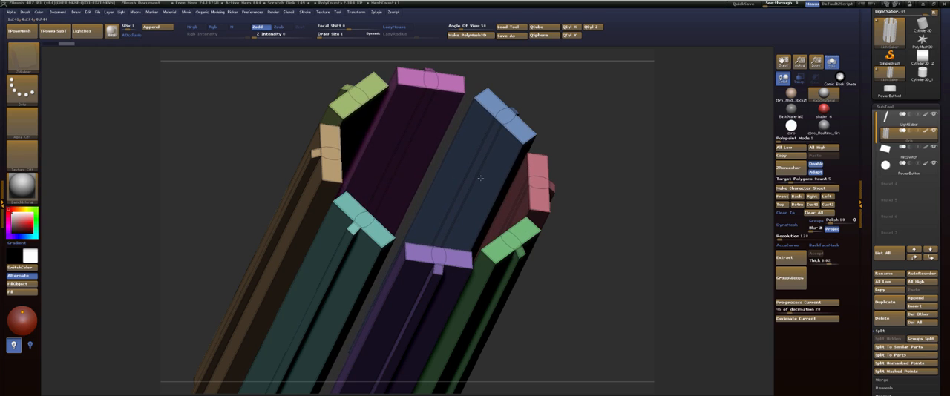
drag(478, 179, 472, 181)
key(ctrl+z)
drag(615, 140, 590, 133)
key(ctrl+z)
drag(511, 154, 504, 163)
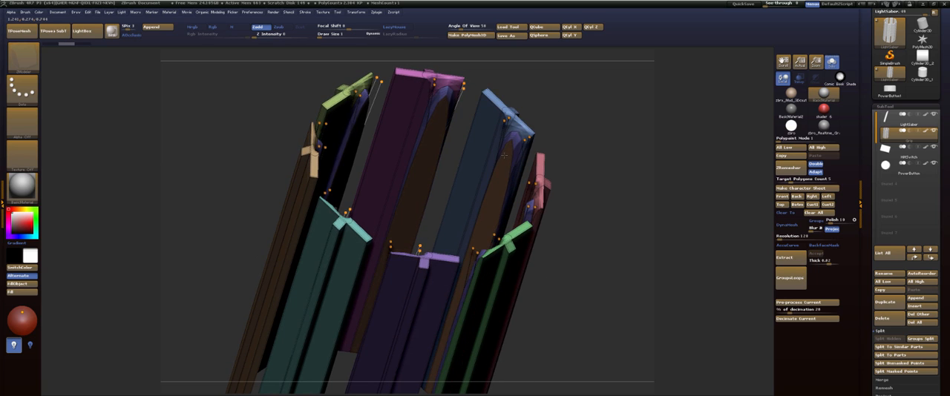
key(ctrl+z)
key(ctrl+z)
Thicken all grip panels inward with QMesh, and show the whole lightsaber without polygroup colouring.
drag(498, 188, 490, 186)
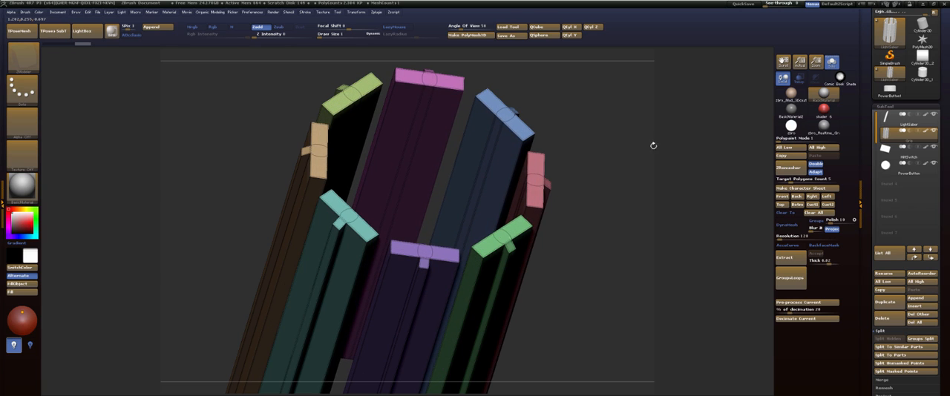
click(831, 63)
drag(675, 153, 656, 158)
key(shift+f)
alt+drag(625, 185, 625, 137)
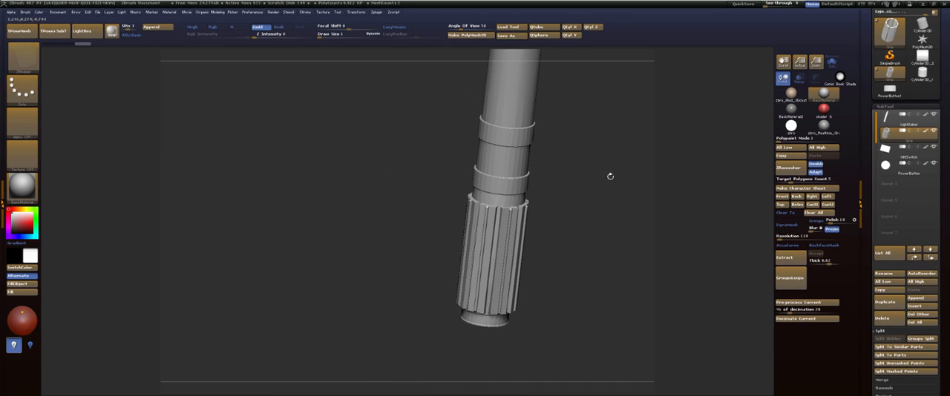
Fill the Grip subtool with black.
click(8, 228)
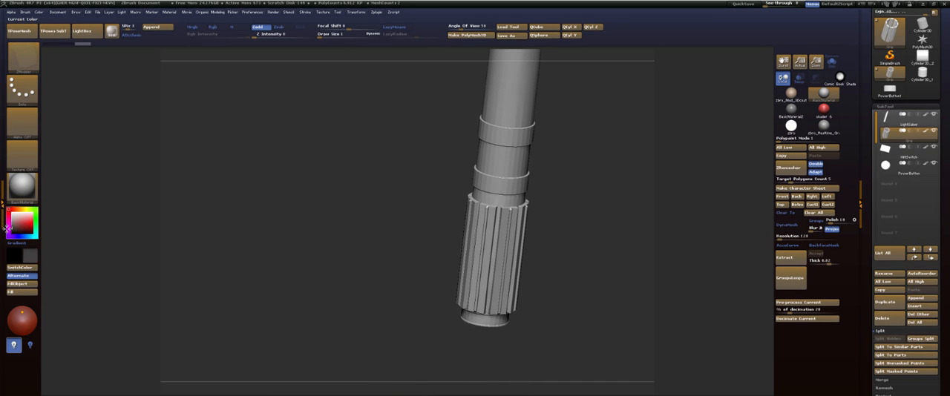
click(28, 284)
mouse_move(375, 197)
shift+mouse_down()
mouse_move(374, 171)
mouse_move(355, 252)
mouse_move(717, 169)
shift+mouse_up()
Isolate the round cap of the PowerButton subtool, fill it with orange, and restore the button's hidden parts.
click(925, 164)
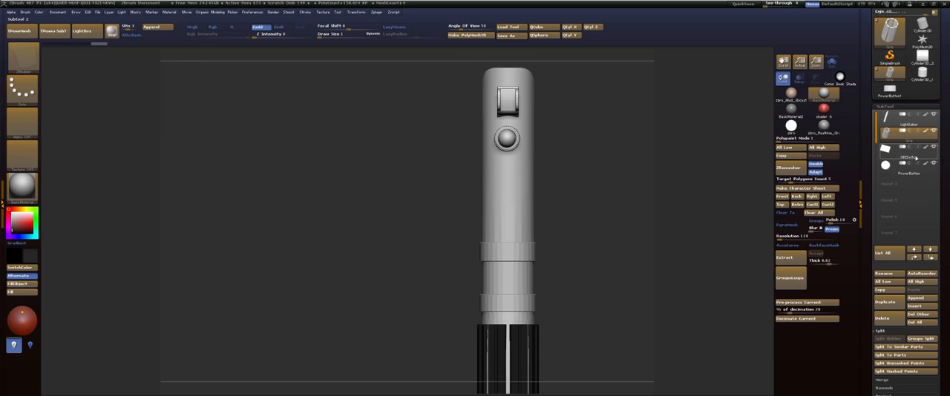
click(910, 174)
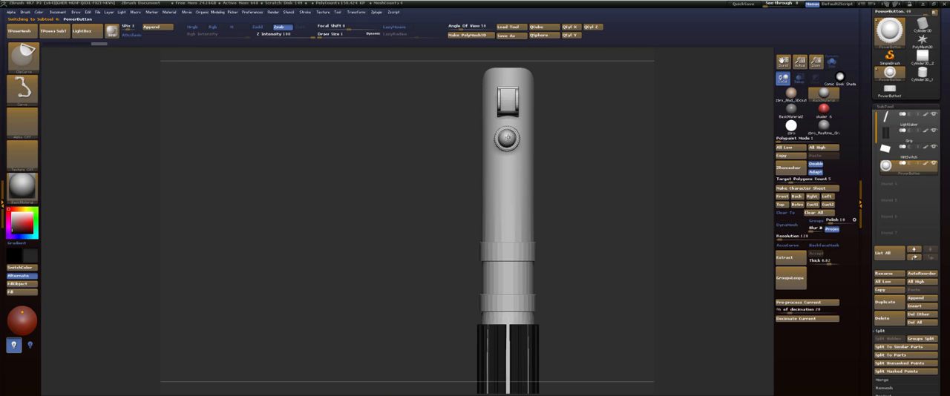
ctrl+shift+click(507, 138)
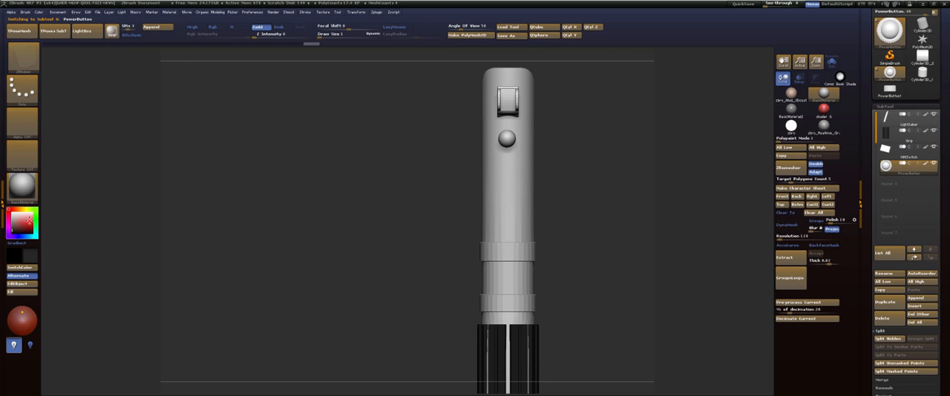
click(23, 209)
mouse_move(32, 216)
mouse_down()
mouse_move(33, 232)
mouse_move(21, 211)
mouse_up()
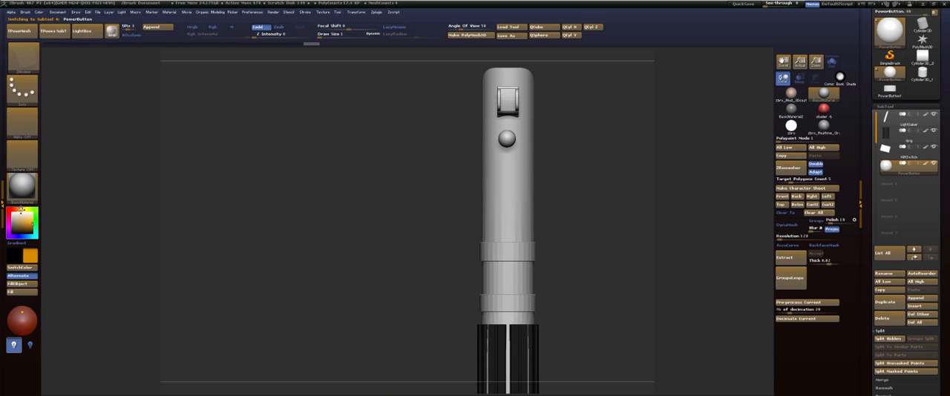
click(17, 284)
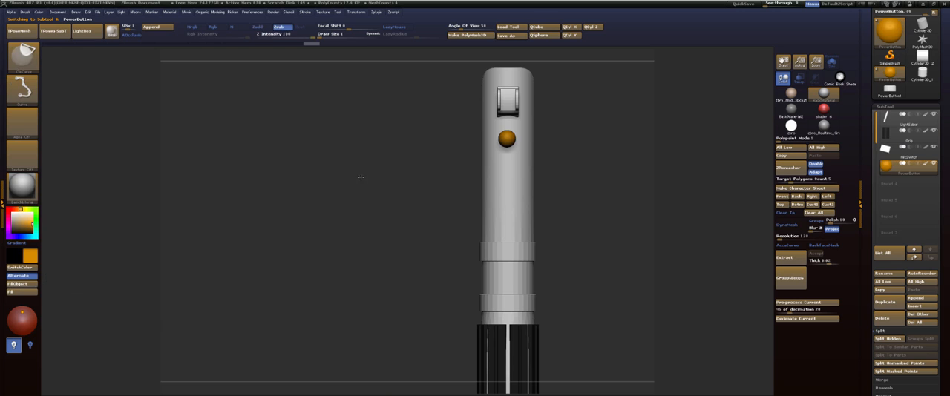
drag(426, 187, 386, 223)
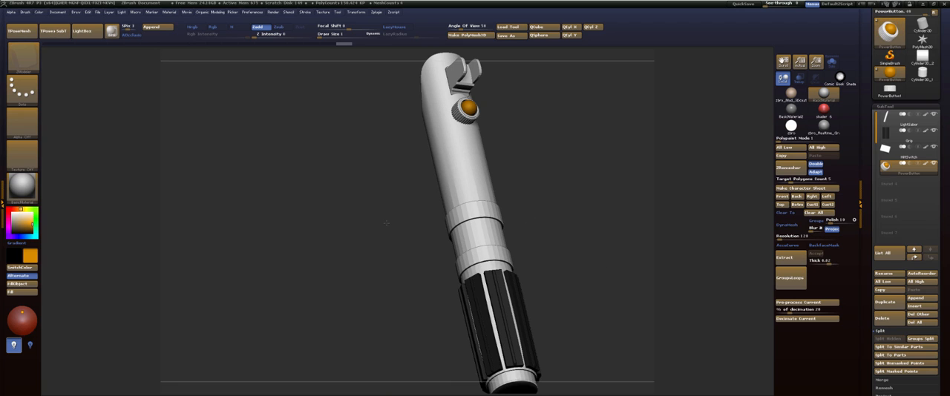
drag(386, 222, 503, 189)
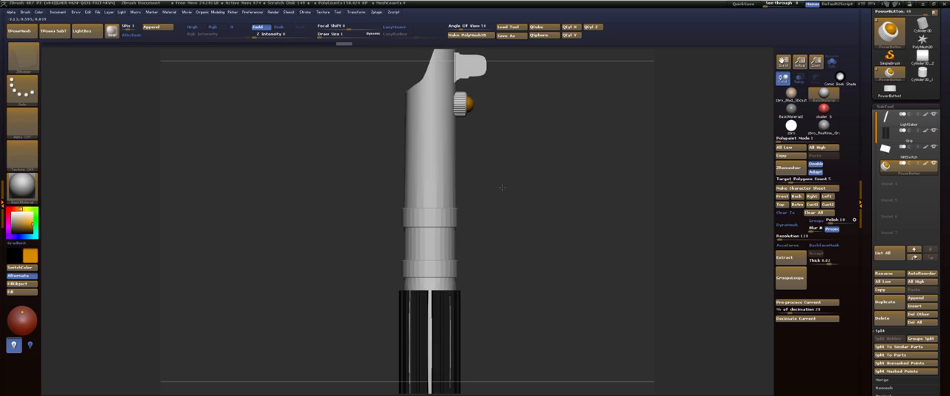
Isolate the LightSaber subtool, show only its upper tube polygroup, and split the hidden parts into a separate subtool.
click(901, 126)
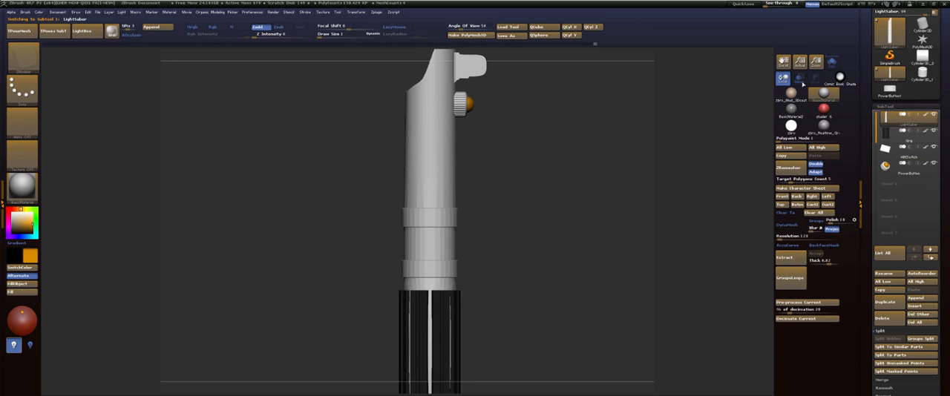
click(834, 65)
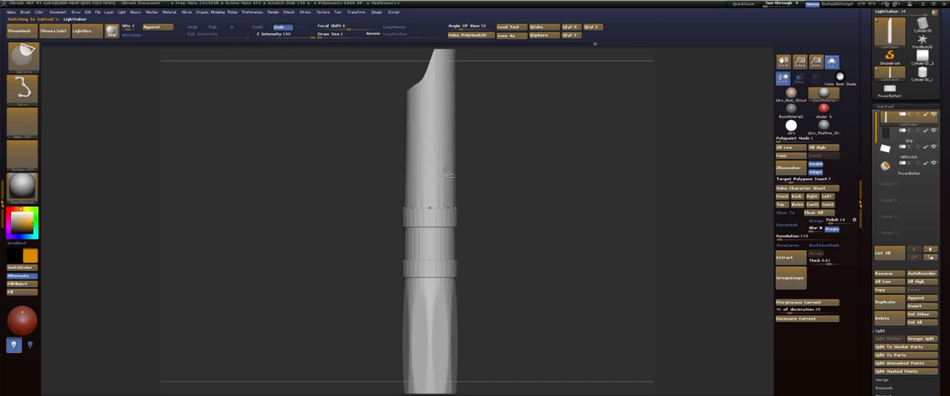
ctrl+shift+click(428, 82)
drag(511, 187, 560, 169)
key(shift+f)
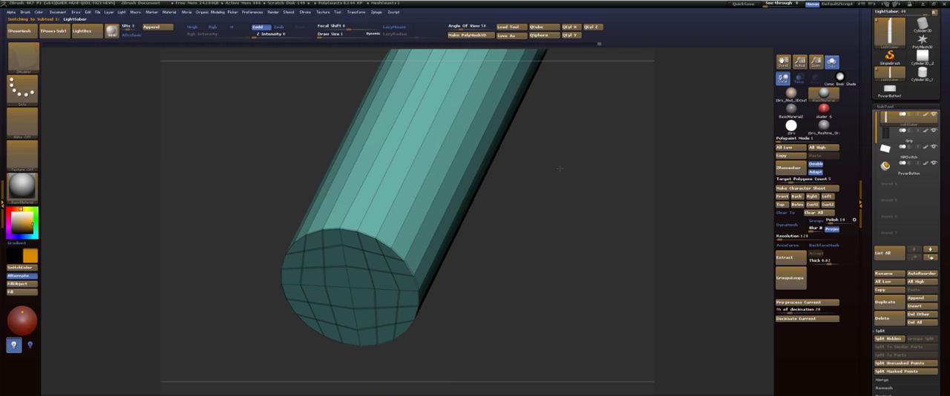
ctrl+shift+click(567, 177)
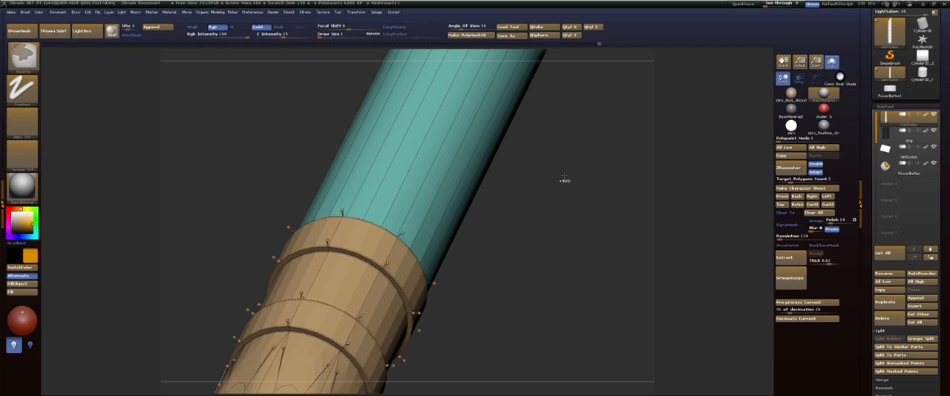
key(ctrl+z)
click(888, 339)
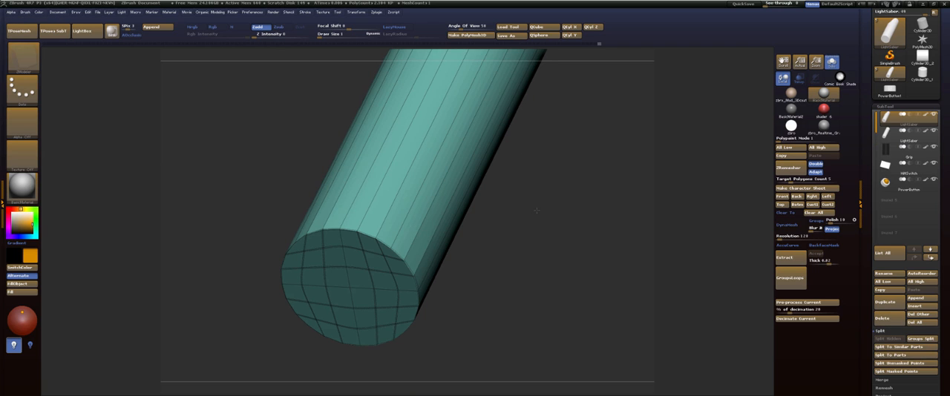
Set ZModeler's edge action to Crease with the Edge target at the tube's capped end.
drag(537, 211, 548, 191)
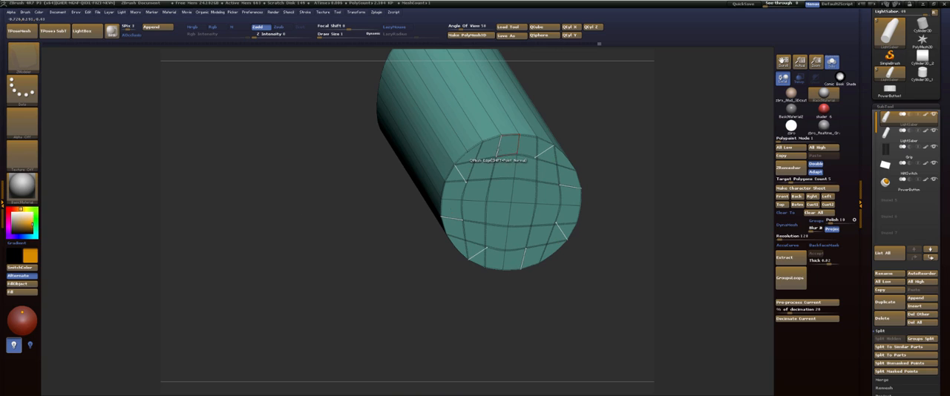
key(space)
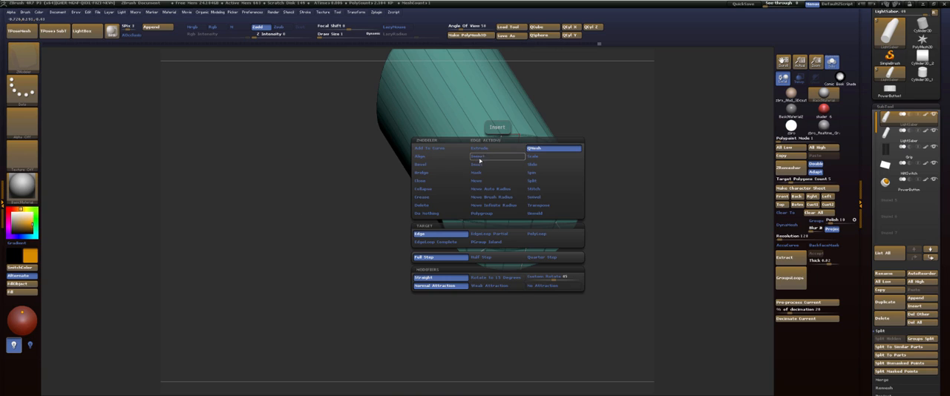
click(430, 197)
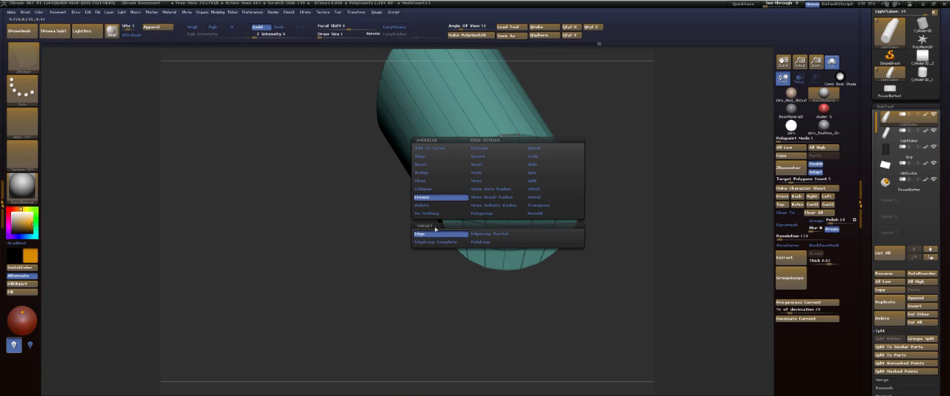
click(436, 233)
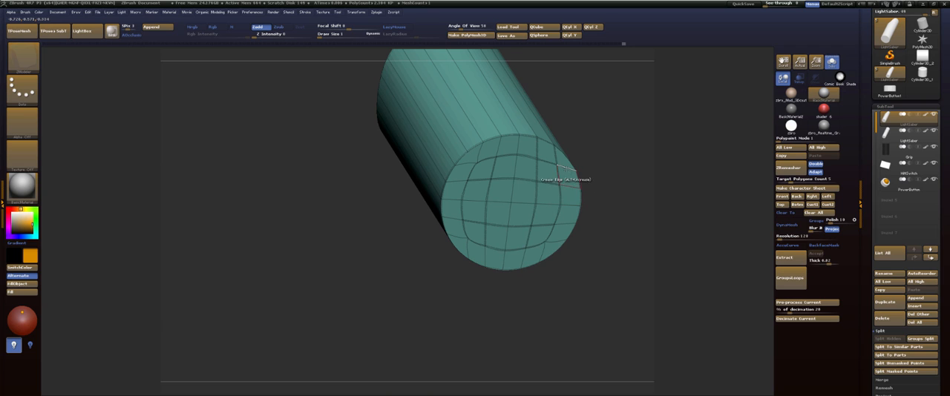
Examine the tube's end cap and rim with the wireframe on and off, and show all lightsaber parts together.
mouse_move(625, 165)
mouse_down()
mouse_move(642, 153)
mouse_move(568, 152)
mouse_move(630, 160)
mouse_up()
drag(586, 131, 581, 146)
key(shift+f)
drag(624, 113, 545, 164)
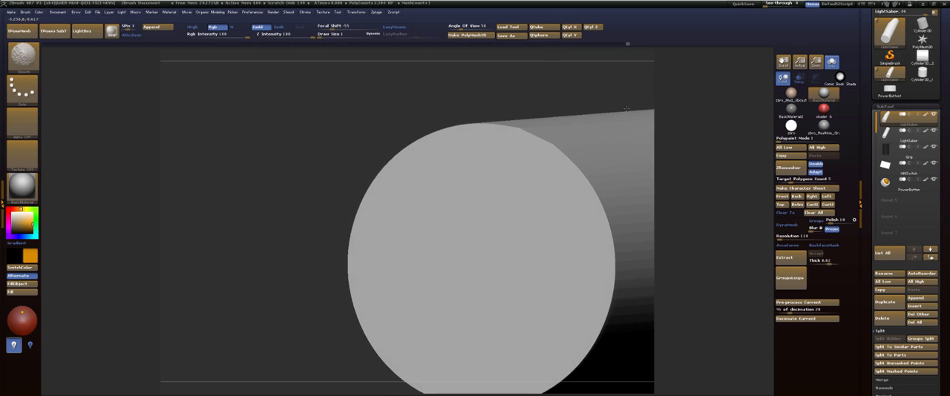
key(shift+f)
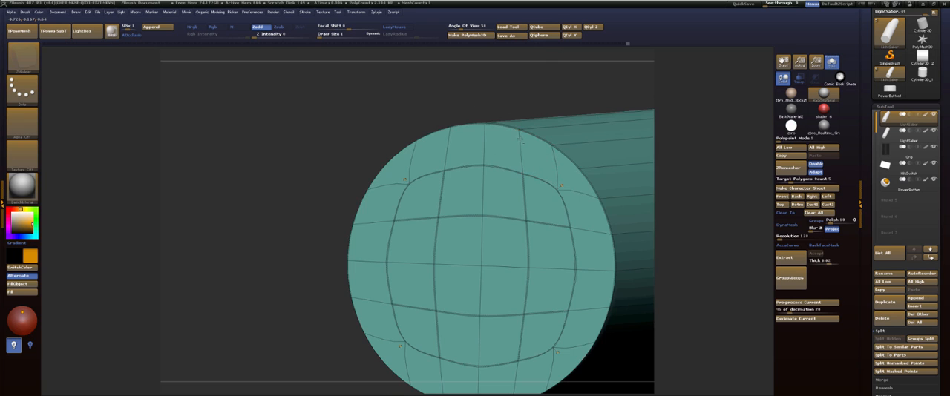
drag(560, 82, 475, 87)
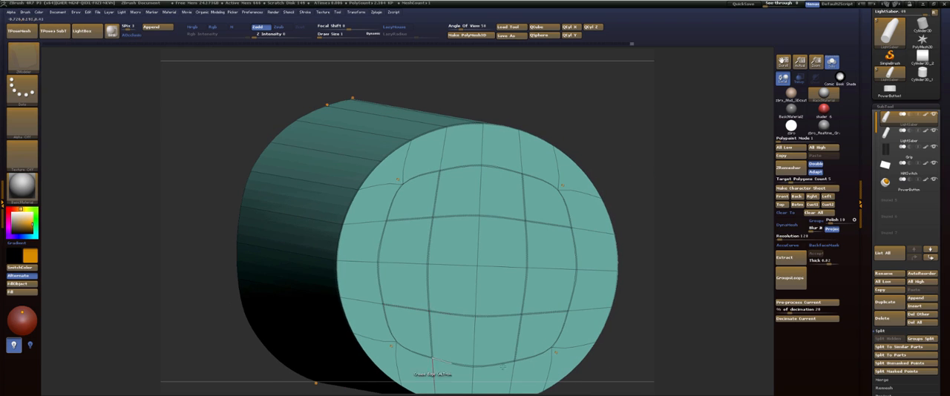
key(shift+f)
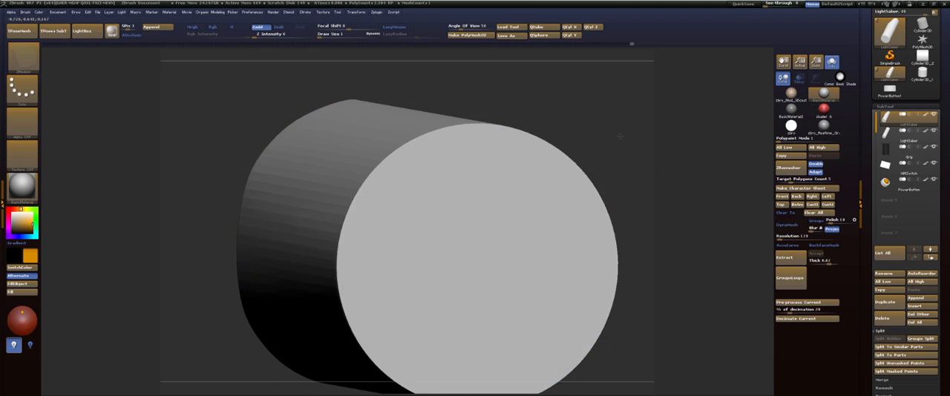
alt+drag(617, 135, 492, 242)
click(834, 67)
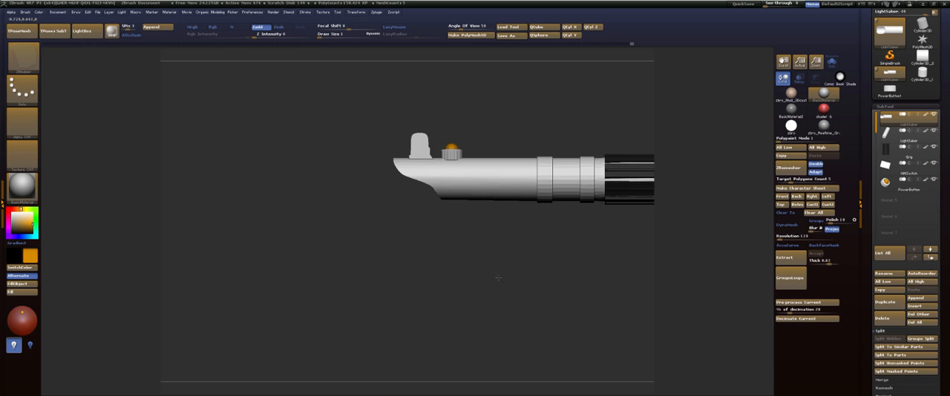
Examine the tube's slanted opening and inner end cap up close with the wireframe shown.
alt+drag(500, 258, 502, 271)
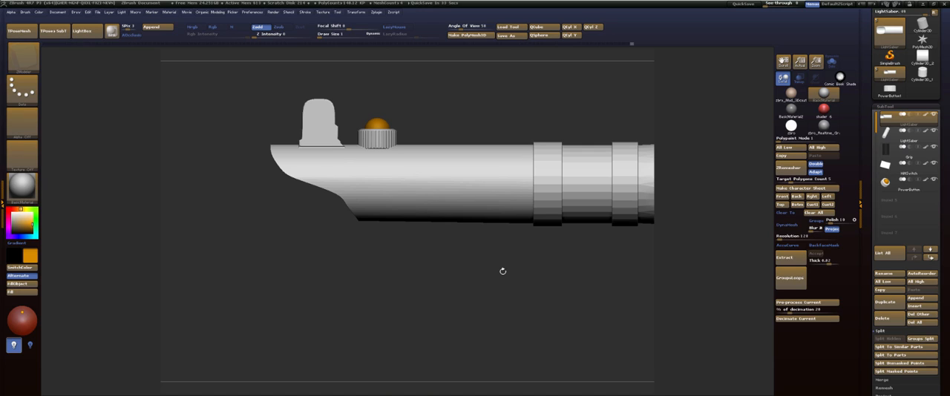
alt+drag(528, 93, 495, 161)
alt+drag(392, 159, 490, 27)
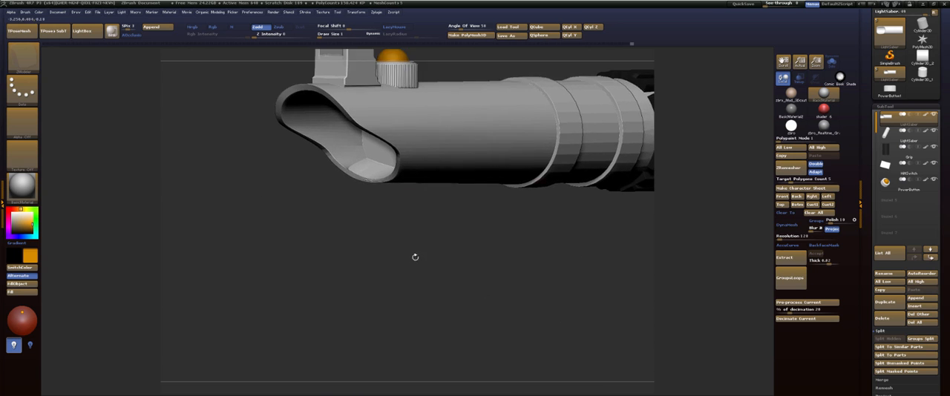
alt+drag(416, 258, 422, 274)
key(shift+d)
alt+drag(367, 253, 434, 227)
key(shift+f)
drag(375, 242, 367, 256)
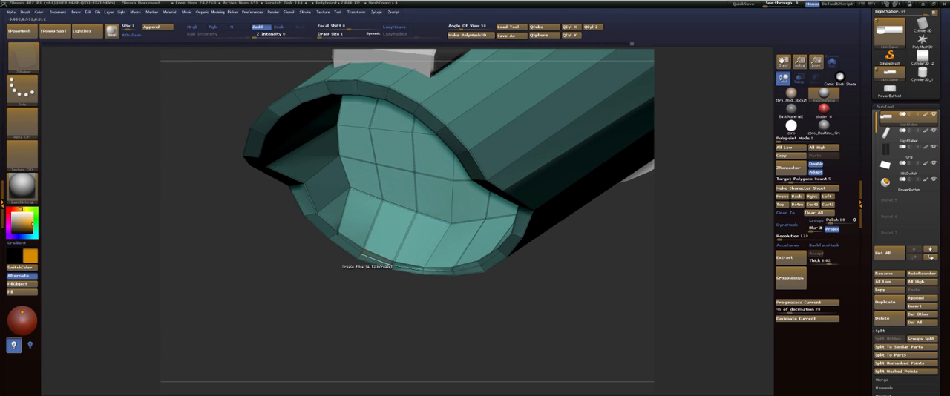
Turn off radial symmetry on the tube, keeping the mirrored symmetry active.
right_click(362, 253)
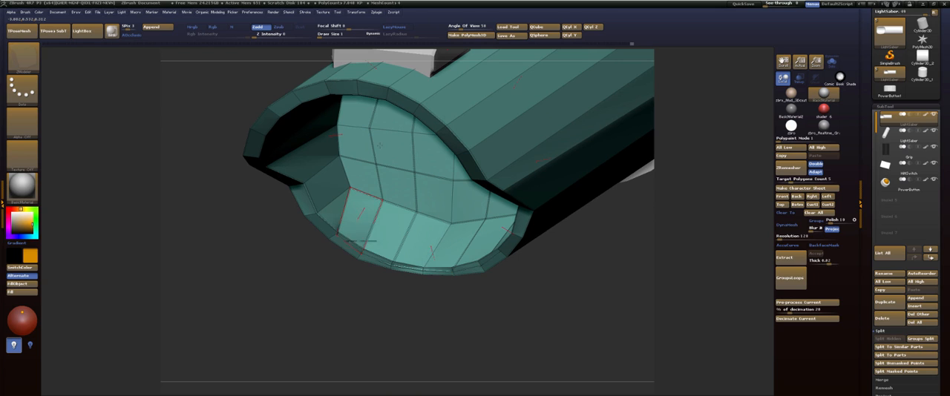
click(355, 12)
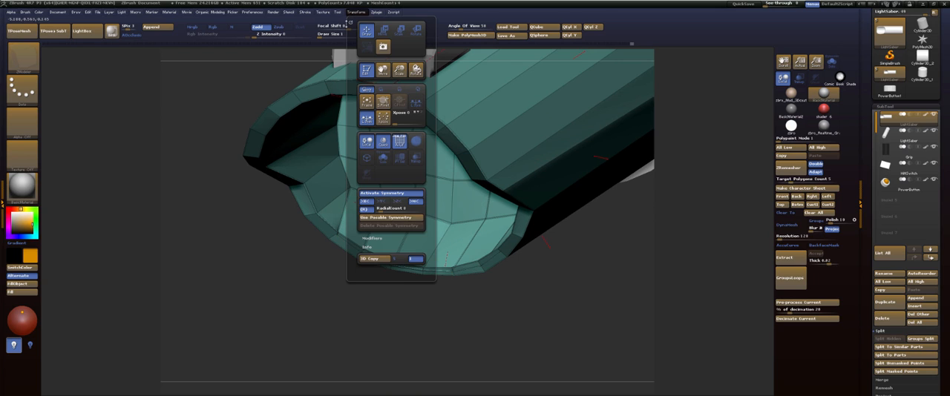
click(369, 211)
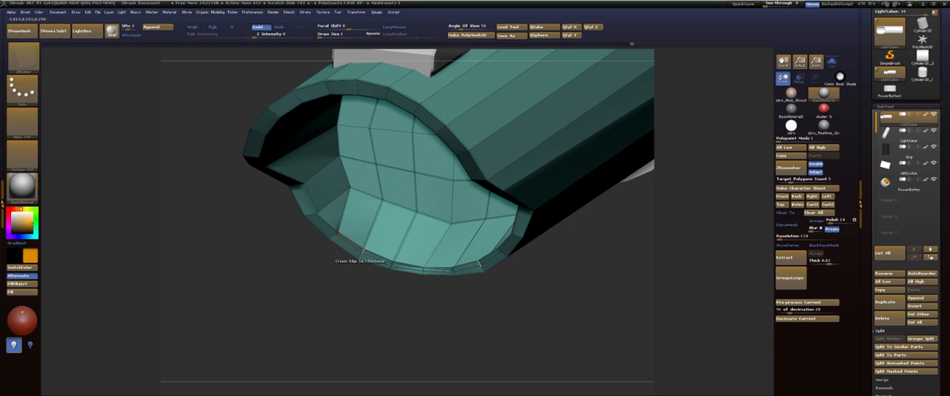
With the Move brush, pull the points along the inner cap's lower edge upward, away from the tube's rim.
key(b)
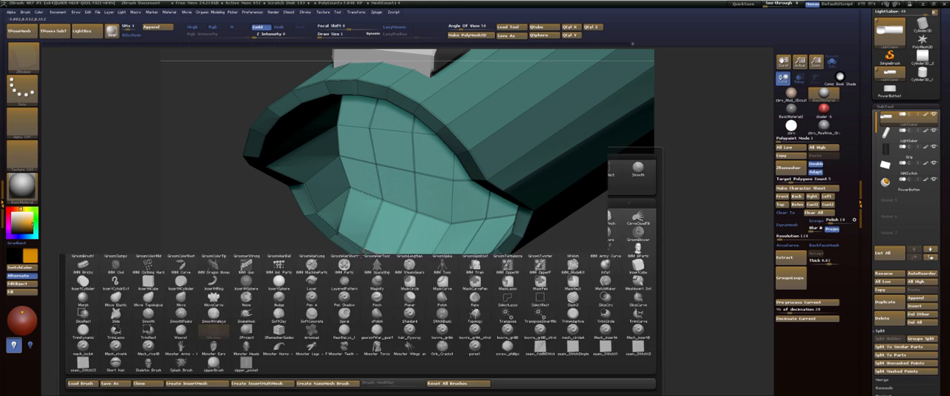
key(m)
key(v)
drag(363, 252, 364, 239)
drag(391, 264, 392, 233)
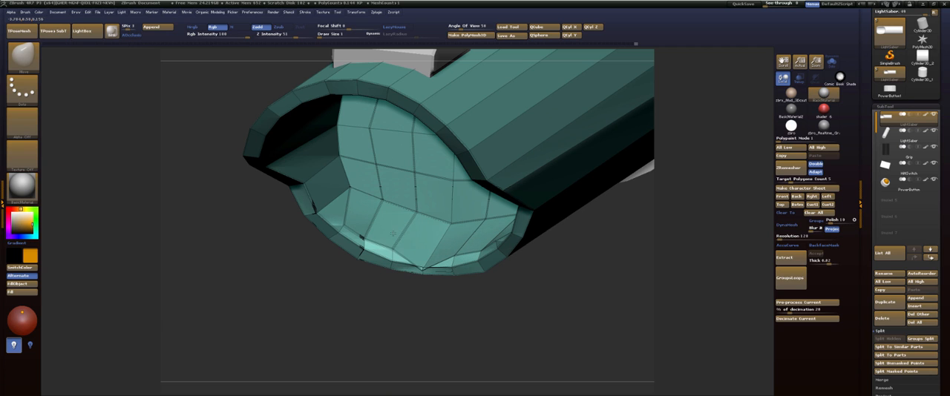
drag(422, 269, 429, 246)
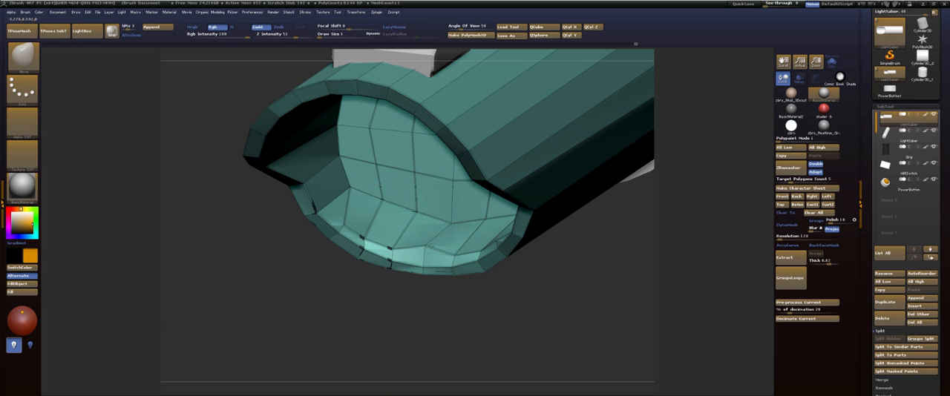
Adjust the inner cap's lower fold and its middle points with the Move brush to even out its edge.
drag(293, 276, 352, 152)
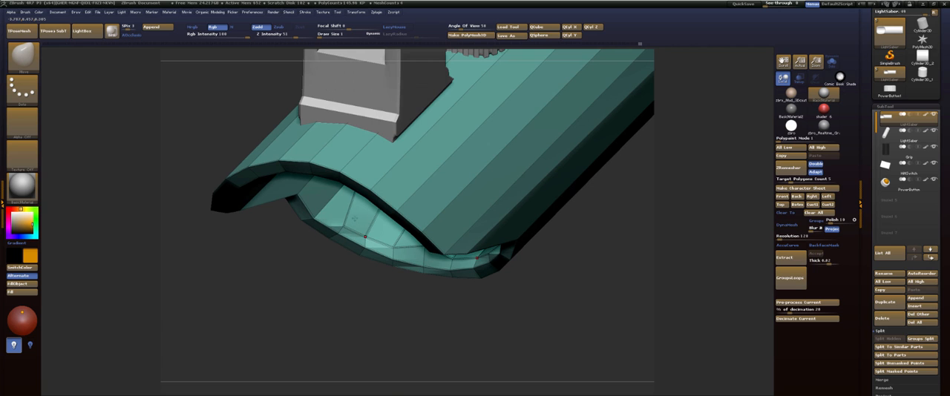
drag(347, 223, 382, 181)
drag(321, 277, 339, 289)
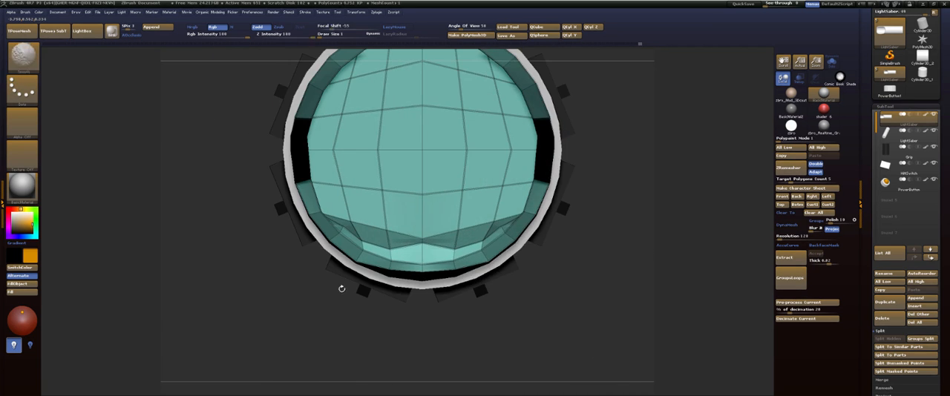
drag(636, 220, 636, 227)
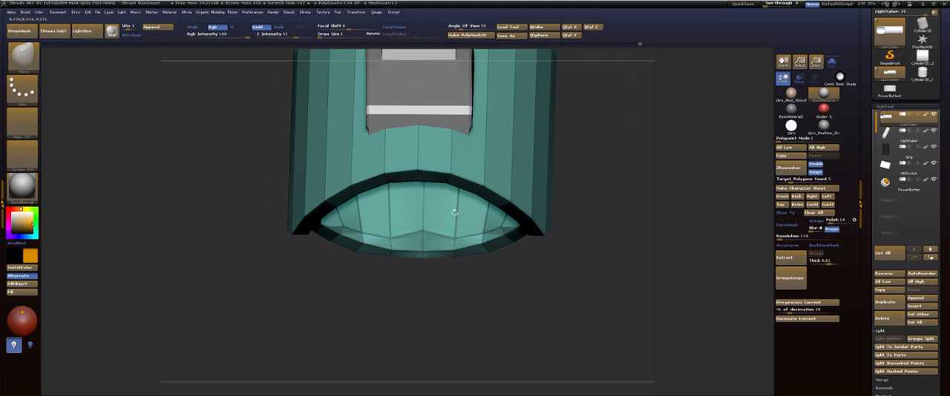
drag(343, 225, 341, 227)
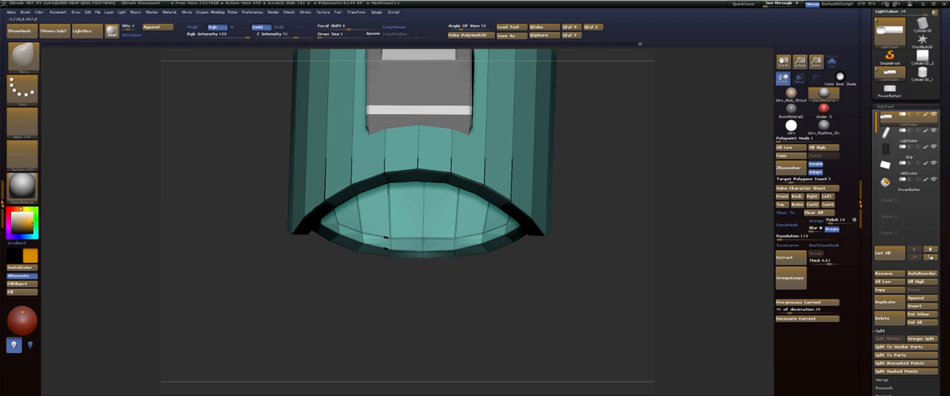
mouse_move(400, 299)
shift+mouse_down()
mouse_move(404, 261)
mouse_move(423, 247)
mouse_move(362, 230)
mouse_move(422, 251)
shift+mouse_up()
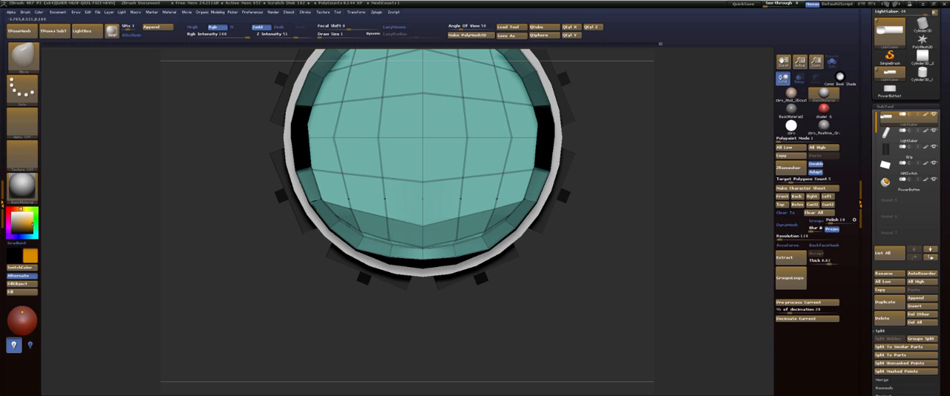
drag(422, 248, 423, 246)
Set ZModeler's point action to Move with By Brush Radius, try it at the cap's lower corner, and undo the resulting QMesh extrusion.
mouse_move(656, 217)
mouse_down()
mouse_move(668, 236)
mouse_move(676, 226)
mouse_move(653, 218)
mouse_up()
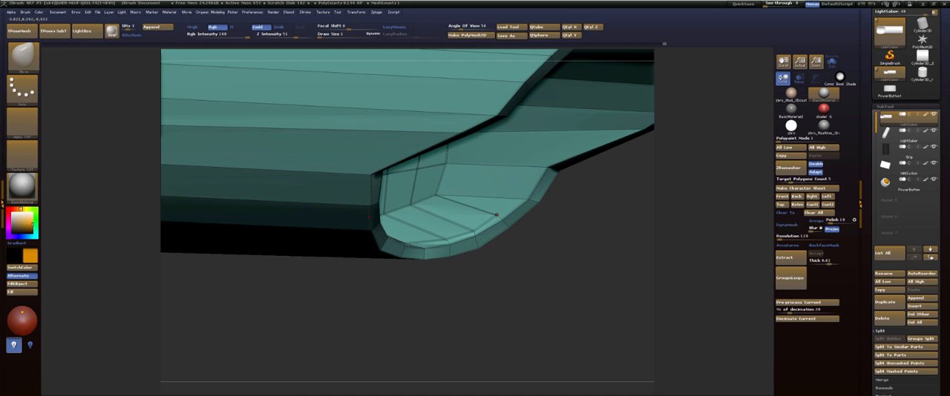
key(space)
key(b)
key(z)
key(m)
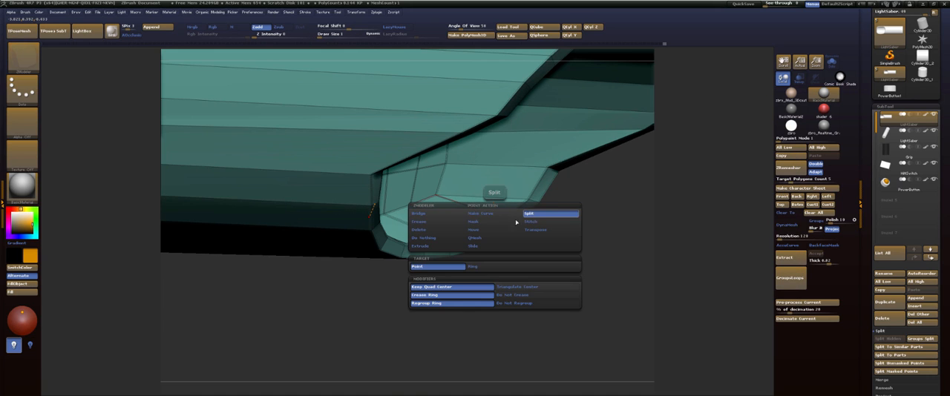
click(484, 230)
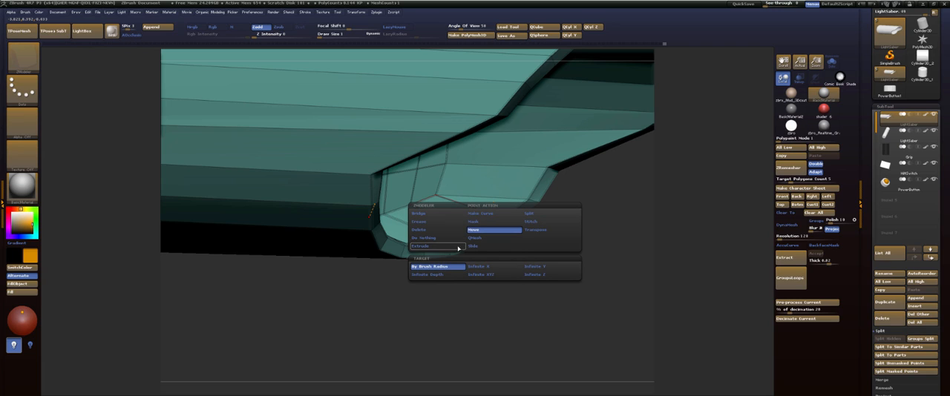
key(space)
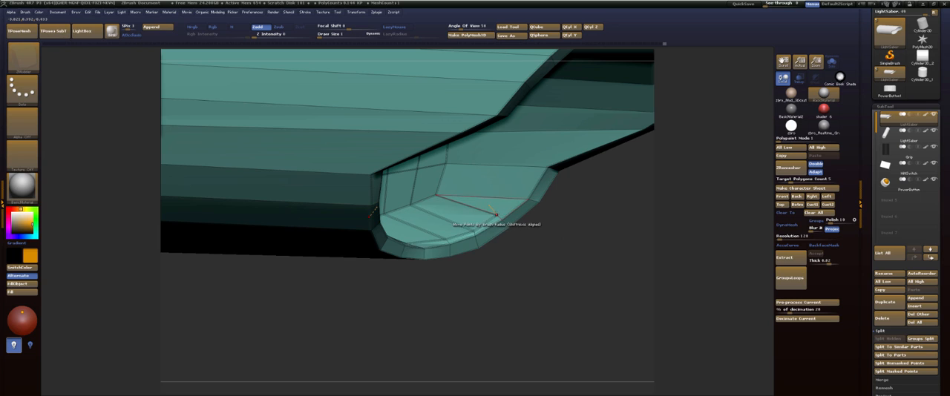
drag(475, 224, 476, 227)
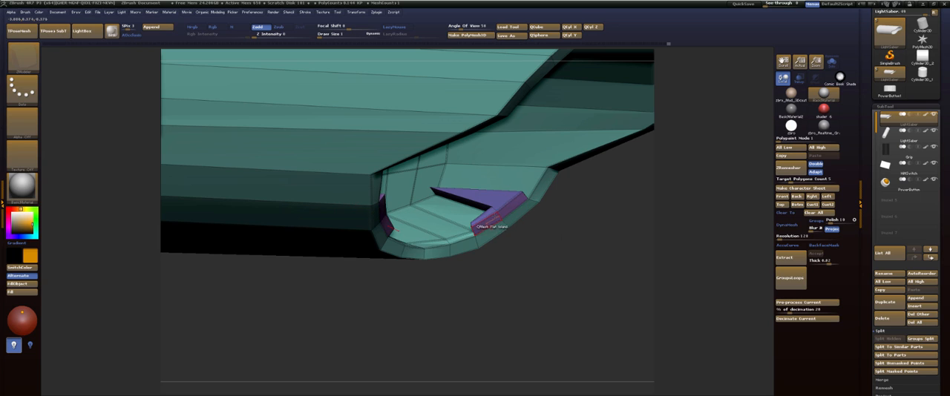
key(ctrl+z)
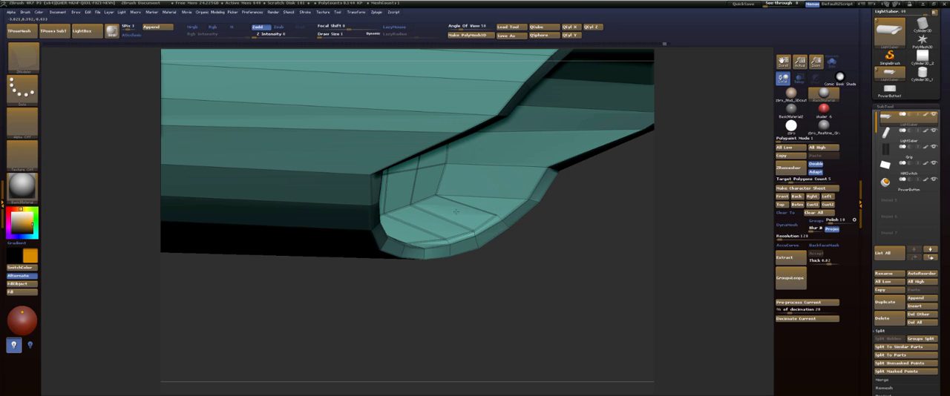
Mark all polygons of the tube's inner end cap, including its lower fold, as a temporary ZModeler polygroup.
mouse_move(538, 250)
mouse_down()
mouse_move(516, 276)
mouse_move(527, 254)
mouse_move(574, 235)
mouse_move(564, 246)
mouse_up()
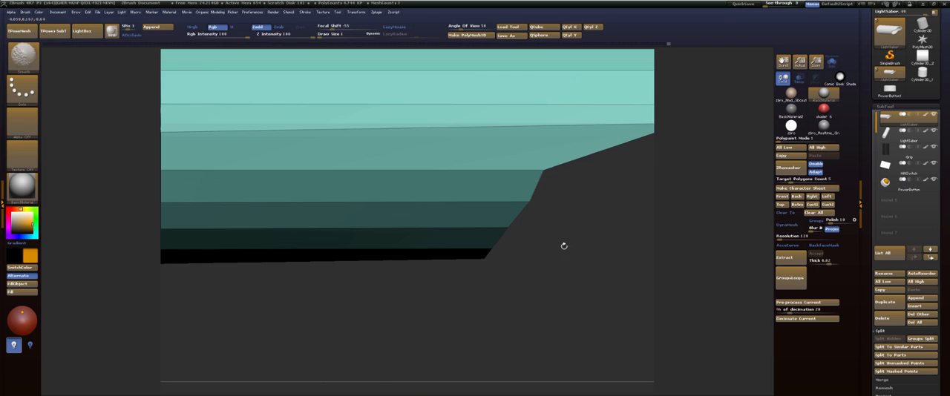
ctrl+drag(477, 285, 494, 250)
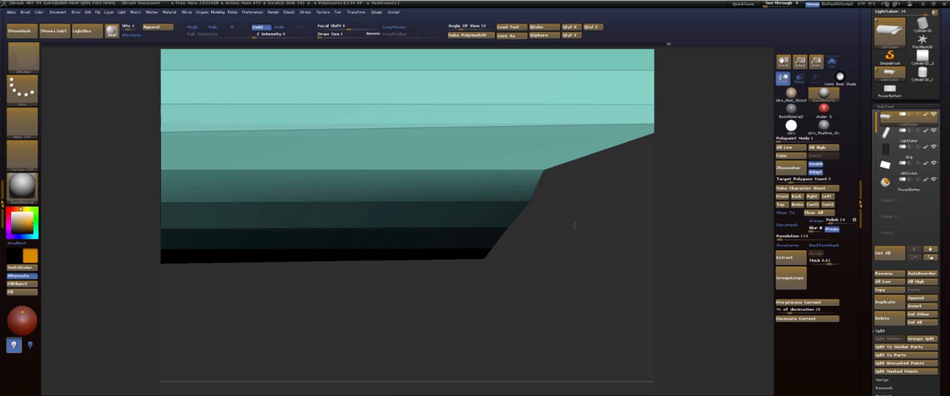
drag(572, 227, 580, 274)
drag(583, 270, 564, 255)
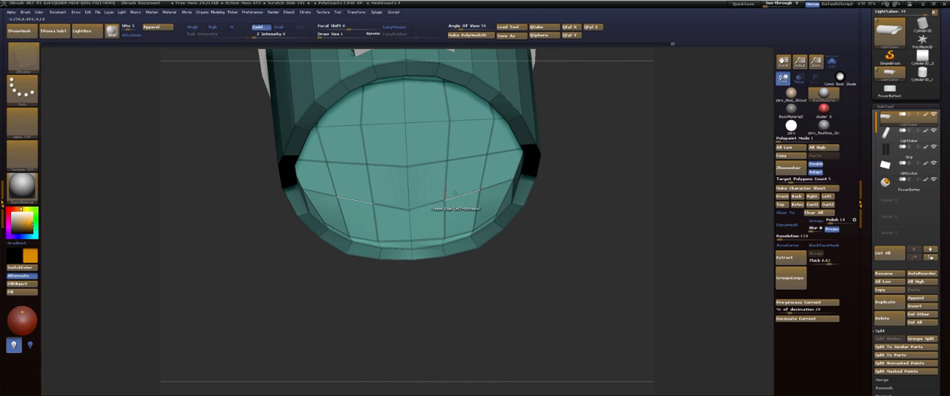
alt+drag(484, 206, 408, 222)
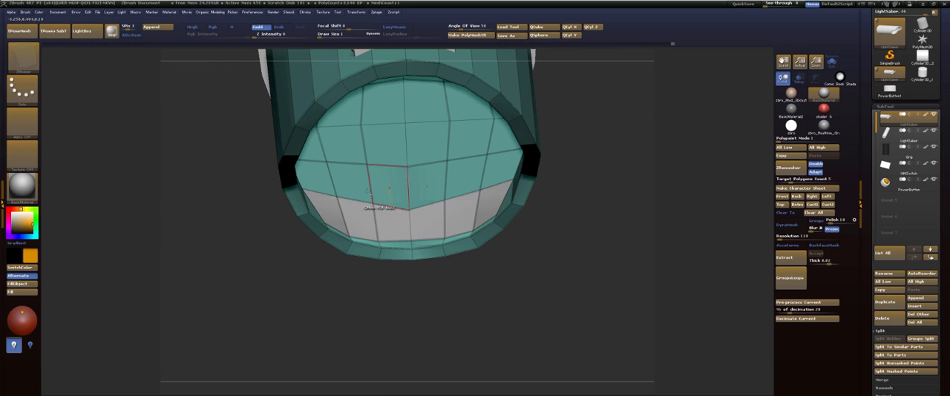
drag(313, 179, 428, 182)
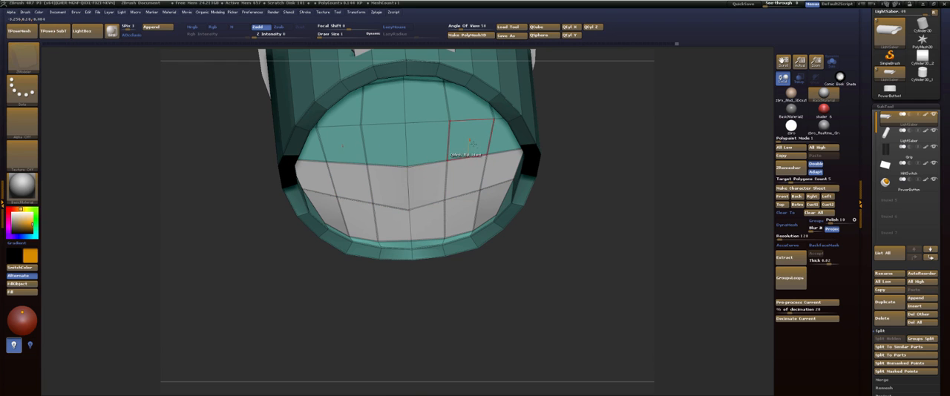
drag(629, 205, 679, 160)
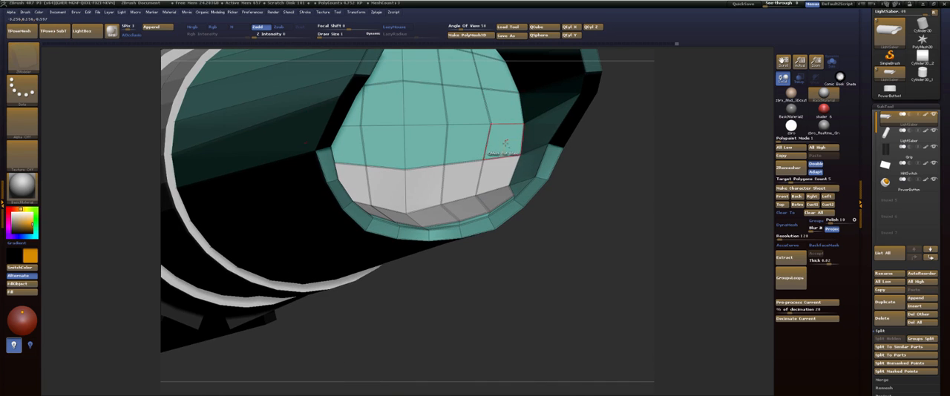
alt+drag(506, 144, 418, 146)
alt+drag(506, 112, 423, 110)
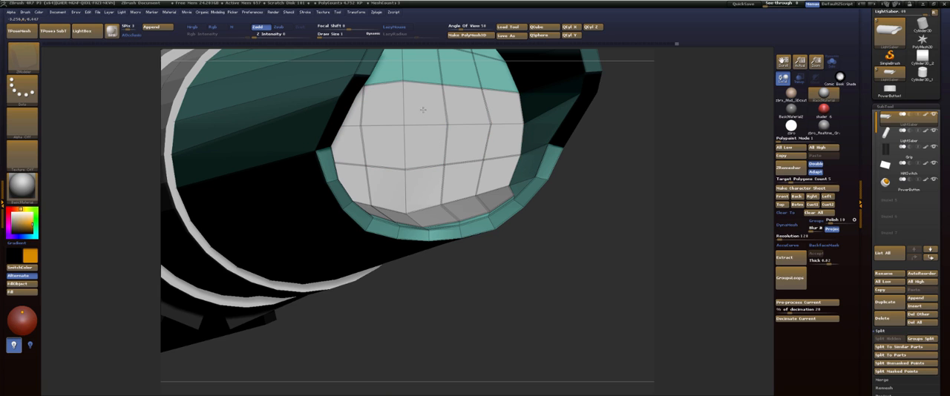
drag(616, 141, 600, 161)
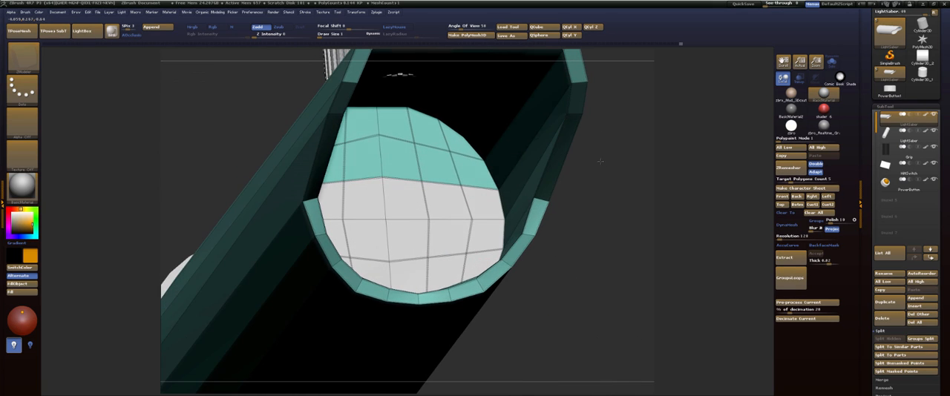
mouse_move(482, 170)
alt+mouse_down()
mouse_move(440, 165)
mouse_move(420, 150)
mouse_move(426, 129)
mouse_move(403, 129)
alt+mouse_up()
Set ZModeler's polygon action to Transpose with the A Single Poly target and apply it to the marked end cap polygons.
drag(587, 185, 631, 223)
key(space)
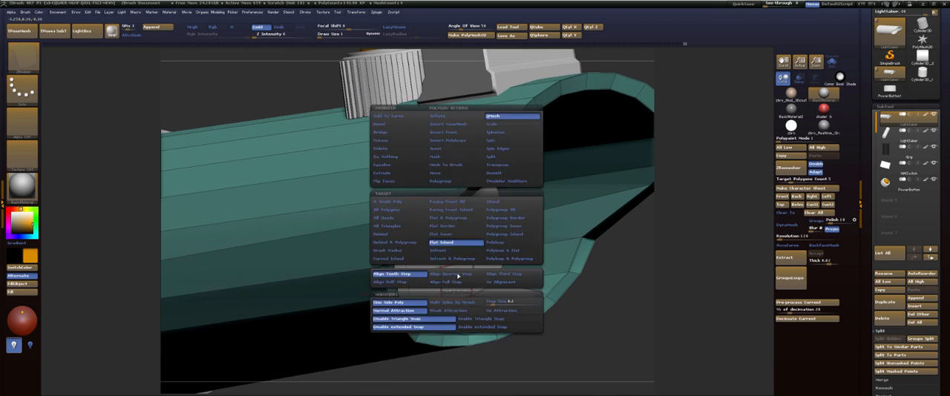
click(512, 164)
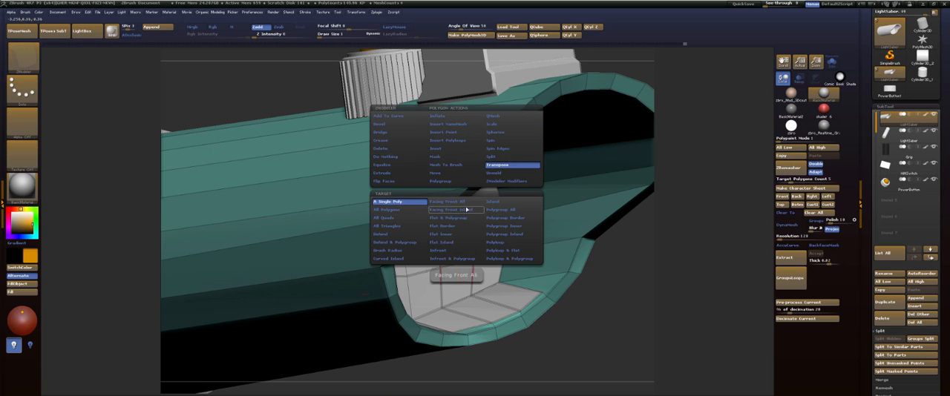
click(459, 276)
click(460, 279)
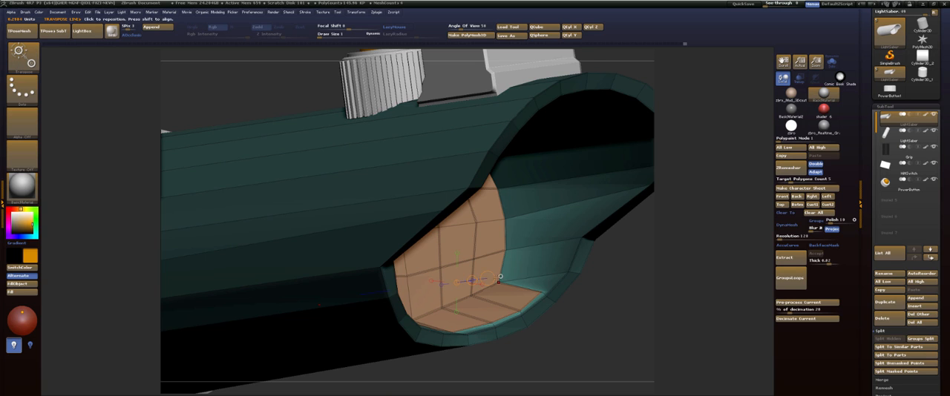
Flatten the unmasked end cap along the tube's length with the transpose line, and return to drawing mode.
drag(488, 278, 371, 277)
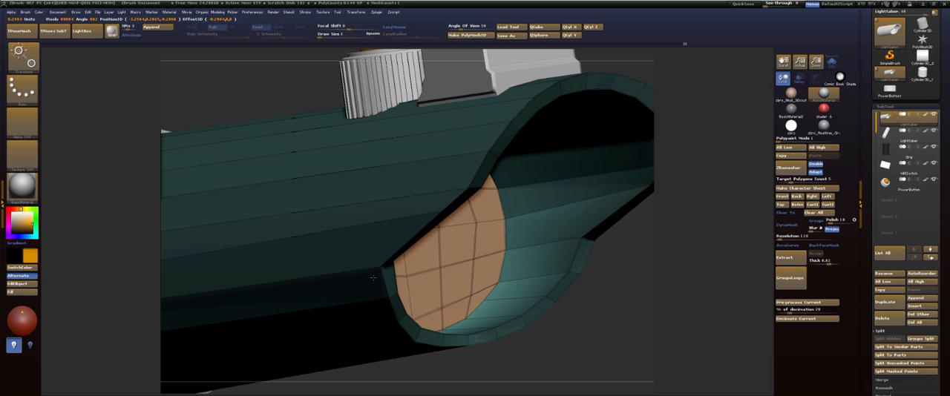
drag(374, 277, 374, 278)
mouse_move(664, 276)
mouse_down()
mouse_move(422, 295)
mouse_move(659, 314)
mouse_move(679, 270)
mouse_up()
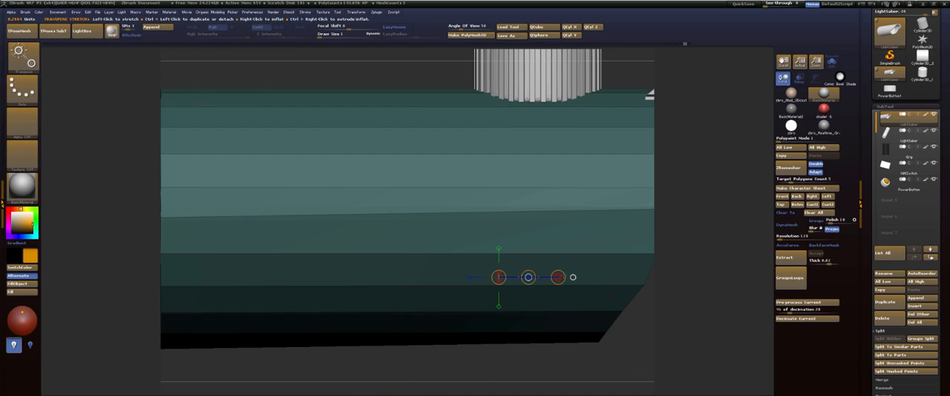
mouse_move(572, 278)
mouse_down()
mouse_move(585, 278)
mouse_move(558, 278)
mouse_up()
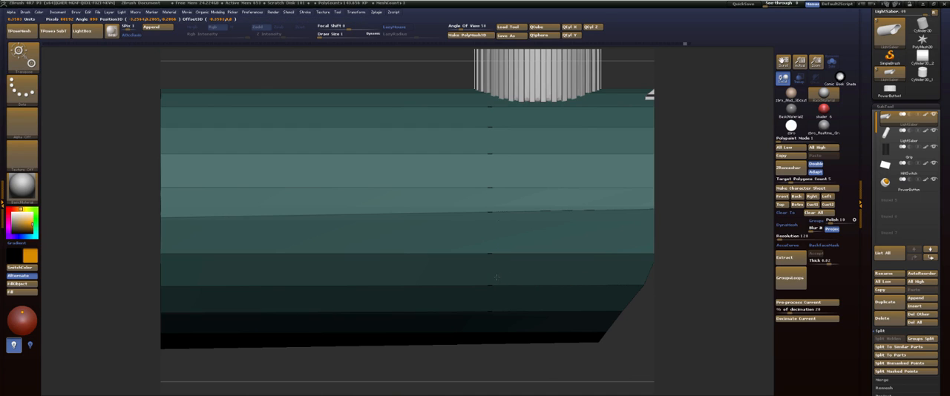
drag(499, 278, 498, 277)
key(q)
Choose the Clip Curve brush and draw a straight vertical clip downward through the tube beneath the power button.
mouse_move(724, 256)
mouse_down()
mouse_move(695, 256)
mouse_move(676, 271)
mouse_up()
ctrl+drag(437, 272, 443, 237)
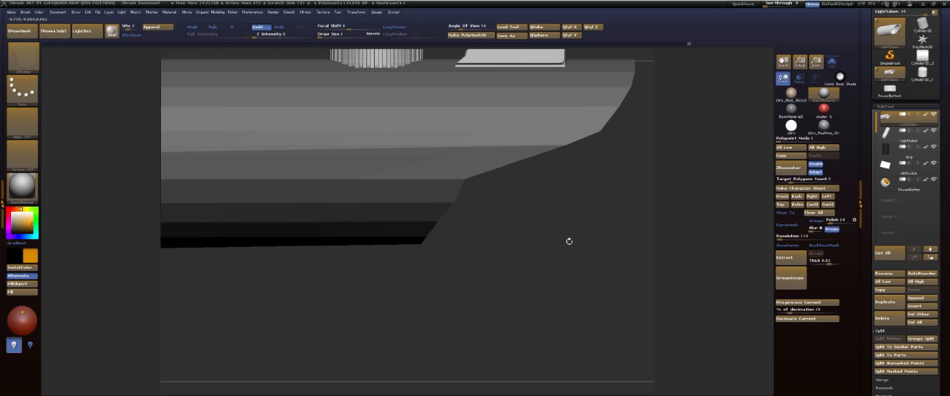
key(space)
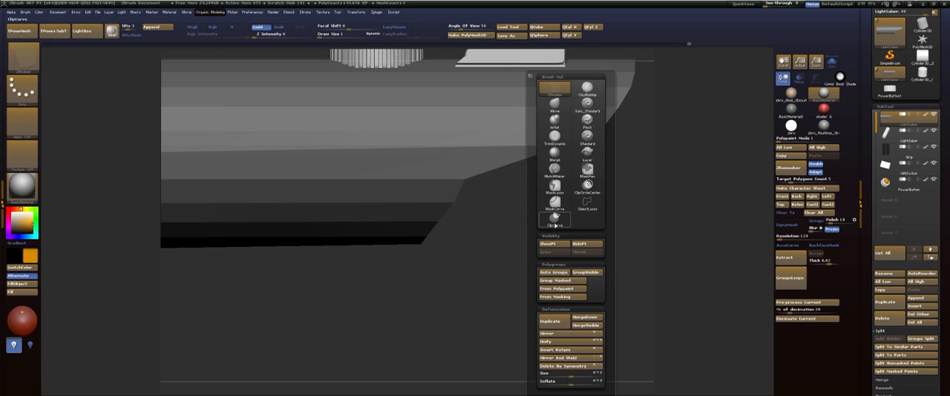
click(555, 222)
mouse_move(521, 244)
alt+mouse_down()
mouse_move(493, 190)
mouse_move(514, 226)
alt+mouse_up()
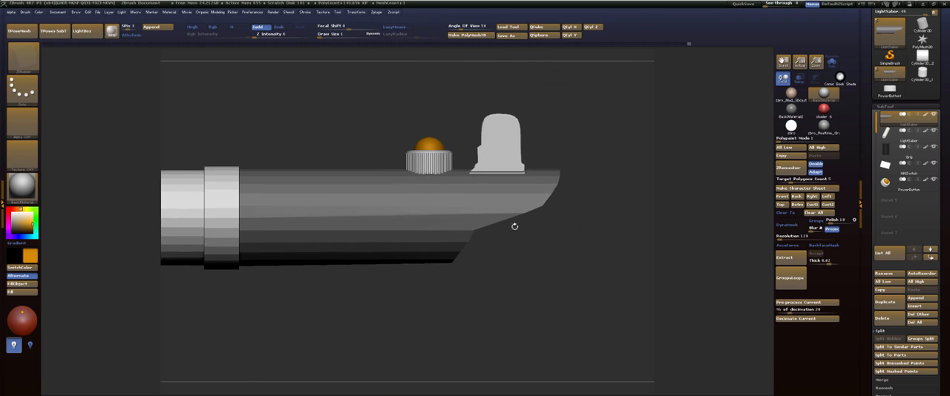
ctrl+shift+drag(438, 103, 443, 277)
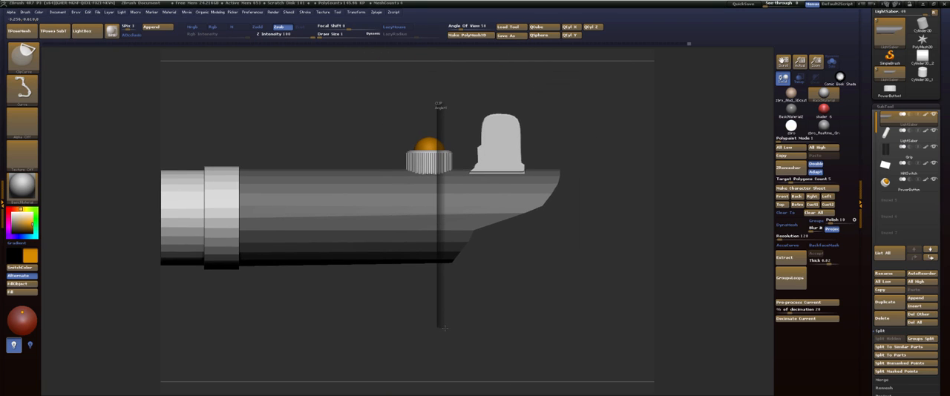
ctrl+shift+drag(444, 325, 446, 327)
Clip the tube again along the same vertical line in the opposite direction, and show its polyframe.
mouse_move(567, 259)
mouse_down()
mouse_move(539, 267)
mouse_move(551, 280)
mouse_move(566, 275)
mouse_up()
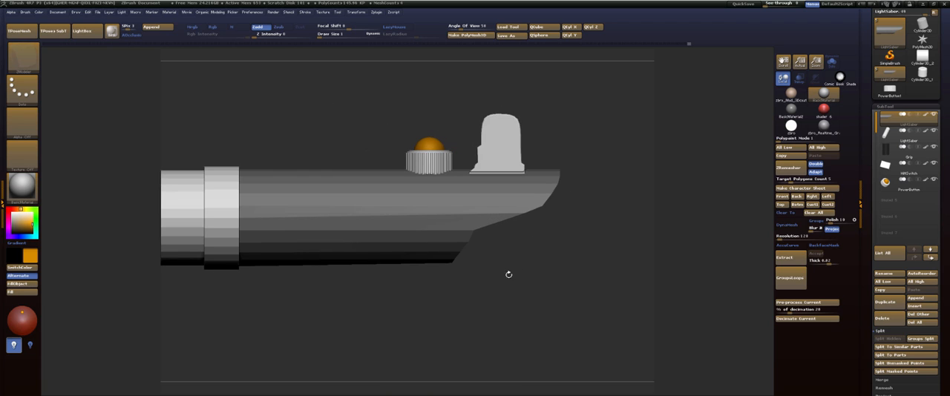
ctrl+shift+drag(442, 304, 443, 99)
mouse_move(560, 258)
mouse_down()
mouse_move(530, 251)
mouse_move(543, 248)
mouse_move(388, 278)
mouse_move(418, 322)
mouse_move(450, 300)
mouse_up()
key(shift+f)
drag(611, 275, 600, 127)
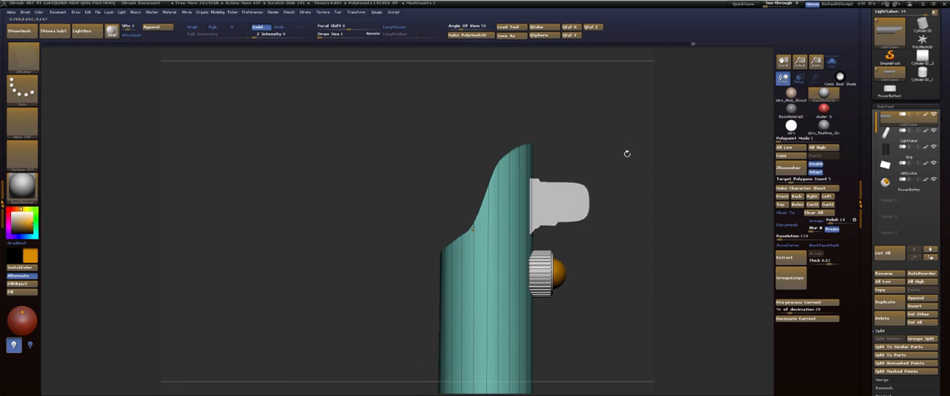
mouse_move(616, 155)
mouse_down()
mouse_move(607, 156)
mouse_move(661, 155)
mouse_move(617, 161)
mouse_up()
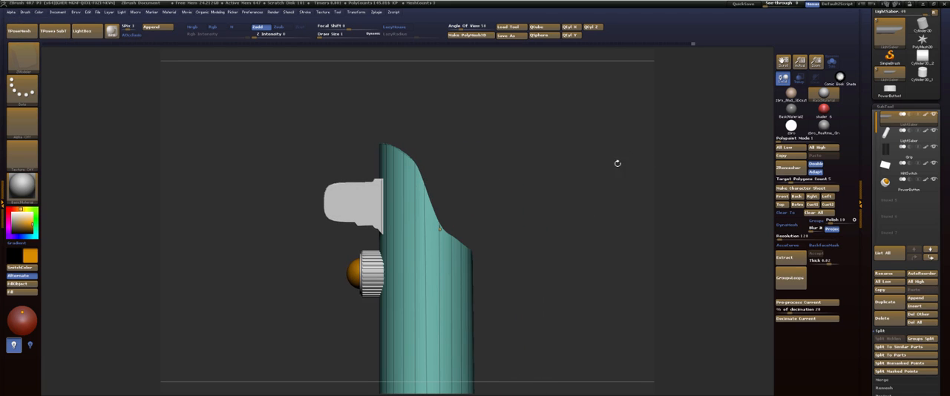
Make the switch subtool active, shift it slightly against the tube with the transpose line, and show its polyframe.
alt+click(330, 204)
key(shift)
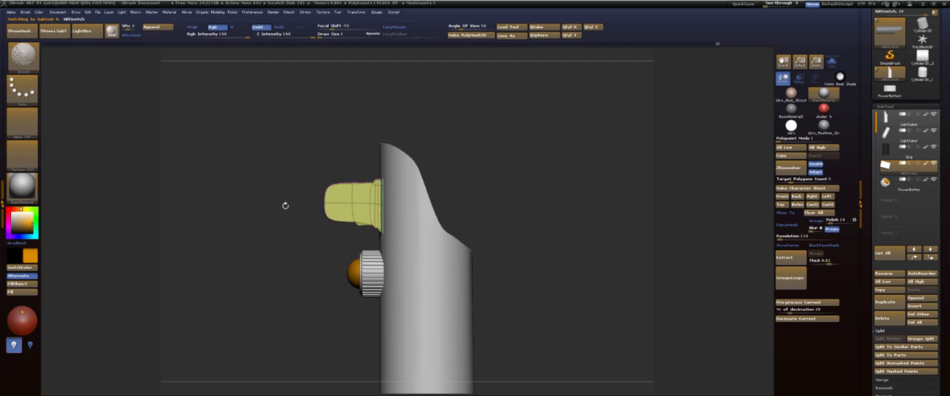
key(w)
mouse_move(323, 202)
mouse_down()
mouse_move(283, 203)
mouse_move(467, 176)
mouse_move(474, 198)
mouse_move(478, 170)
mouse_up()
key(q)
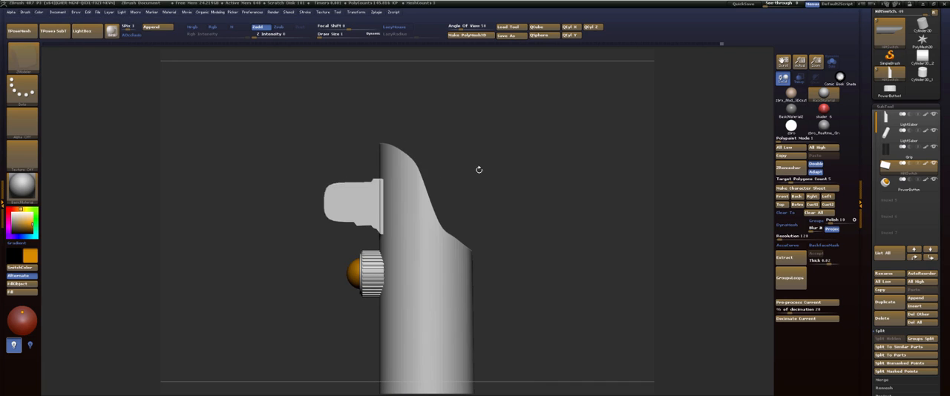
key(shift+f)
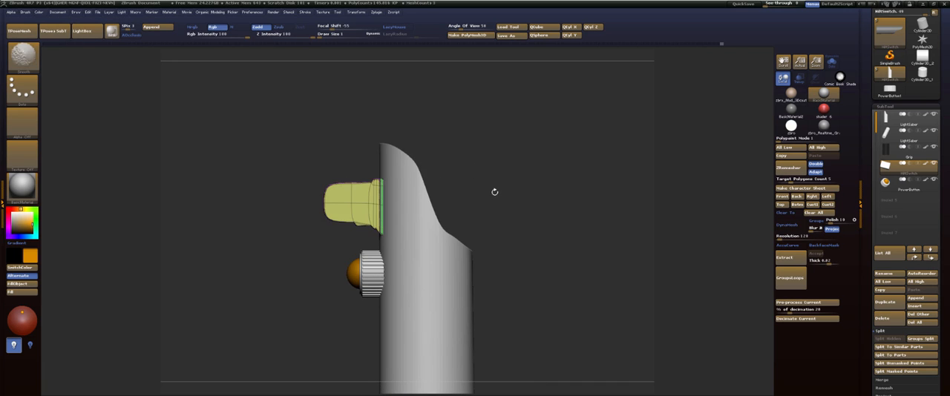
Make the lightsaber tube with the slanted opening the active subtool again.
mouse_move(494, 192)
alt+mouse_down()
mouse_move(495, 227)
mouse_move(421, 192)
mouse_move(420, 220)
alt+mouse_up()
alt+click(491, 234)
mouse_move(420, 177)
ctrl+mouse_down()
mouse_move(438, 233)
mouse_move(432, 164)
ctrl+mouse_up()
ctrl+click(463, 196)
Try to move the tube's unmasked inner end cap lengthwise with the transpose line, and undo the move.
key(w)
drag(432, 193, 432, 197)
key(ctrl+z)
key(q)
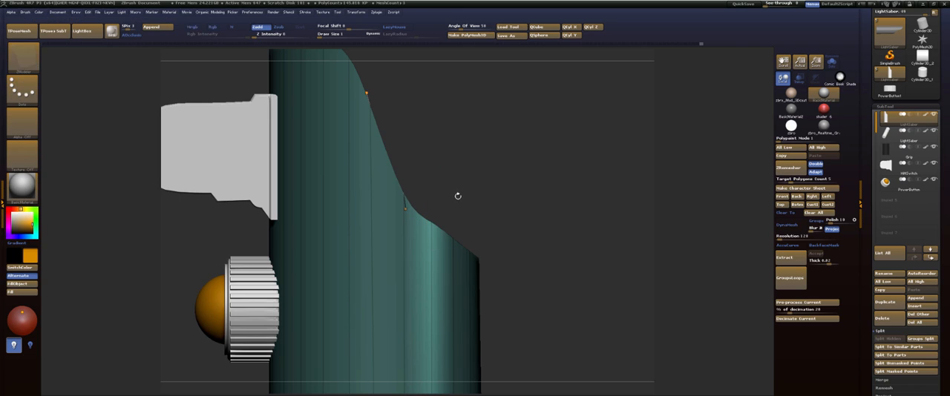
Move the tube's unmasked inner end cap along the tube's length with the transpose line, and return to drawing mode.
key(w)
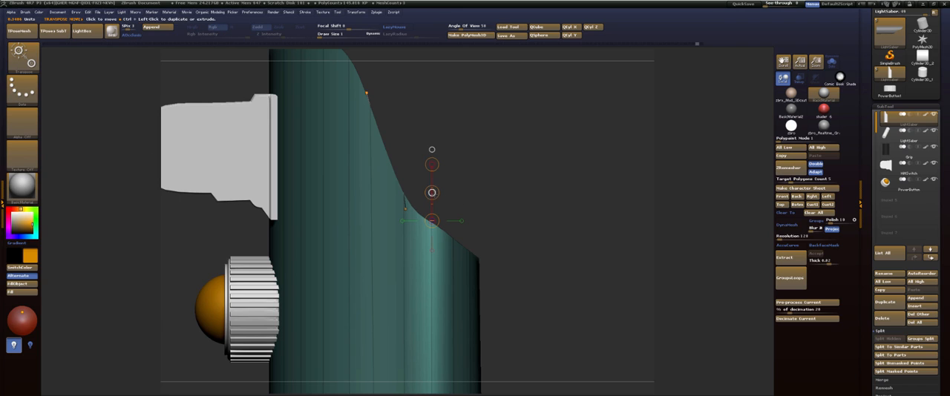
drag(431, 193, 433, 201)
right_drag(437, 199, 444, 196)
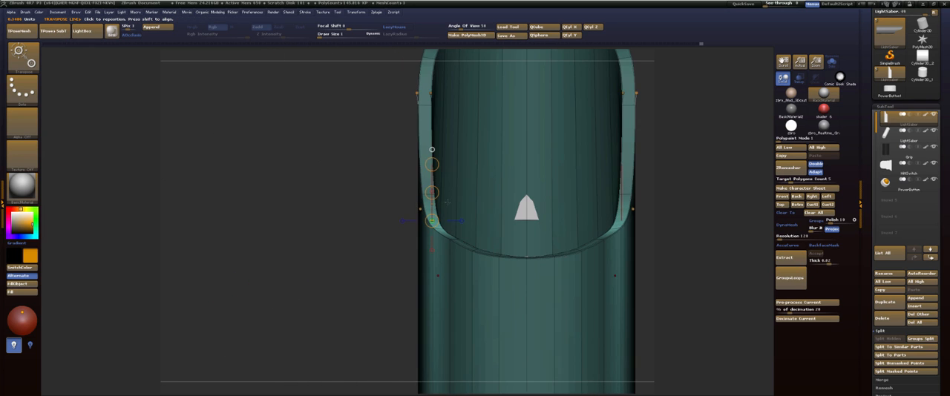
drag(432, 193, 432, 196)
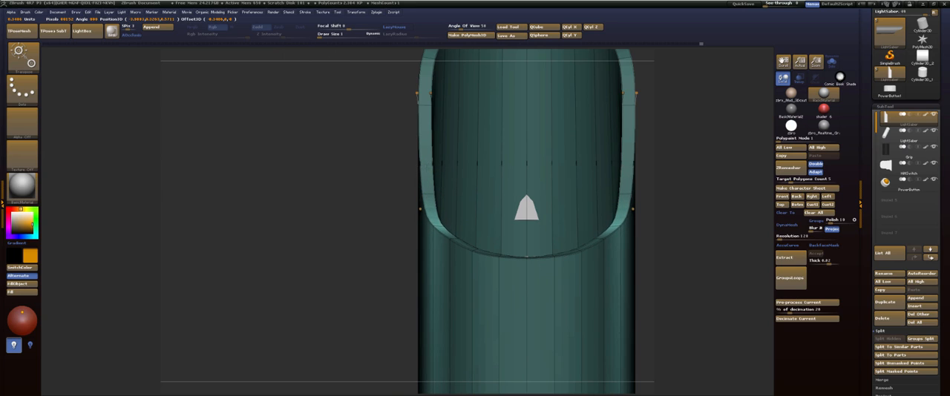
key(q)
shift+drag(331, 198, 377, 206)
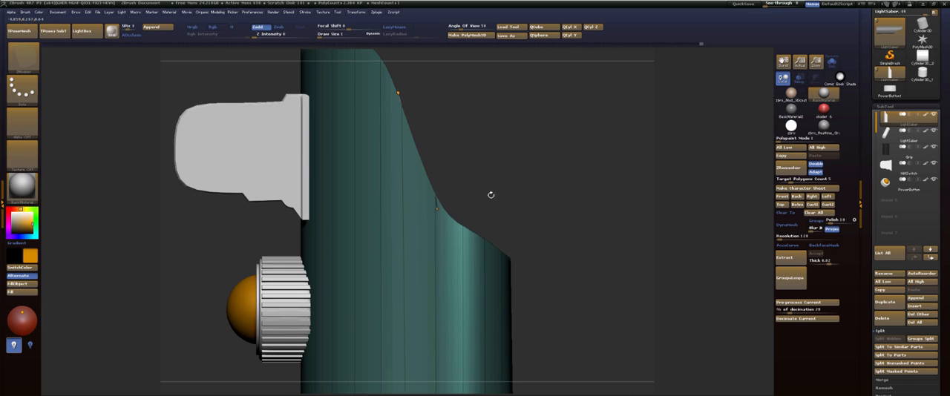
key(w)
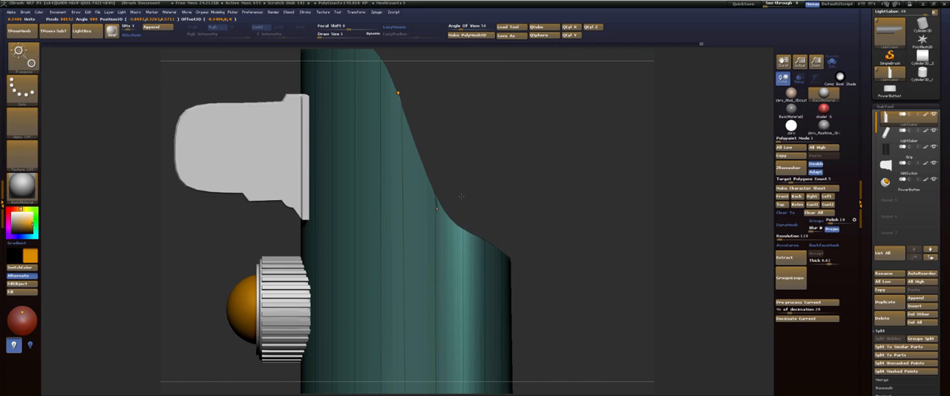
key(q)
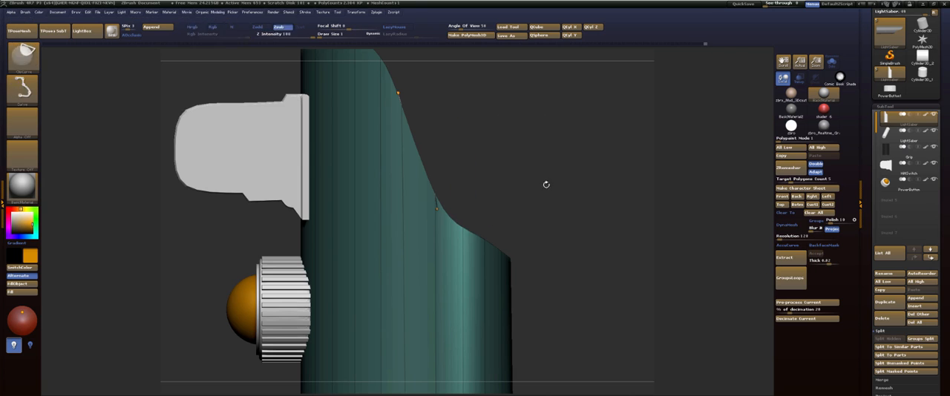
Try the Metalic01 and Chrome standard materials on the lightsaber.
mouse_move(530, 169)
ctrl+mouse_down()
mouse_move(548, 205)
mouse_move(541, 129)
ctrl+mouse_up()
mouse_move(541, 161)
alt+mouse_down()
mouse_move(533, 187)
mouse_move(519, 185)
mouse_move(532, 186)
mouse_move(524, 230)
alt+mouse_up()
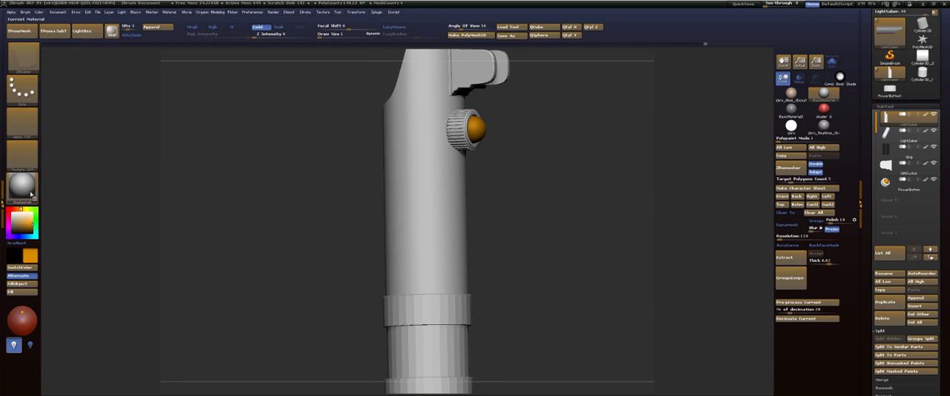
click(27, 190)
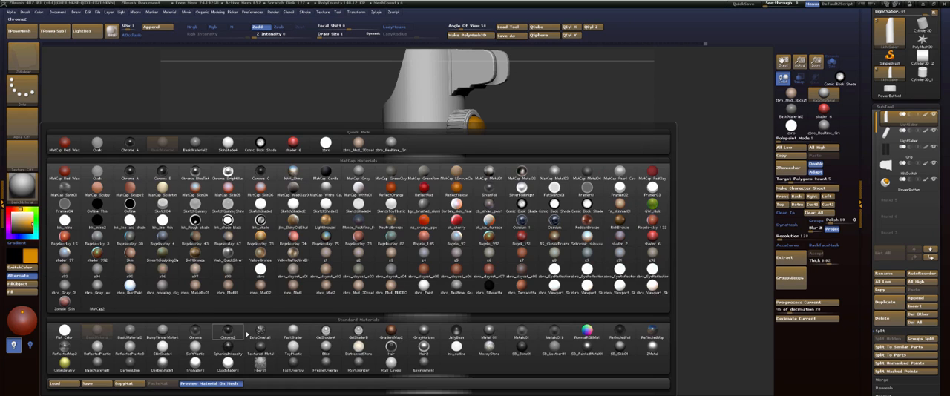
mouse_move(195, 336)
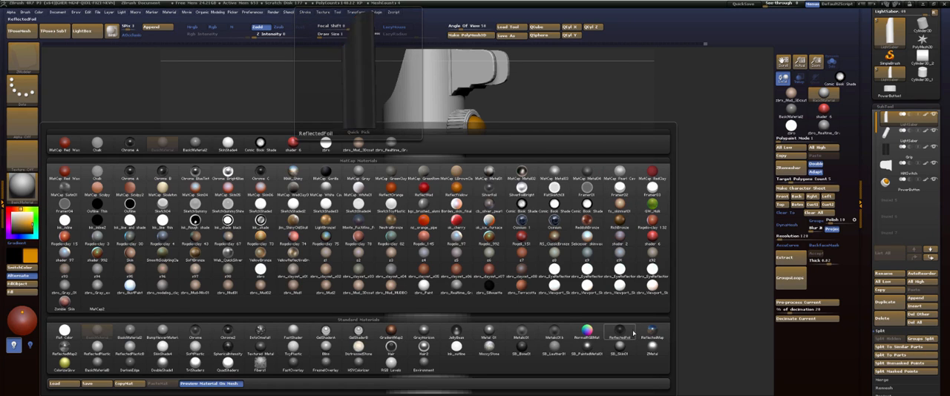
click(526, 332)
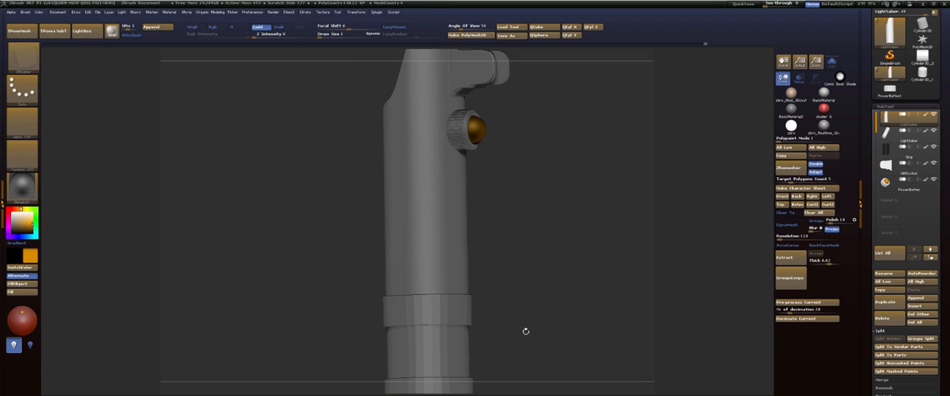
click(34, 194)
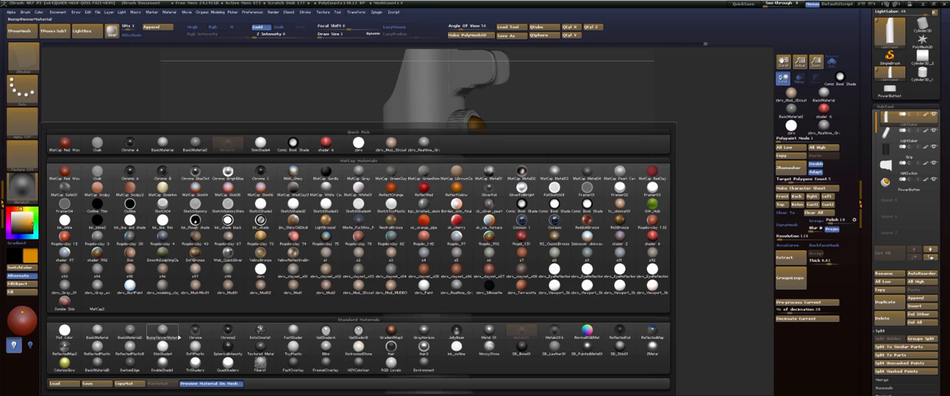
click(193, 333)
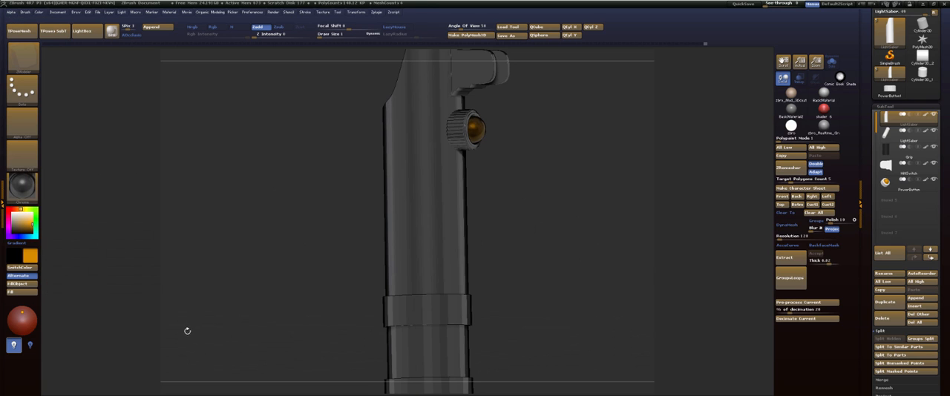
Apply the SB_PaintedMetal01 standard material to the lightsaber.
click(26, 187)
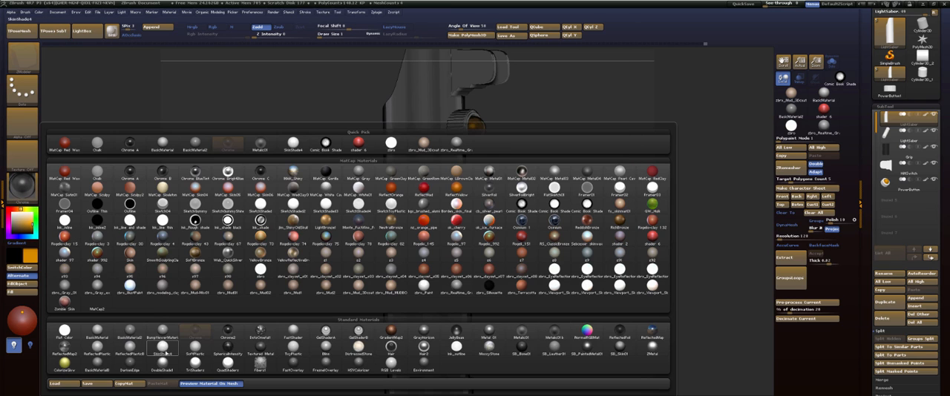
click(586, 346)
drag(552, 245, 461, 130)
Make the rear handle section, the second LightSaber subtool, the active one.
alt+click(445, 220)
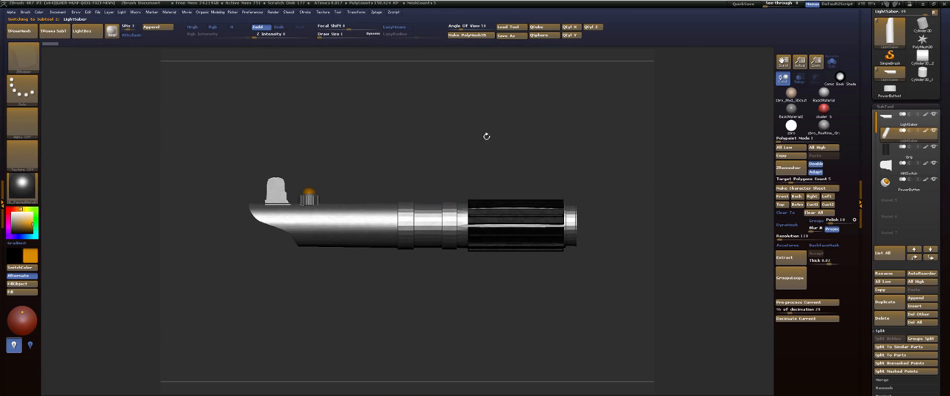
alt+drag(558, 152, 599, 150)
mouse_move(897, 138)
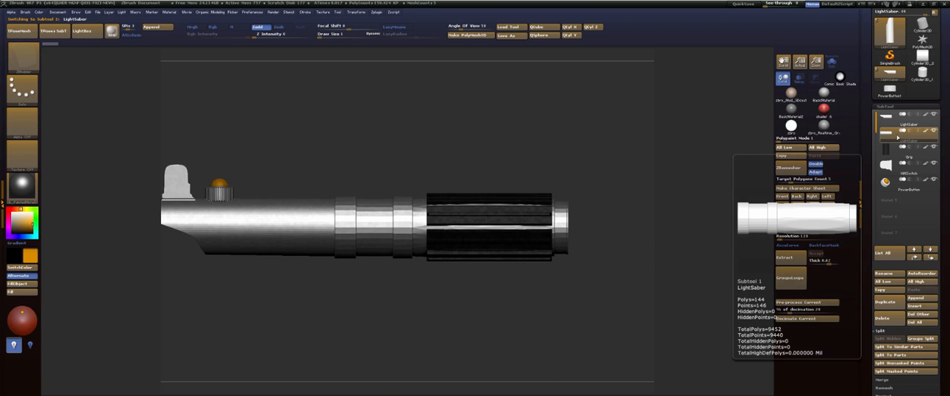
mouse_move(897, 124)
click(890, 137)
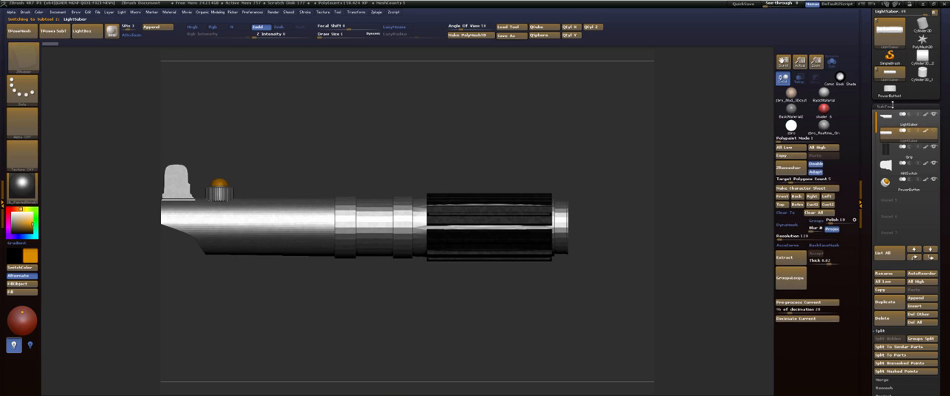
Adjust the SmoothSubdiv level in the rear handle section's Dynamic Subdiv settings to smooth its preview.
click(911, 106)
click(890, 116)
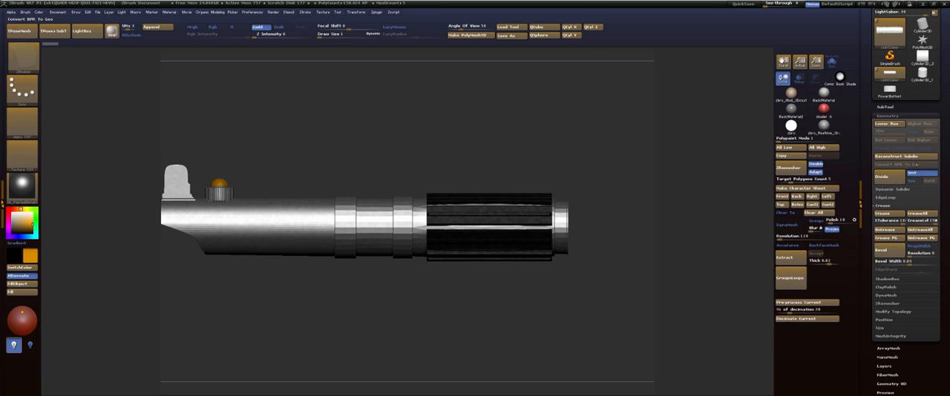
click(898, 190)
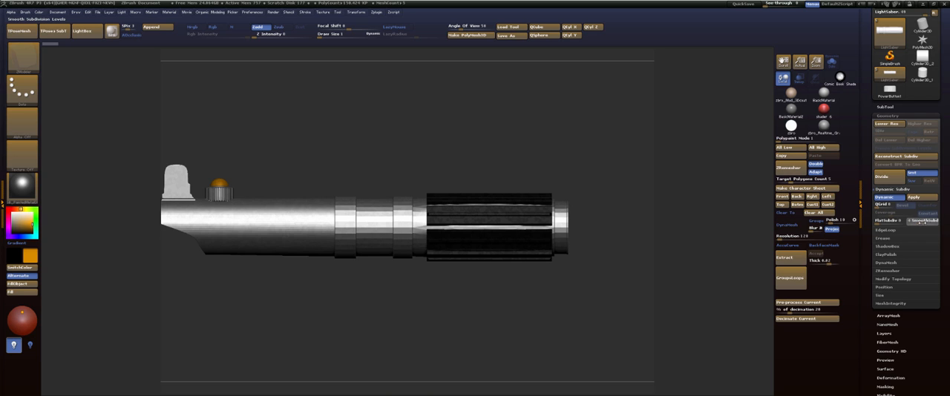
drag(922, 223, 924, 223)
alt+drag(477, 140, 543, 154)
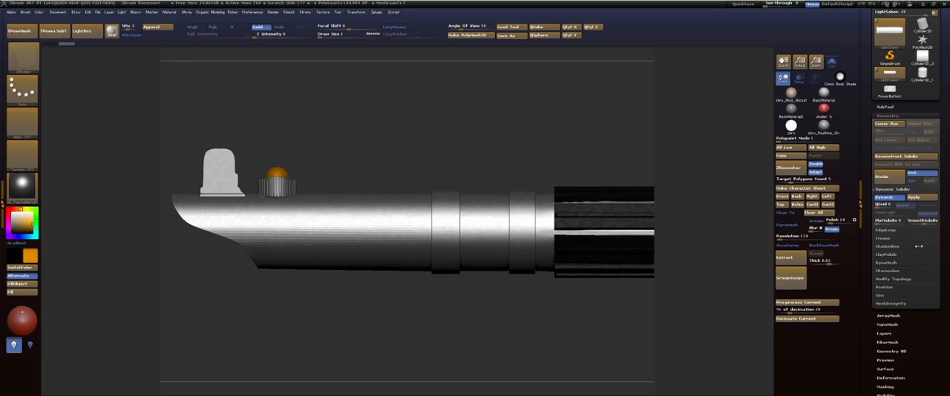
Delete the hidden geometry of the rear handle section.
click(898, 280)
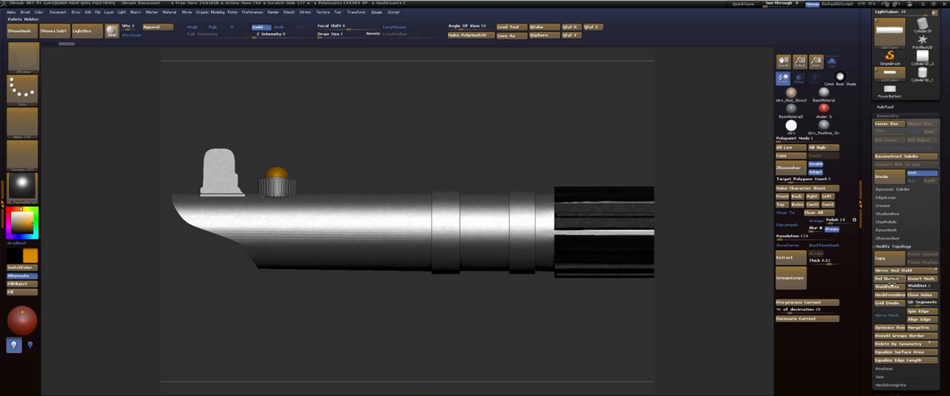
click(890, 279)
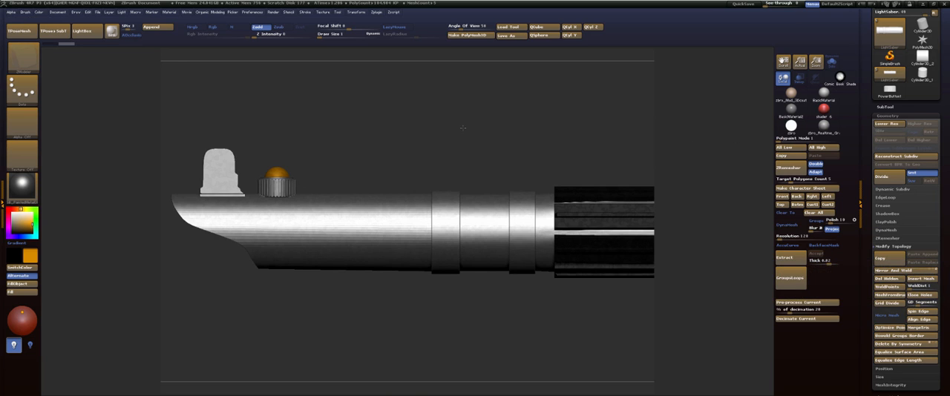
alt+drag(463, 126, 456, 142)
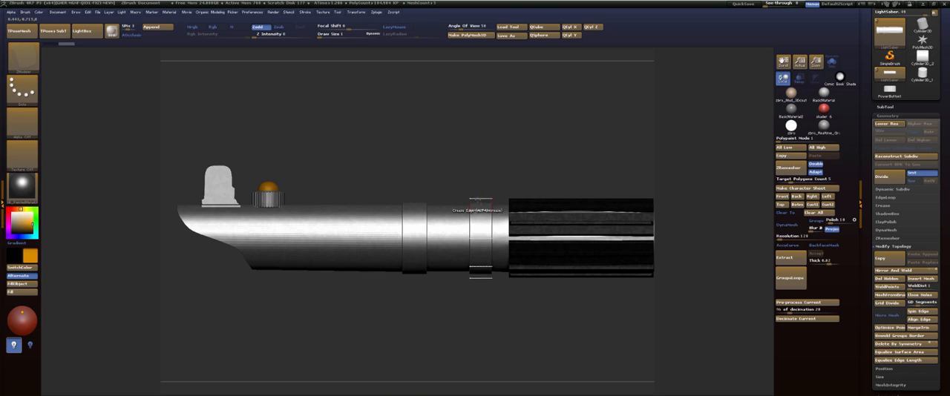
Switch to the lightsaber reference in Photoshop and the prop photo in Chrome to examine the handle's middle rings and grip.
key(alt+Tab)
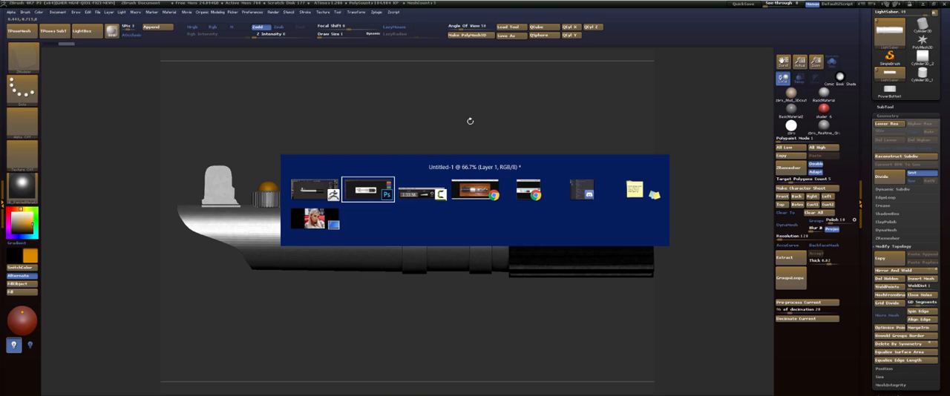
key(alt+Tab)
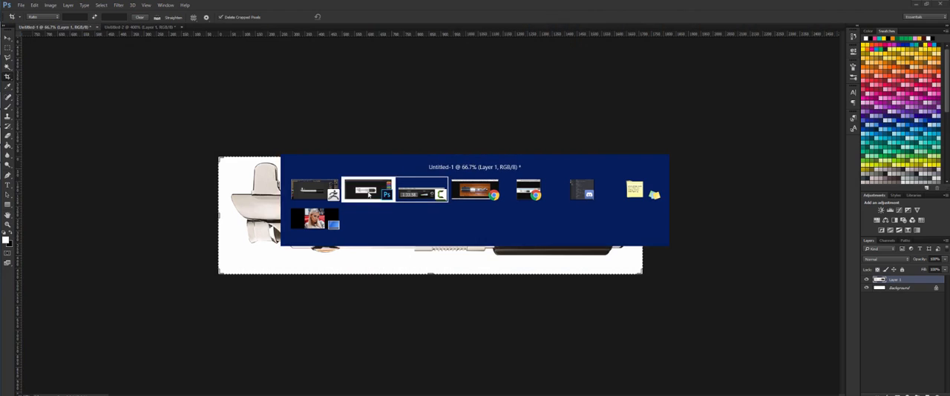
click(369, 195)
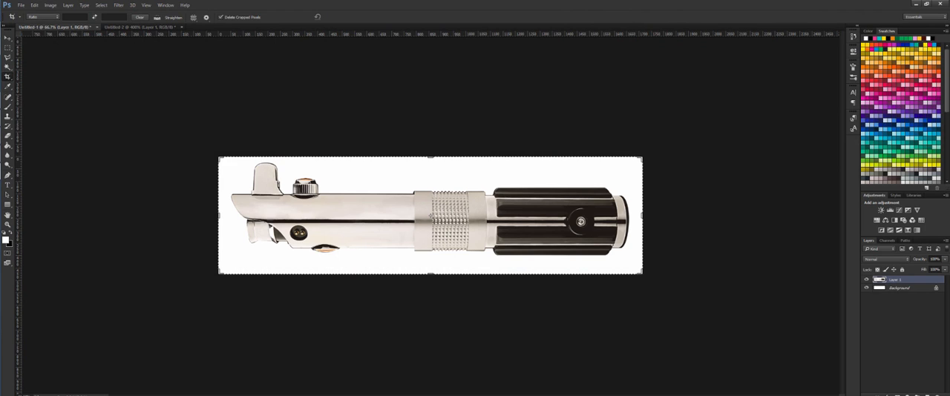
drag(949, 46, 334, 14)
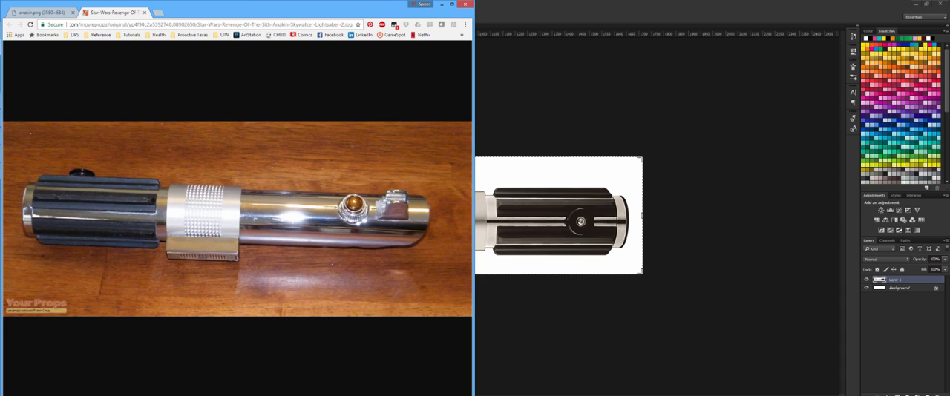
drag(949, 338, 665, 282)
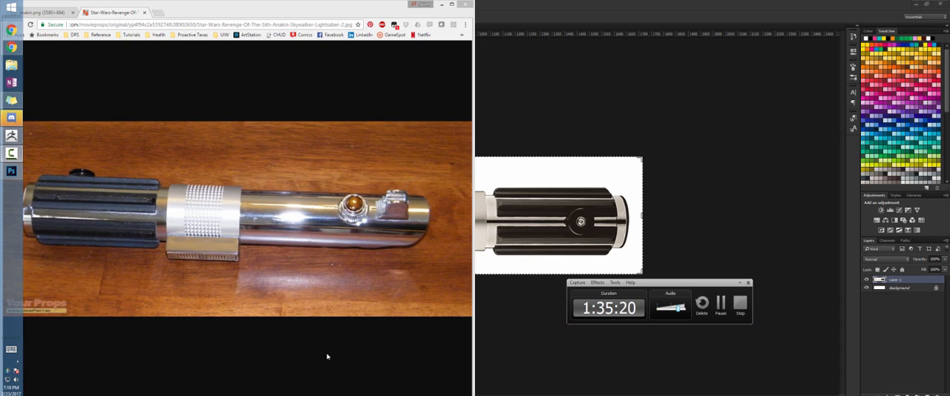
Return to ZBrush and inspect the lightsaber model from a three-quarter angle for comparison with the references.
key(alt+Tab)
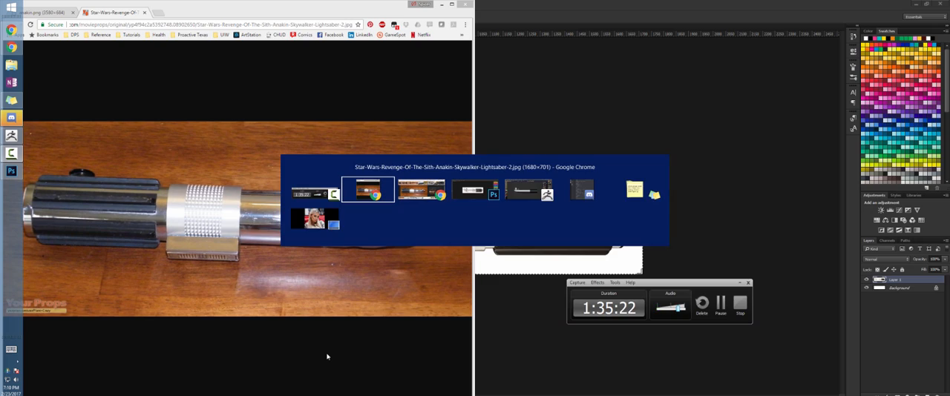
key(alt+Tab)
key(alt+Tab)
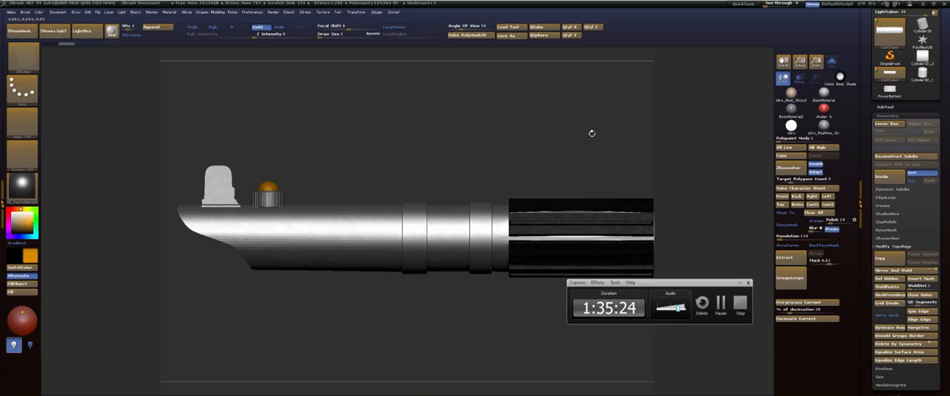
drag(547, 154, 447, 163)
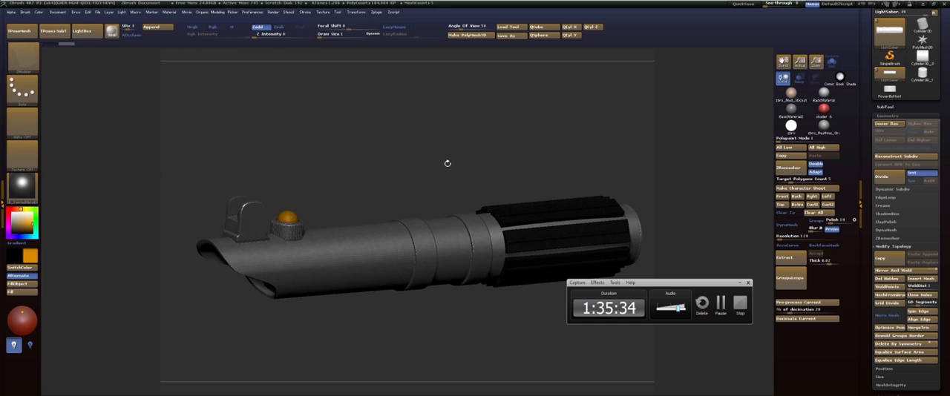